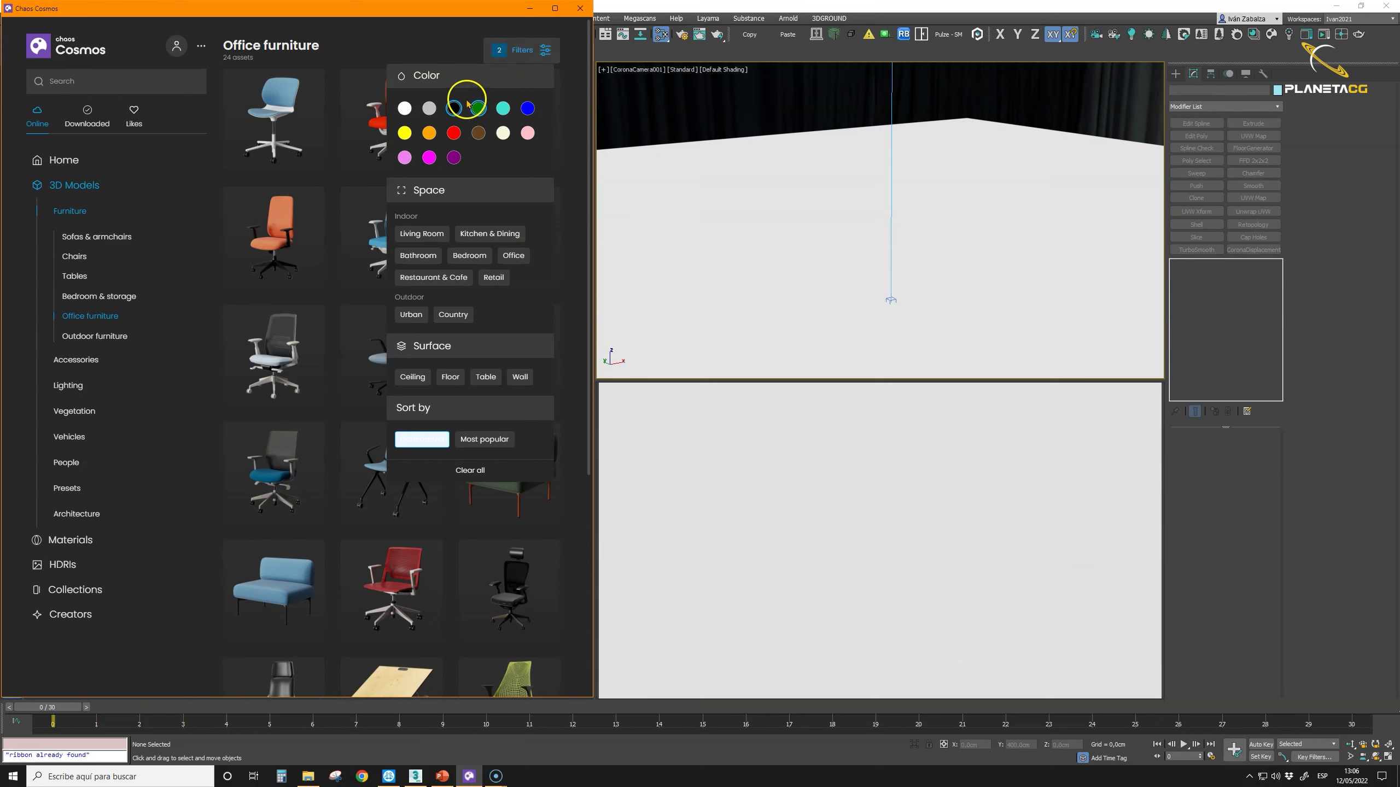
Step: Close the Office furniture filter options and show the Sofas & armchairs models
{"action": "left_click", "coordinate": [502, 51]}
{"action": "right_click", "coordinate": [503, 51]}
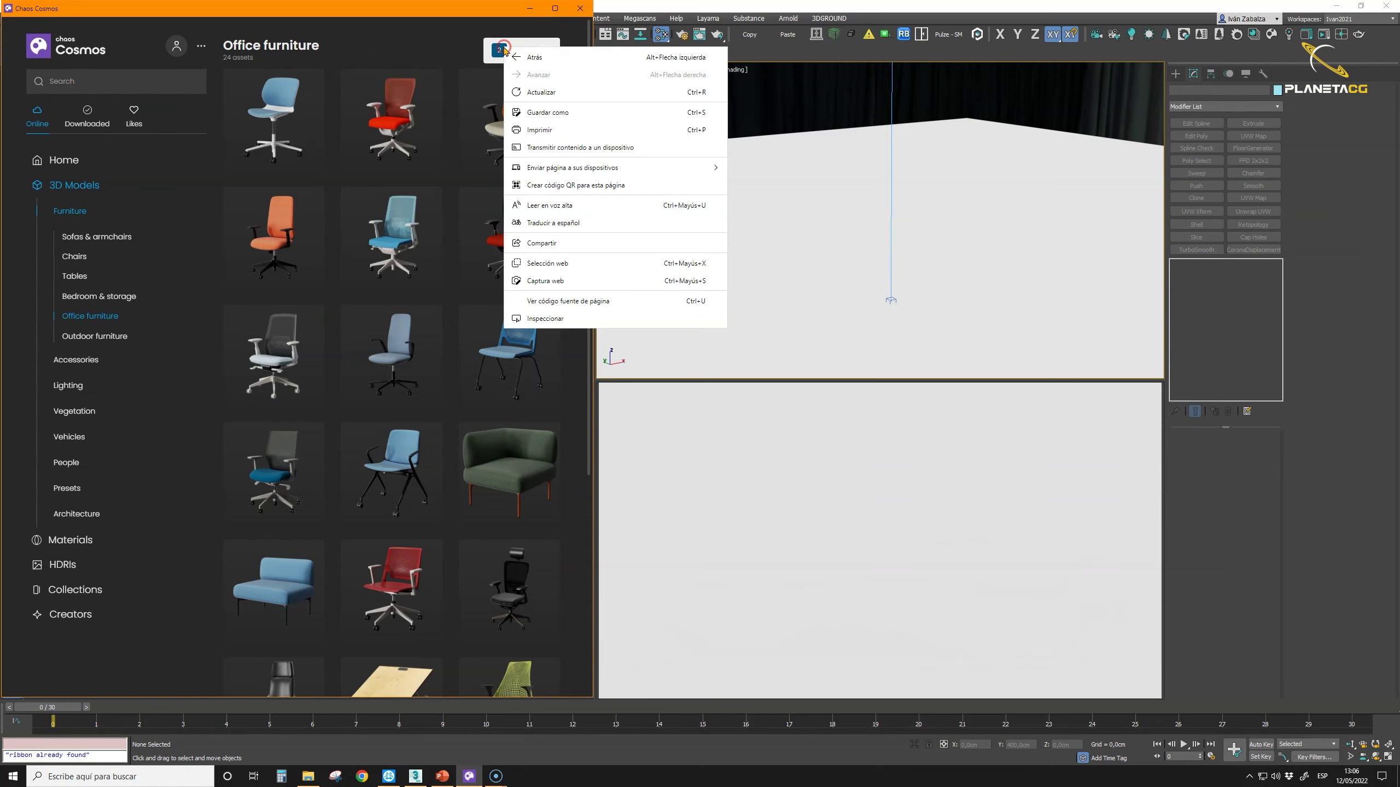
{"action": "left_click", "coordinate": [503, 52]}
{"action": "left_click", "coordinate": [303, 93]}
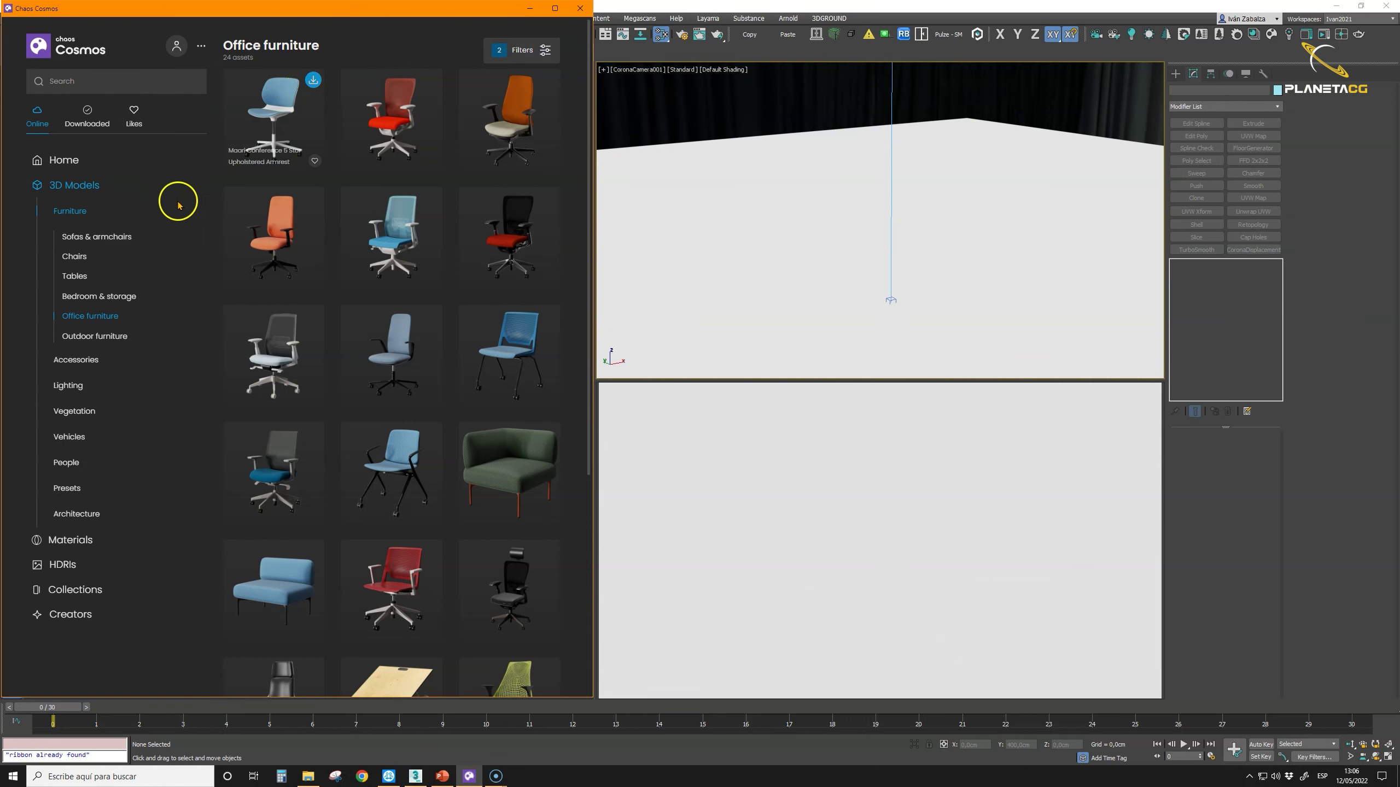
{"action": "left_click", "coordinate": [91, 237]}
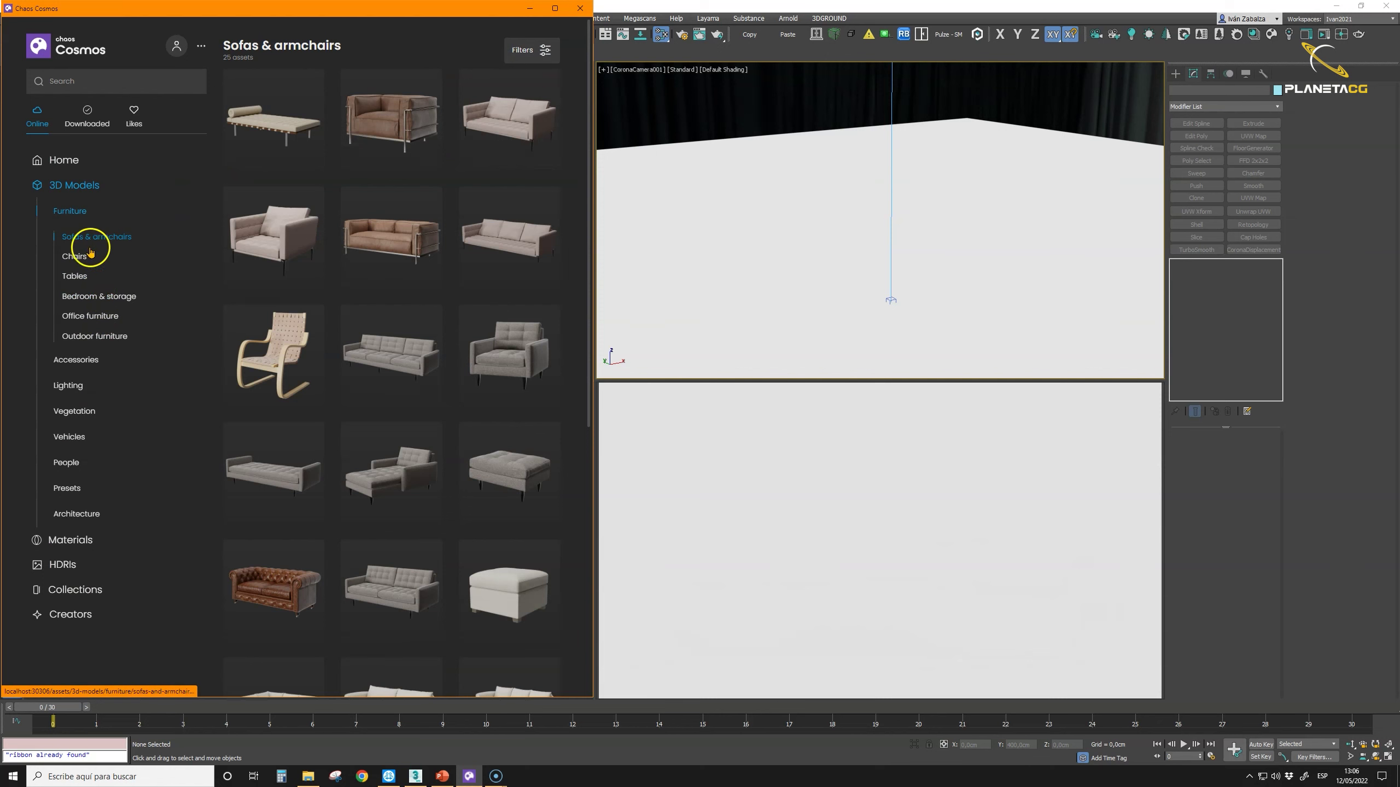
Step: Filter the Accessories models by green, then reload the category without the colour filter
{"action": "left_click", "coordinate": [82, 360]}
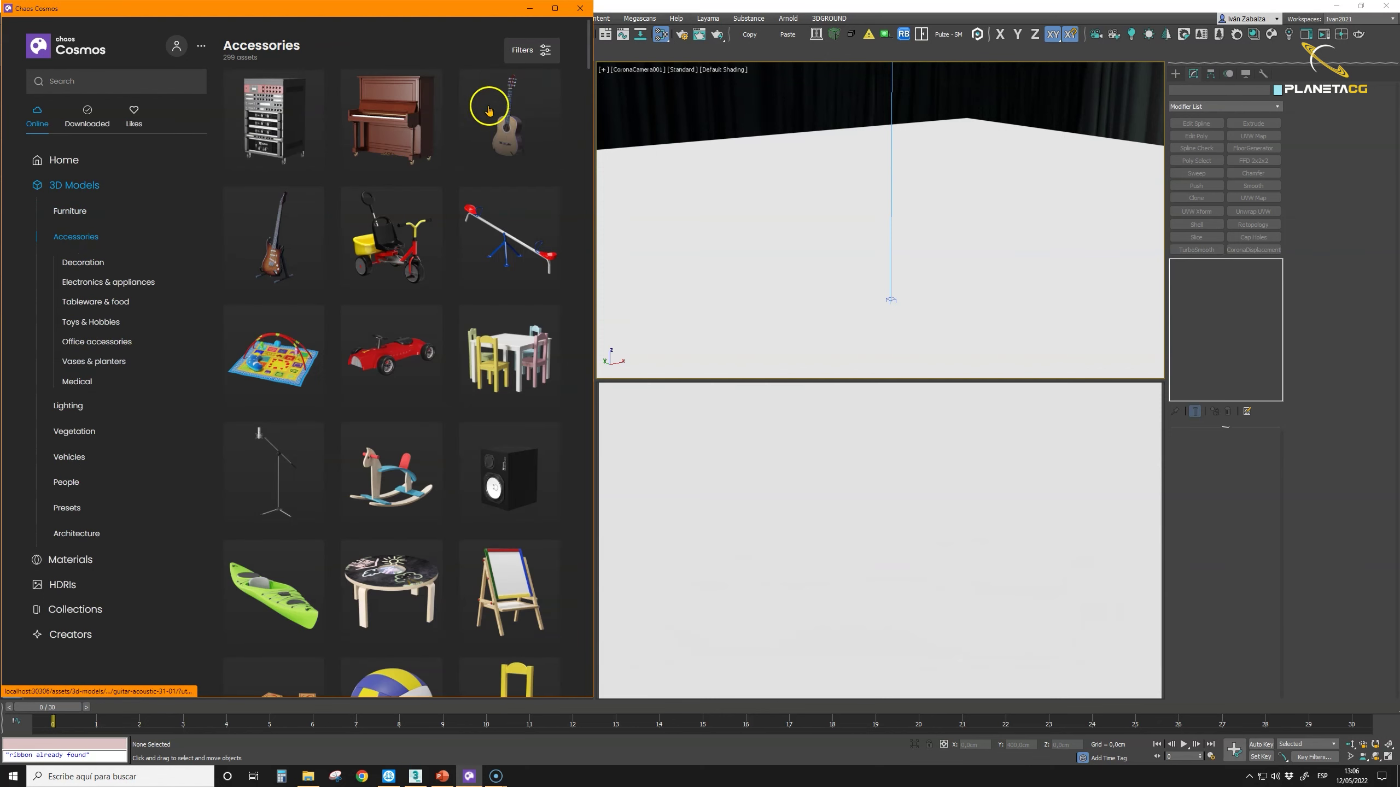
{"action": "left_click", "coordinate": [531, 50]}
{"action": "left_click", "coordinate": [500, 110]}
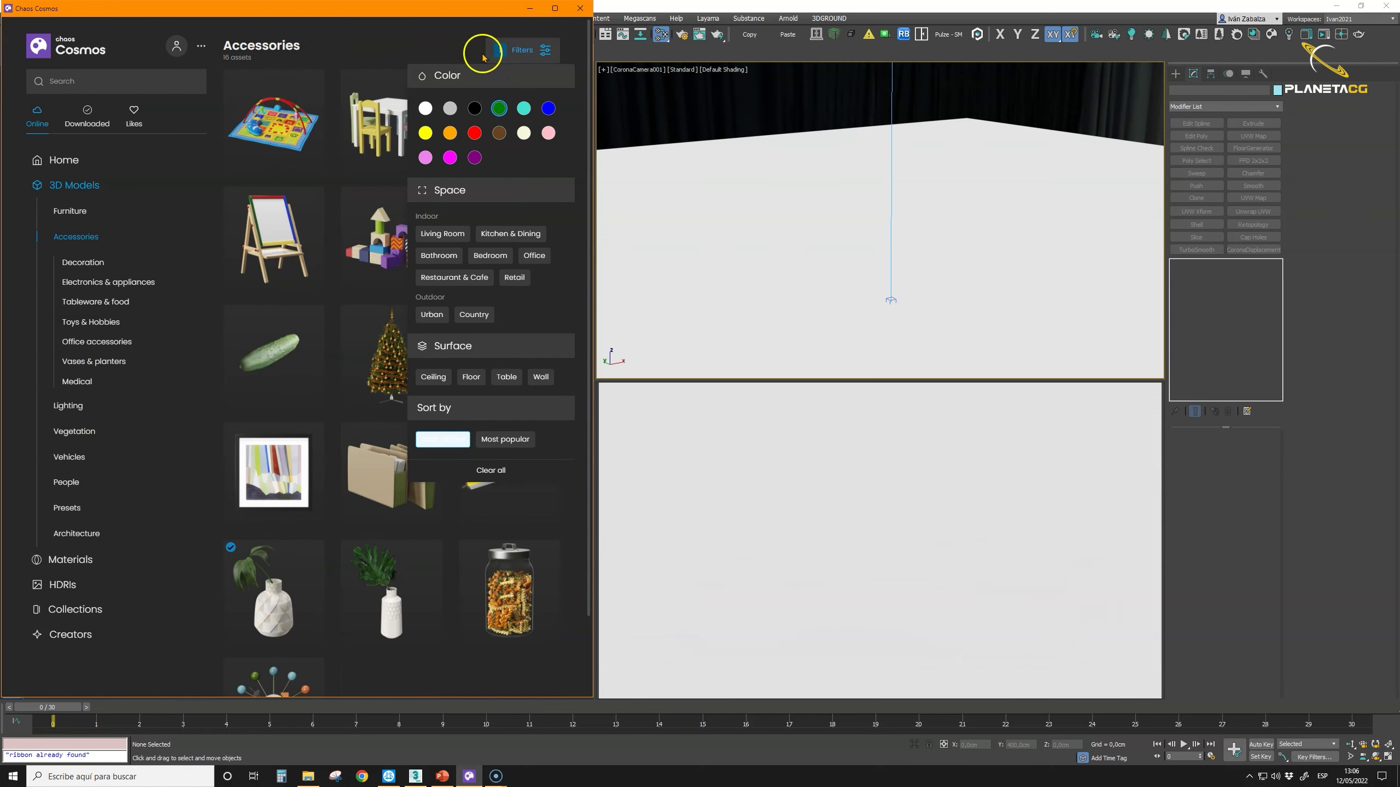
{"action": "left_click", "coordinate": [63, 240]}
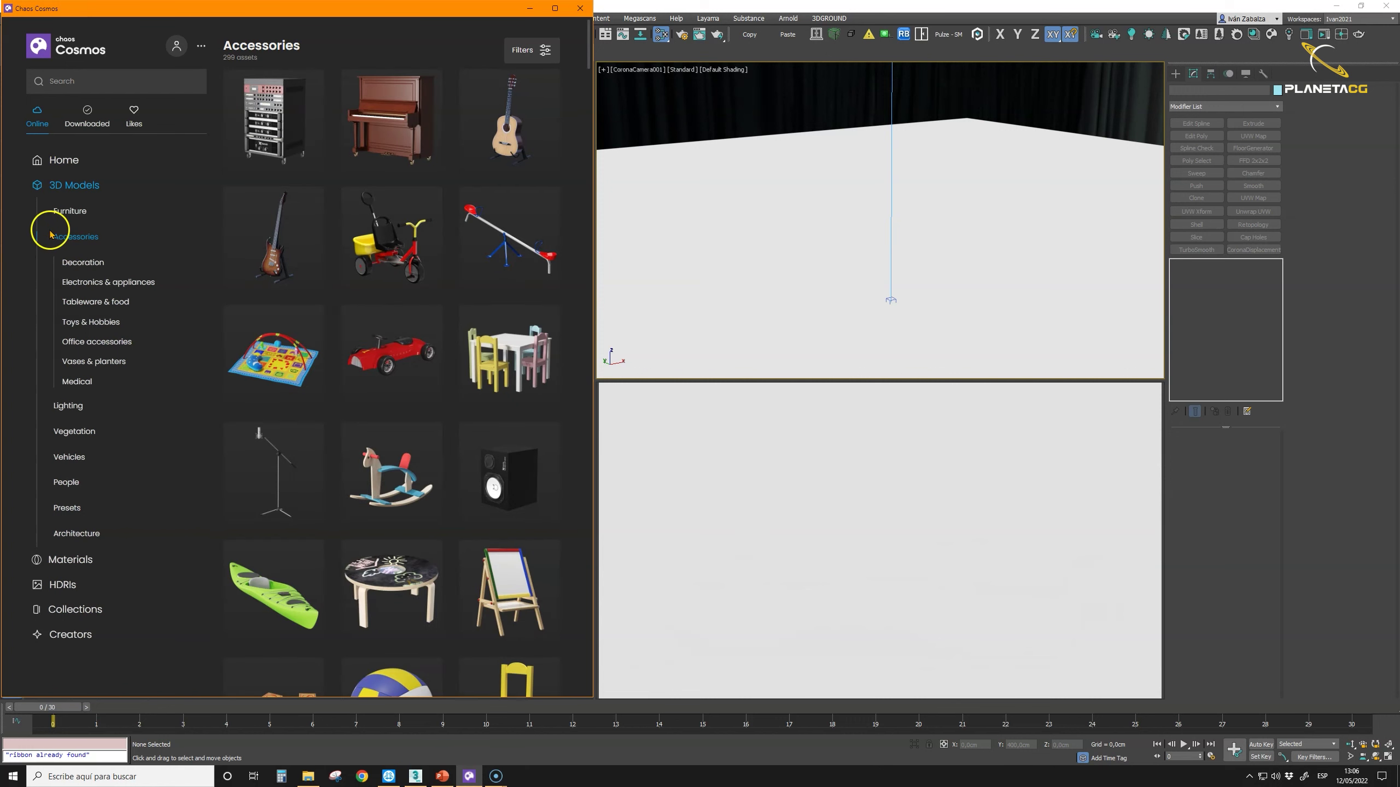
Step: Browse the main 3D Models, Materials and HDRIs asset categories in turn
{"action": "left_click", "coordinate": [49, 190]}
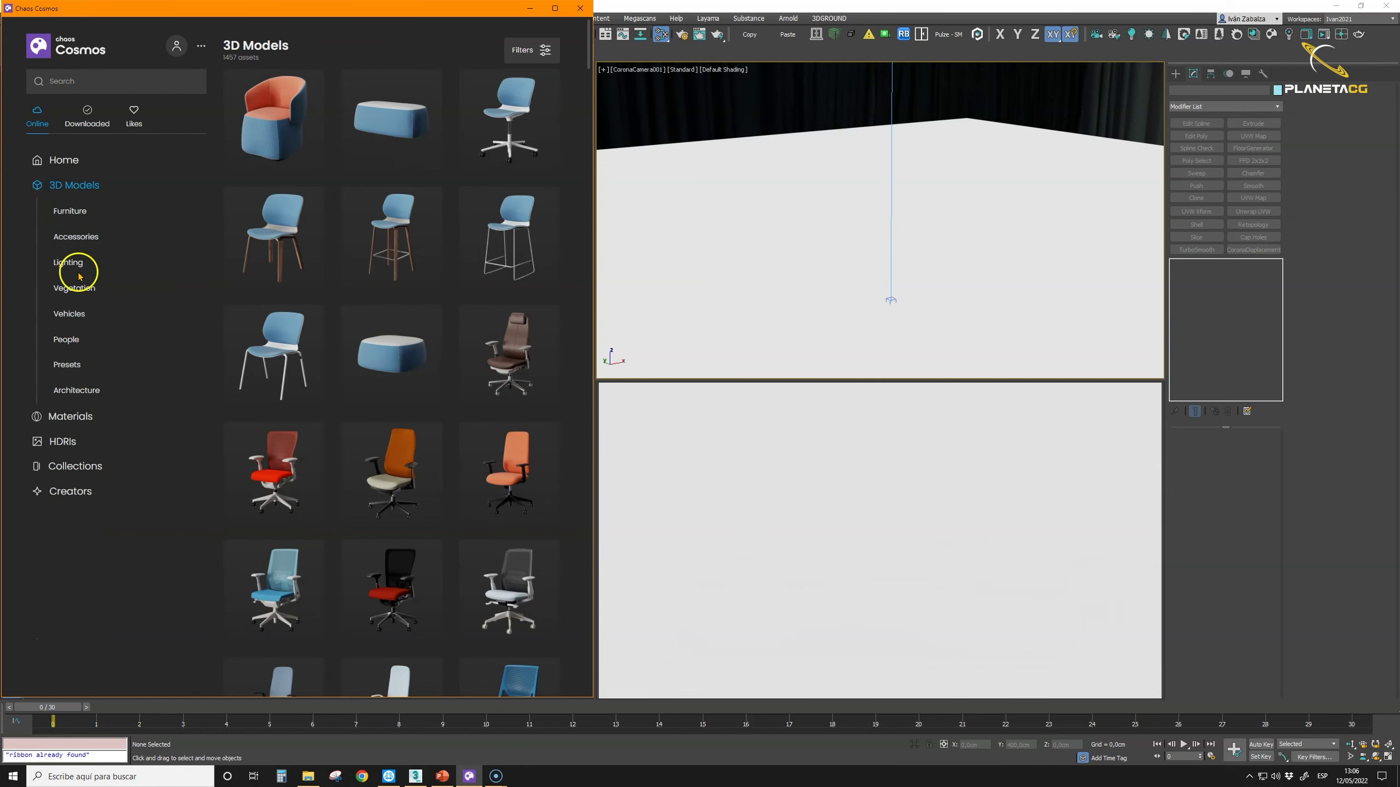
{"action": "left_click", "coordinate": [75, 416]}
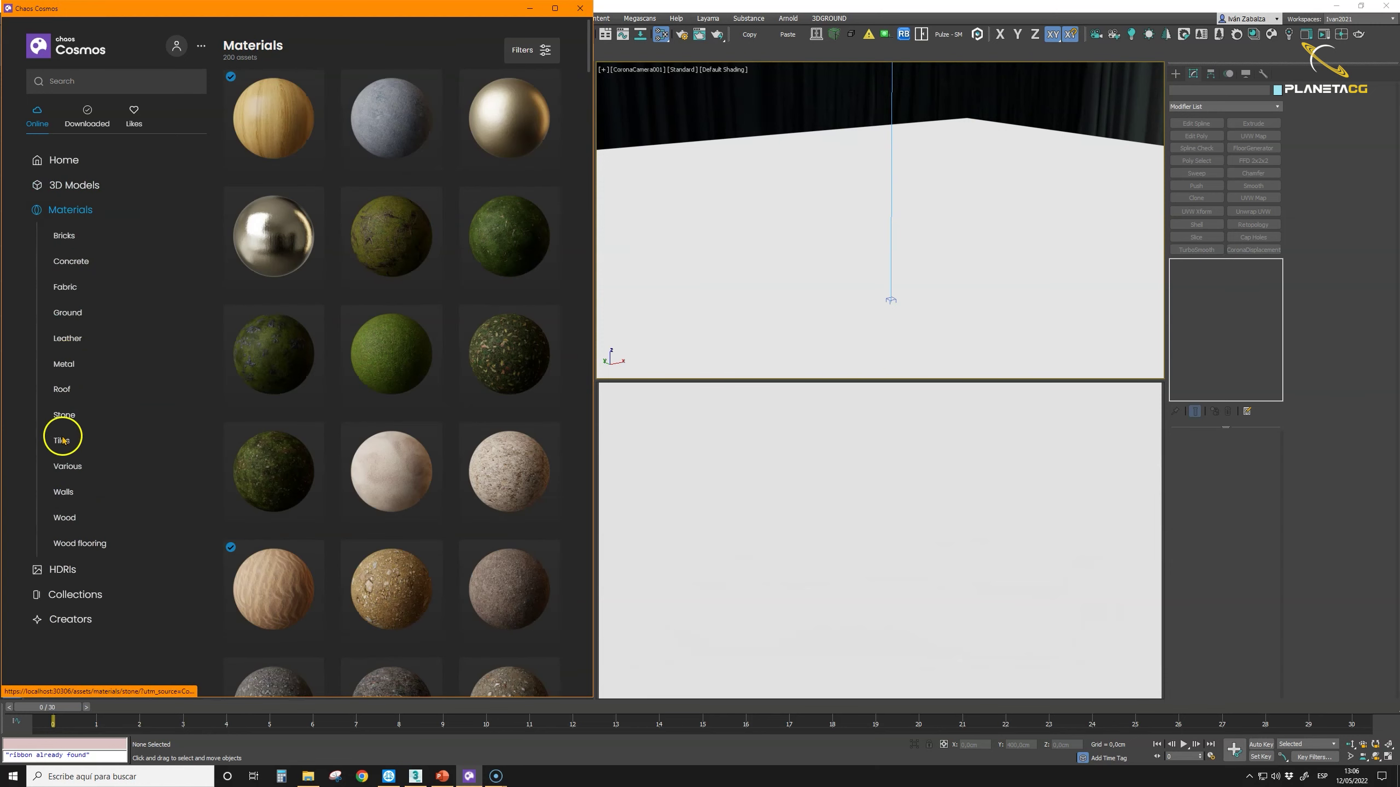
{"action": "left_click", "coordinate": [71, 571]}
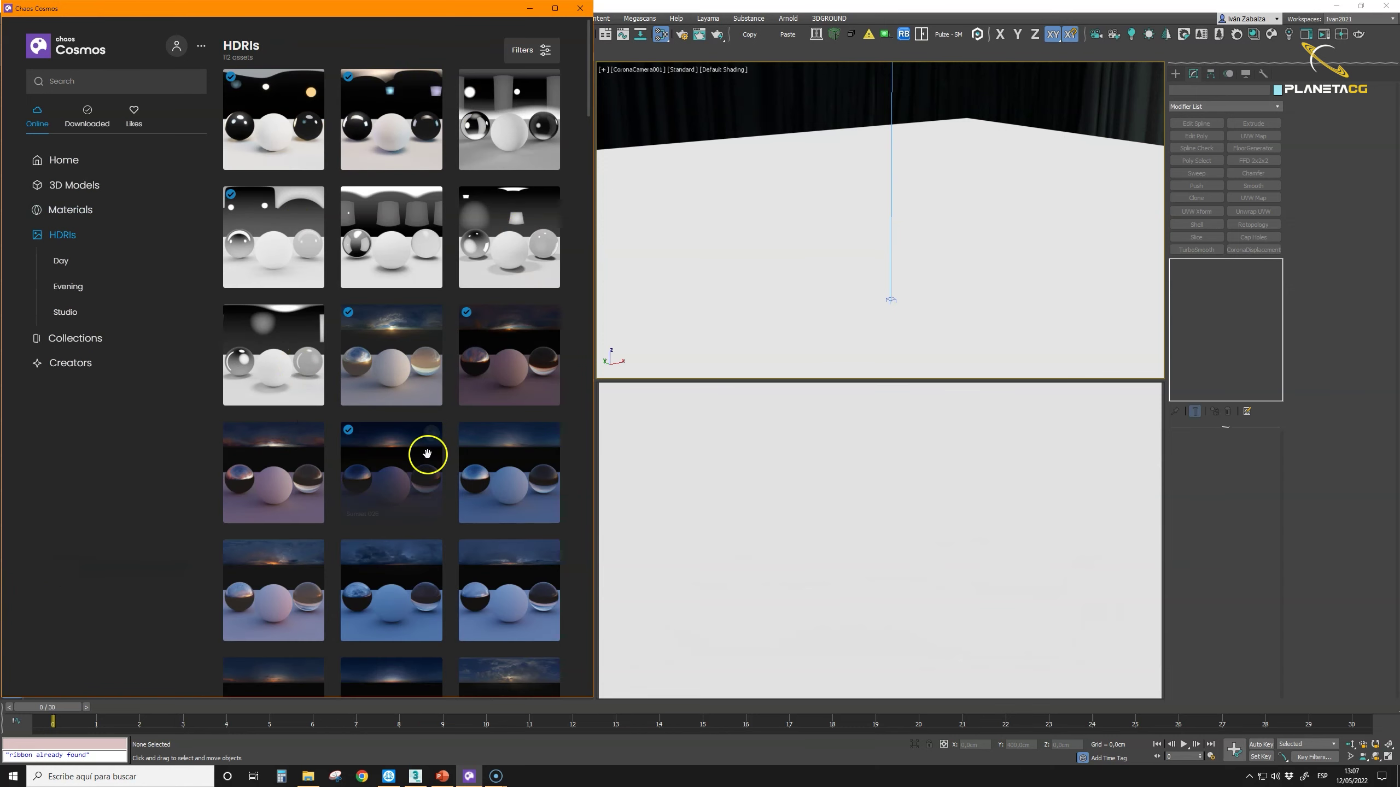
Step: Go to Collections and look through the assets suggested for the Bathroom space
{"action": "left_click", "coordinate": [70, 338]}
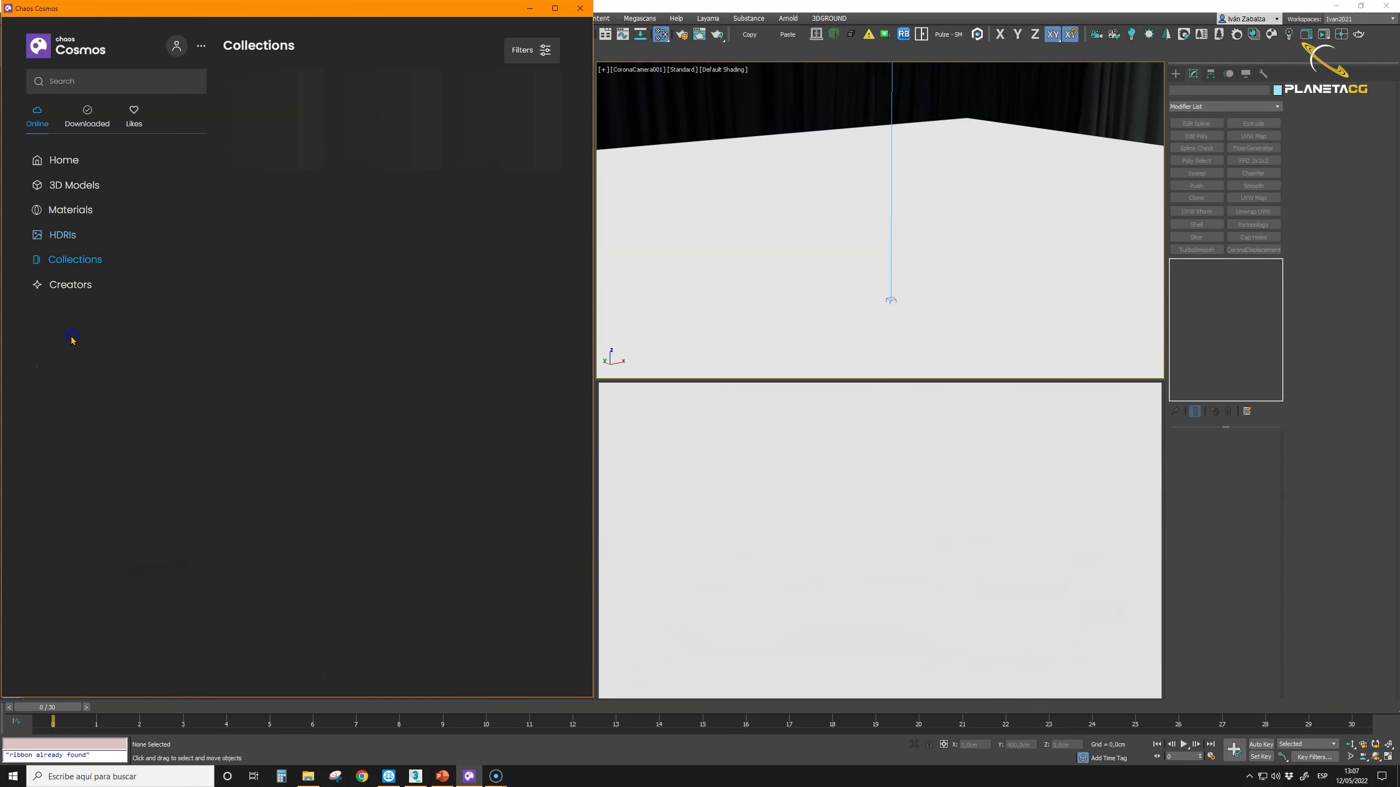
{"action": "left_click", "coordinate": [266, 221]}
{"action": "scroll", "coordinate": [386, 217], "scroll_direction": "down", "scroll_amount": 4}
{"action": "scroll", "coordinate": [384, 214], "scroll_direction": "up", "scroll_amount": 4}
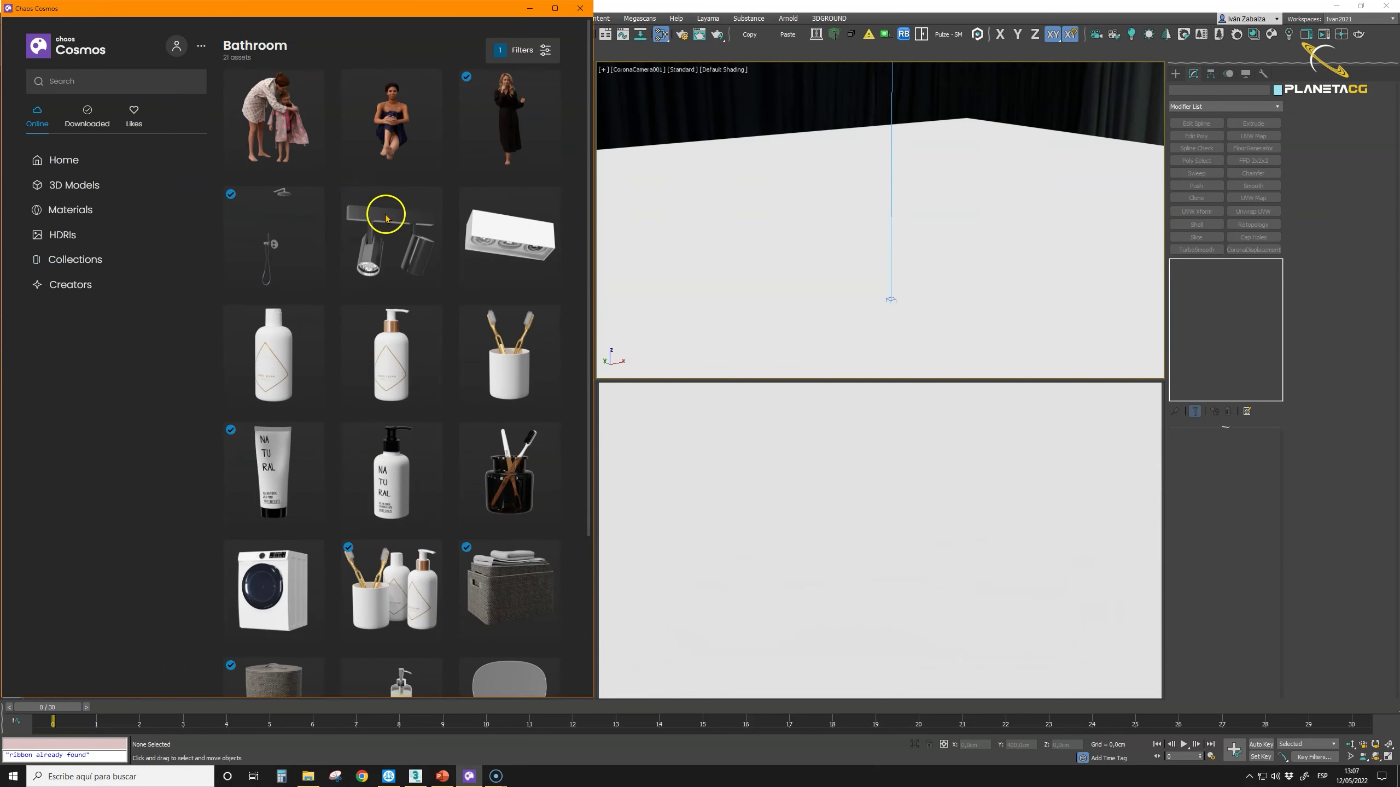
Step: Return to Collections and look through the Restaurant & Cafe assets
{"action": "left_click", "coordinate": [78, 259]}
{"action": "left_click", "coordinate": [422, 264]}
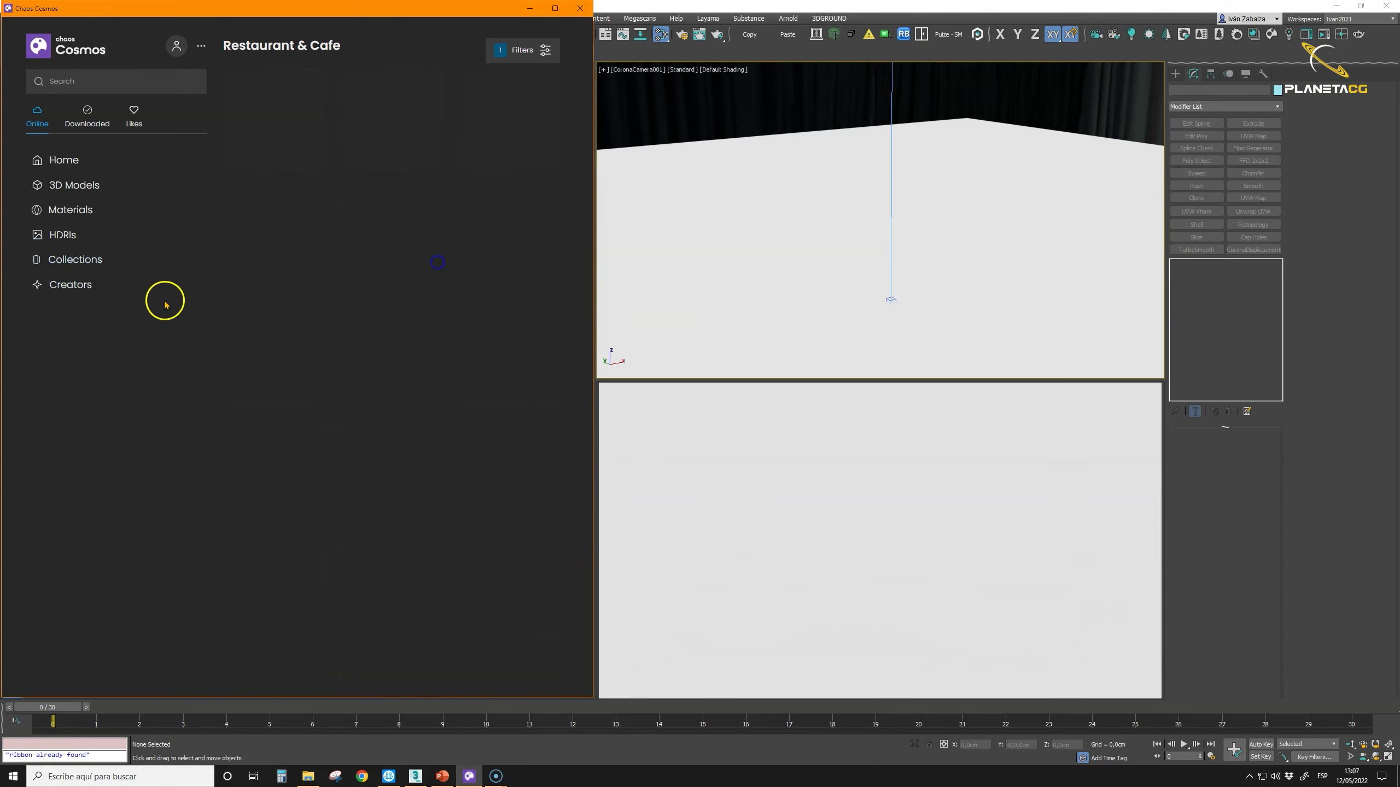
{"action": "scroll", "coordinate": [381, 343], "scroll_direction": "down", "scroll_amount": 20}
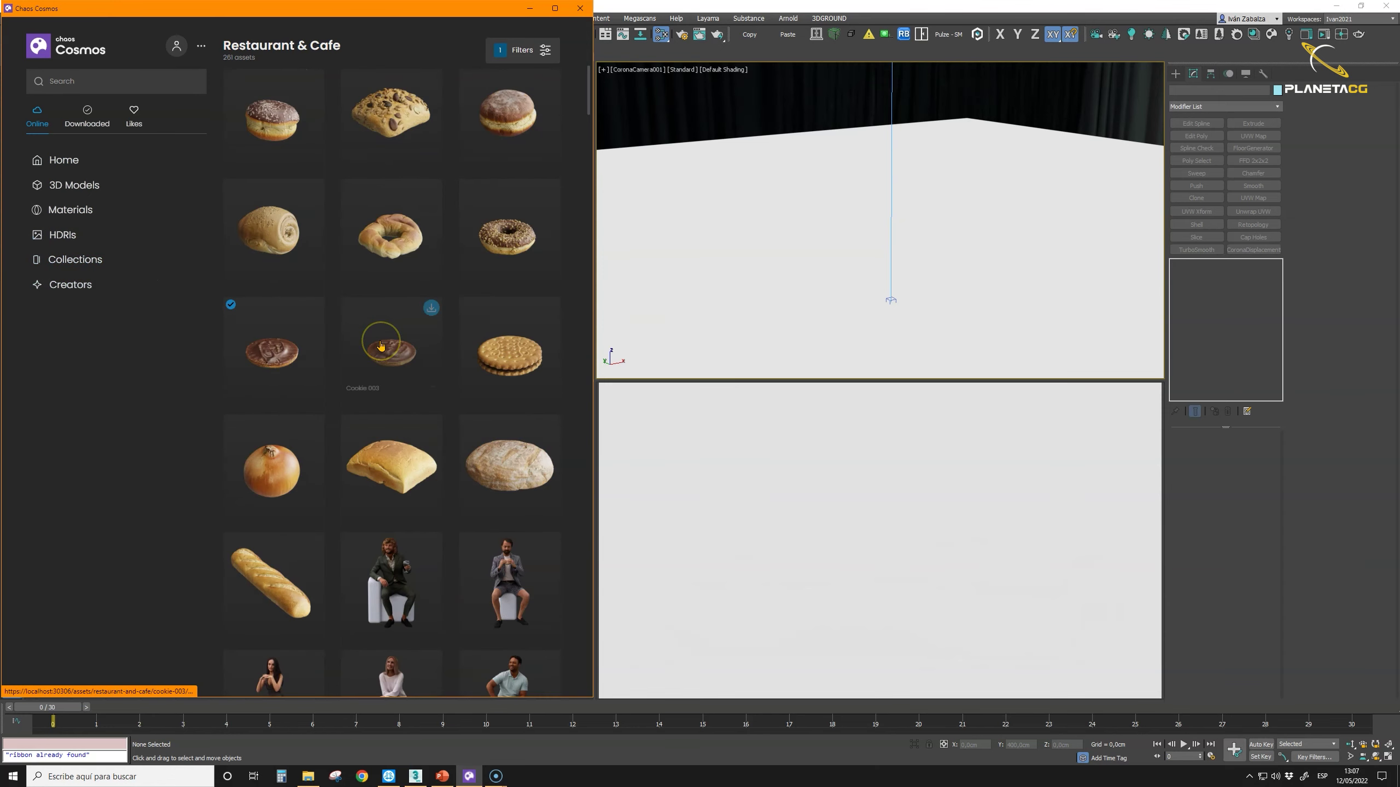
{"action": "scroll", "coordinate": [380, 346], "scroll_direction": "up", "scroll_amount": 15}
Step: Return to Collections and look through the Country assets
{"action": "left_click", "coordinate": [80, 259]}
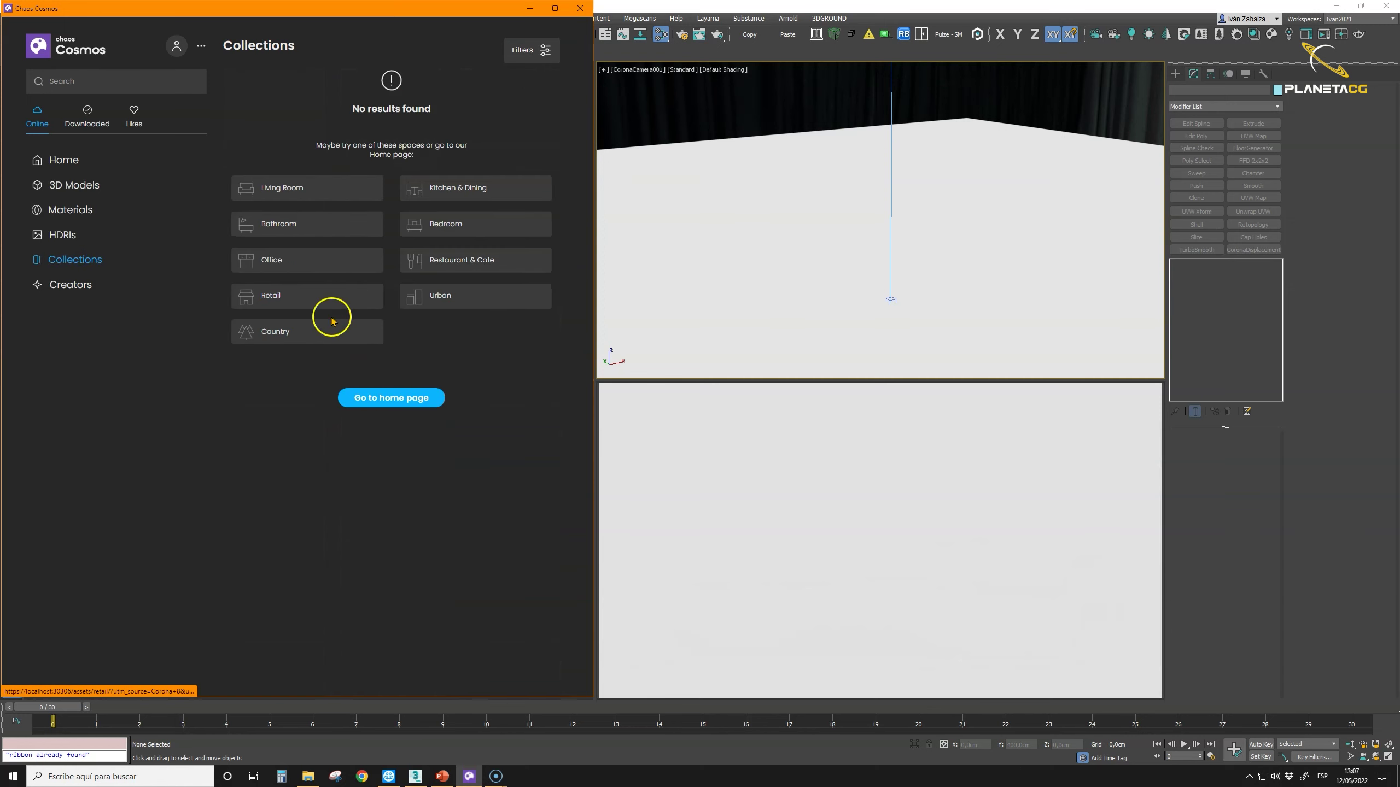
{"action": "left_click", "coordinate": [290, 337]}
{"action": "scroll", "coordinate": [425, 350], "scroll_direction": "down", "scroll_amount": 20}
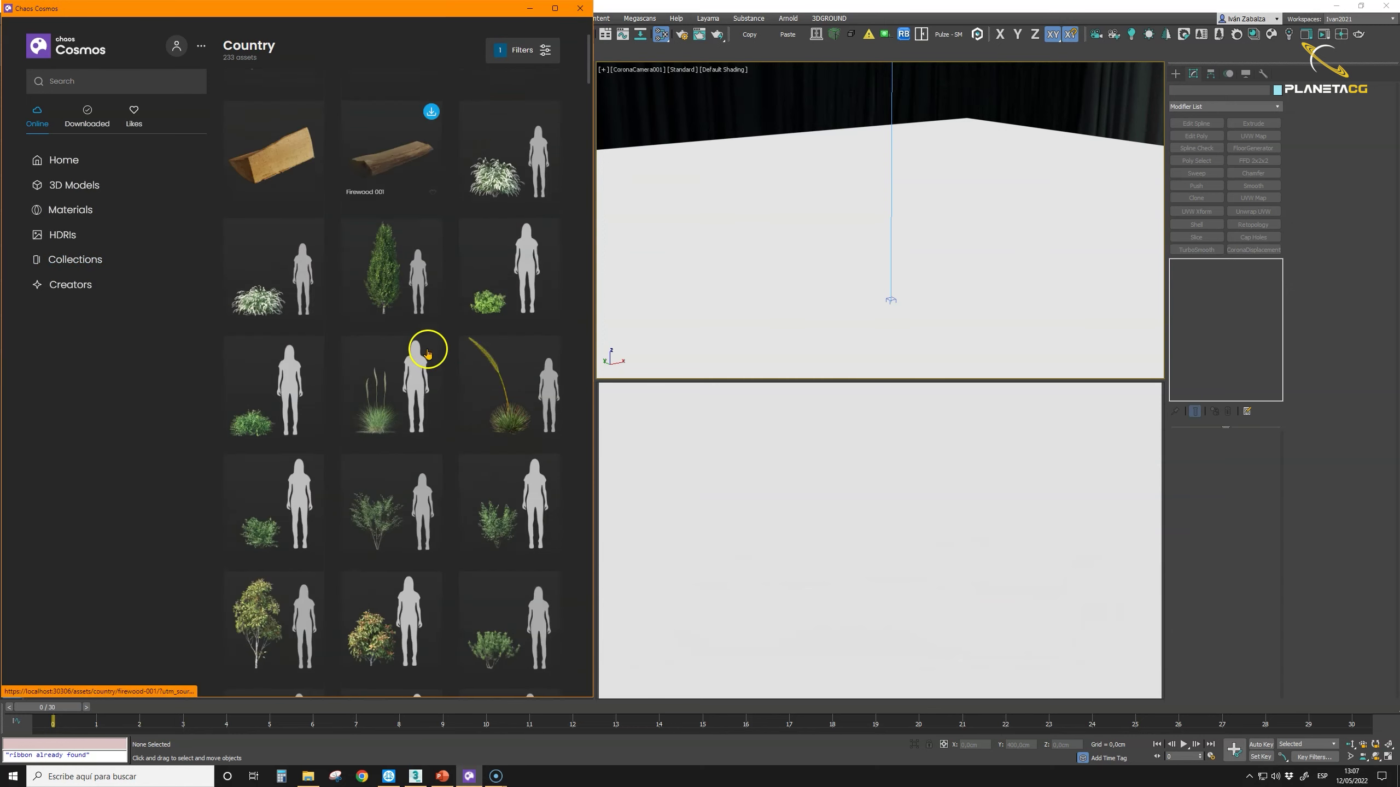
{"action": "scroll", "coordinate": [428, 350], "scroll_direction": "up", "scroll_amount": 15}
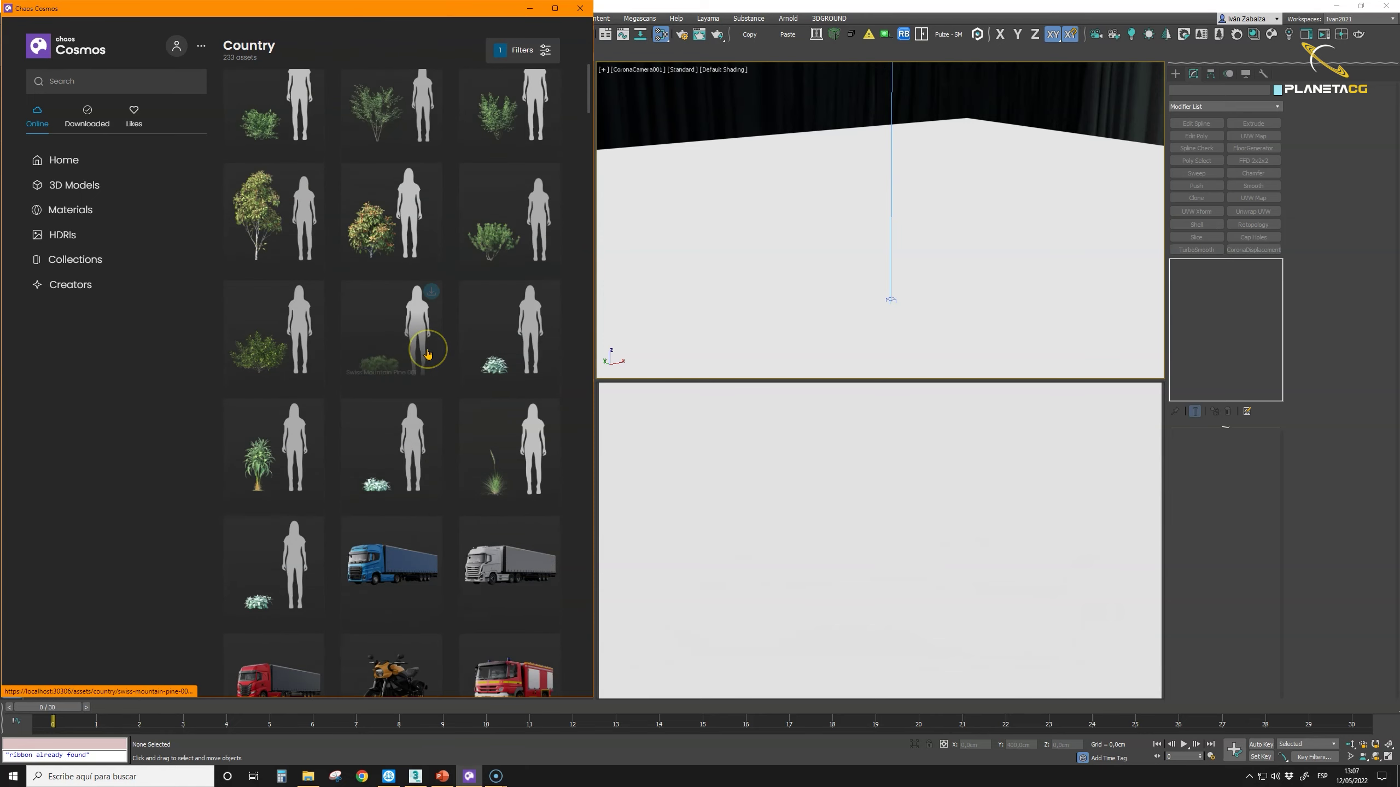
Step: Go to the Creators section and view the assets of the Haworth brand
{"action": "left_click", "coordinate": [67, 286]}
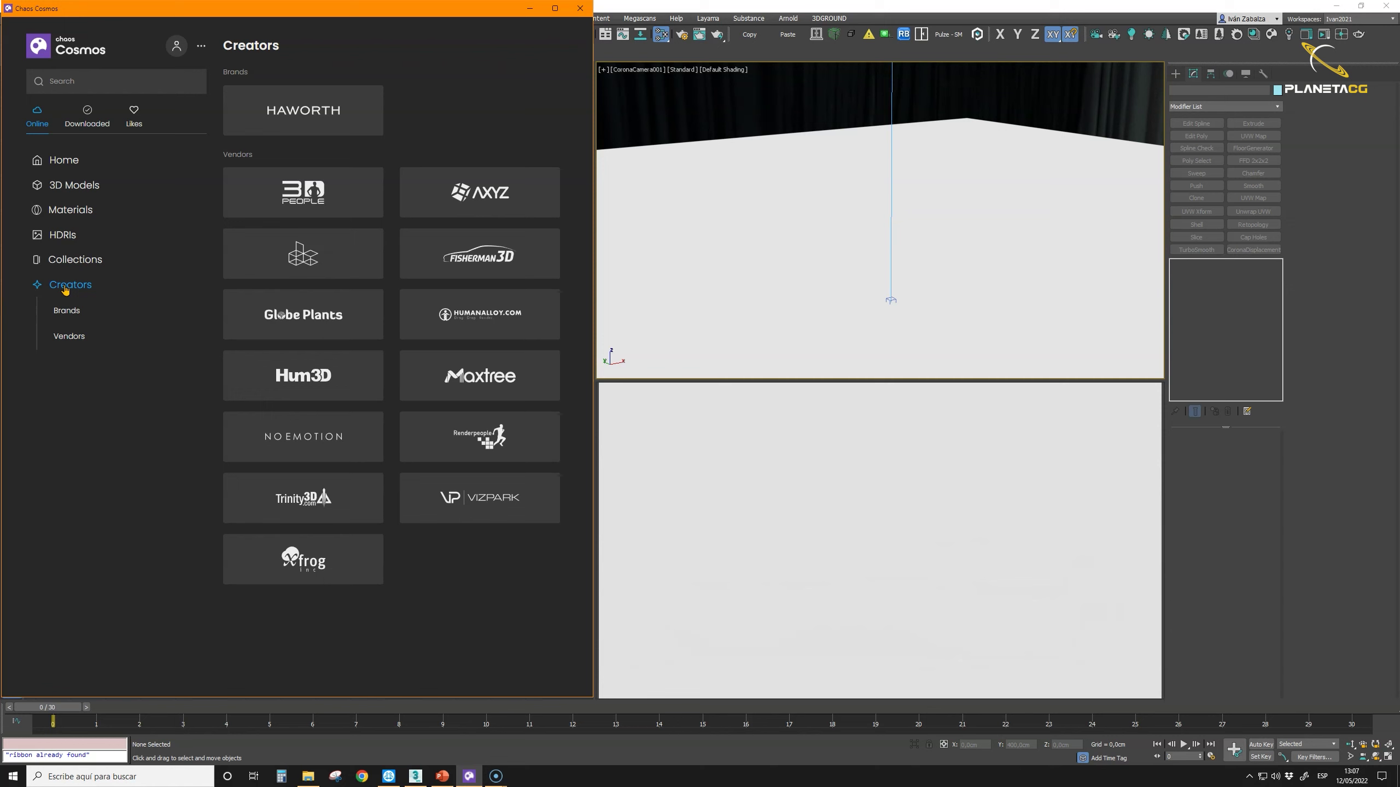
{"action": "left_click", "coordinate": [317, 132]}
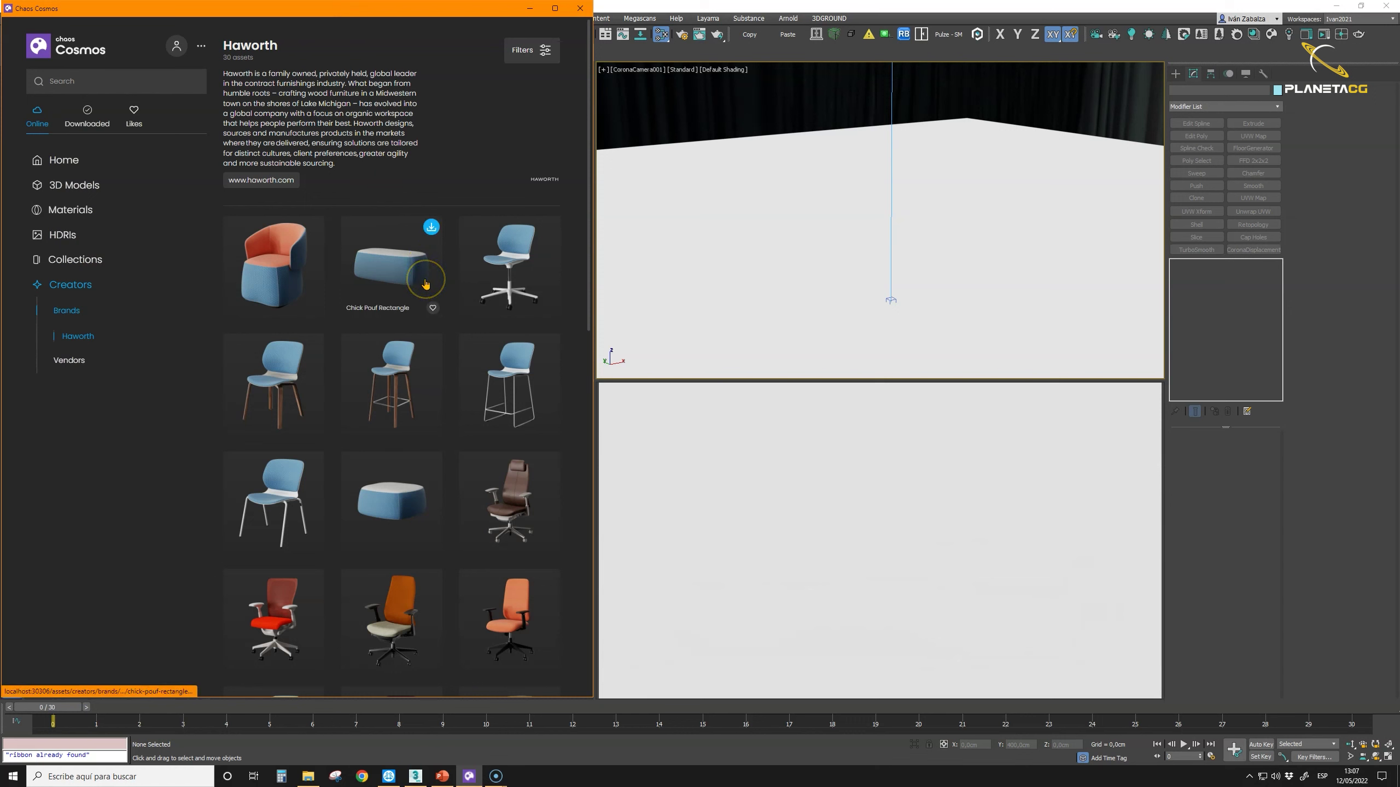
Step: List the vendors and look through the range of models offered by Design Connected
{"action": "left_click", "coordinate": [73, 359]}
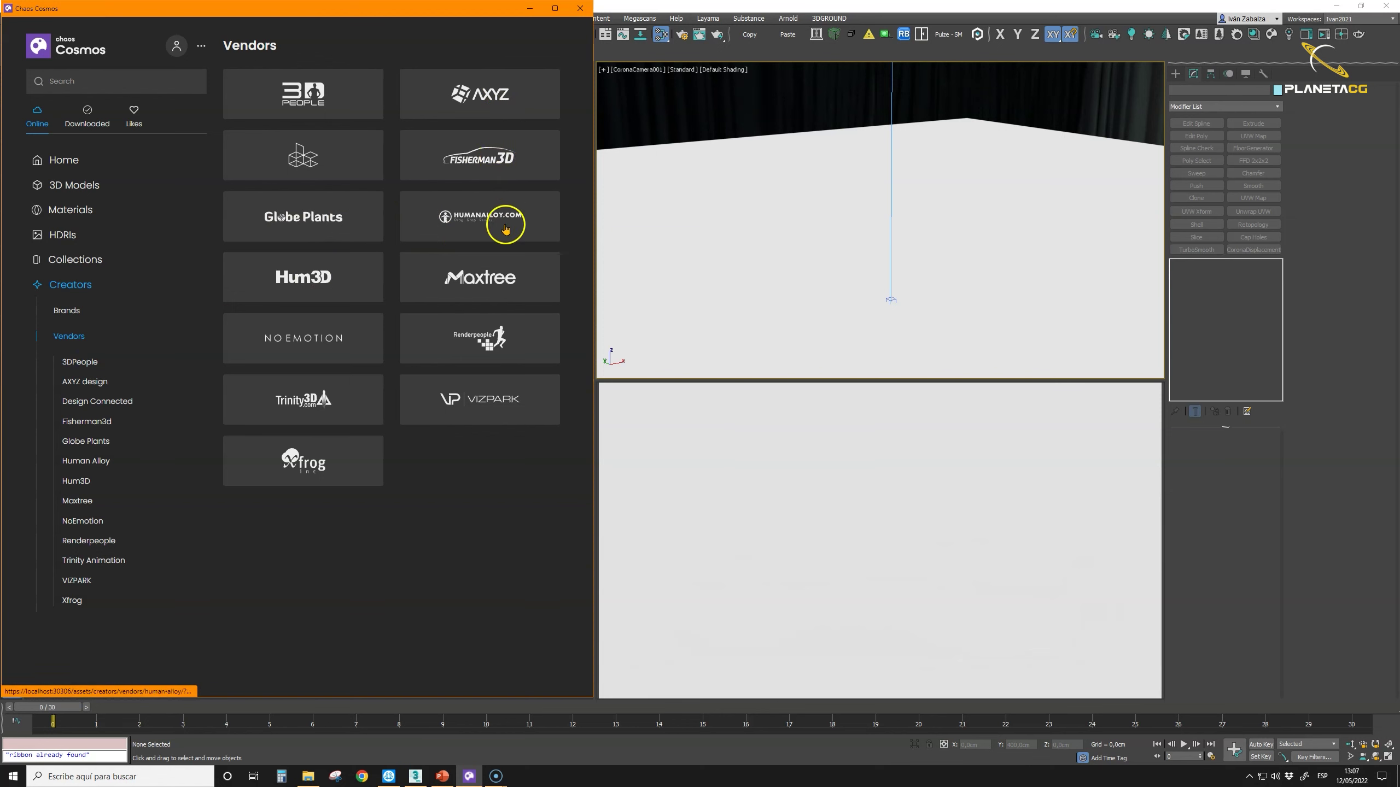
{"action": "left_click", "coordinate": [327, 154]}
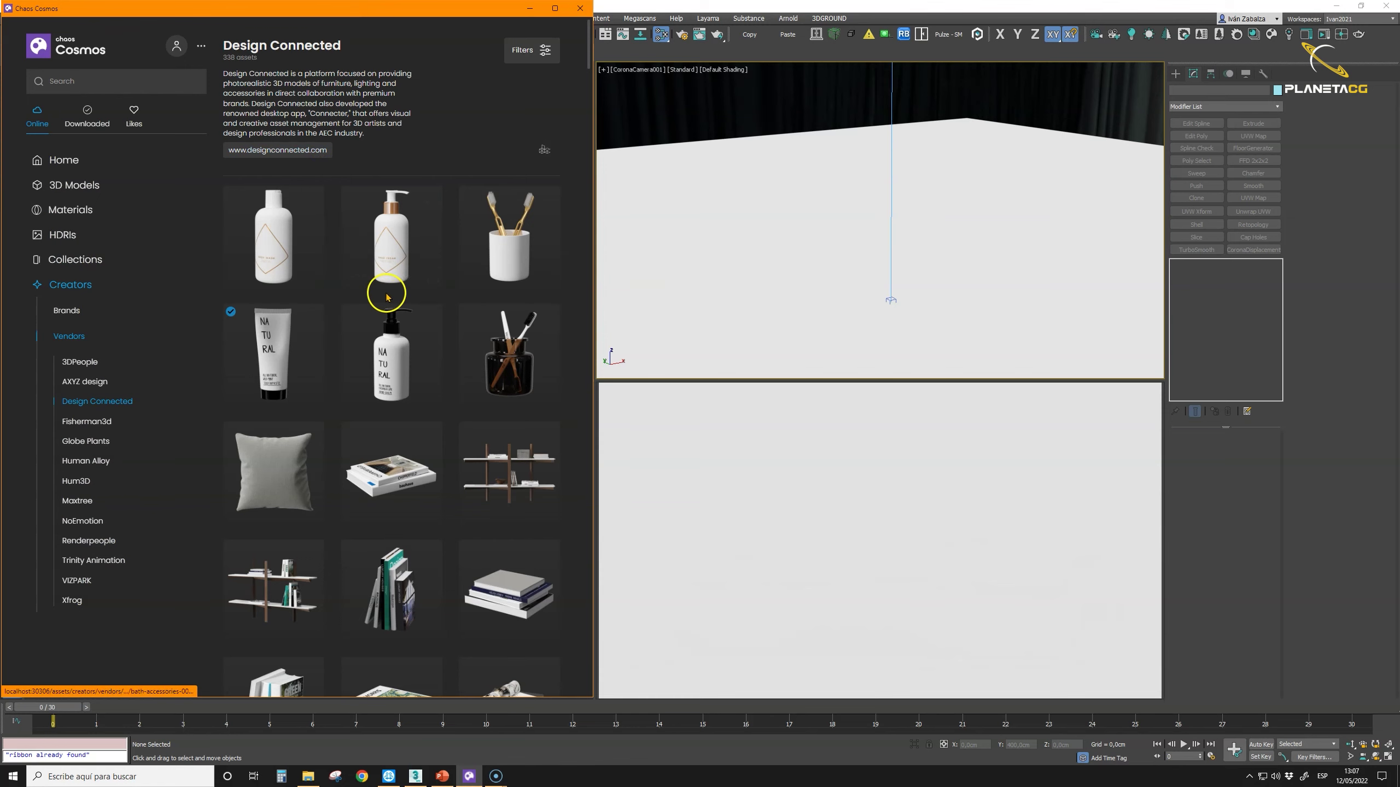
{"action": "scroll", "coordinate": [387, 298], "scroll_direction": "down", "scroll_amount": 15}
{"action": "scroll", "coordinate": [394, 316], "scroll_direction": "down", "scroll_amount": 10}
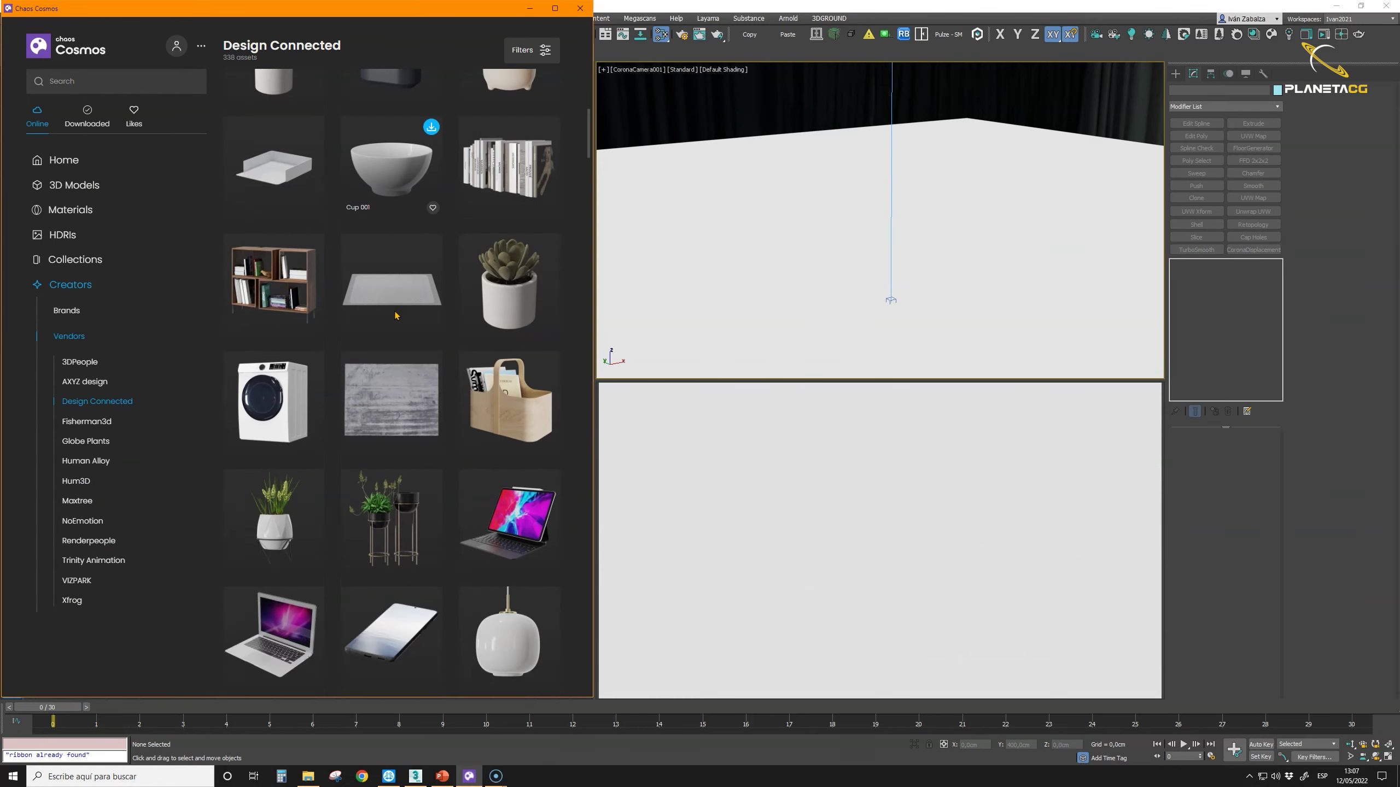
{"action": "scroll", "coordinate": [395, 315], "scroll_direction": "up", "scroll_amount": 3}
{"action": "scroll", "coordinate": [396, 315], "scroll_direction": "down", "scroll_amount": 12}
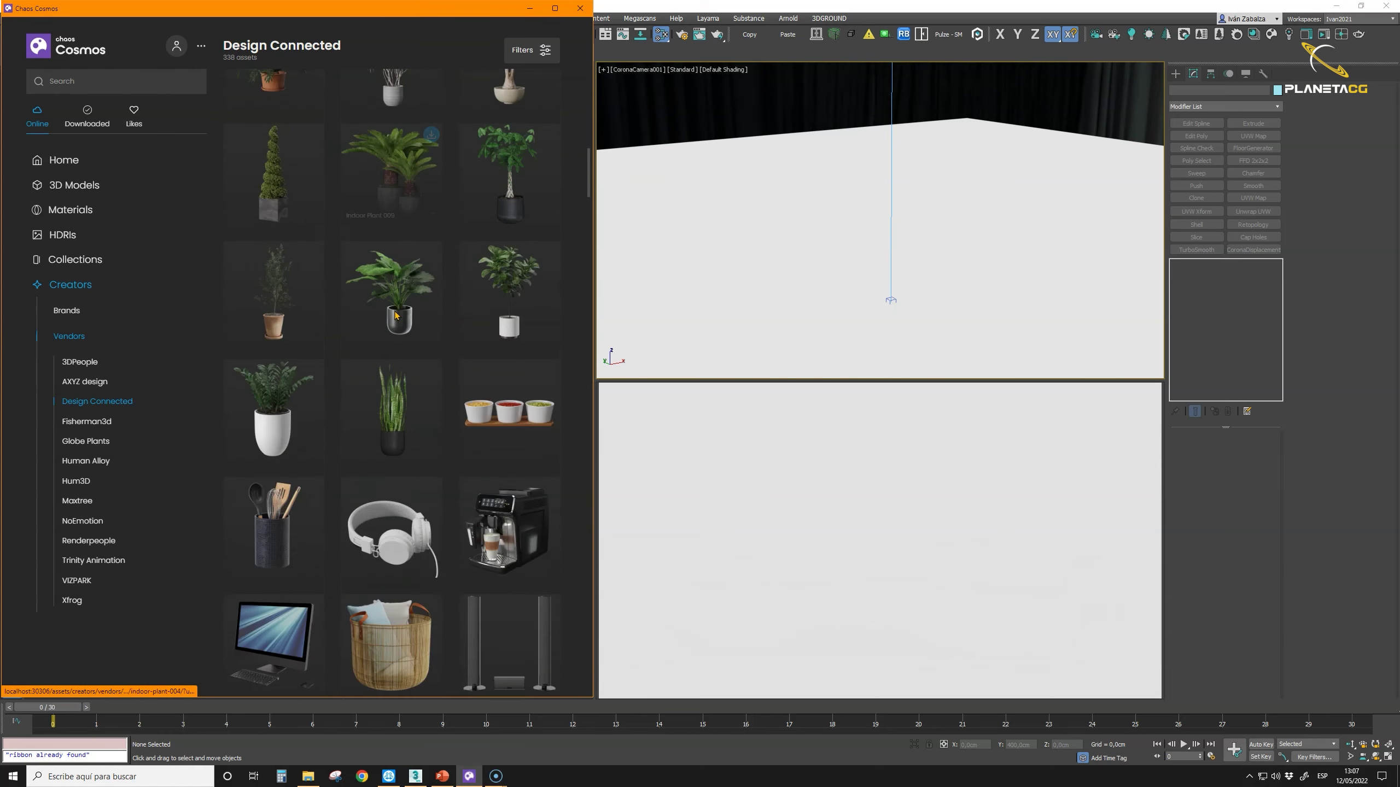
{"action": "scroll", "coordinate": [395, 315], "scroll_direction": "down", "scroll_amount": 6}
{"action": "scroll", "coordinate": [396, 315], "scroll_direction": "down", "scroll_amount": 5}
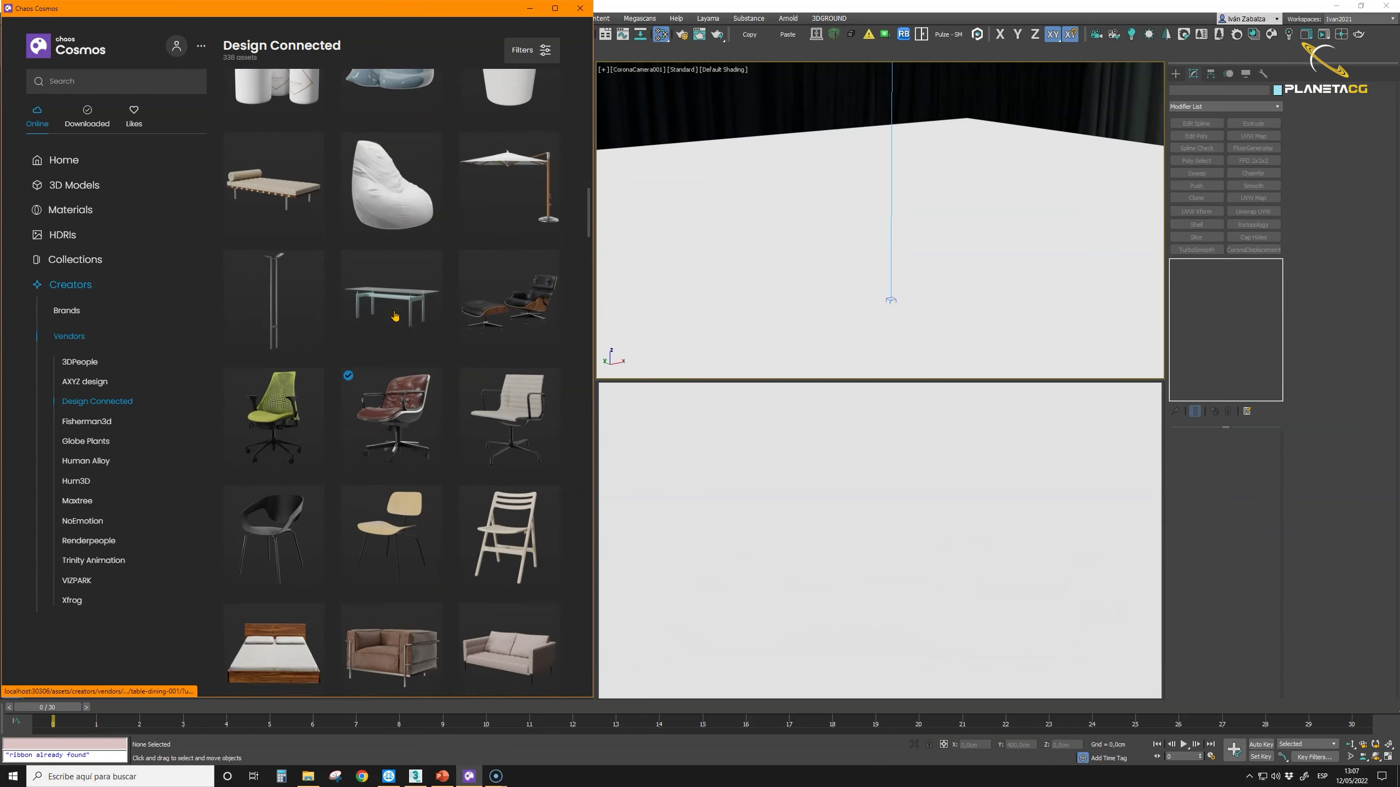
{"action": "scroll", "coordinate": [395, 316], "scroll_direction": "down", "scroll_amount": 2}
{"action": "scroll", "coordinate": [395, 316], "scroll_direction": "up", "scroll_amount": 15}
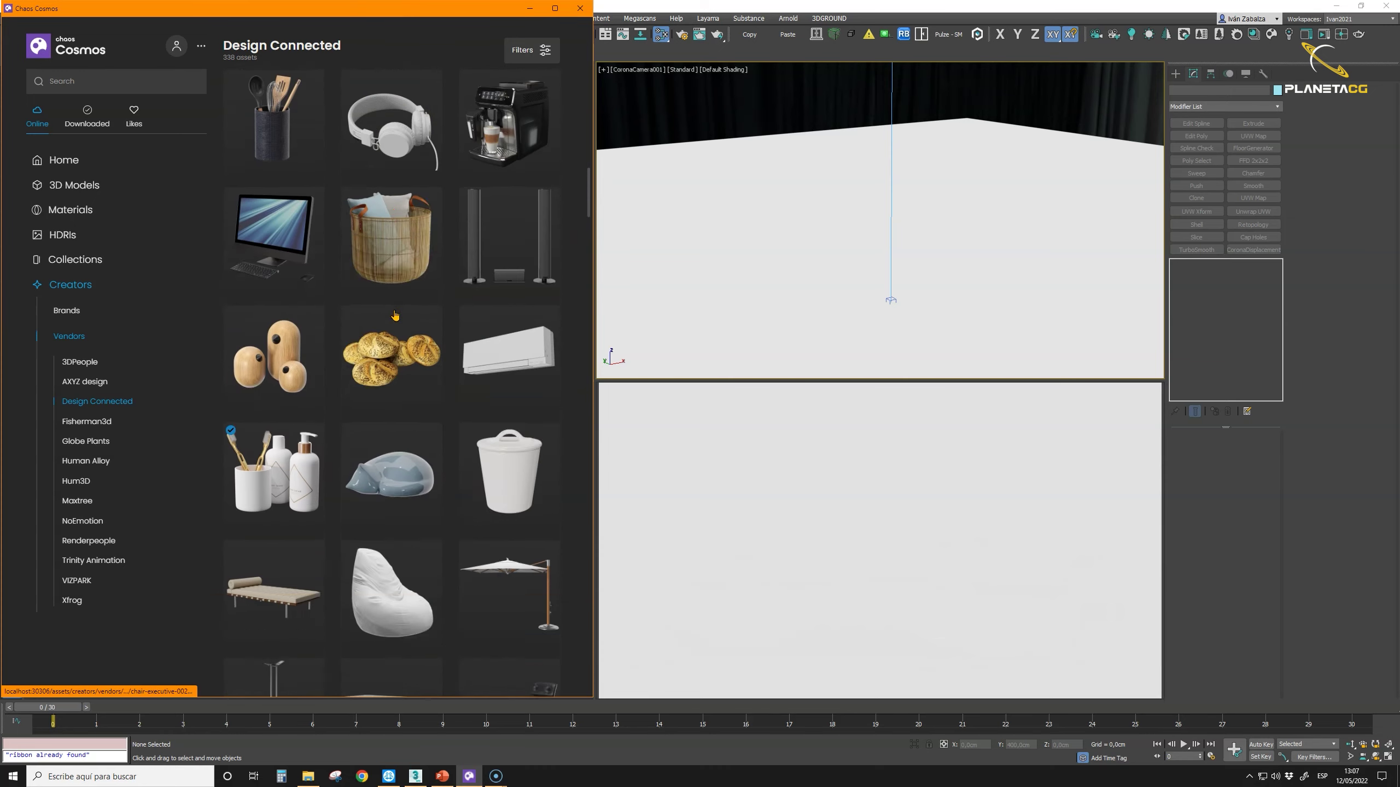
{"action": "scroll", "coordinate": [395, 316], "scroll_direction": "up", "scroll_amount": 10}
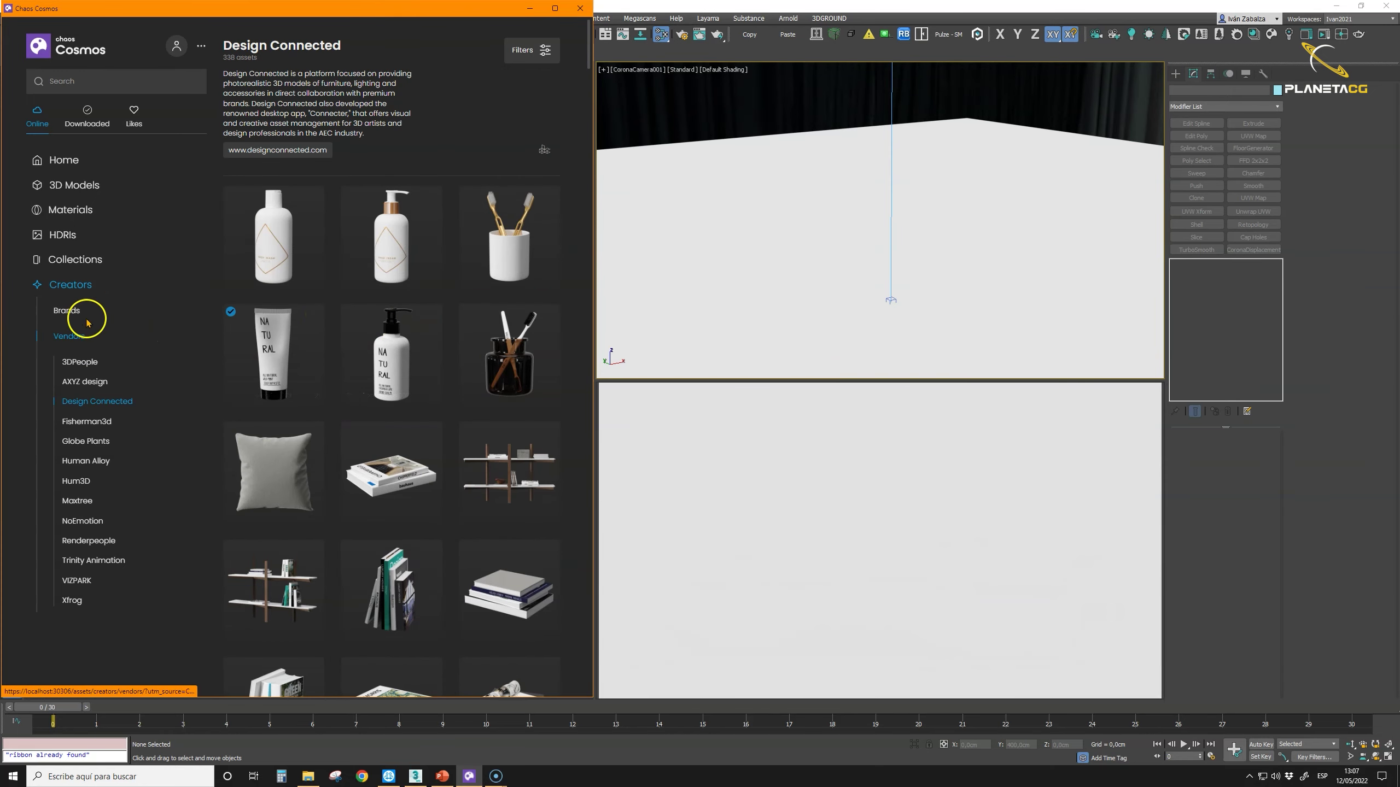
Step: Review the Brands and Vendors lists again, then return to the library's home page
{"action": "left_click", "coordinate": [66, 311]}
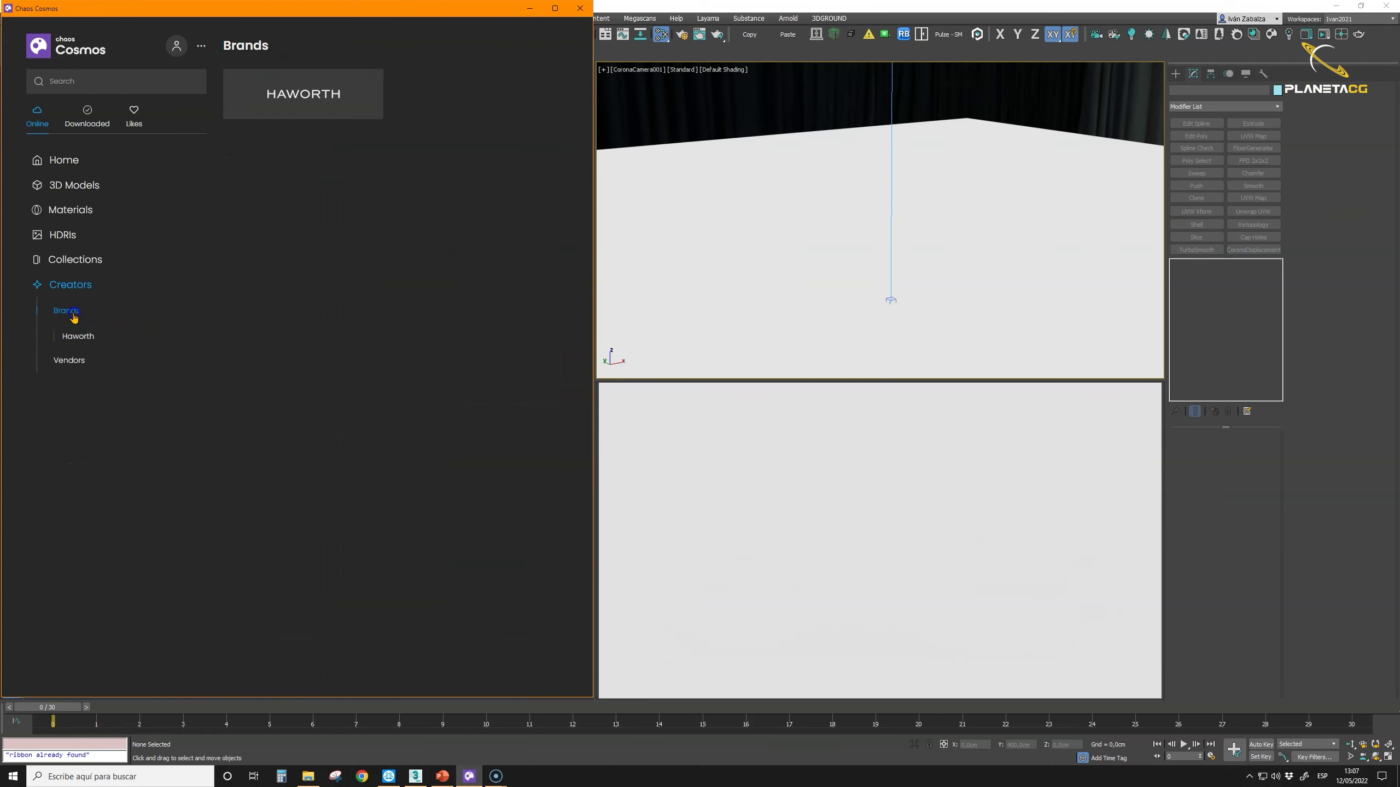
{"action": "left_click", "coordinate": [69, 358]}
{"action": "left_click", "coordinate": [57, 291]}
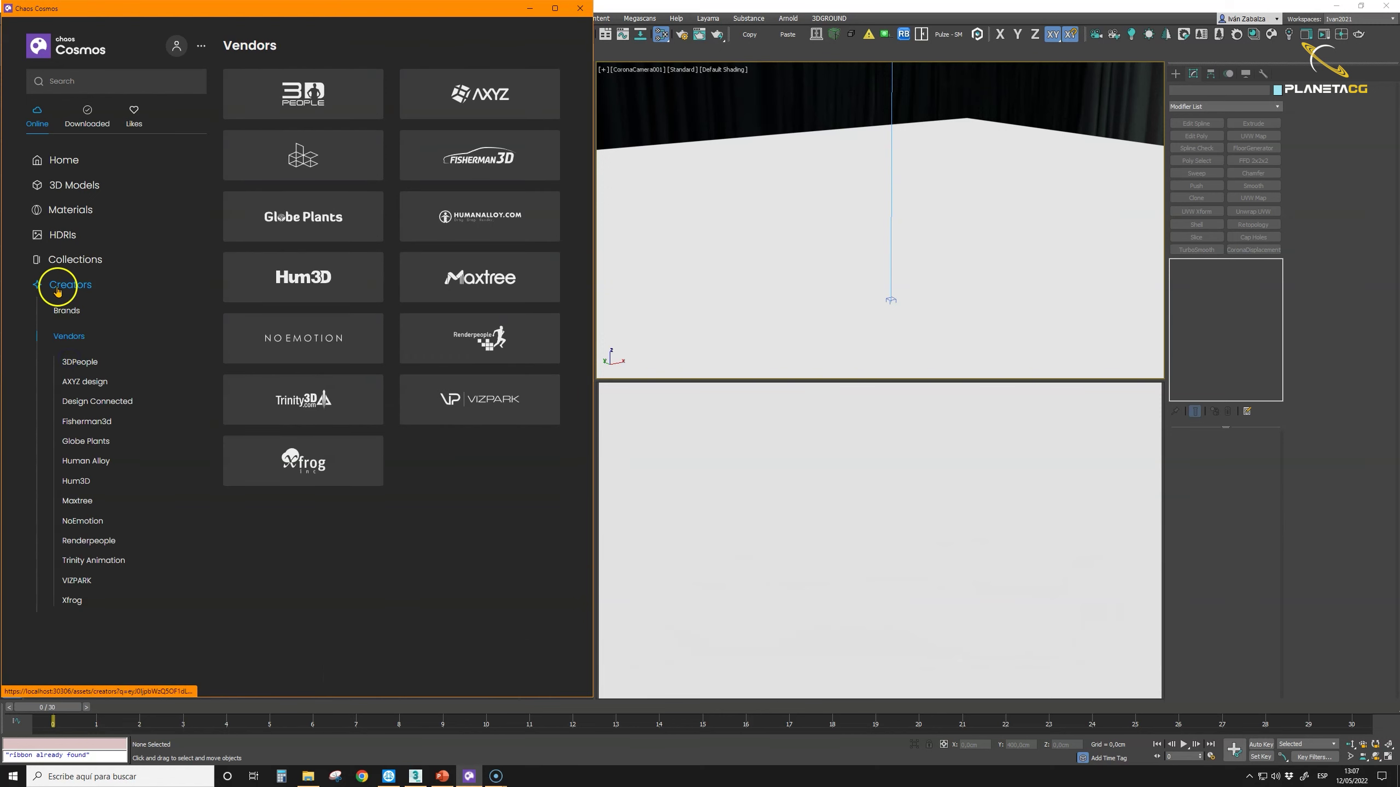
{"action": "left_click", "coordinate": [138, 163]}
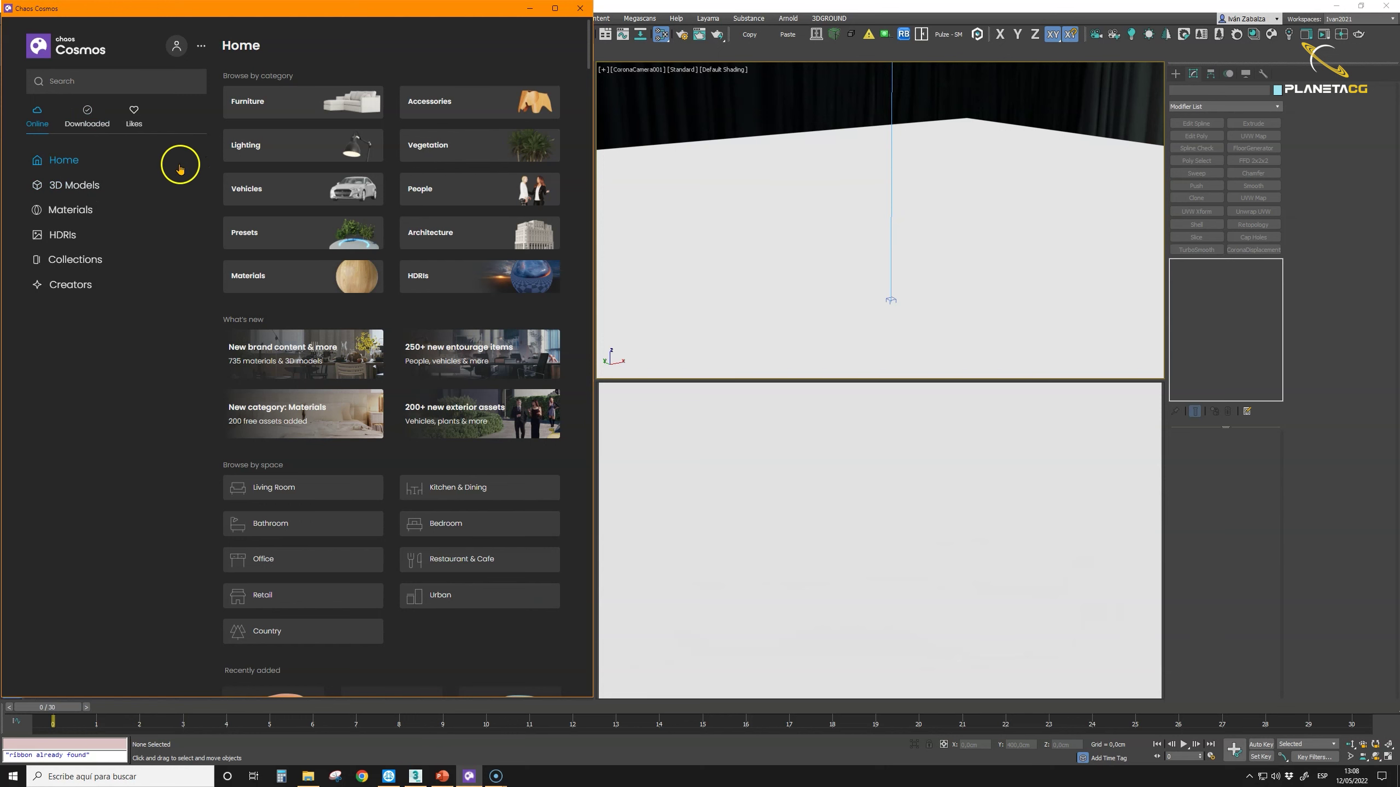
Step: Show all downloaded assets and look through the list
{"action": "left_click", "coordinate": [79, 127]}
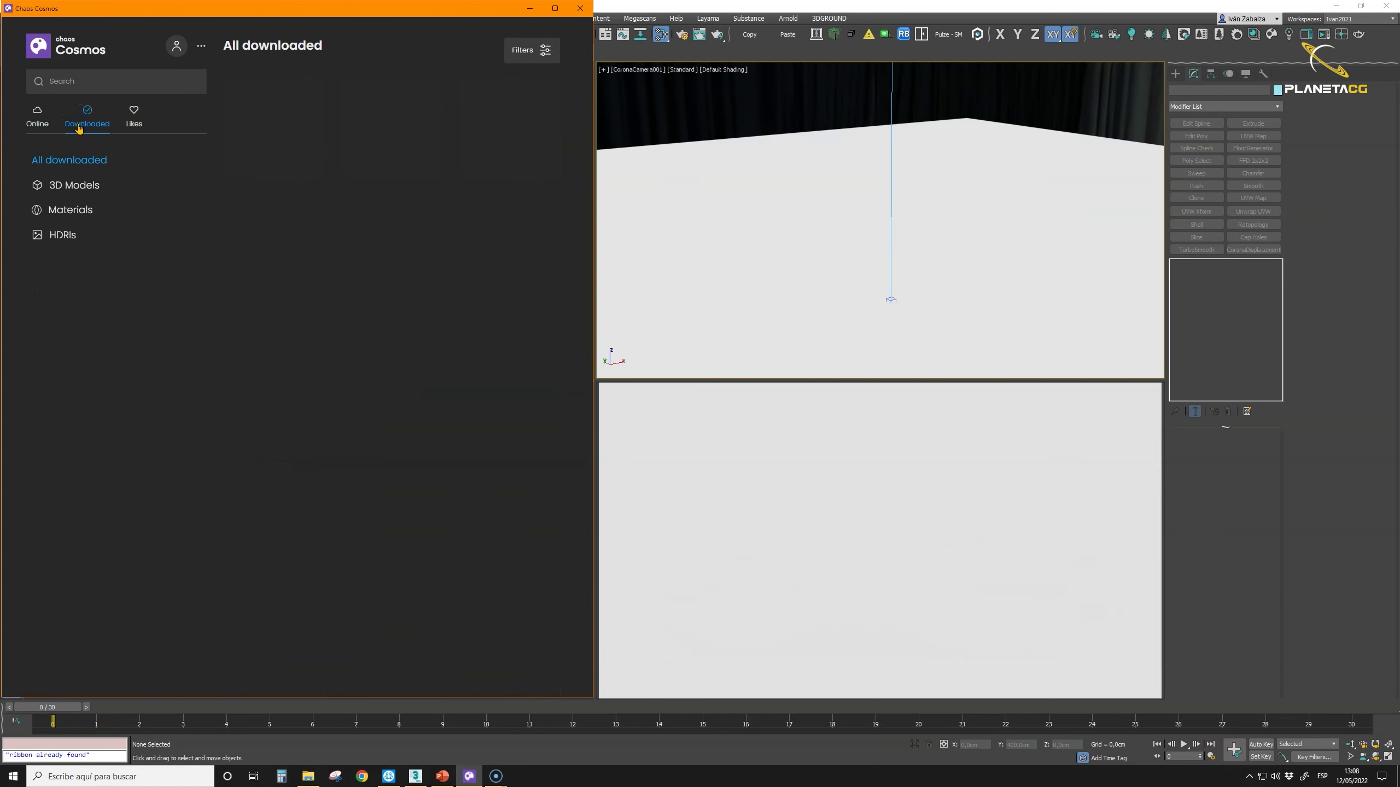
{"action": "scroll", "coordinate": [369, 334], "scroll_direction": "down", "scroll_amount": 20}
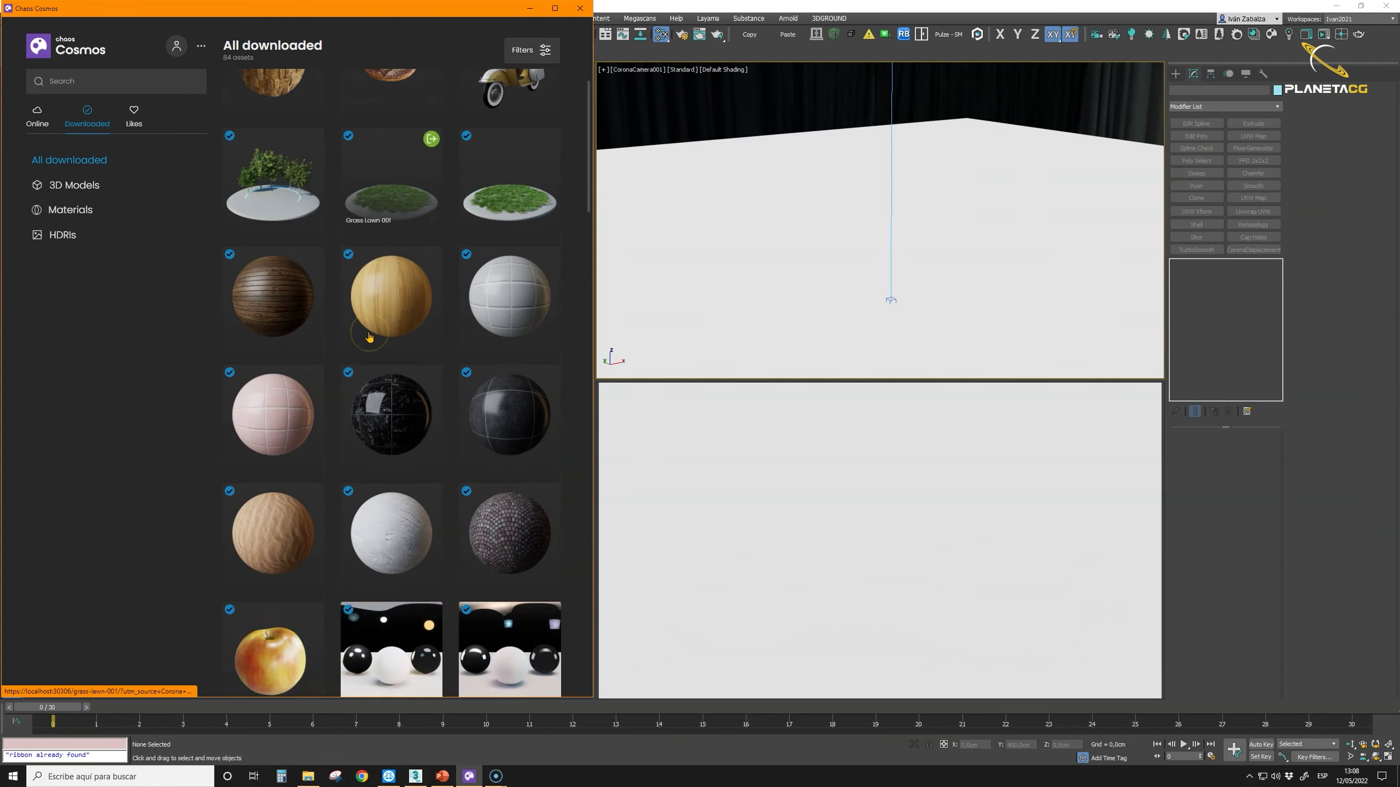
{"action": "scroll", "coordinate": [369, 334], "scroll_direction": "down", "scroll_amount": 15}
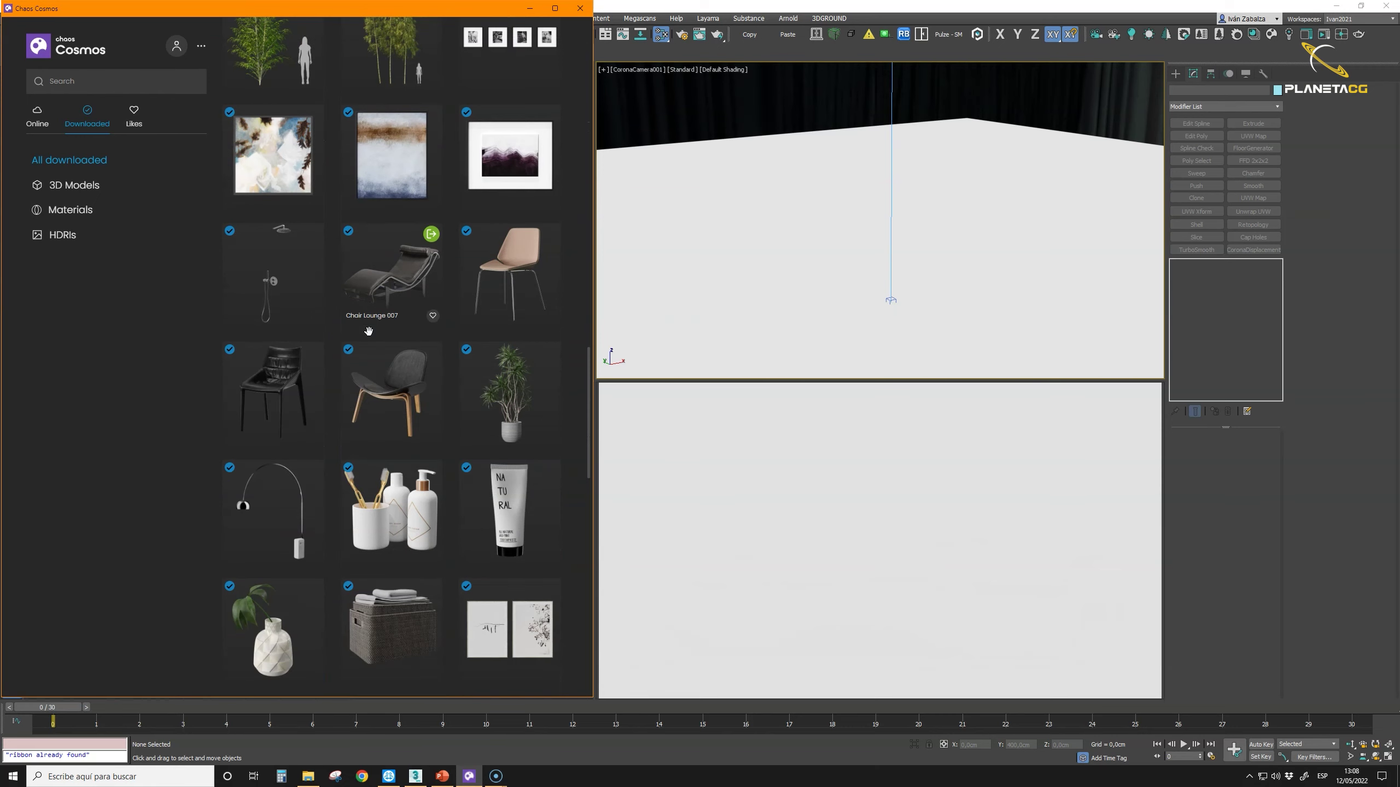
{"action": "scroll", "coordinate": [369, 338], "scroll_direction": "up", "scroll_amount": 3}
Step: View the details of the downloaded Chair Executive 002 and try to delete the asset
{"action": "left_click", "coordinate": [473, 247]}
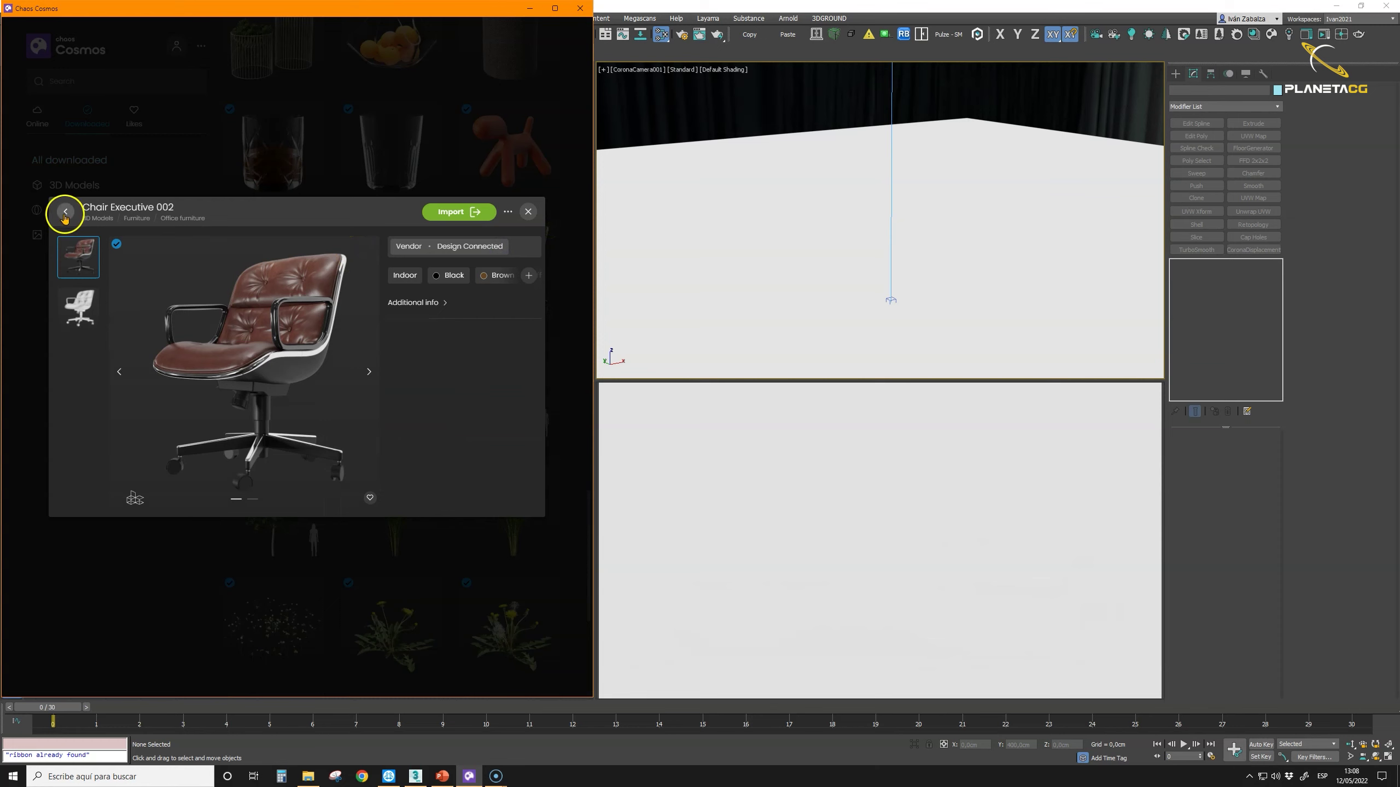
{"action": "left_click", "coordinate": [508, 212]}
{"action": "left_click", "coordinate": [480, 230]}
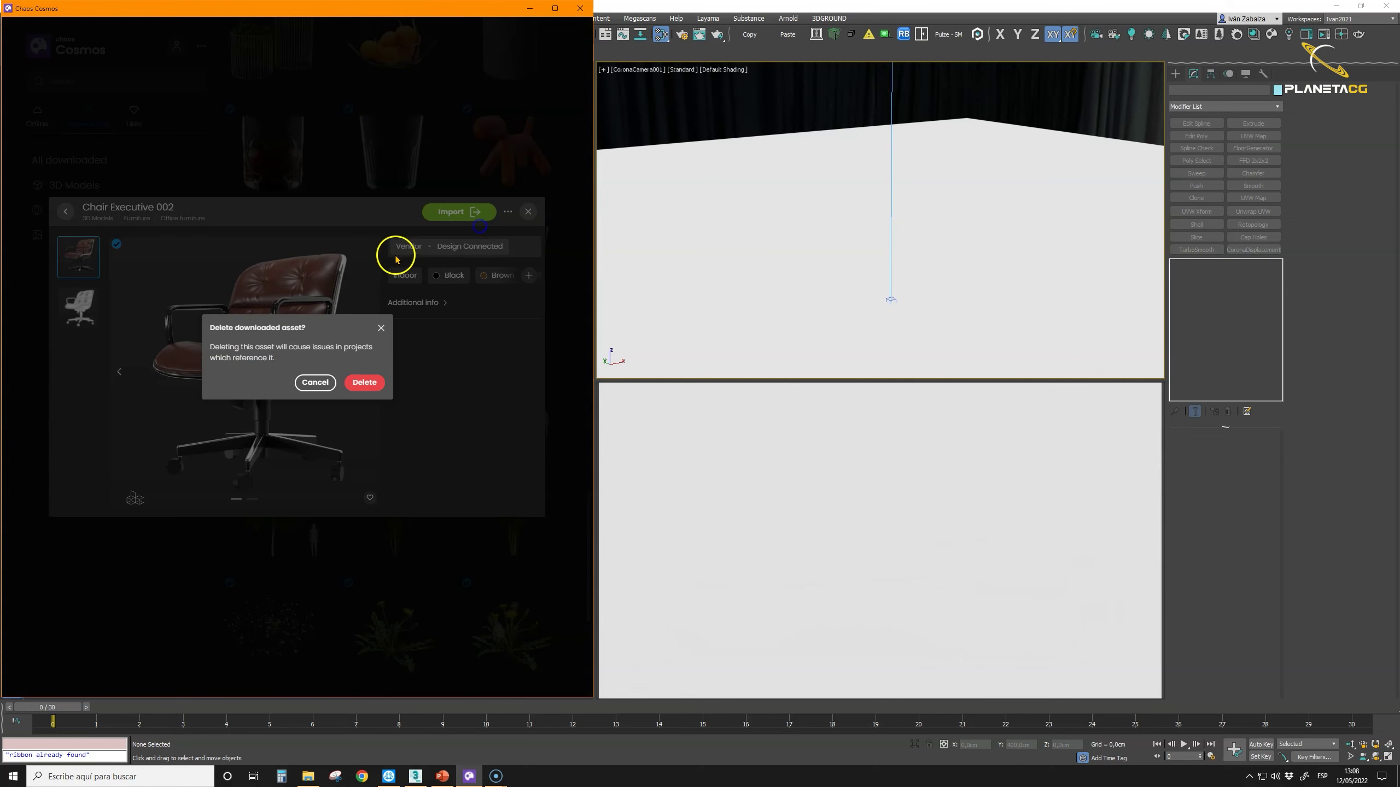
{"action": "left_click", "coordinate": [358, 380]}
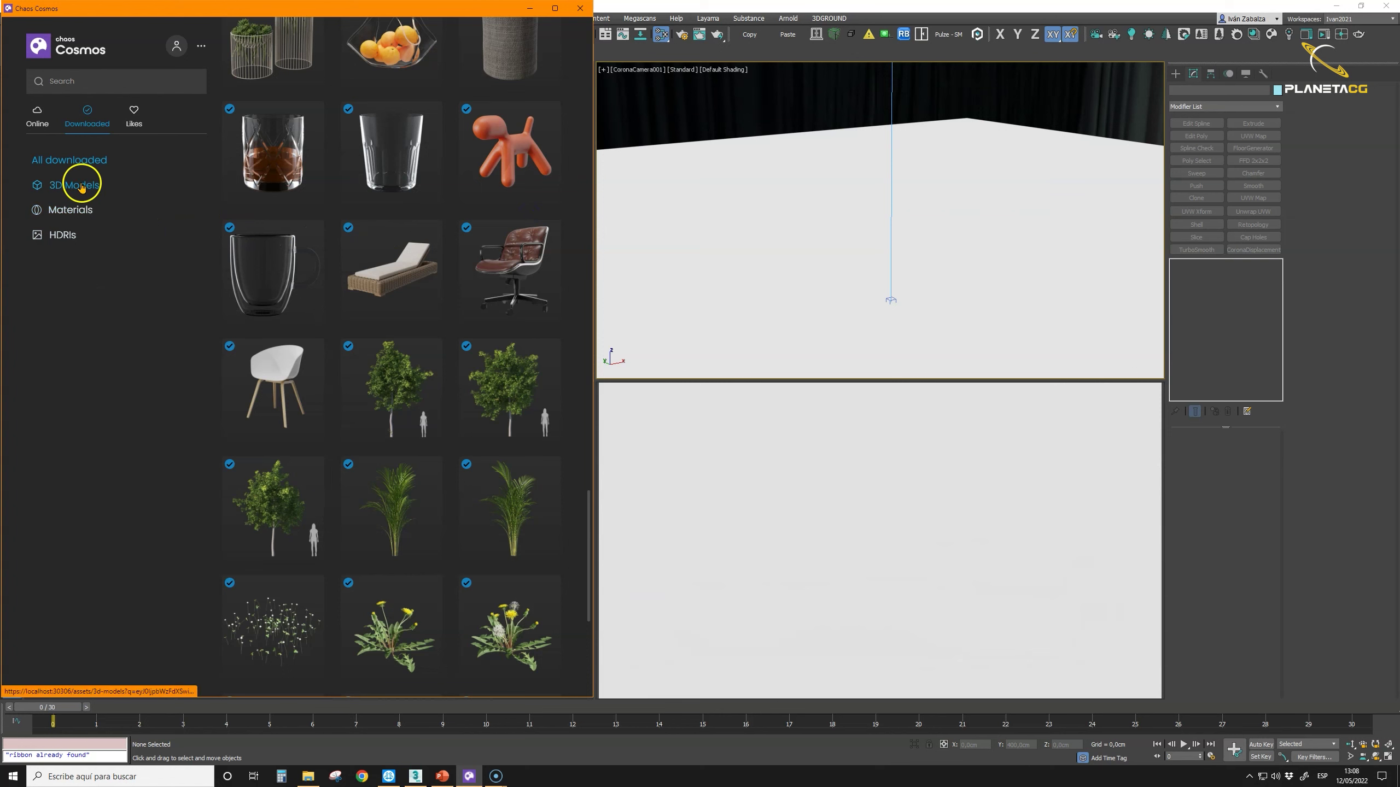
Step: Limit the downloaded assets to 3D models
{"action": "left_click", "coordinate": [81, 185]}
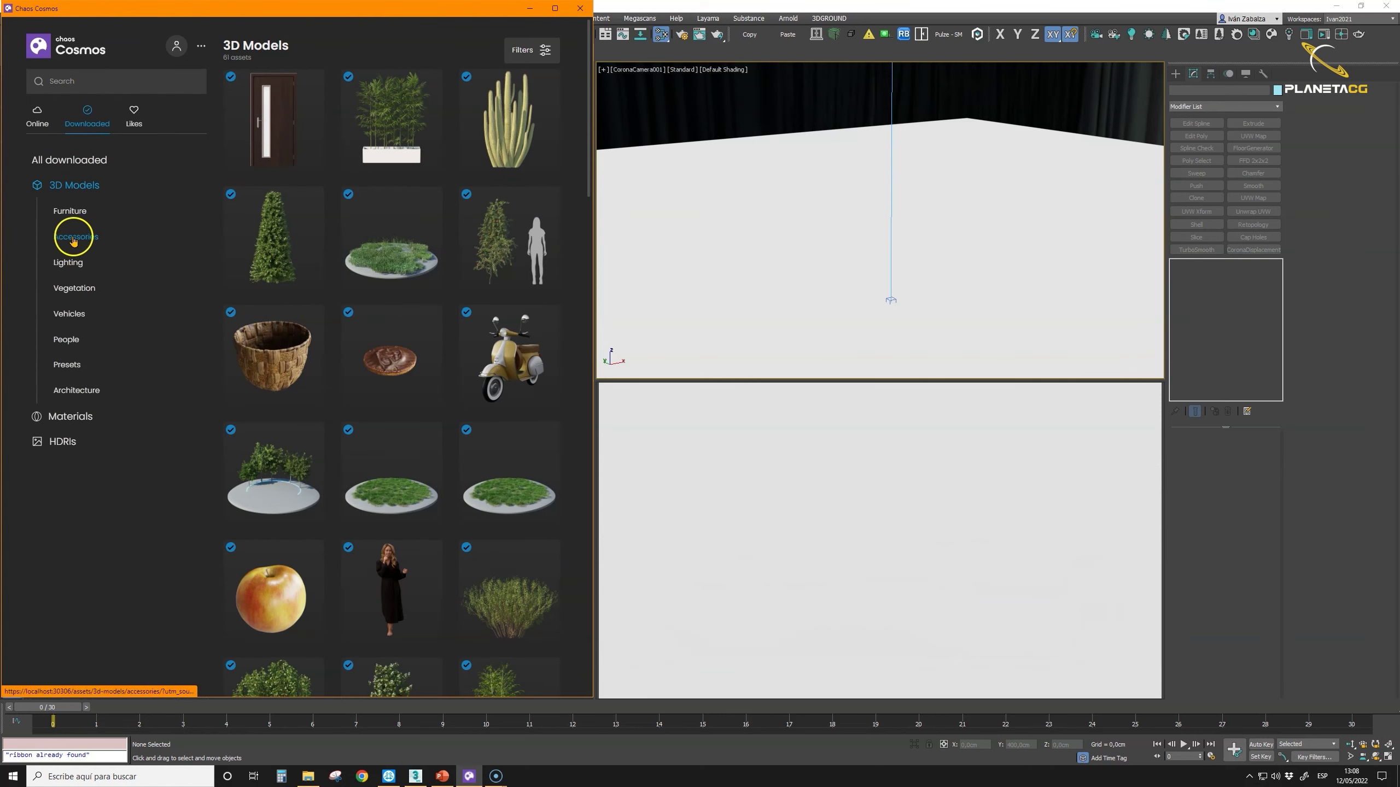
Step: Show the downloaded chairs and filter them by brown, add black, and remove brown from the color filter
{"action": "left_click", "coordinate": [70, 213]}
{"action": "left_click", "coordinate": [77, 237]}
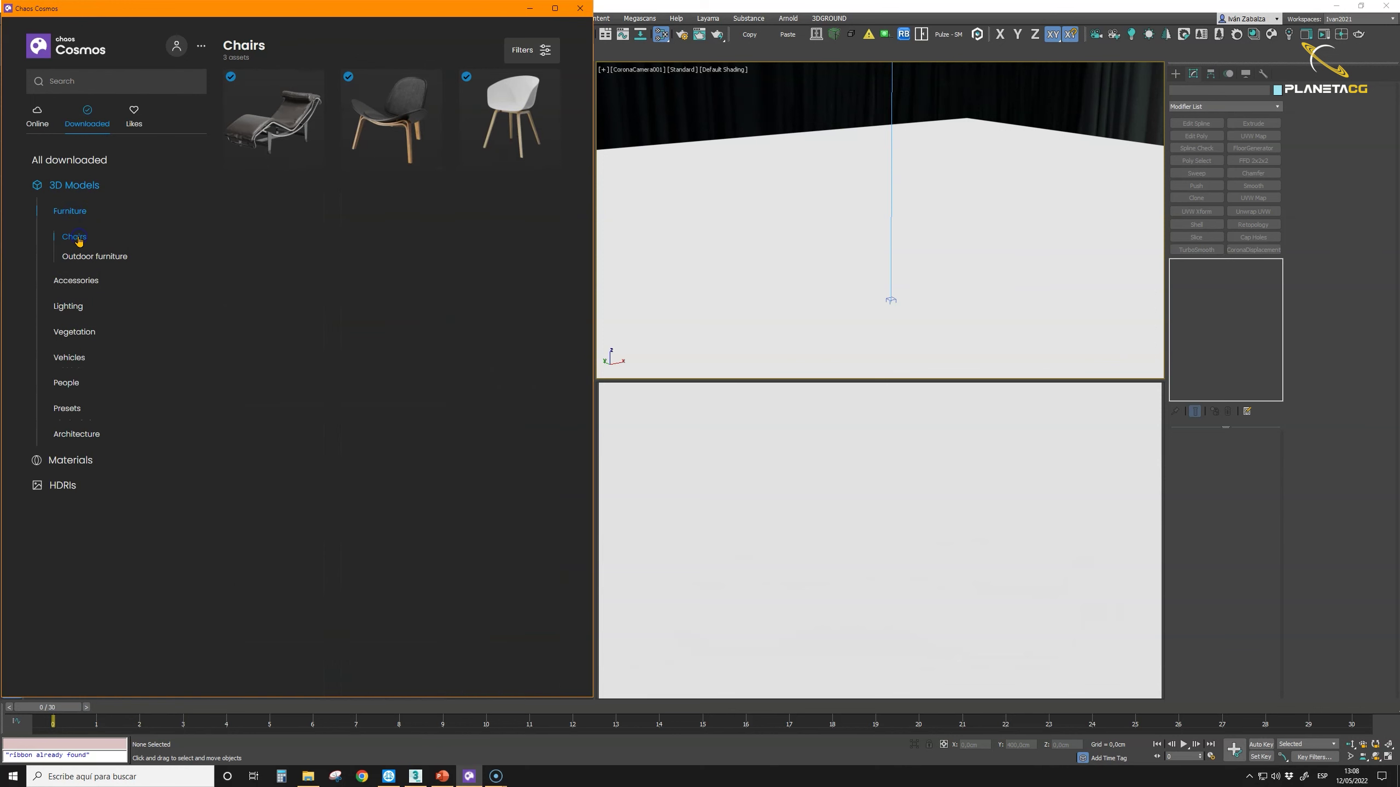
{"action": "left_click", "coordinate": [543, 55]}
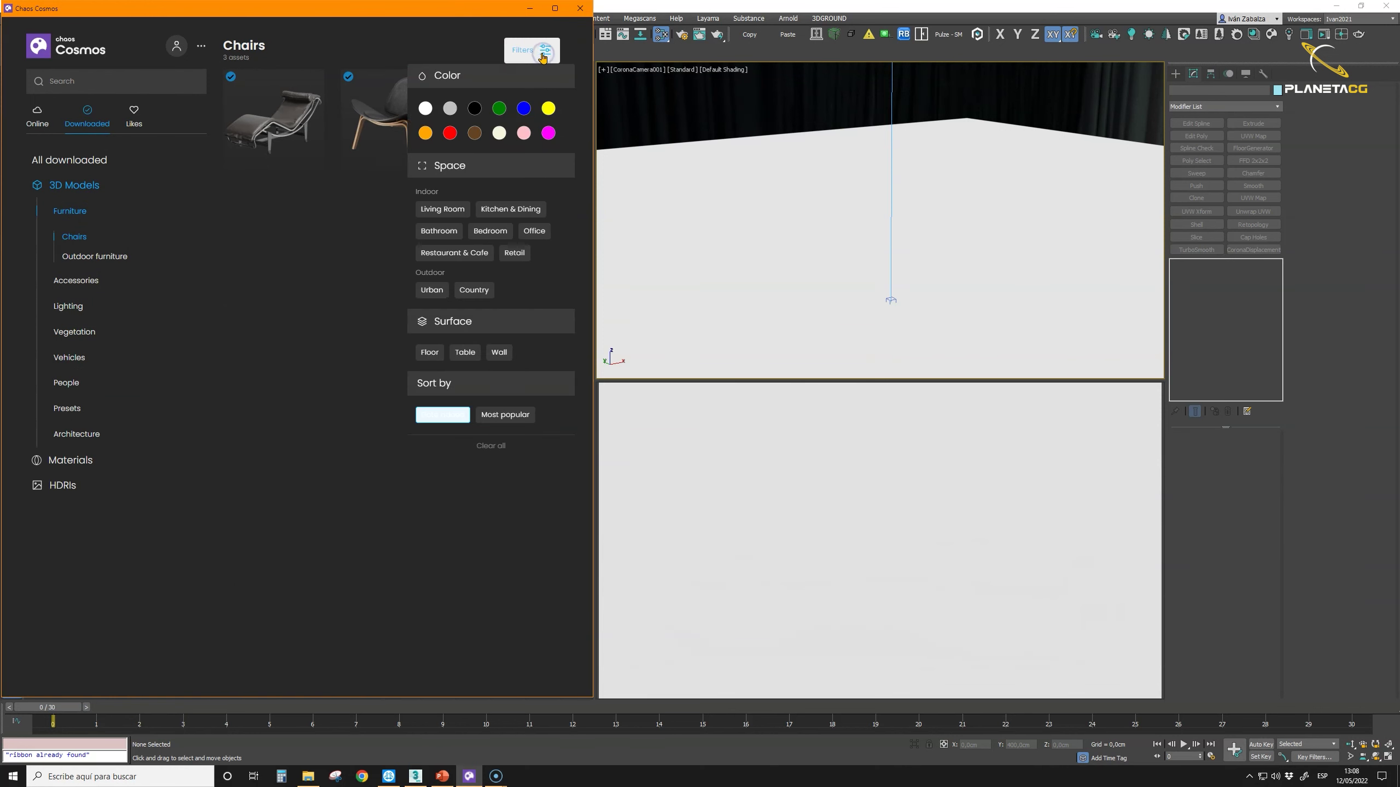
{"action": "left_click", "coordinate": [474, 133]}
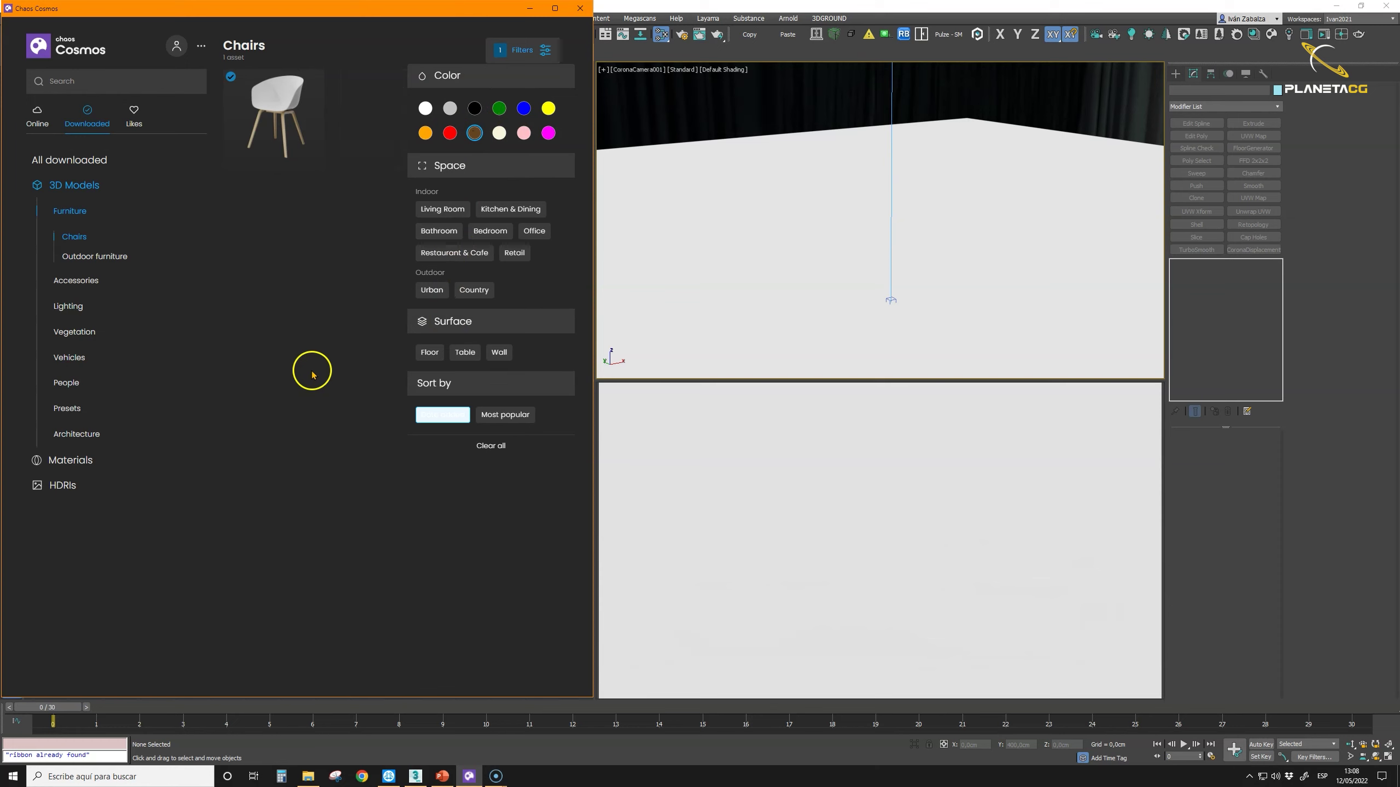
{"action": "left_click", "coordinate": [474, 109]}
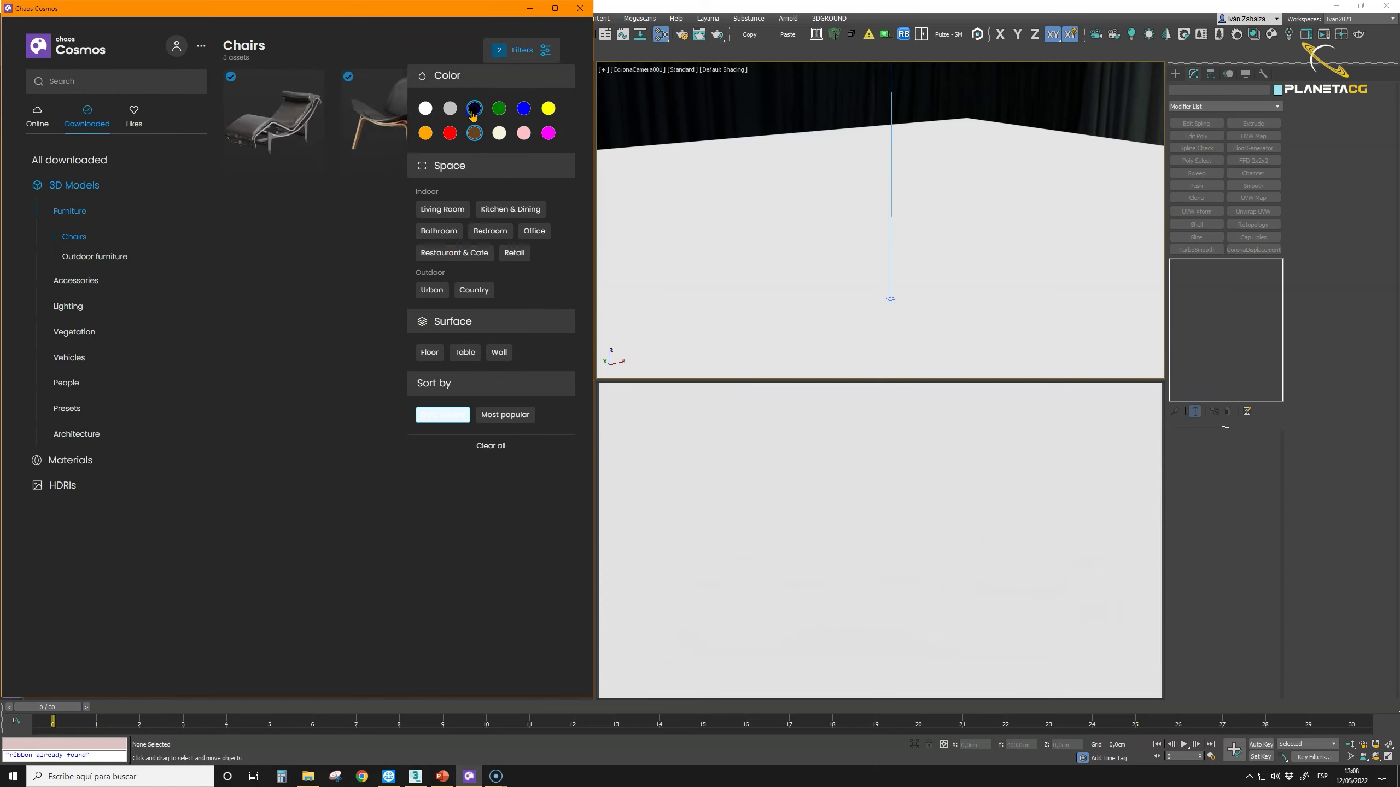
{"action": "left_click", "coordinate": [474, 133]}
{"action": "left_click_drag", "start_coordinate": [471, 81], "coordinate": [120, 269]}
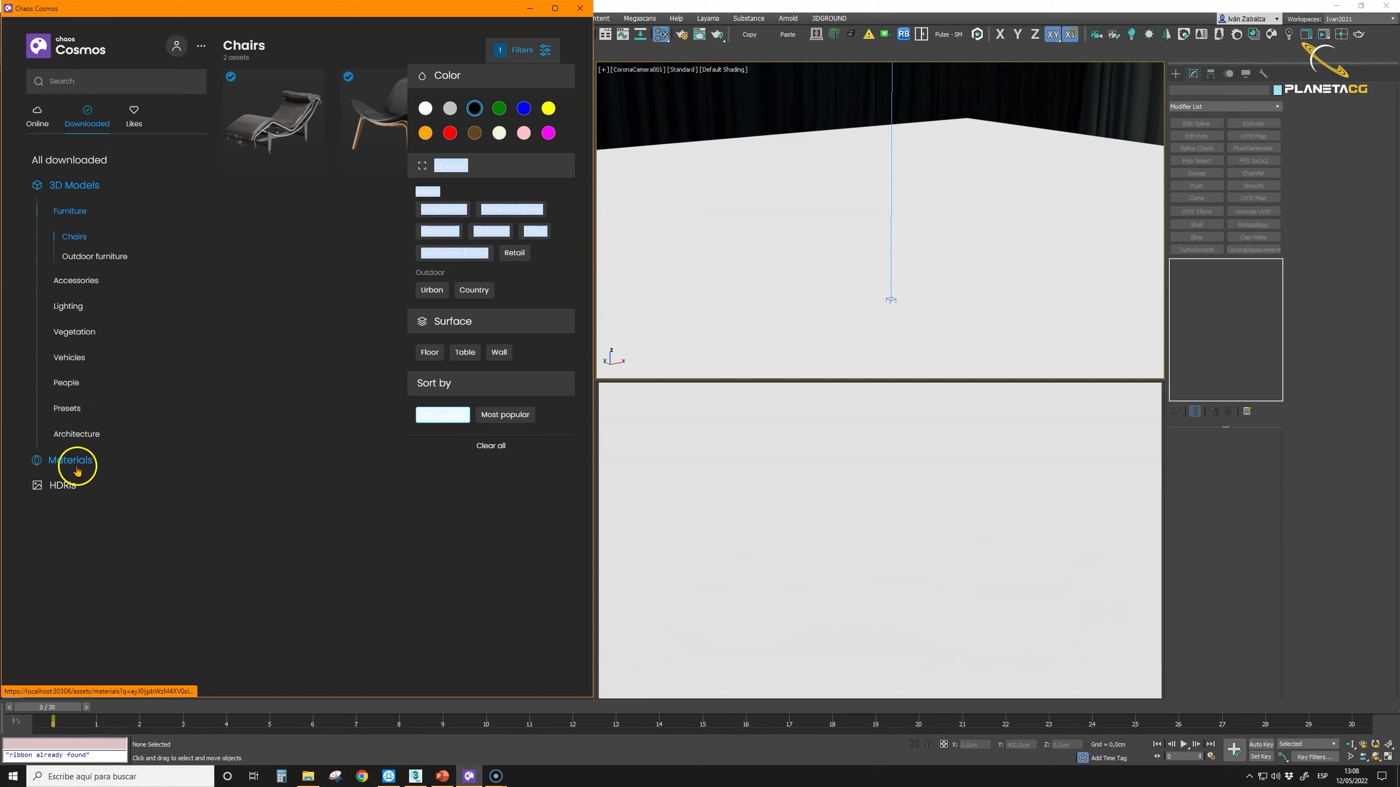
Step: Switch to the online library and look through the Chairs category
{"action": "left_click", "coordinate": [38, 115]}
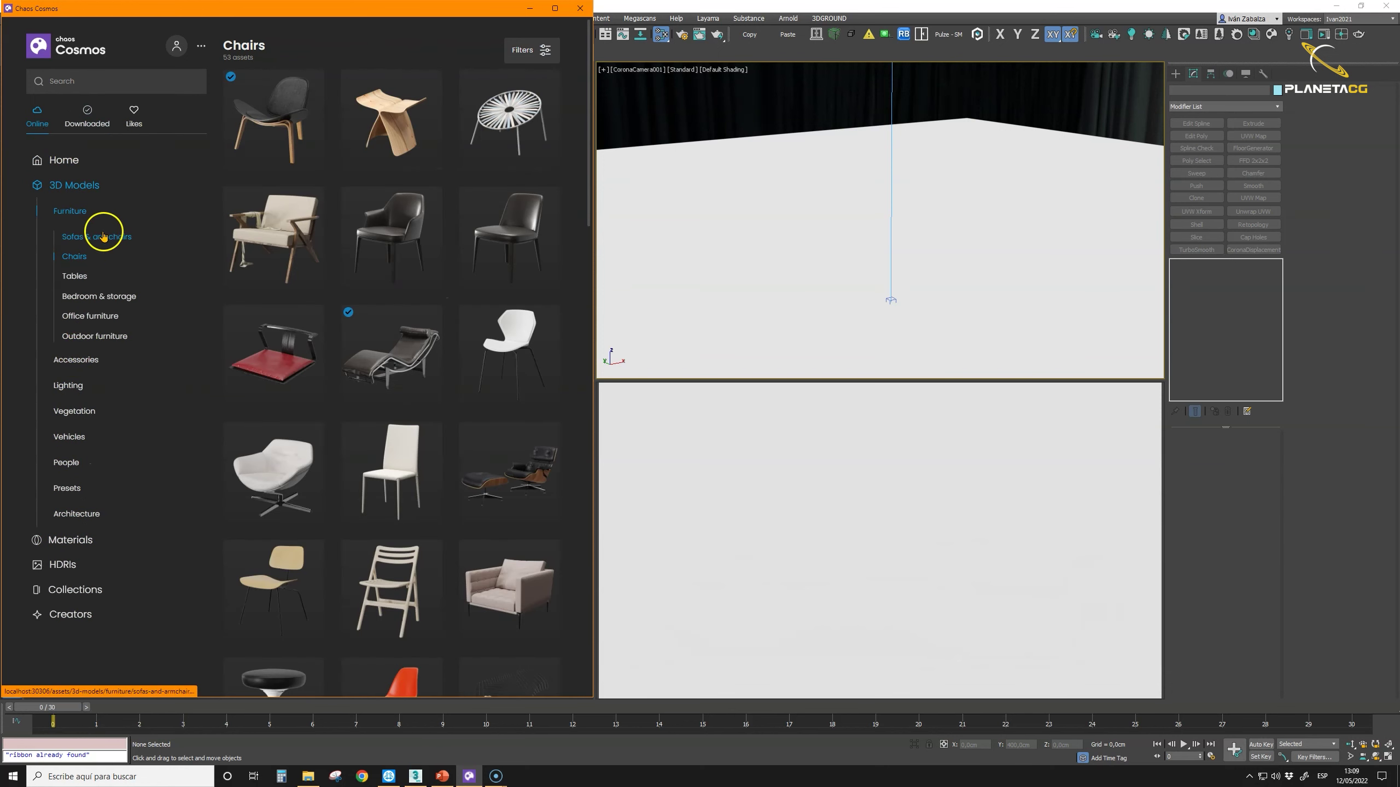
{"action": "scroll", "coordinate": [403, 273], "scroll_direction": "down", "scroll_amount": 15}
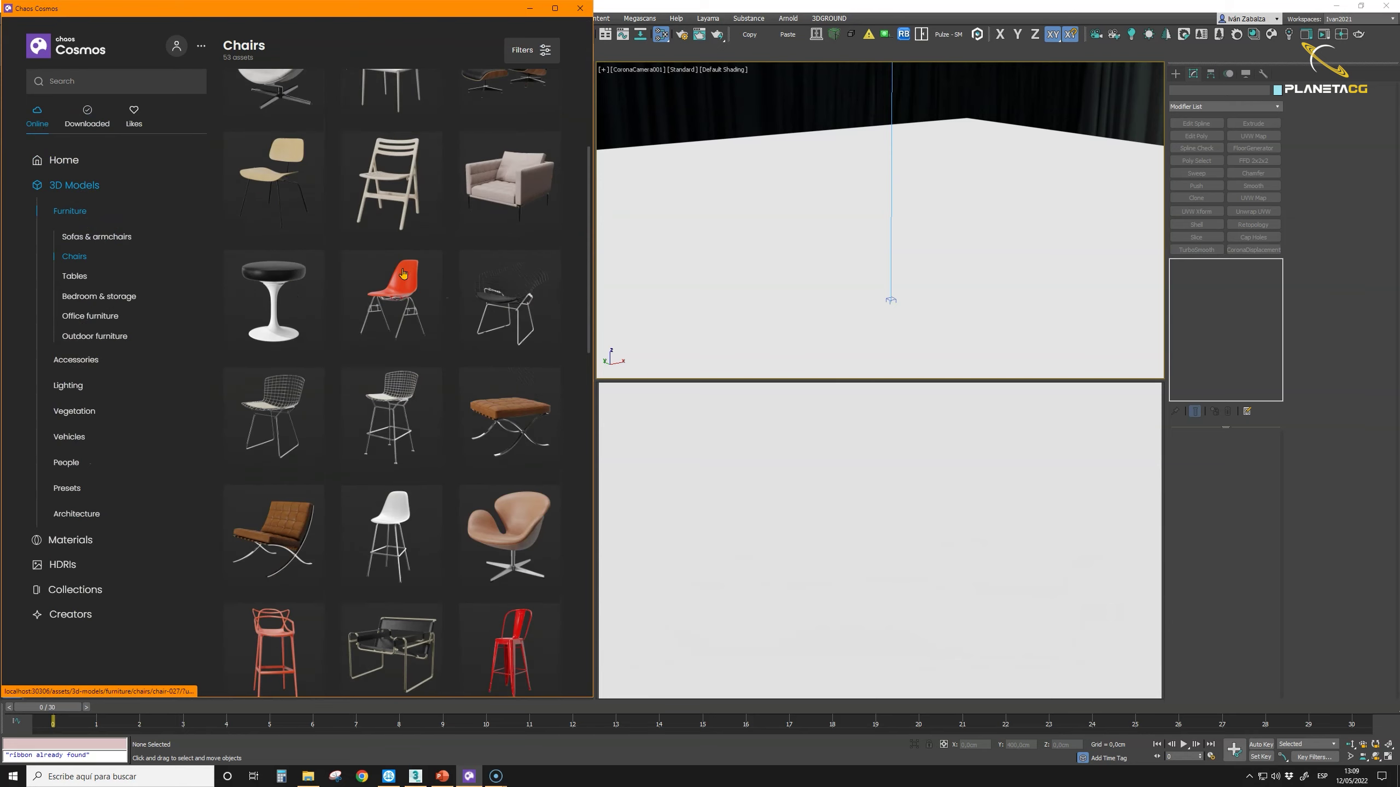
{"action": "scroll", "coordinate": [403, 272], "scroll_direction": "down", "scroll_amount": 10}
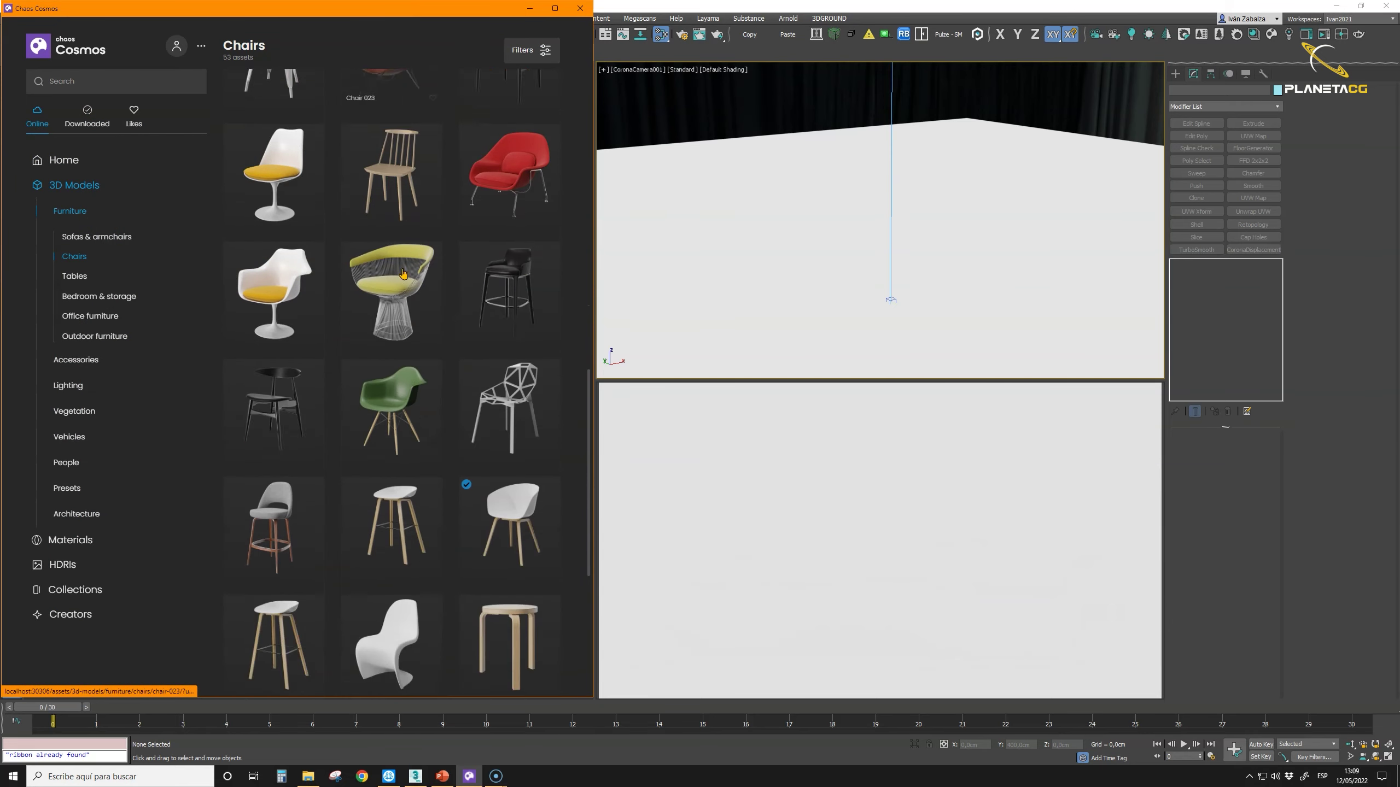
{"action": "scroll", "coordinate": [403, 273], "scroll_direction": "up", "scroll_amount": 10}
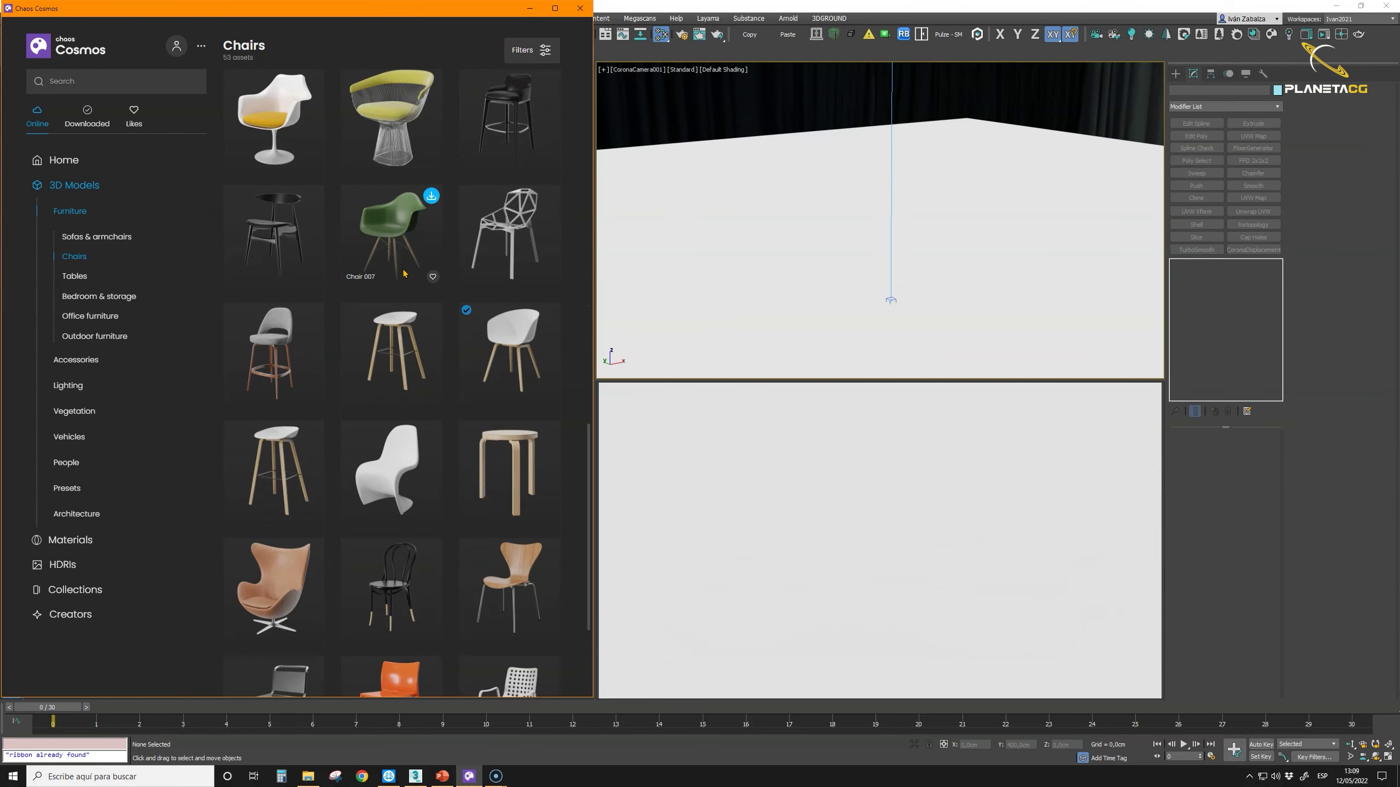
Step: Find Chair Executive 002 in the online Office furniture category and download it
{"action": "left_click", "coordinate": [93, 316]}
{"action": "mouse_move", "coordinate": [384, 336]}
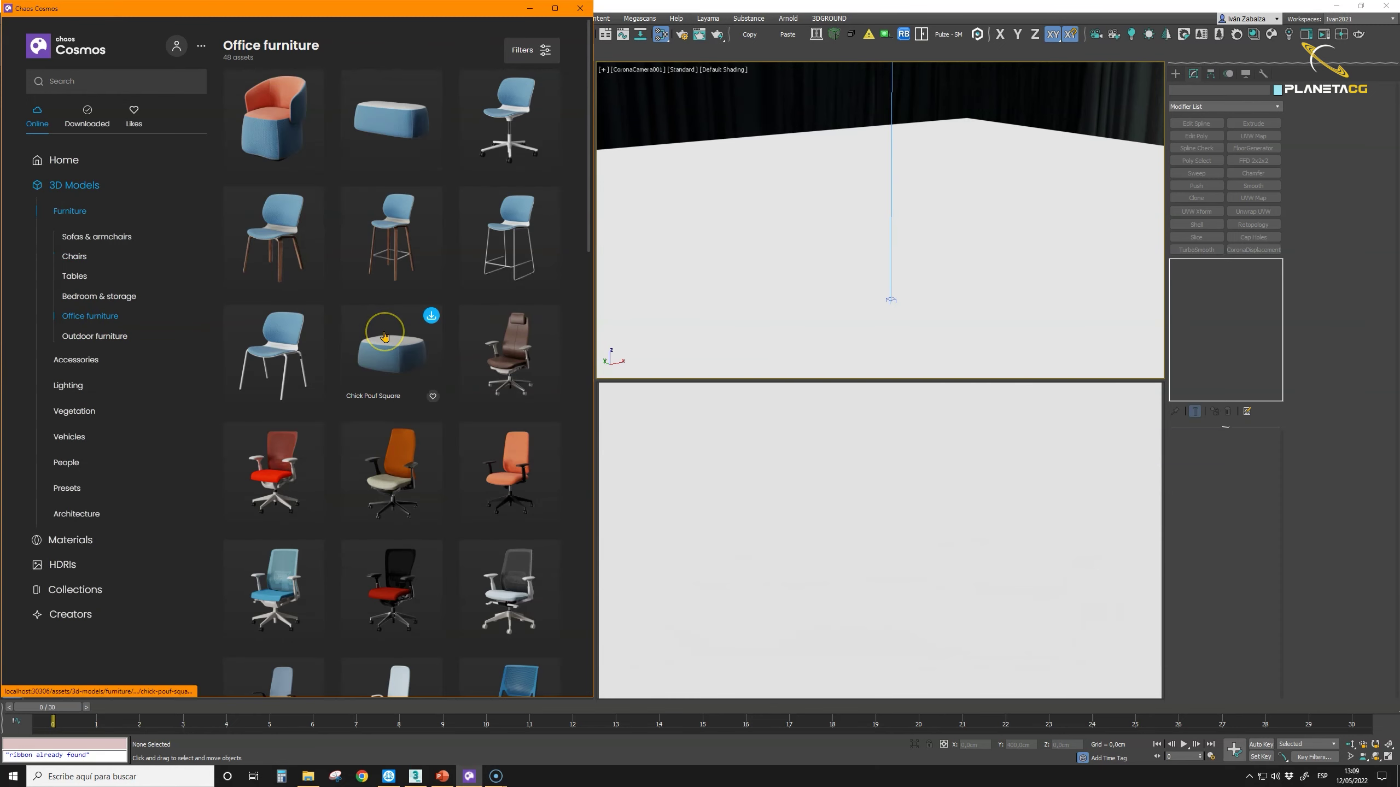
{"action": "scroll", "coordinate": [384, 336], "scroll_direction": "down", "scroll_amount": 8}
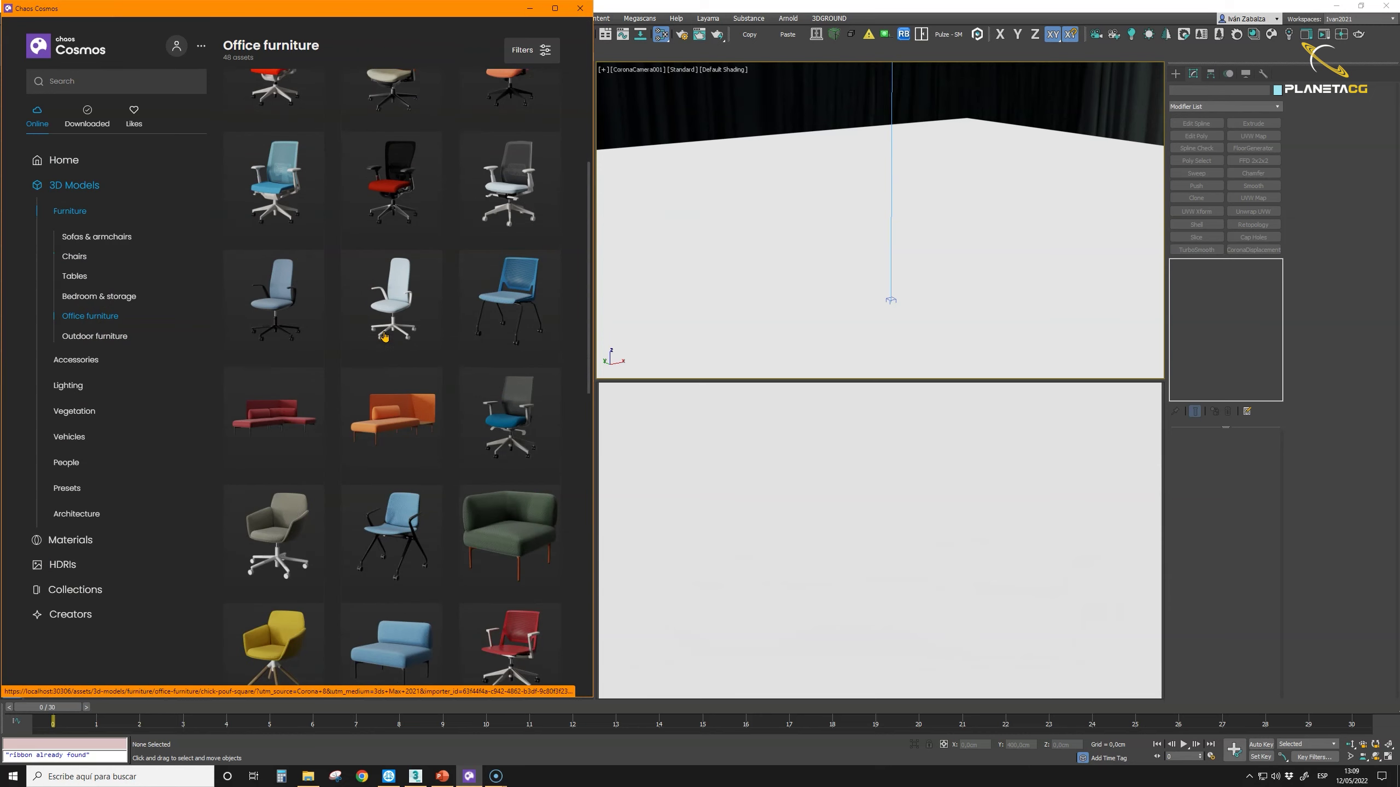
{"action": "scroll", "coordinate": [384, 336], "scroll_direction": "down", "scroll_amount": 7}
{"action": "left_click", "coordinate": [502, 473]}
{"action": "left_click", "coordinate": [463, 211]}
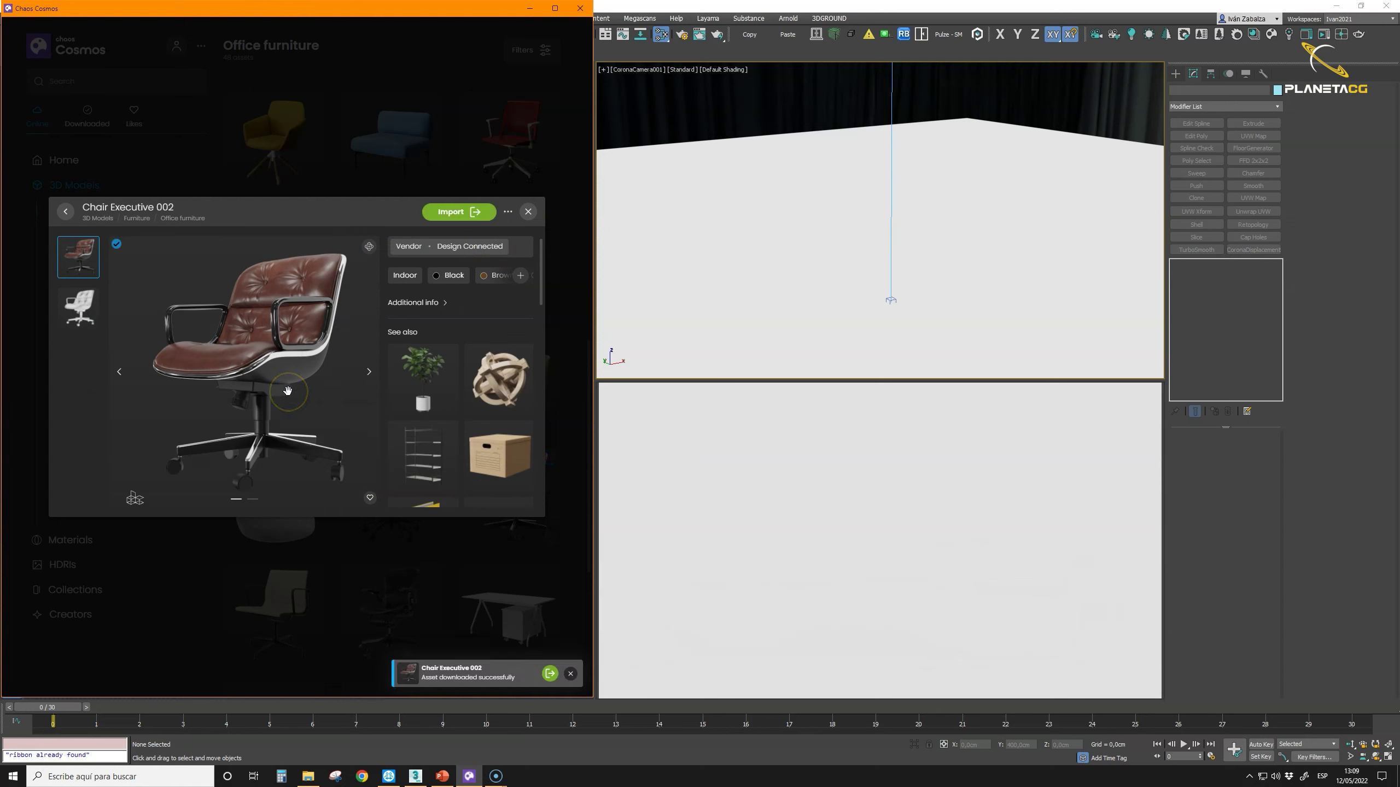
Step: Import Chair Executive 002 into the 3ds Max scene, minimize Cosmos and orbit the camera to the chair's other side
{"action": "left_click", "coordinate": [451, 213]}
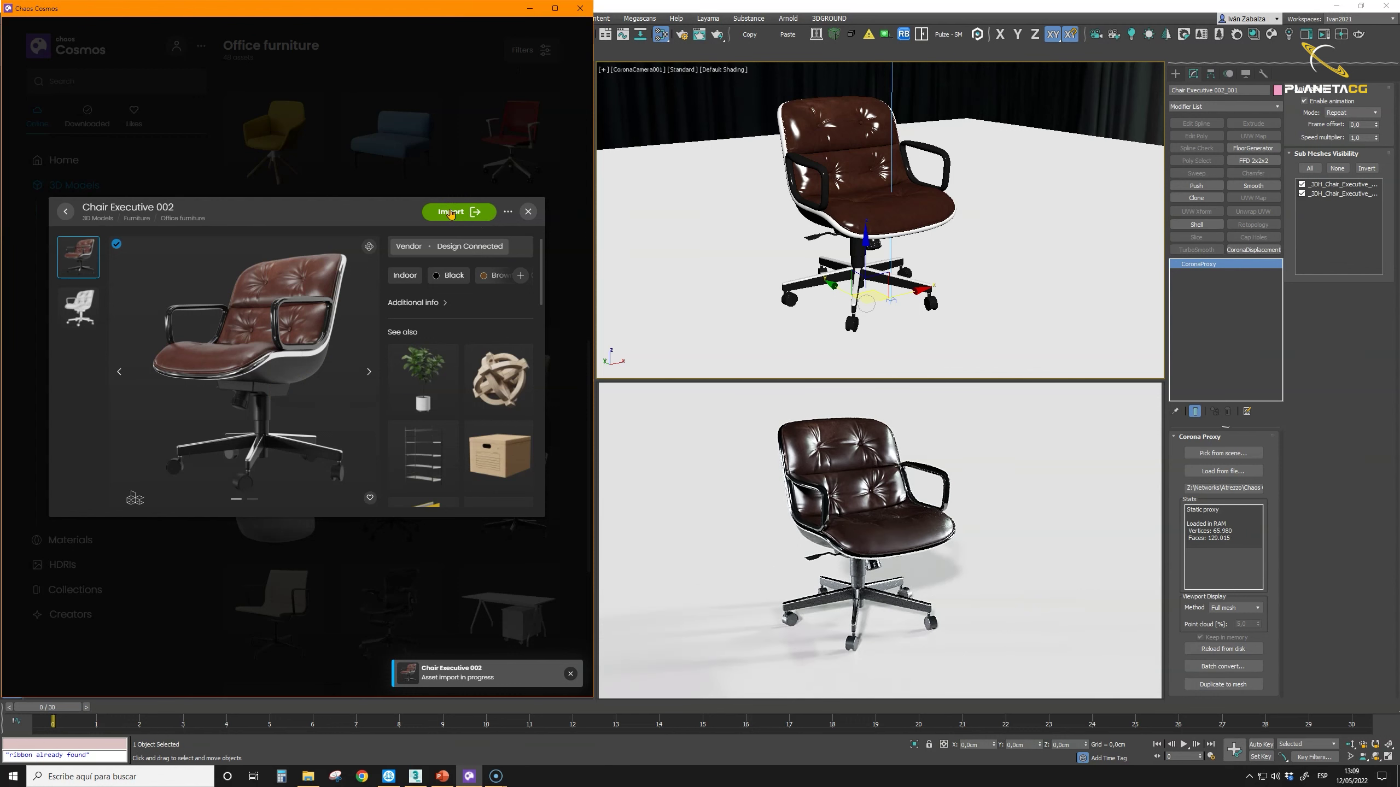
{"action": "left_click", "coordinate": [530, 8]}
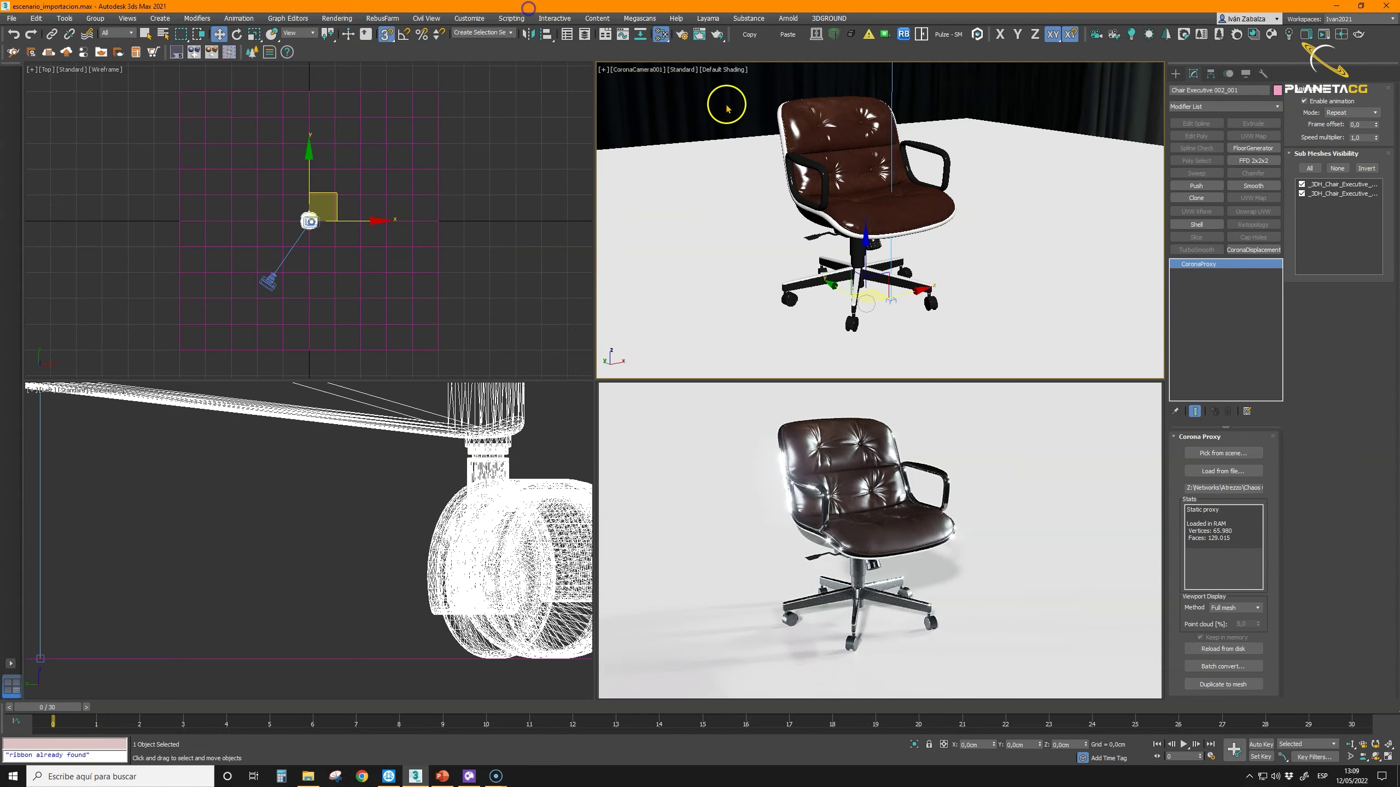
{"action": "left_click", "coordinate": [1374, 757]}
{"action": "left_click_drag", "start_coordinate": [929, 227], "coordinate": [804, 214]}
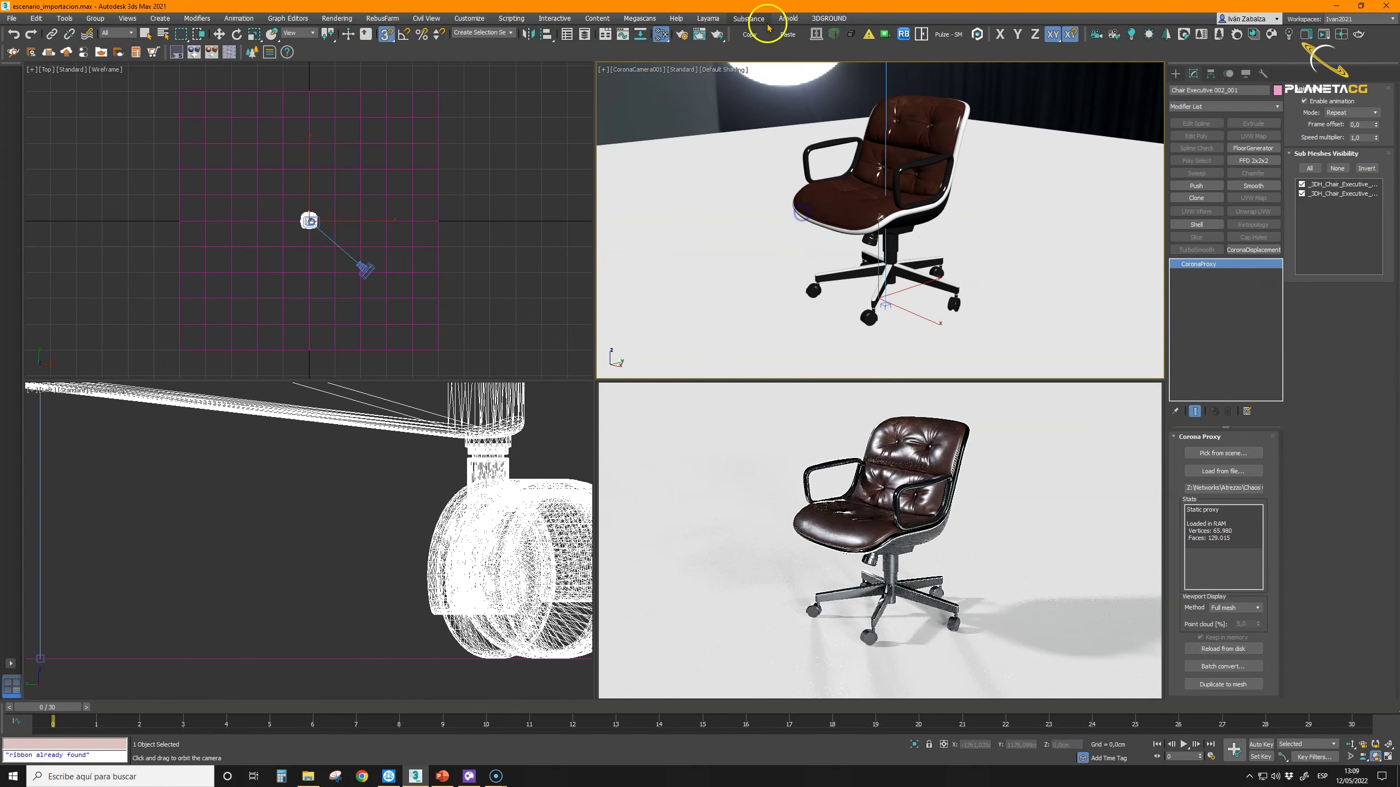
Step: Open the Slate Material Editor and place its window beside the camera view, keeping the chair visible
{"action": "left_click", "coordinate": [660, 35]}
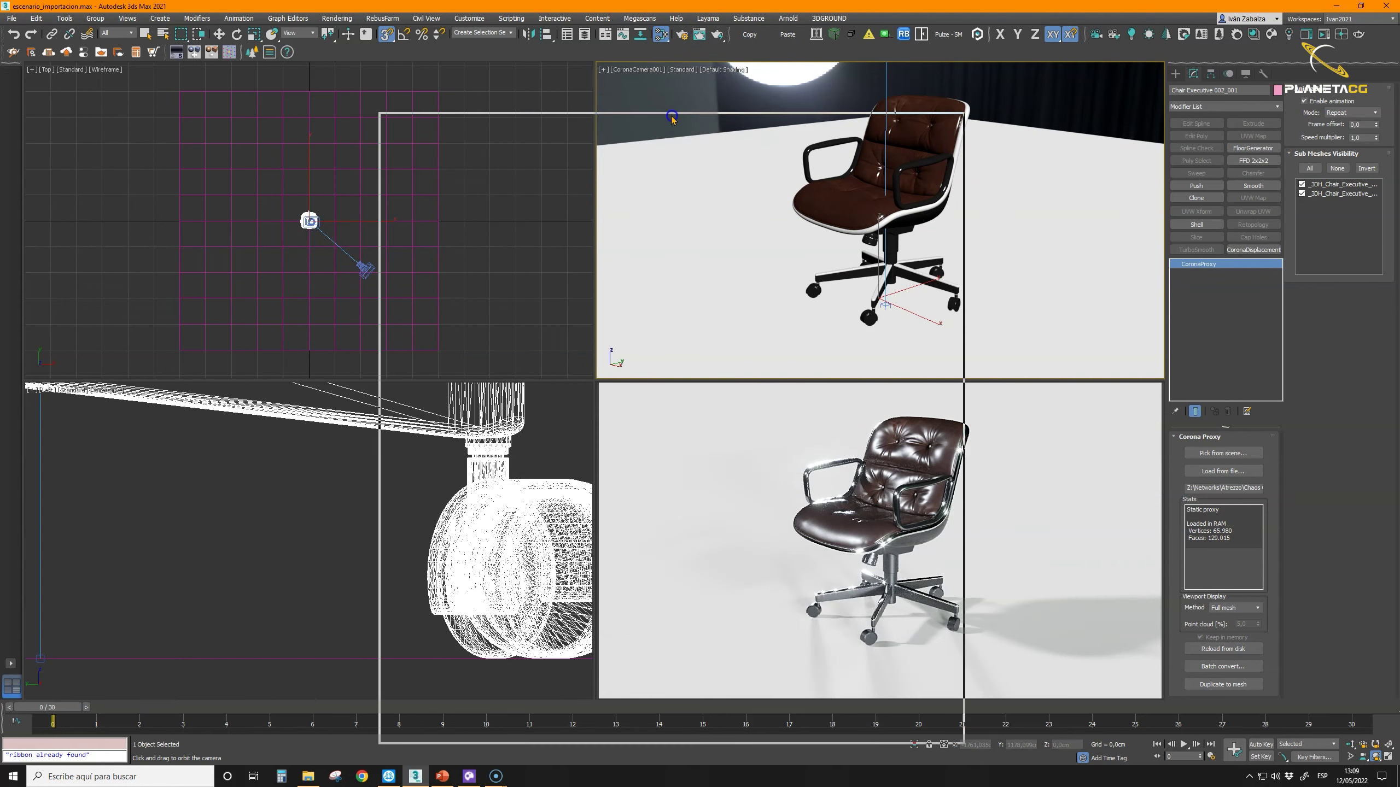
{"action": "left_click_drag", "start_coordinate": [832, 113], "coordinate": [629, 72]}
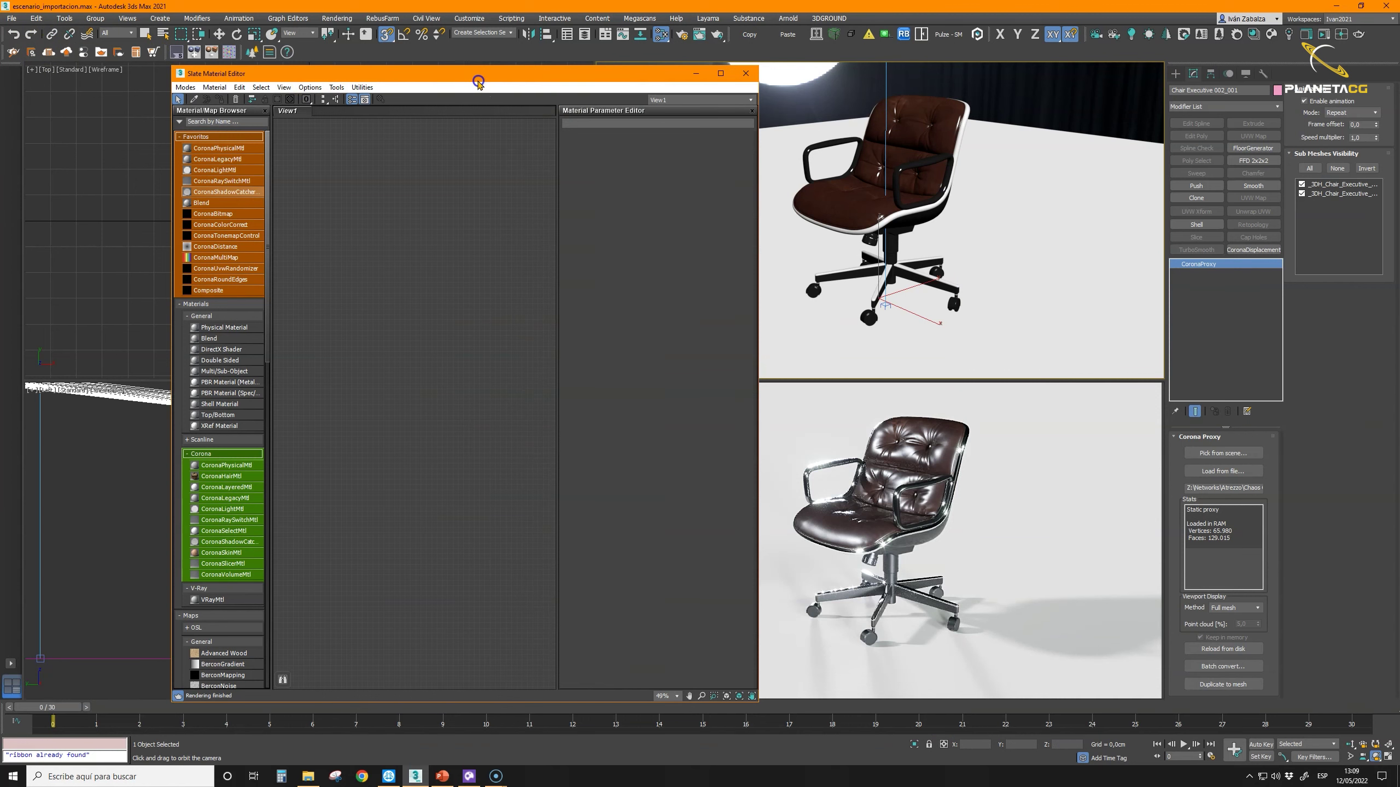
{"action": "left_click_drag", "start_coordinate": [478, 81], "coordinate": [399, 68]}
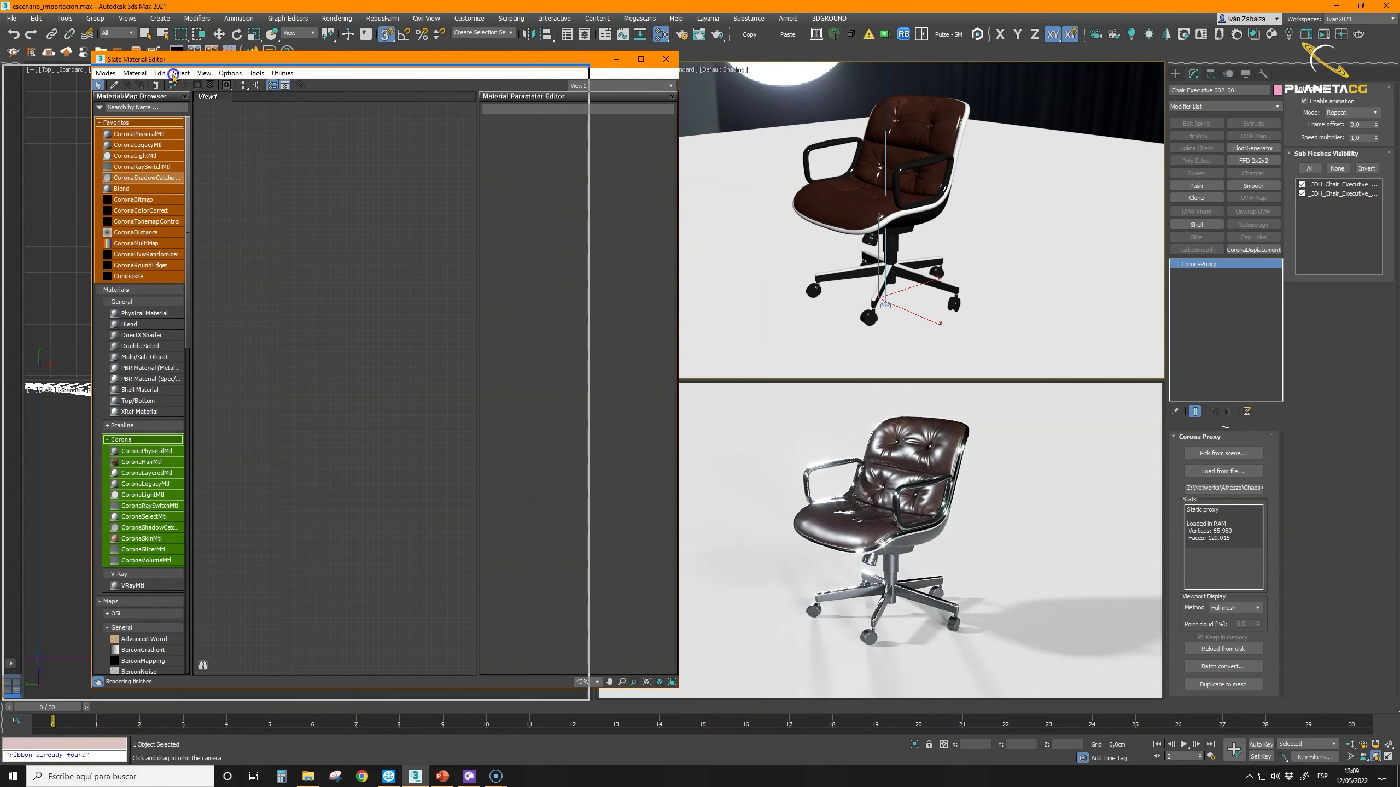
{"action": "left_click_drag", "start_coordinate": [263, 62], "coordinate": [173, 76]}
{"action": "left_click_drag", "start_coordinate": [480, 78], "coordinate": [482, 74]}
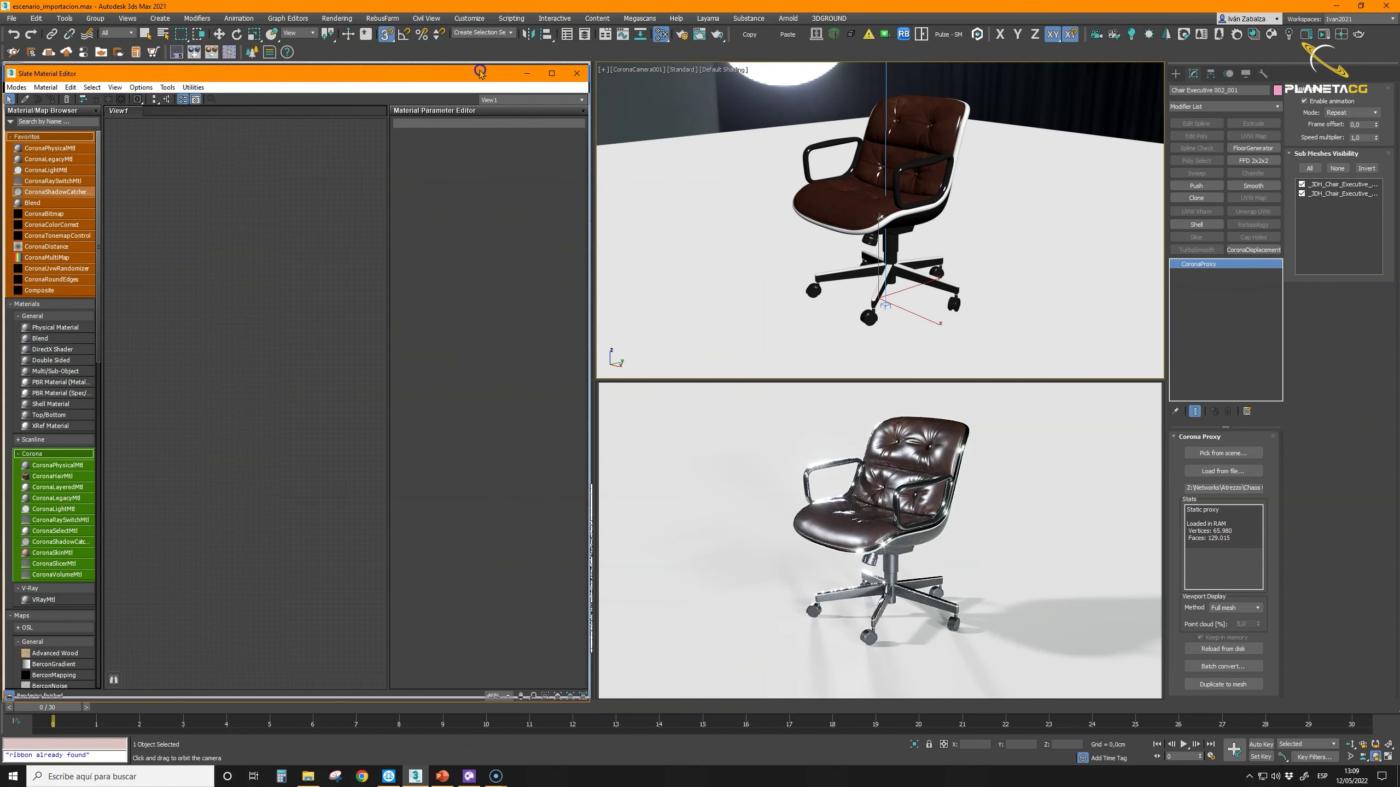
Step: Pick the material from the imported chair into the Slate Material Editor and examine its node network
{"action": "left_click", "coordinate": [45, 83]}
{"action": "left_click", "coordinate": [27, 96]}
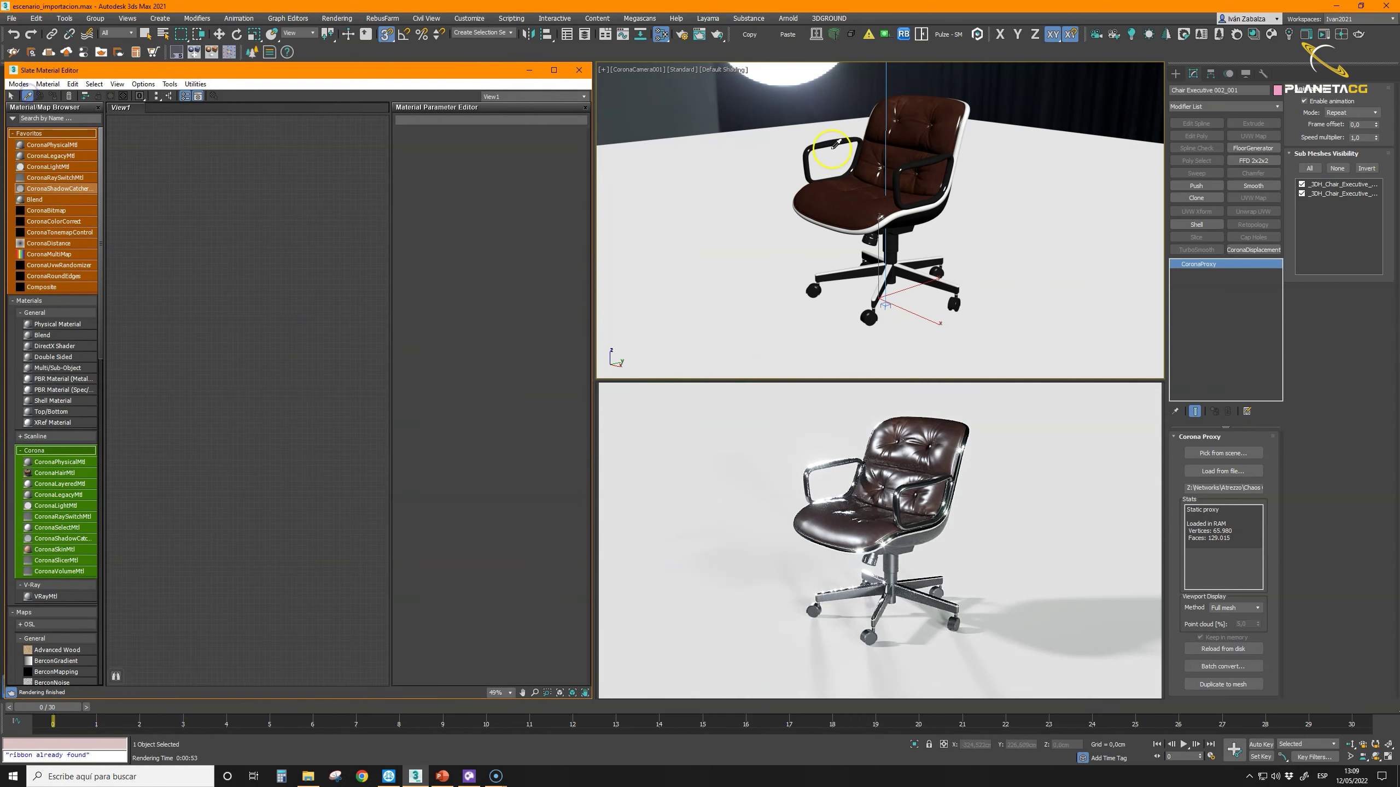
{"action": "left_click", "coordinate": [922, 132]}
{"action": "scroll", "coordinate": [282, 319], "scroll_direction": "down", "scroll_amount": 10}
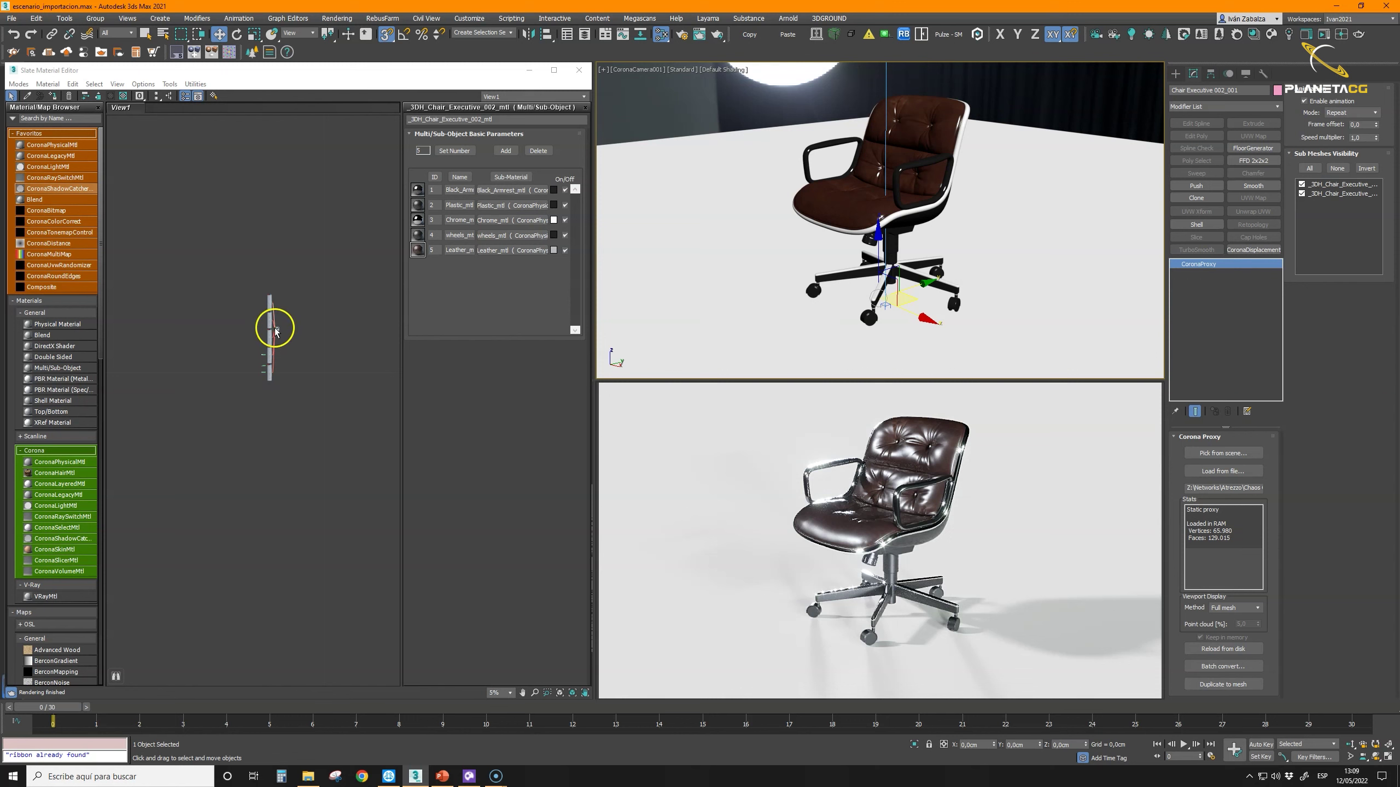
{"action": "scroll", "coordinate": [273, 343], "scroll_direction": "up", "scroll_amount": 10}
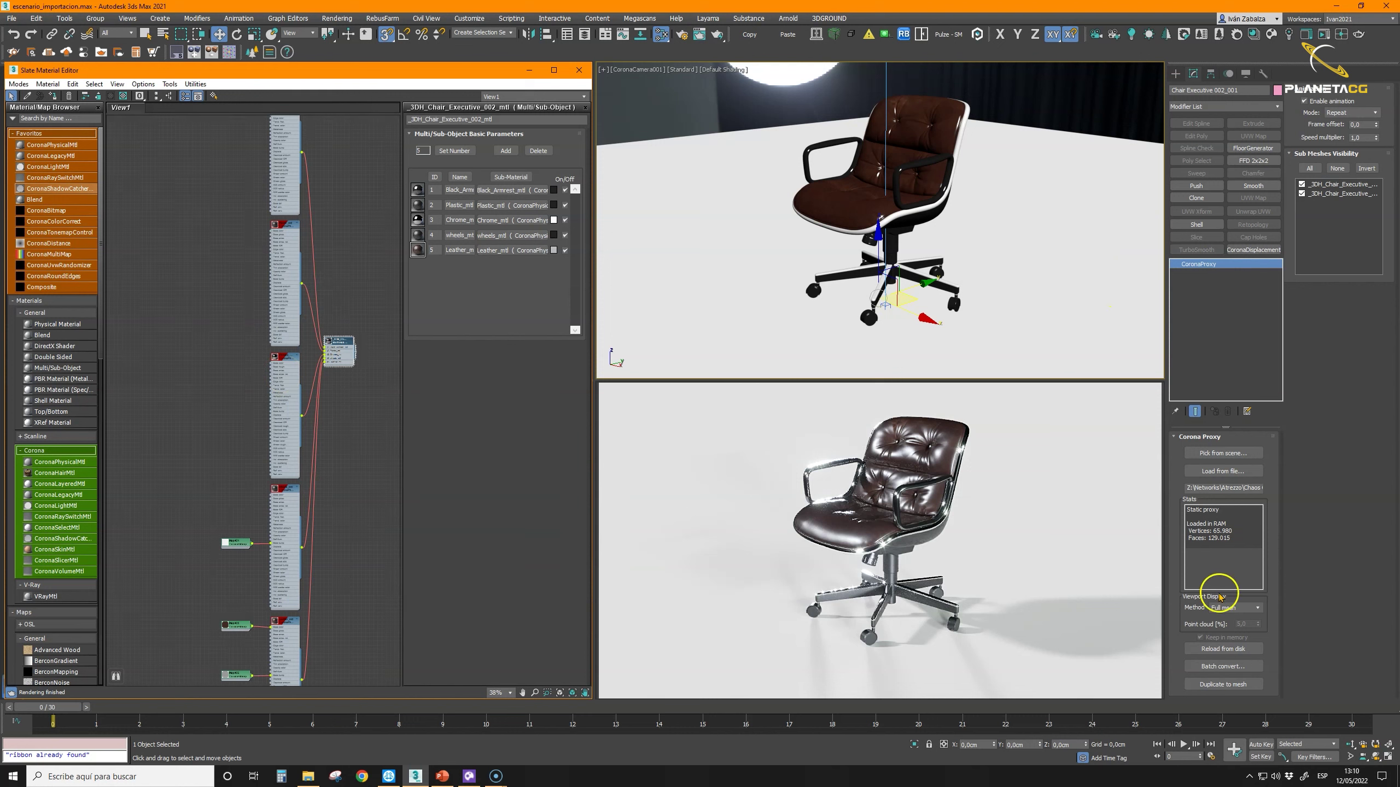
Step: Try the chair proxy's viewport display as solid bounding box, wire bounding box and point cloud, then return it to Full mesh
{"action": "left_click", "coordinate": [1247, 608]}
{"action": "left_click", "coordinate": [1244, 619]}
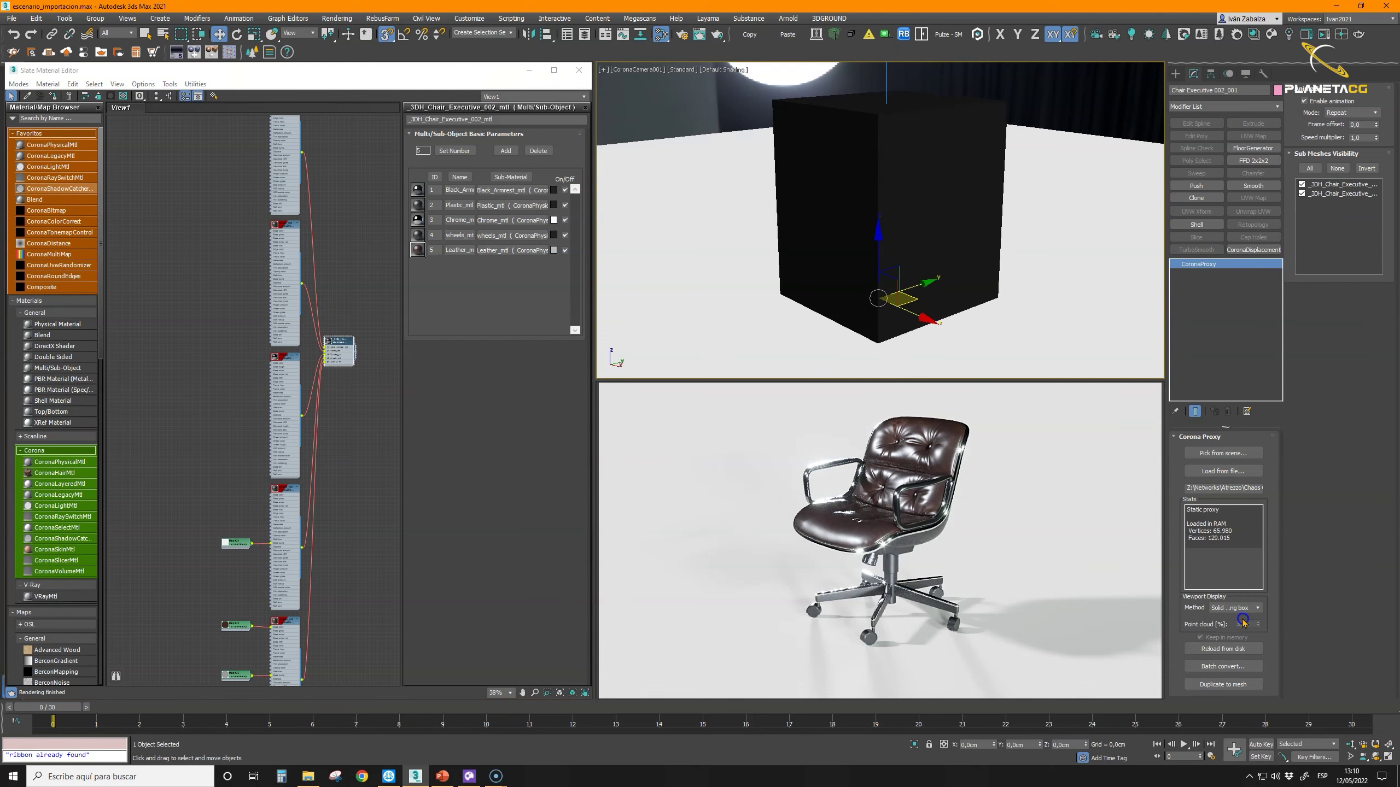
{"action": "left_click", "coordinate": [1235, 607]}
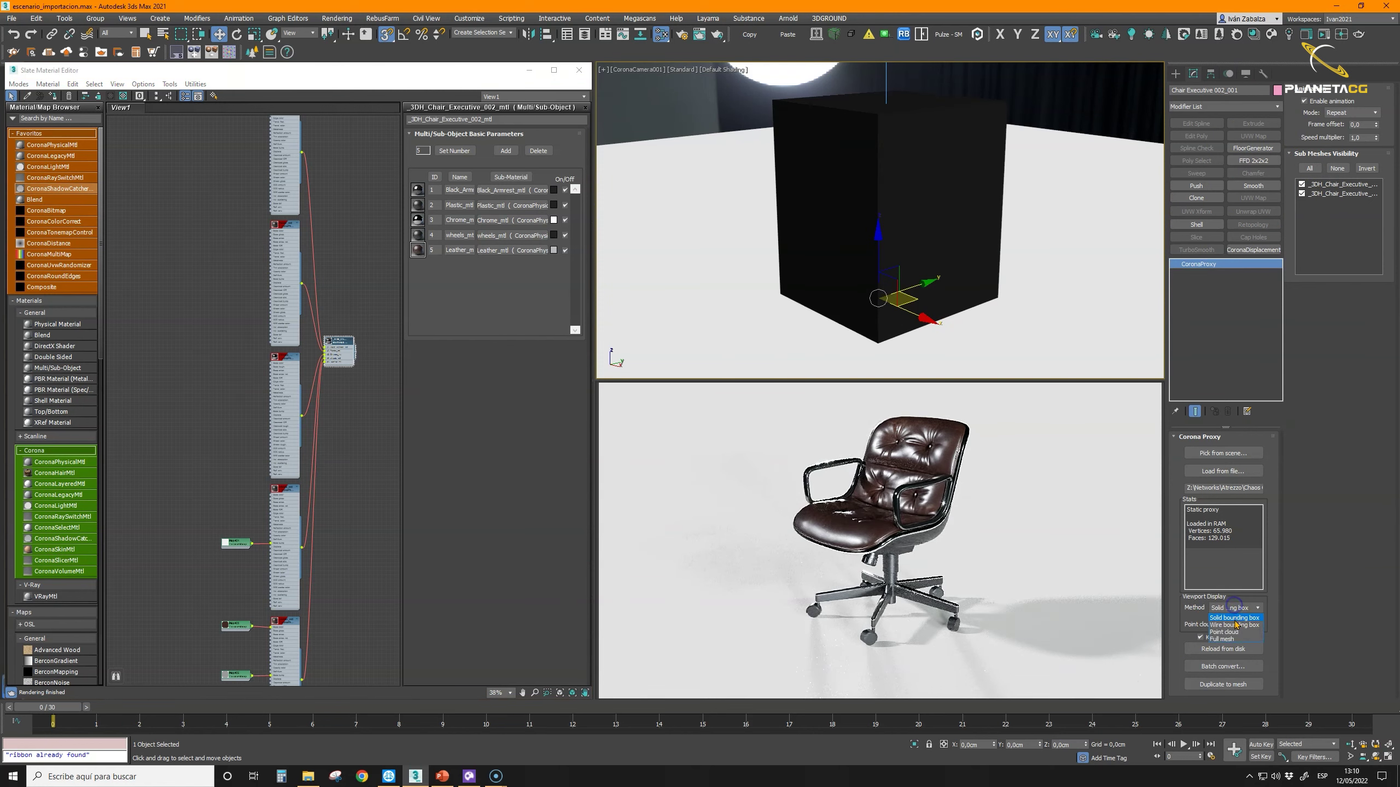
{"action": "left_click", "coordinate": [1236, 625]}
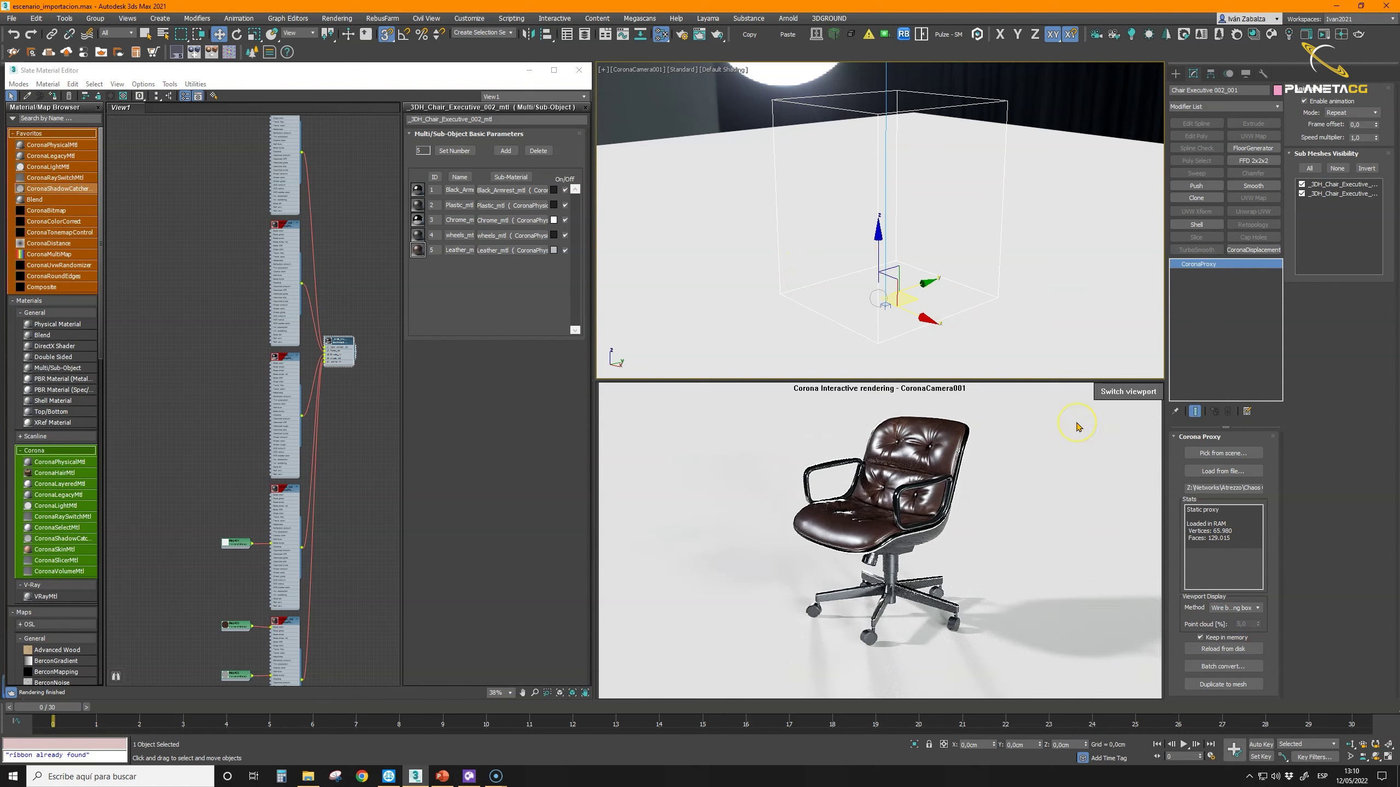
{"action": "left_click", "coordinate": [1234, 607]}
{"action": "left_click", "coordinate": [1240, 632]}
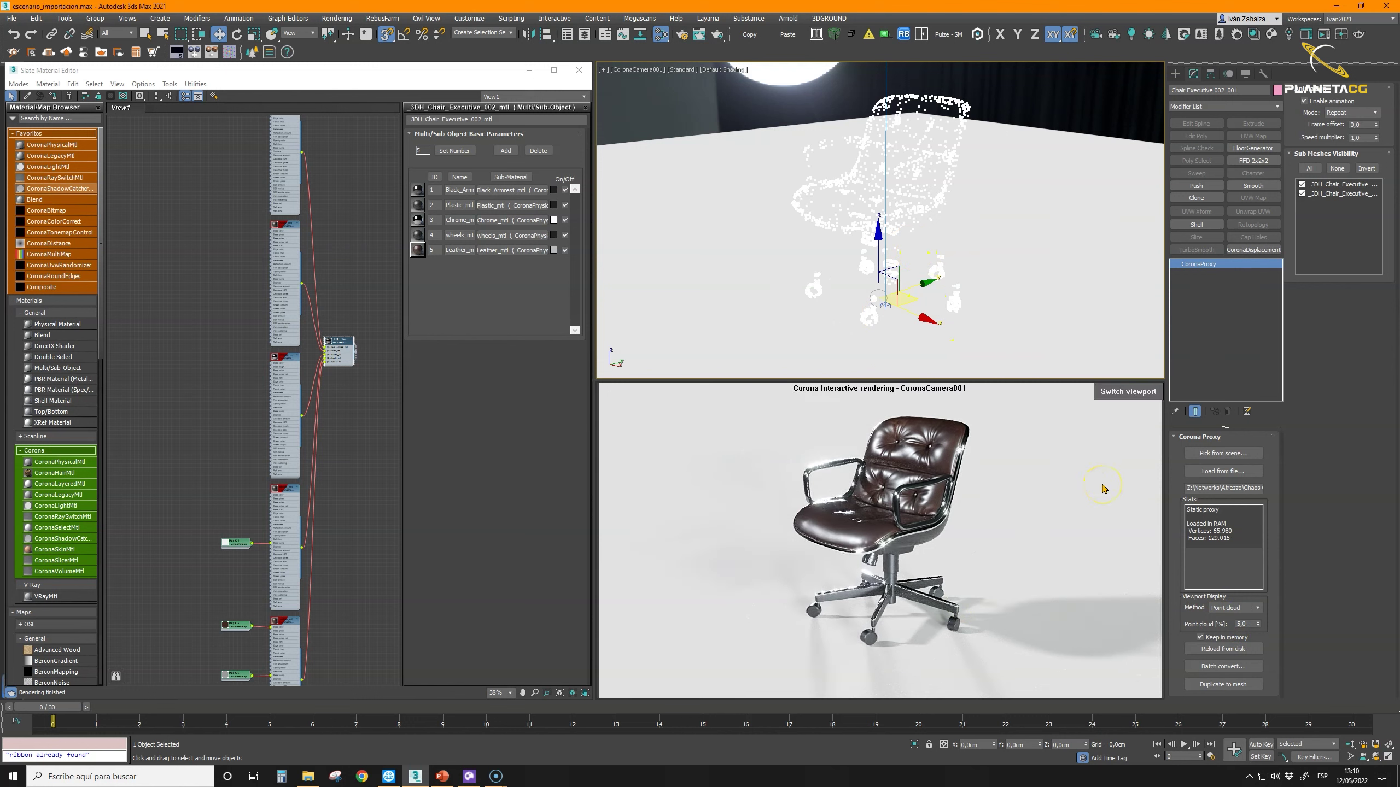
{"action": "left_click", "coordinate": [1235, 607]}
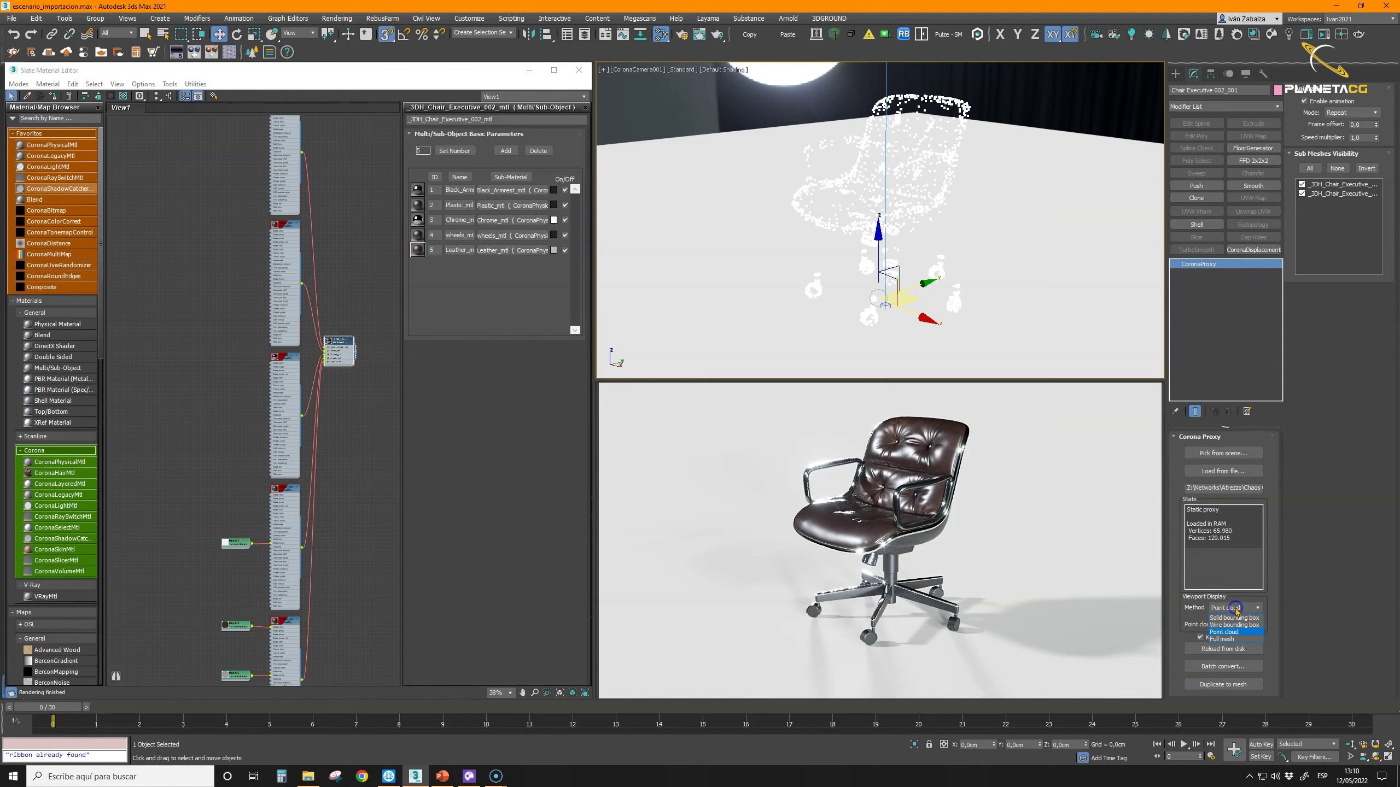
{"action": "left_click", "coordinate": [1242, 639]}
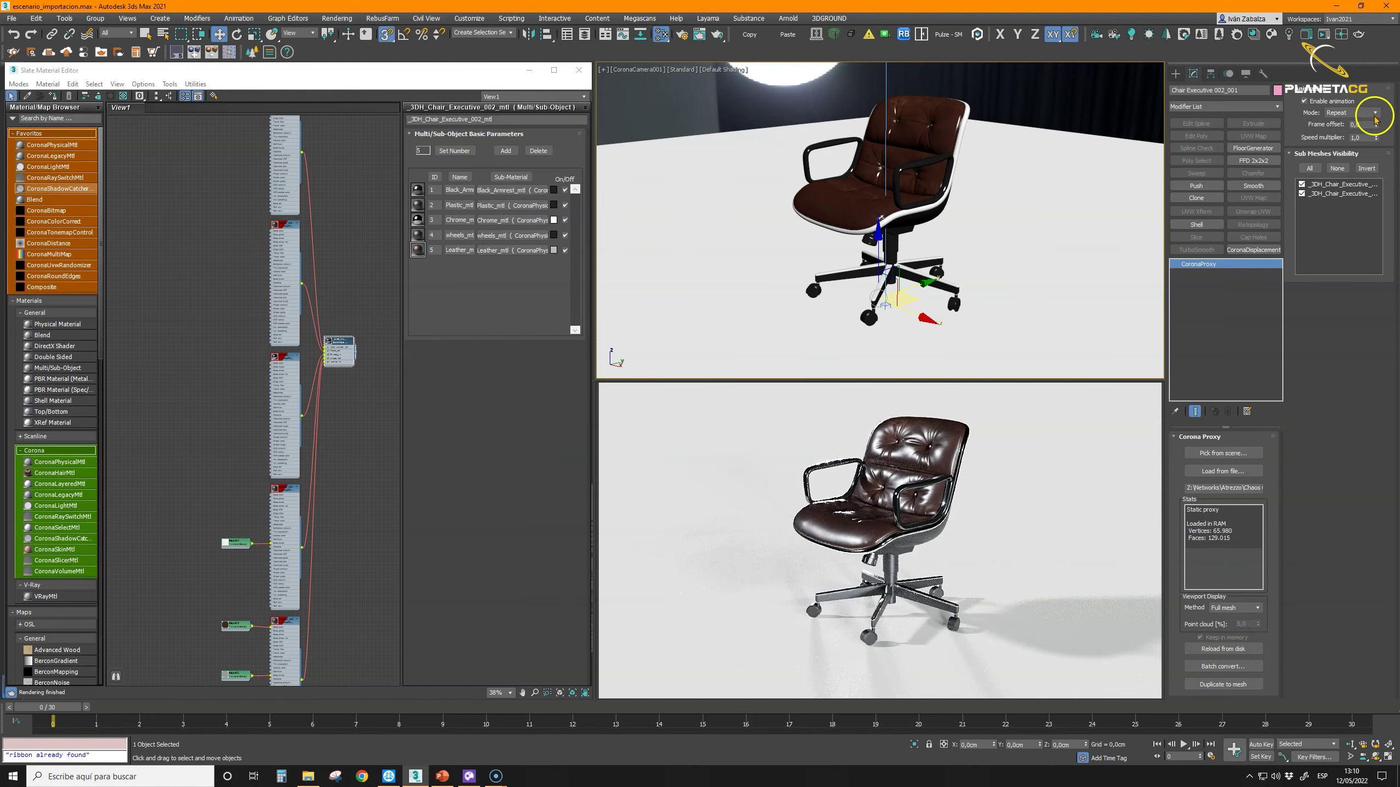
Step: Toggle the visibility of each of the chair proxy's two sub meshes off and back on
{"action": "left_click", "coordinate": [1302, 184]}
{"action": "left_click", "coordinate": [1302, 184]}
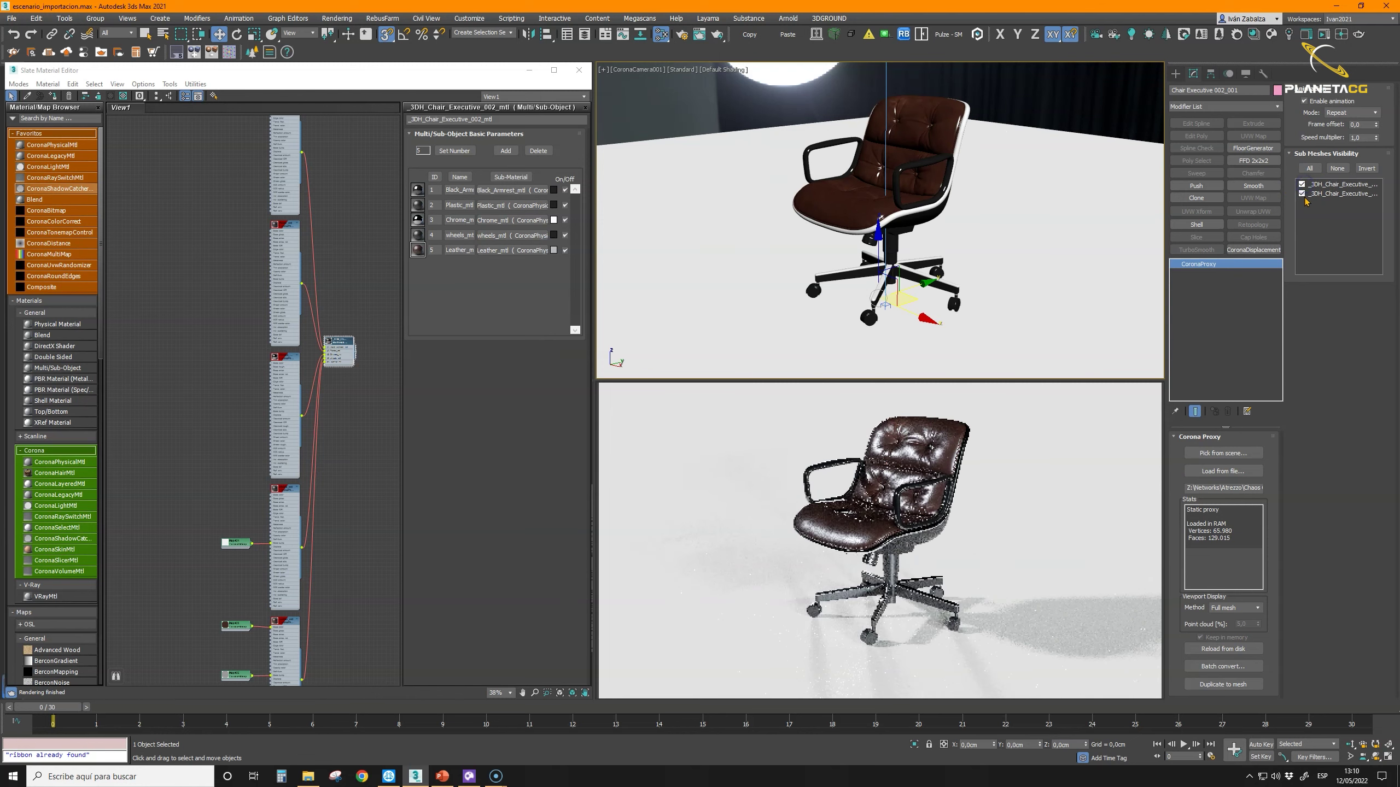
{"action": "left_click", "coordinate": [1303, 194]}
{"action": "left_click", "coordinate": [1303, 194]}
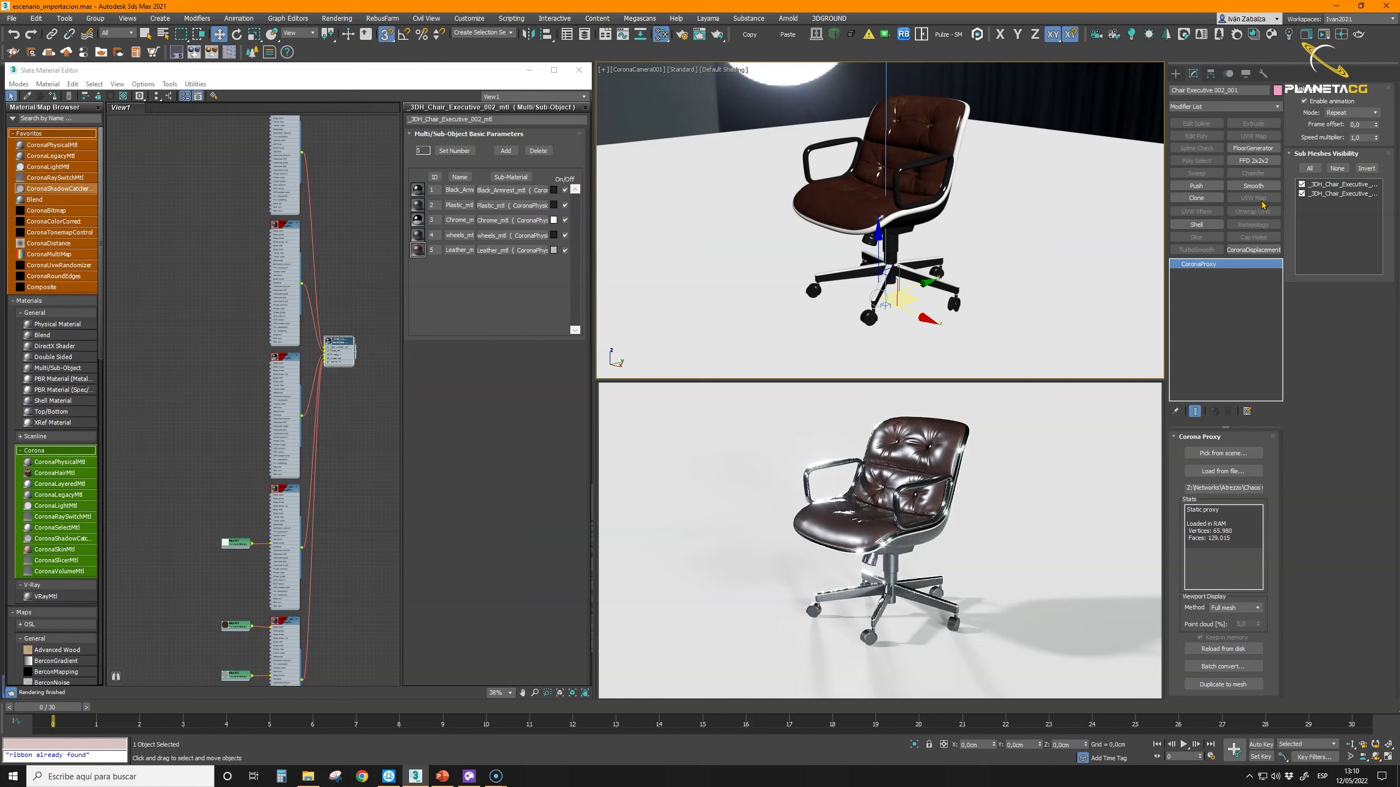
Step: Move the chair's Multi/Sub-Object node away from its sub-material nodes and minimize the Slate Material Editor
{"action": "scroll", "coordinate": [316, 272], "scroll_direction": "down", "scroll_amount": 5}
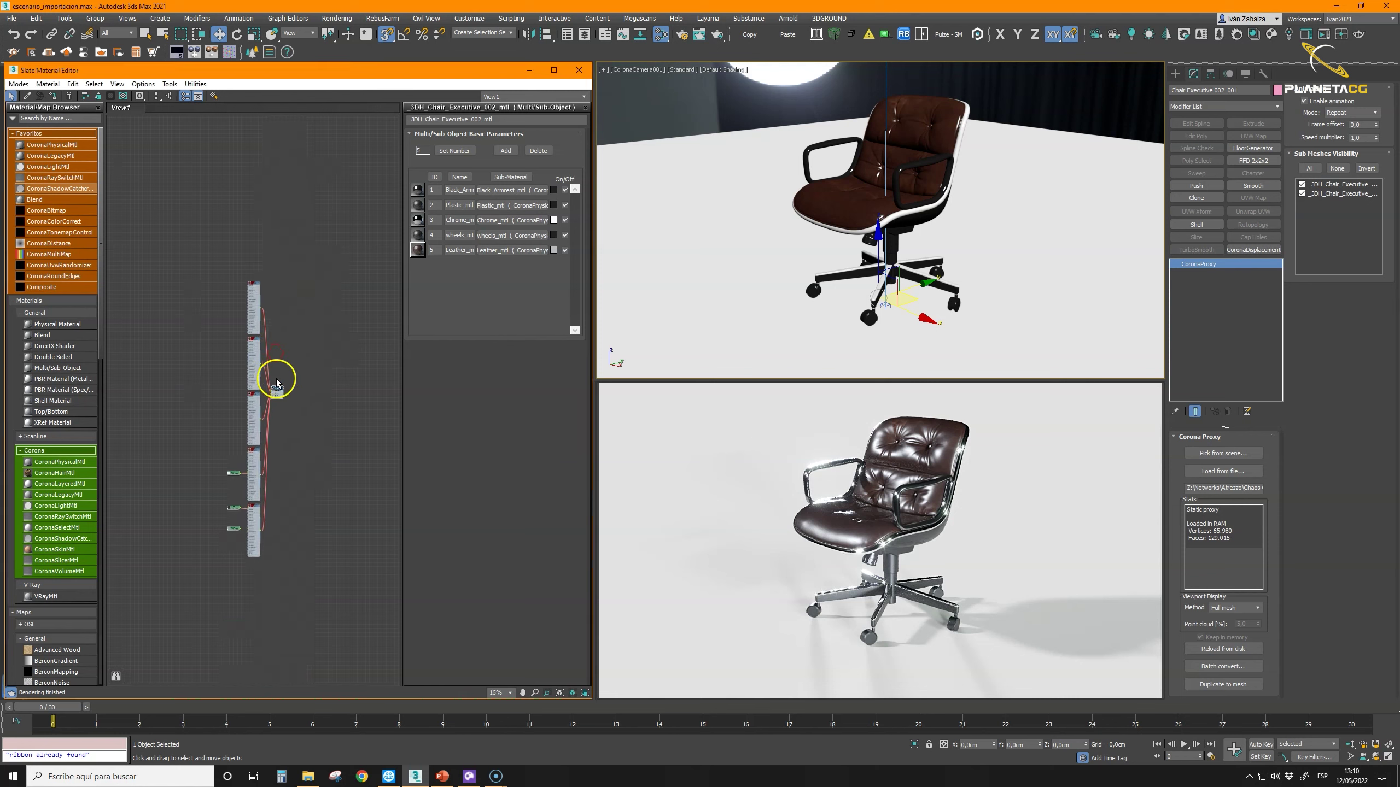
{"action": "left_click_drag", "start_coordinate": [285, 392], "coordinate": [318, 404]}
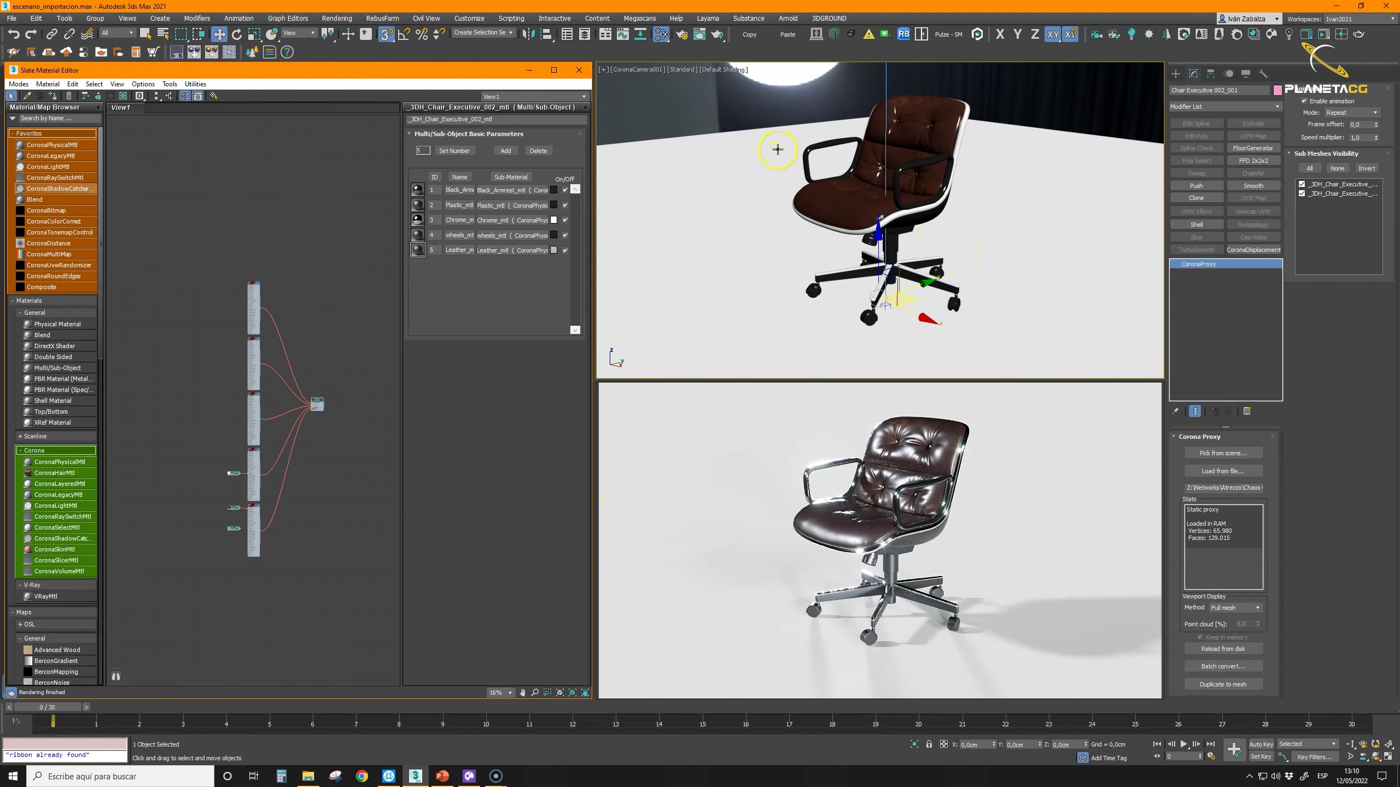
{"action": "left_click", "coordinate": [530, 70]}
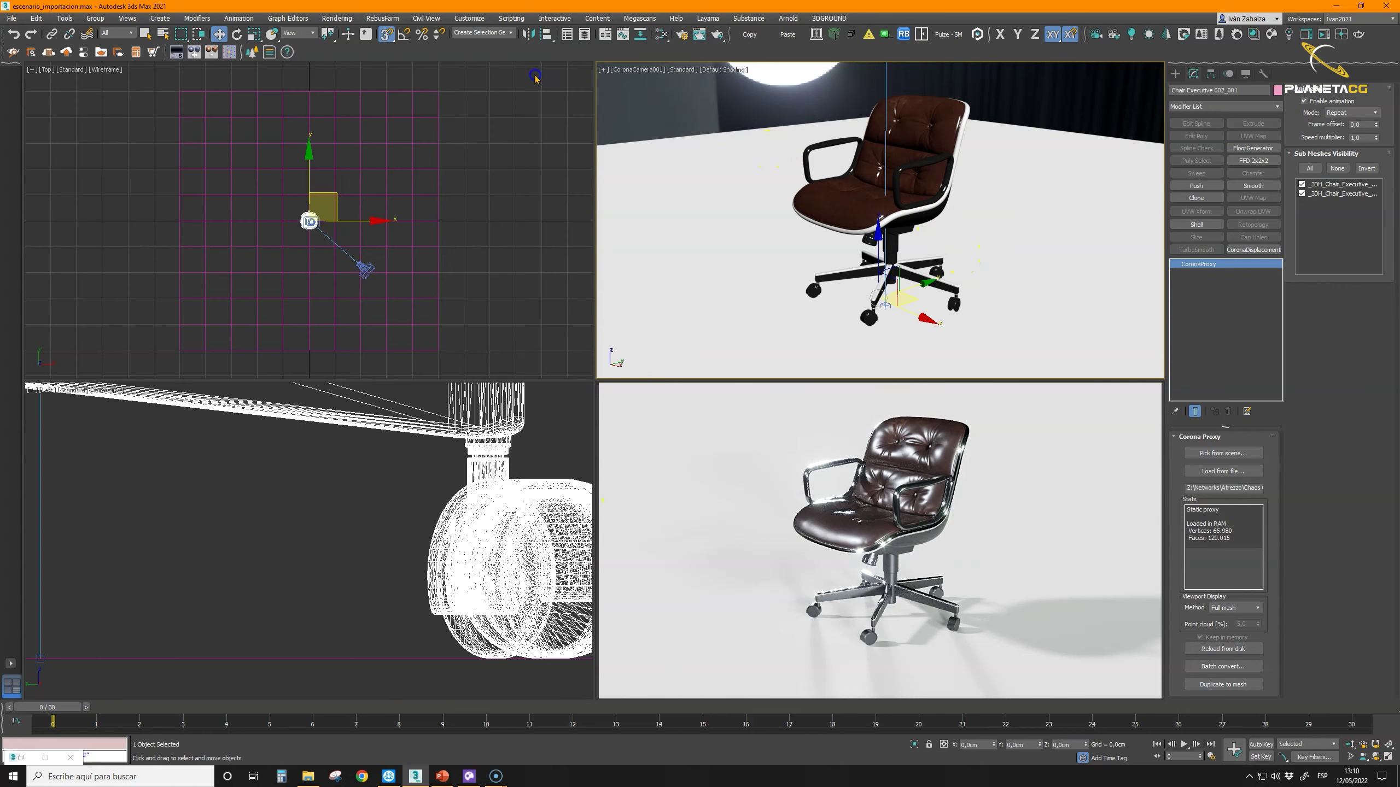
Step: Add an FFD 2x2x2 modifier to the chair proxy
{"action": "left_click", "coordinate": [1253, 160]}
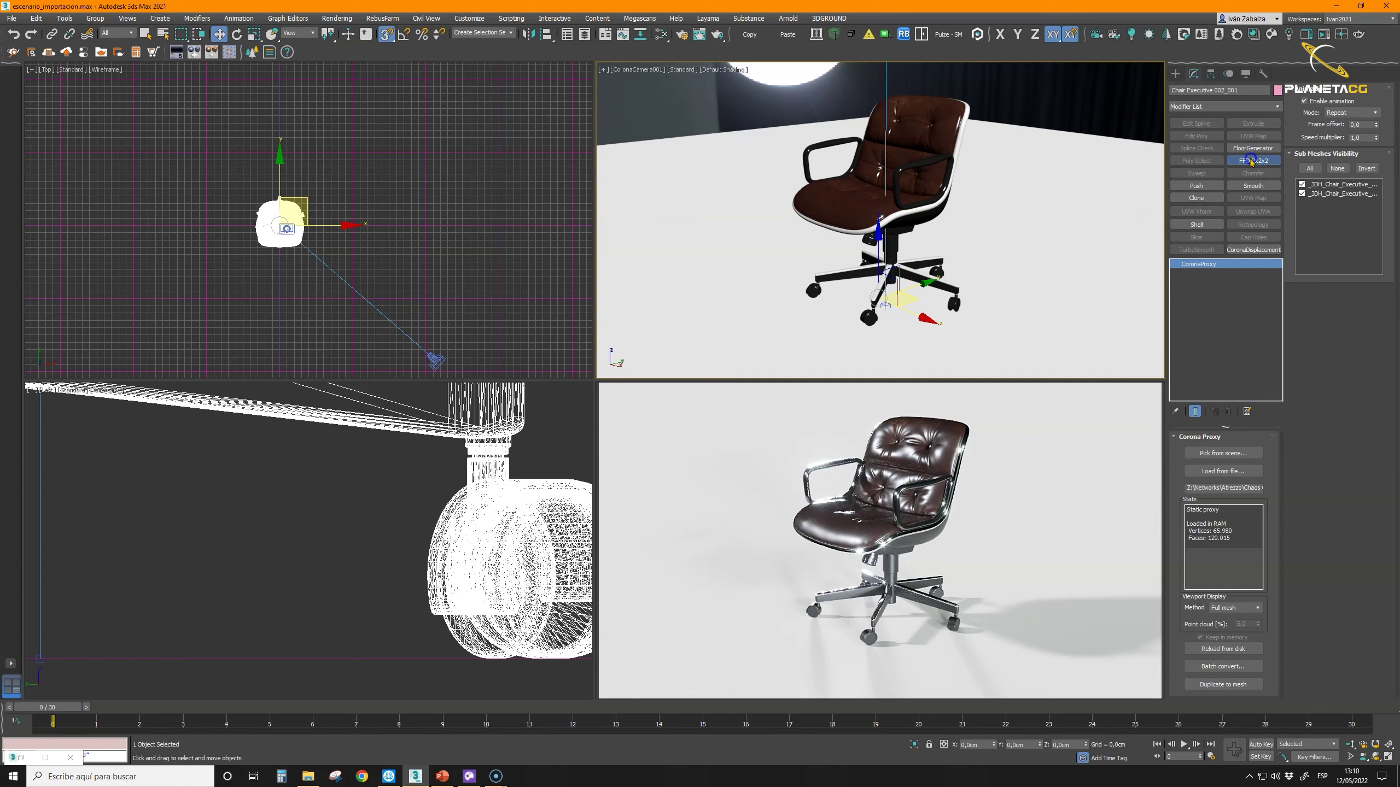
{"action": "scroll", "coordinate": [223, 182], "scroll_direction": "up", "scroll_amount": 3}
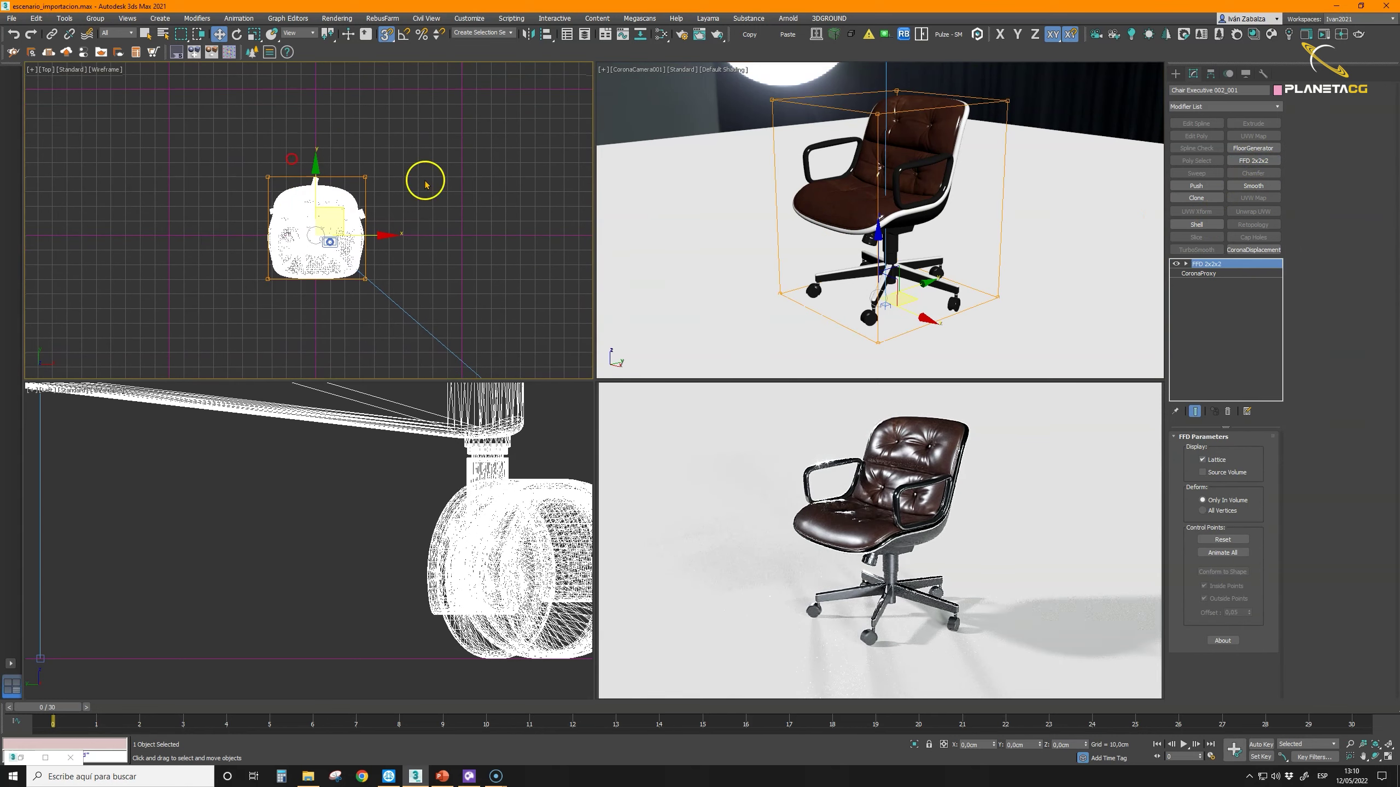
Step: Try to stretch the chair proxy sideways by its left-hand FFD control points, and remove the FFD 2x2x2 modifier
{"action": "left_click", "coordinate": [1181, 264]}
{"action": "left_click", "coordinate": [1215, 273]}
{"action": "left_click_drag", "start_coordinate": [280, 130], "coordinate": [238, 269]}
{"action": "left_click_drag", "start_coordinate": [279, 227], "coordinate": [72, 219]}
{"action": "right_click", "coordinate": [72, 218]}
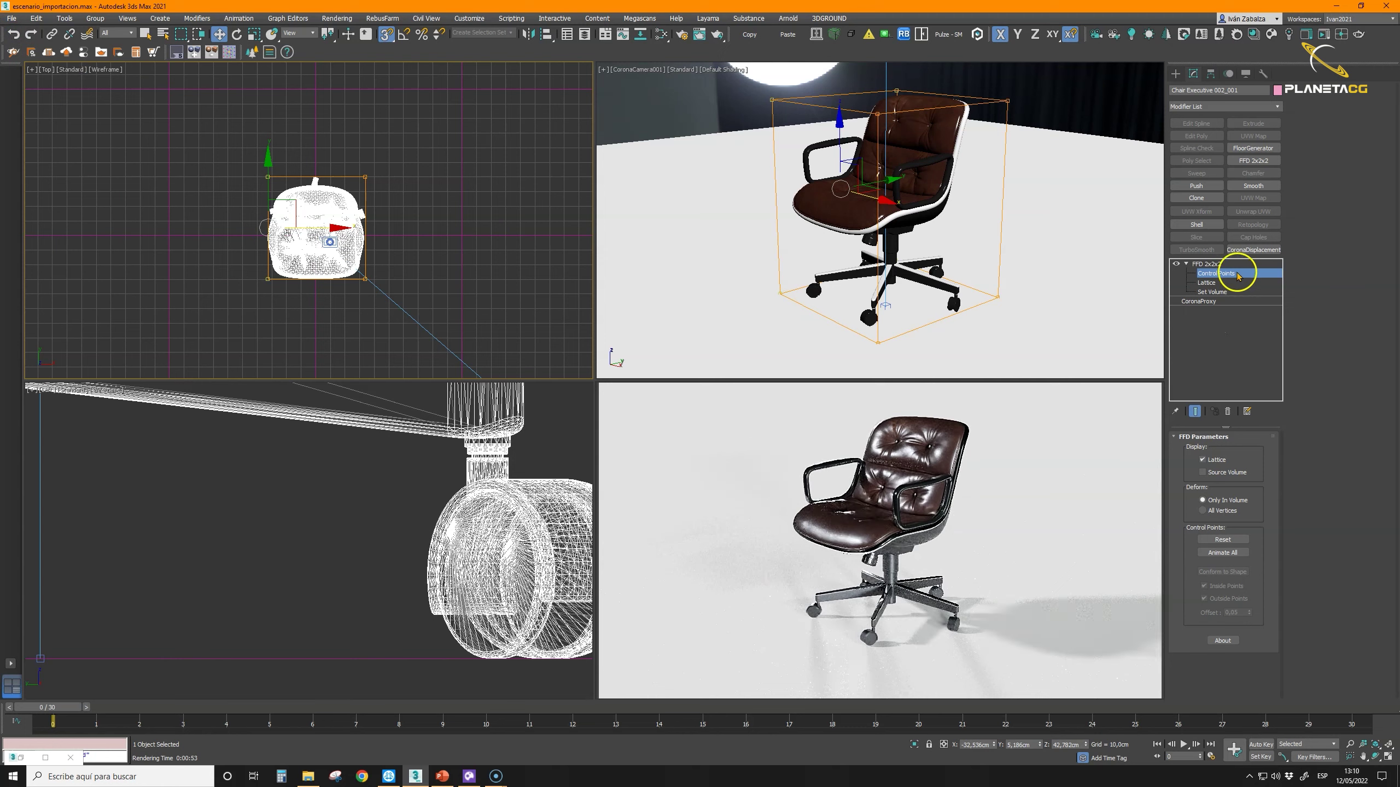
{"action": "left_click", "coordinate": [1219, 266]}
{"action": "left_click", "coordinate": [1228, 411]}
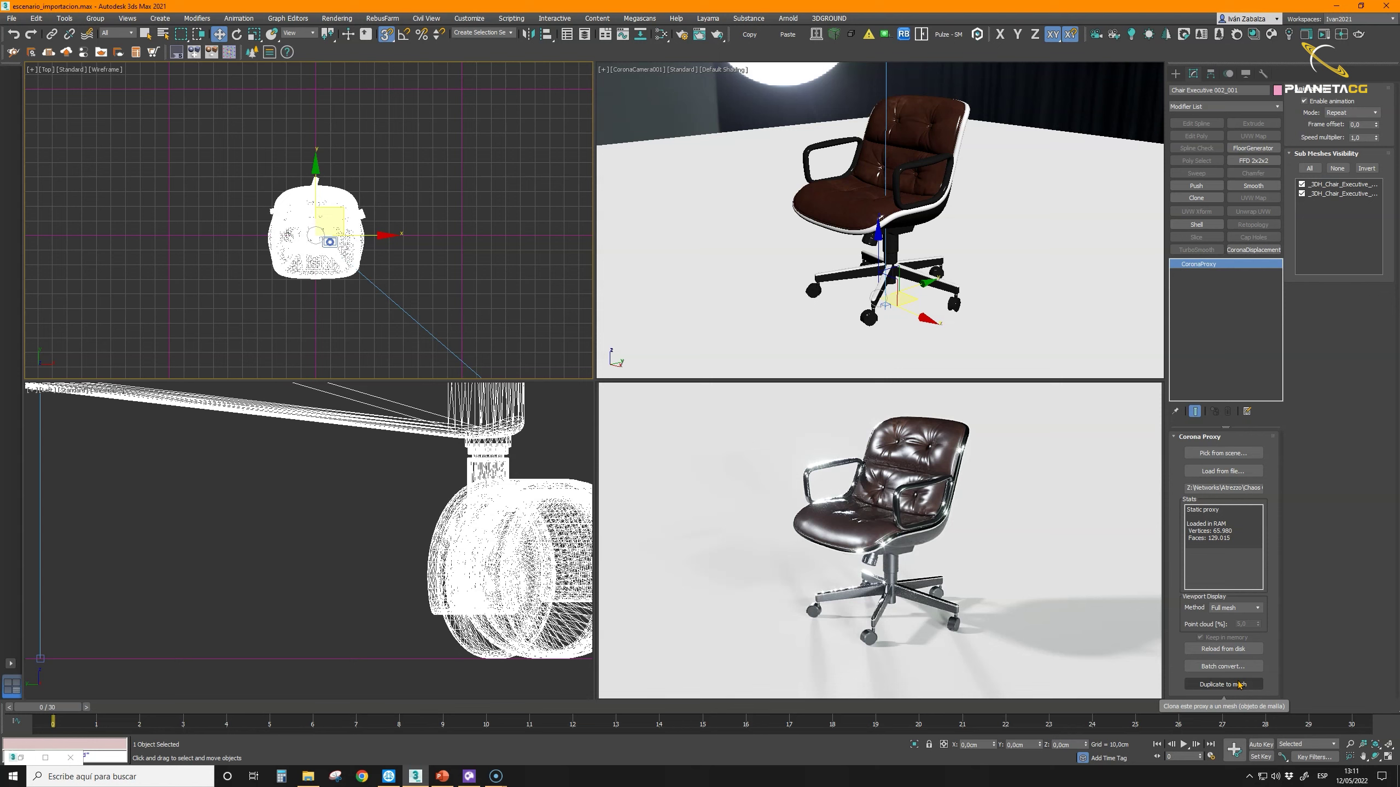
Step: Convert the chair proxy to an editable mesh and add an FFD 2x2x2 modifier to it
{"action": "right_click", "coordinate": [347, 197]}
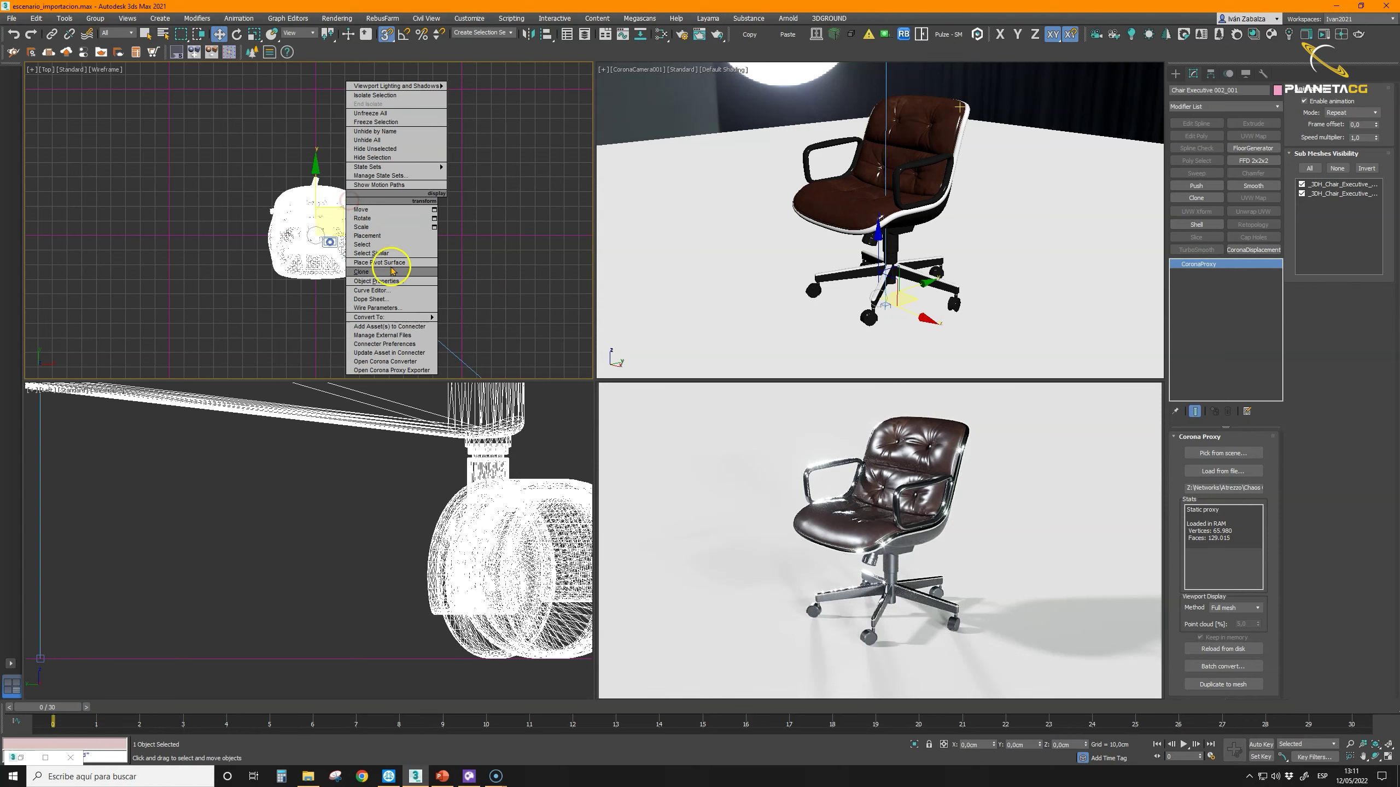
{"action": "left_click", "coordinate": [490, 315]}
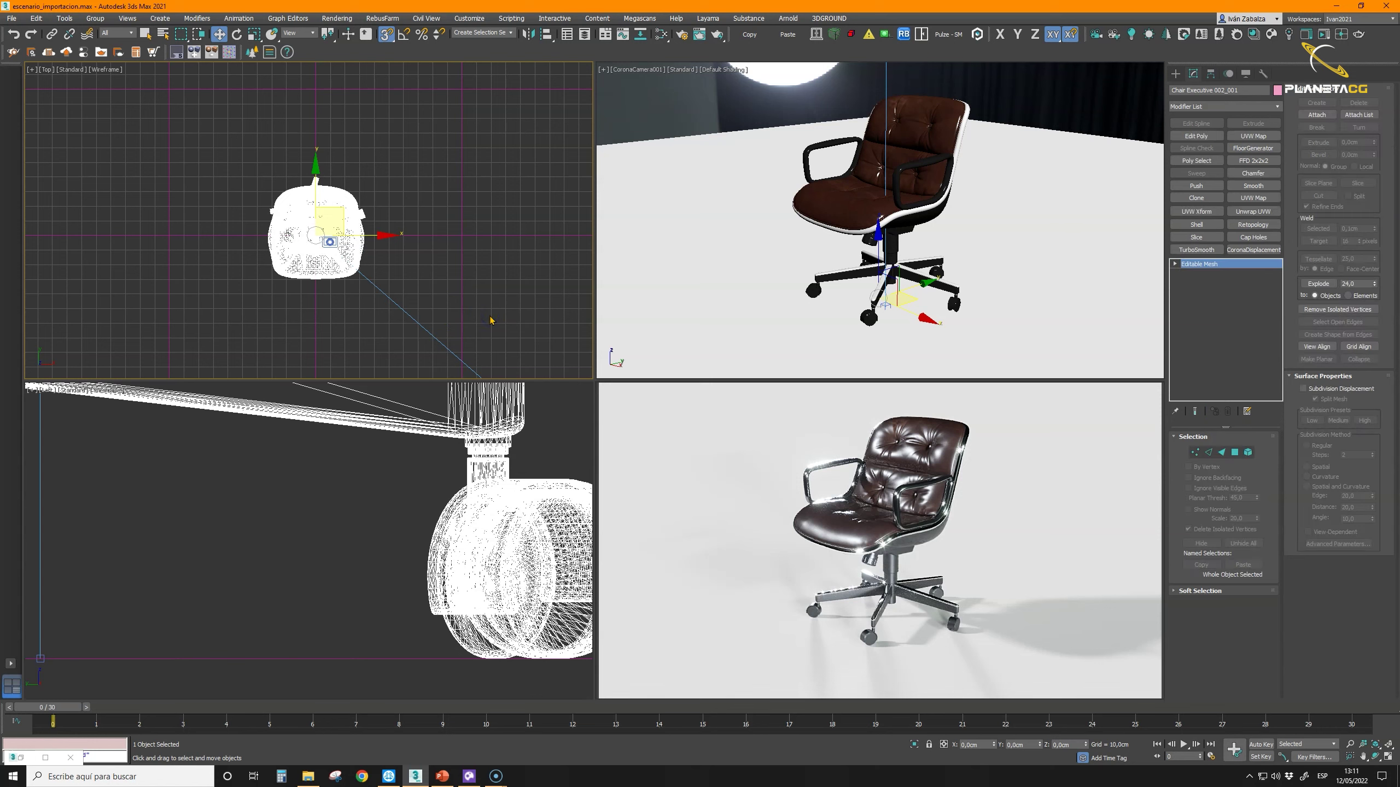
{"action": "mouse_move", "coordinate": [380, 245]}
{"action": "middle_mouse_down"}
{"action": "mouse_move", "coordinate": [365, 244]}
{"action": "mouse_move", "coordinate": [378, 234]}
{"action": "middle_mouse_up"}
{"action": "scroll", "coordinate": [377, 234], "scroll_direction": "up", "scroll_amount": 5}
{"action": "scroll", "coordinate": [378, 234], "scroll_direction": "down", "scroll_amount": 3}
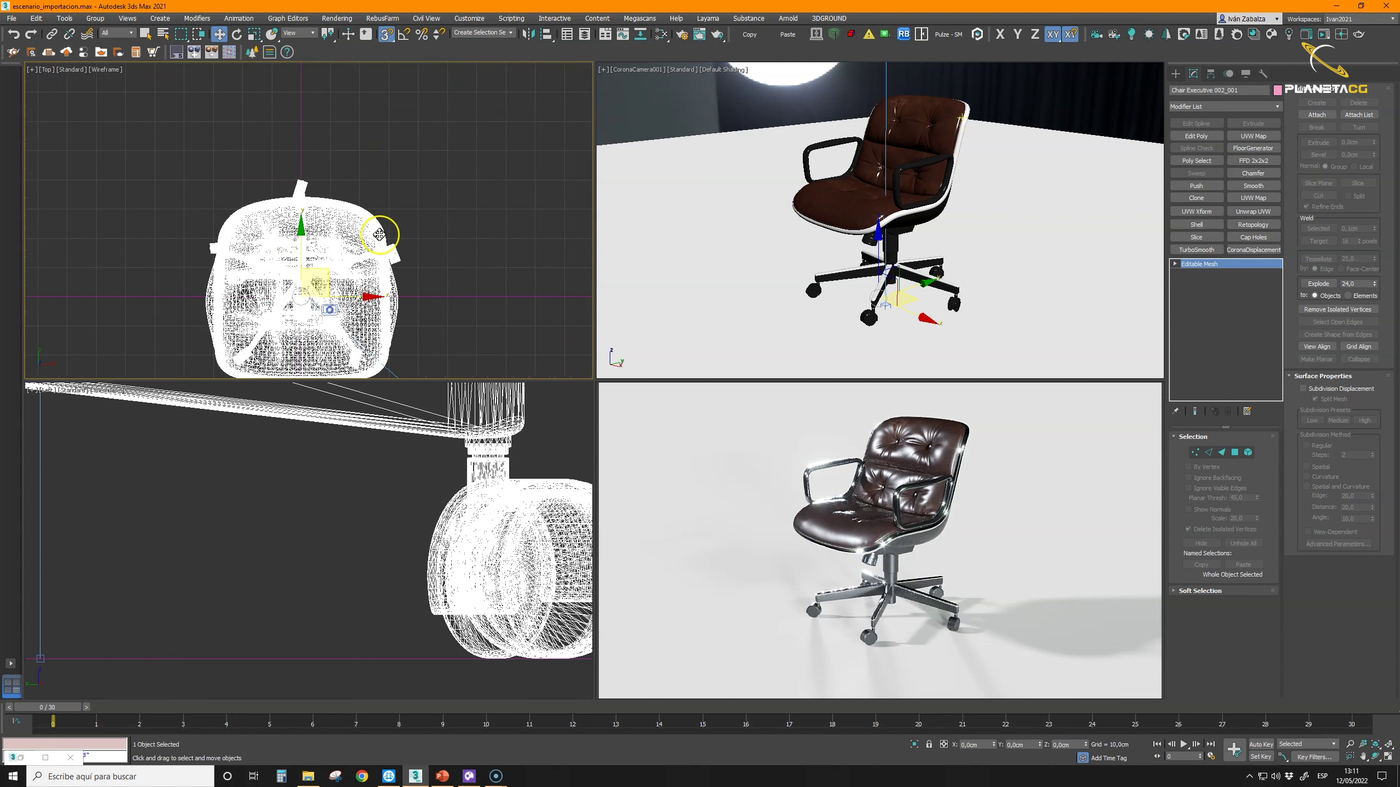
{"action": "left_click", "coordinate": [1253, 160]}
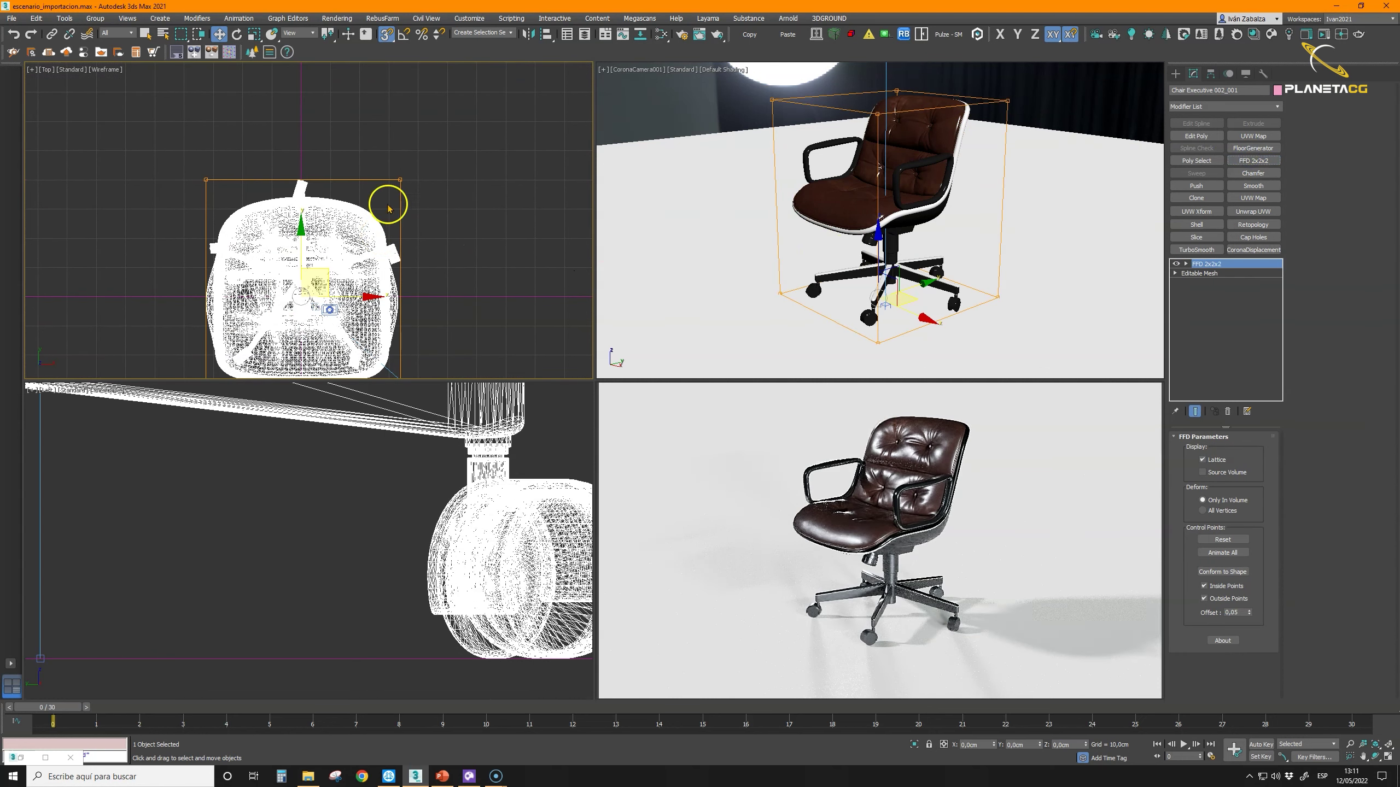
Step: Stretch the chair mesh by moving its left-hand FFD control points about 44 cm in the negative X direction
{"action": "left_click", "coordinate": [218, 428]}
{"action": "middle_click_drag", "start_coordinate": [312, 228], "coordinate": [338, 170]}
{"action": "left_click", "coordinate": [337, 170]}
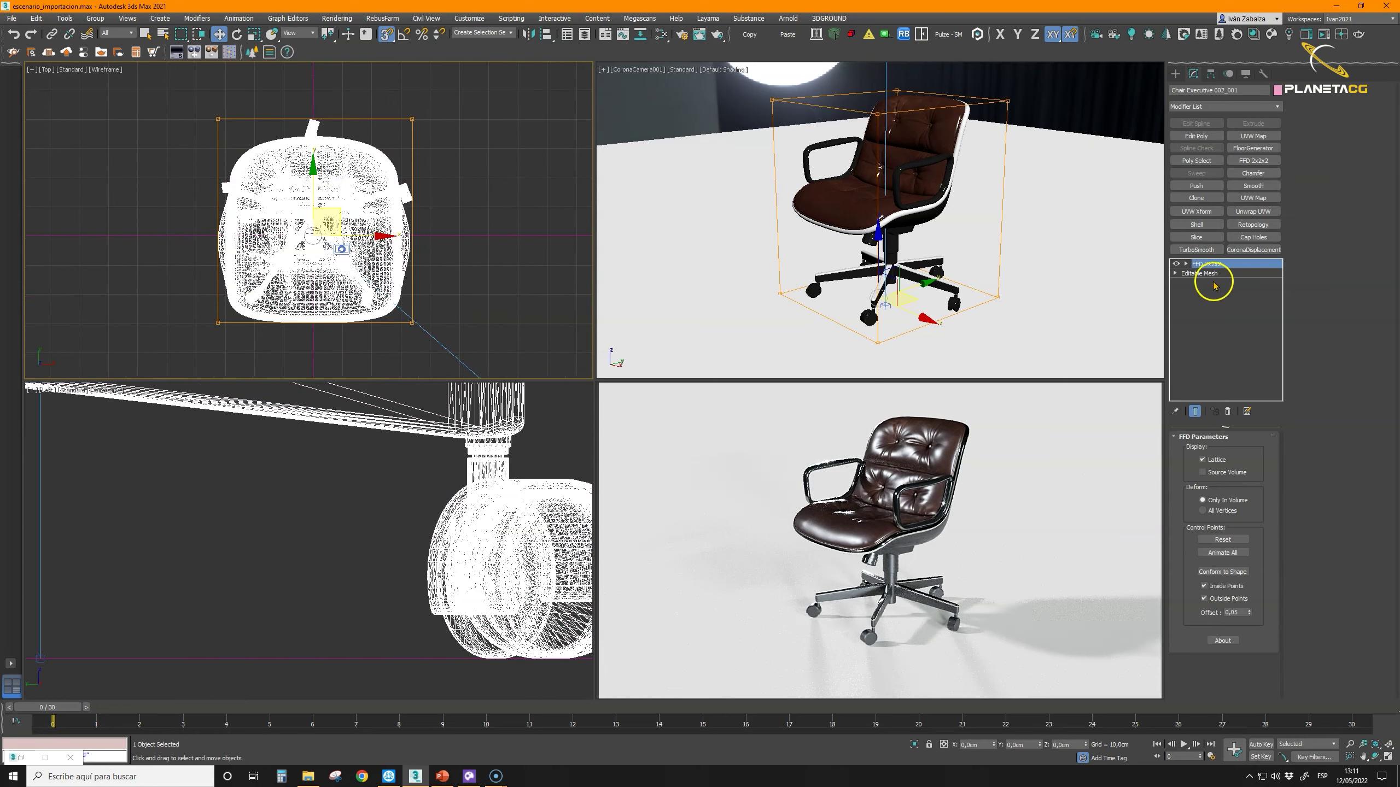
{"action": "left_click", "coordinate": [1186, 264]}
{"action": "left_click", "coordinate": [1216, 273]}
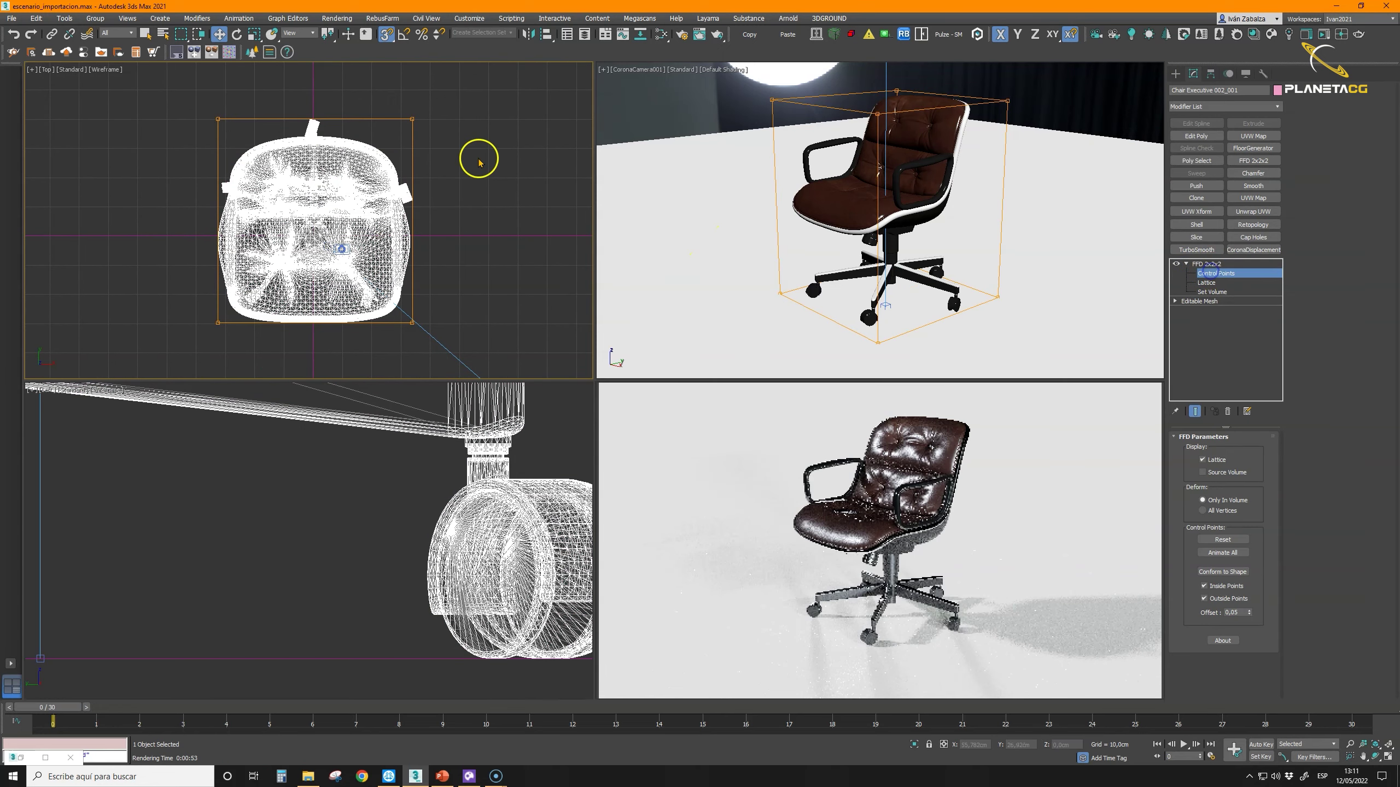
{"action": "left_click_drag", "start_coordinate": [226, 220], "coordinate": [99, 109]}
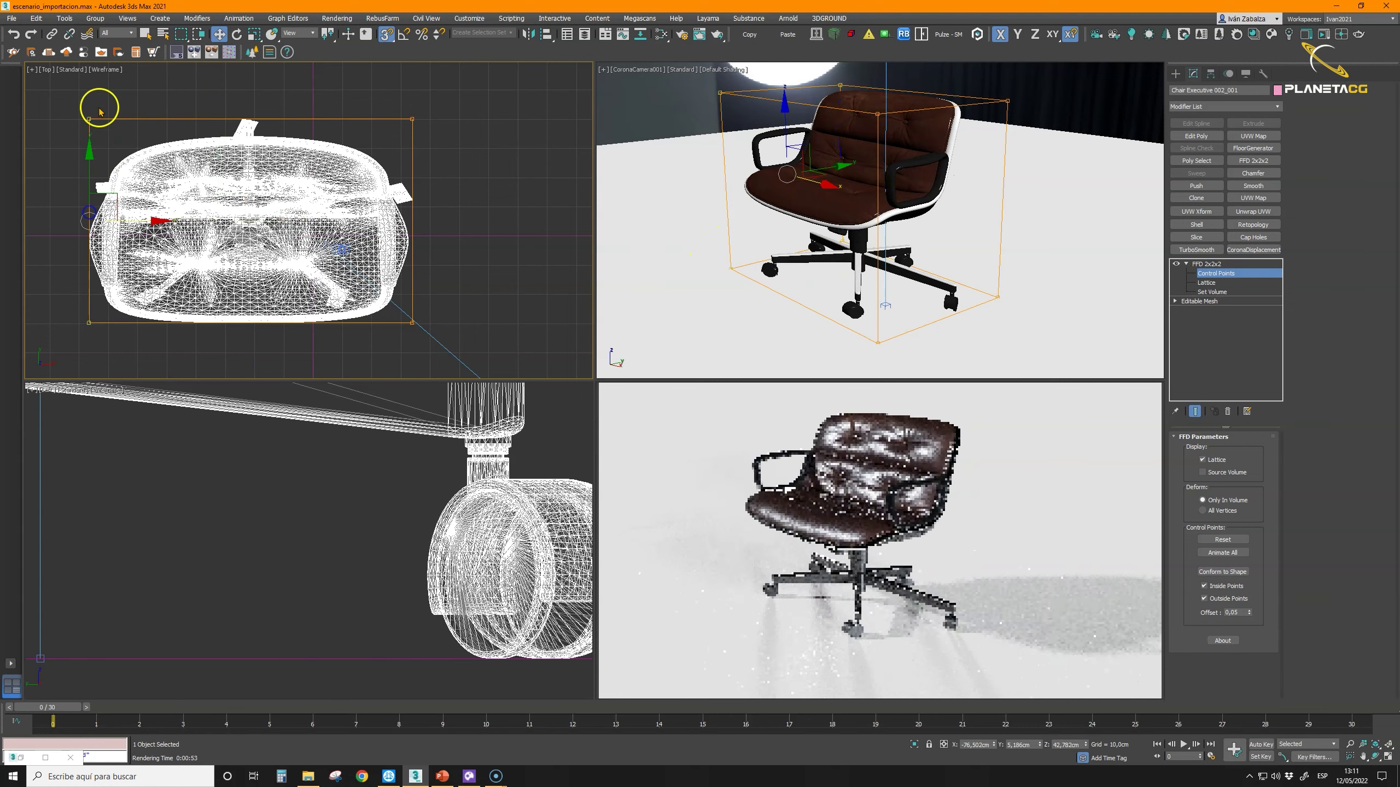
Step: Undo the control point move and delete the FFD 2x2x2 modifier from the chair mesh
{"action": "left_click", "coordinate": [14, 35]}
{"action": "left_click", "coordinate": [1206, 263]}
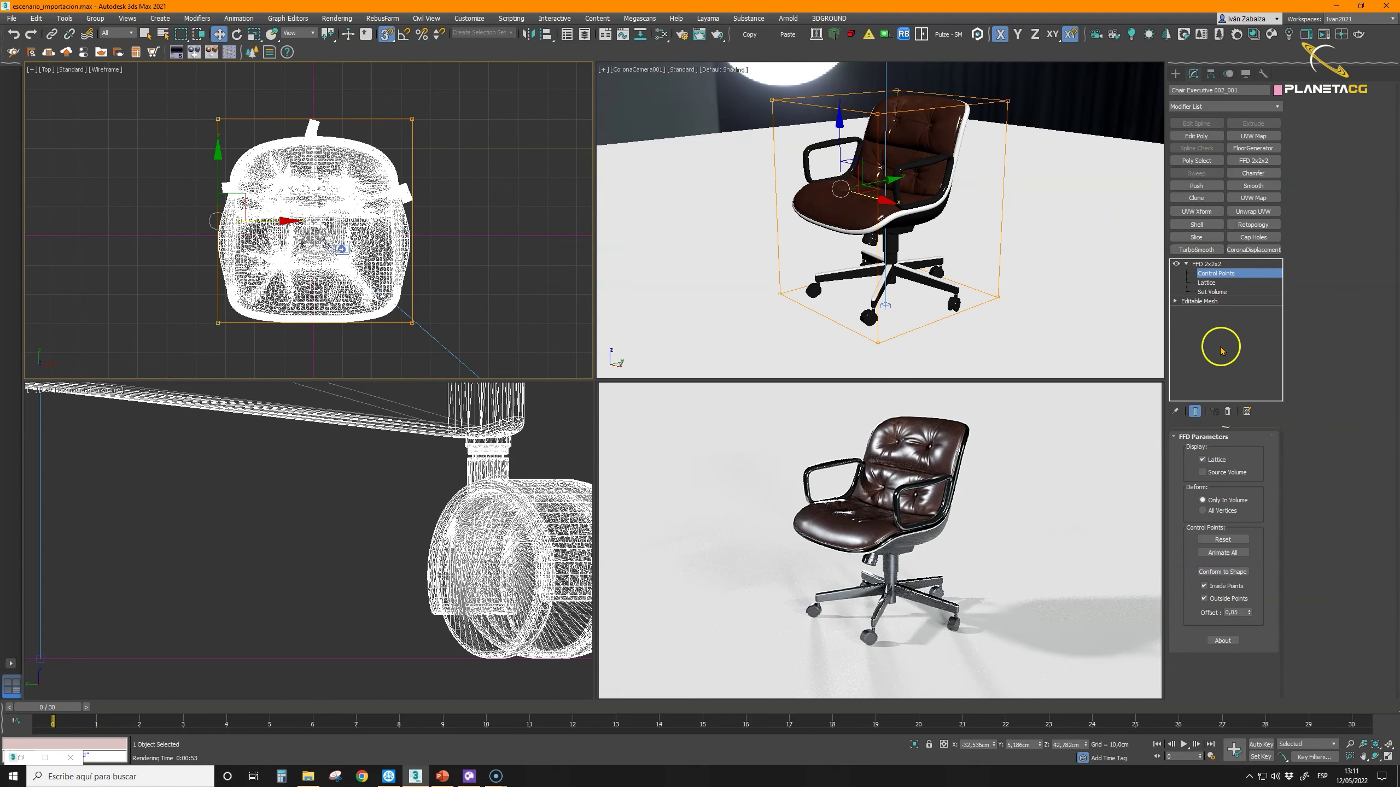
{"action": "left_click", "coordinate": [1227, 412]}
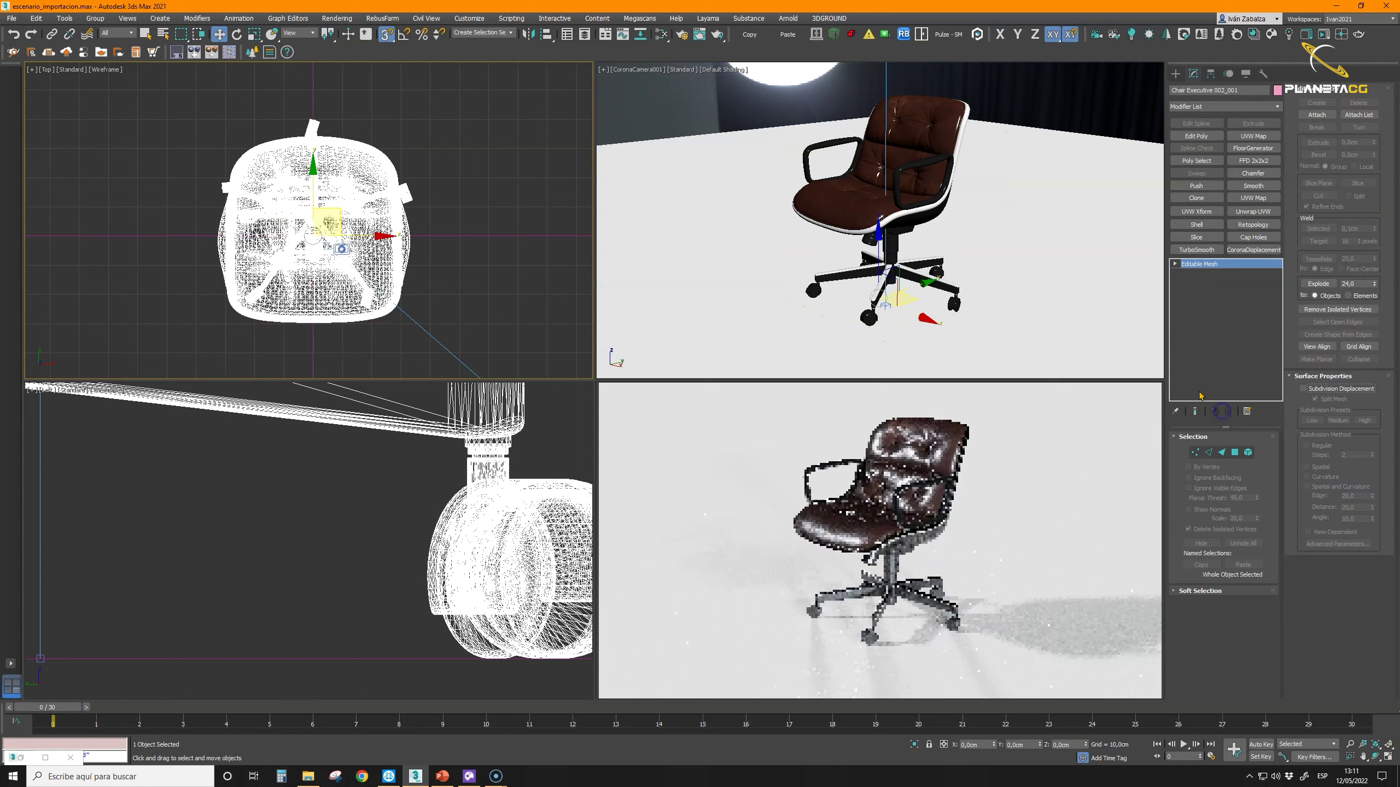
Step: Undo the FFD edits and the mesh conversion so the chair is a Corona proxy again
{"action": "left_click", "coordinate": [14, 35]}
{"action": "left_click", "coordinate": [14, 35]}
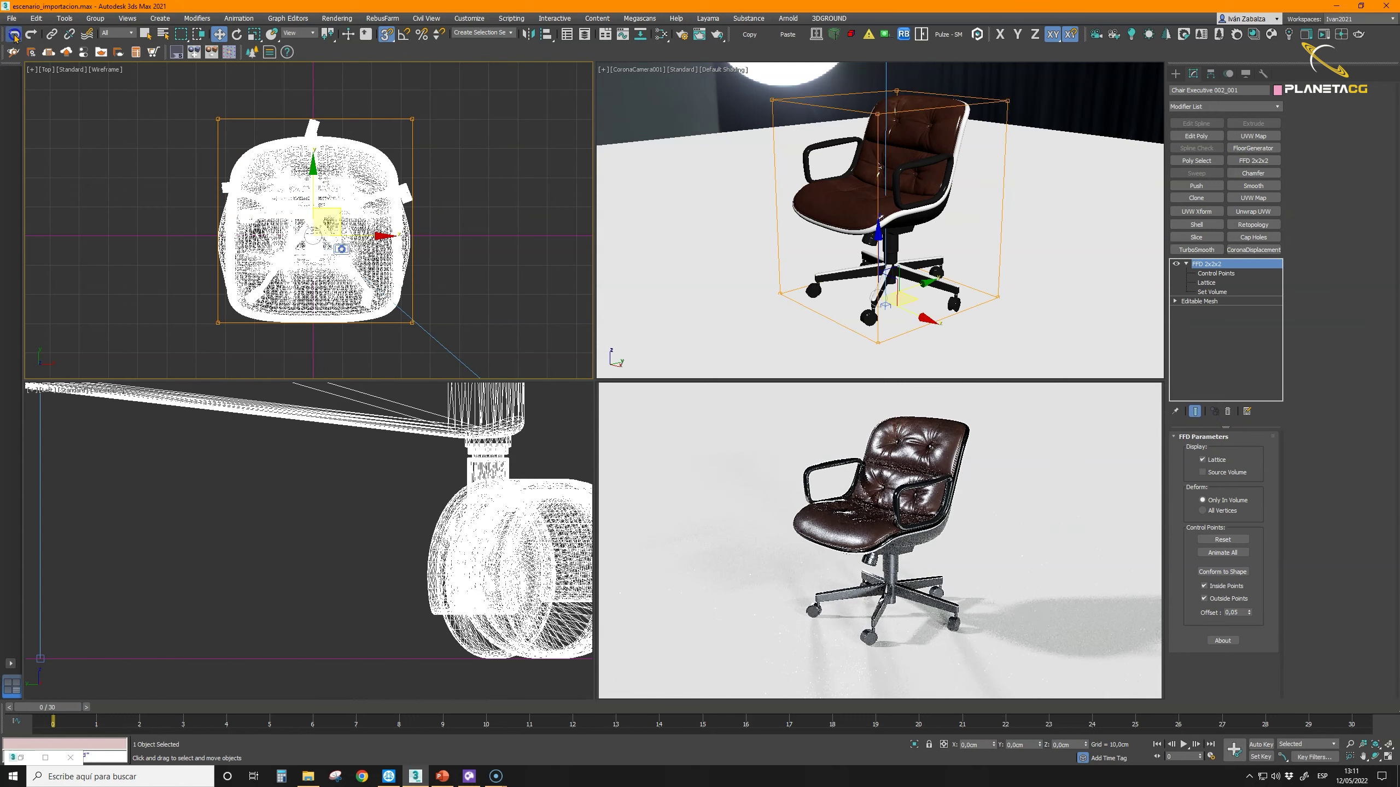
{"action": "left_click", "coordinate": [365, 140]}
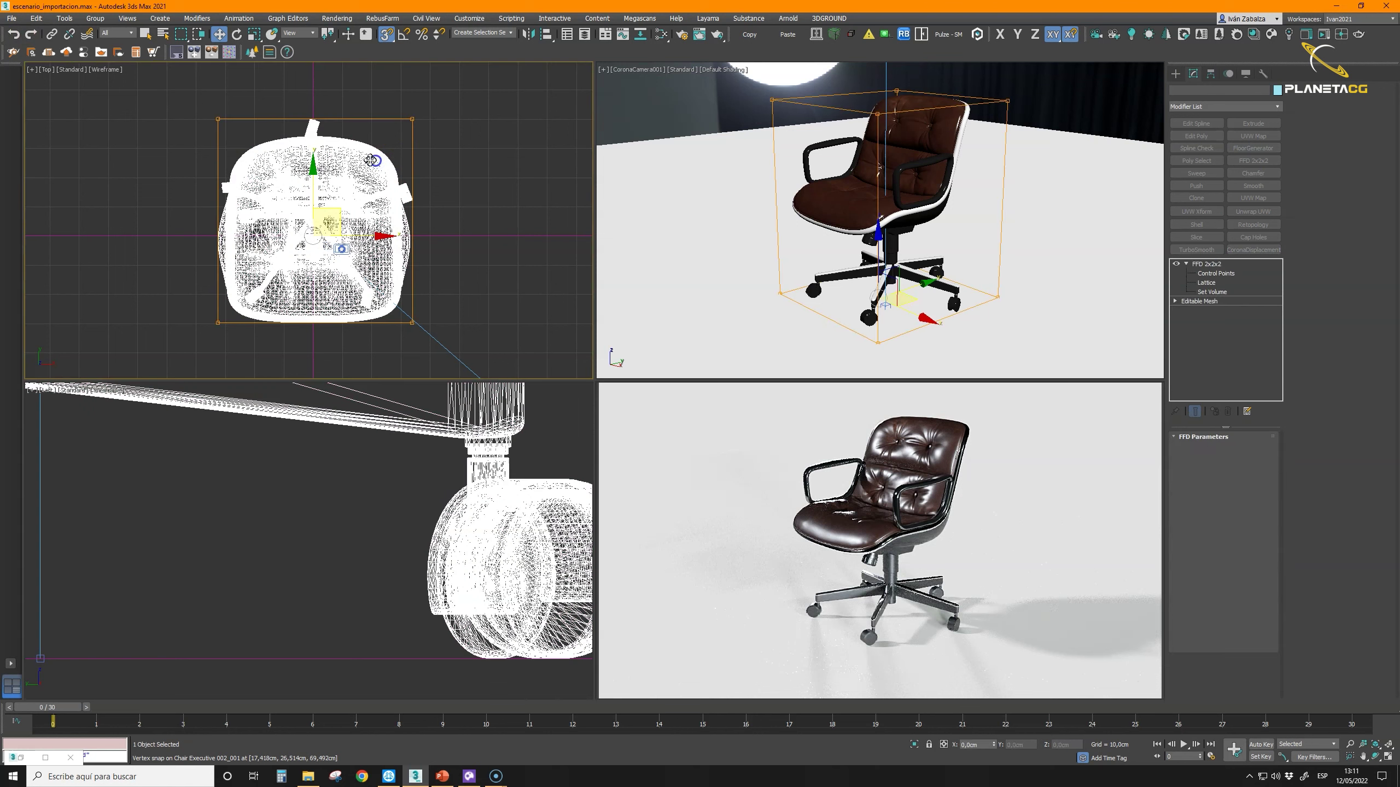
{"action": "left_click", "coordinate": [14, 35]}
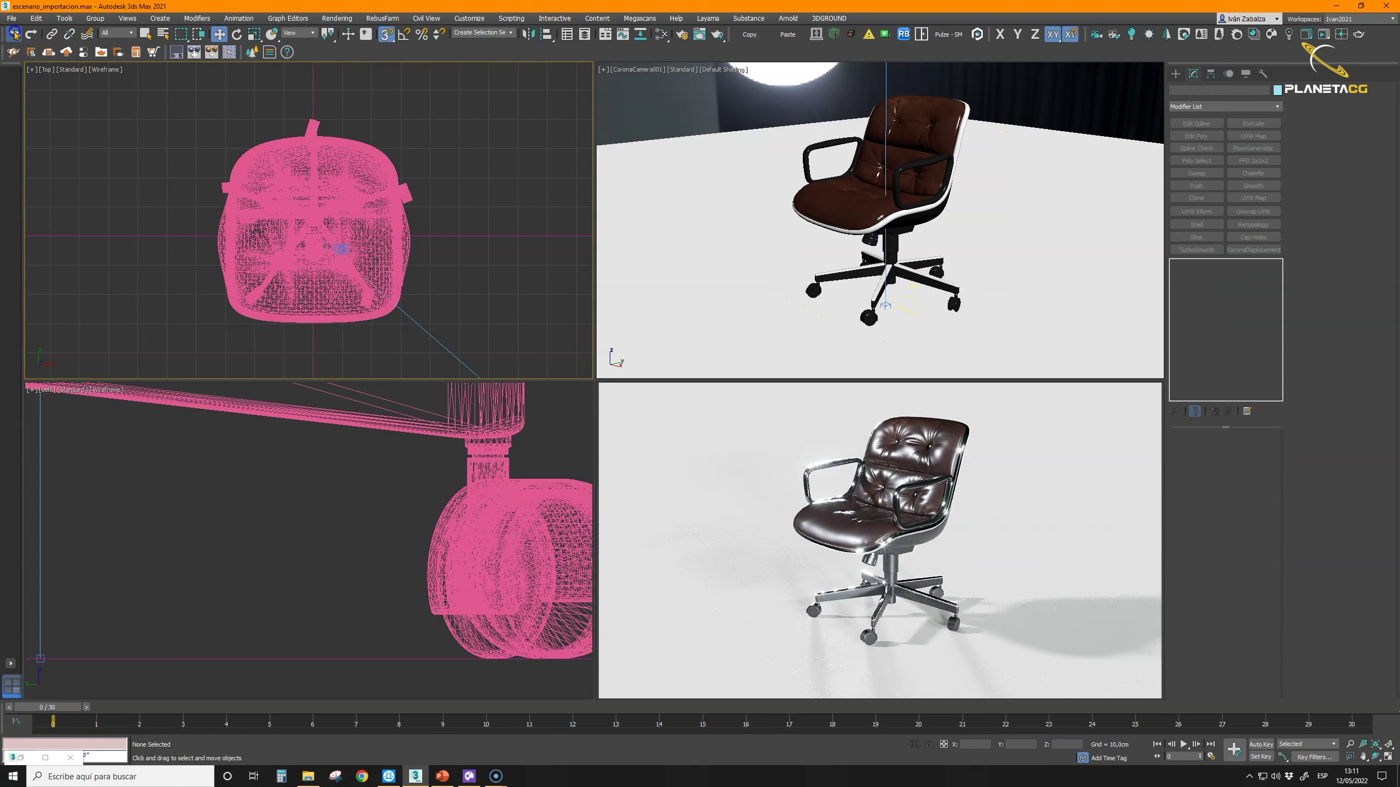
{"action": "left_click", "coordinate": [14, 34]}
{"action": "left_click", "coordinate": [14, 35]}
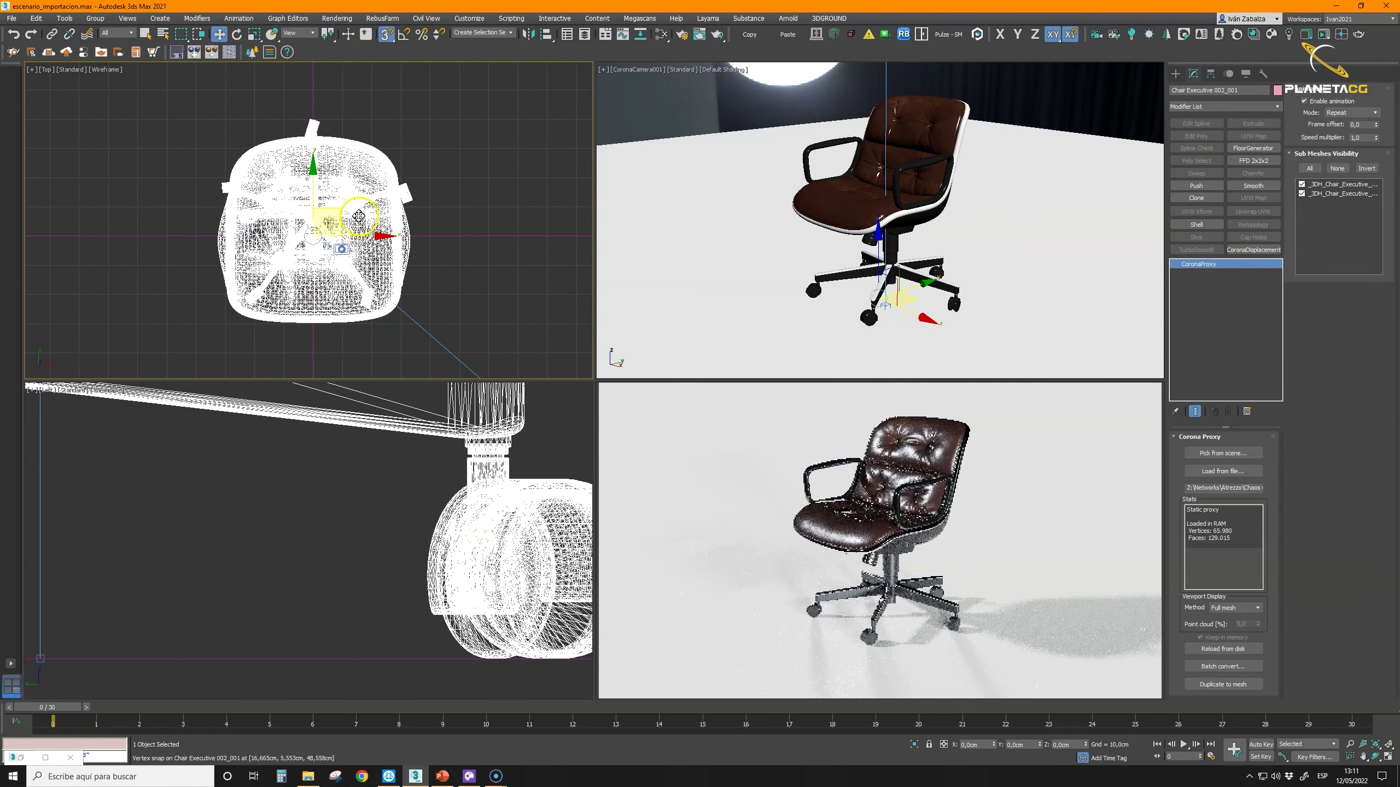
Step: Check the proxy's conversion options and duplicate the chair proxy to a separate mesh
{"action": "scroll", "coordinate": [397, 190], "scroll_direction": "down", "scroll_amount": 2}
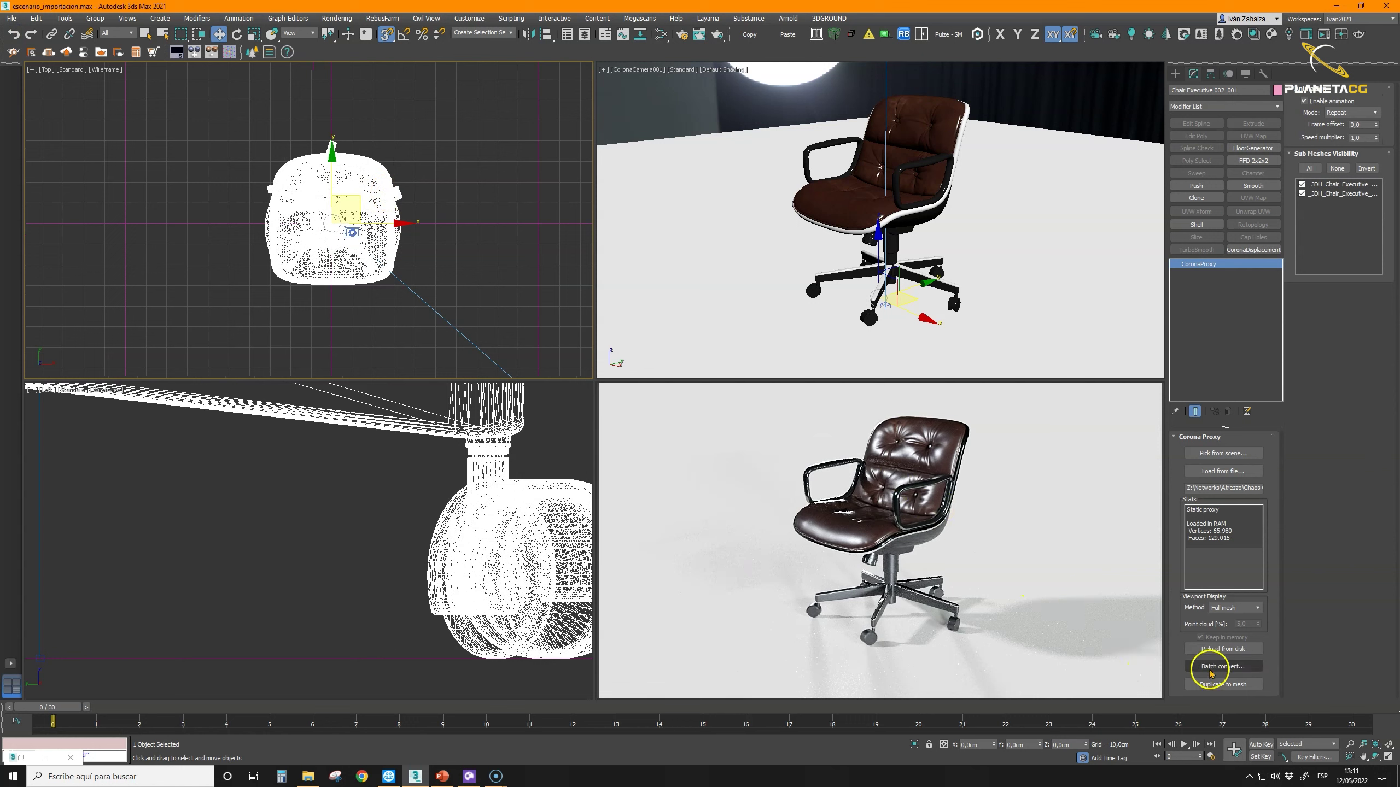
{"action": "right_click", "coordinate": [337, 168]}
{"action": "mouse_move", "coordinate": [386, 287]}
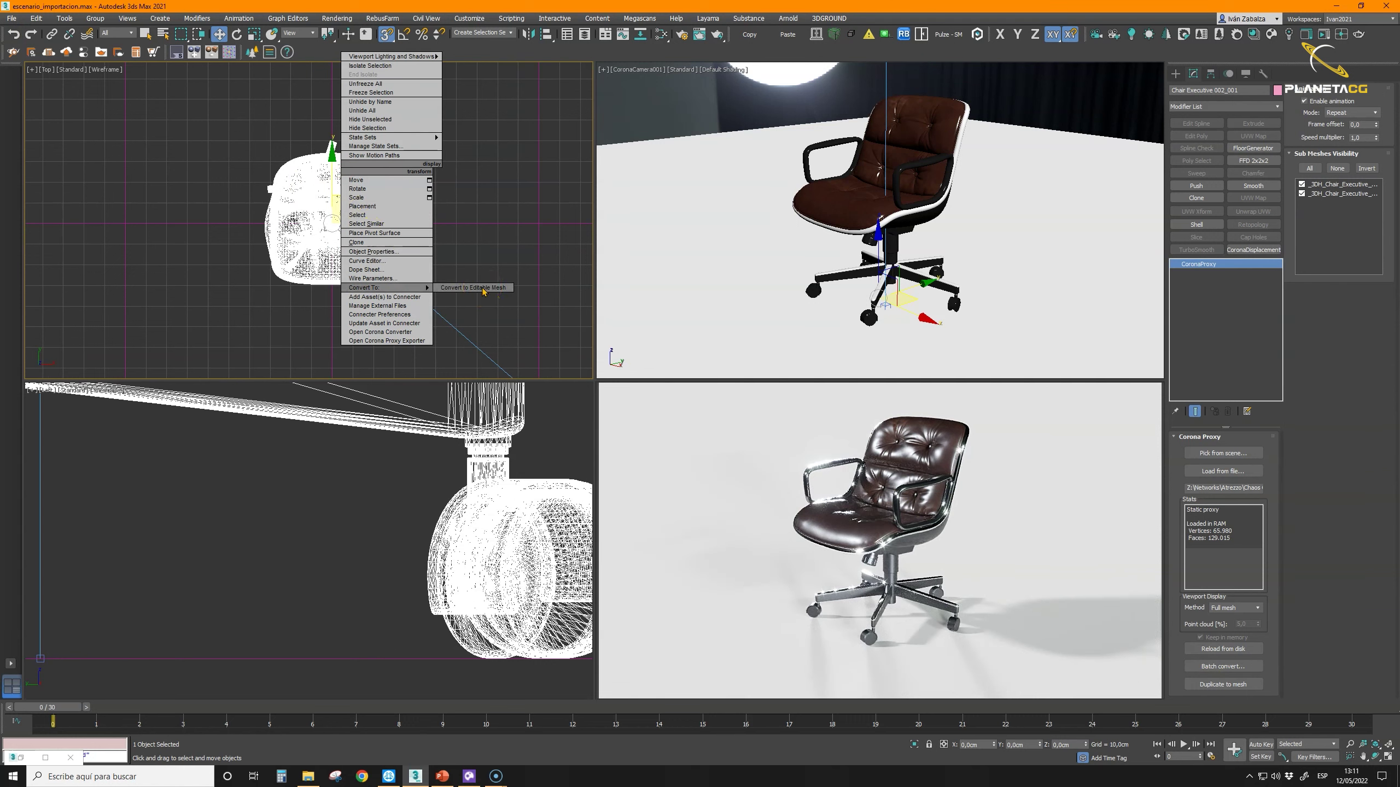
{"action": "left_click", "coordinate": [1238, 683]}
{"action": "left_click", "coordinate": [1235, 683]}
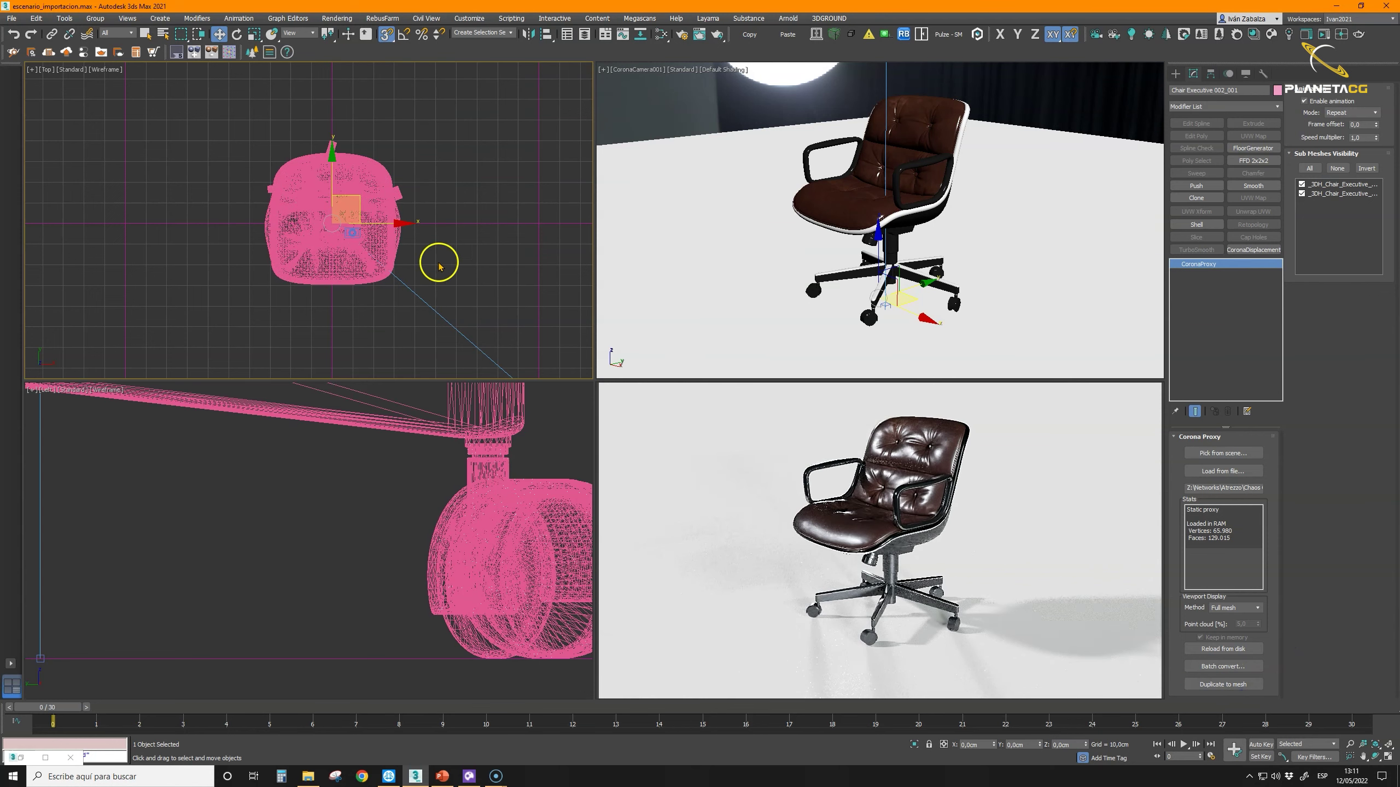
Step: Move the chair proxy about 58 cm in the negative X direction off its mesh duplicate, and undo the move
{"action": "left_click_drag", "start_coordinate": [375, 224], "coordinate": [211, 228], "text": "shift"}
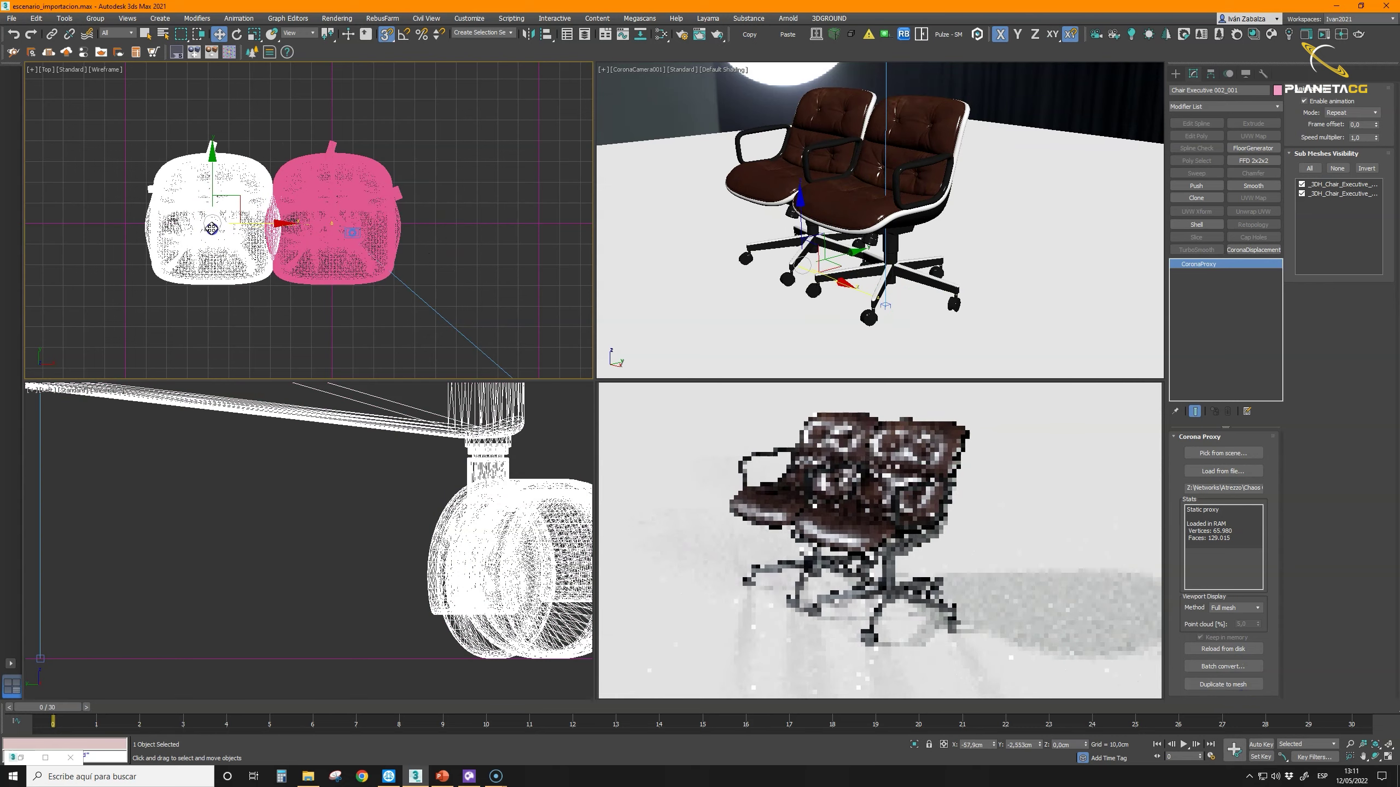
{"action": "left_click", "coordinate": [12, 35]}
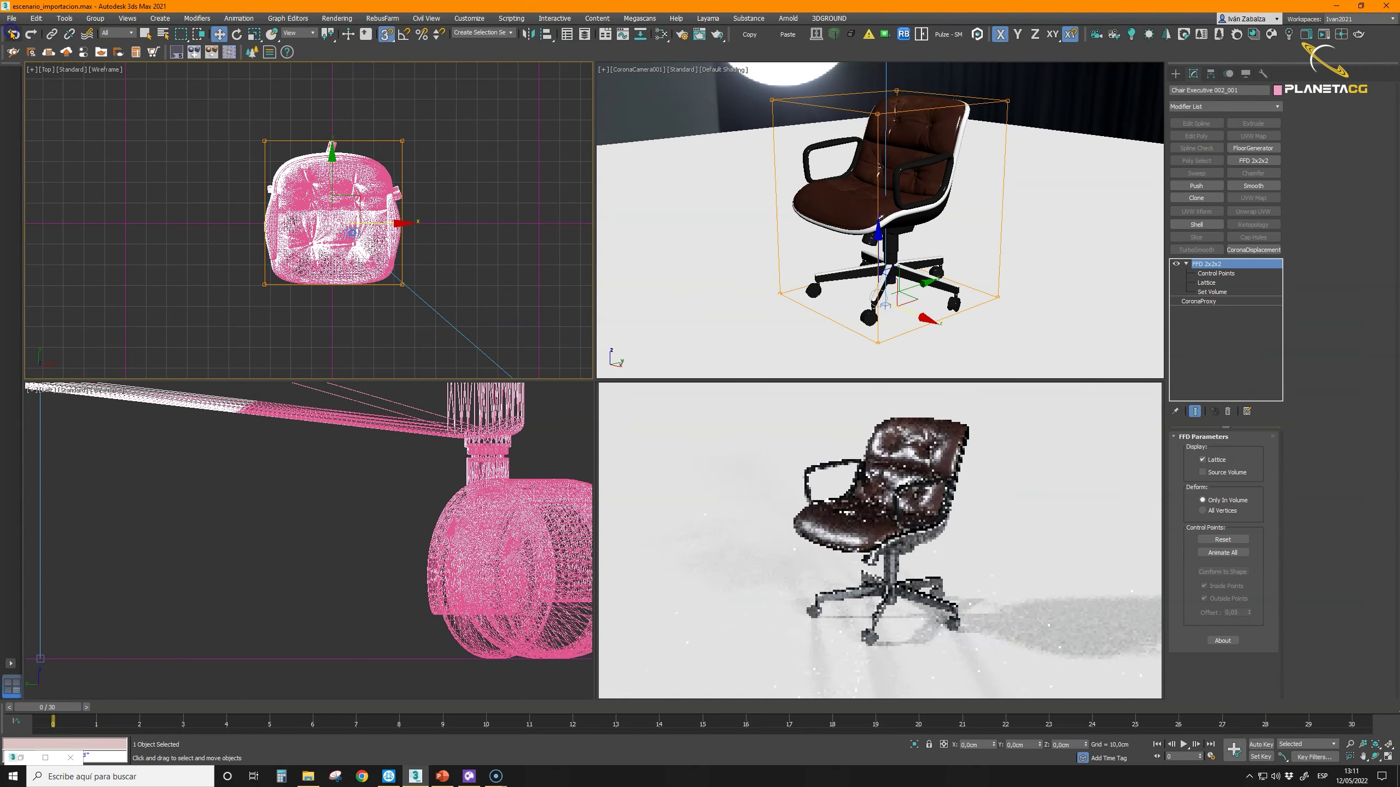
{"action": "left_click", "coordinate": [12, 34]}
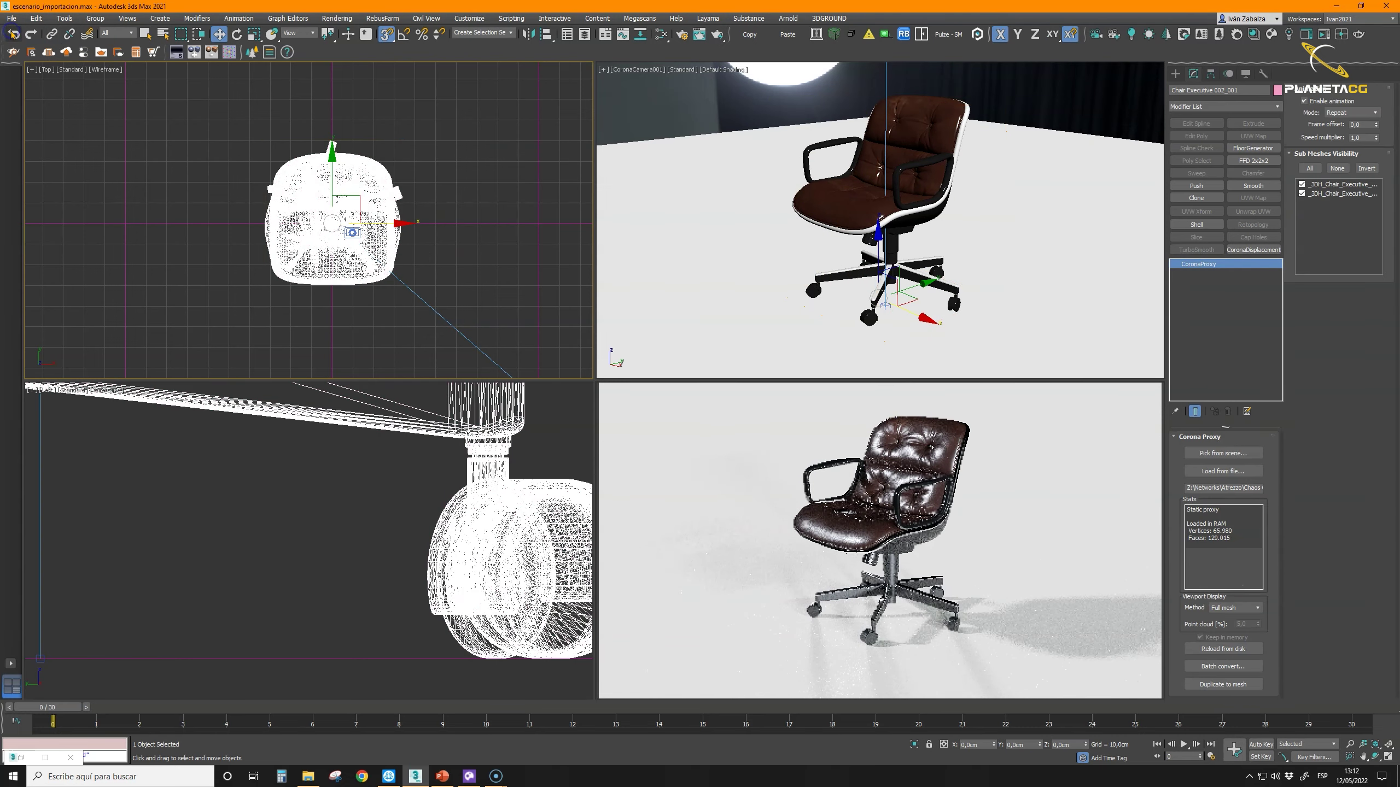
Step: Select the mesh duplicate of the chair, move it aside from the proxy and delete it
{"action": "scroll", "coordinate": [368, 196], "scroll_direction": "up", "scroll_amount": 2}
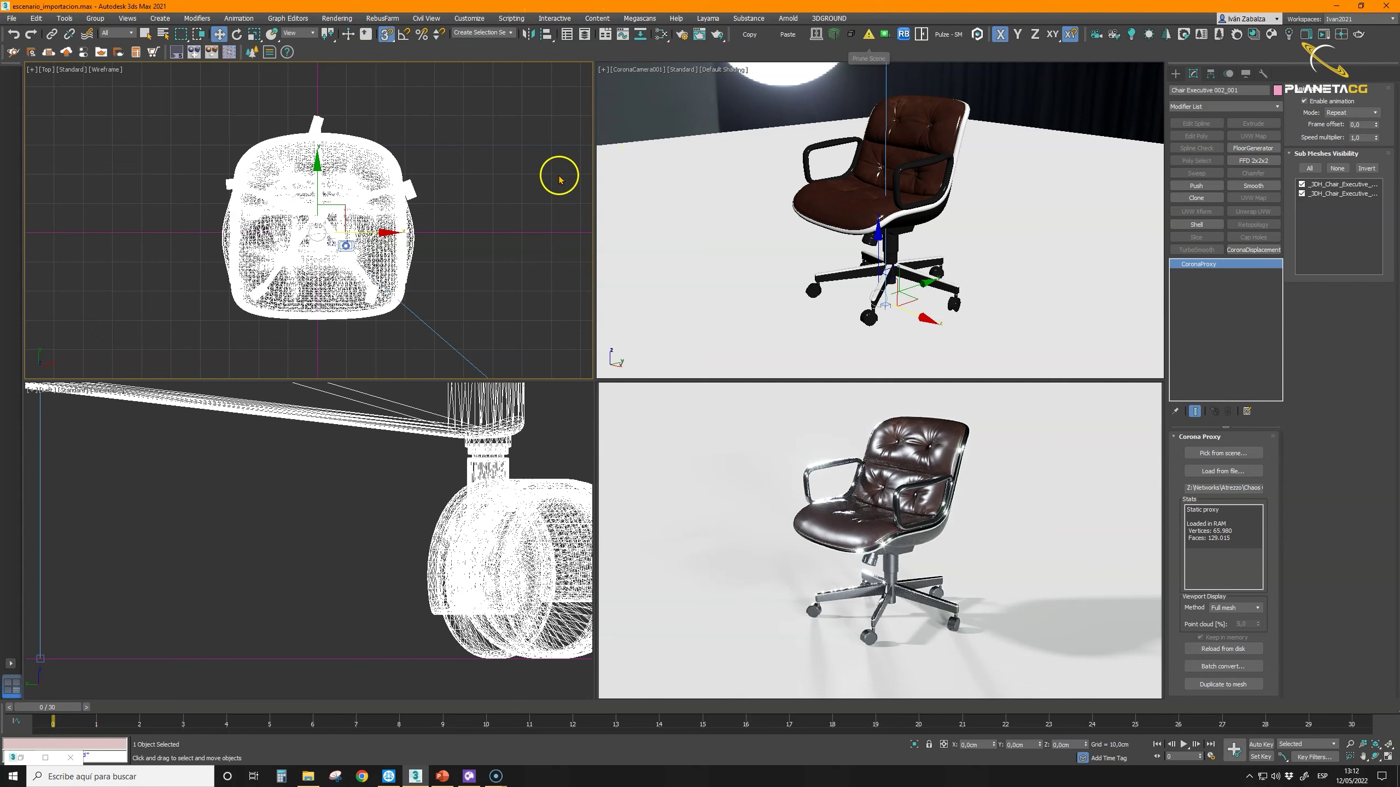
{"action": "left_click", "coordinate": [395, 184]}
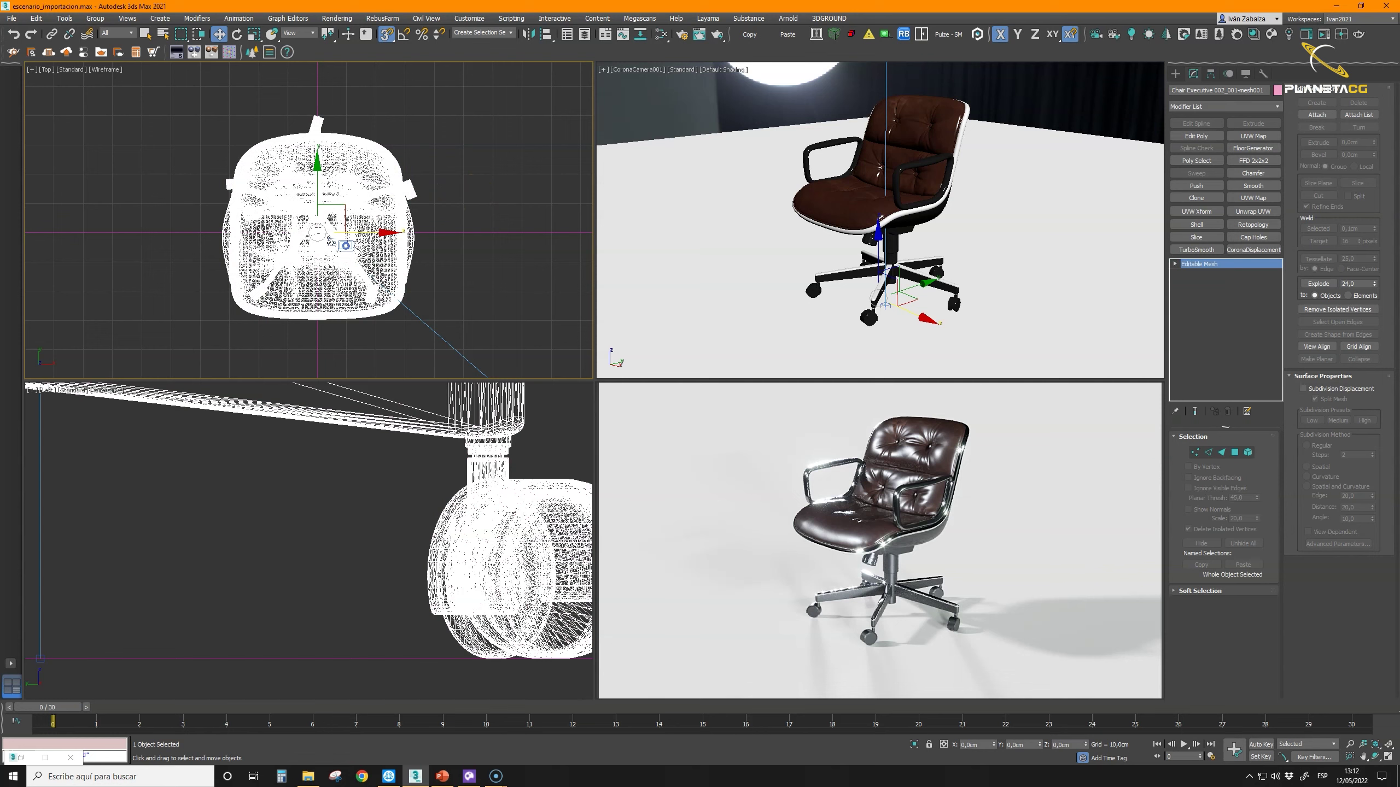
{"action": "left_click", "coordinate": [13, 35]}
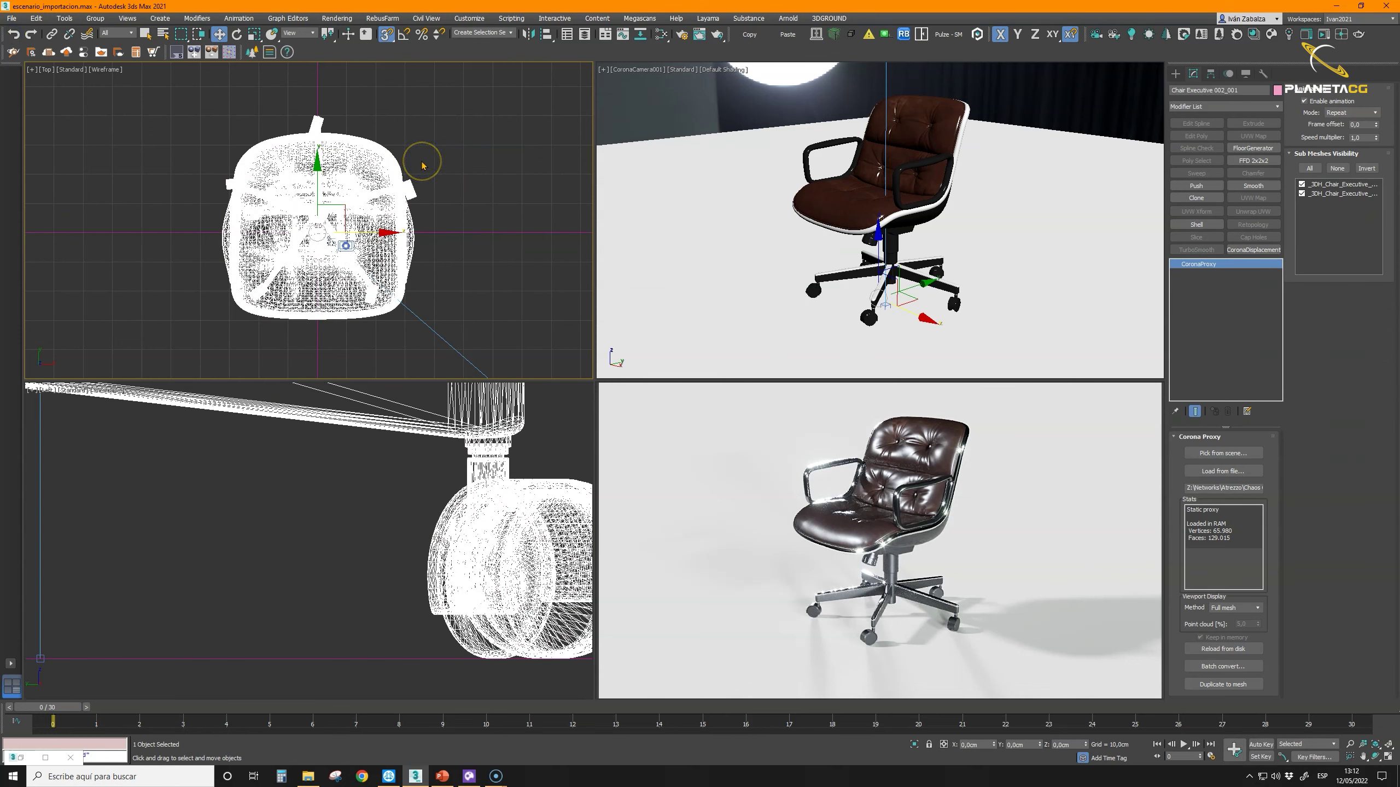
{"action": "left_click", "coordinate": [441, 167]}
{"action": "left_click", "coordinate": [416, 198]}
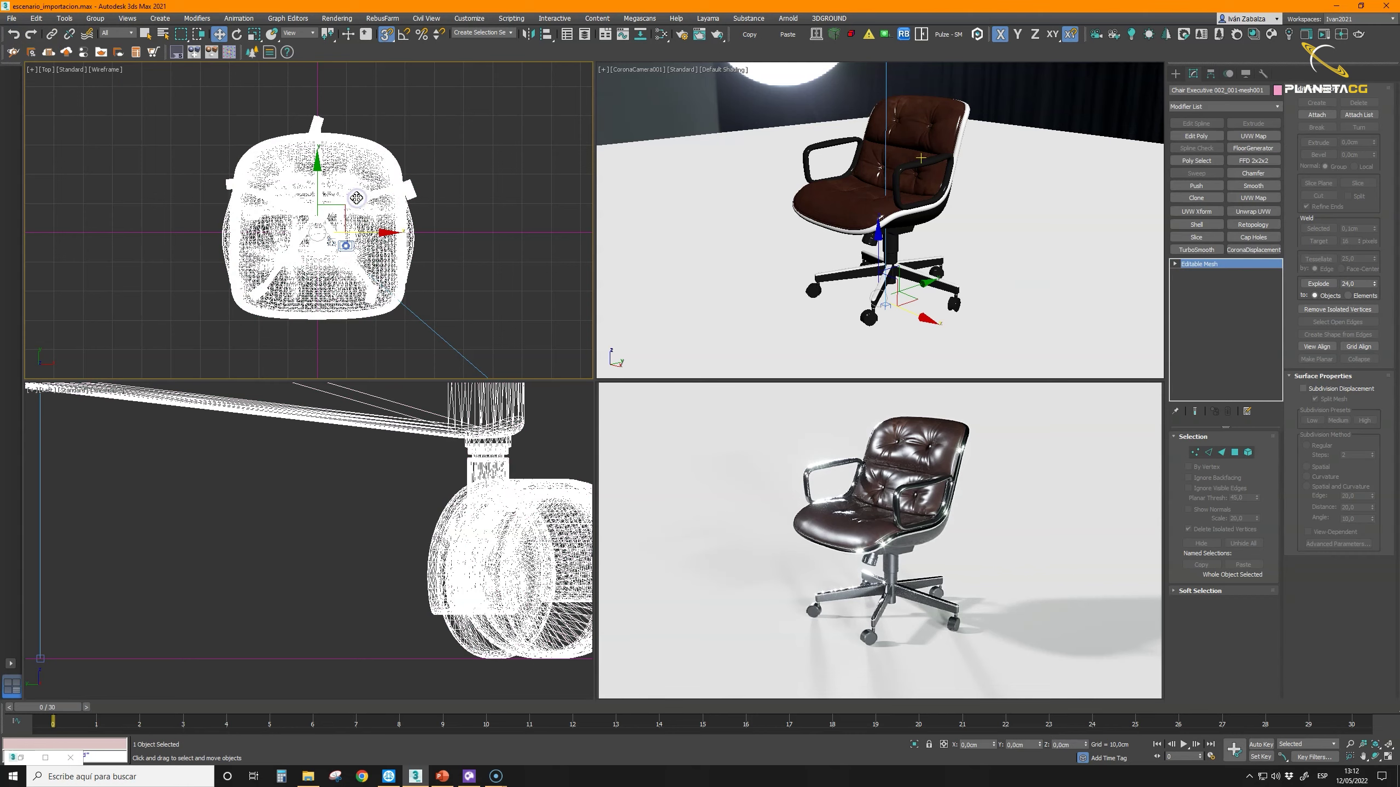
{"action": "left_click_drag", "start_coordinate": [364, 225], "coordinate": [110, 236], "text": "shift"}
{"action": "key", "text": "Delete"}
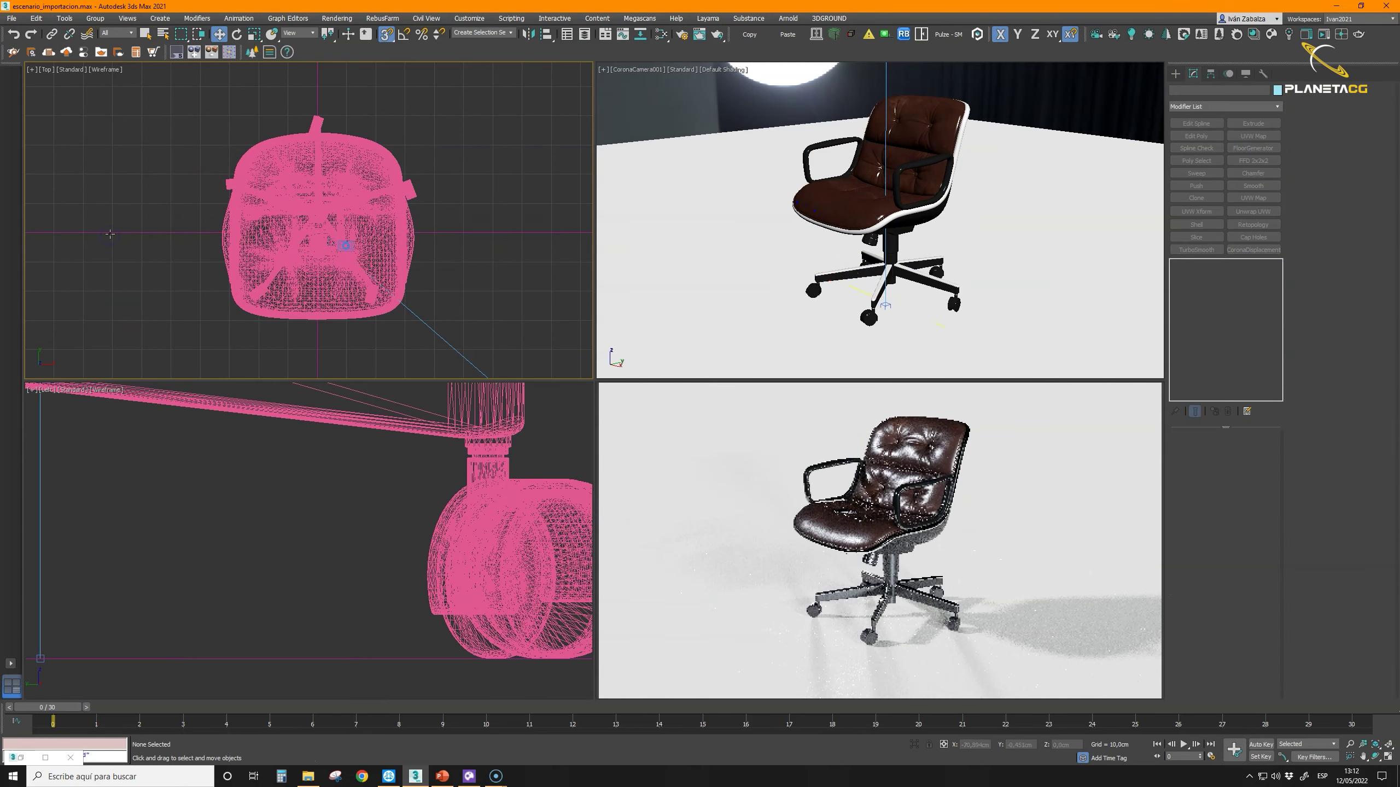
Step: Select the chair proxy and open the parameters of its Leather_mtl sub-material in the Slate Material Editor
{"action": "left_click", "coordinate": [358, 182]}
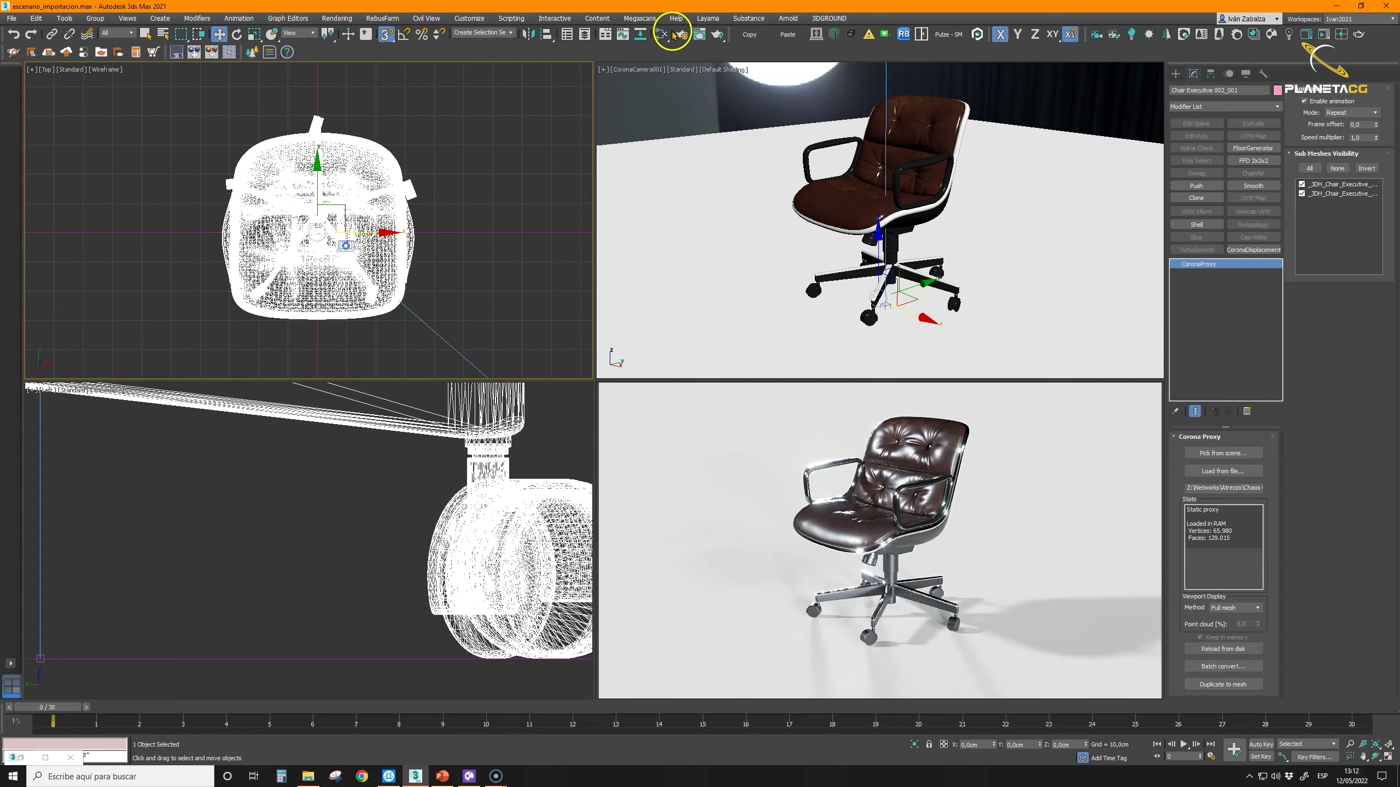
{"action": "scroll", "coordinate": [423, 450], "scroll_direction": "down", "scroll_amount": 5}
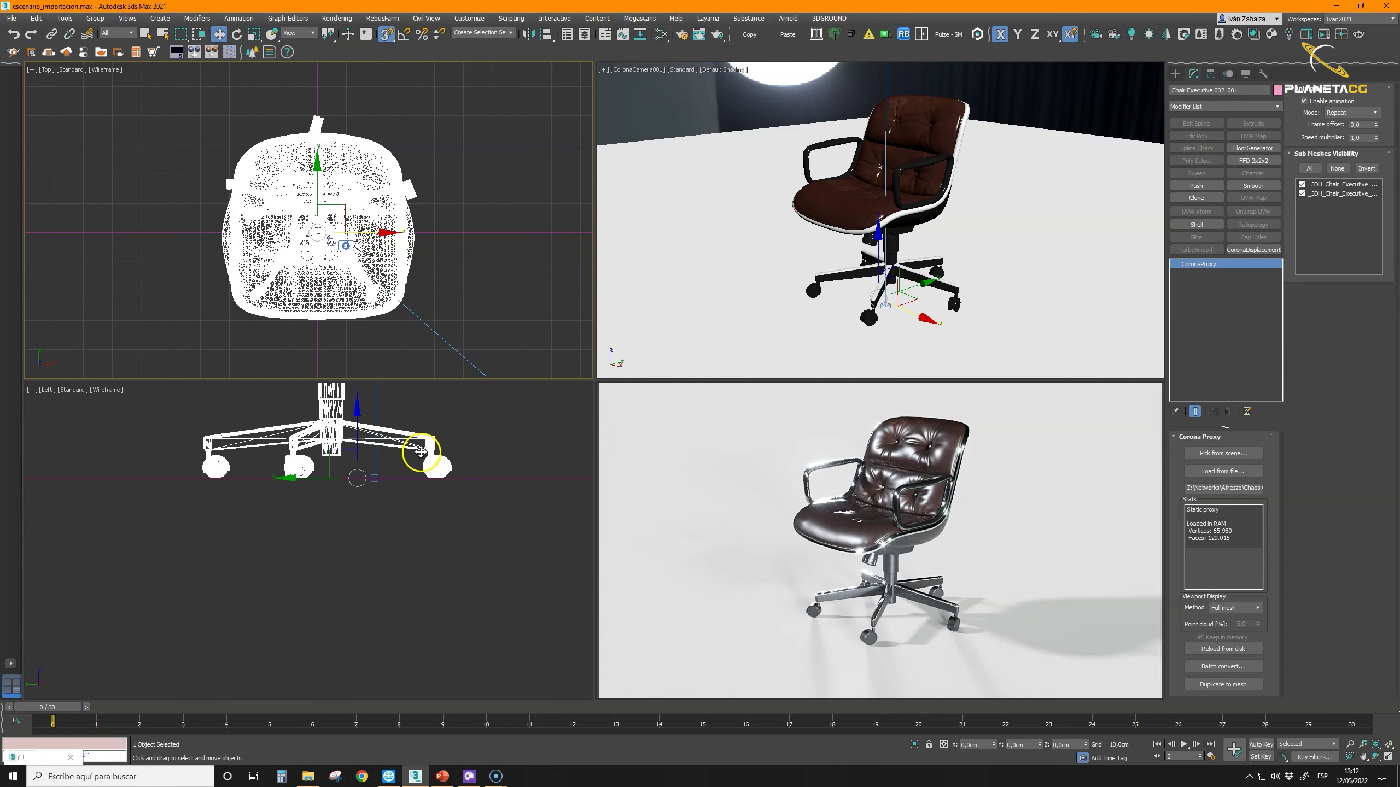
{"action": "left_click", "coordinate": [423, 433]}
{"action": "scroll", "coordinate": [427, 497], "scroll_direction": "up", "scroll_amount": 4}
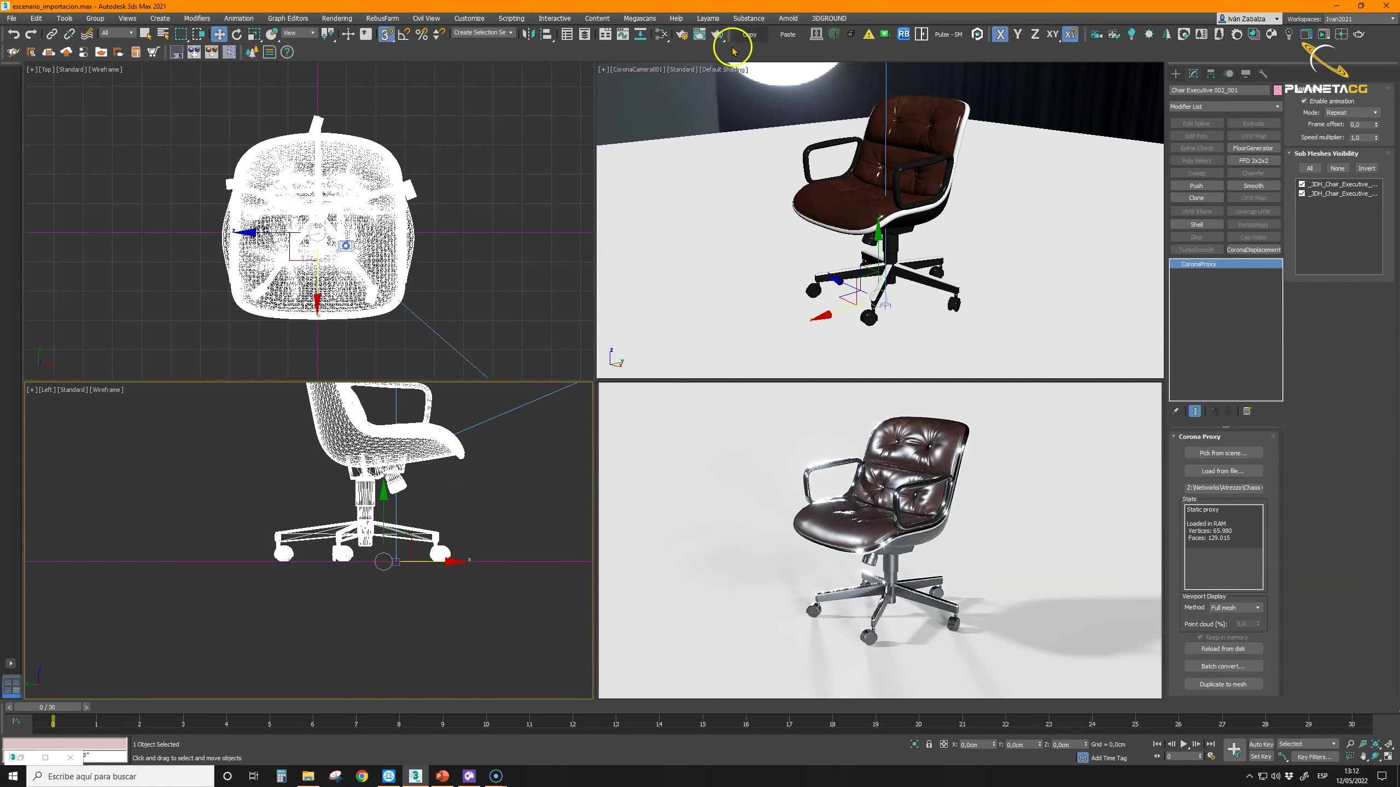
{"action": "left_click", "coordinate": [661, 35]}
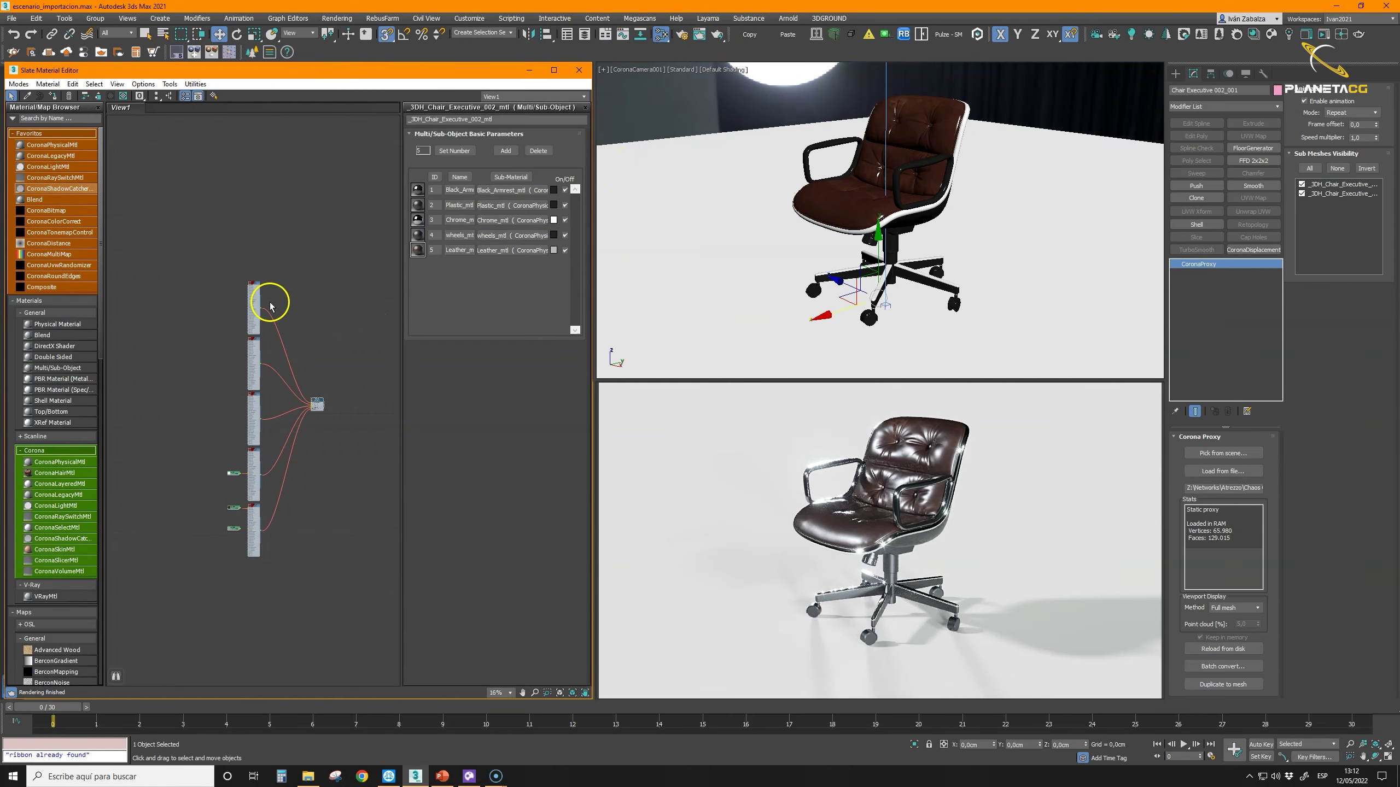
{"action": "scroll", "coordinate": [274, 302], "scroll_direction": "up", "scroll_amount": 5}
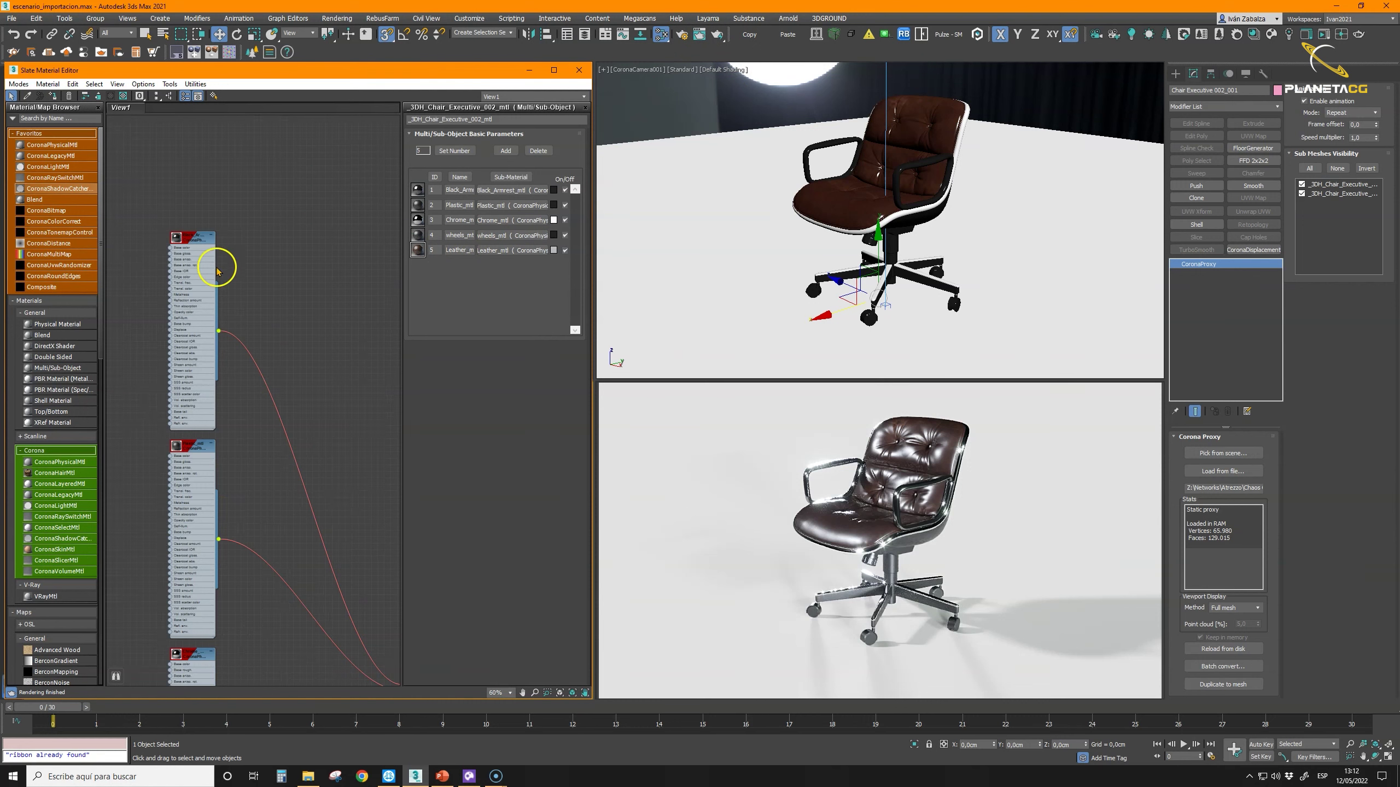
{"action": "scroll", "coordinate": [225, 286], "scroll_direction": "down", "scroll_amount": 2}
{"action": "scroll", "coordinate": [242, 404], "scroll_direction": "up", "scroll_amount": 2}
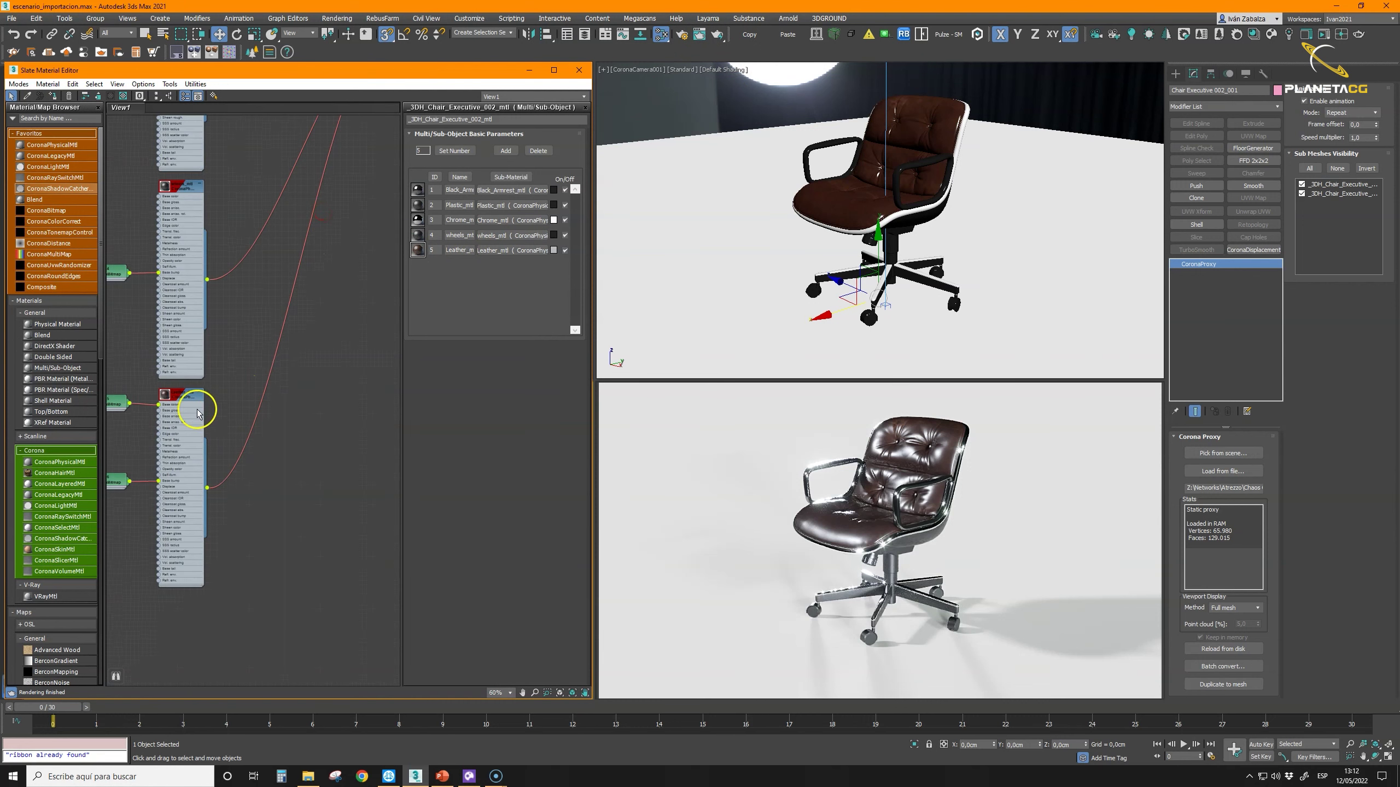
{"action": "double_click", "coordinate": [172, 396]}
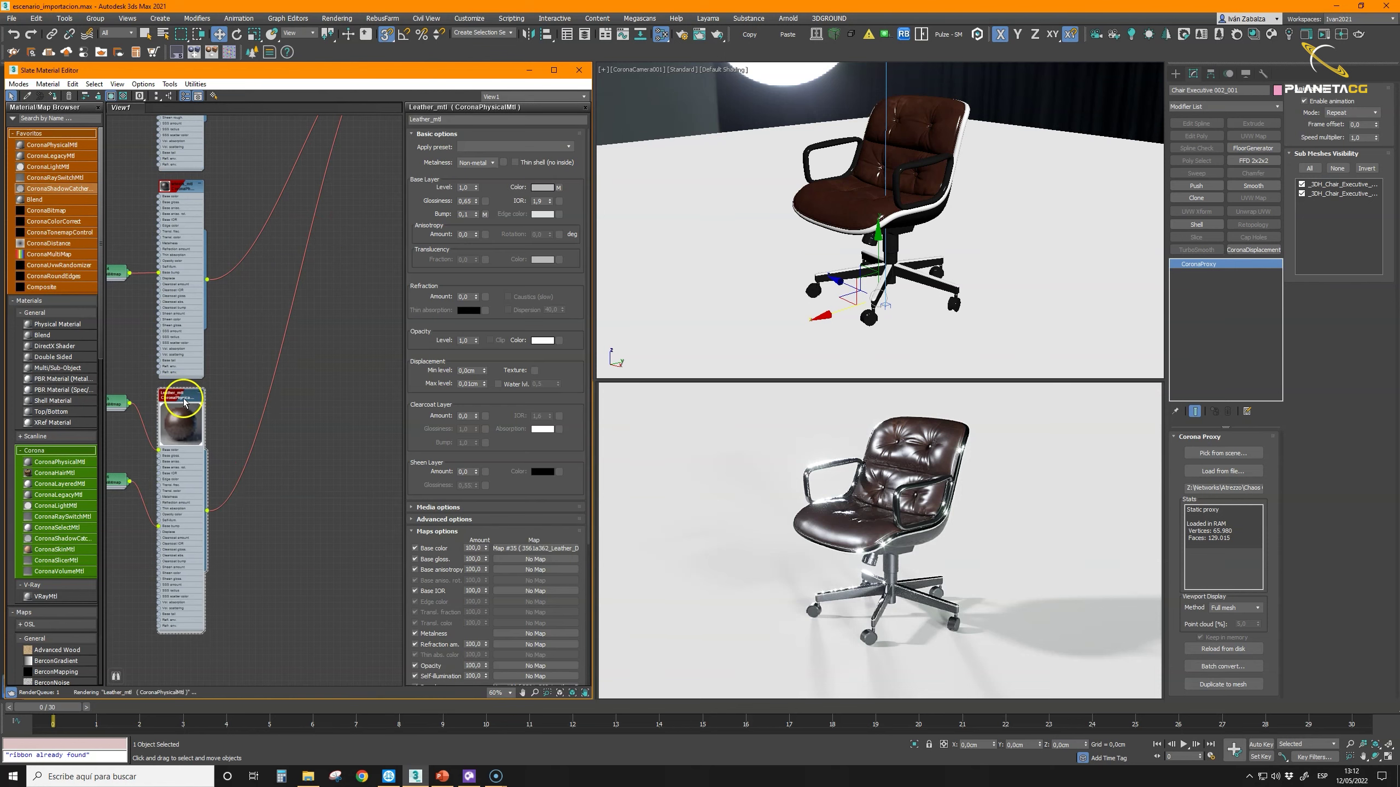
Step: Examine the Leather_mtl node's preview and the bitmaps connected to its base color and base bump
{"action": "middle_click_drag", "start_coordinate": [111, 485], "coordinate": [203, 397]}
{"action": "left_click_drag", "start_coordinate": [201, 439], "coordinate": [189, 479]}
{"action": "left_click_drag", "start_coordinate": [212, 323], "coordinate": [202, 387]}
{"action": "scroll", "coordinate": [300, 335], "scroll_direction": "up", "scroll_amount": 5}
{"action": "scroll", "coordinate": [300, 331], "scroll_direction": "down", "scroll_amount": 4}
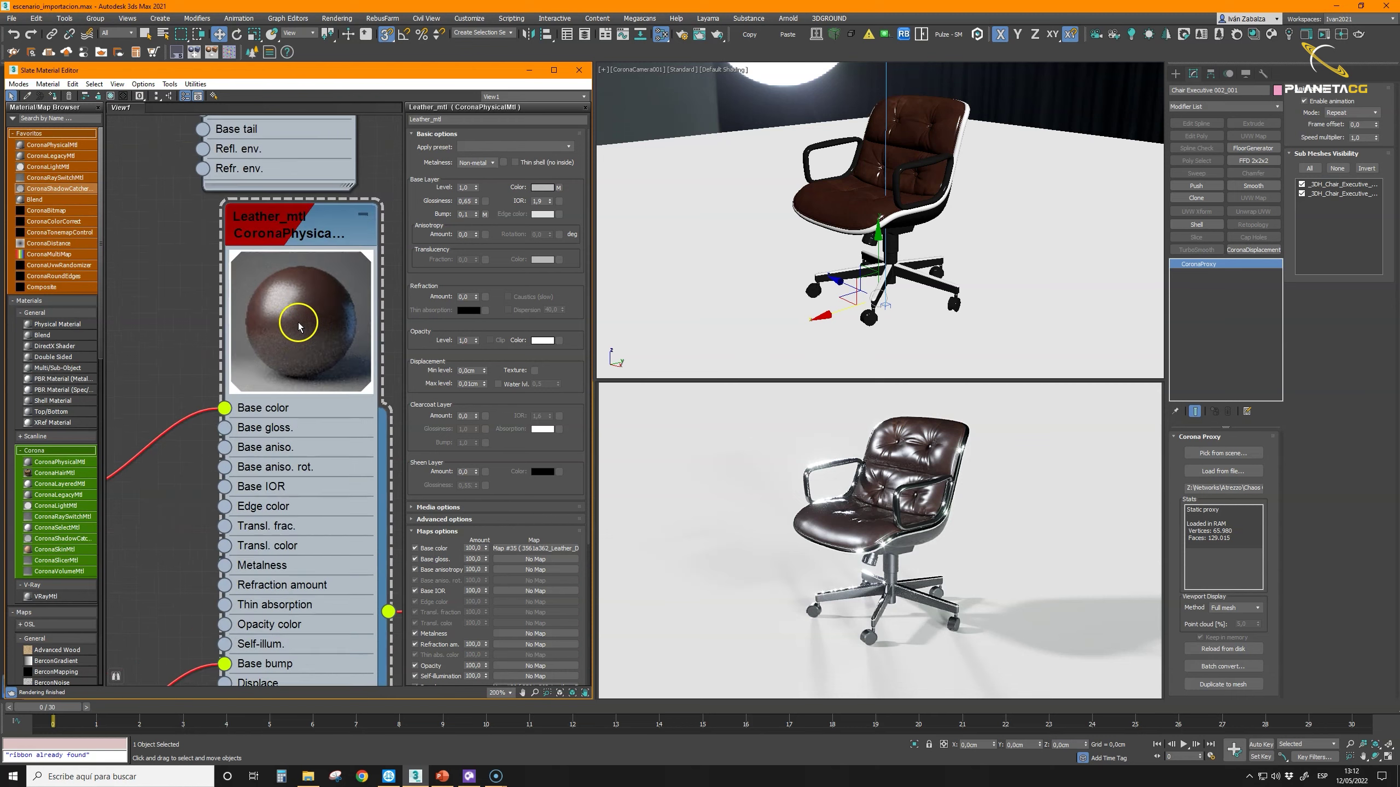
{"action": "left_click_drag", "start_coordinate": [307, 286], "coordinate": [297, 286]}
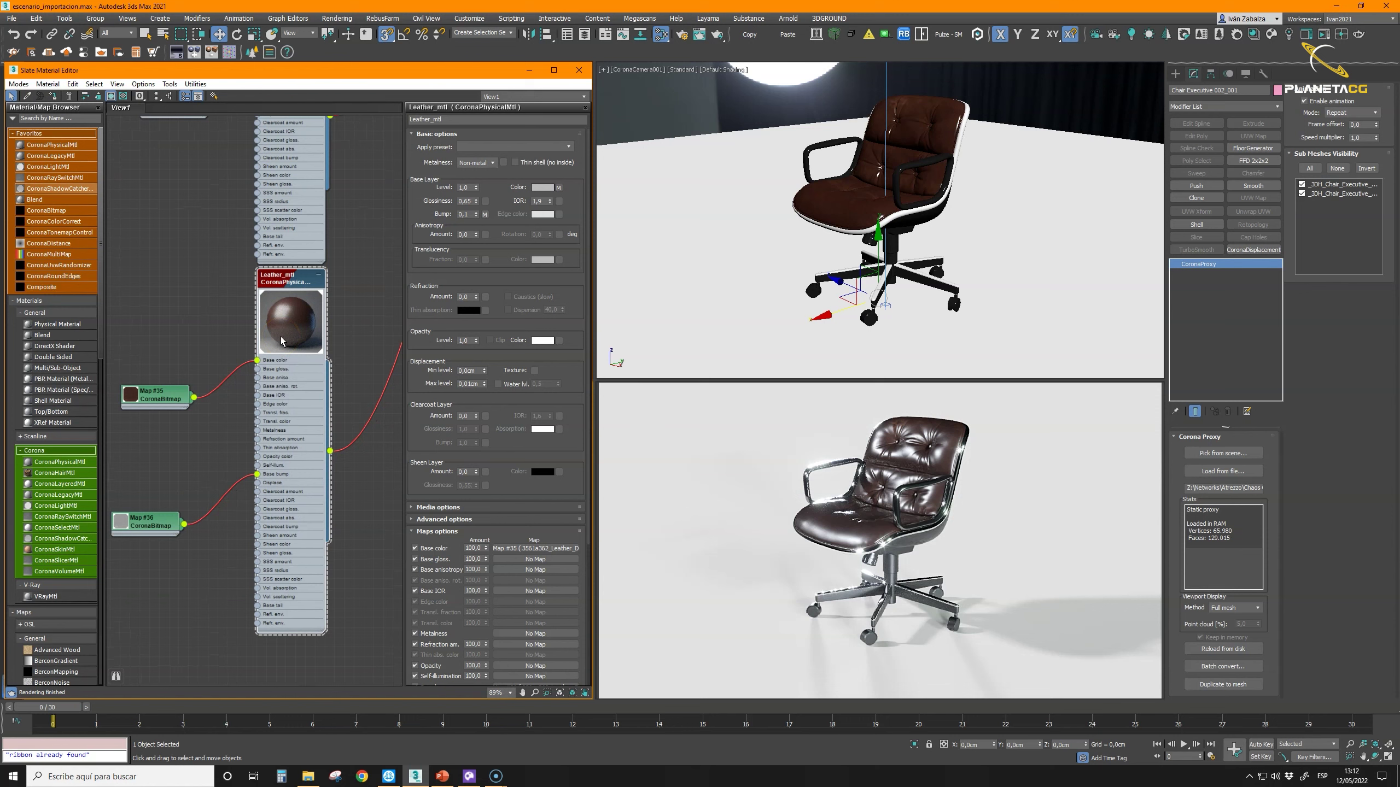
Step: Minimize the Slate Material Editor and apply an Edit Mesh modifier to the chair proxy
{"action": "left_click", "coordinate": [530, 70]}
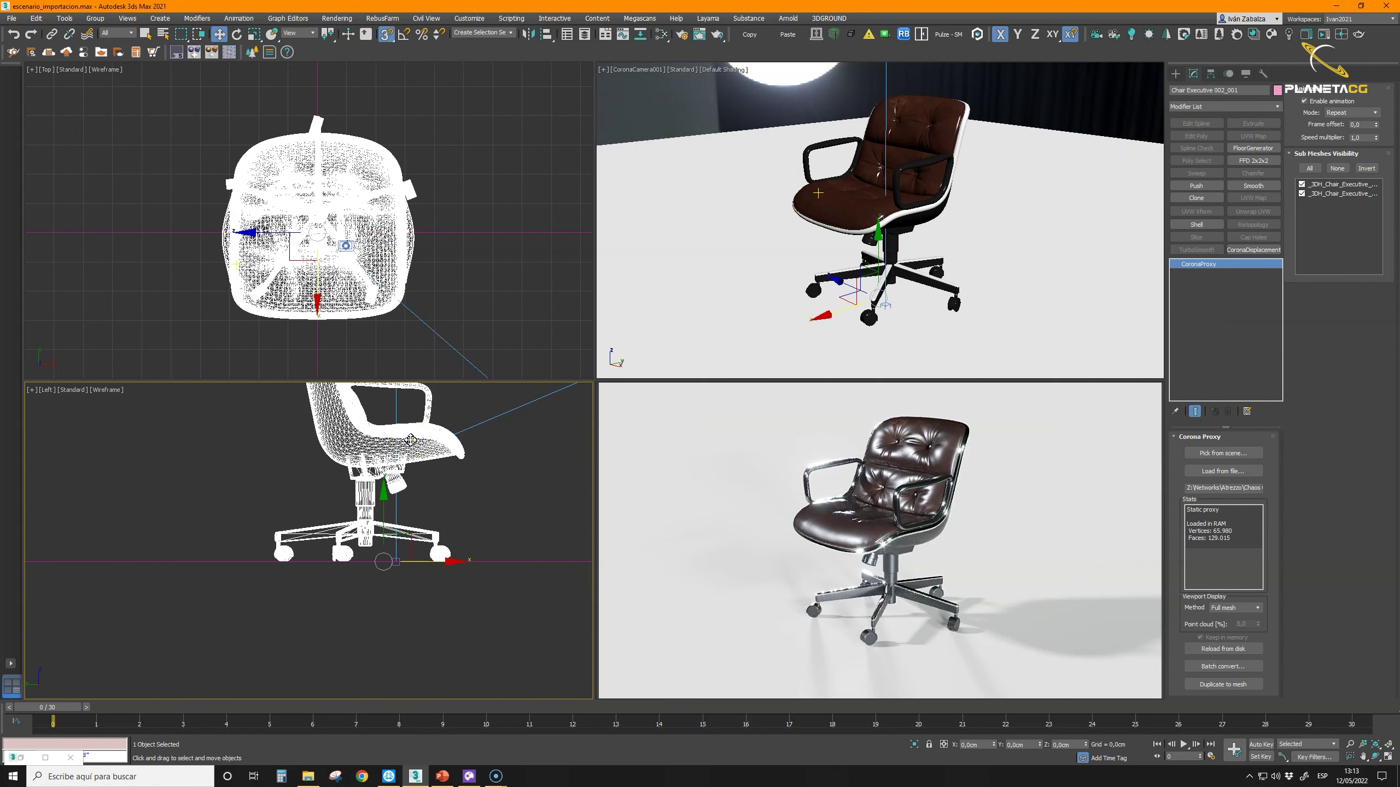
{"action": "key", "text": "x"}
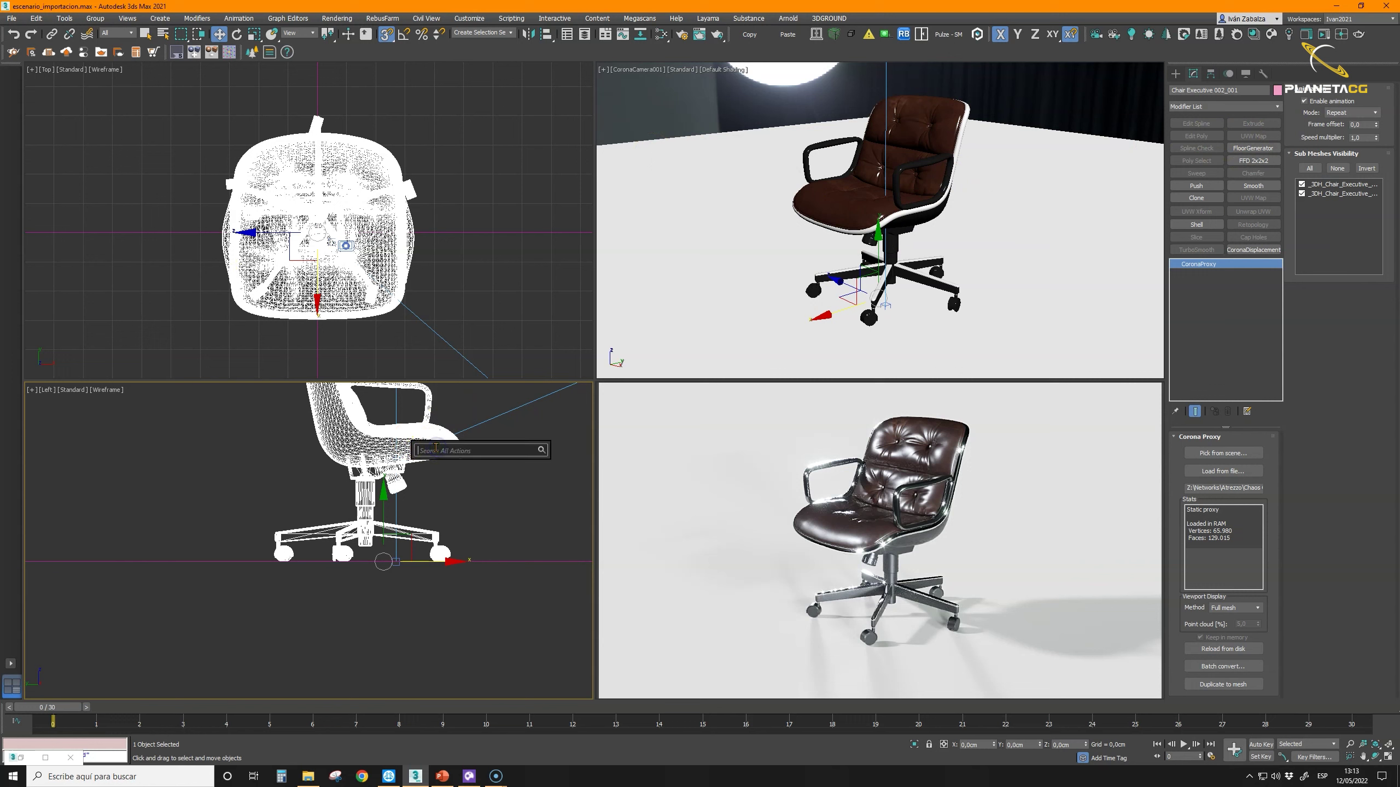
{"action": "type", "text": "edit"}
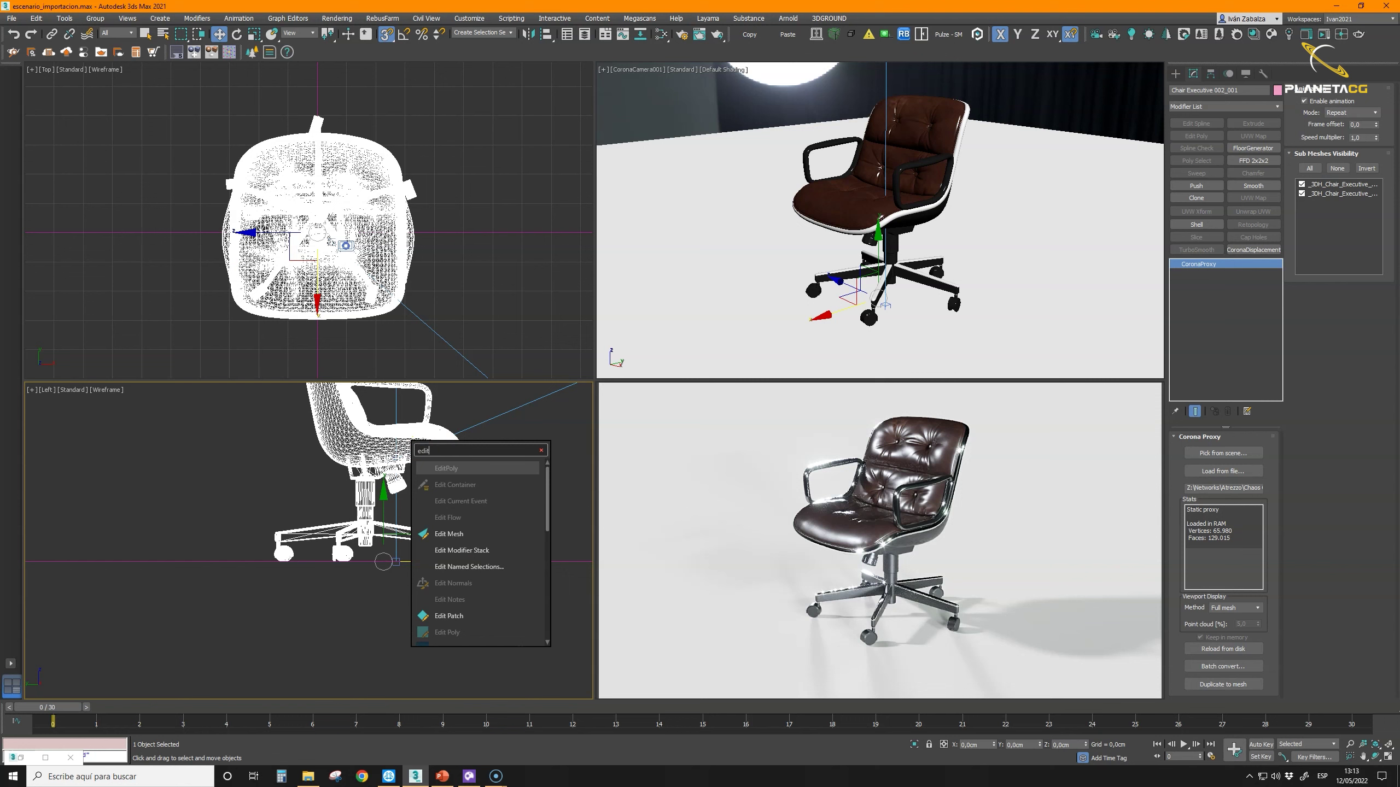
{"action": "left_click", "coordinate": [469, 535]}
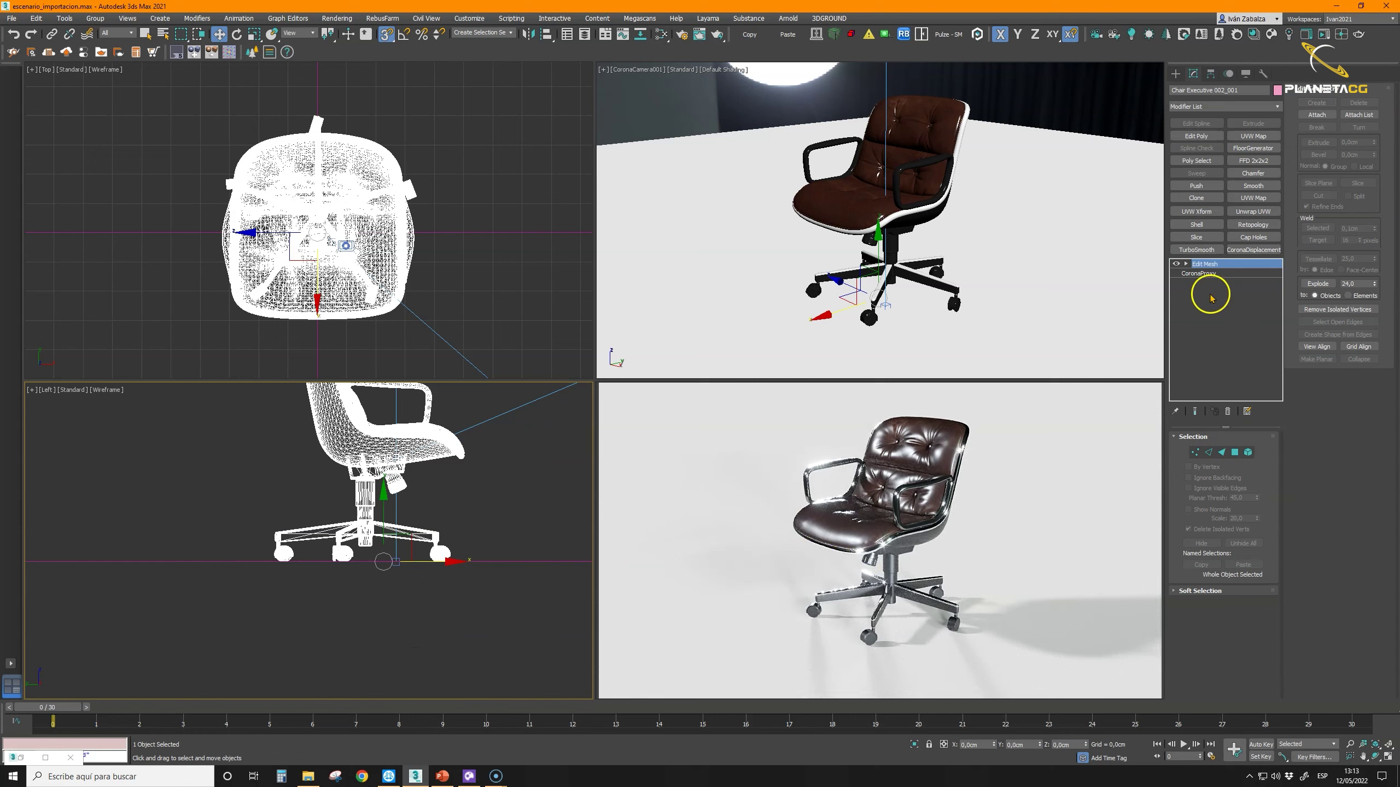
Step: Select the leather upholstery and a base leg alternately as mesh elements to compare their assigned material IDs
{"action": "left_click", "coordinate": [1248, 452]}
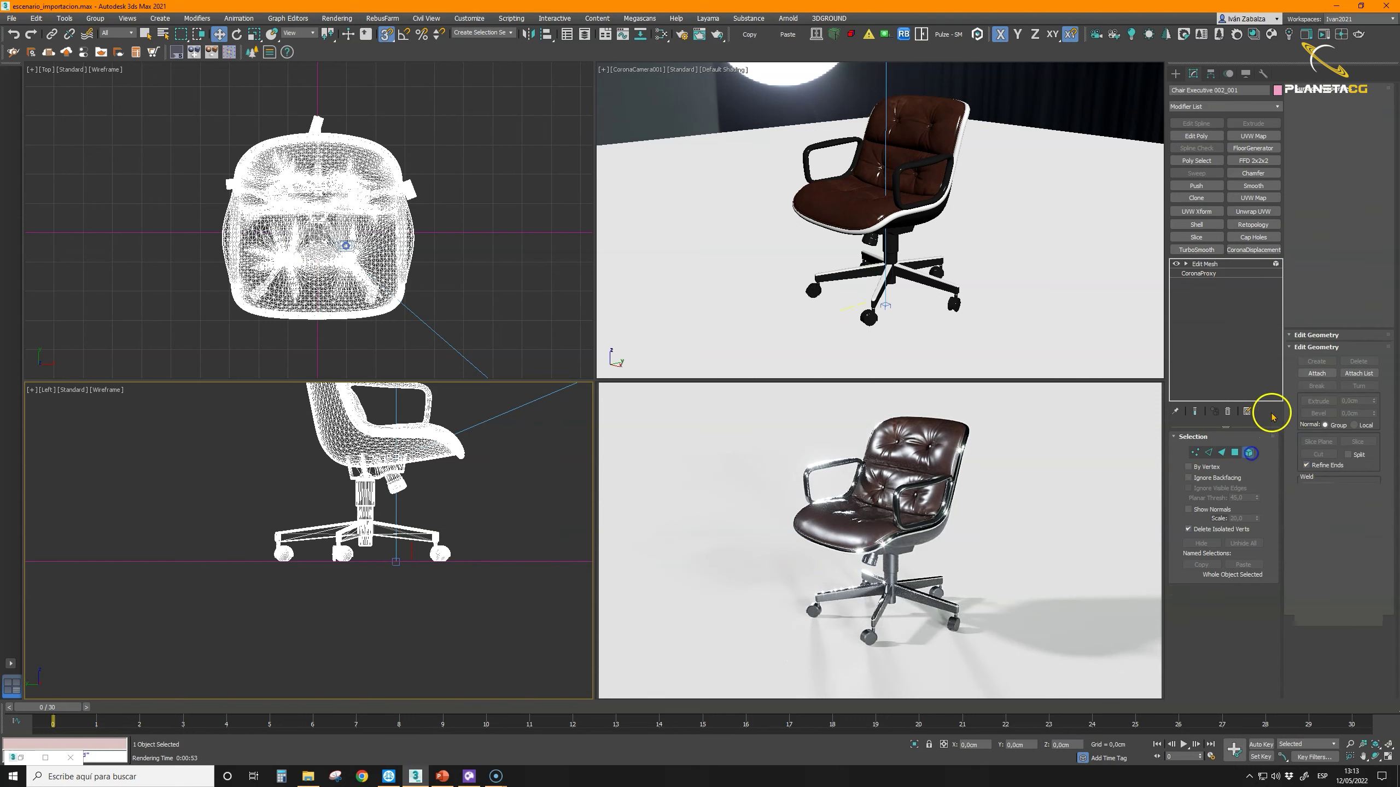
{"action": "left_click", "coordinate": [912, 131]}
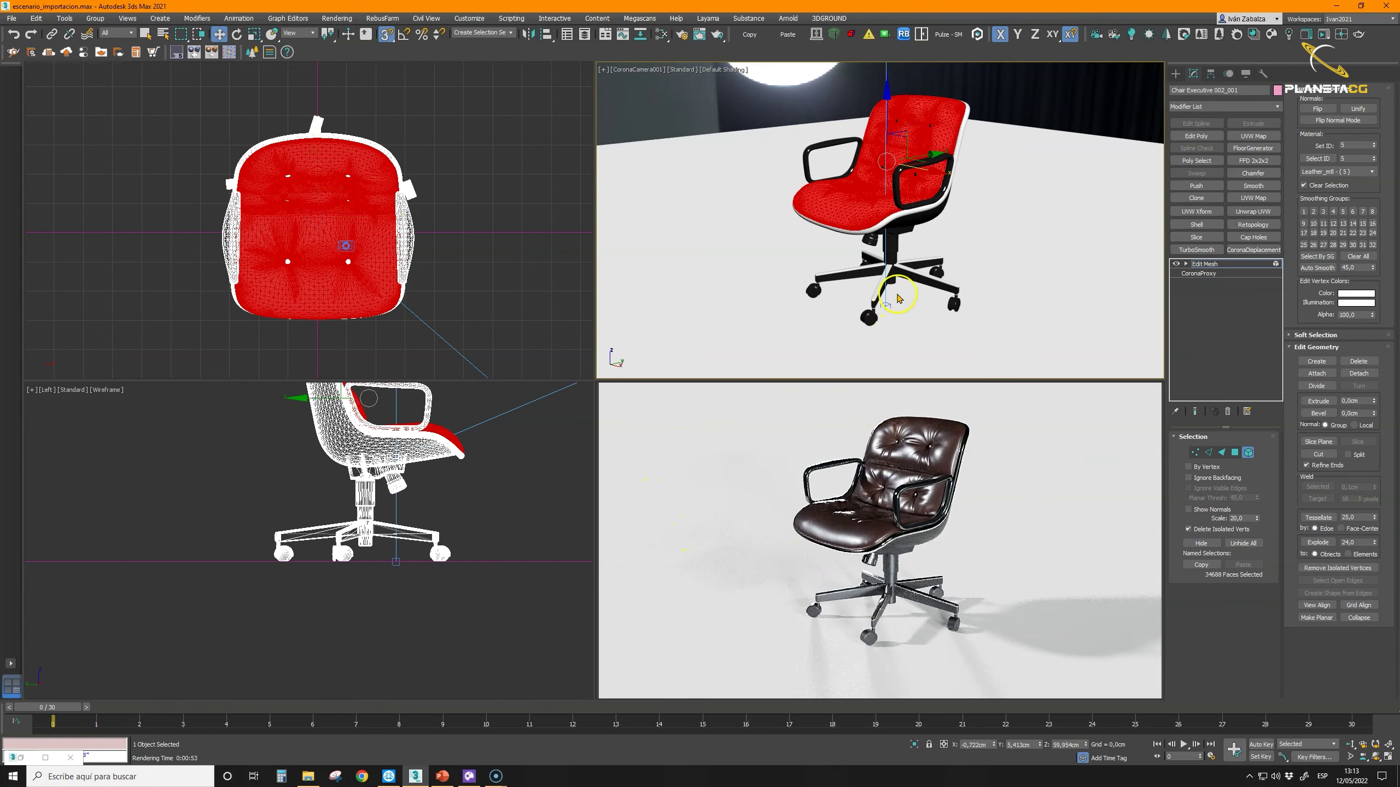
{"action": "left_click", "coordinate": [910, 276]}
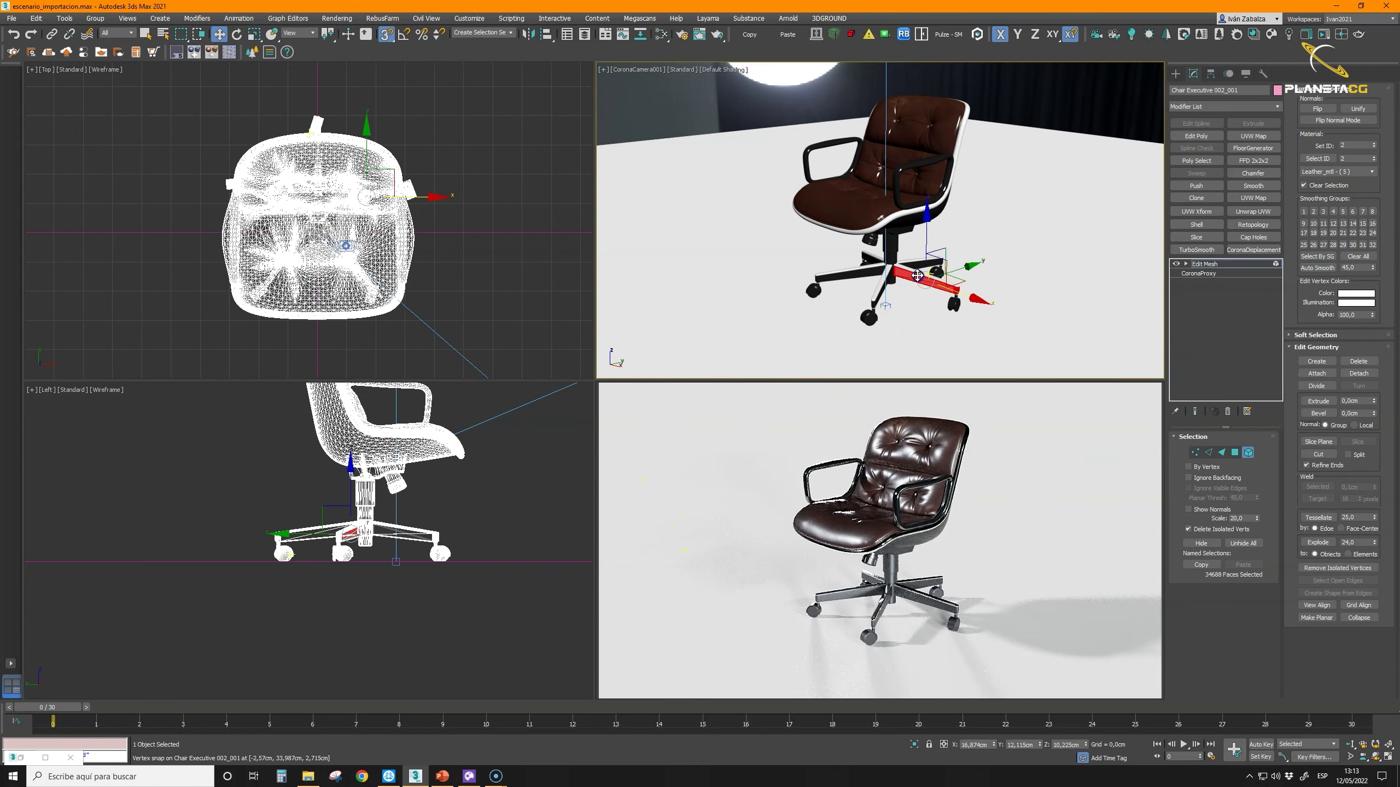
{"action": "left_click", "coordinate": [901, 126]}
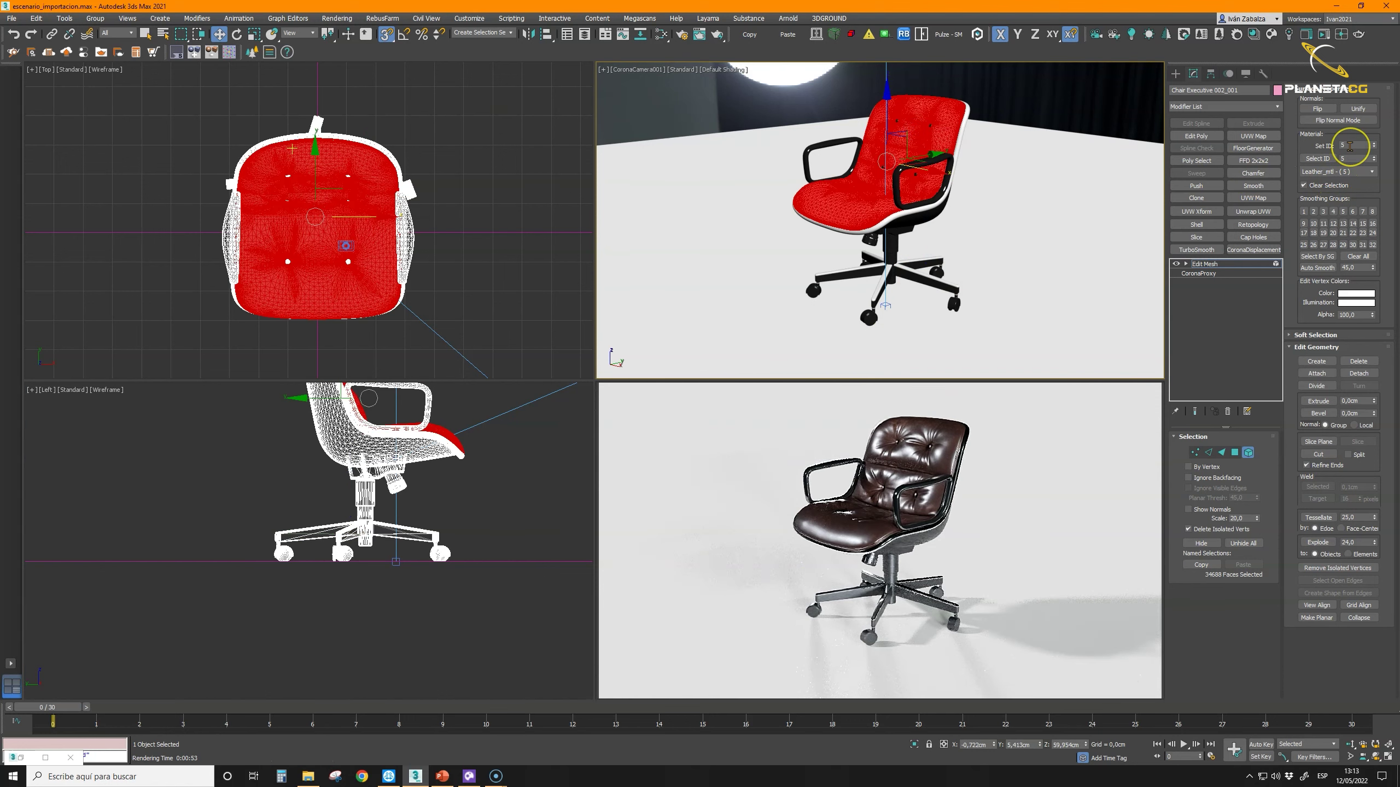
{"action": "left_click", "coordinate": [937, 284]}
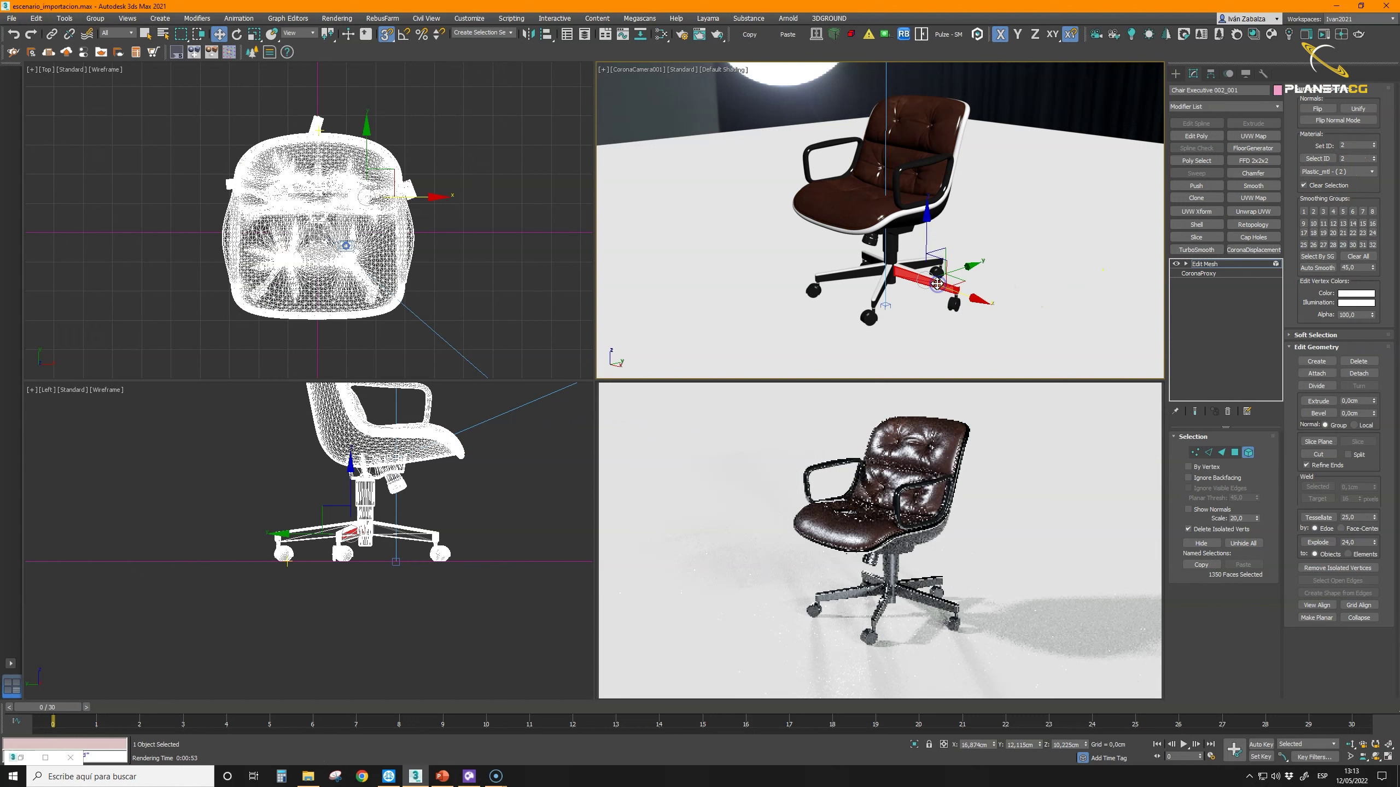
{"action": "left_click", "coordinate": [906, 126]}
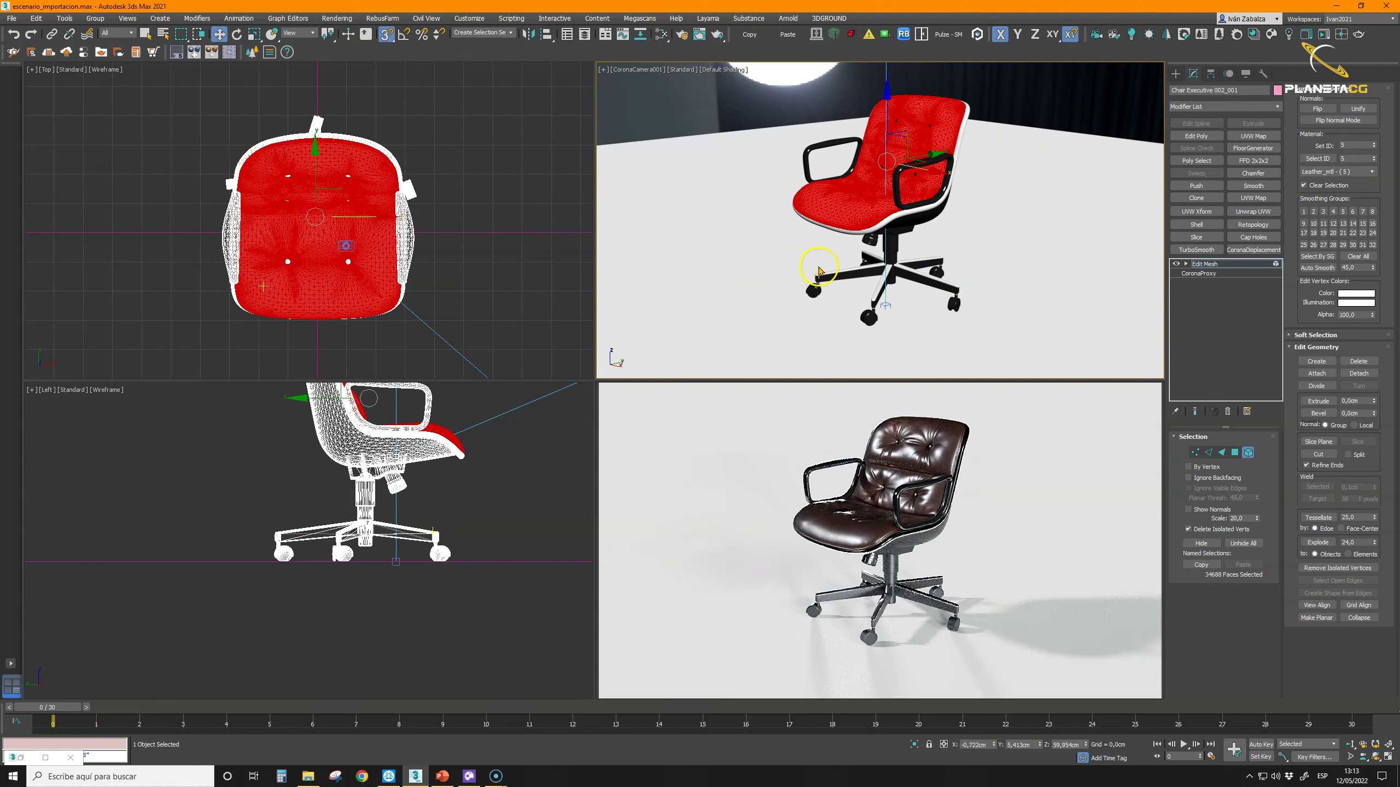
Step: Move the leather upholstery element off the chair, undo the move, and delete the Edit Mesh modifier
{"action": "left_click_drag", "start_coordinate": [919, 148], "coordinate": [716, 210]}
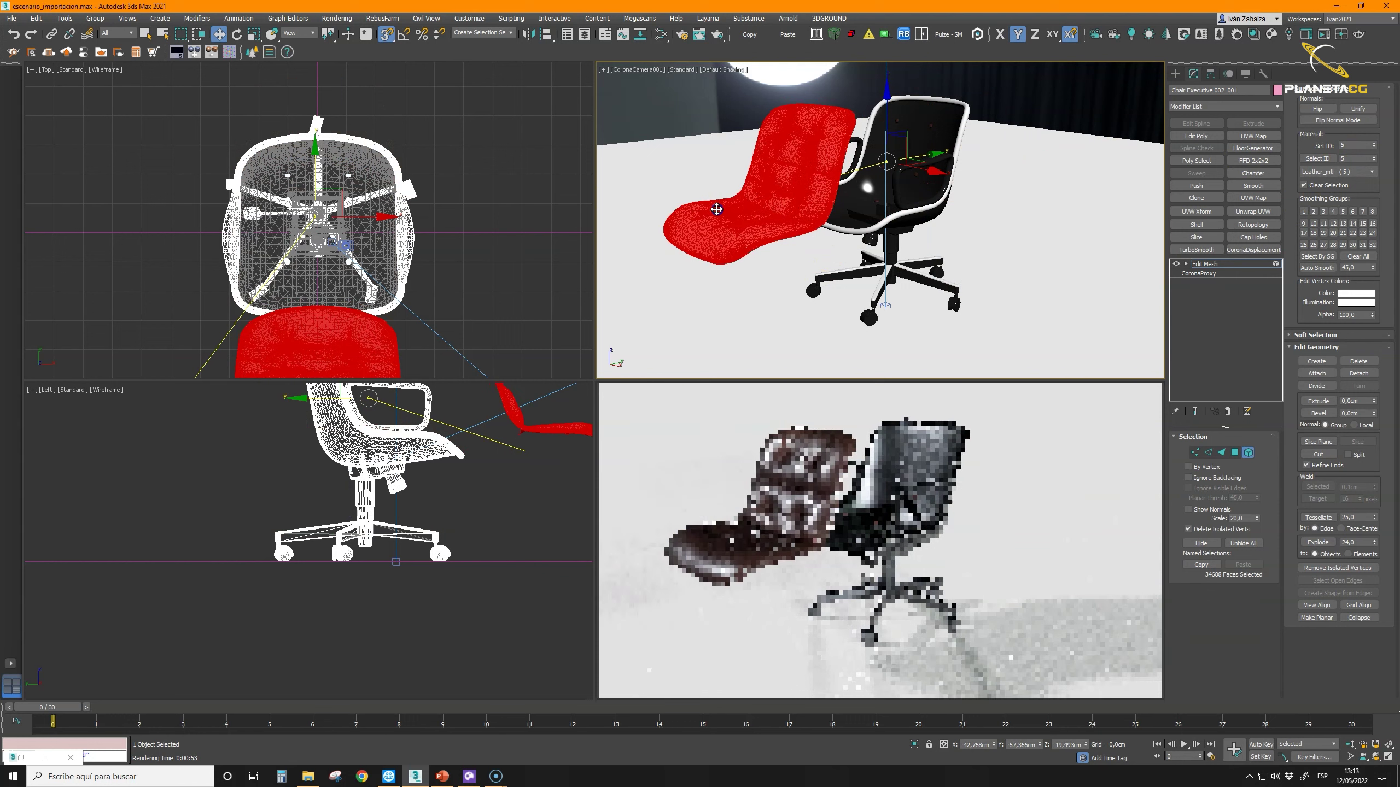
{"action": "left_click", "coordinate": [13, 35]}
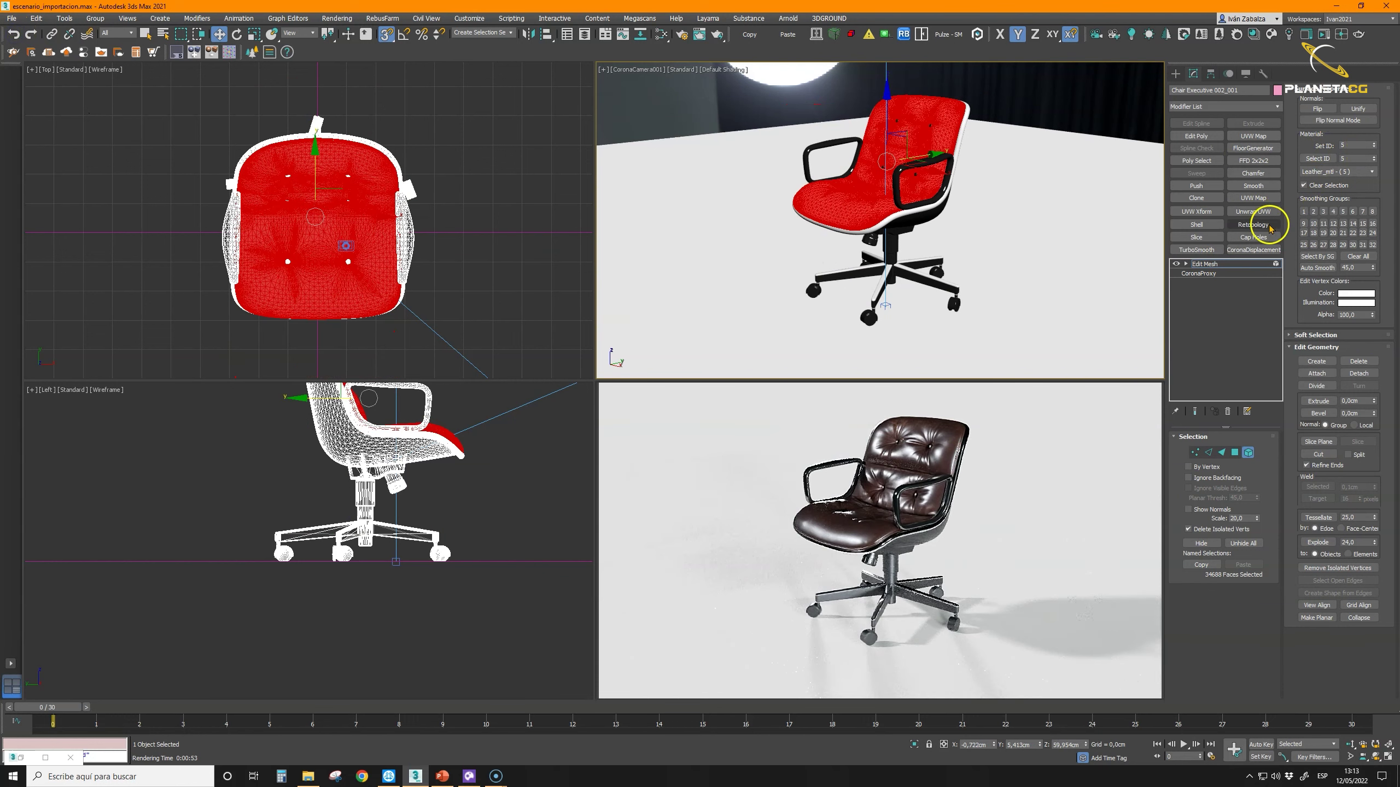
{"action": "left_click", "coordinate": [1221, 266]}
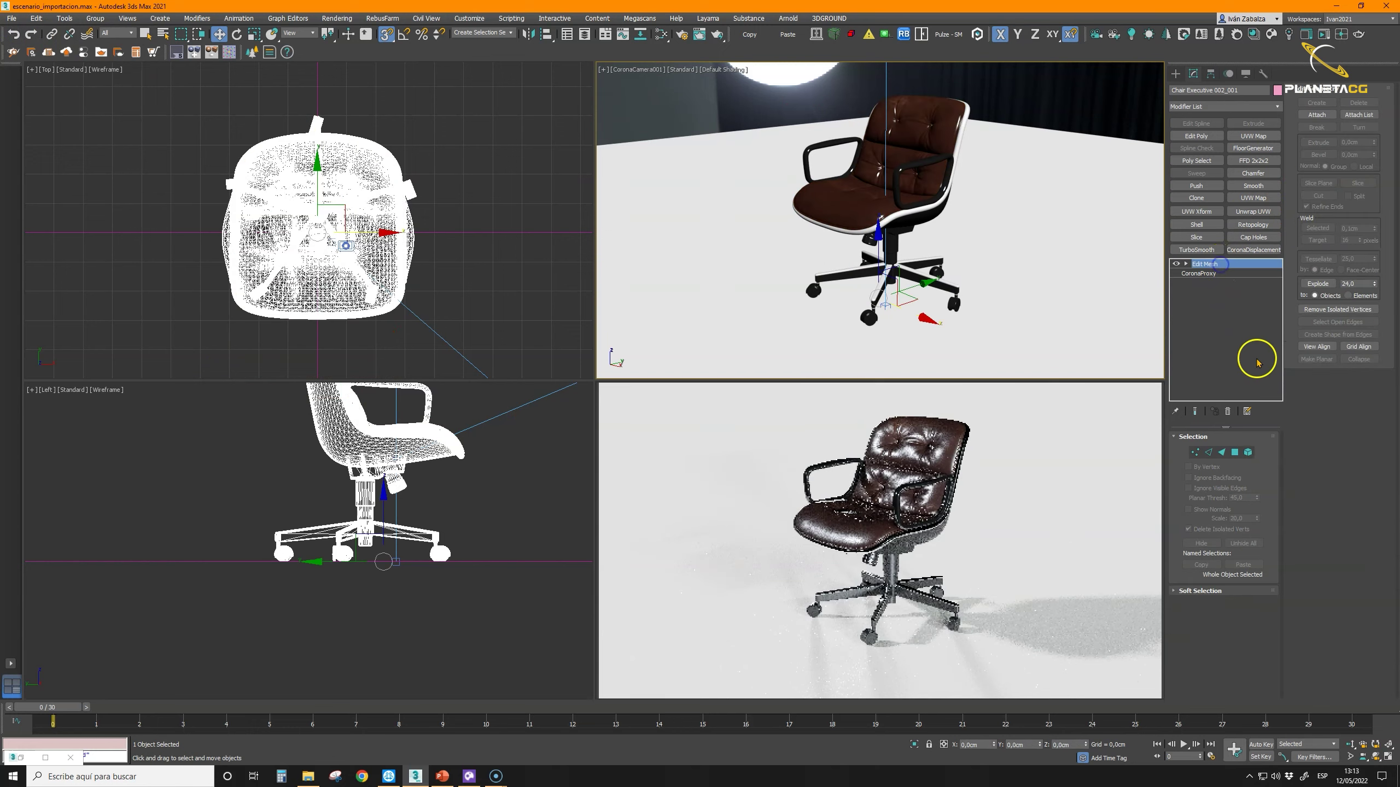
{"action": "left_click", "coordinate": [1227, 412]}
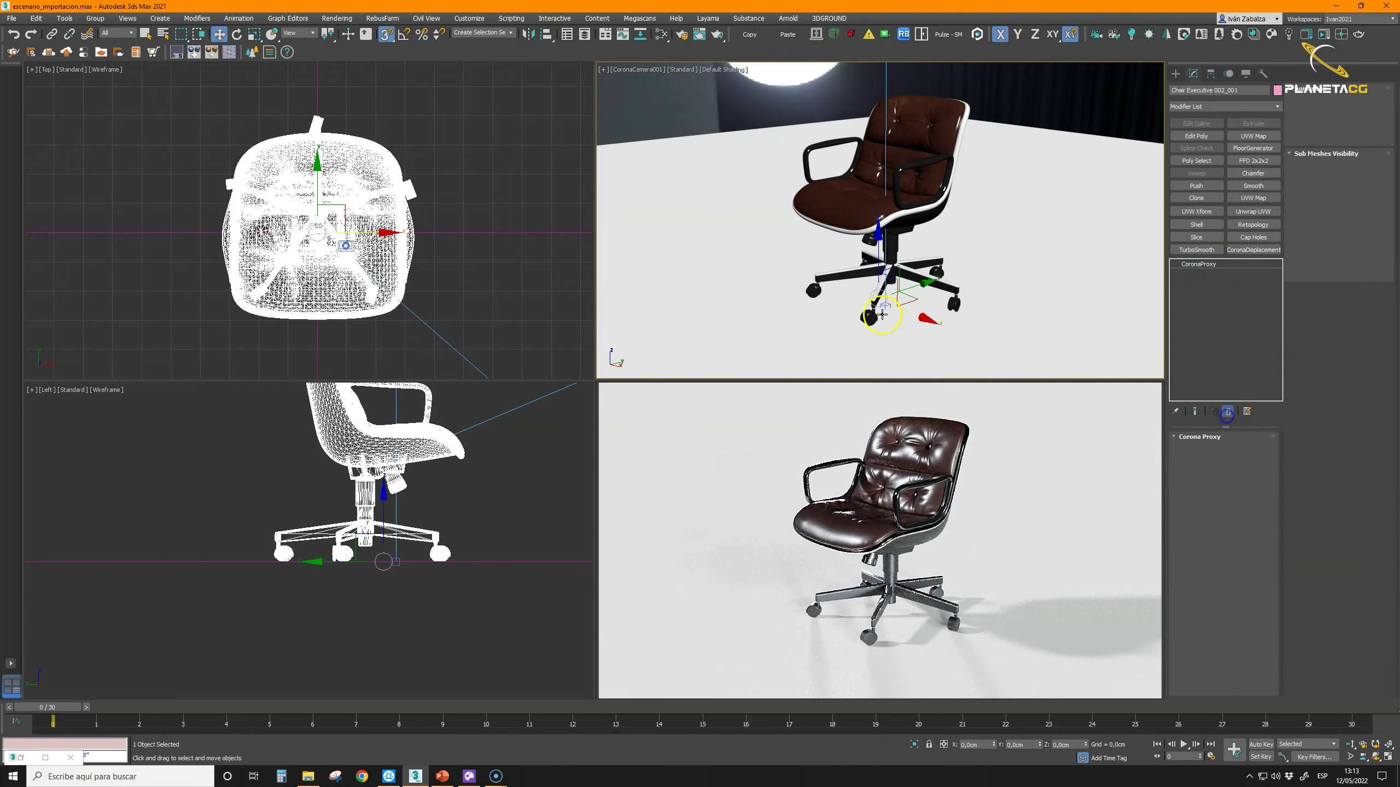
Step: Dolly the camera in close to the leather seat and reopen the Slate Material Editor at Leather_mtl's map options
{"action": "left_click", "coordinate": [1350, 744]}
{"action": "mouse_move", "coordinate": [883, 202]}
{"action": "left_mouse_down"}
{"action": "mouse_move", "coordinate": [872, 167]}
{"action": "mouse_move", "coordinate": [869, 225]}
{"action": "left_mouse_up"}
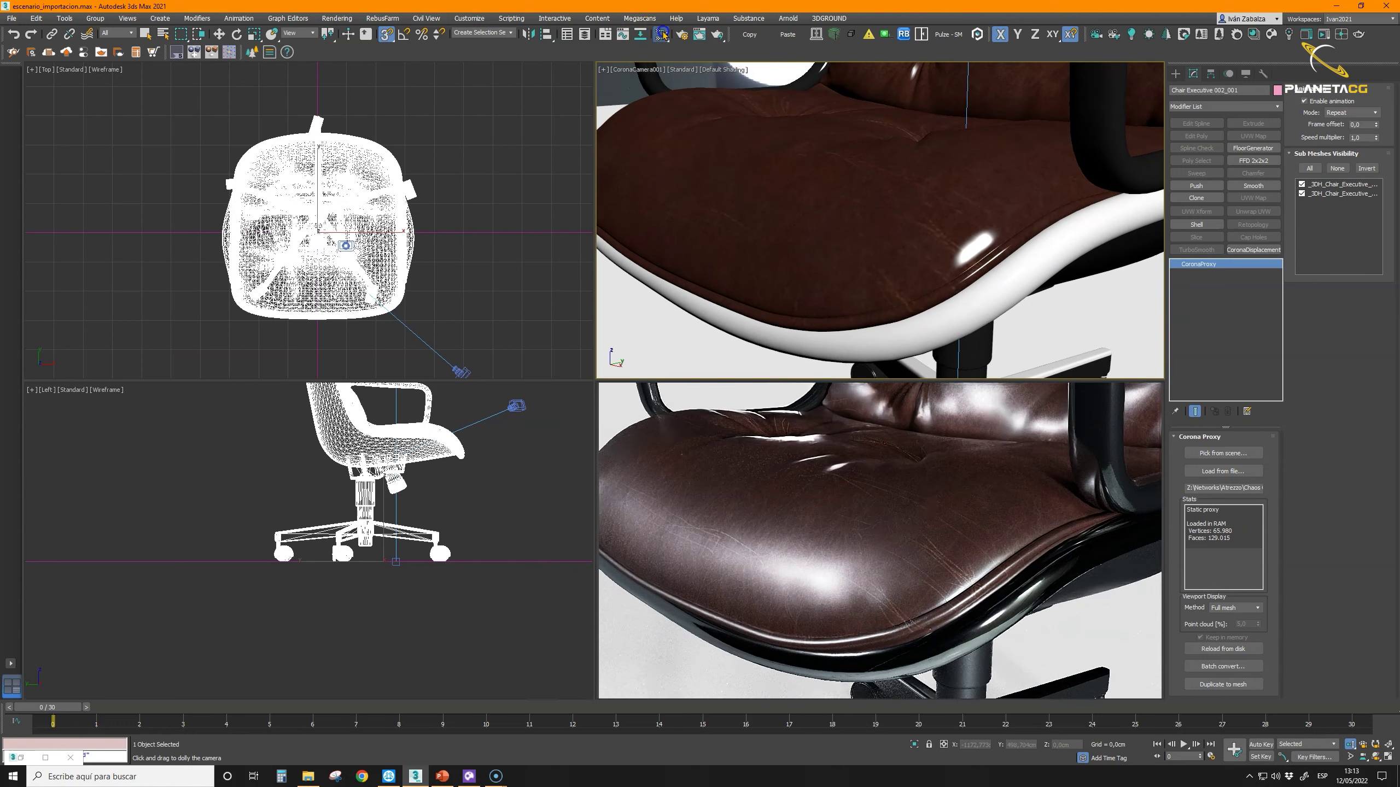
{"action": "left_click", "coordinate": [663, 34]}
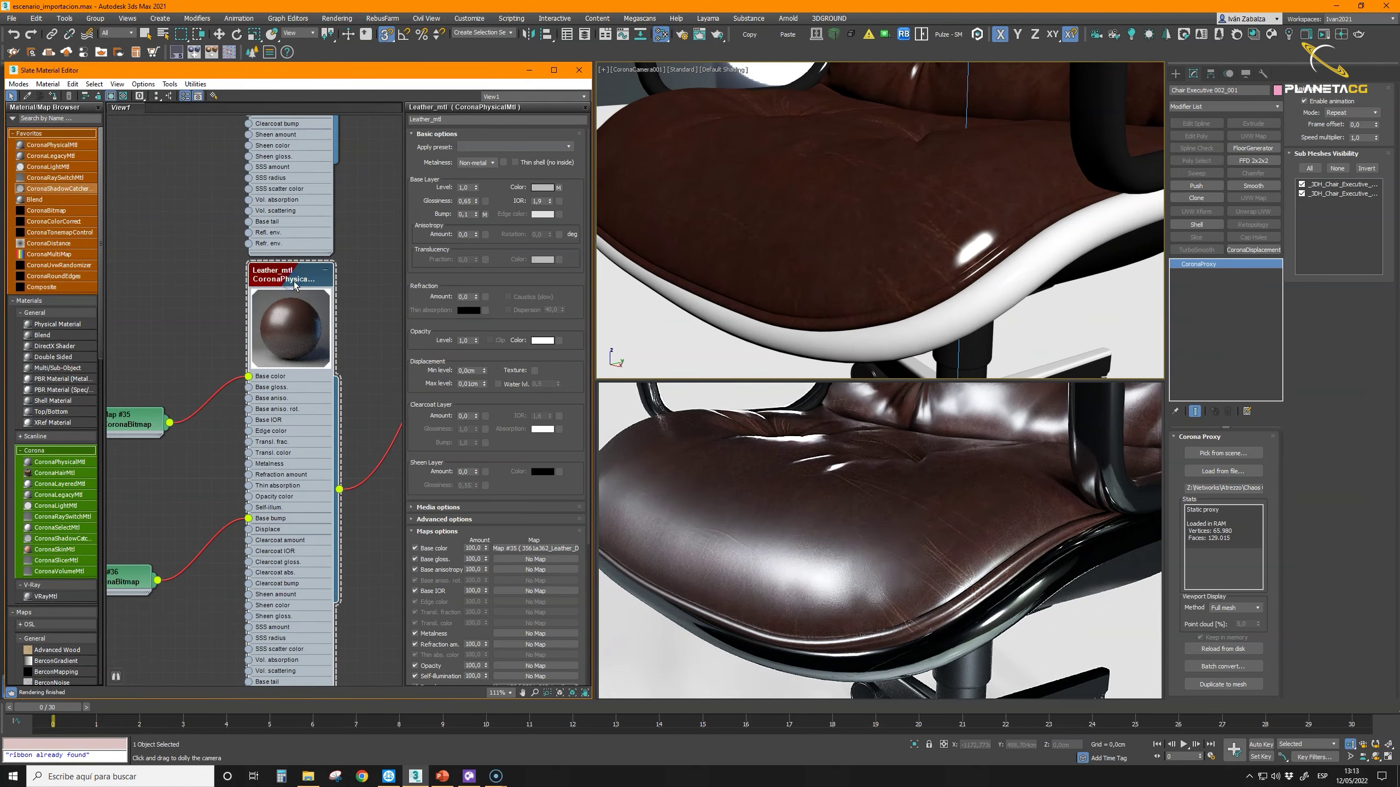
{"action": "scroll", "coordinate": [295, 285], "scroll_direction": "down", "scroll_amount": 8}
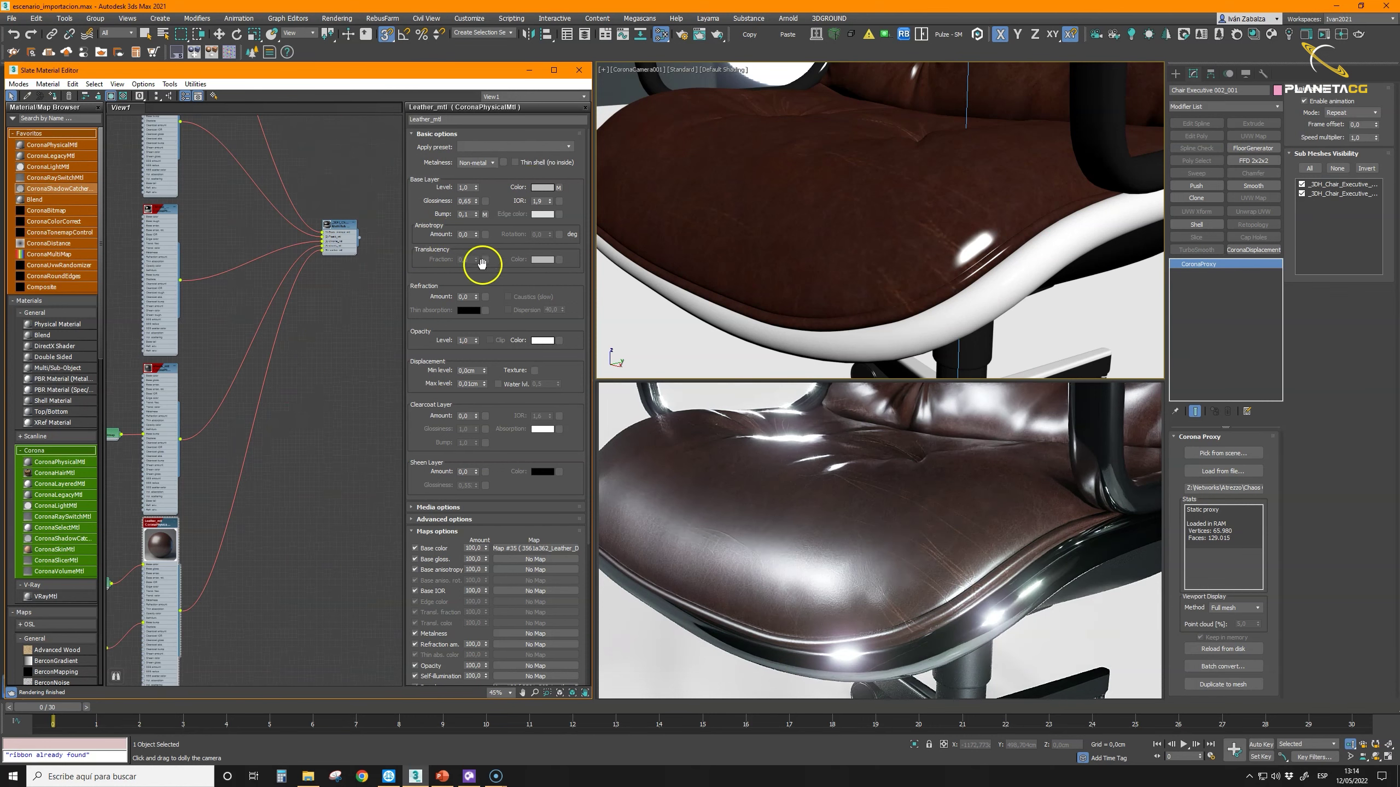
{"action": "left_click_drag", "start_coordinate": [577, 392], "coordinate": [572, 263]}
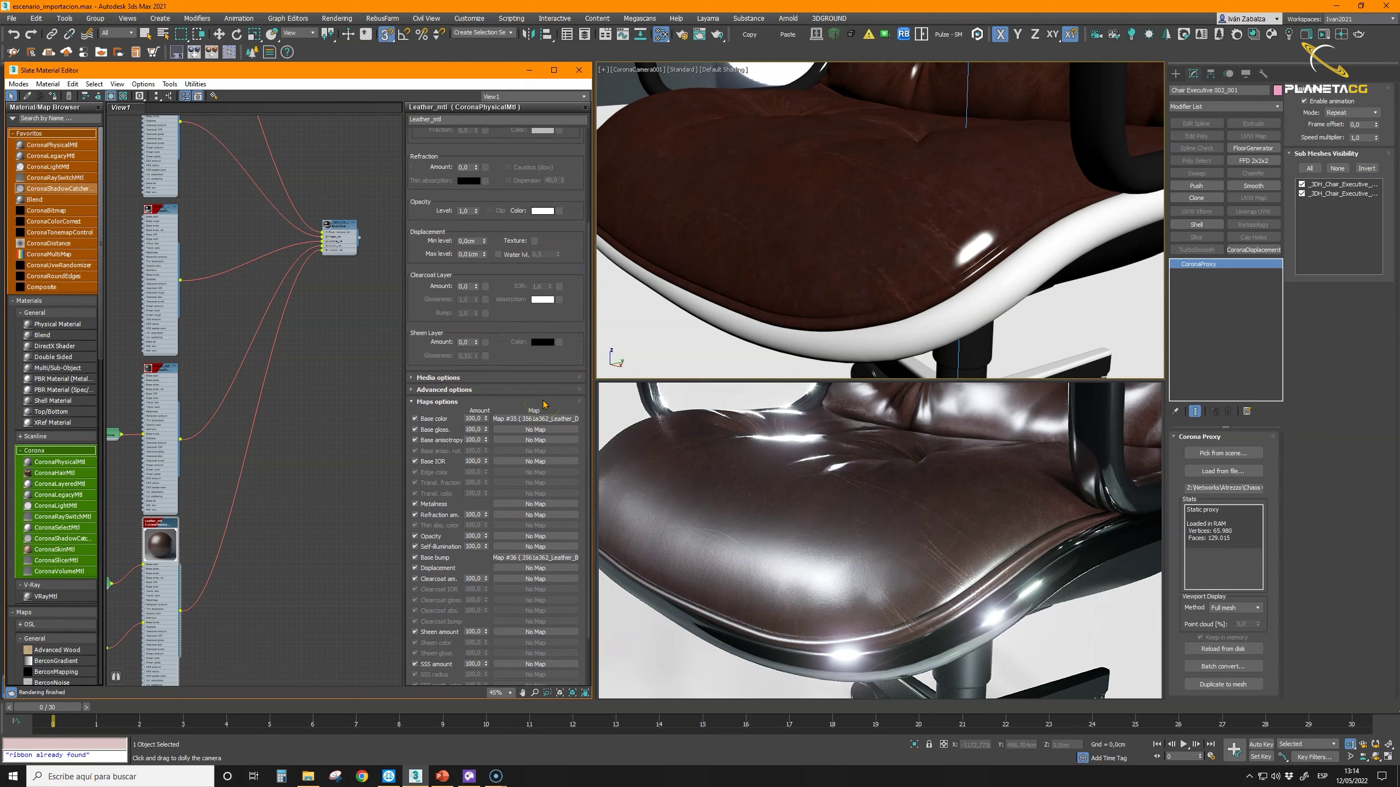
{"action": "scroll", "coordinate": [325, 529], "scroll_direction": "down", "scroll_amount": 3}
{"action": "scroll", "coordinate": [242, 485], "scroll_direction": "up", "scroll_amount": 2}
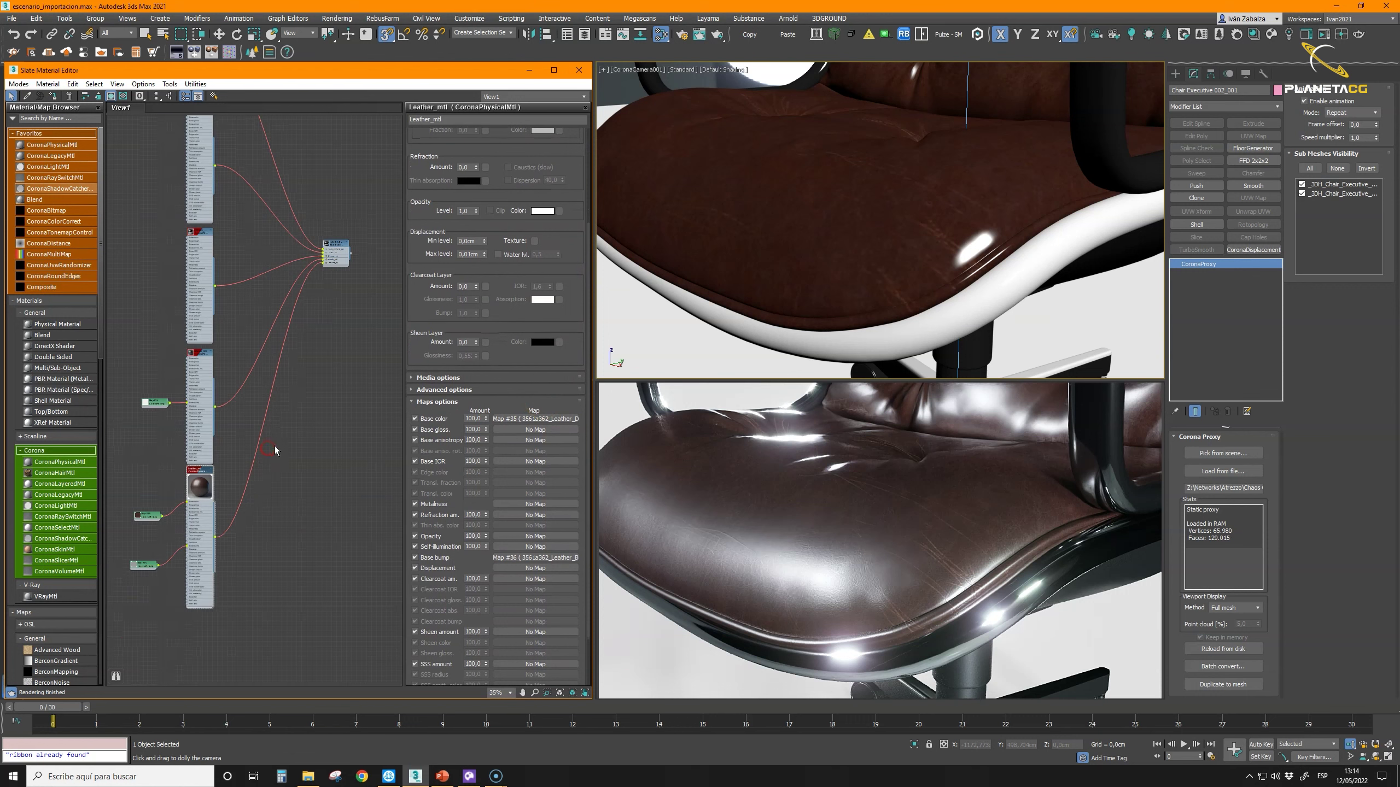
{"action": "middle_click_drag", "start_coordinate": [275, 447], "coordinate": [286, 480]}
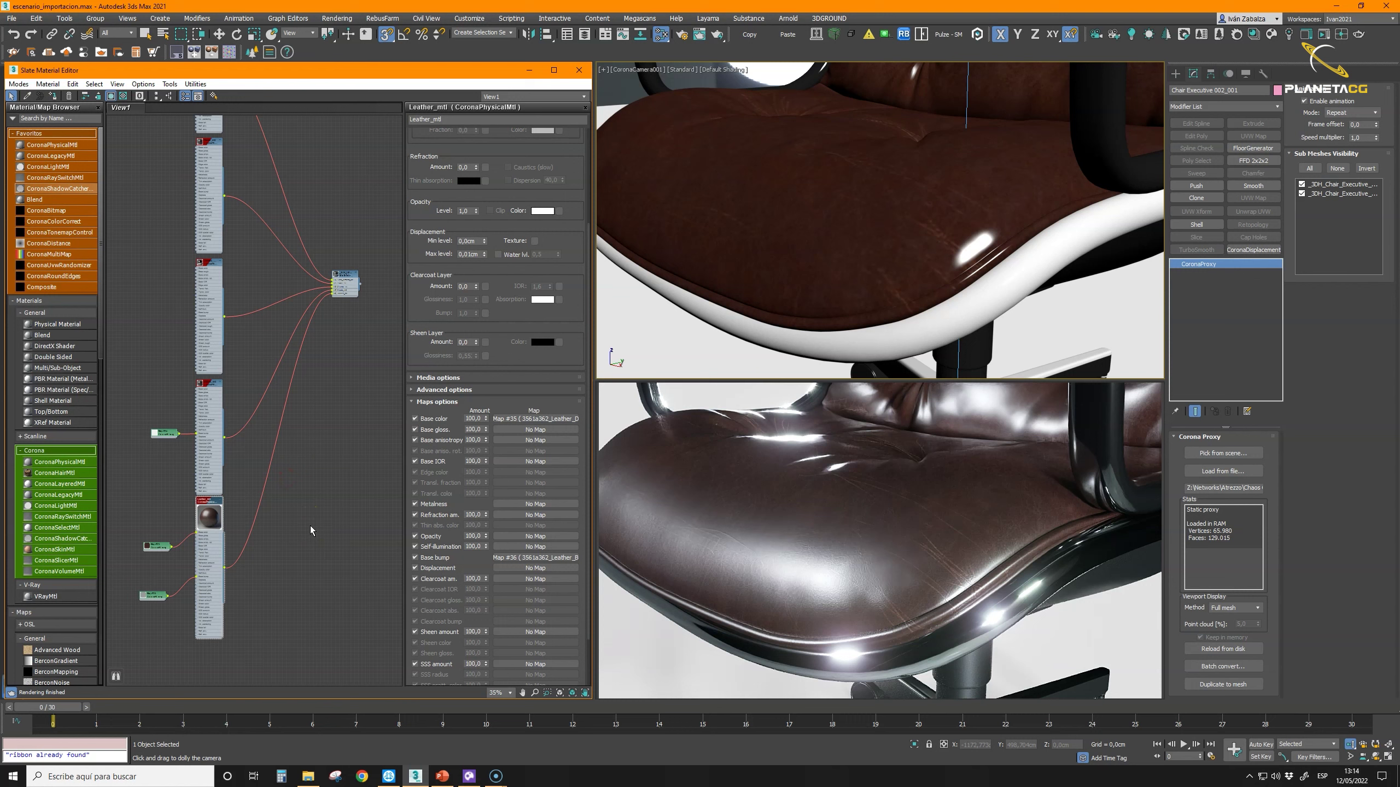
Step: Assign a CoronaBitmap to Leather_mtl's base glossiness, loading grungemap_15_.png from the Networks\Mapas\Dirty folder on the DATOS (Z:) drive
{"action": "left_click", "coordinate": [516, 431]}
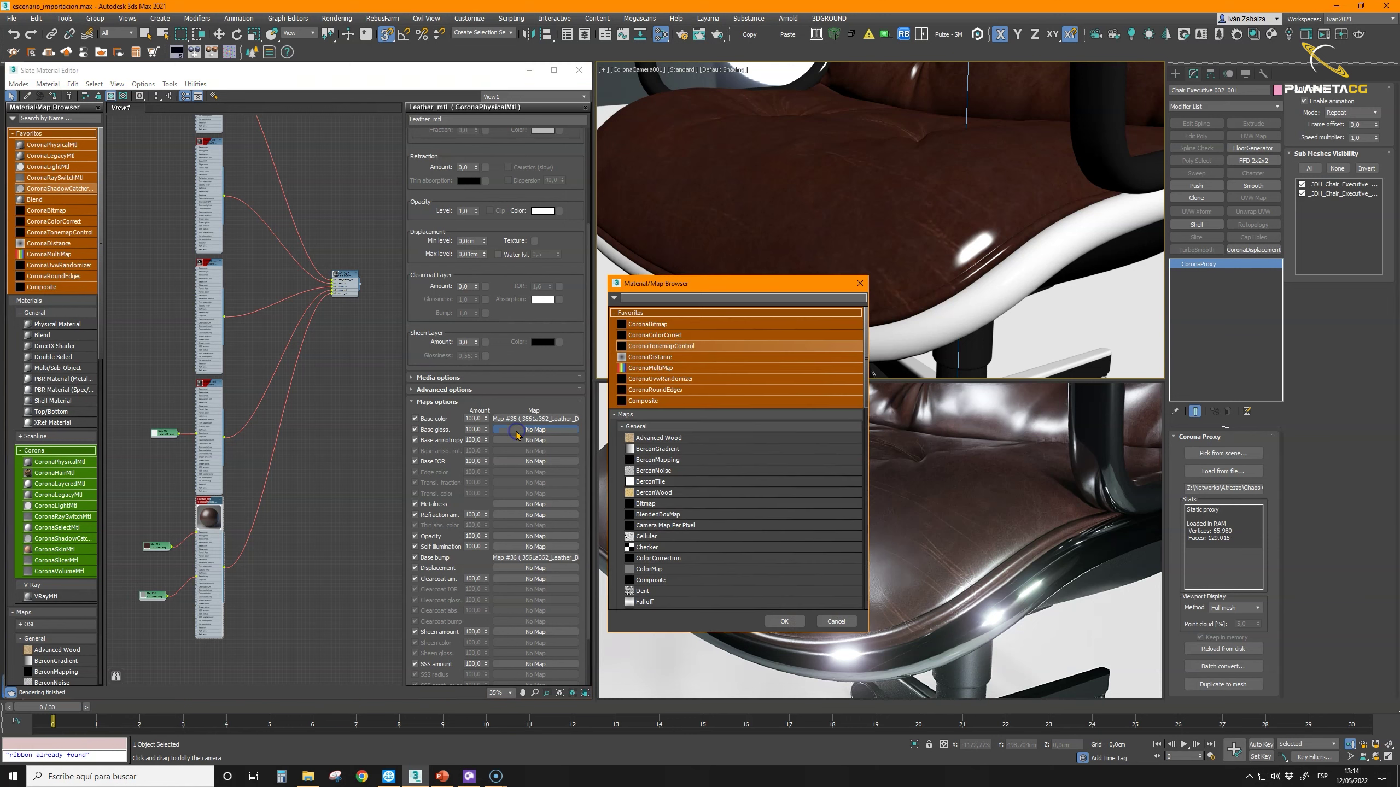
{"action": "left_click", "coordinate": [663, 325]}
{"action": "double_click", "coordinate": [662, 326]}
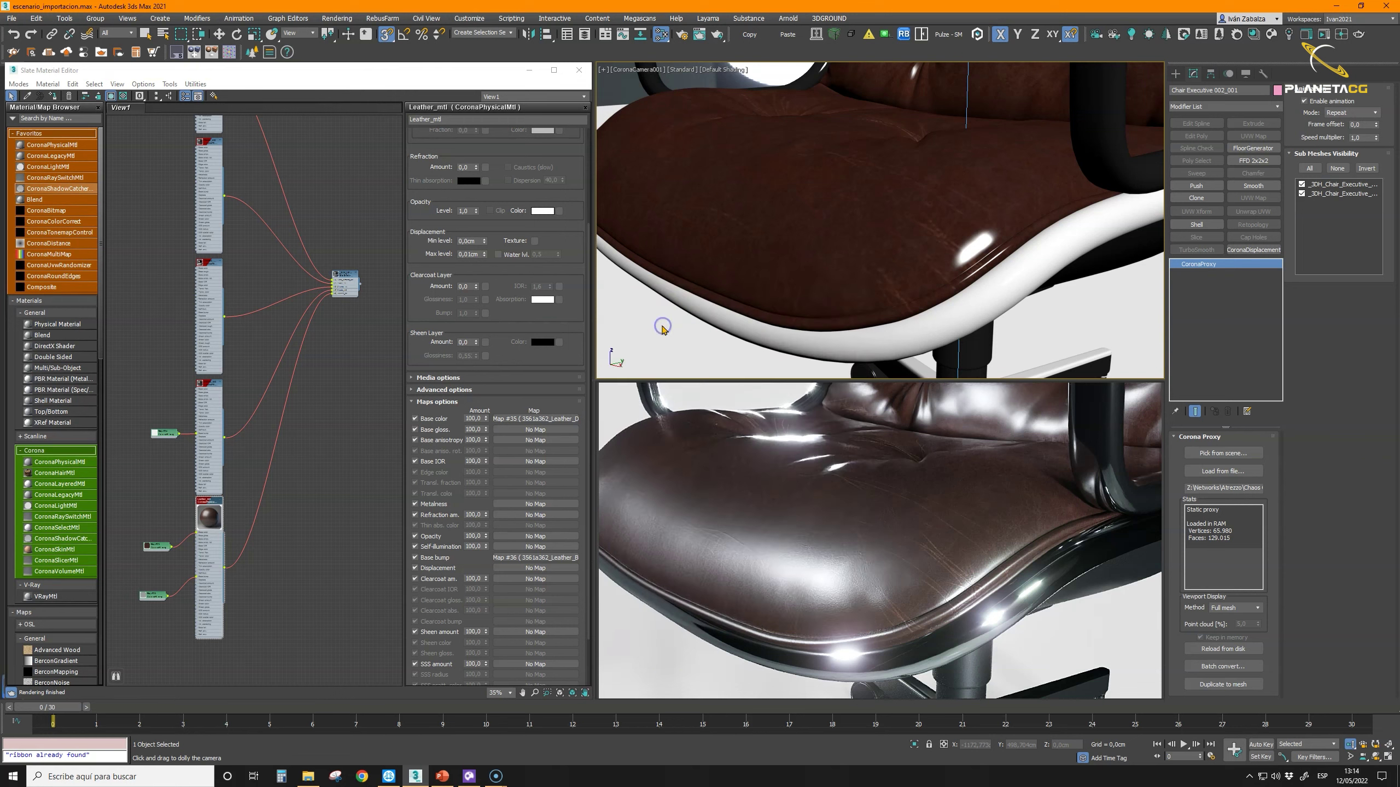
{"action": "left_click", "coordinate": [201, 58]}
{"action": "left_click", "coordinate": [202, 58]}
{"action": "left_click", "coordinate": [202, 59]}
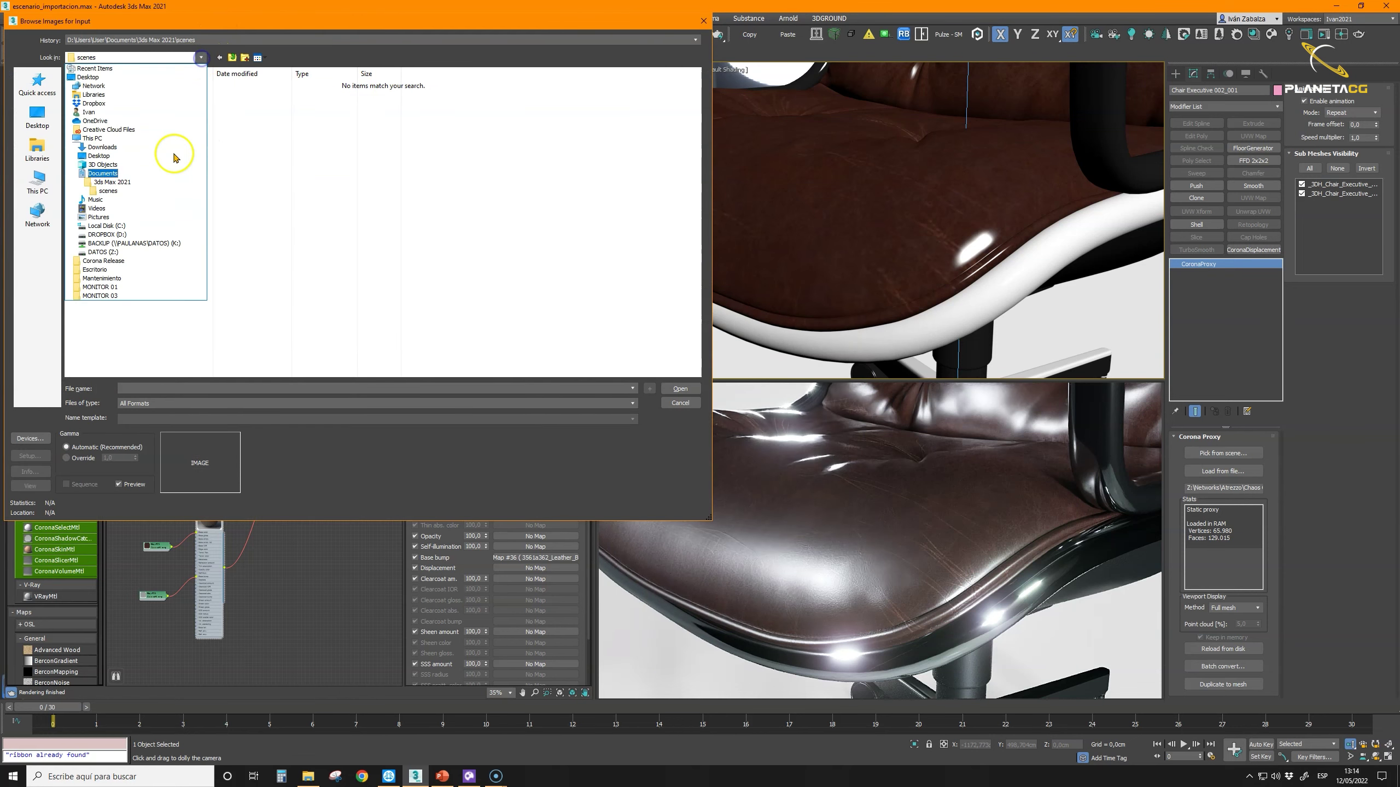
{"action": "left_click", "coordinate": [116, 253]}
{"action": "double_click", "coordinate": [92, 127]}
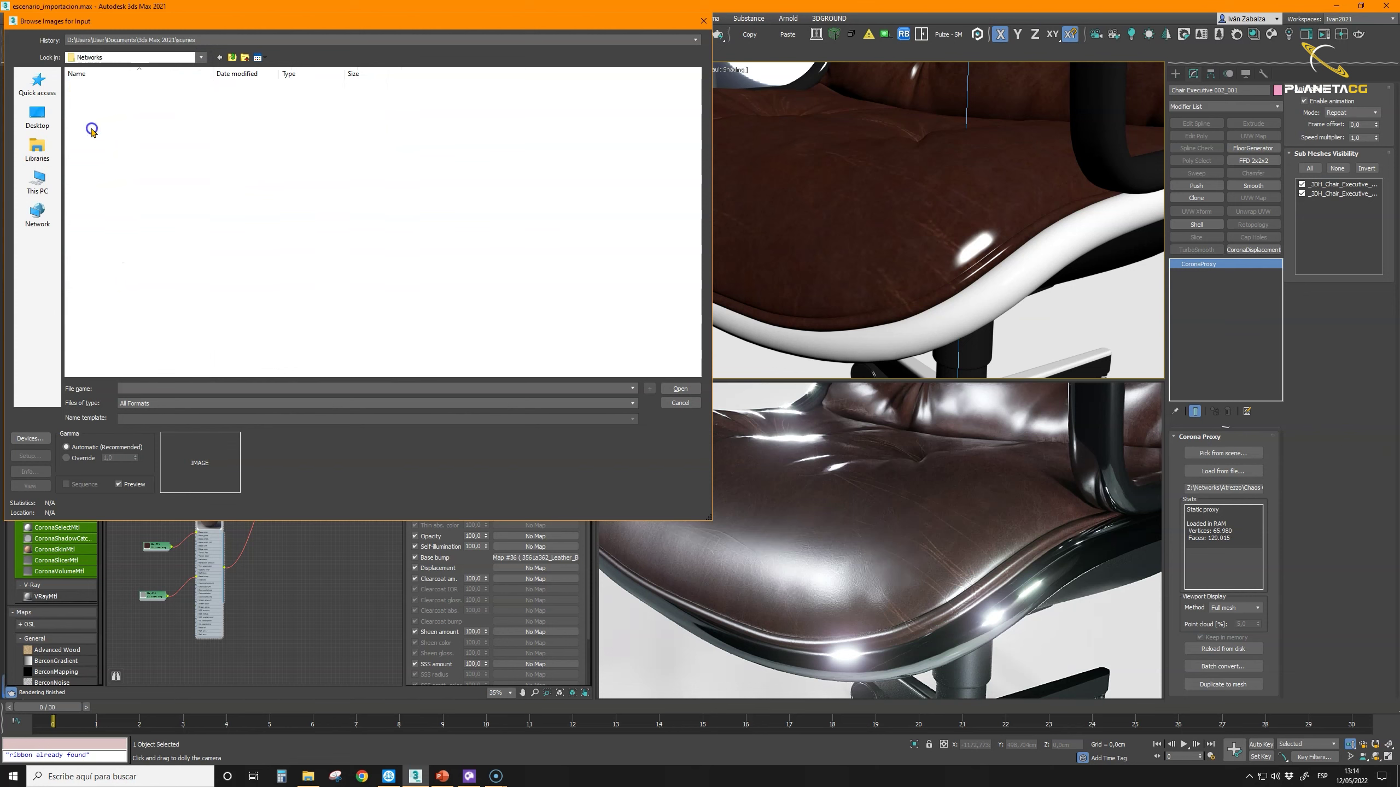
{"action": "double_click", "coordinate": [89, 97]}
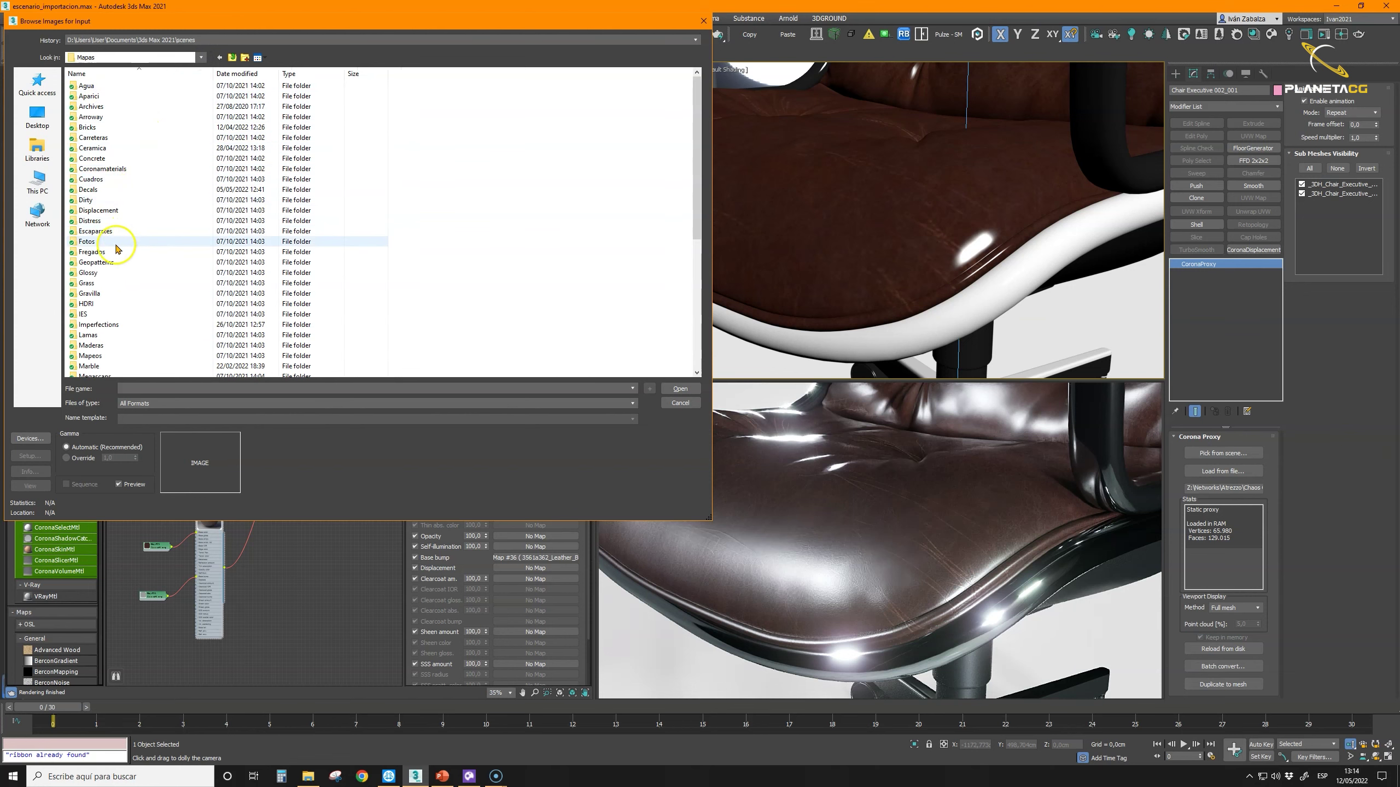
{"action": "double_click", "coordinate": [93, 188]}
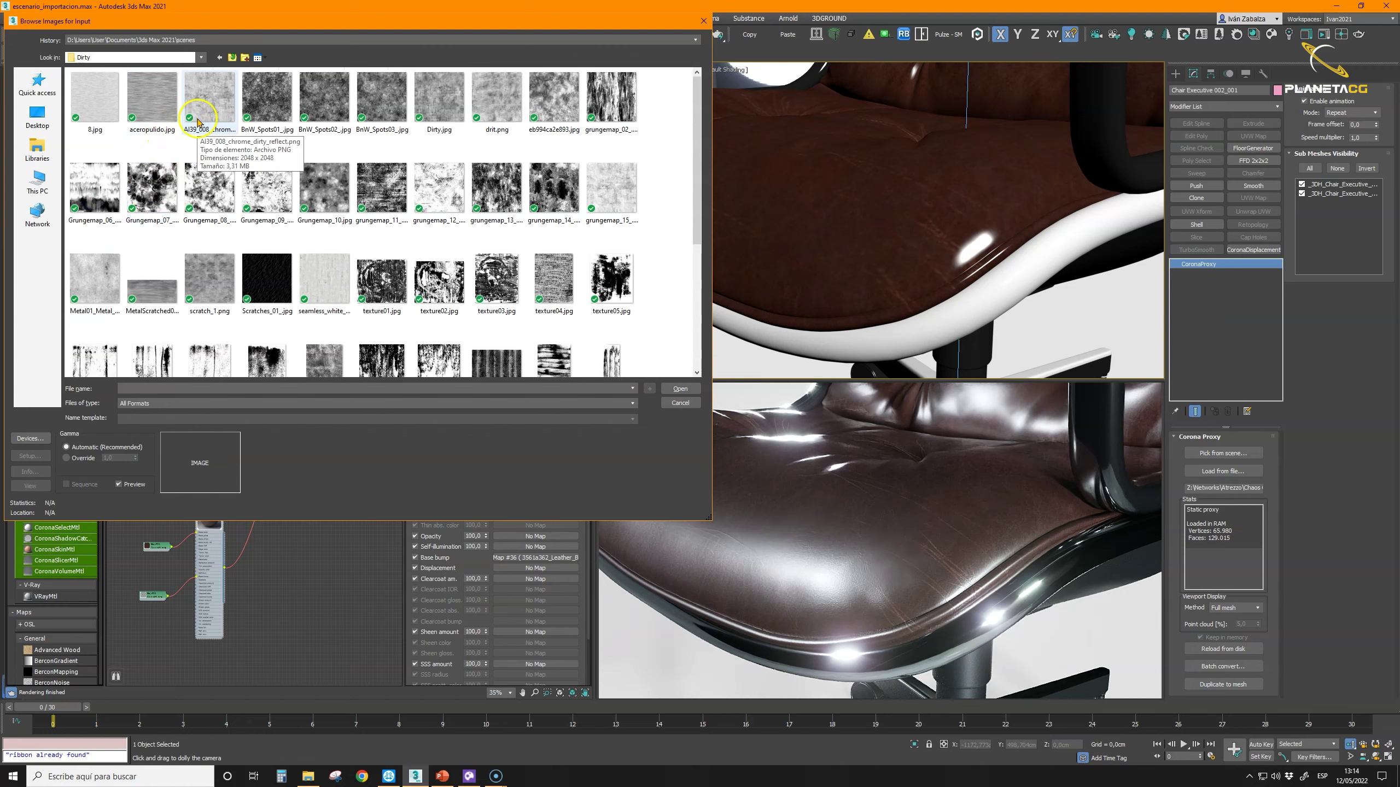
{"action": "left_click", "coordinate": [610, 188]}
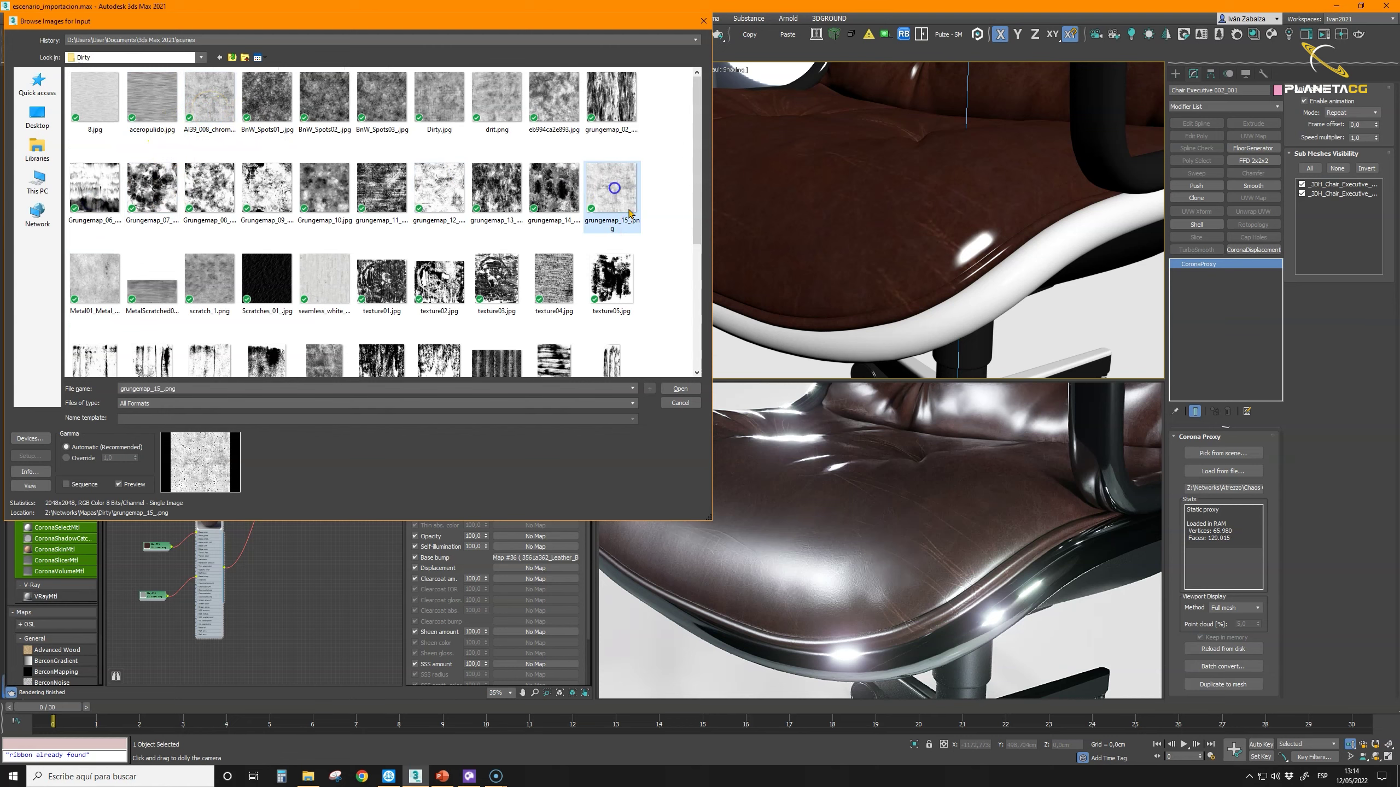
{"action": "left_click", "coordinate": [680, 388]}
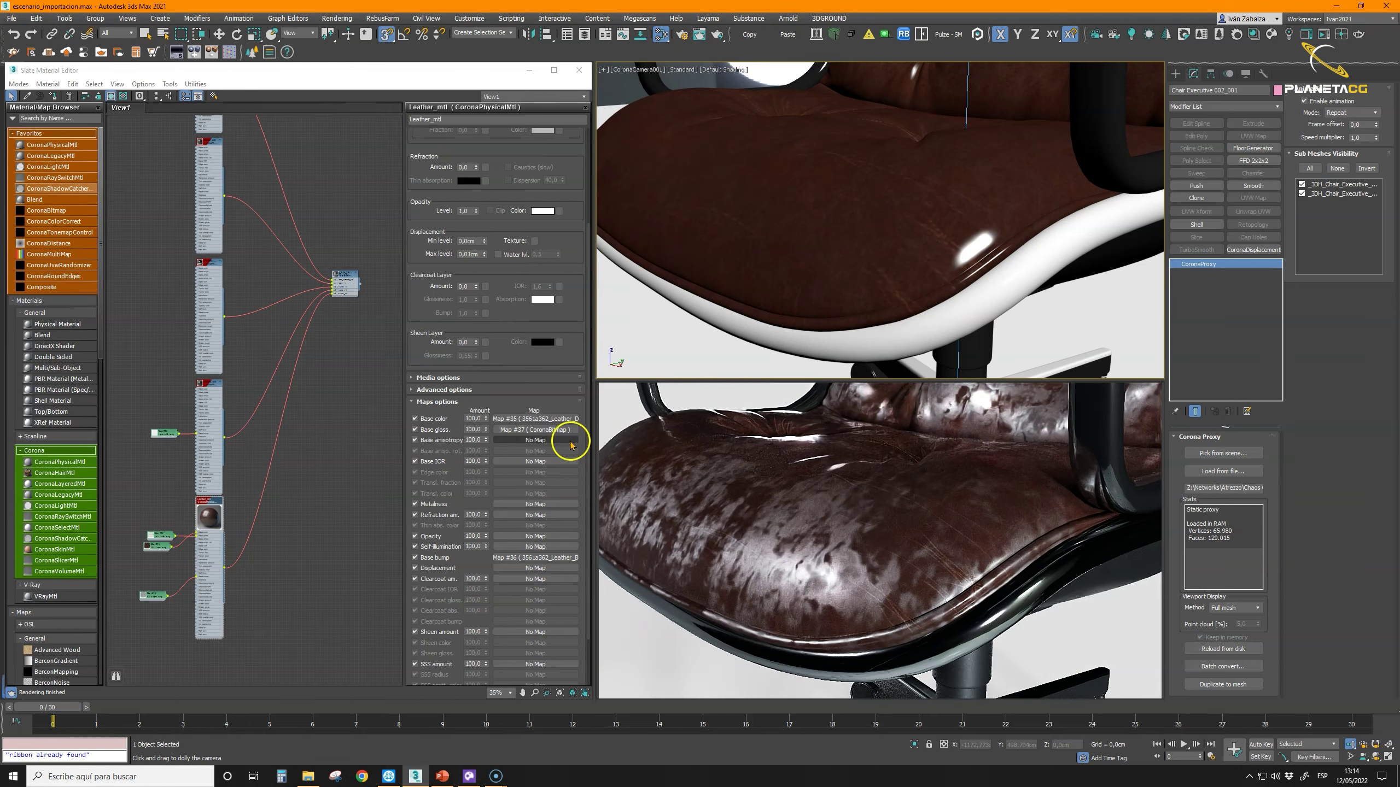
Step: Space out the overlapping base color and base glossiness bitmap nodes beside the Leather_mtl node
{"action": "scroll", "coordinate": [173, 530], "scroll_direction": "up", "scroll_amount": 5}
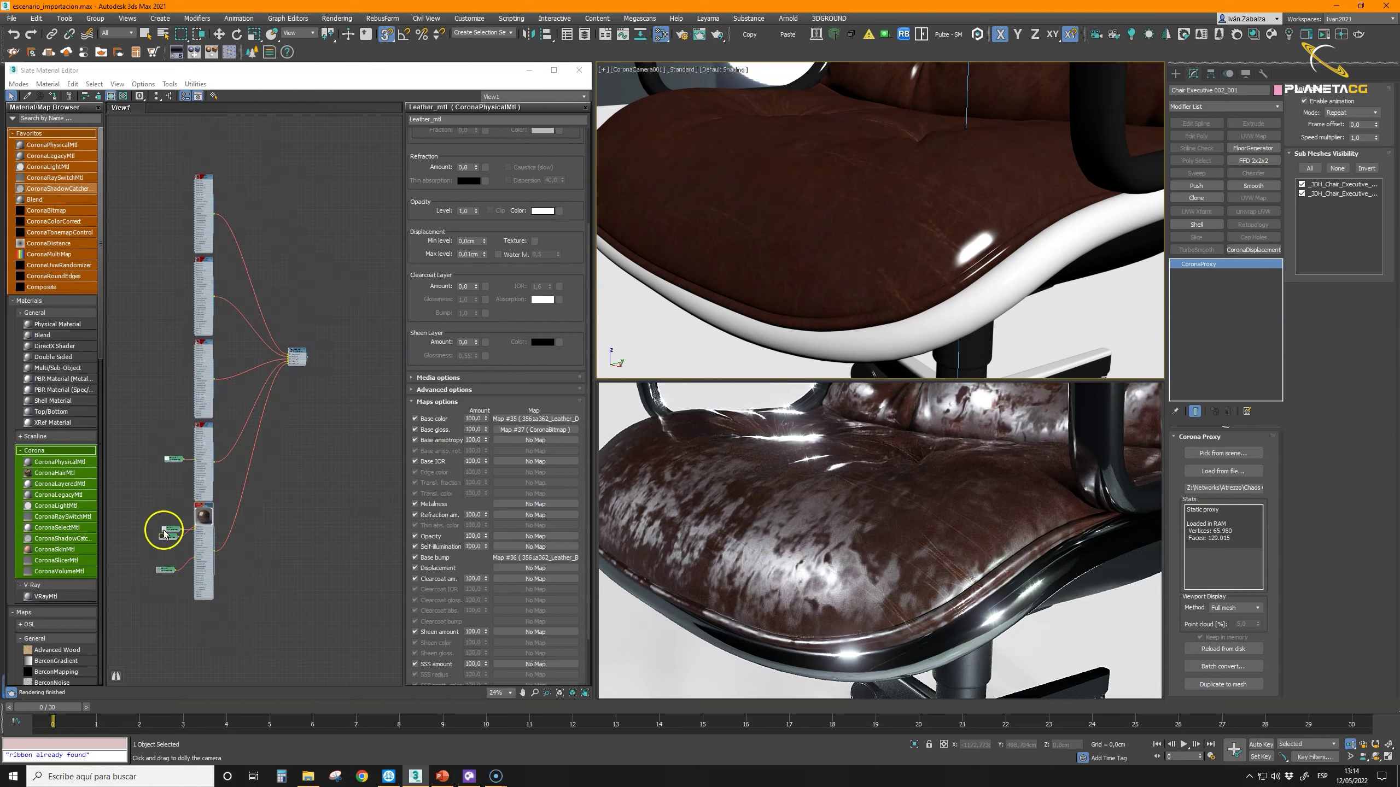
{"action": "left_click", "coordinate": [168, 554]}
{"action": "left_click_drag", "start_coordinate": [169, 555], "coordinate": [157, 589]}
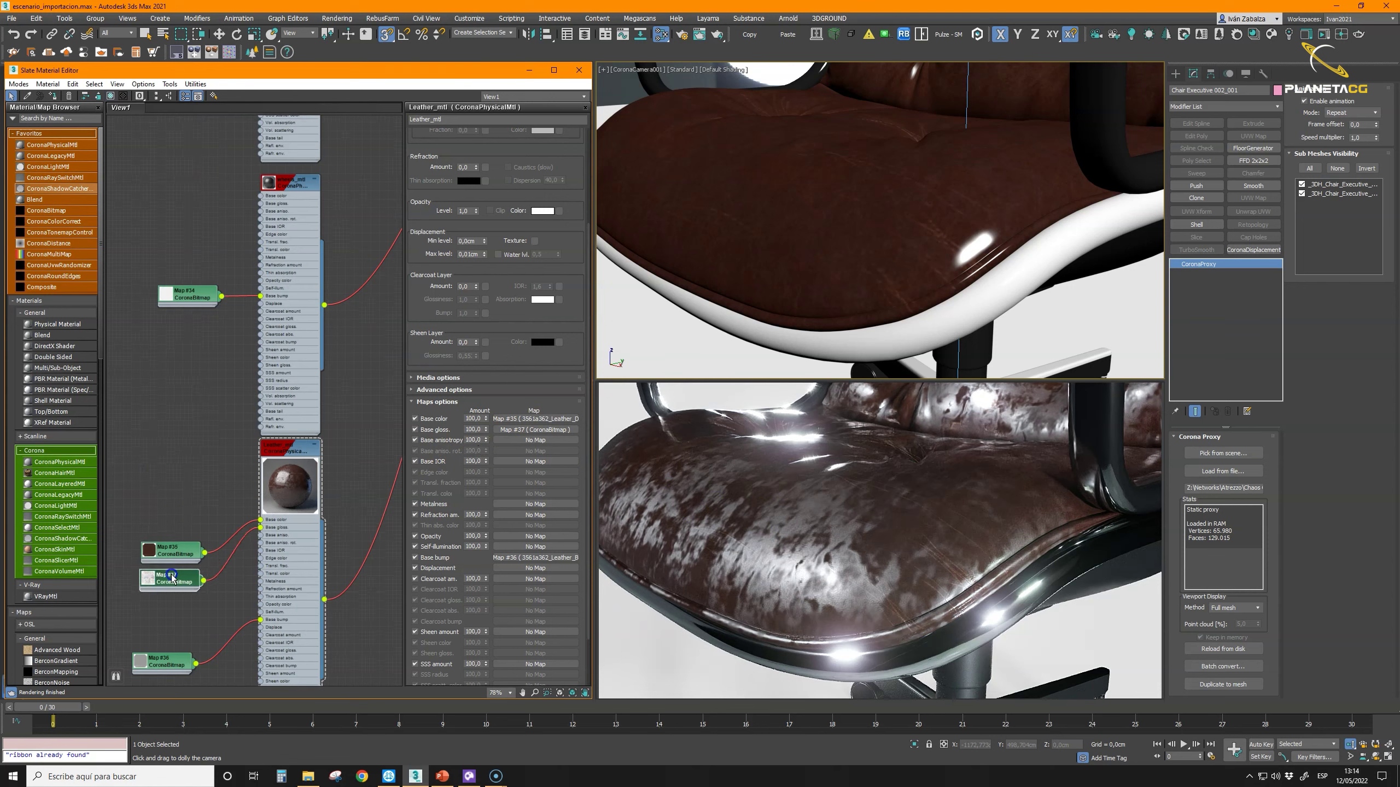
{"action": "left_click_drag", "start_coordinate": [173, 513], "coordinate": [177, 499]}
{"action": "left_click_drag", "start_coordinate": [164, 585], "coordinate": [166, 550]}
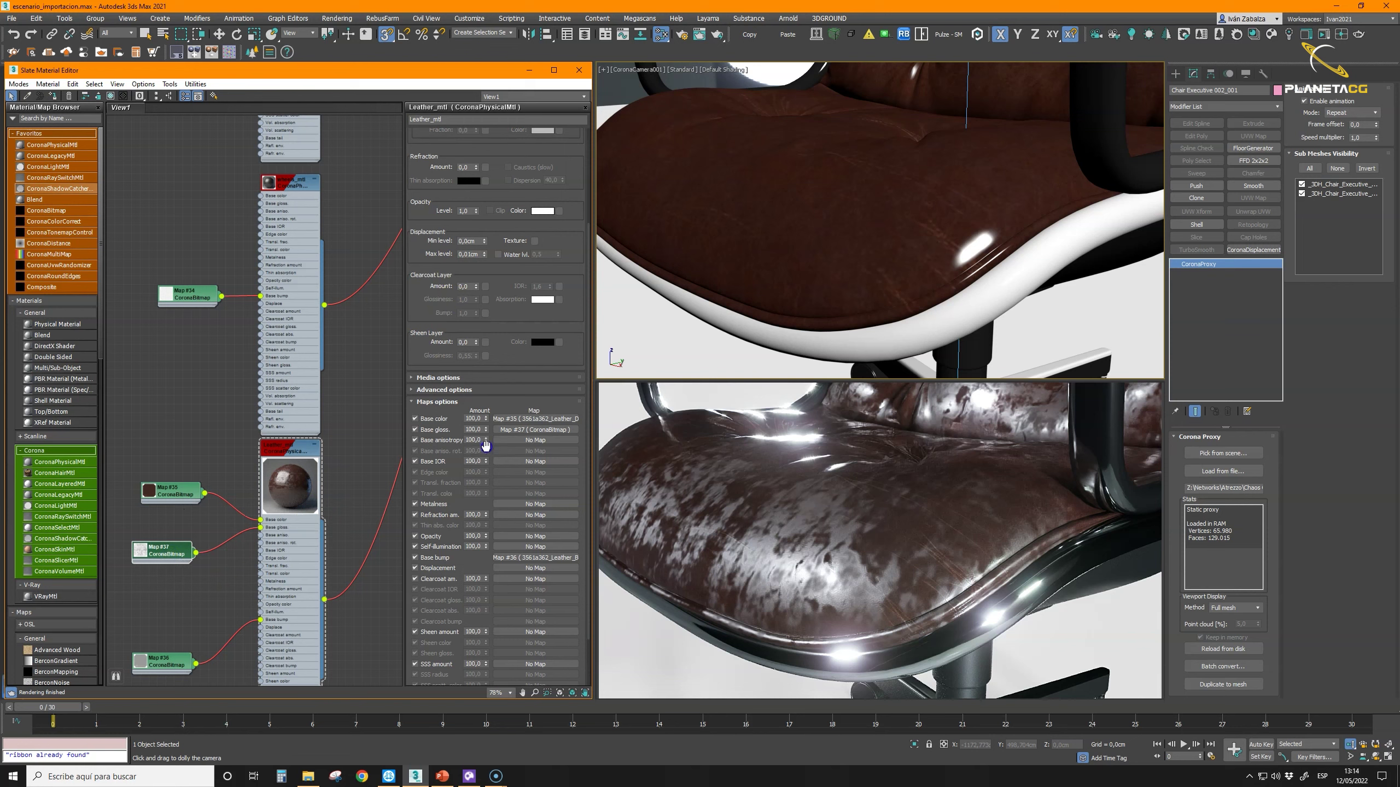
Step: Lower the base glossiness map amount of Leather_mtl to soften the grunge effect on the leather
{"action": "left_click_drag", "start_coordinate": [486, 430], "coordinate": [489, 469]}
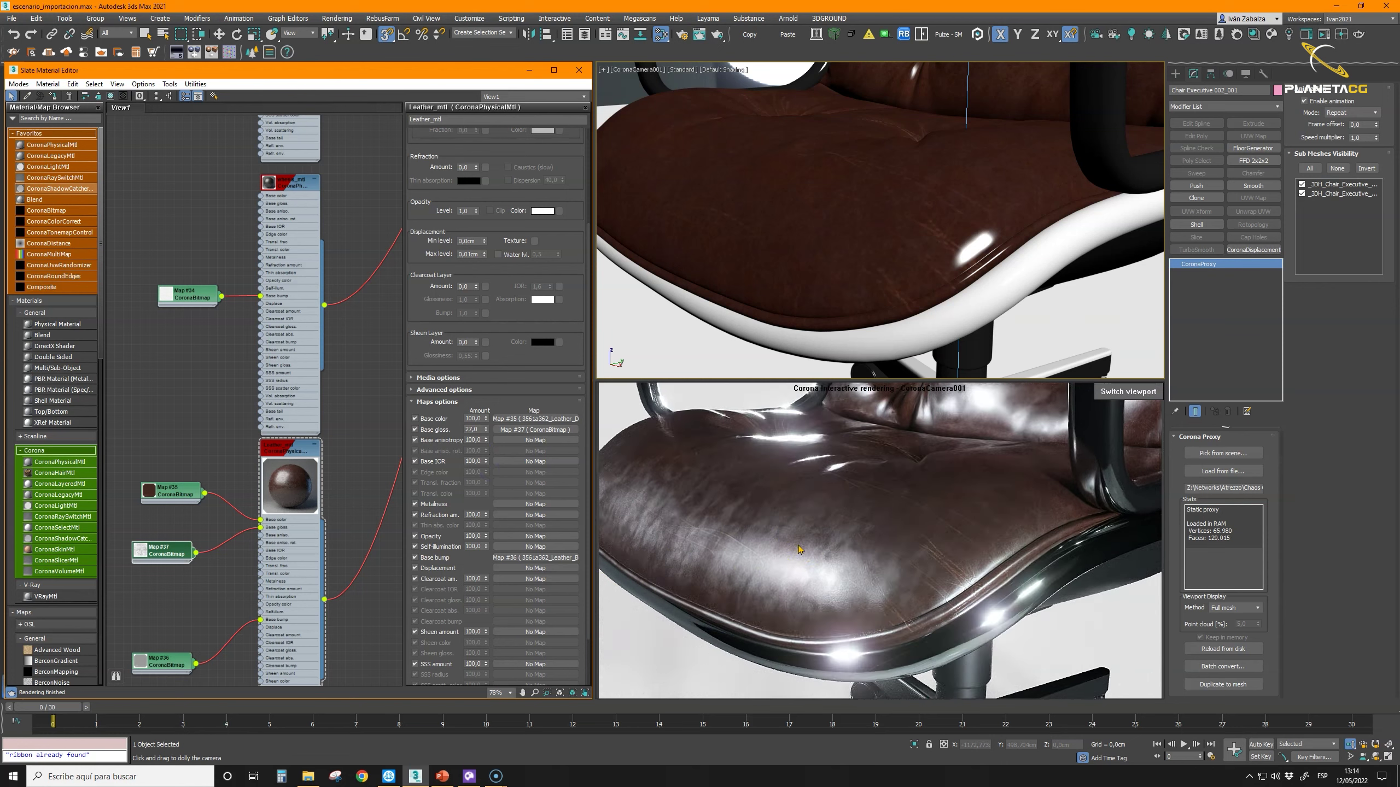
{"action": "left_click", "coordinate": [530, 321]}
{"action": "scroll", "coordinate": [312, 375], "scroll_direction": "down", "scroll_amount": 3}
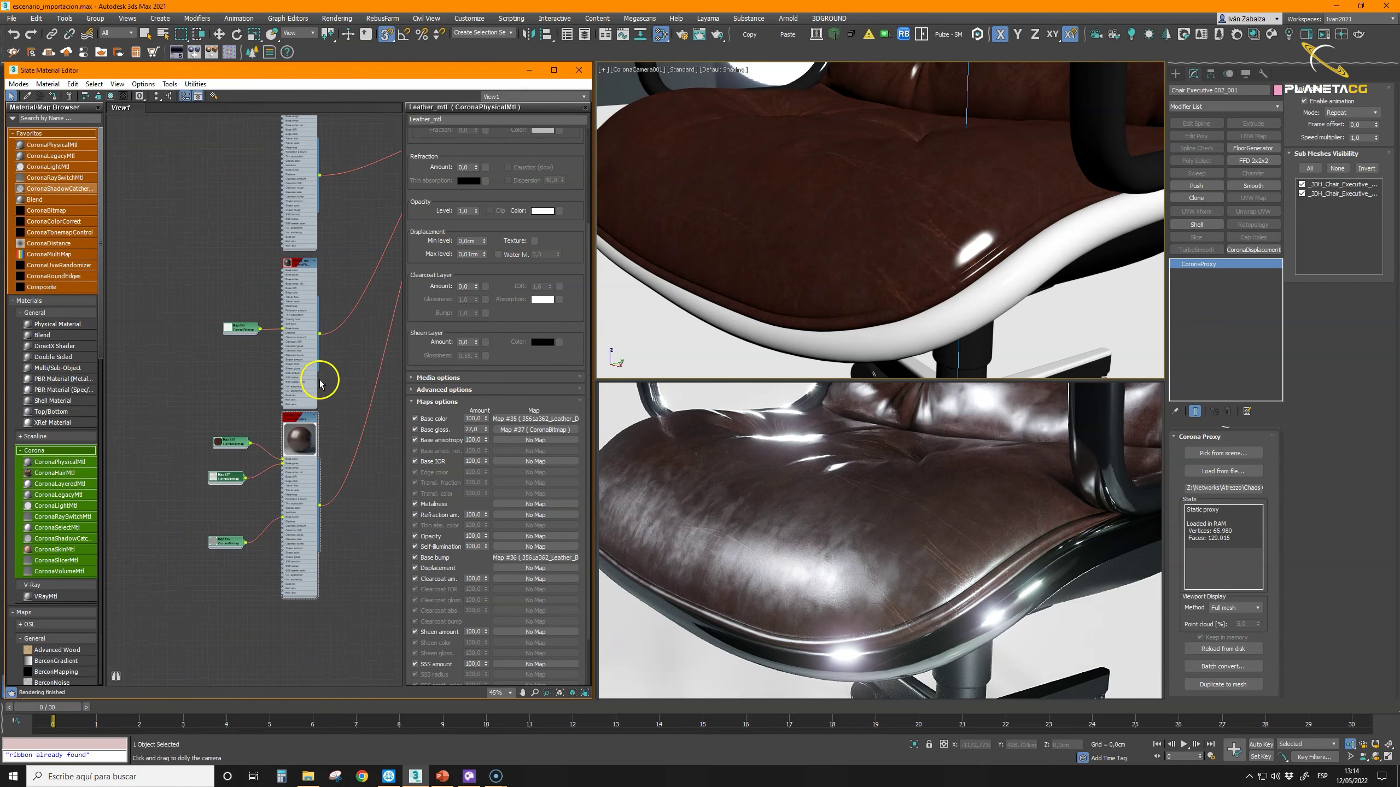
{"action": "middle_click_drag", "start_coordinate": [308, 459], "coordinate": [346, 474]}
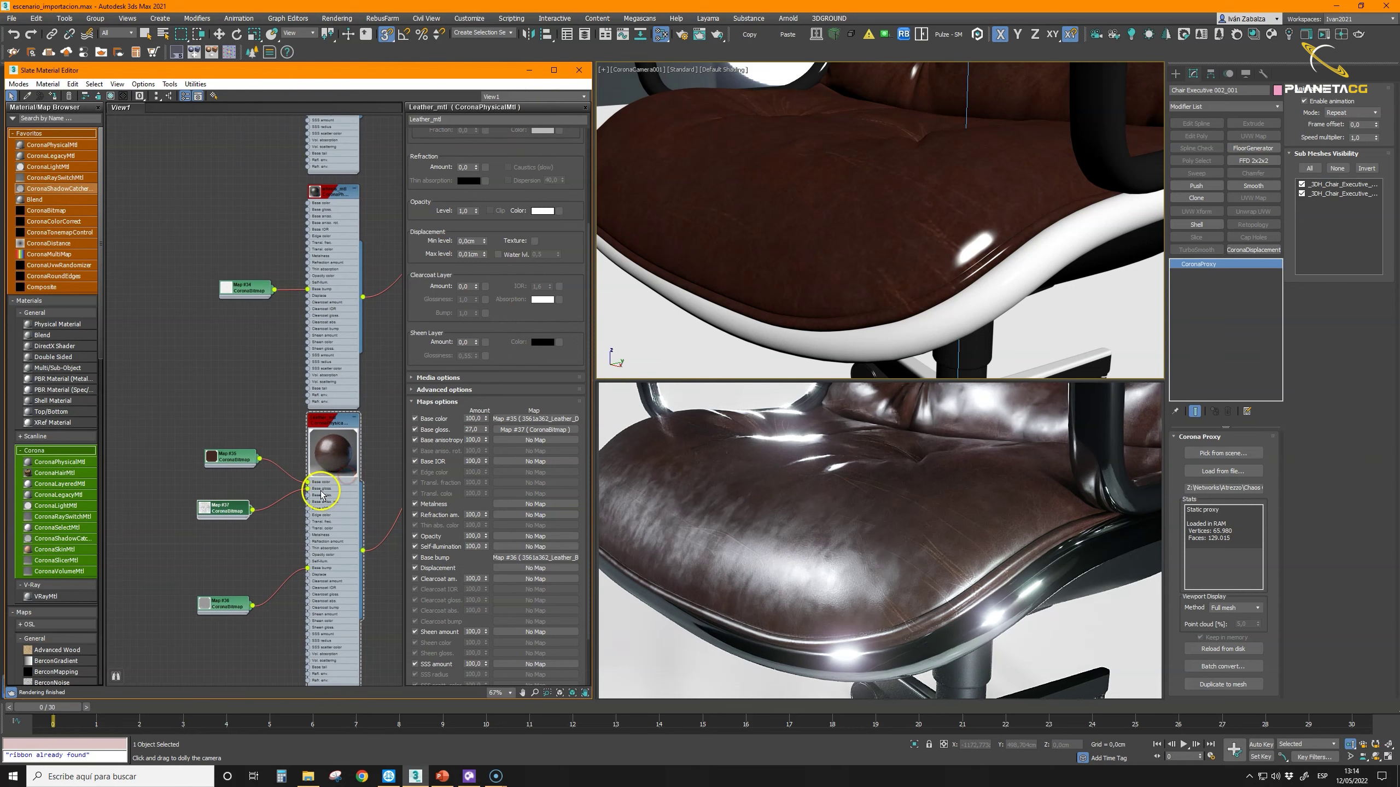
{"action": "scroll", "coordinate": [309, 458], "scroll_direction": "down", "scroll_amount": 5}
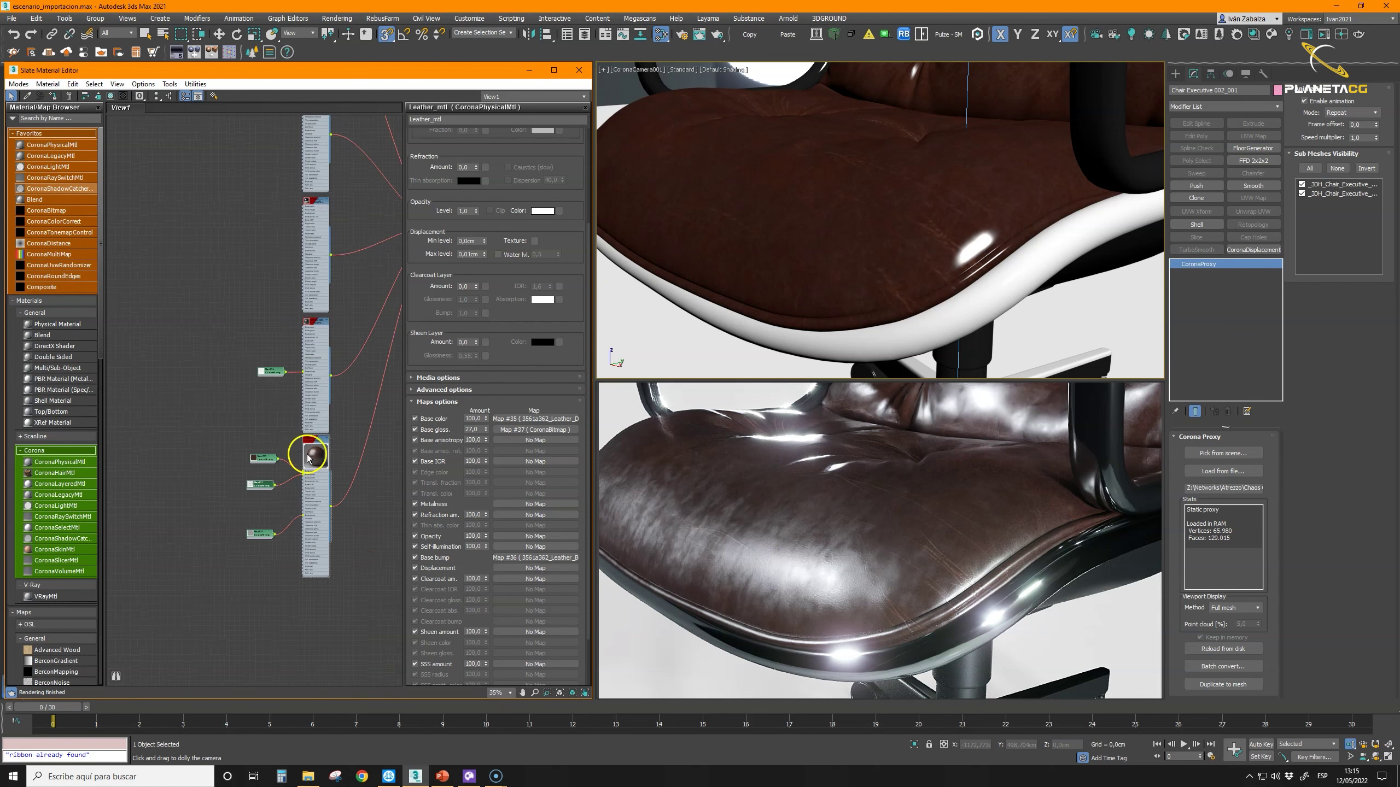
Step: Move the Leather_mtl node together with its three connected map nodes away from the column of other material nodes
{"action": "left_click_drag", "start_coordinate": [311, 448], "coordinate": [310, 464]}
{"action": "left_click_drag", "start_coordinate": [205, 445], "coordinate": [352, 626]}
{"action": "left_click", "coordinate": [332, 536]}
{"action": "left_click_drag", "start_coordinate": [325, 469], "coordinate": [234, 474]}
Step: Disconnect Leather_mtl from its slot on the chair's multi-material node
{"action": "left_click", "coordinate": [241, 531]}
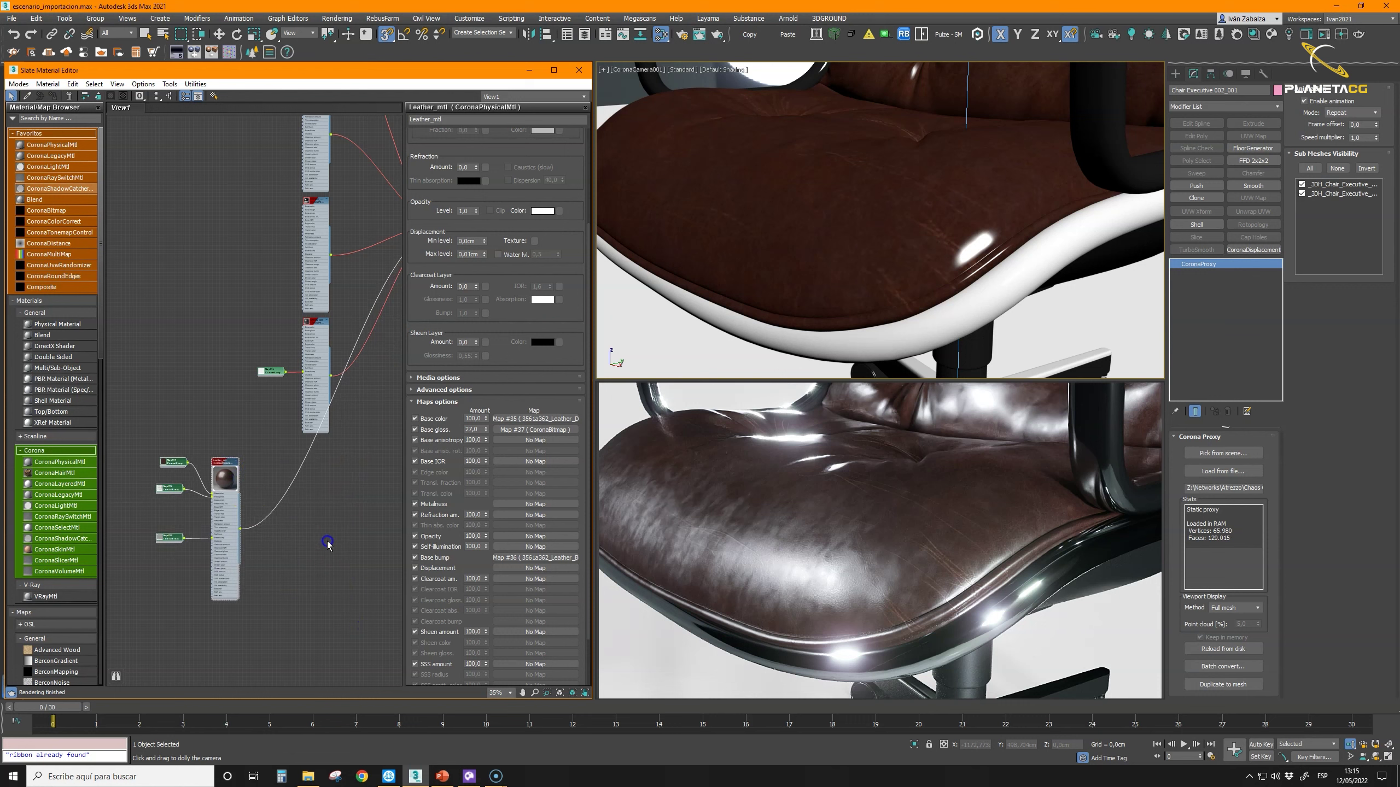
{"action": "left_click_drag", "start_coordinate": [313, 553], "coordinate": [314, 552]}
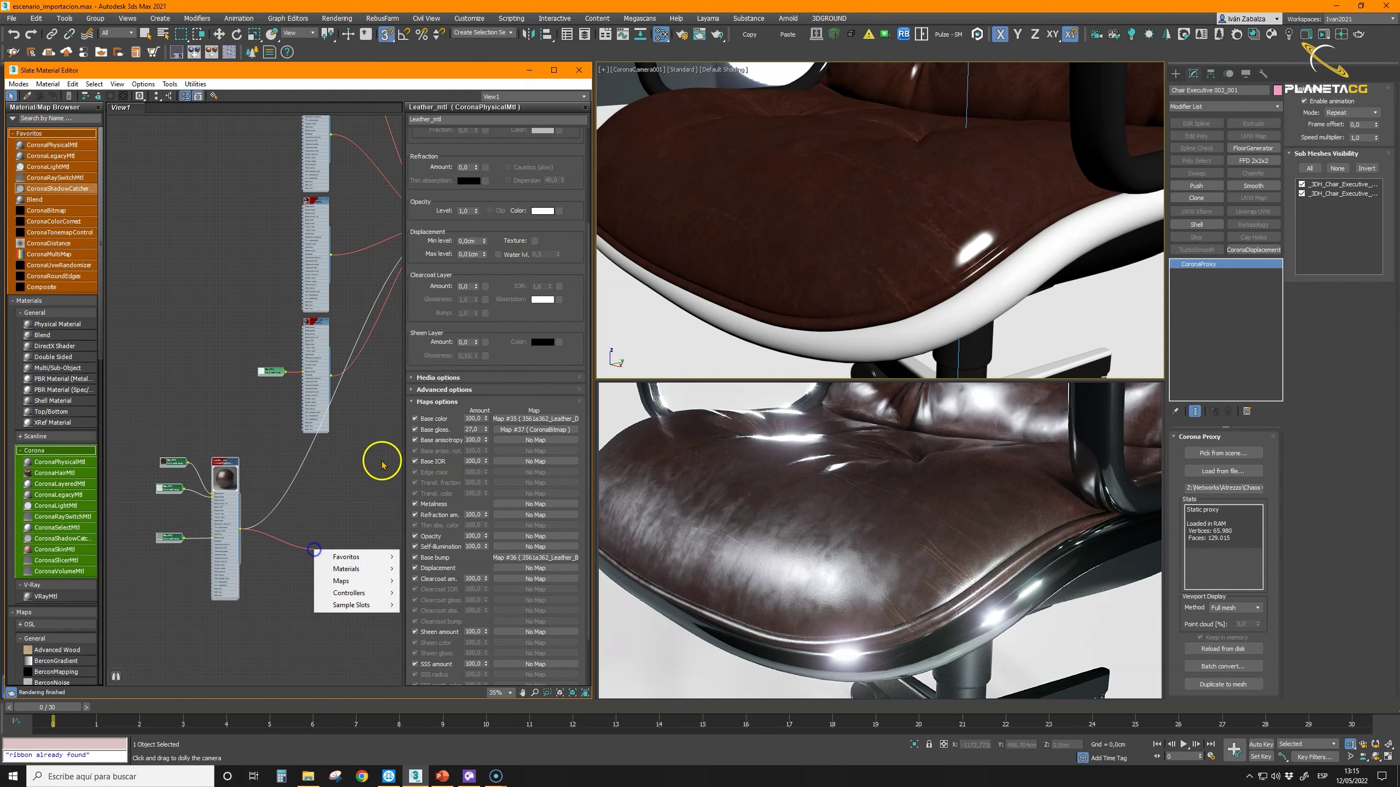
{"action": "key", "text": "Escape"}
{"action": "middle_click_drag", "start_coordinate": [386, 383], "coordinate": [319, 459]}
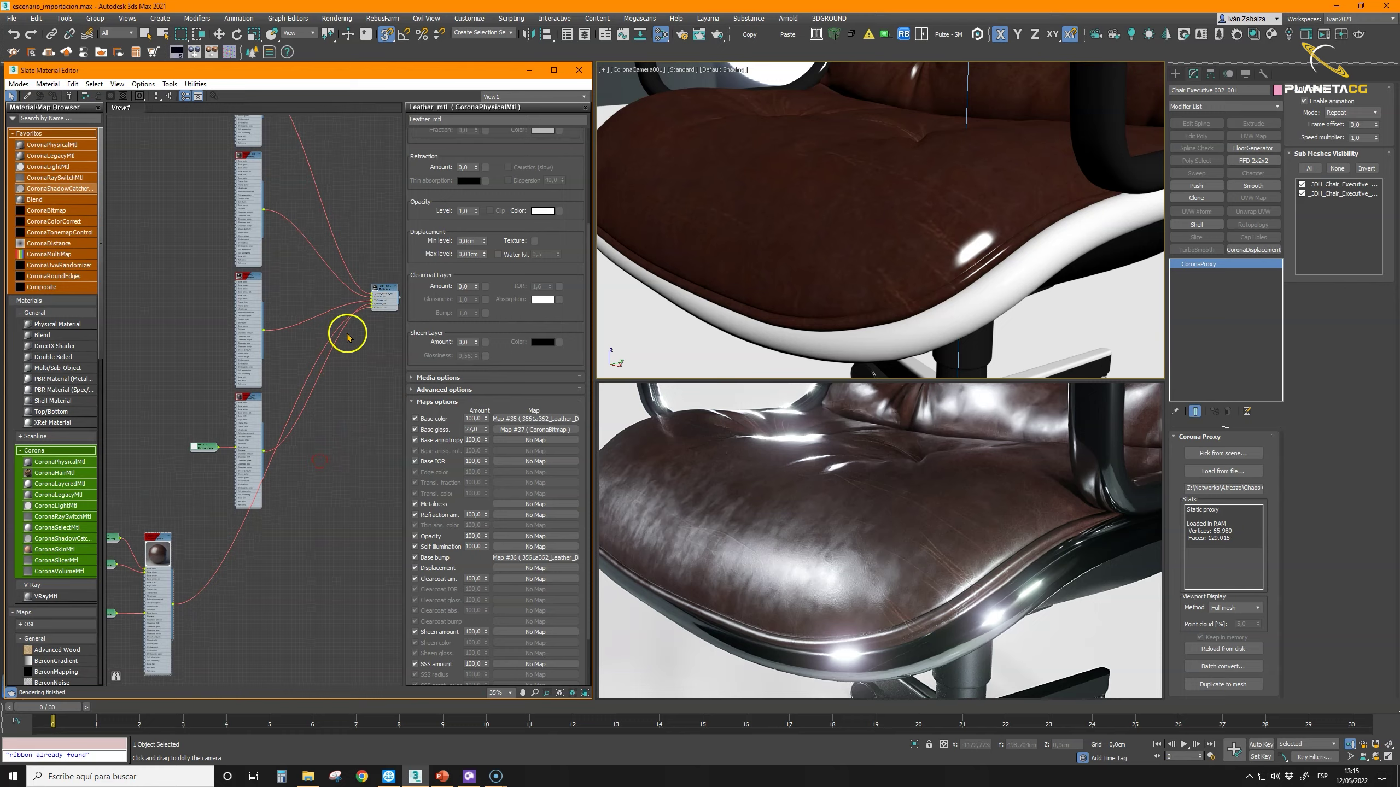
{"action": "left_click", "coordinate": [554, 70]}
{"action": "middle_click_drag", "start_coordinate": [412, 229], "coordinate": [633, 265]}
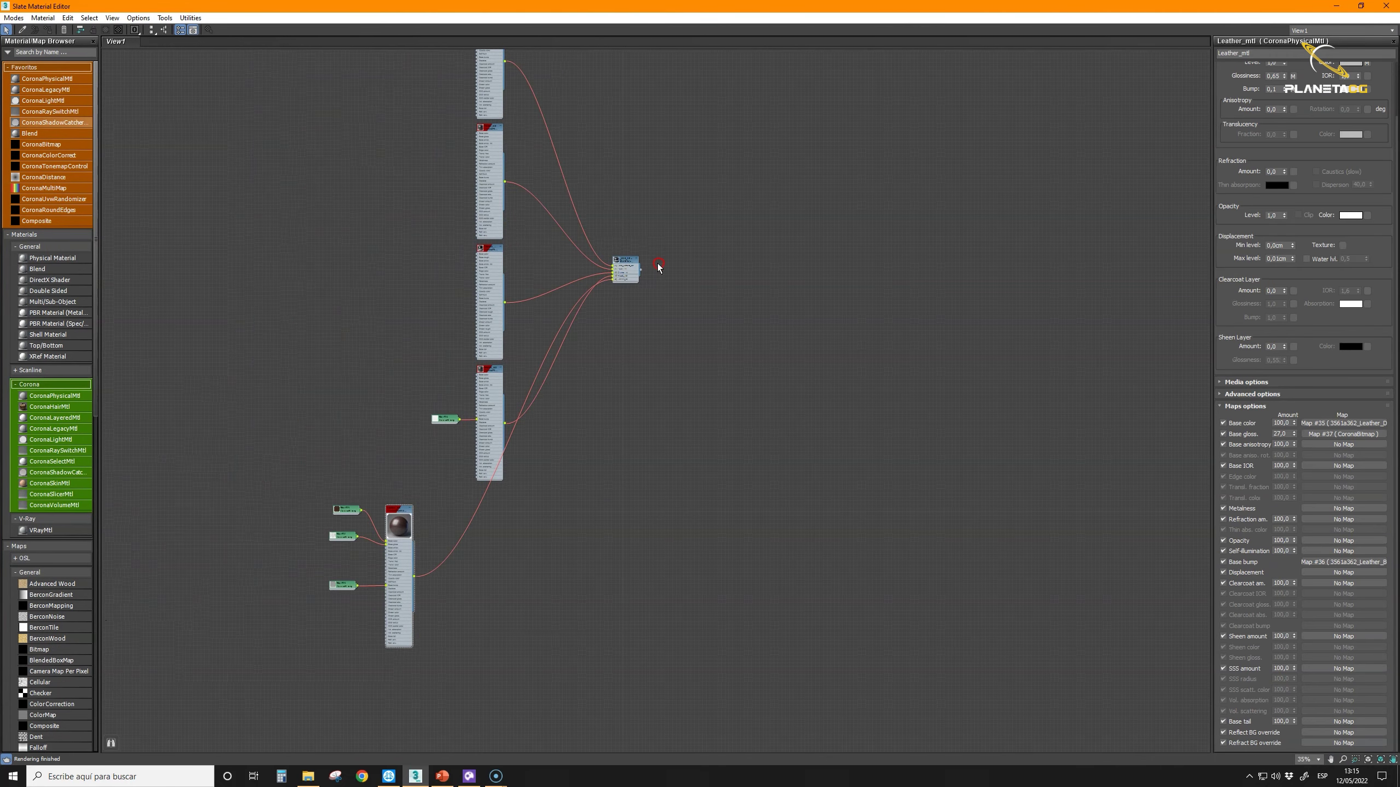
{"action": "scroll", "coordinate": [625, 275], "scroll_direction": "up", "scroll_amount": 5}
{"action": "left_click_drag", "start_coordinate": [614, 289], "coordinate": [584, 594]}
{"action": "middle_click_drag", "start_coordinate": [584, 594], "coordinate": [579, 507]}
{"action": "scroll", "coordinate": [589, 273], "scroll_direction": "down", "scroll_amount": 3}
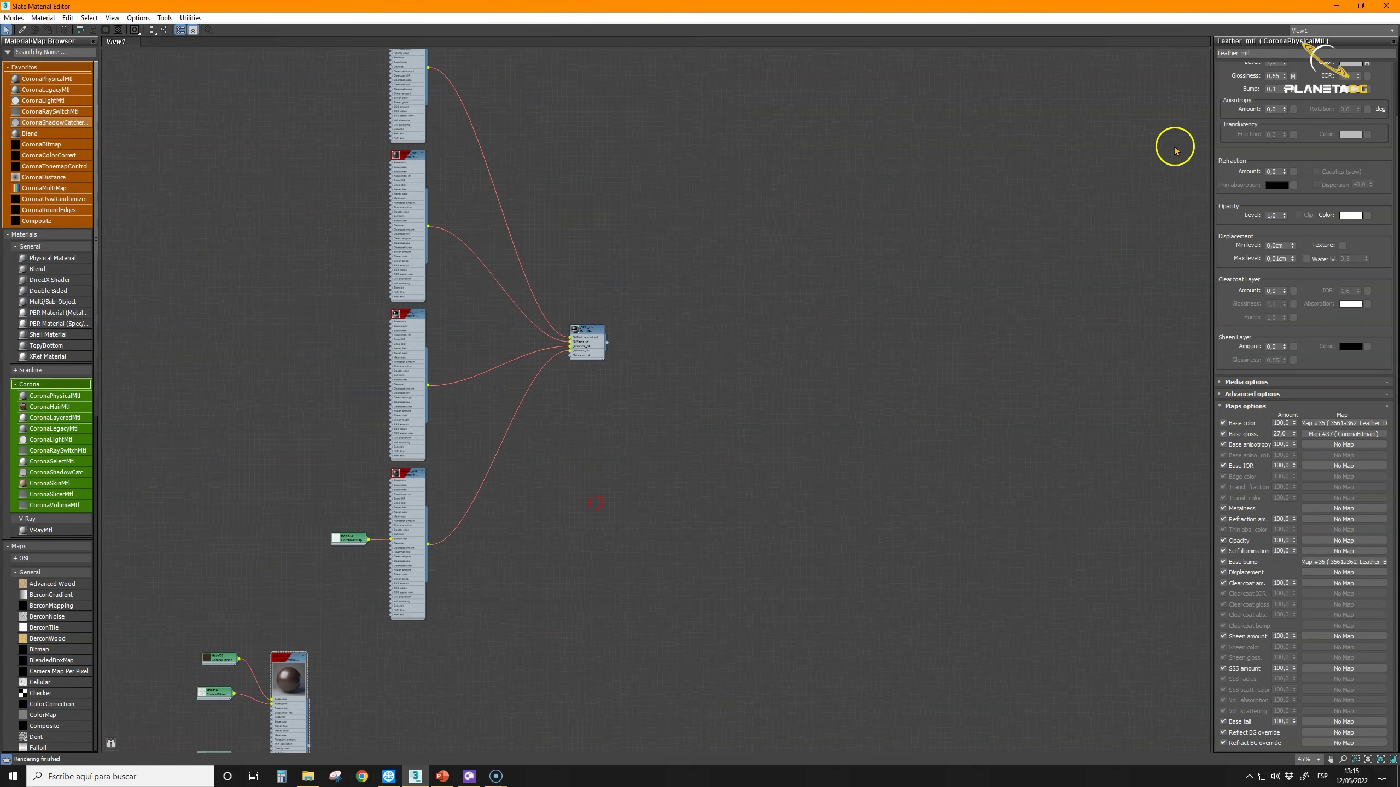
{"action": "left_click", "coordinate": [1351, 9]}
Step: Add a new CoronaPhysicalMtl beside Leather_mtl and connect it to the freed slot of the chair's multi-material node
{"action": "middle_click_drag", "start_coordinate": [341, 500], "coordinate": [254, 390]}
{"action": "scroll", "coordinate": [237, 417], "scroll_direction": "down", "scroll_amount": 4}
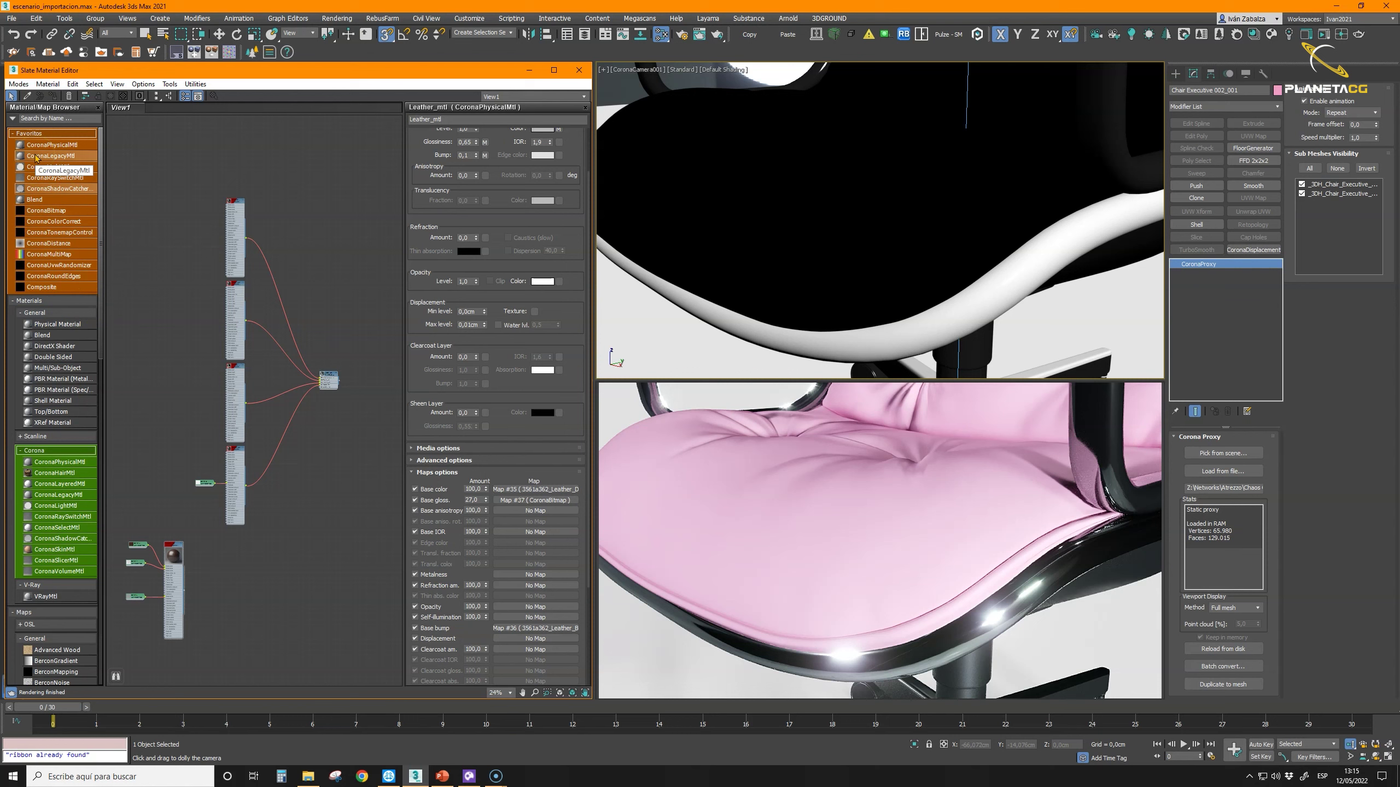
{"action": "left_click_drag", "start_coordinate": [48, 144], "coordinate": [246, 554]}
{"action": "scroll", "coordinate": [269, 550], "scroll_direction": "up", "scroll_amount": 3}
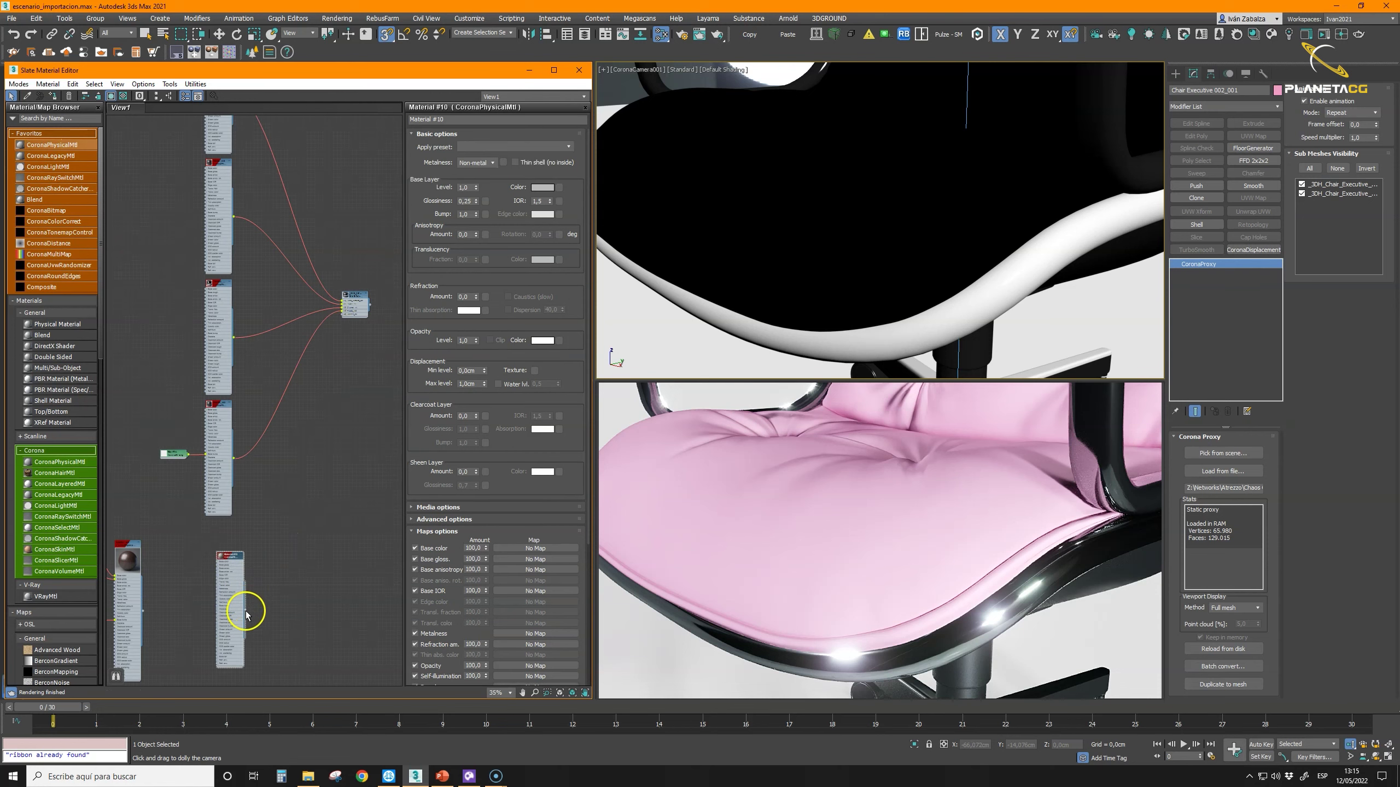
{"action": "left_click_drag", "start_coordinate": [248, 612], "coordinate": [342, 319]}
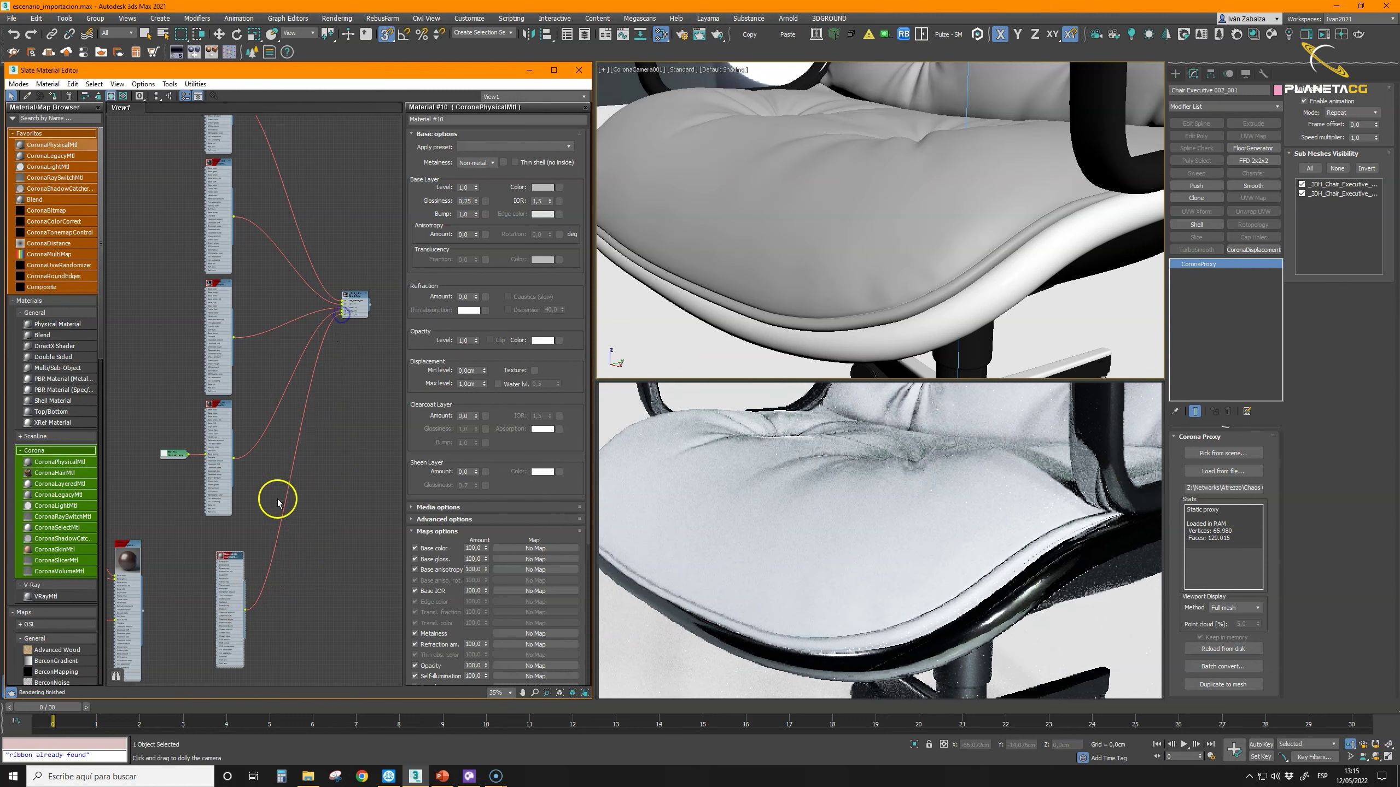
Step: Assign a Checker map to the base color of the new CoronaPhysicalMtl
{"action": "scroll", "coordinate": [270, 490], "scroll_direction": "up", "scroll_amount": 5}
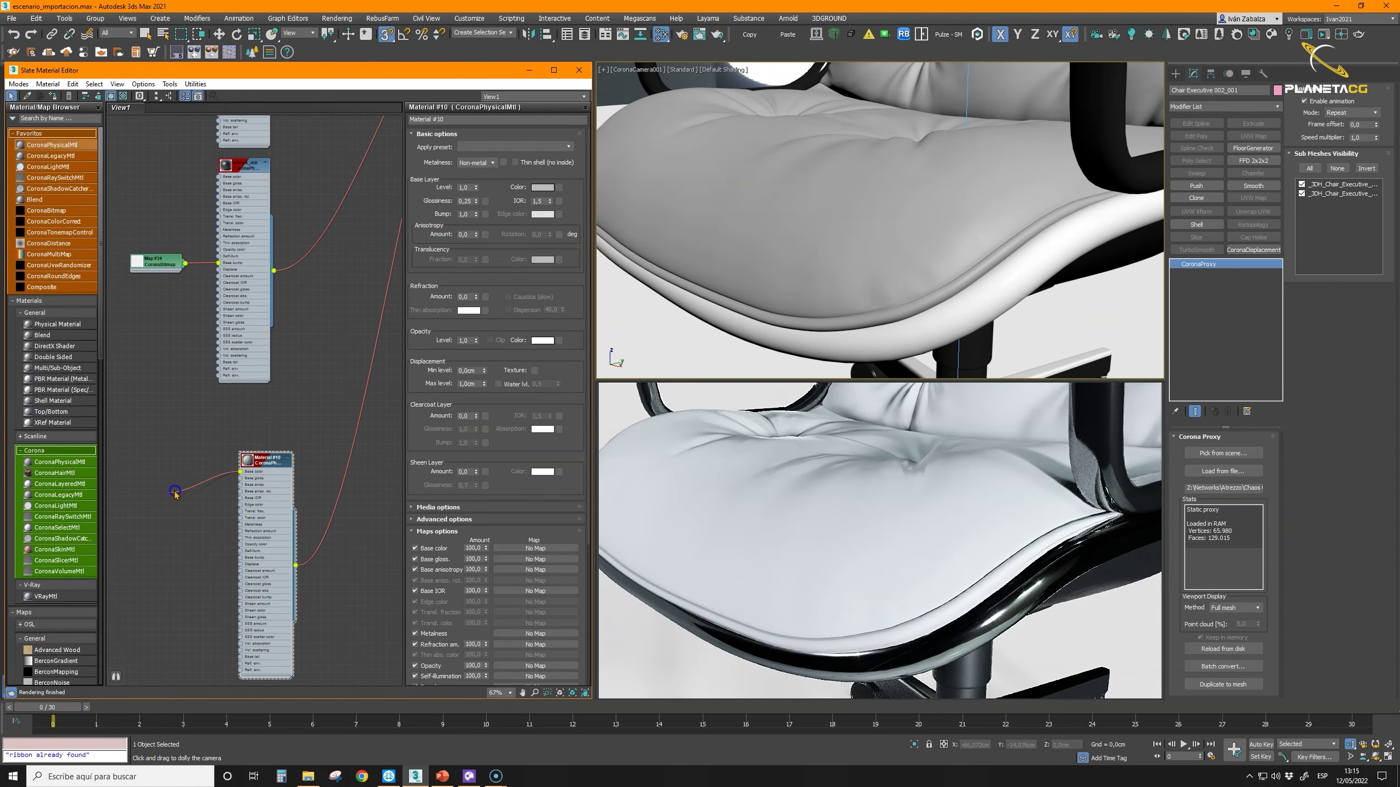
{"action": "left_click_drag", "start_coordinate": [175, 493], "coordinate": [171, 495]}
{"action": "mouse_move", "coordinate": [204, 514]}
{"action": "mouse_move", "coordinate": [278, 526]}
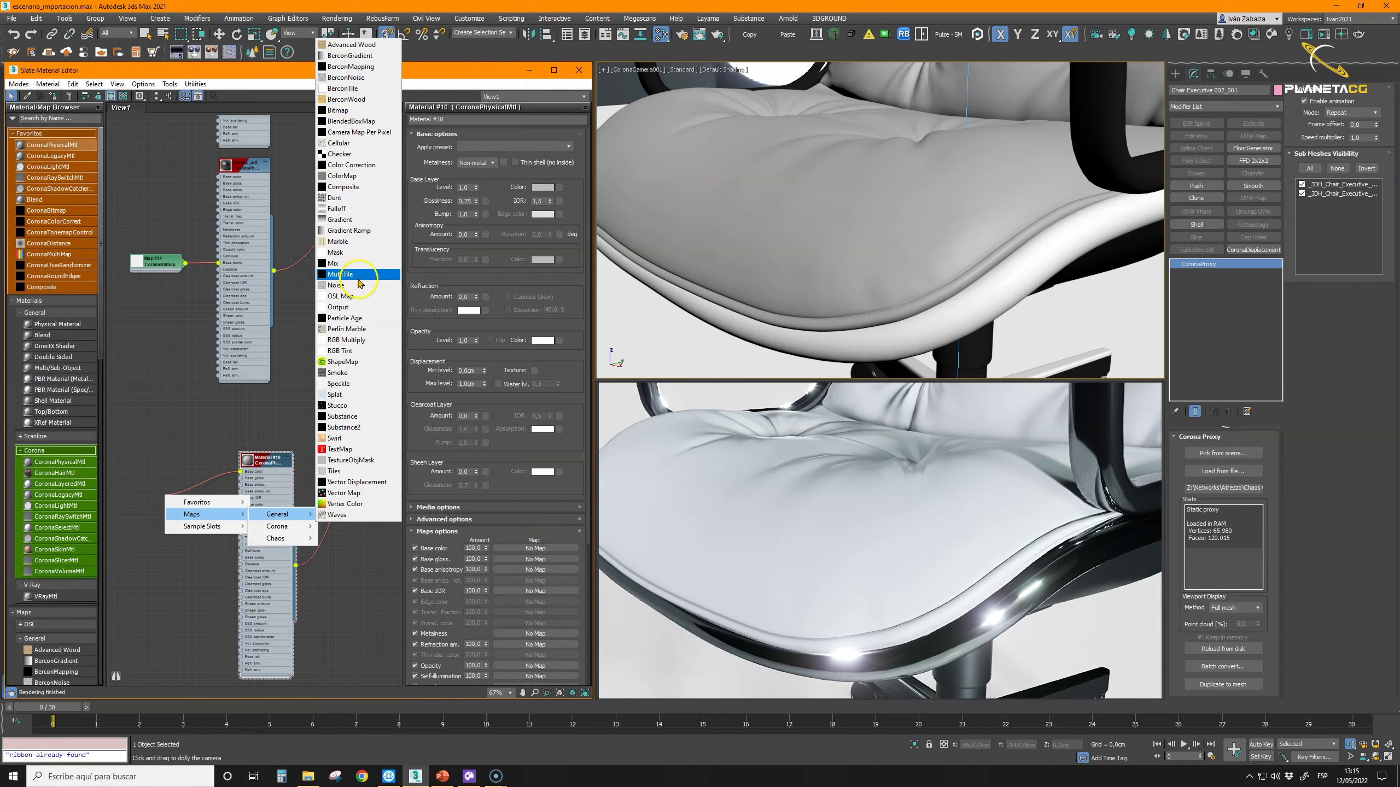
{"action": "left_click", "coordinate": [339, 153]}
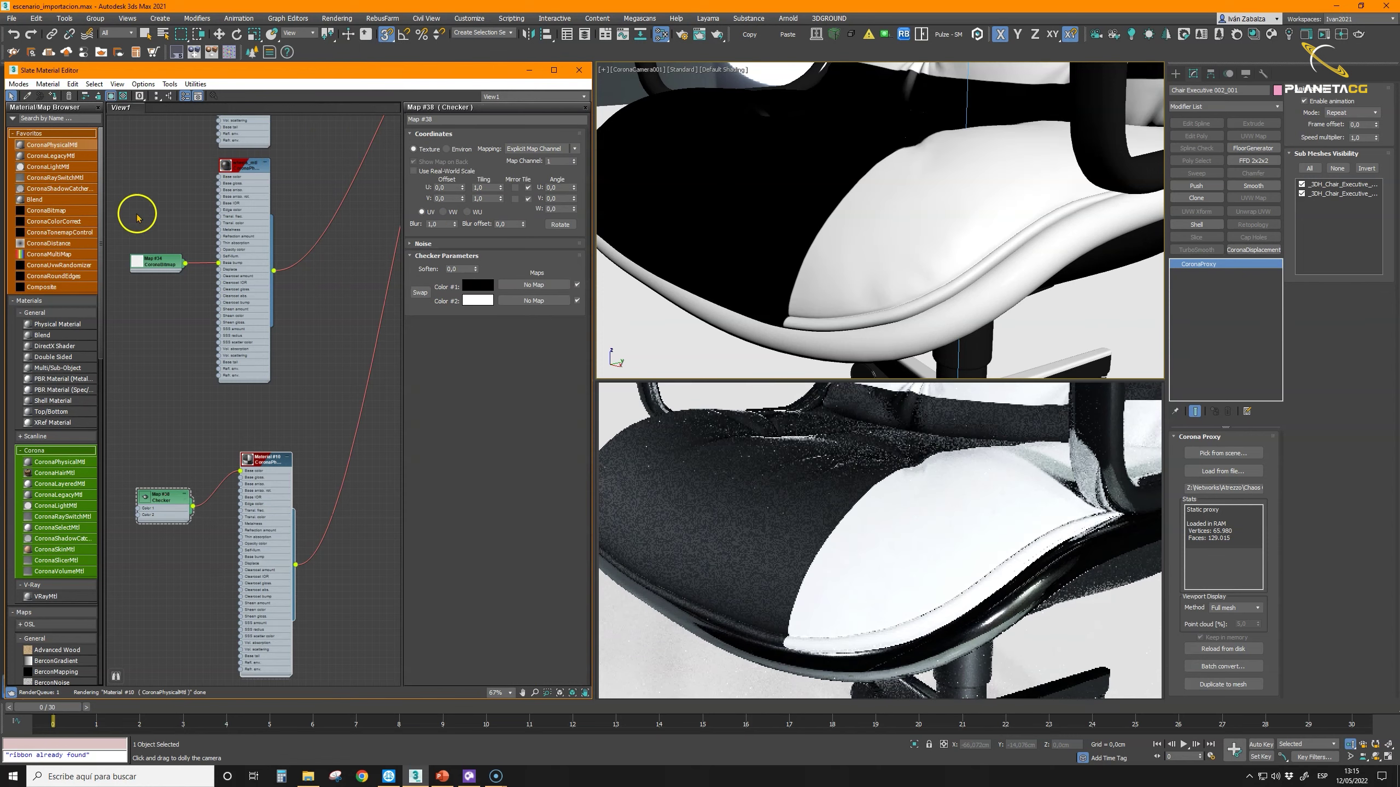
Step: Dolly the camera back to frame the whole chair and set the Checker map's U and V tiling to 10
{"action": "scroll", "coordinate": [206, 508], "scroll_direction": "down", "scroll_amount": 4}
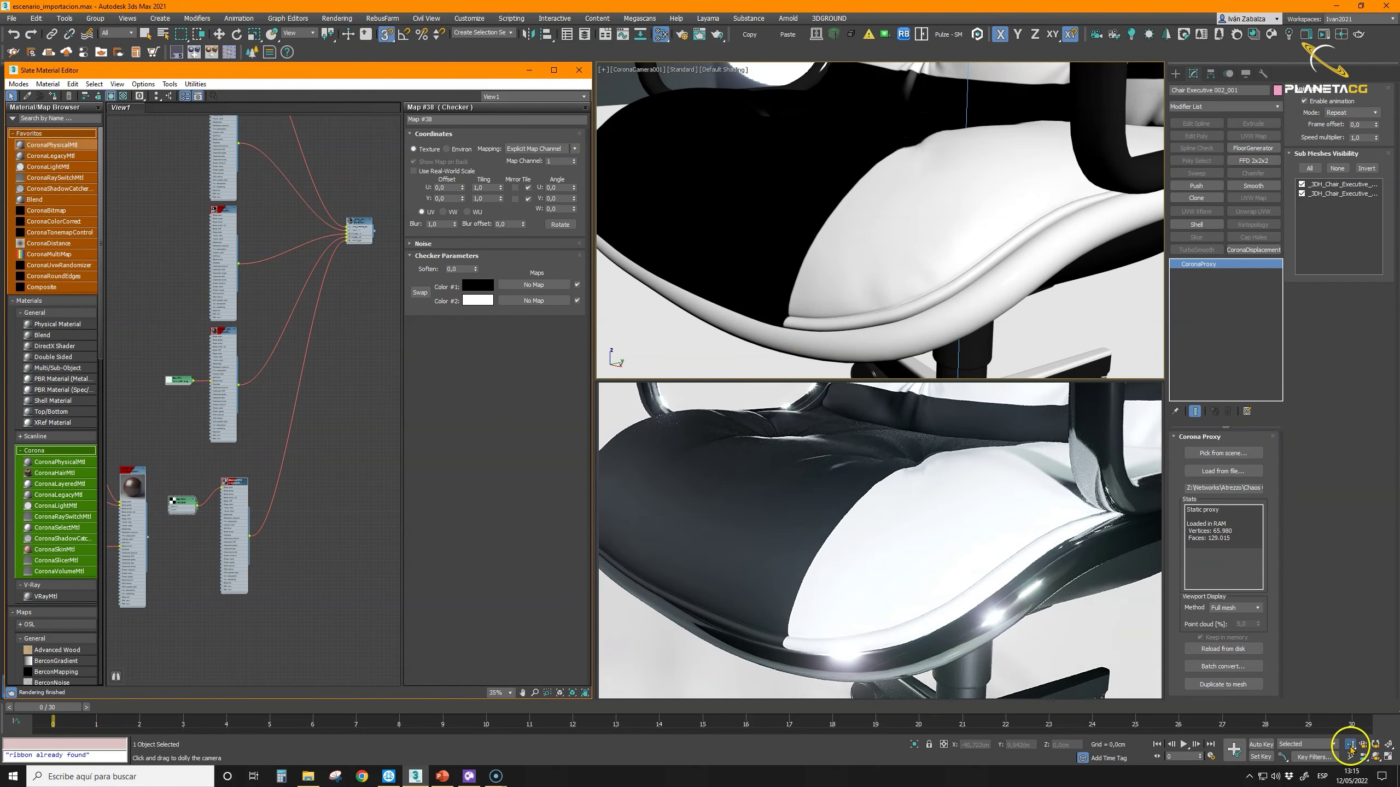
{"action": "left_click_drag", "start_coordinate": [937, 225], "coordinate": [945, 301]}
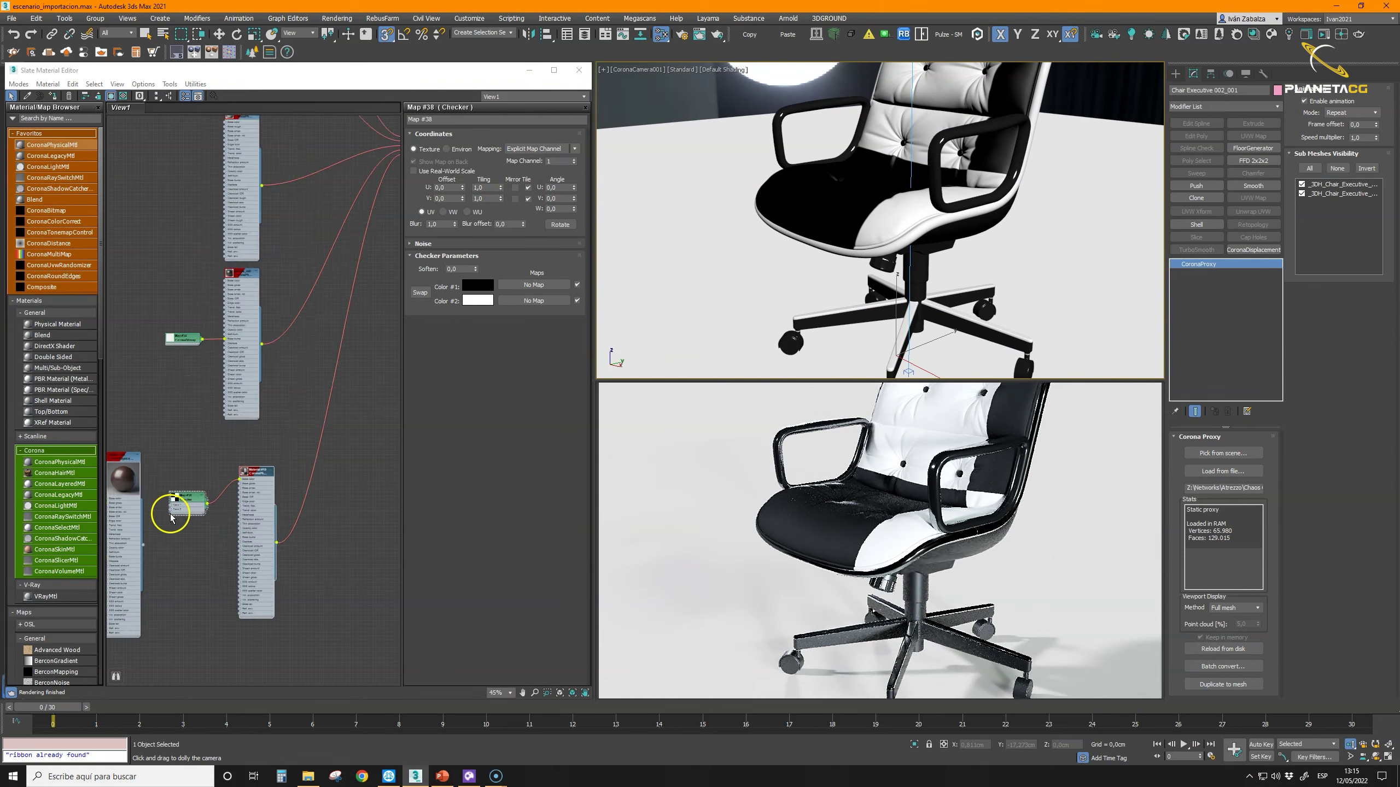
{"action": "scroll", "coordinate": [175, 505], "scroll_direction": "up", "scroll_amount": 5}
{"action": "left_click", "coordinate": [176, 483]}
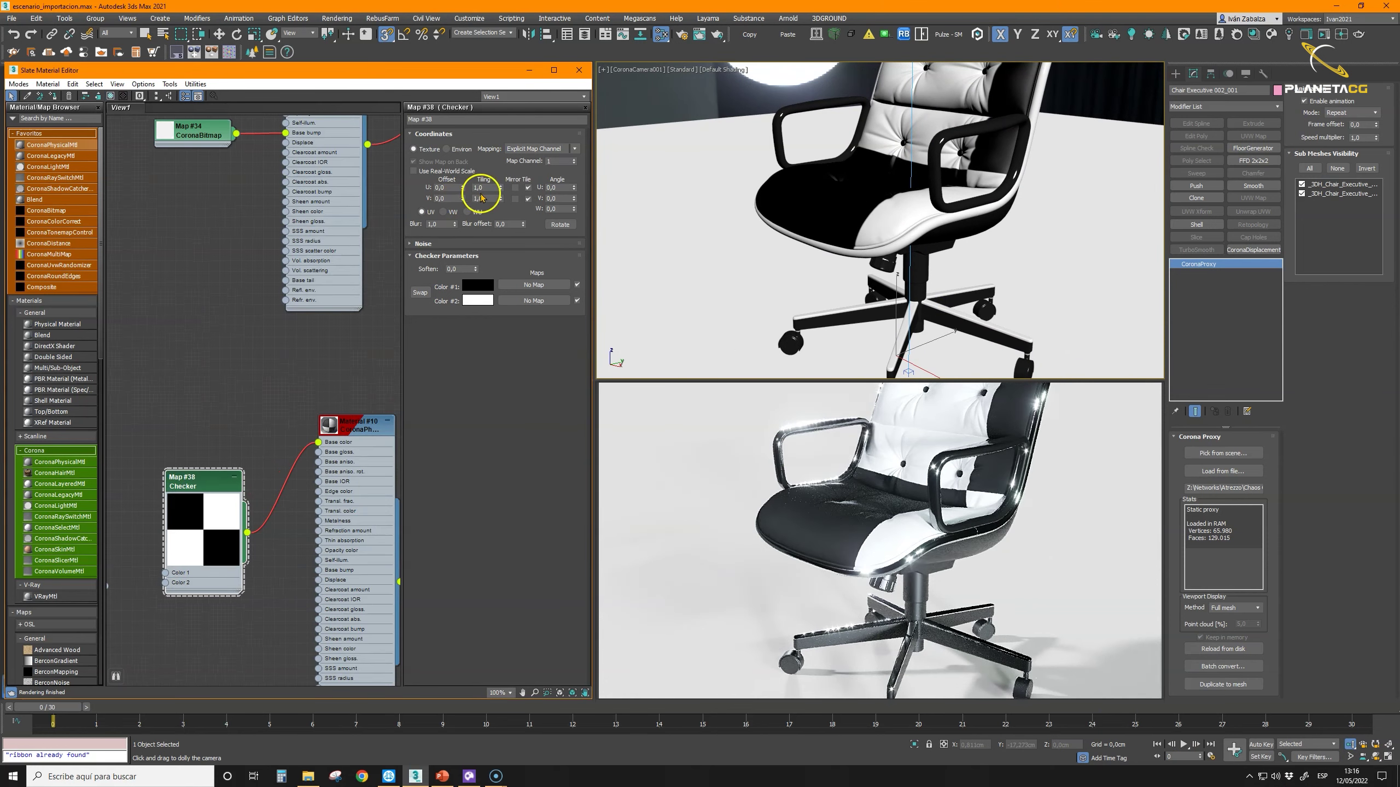
{"action": "type", "text": "10"}
{"action": "key", "text": "Return"}
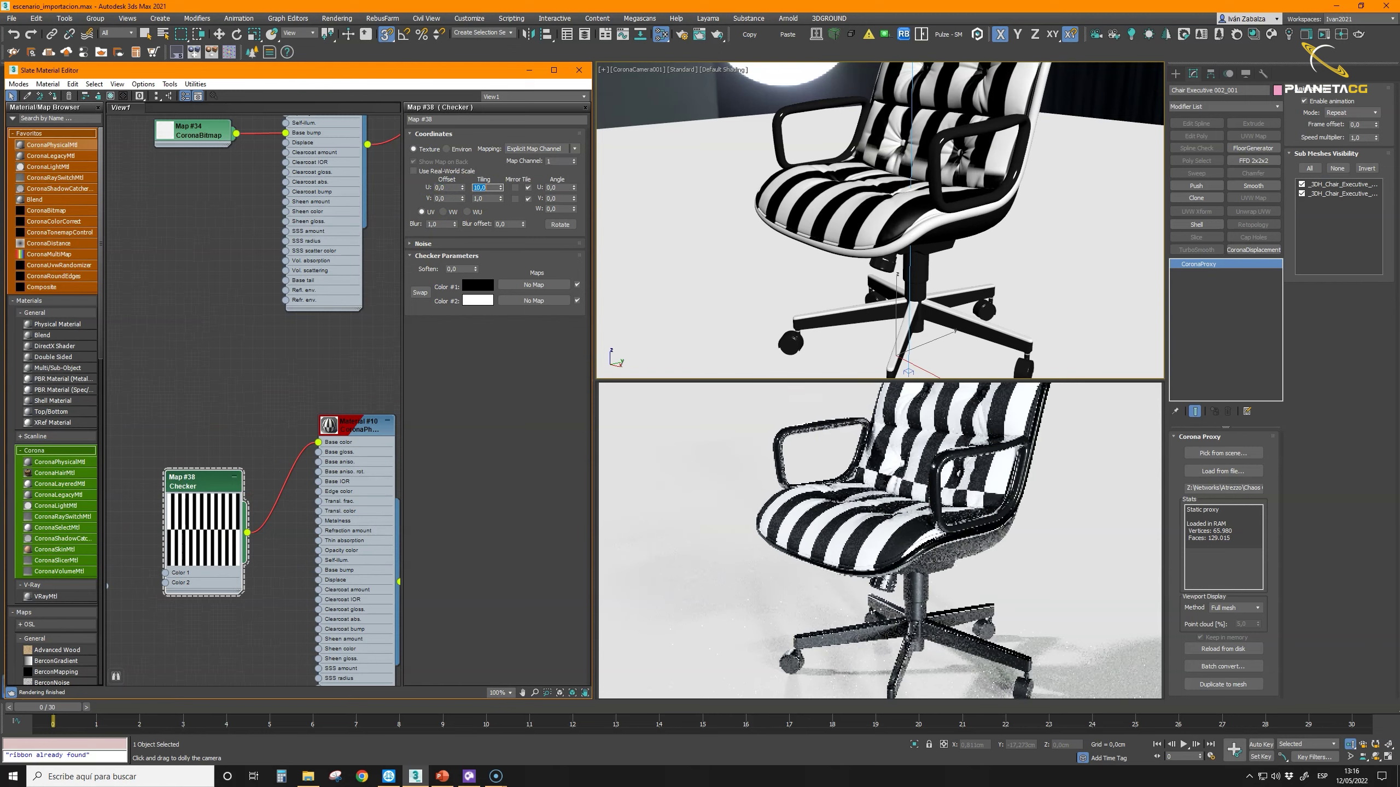
{"action": "type", "text": "1"}
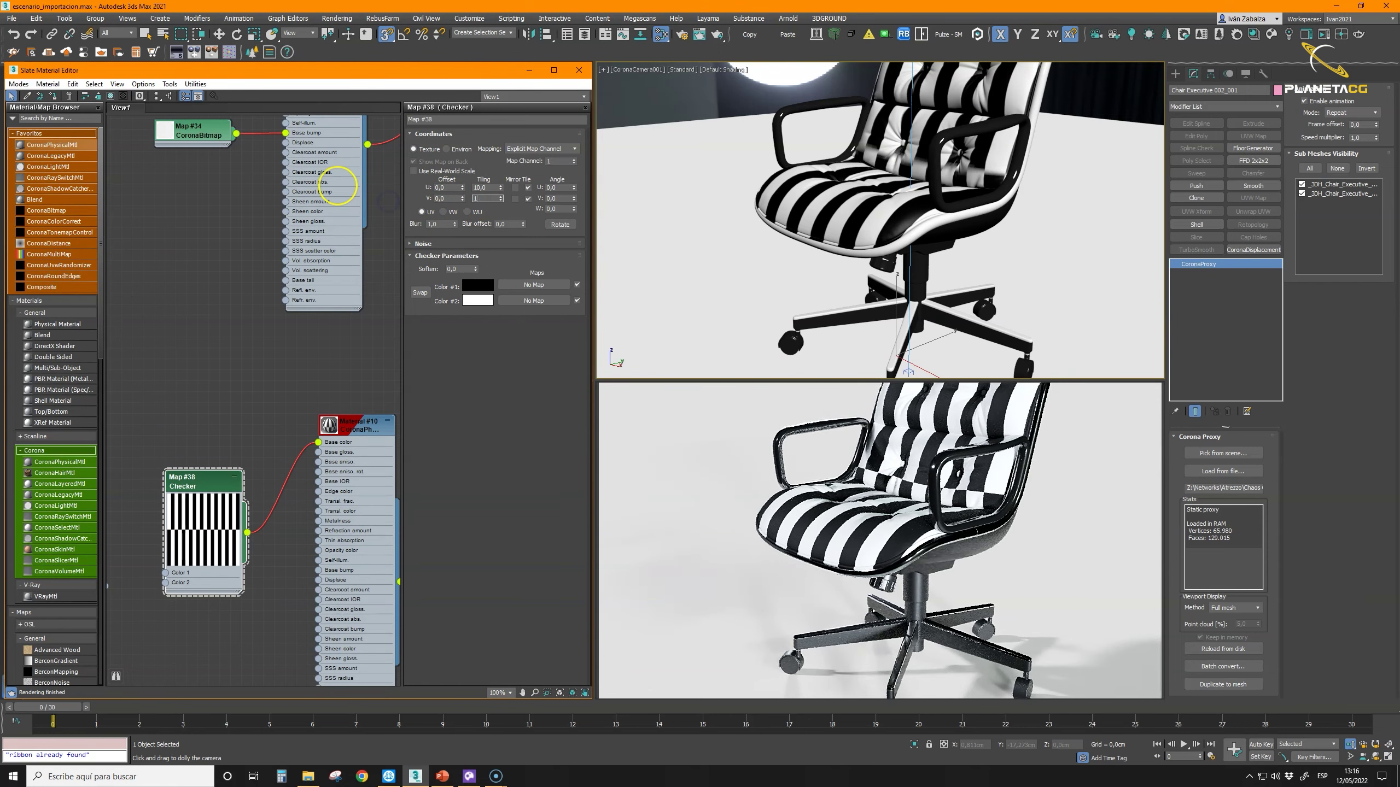
{"action": "type", "text": "0"}
{"action": "key", "text": "Return"}
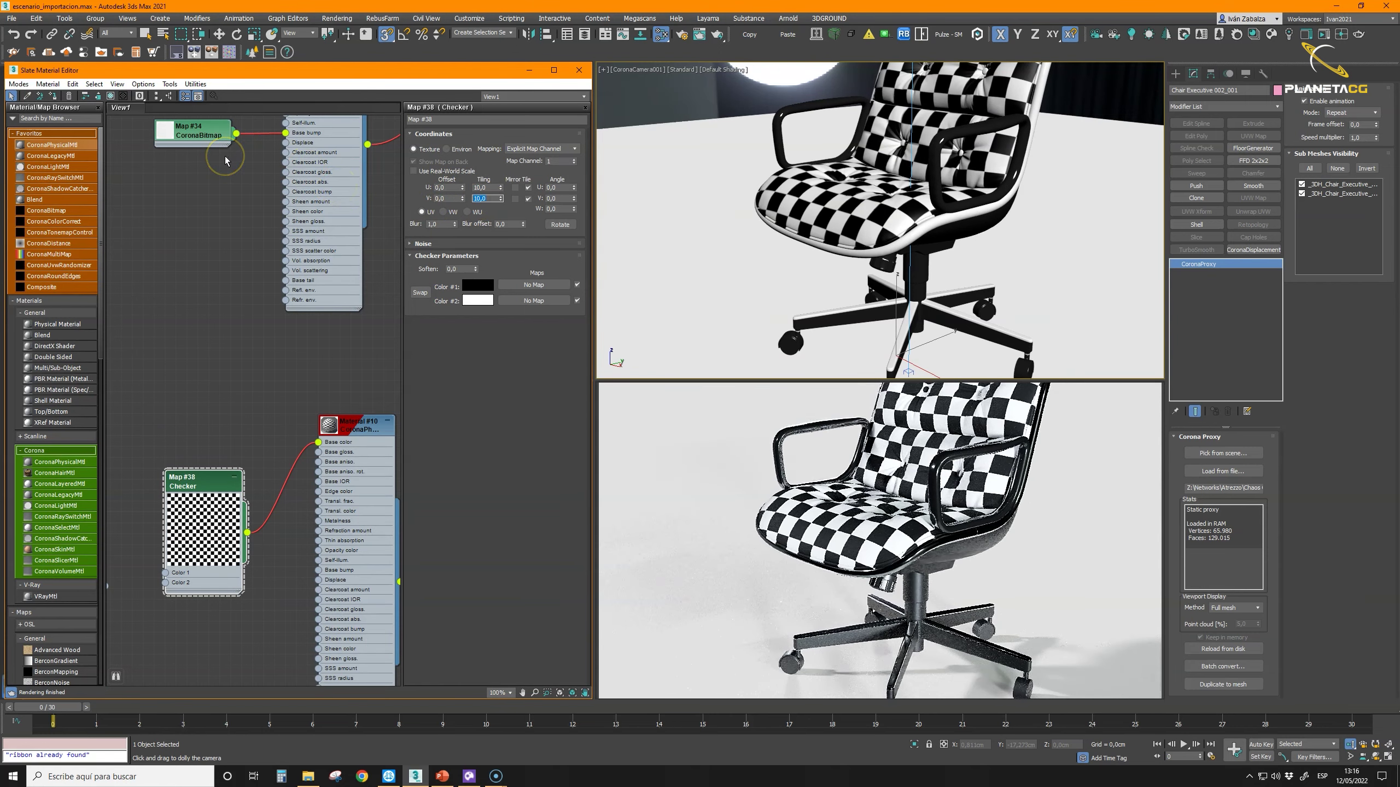
Step: Delete the Checker map node from the new CoronaPhysicalMtl
{"action": "scroll", "coordinate": [275, 388], "scroll_direction": "down", "scroll_amount": 2}
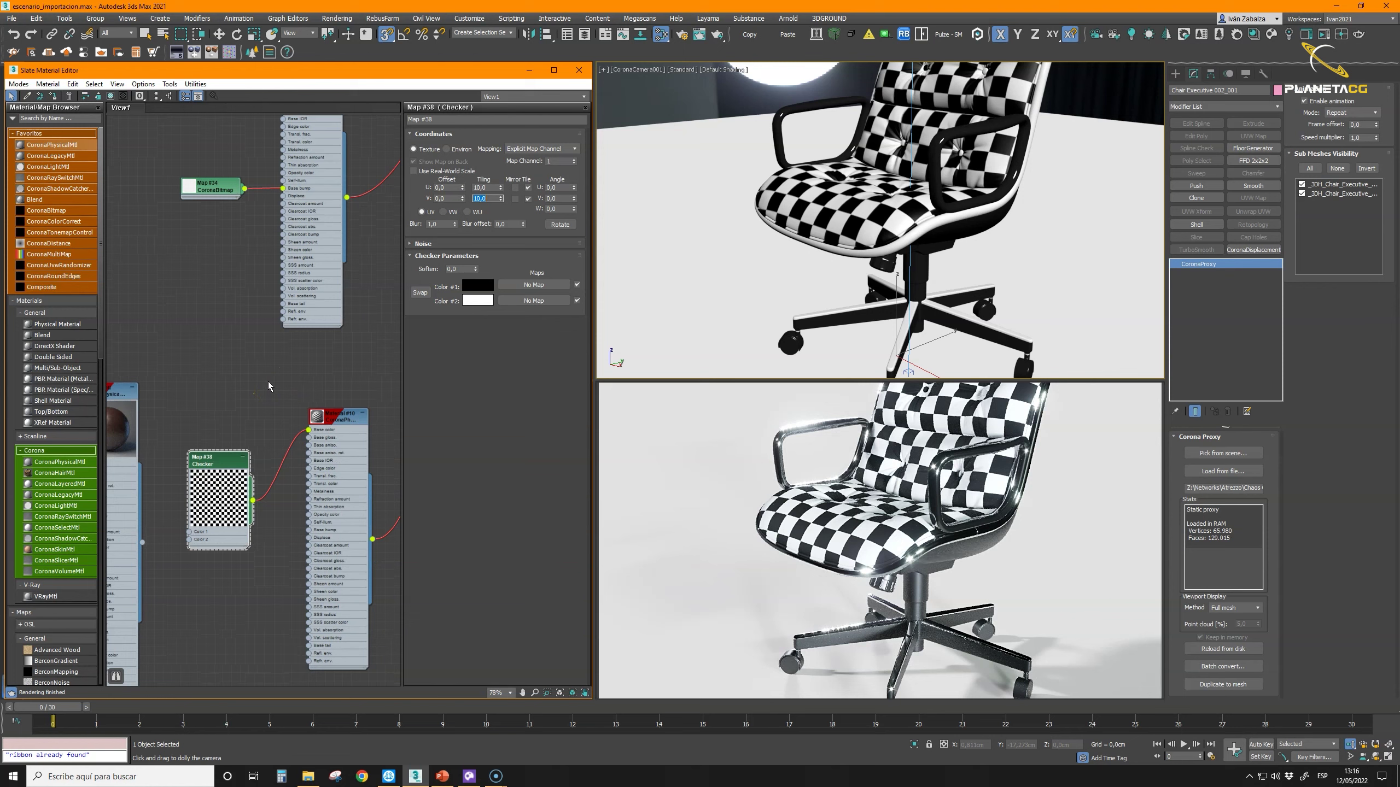
{"action": "scroll", "coordinate": [207, 445], "scroll_direction": "up", "scroll_amount": 2}
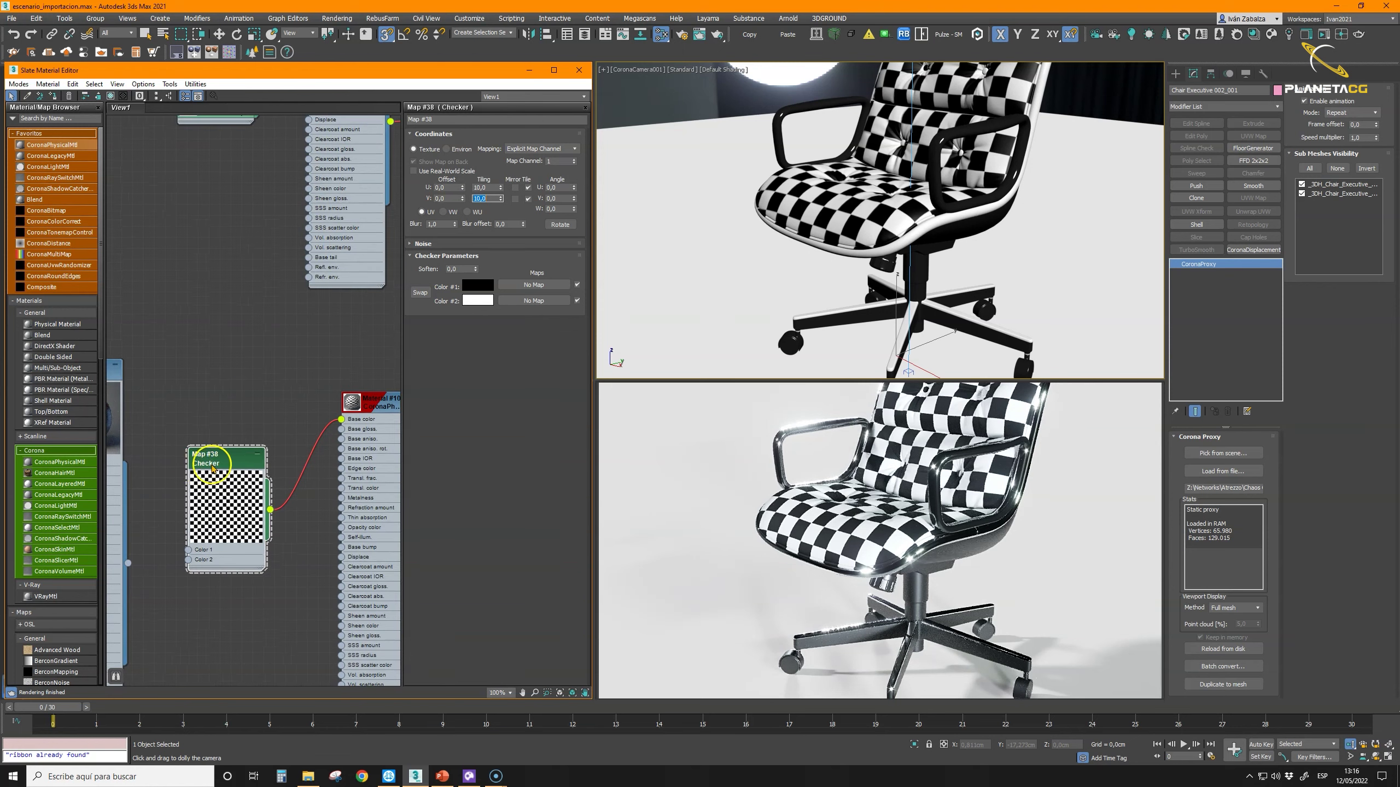
{"action": "key", "text": "Delete"}
Step: Assign a CoronaBitmap to the new material's base color, loading FabricCottonTwill001_COL_VAR3_4K.jpg from the Mapas\Telas folder
{"action": "middle_click_drag", "start_coordinate": [269, 447], "coordinate": [275, 278]}
{"action": "scroll", "coordinate": [275, 278], "scroll_direction": "up", "scroll_amount": 2}
{"action": "scroll", "coordinate": [275, 278], "scroll_direction": "down", "scroll_amount": 1}
{"action": "left_click_drag", "start_coordinate": [268, 283], "coordinate": [157, 329]}
{"action": "mouse_move", "coordinate": [187, 349]}
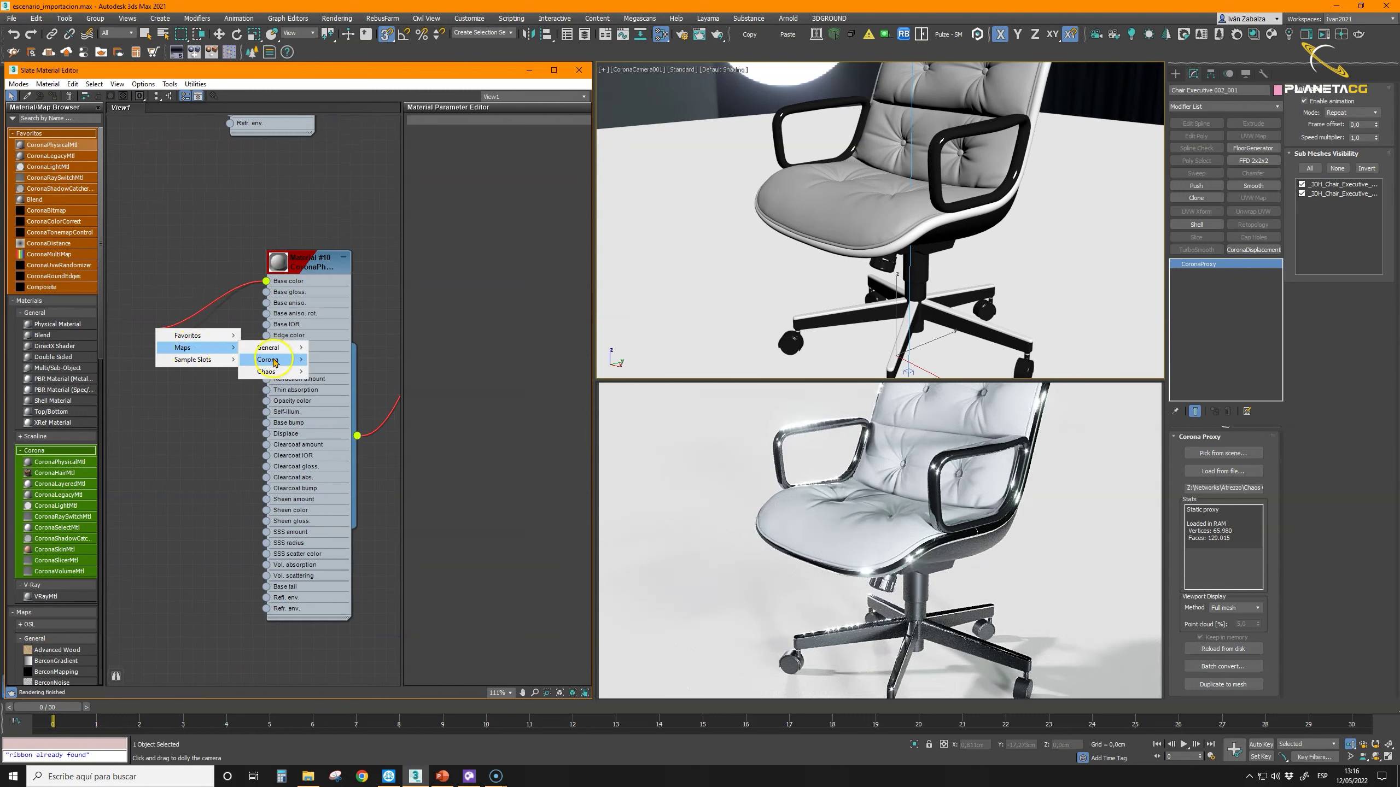
{"action": "mouse_move", "coordinate": [275, 362]}
{"action": "left_click", "coordinate": [339, 371]}
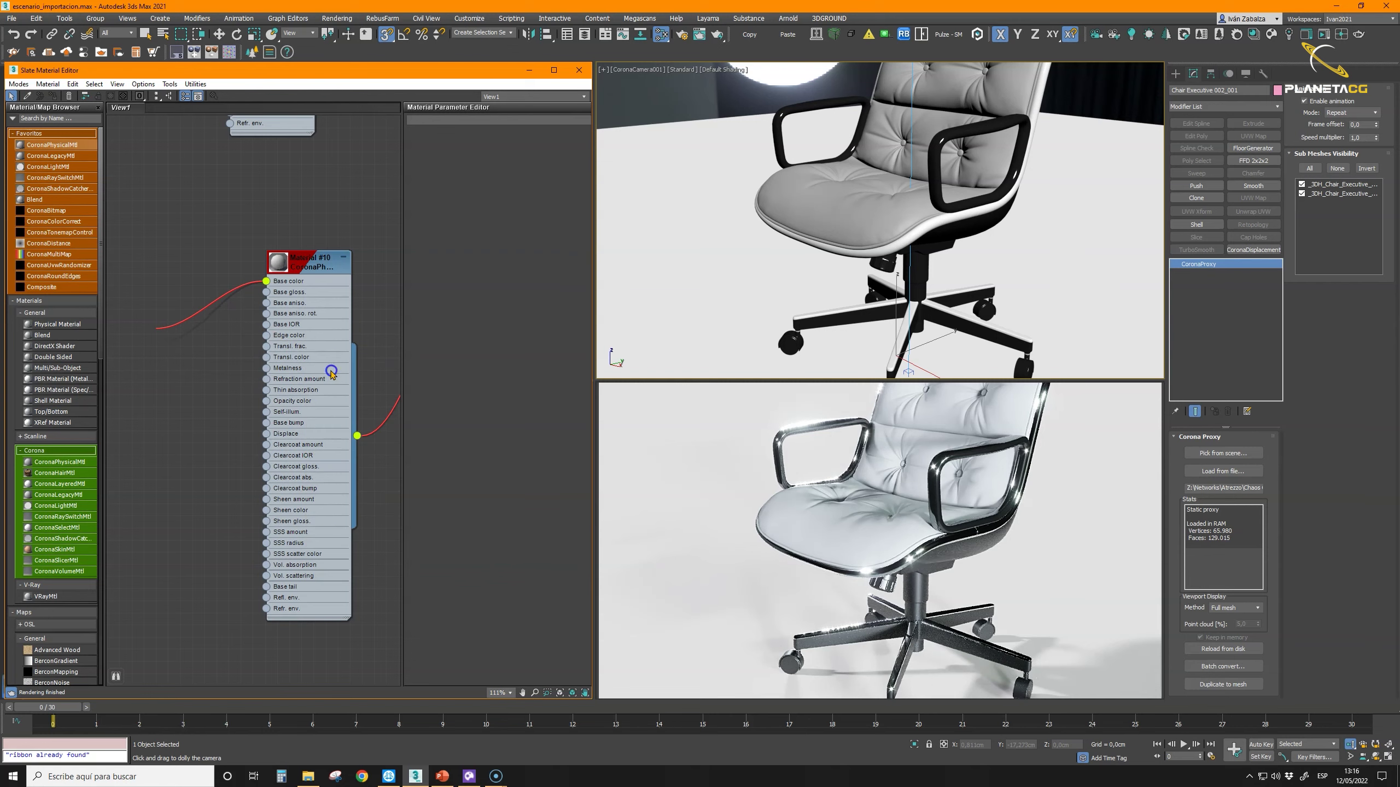
{"action": "left_click", "coordinate": [231, 57]}
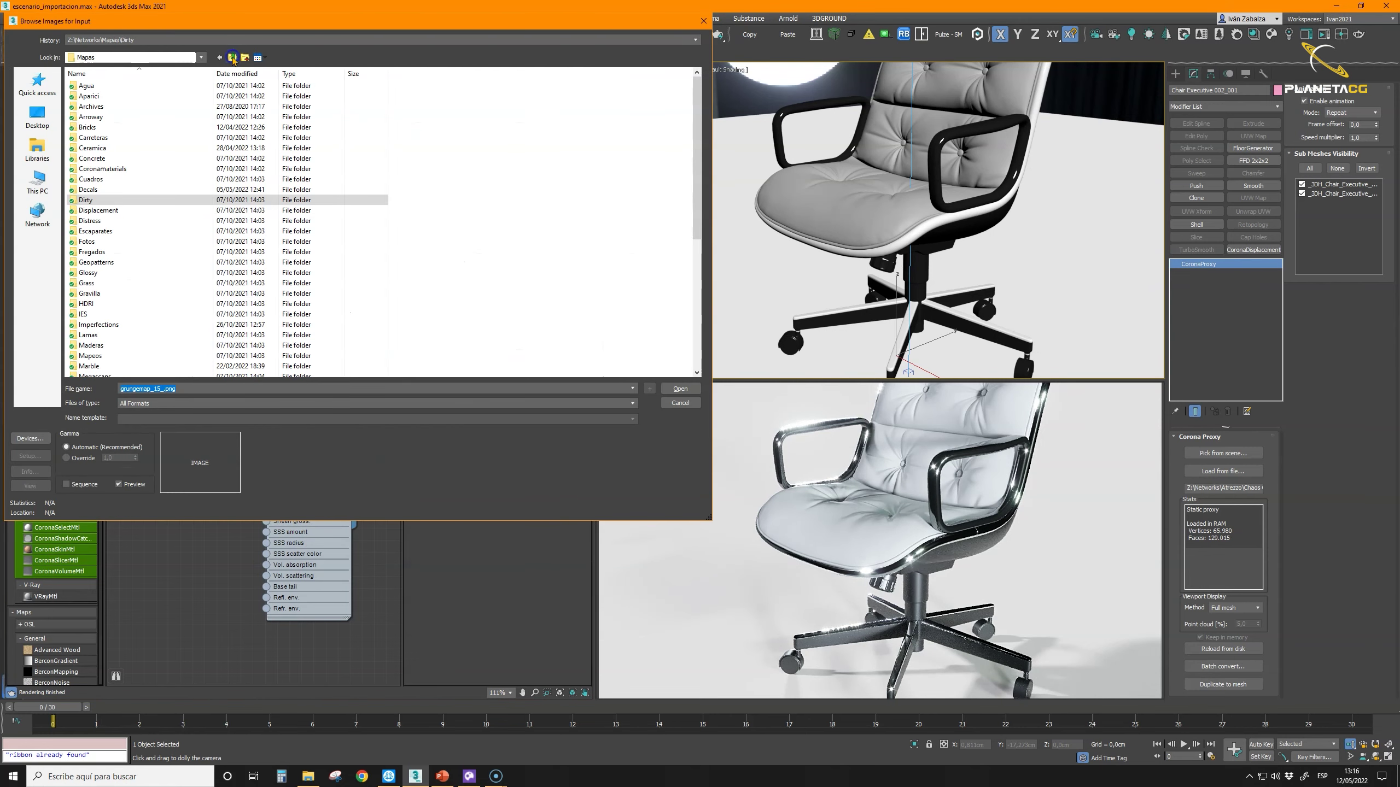
{"action": "scroll", "coordinate": [195, 251], "scroll_direction": "down", "scroll_amount": 2}
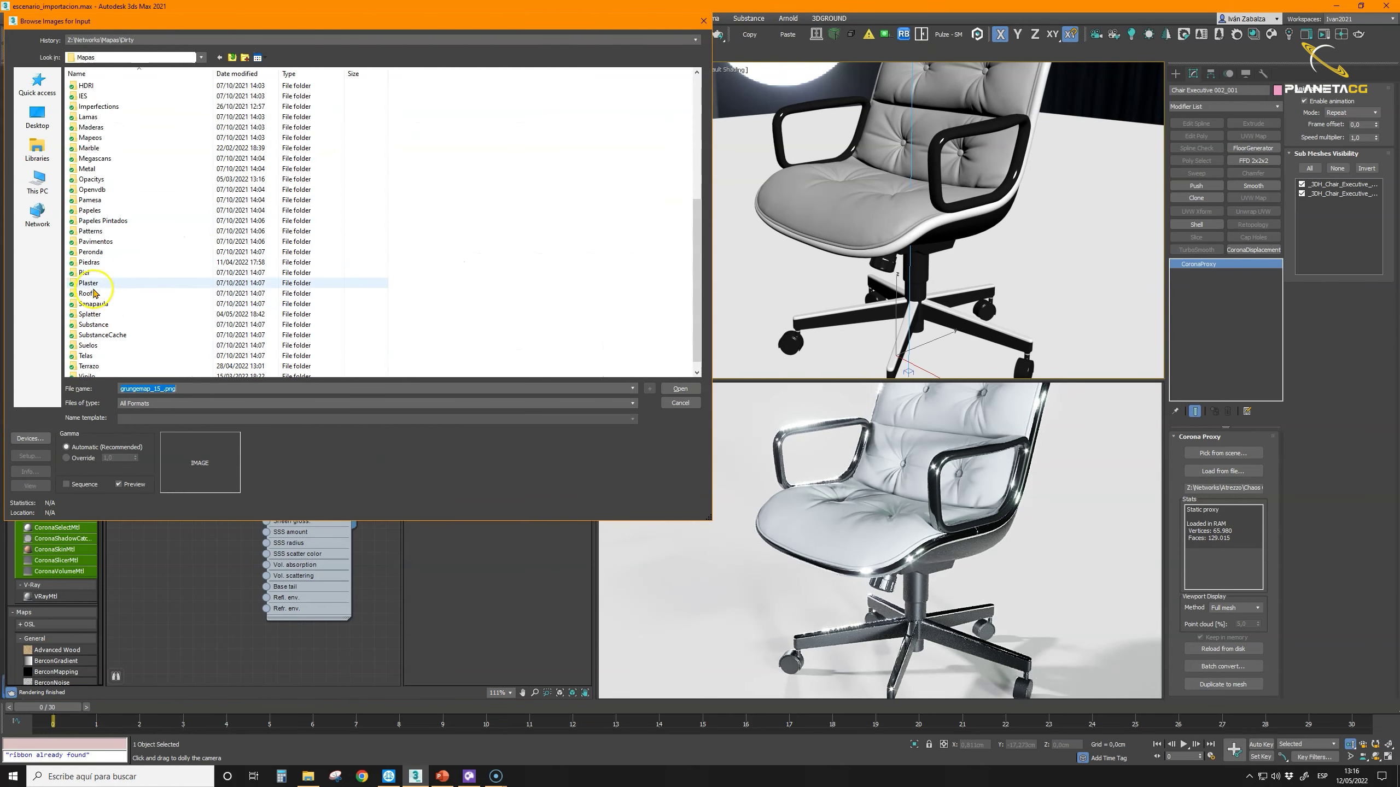
{"action": "double_click", "coordinate": [87, 356]}
{"action": "left_click", "coordinate": [210, 190]}
{"action": "left_click", "coordinate": [678, 390]}
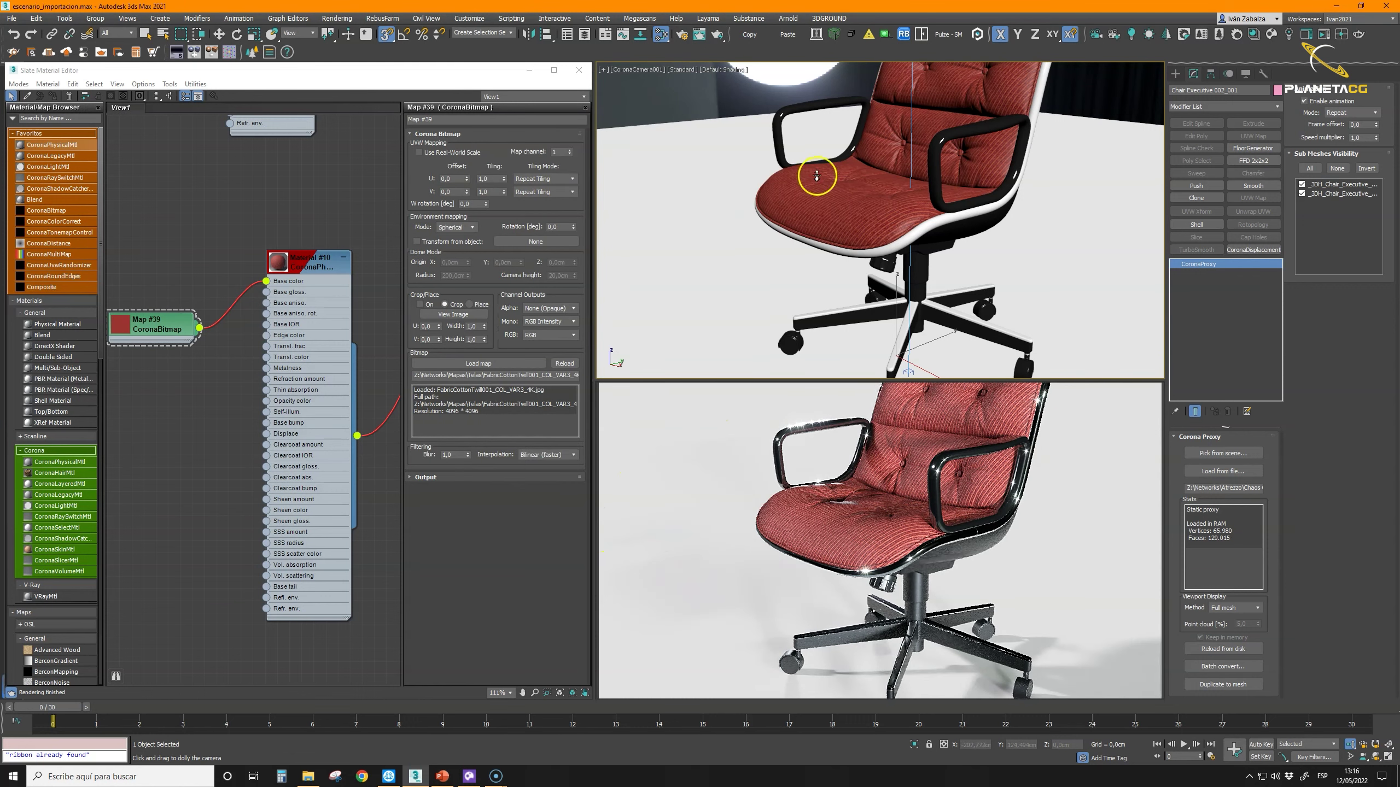
Step: Set the U and V tiling of the red fabric CoronaBitmap to 3
{"action": "left_click_drag", "start_coordinate": [178, 322], "coordinate": [188, 324]}
{"action": "left_click_drag", "start_coordinate": [311, 282], "coordinate": [323, 282]}
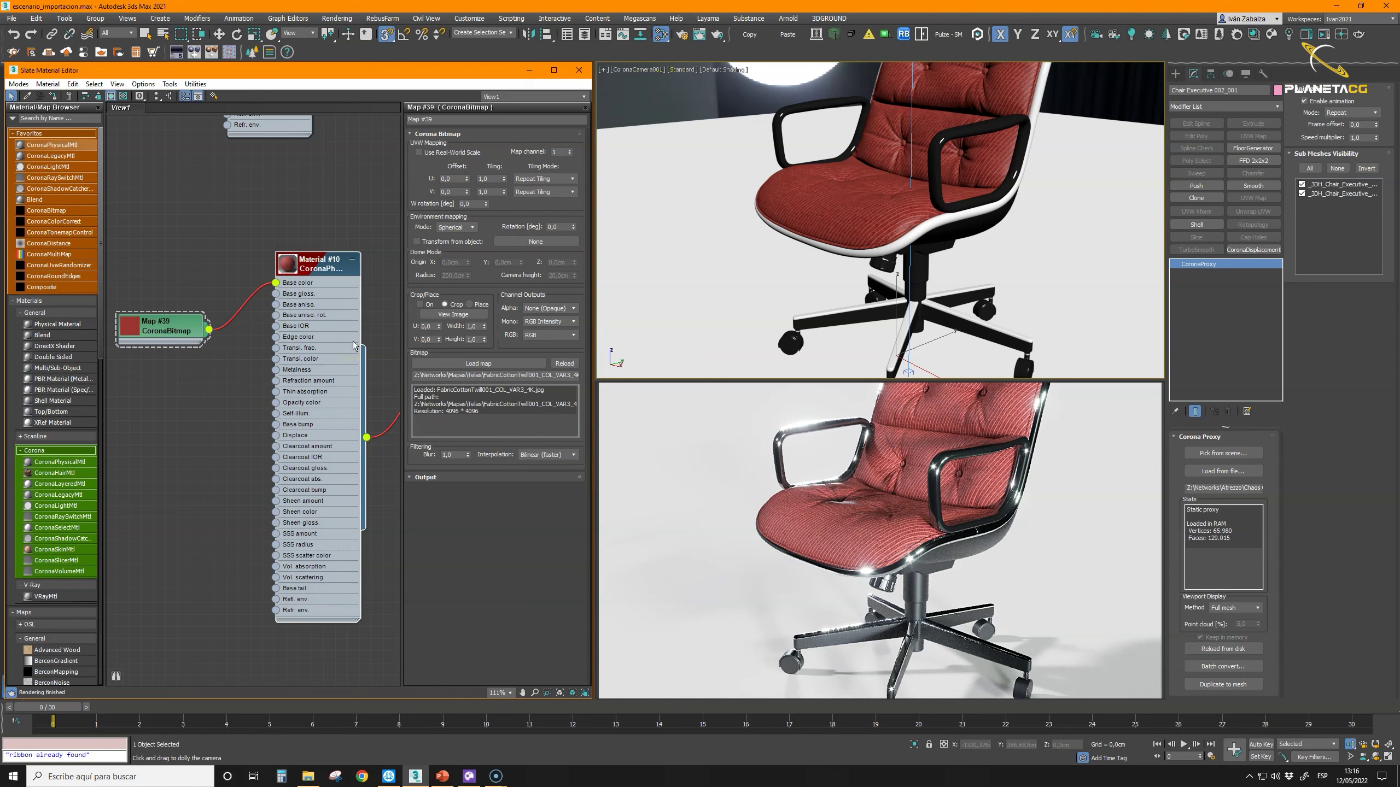
{"action": "left_click", "coordinate": [708, 465]}
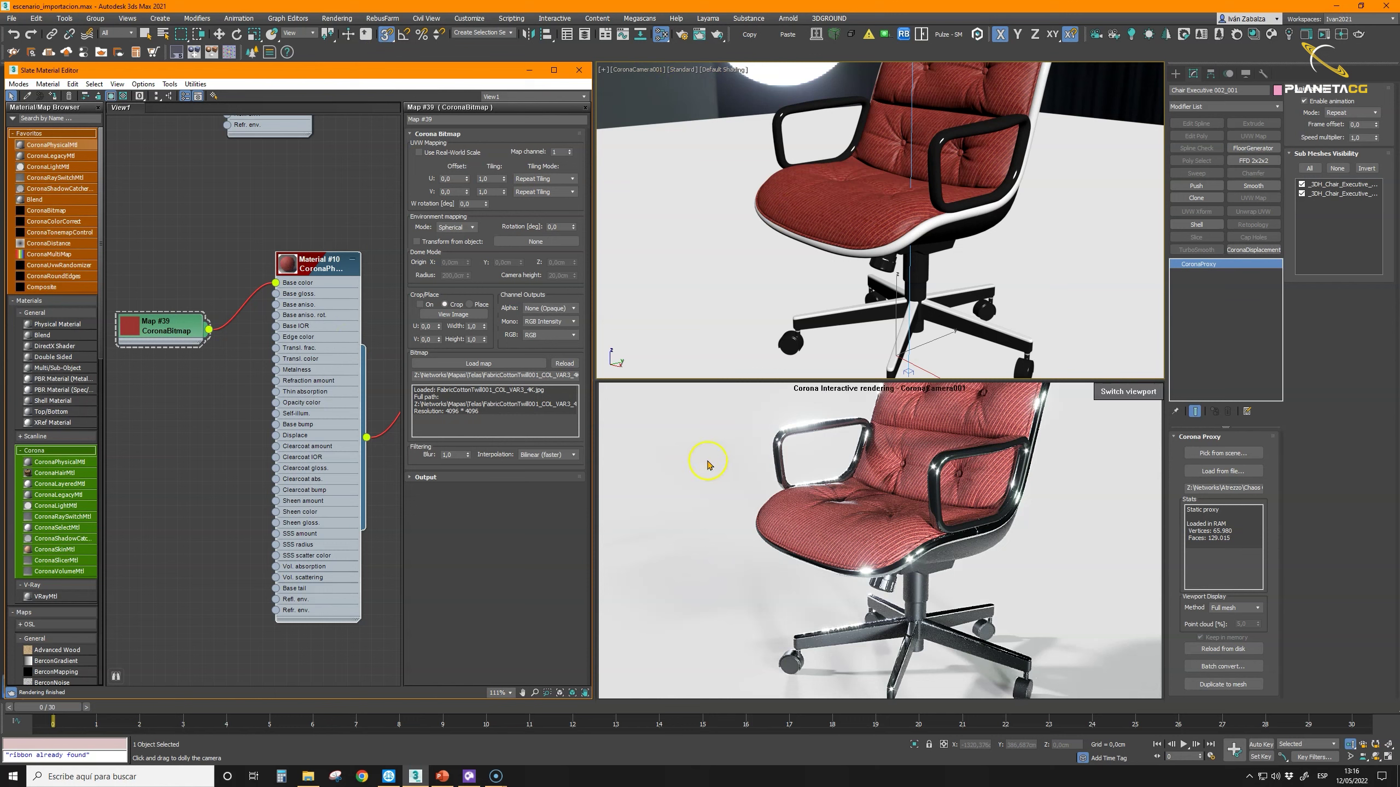
{"action": "left_click", "coordinate": [197, 329]}
{"action": "scroll", "coordinate": [179, 331], "scroll_direction": "up", "scroll_amount": 2}
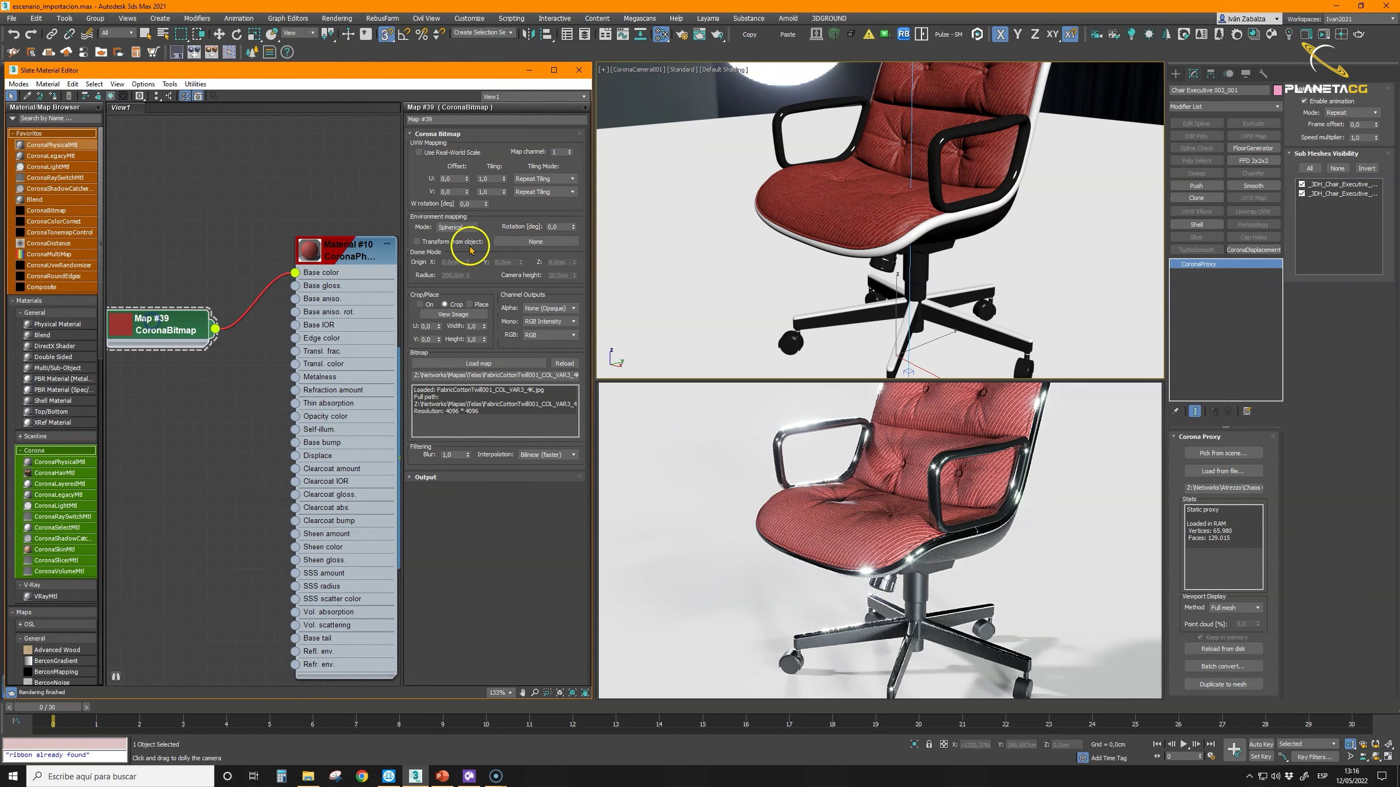
{"action": "type", "text": "3"}
{"action": "key", "text": "Return"}
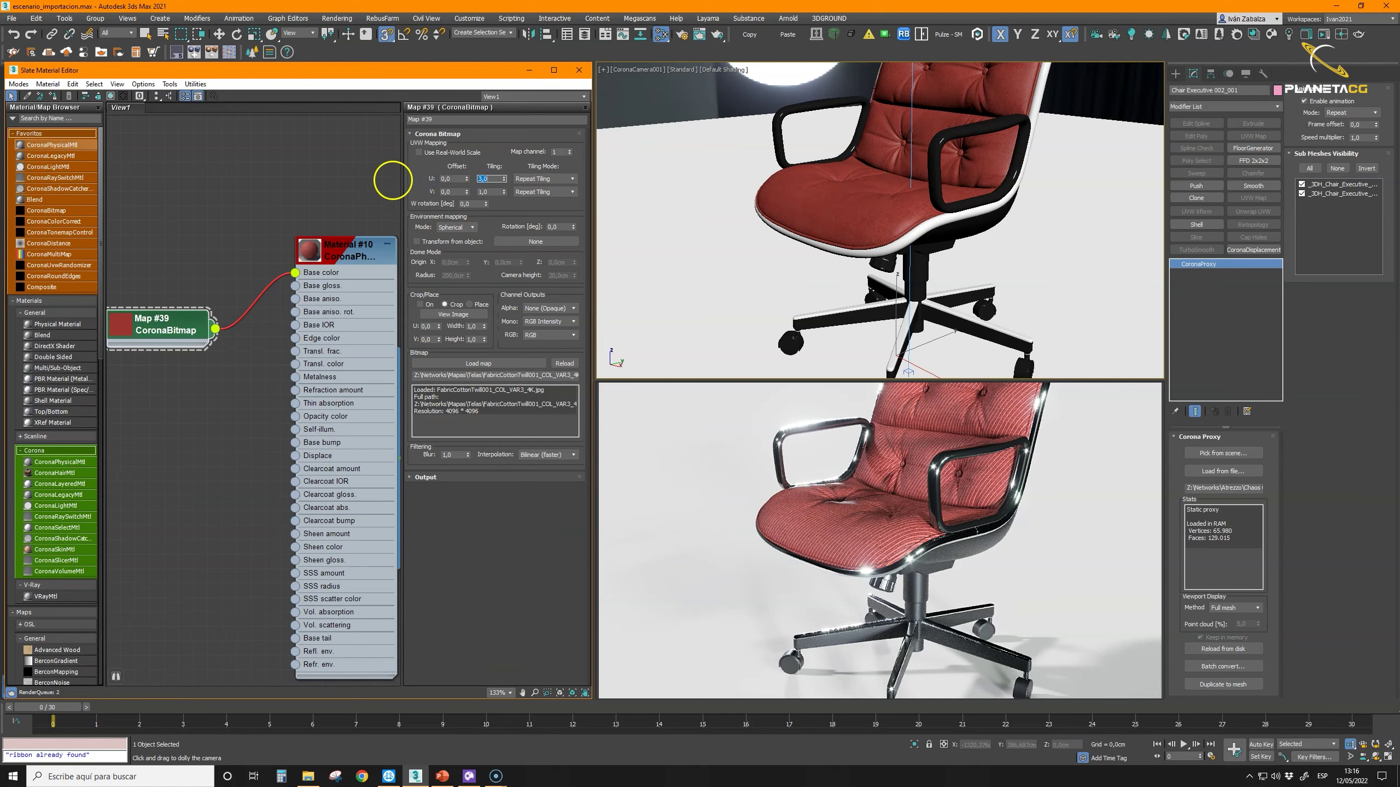
{"action": "left_click", "coordinate": [495, 192]}
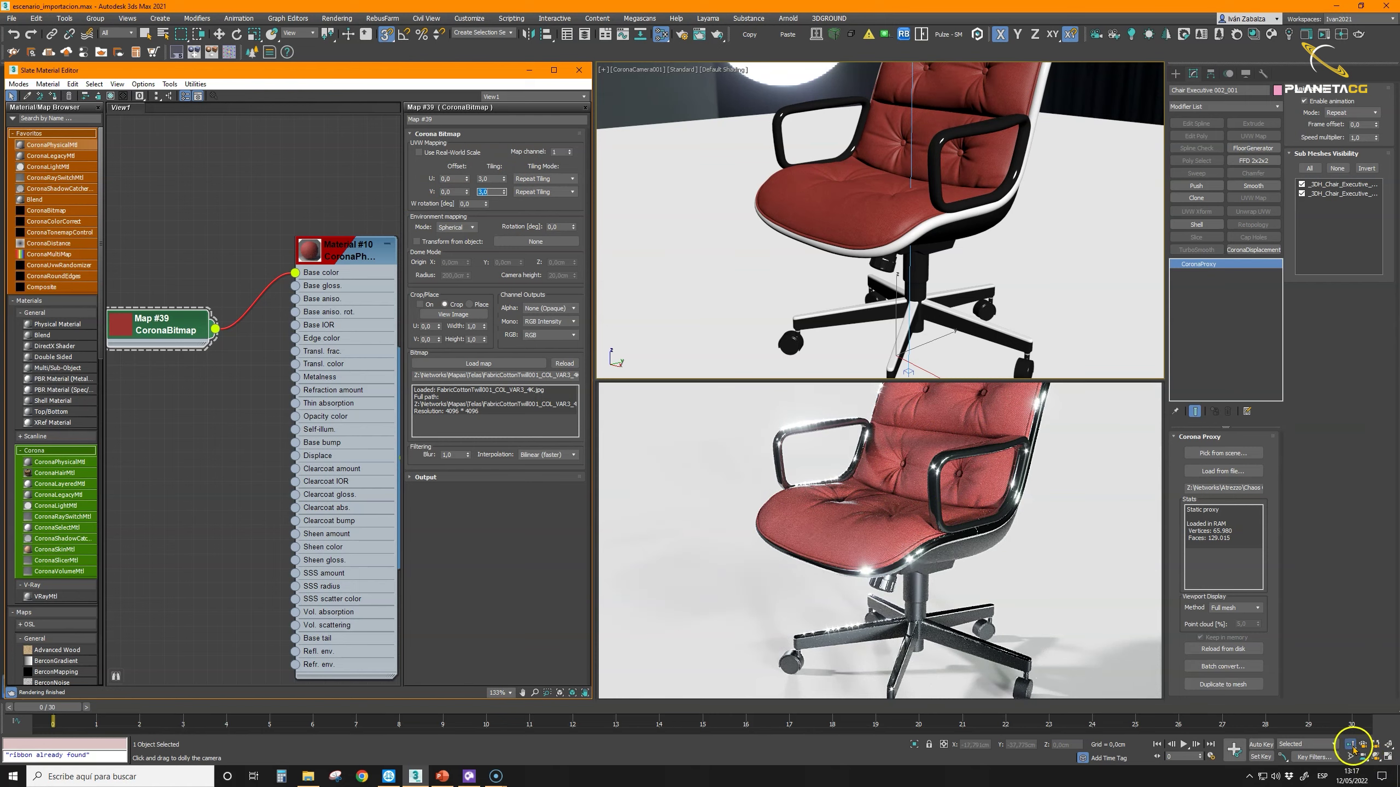
Step: Dolly the camera in close to the seat to inspect the tiled fabric
{"action": "left_click", "coordinate": [929, 211]}
{"action": "left_click_drag", "start_coordinate": [929, 212], "coordinate": [894, 156]}
{"action": "left_click", "coordinate": [728, 297]}
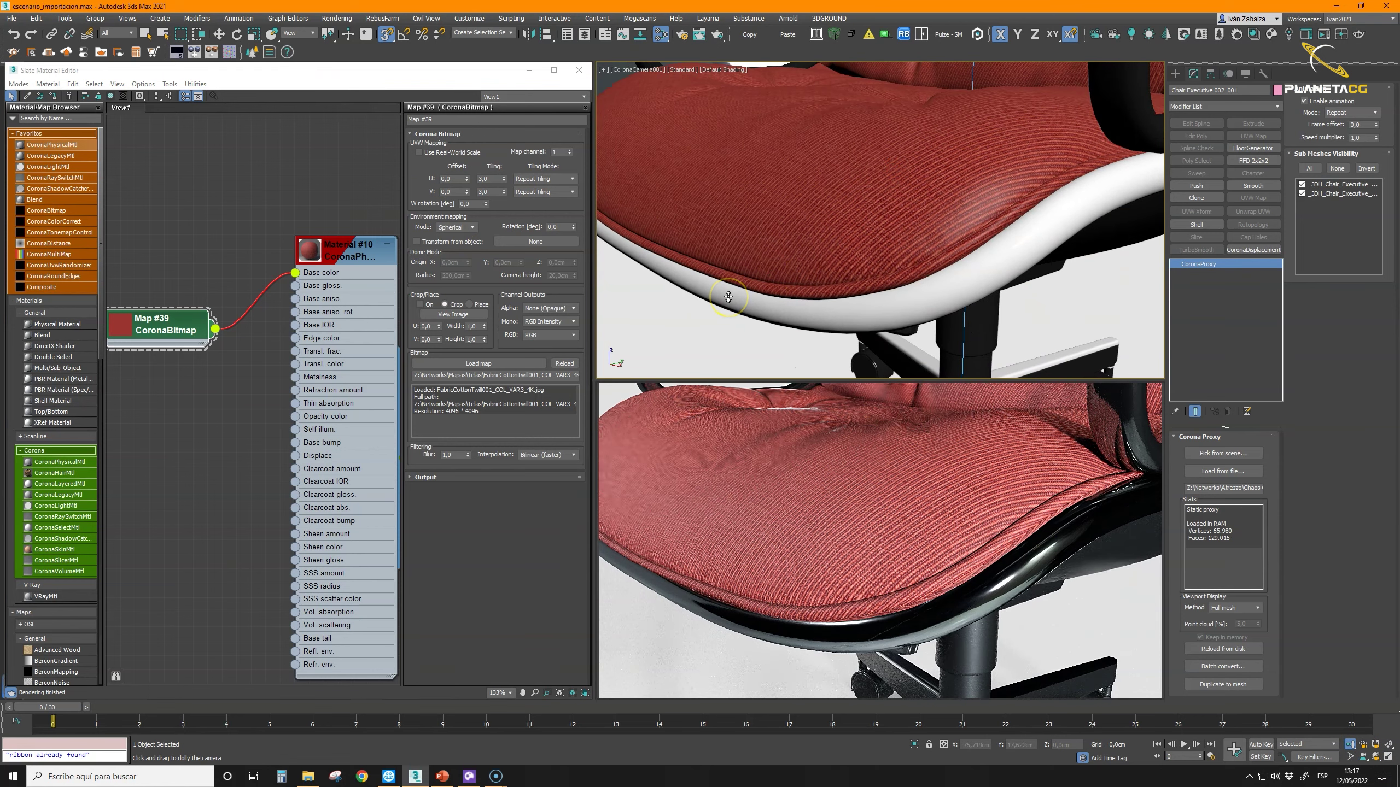
Step: Assign a CoronaBitmap to the fabric material's base glossiness, loading FabricCottonTwill001_GLOSS_4K.jpg from the Telas folder, and align its node
{"action": "scroll", "coordinate": [215, 355], "scroll_direction": "down", "scroll_amount": 2}
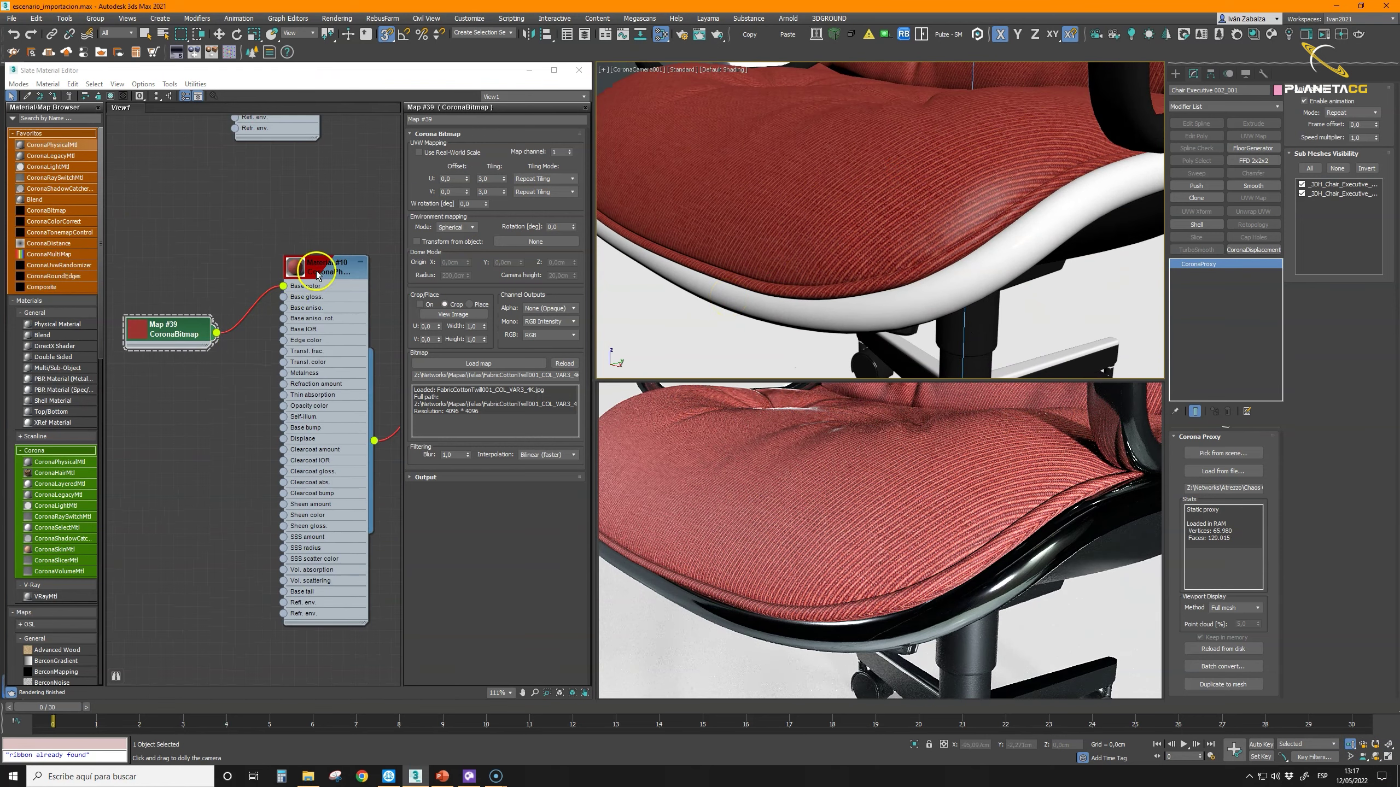
{"action": "left_click_drag", "start_coordinate": [317, 273], "coordinate": [317, 301]}
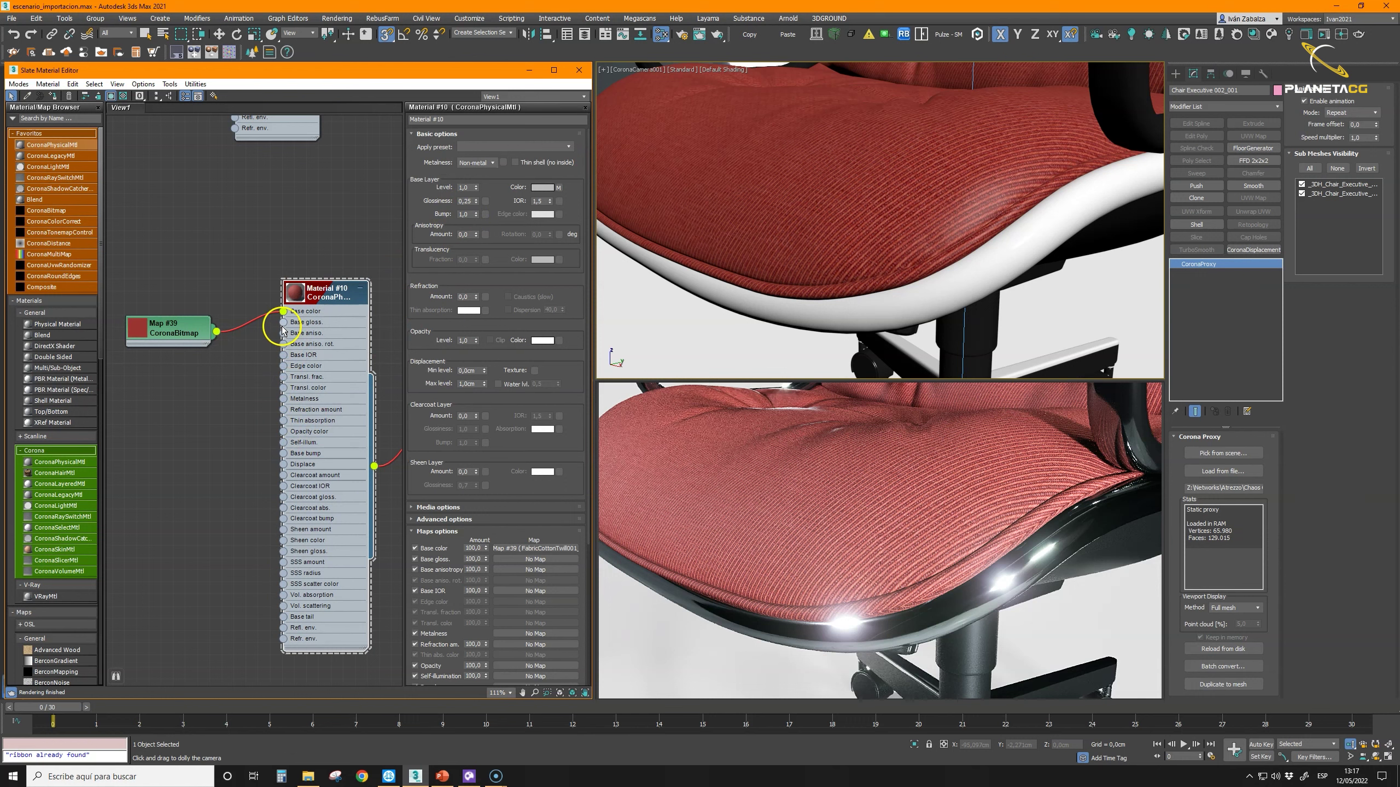
{"action": "left_click_drag", "start_coordinate": [216, 385], "coordinate": [205, 390]}
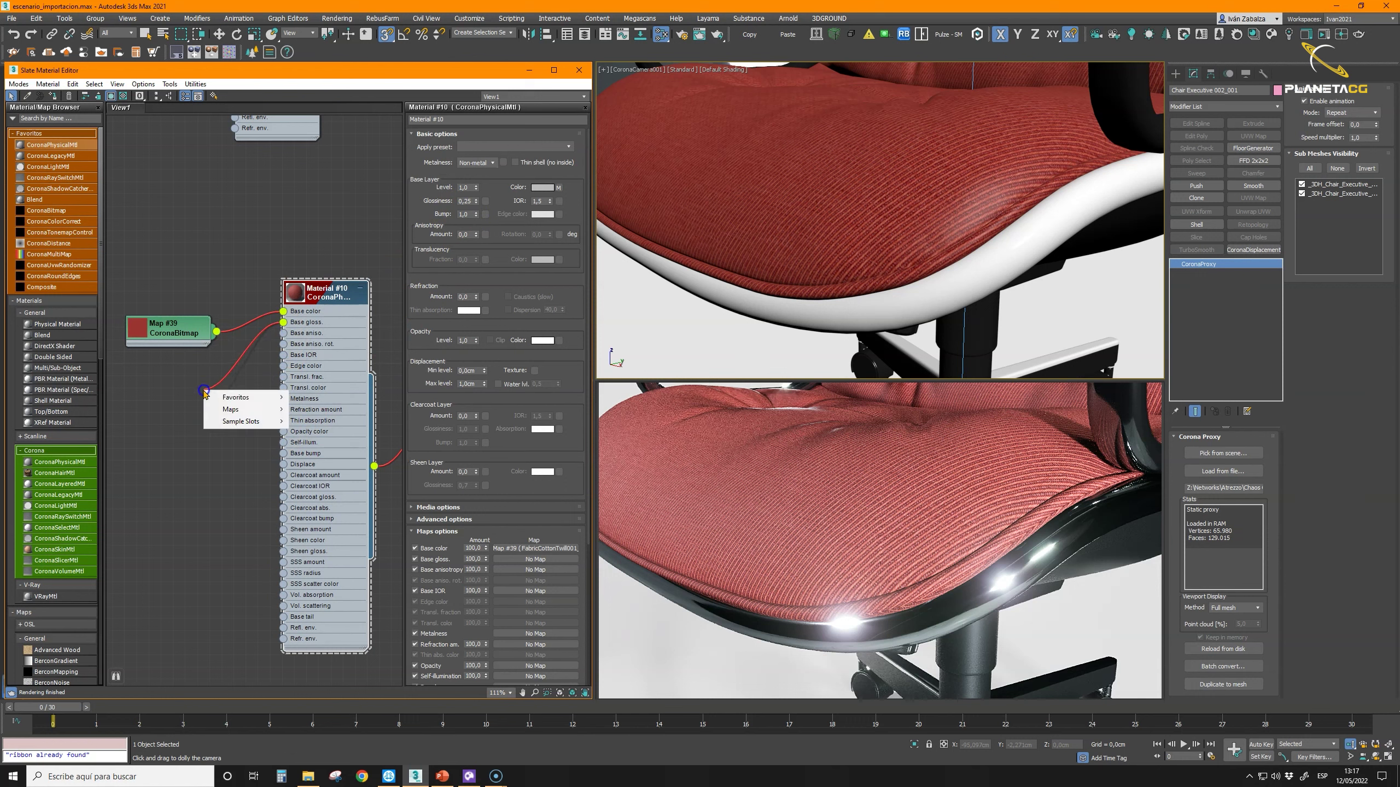
{"action": "mouse_move", "coordinate": [236, 409]}
{"action": "mouse_move", "coordinate": [305, 425]}
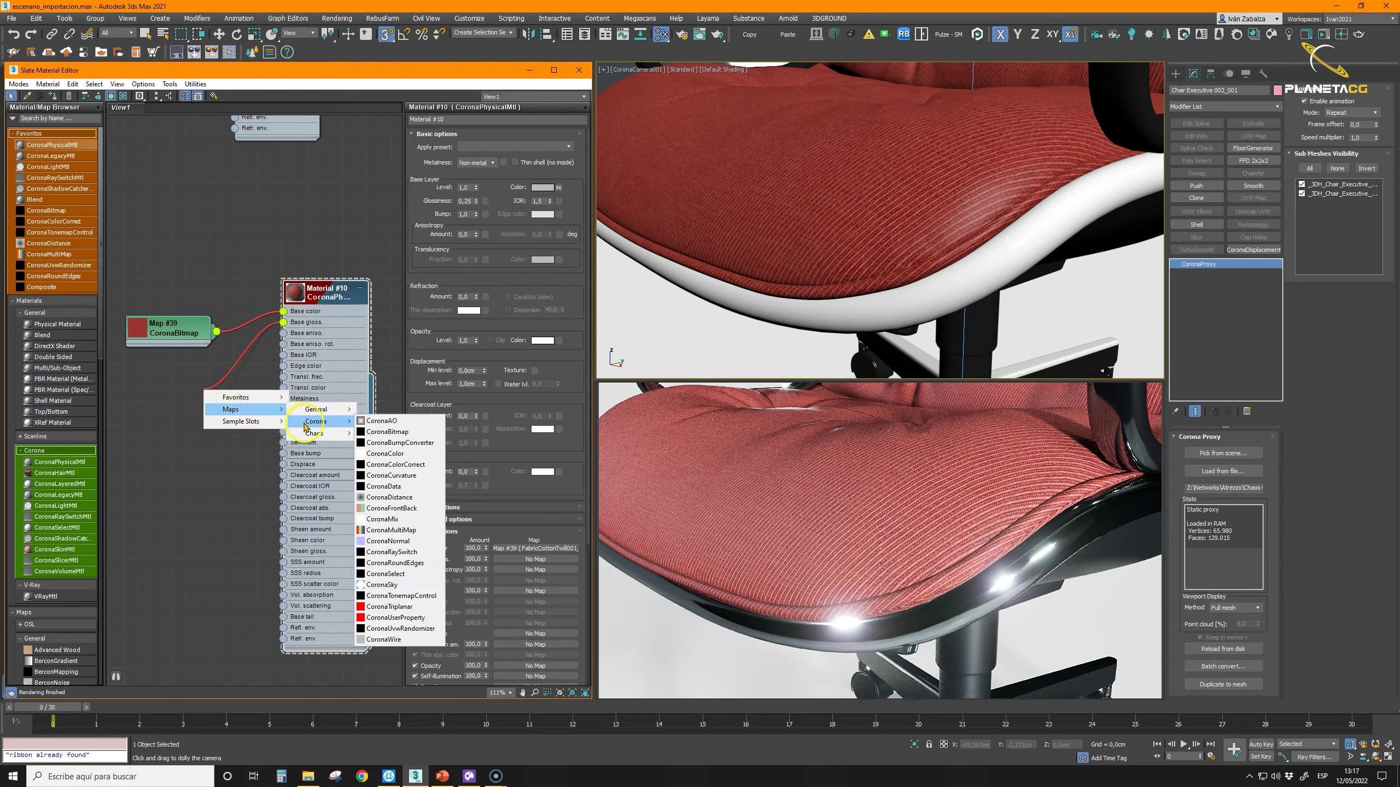
{"action": "left_click", "coordinate": [387, 433]}
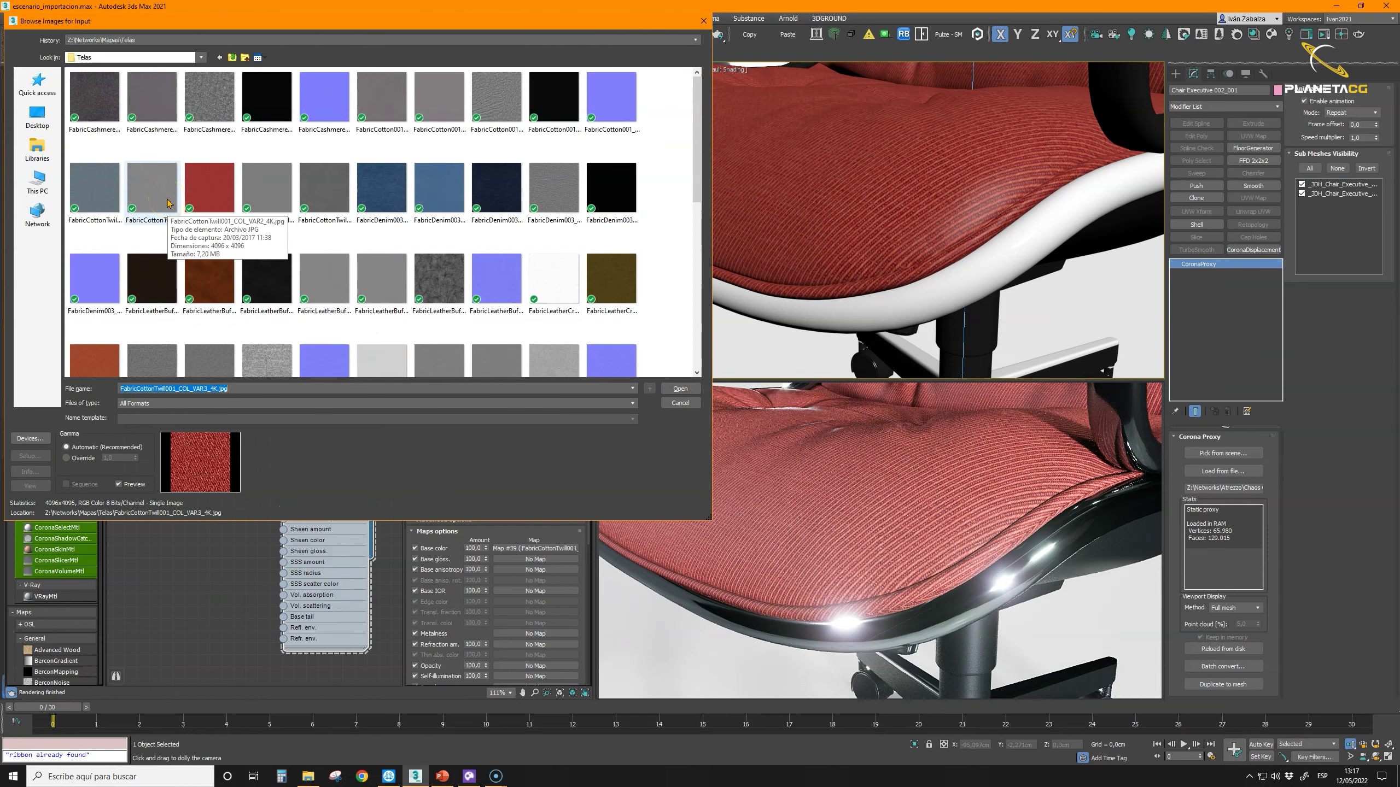
{"action": "left_click", "coordinate": [263, 202]}
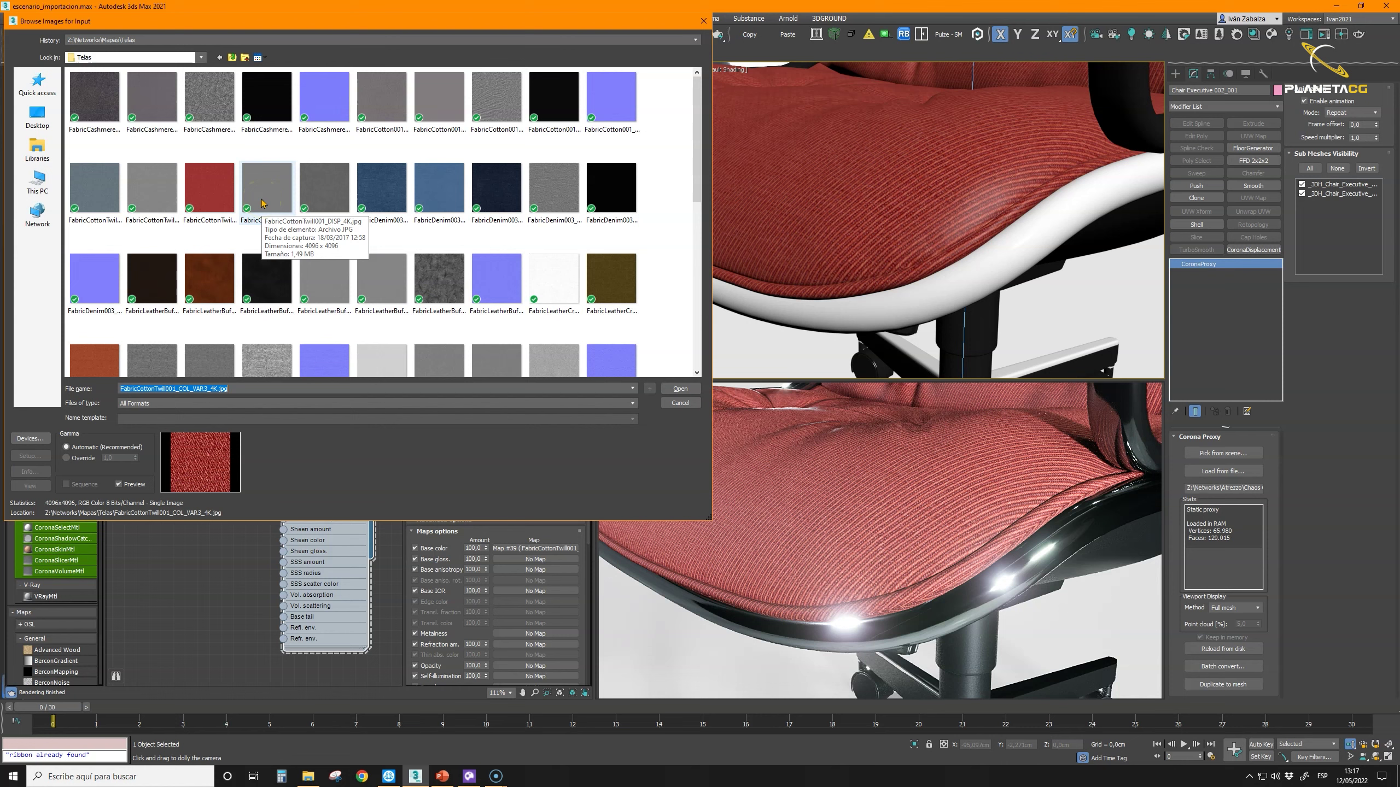
{"action": "left_click", "coordinate": [335, 198]}
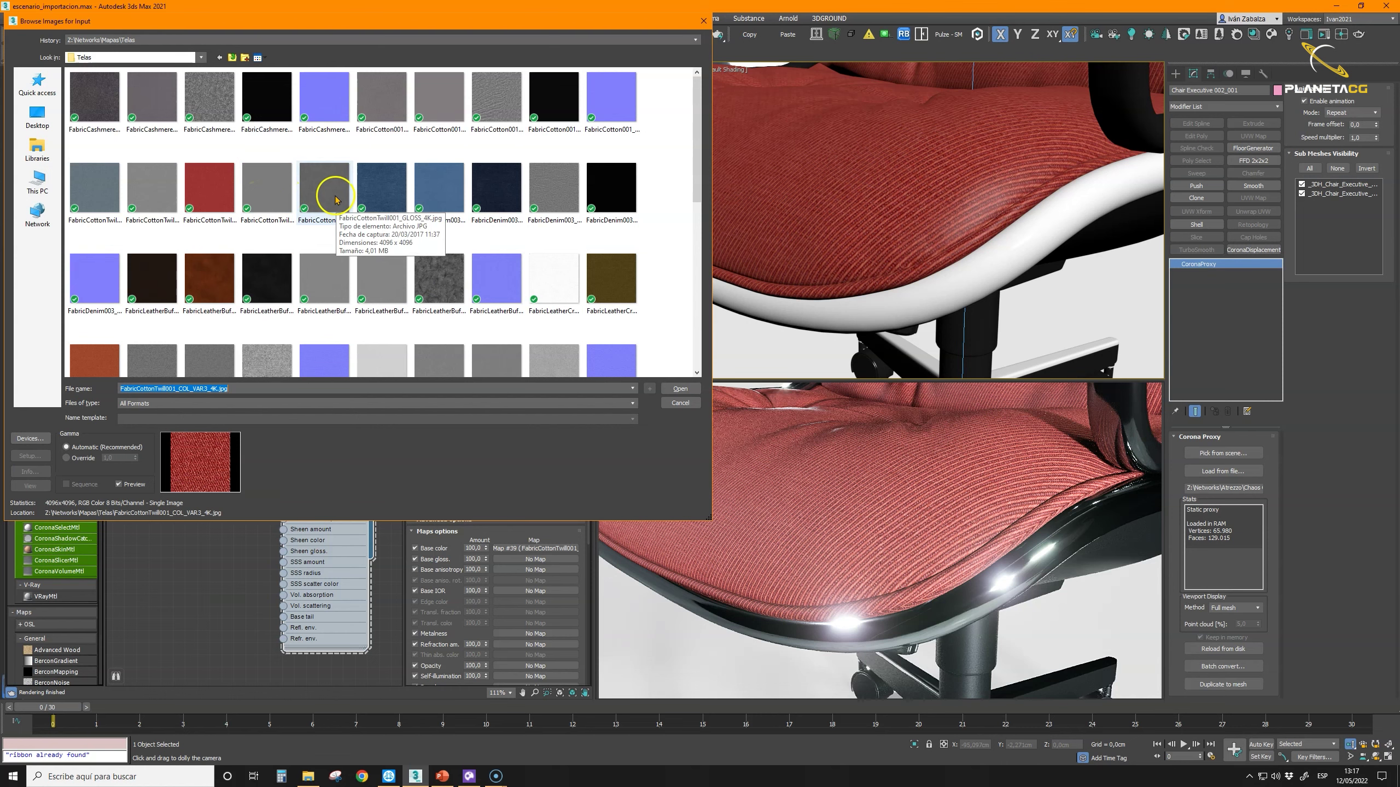
{"action": "left_click", "coordinate": [680, 389]}
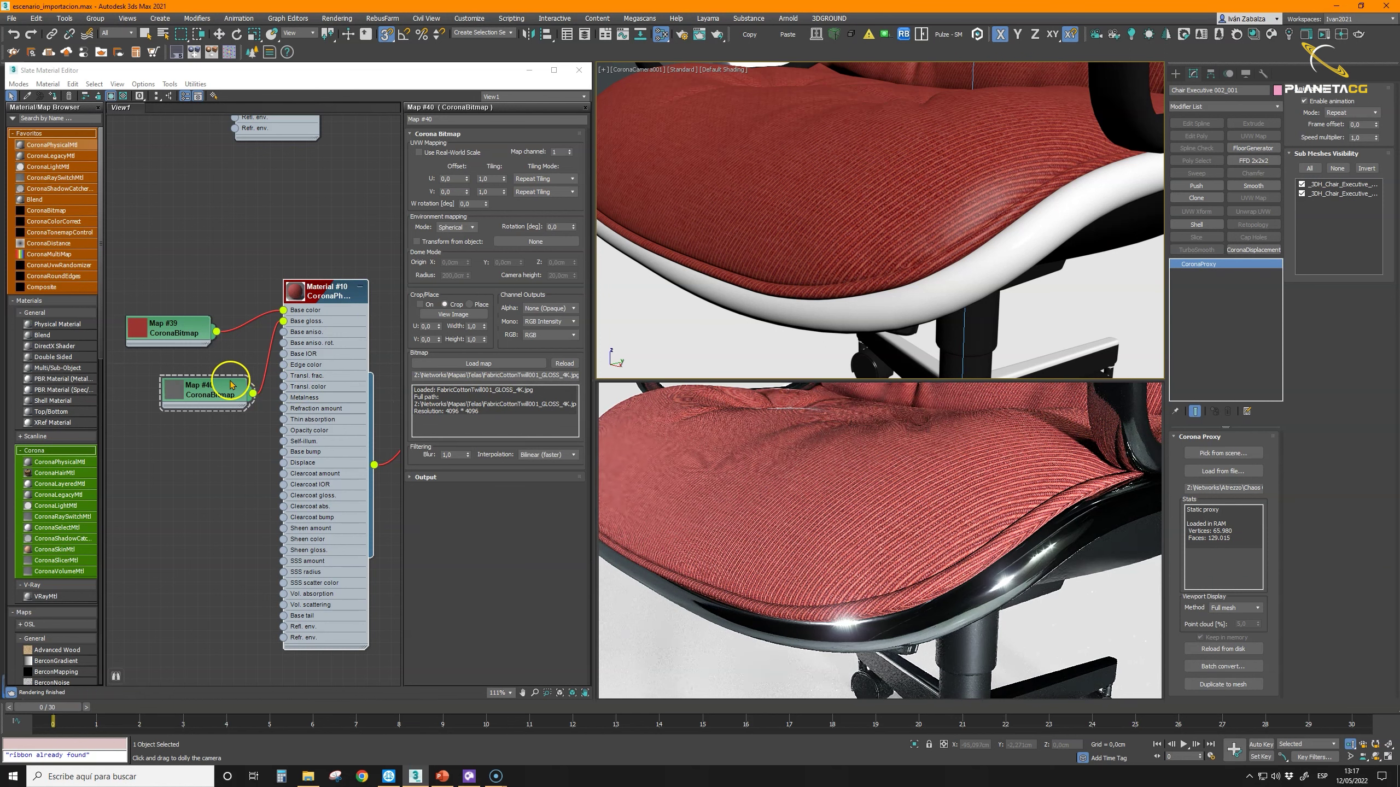
{"action": "left_click_drag", "start_coordinate": [224, 394], "coordinate": [200, 394]}
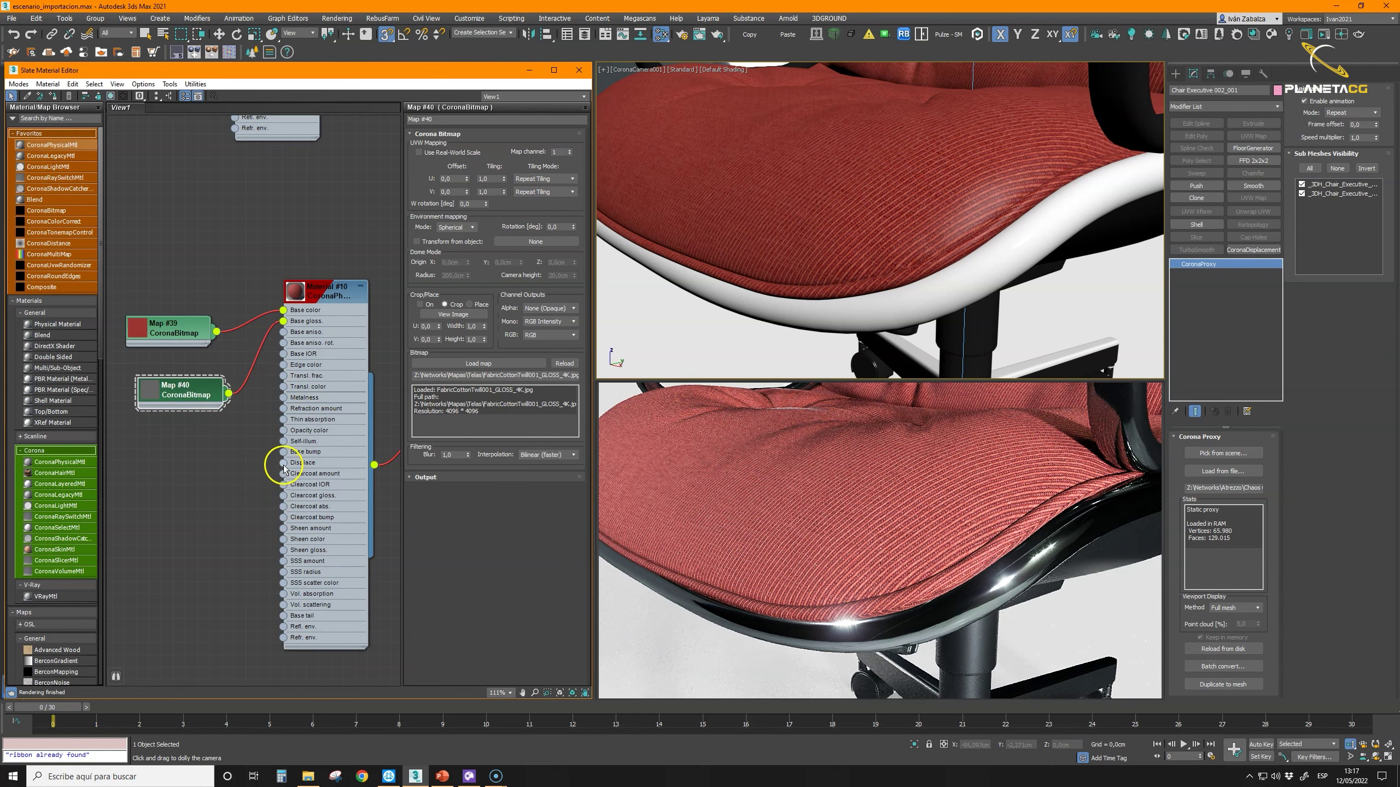
Step: Assign a CoronaBitmap to the fabric material's displacement, loading FabricCottonTwill001_DISP_4K.jpg with the gamma set to Override
{"action": "left_click_drag", "start_coordinate": [214, 496], "coordinate": [193, 498]}
{"action": "mouse_move", "coordinate": [237, 517]}
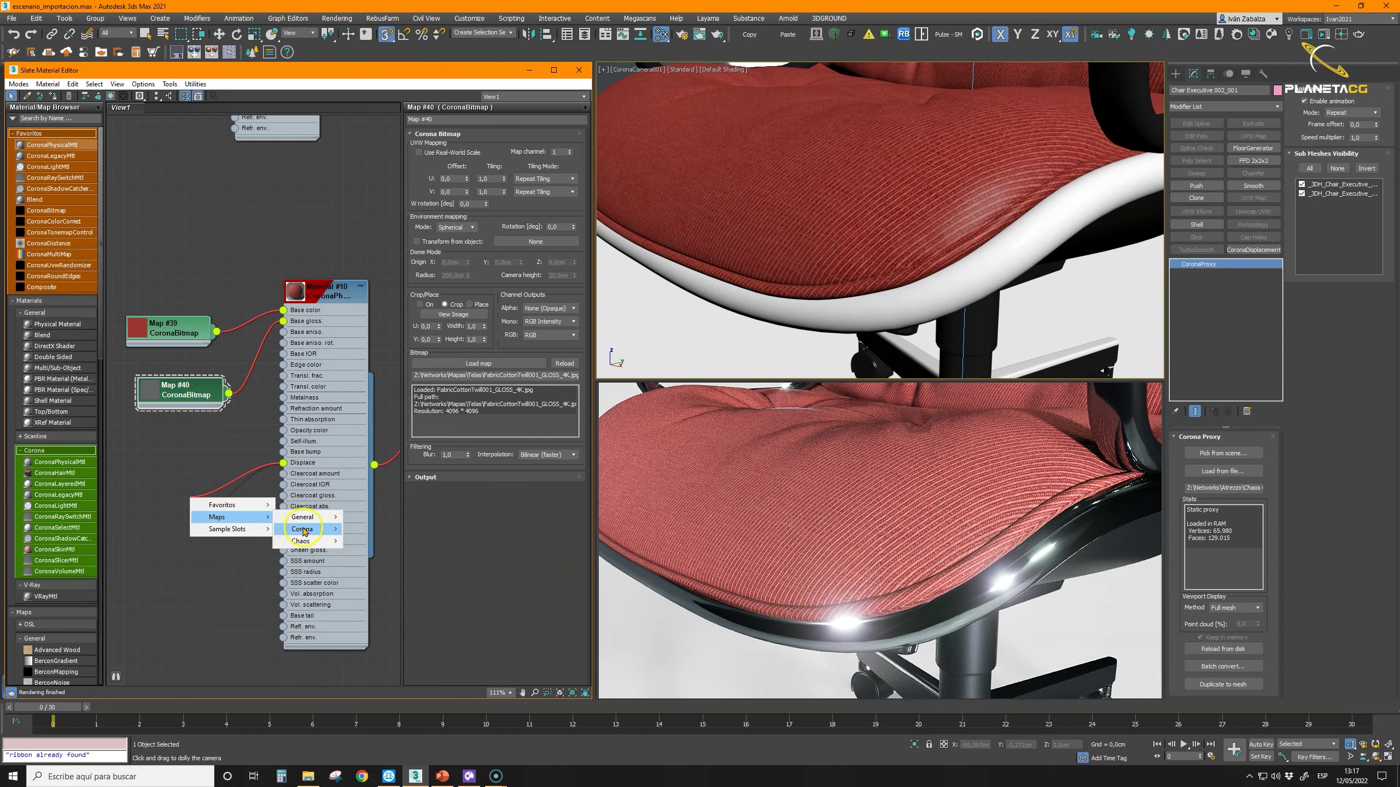
{"action": "mouse_move", "coordinate": [311, 532]}
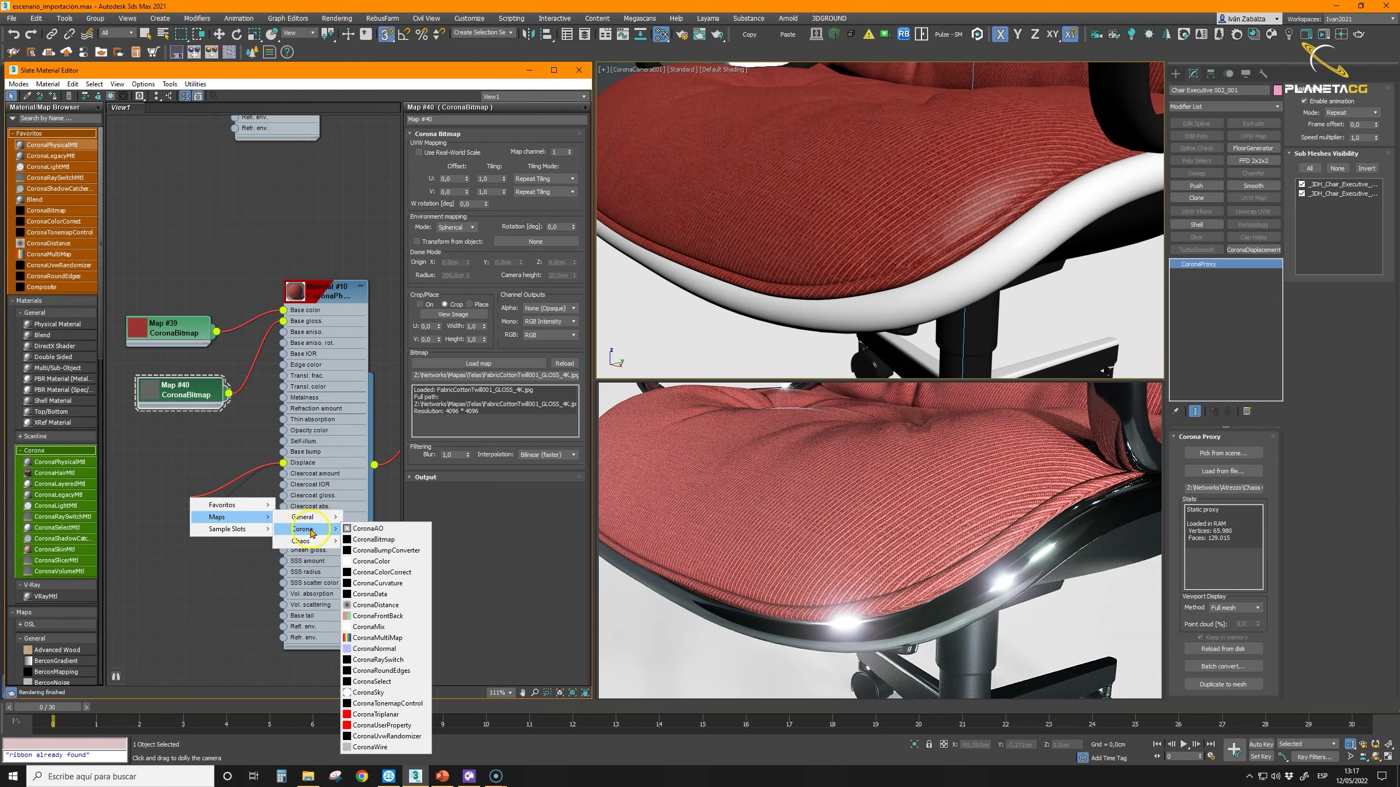
{"action": "left_click", "coordinate": [384, 542]}
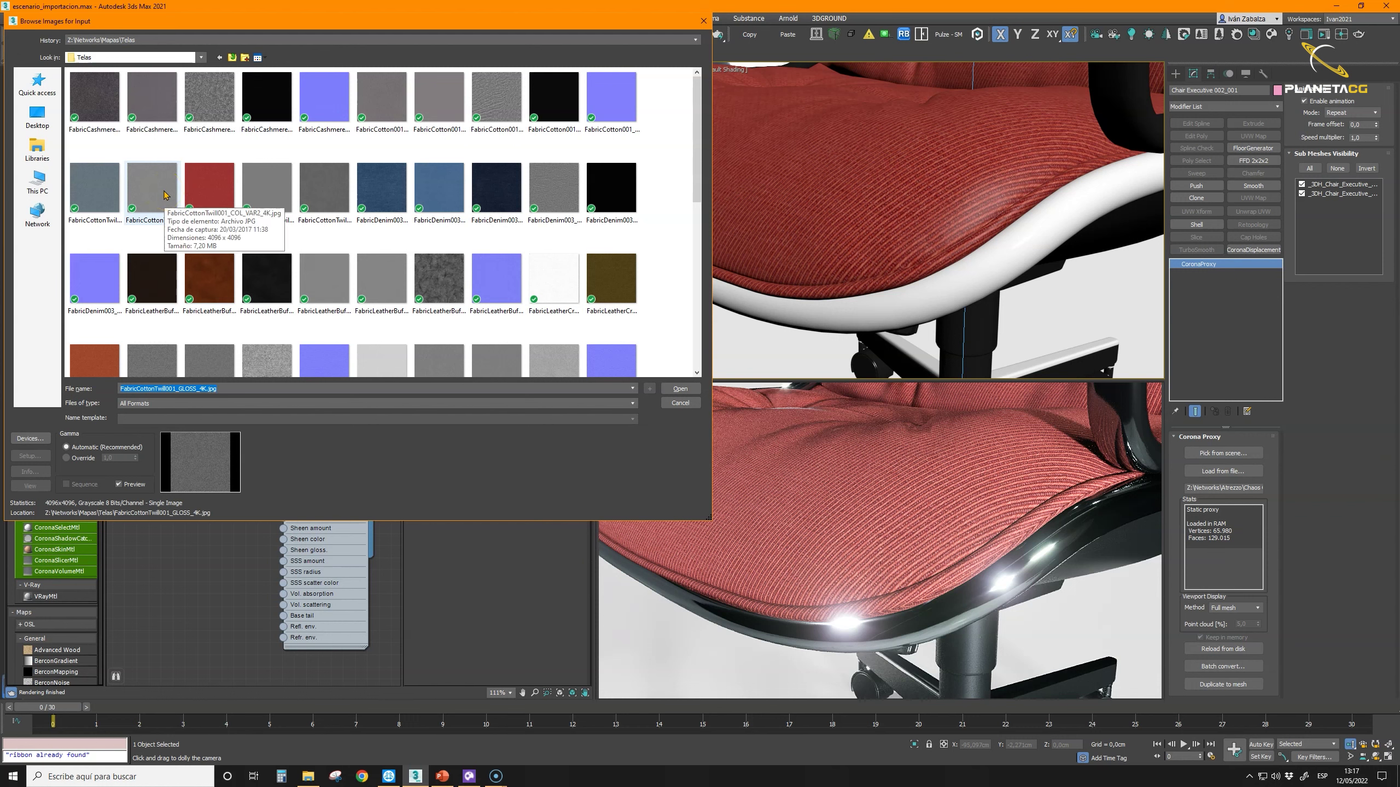
{"action": "left_click", "coordinate": [249, 193]}
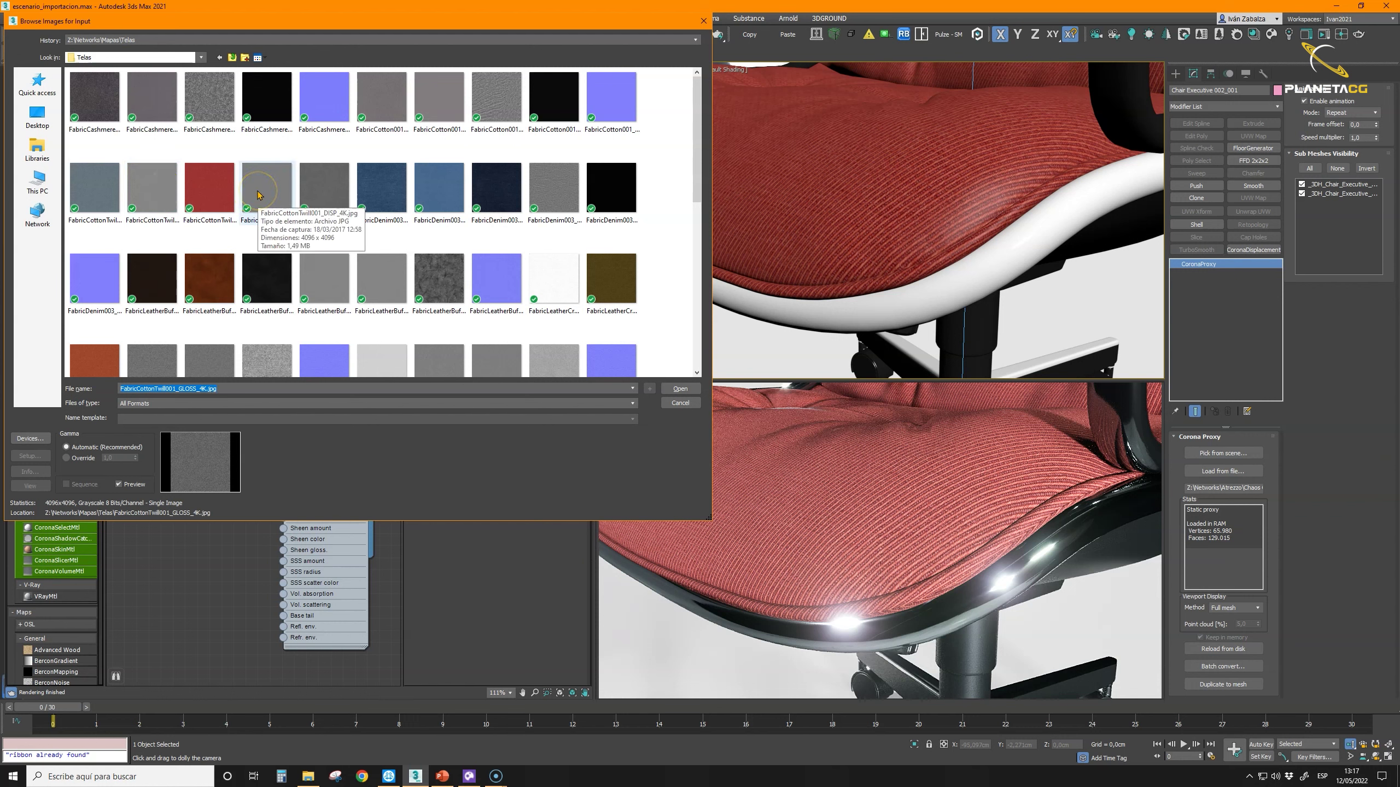
{"action": "left_click", "coordinate": [257, 191]}
{"action": "left_click", "coordinate": [82, 459]}
{"action": "left_click", "coordinate": [680, 388]}
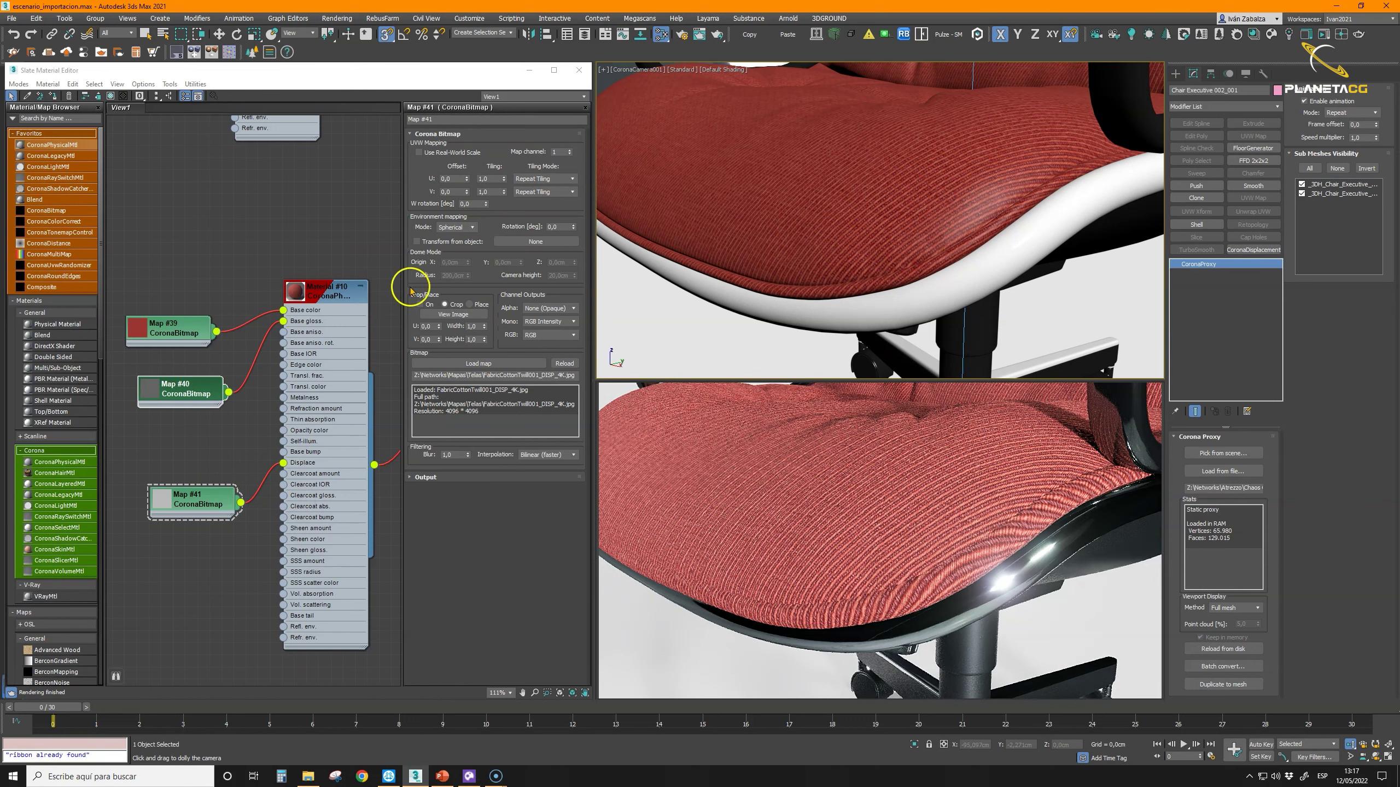
Step: Set the fabric material's displacement max level to 0.2 cm
{"action": "left_click", "coordinate": [327, 295]}
{"action": "double_click", "coordinate": [327, 295]}
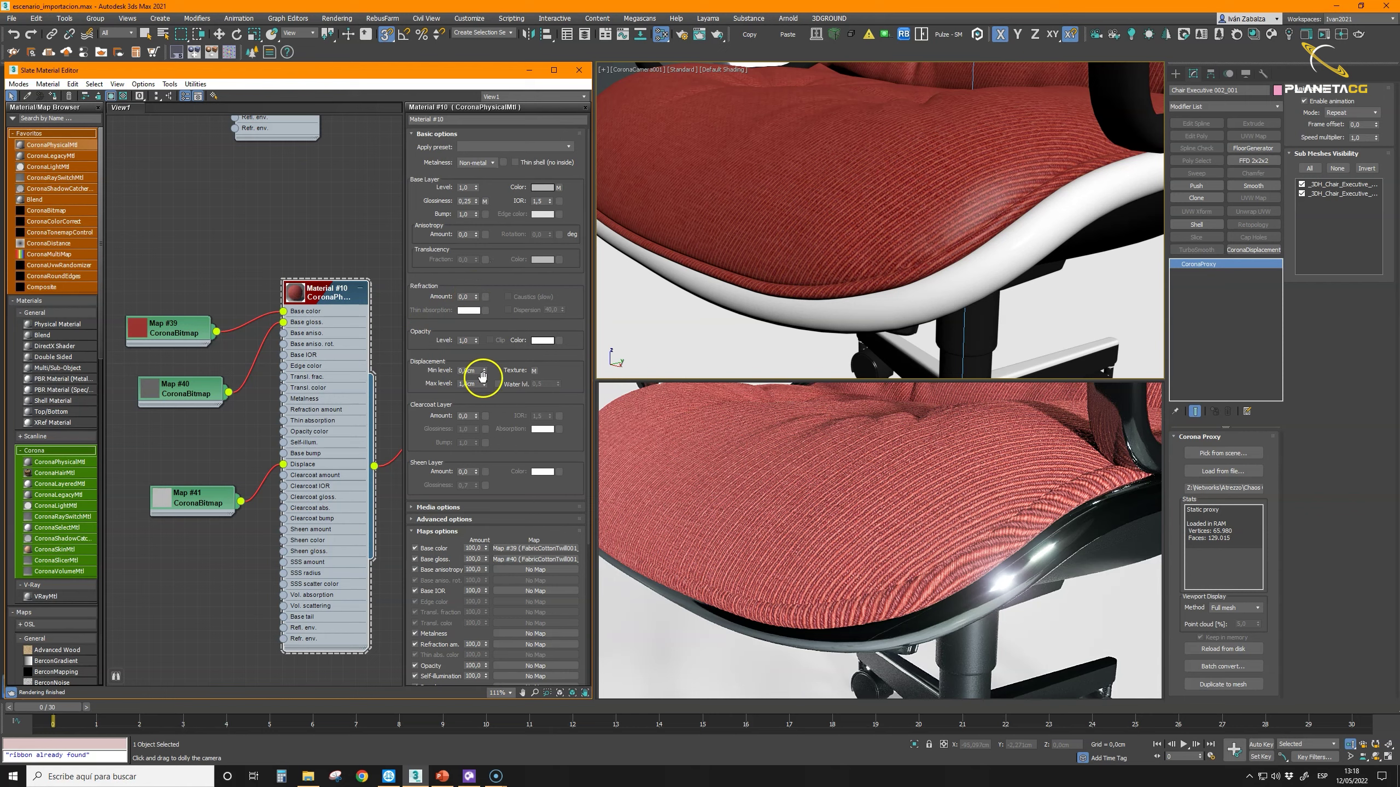
{"action": "left_click_drag", "start_coordinate": [484, 386], "coordinate": [424, 312]}
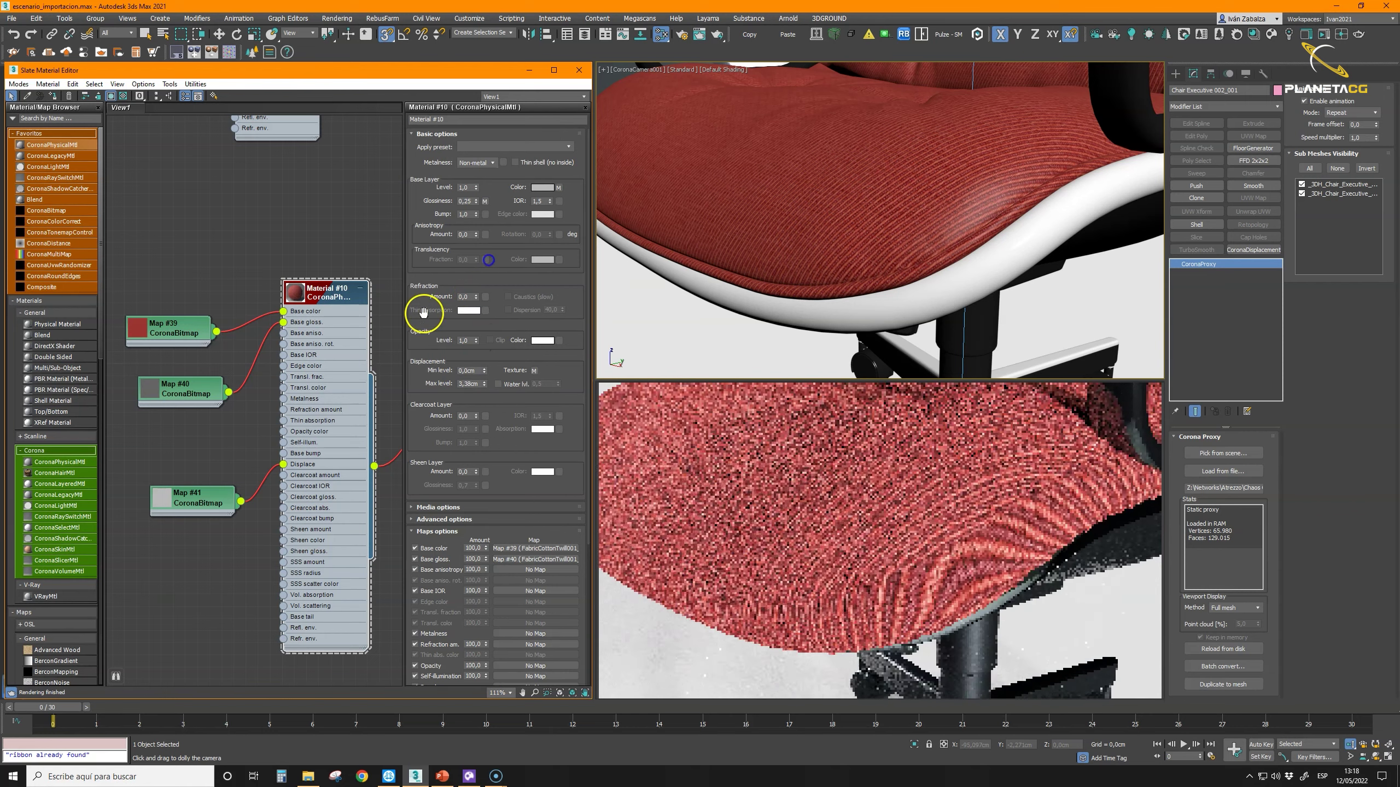
{"action": "double_click", "coordinate": [477, 384]}
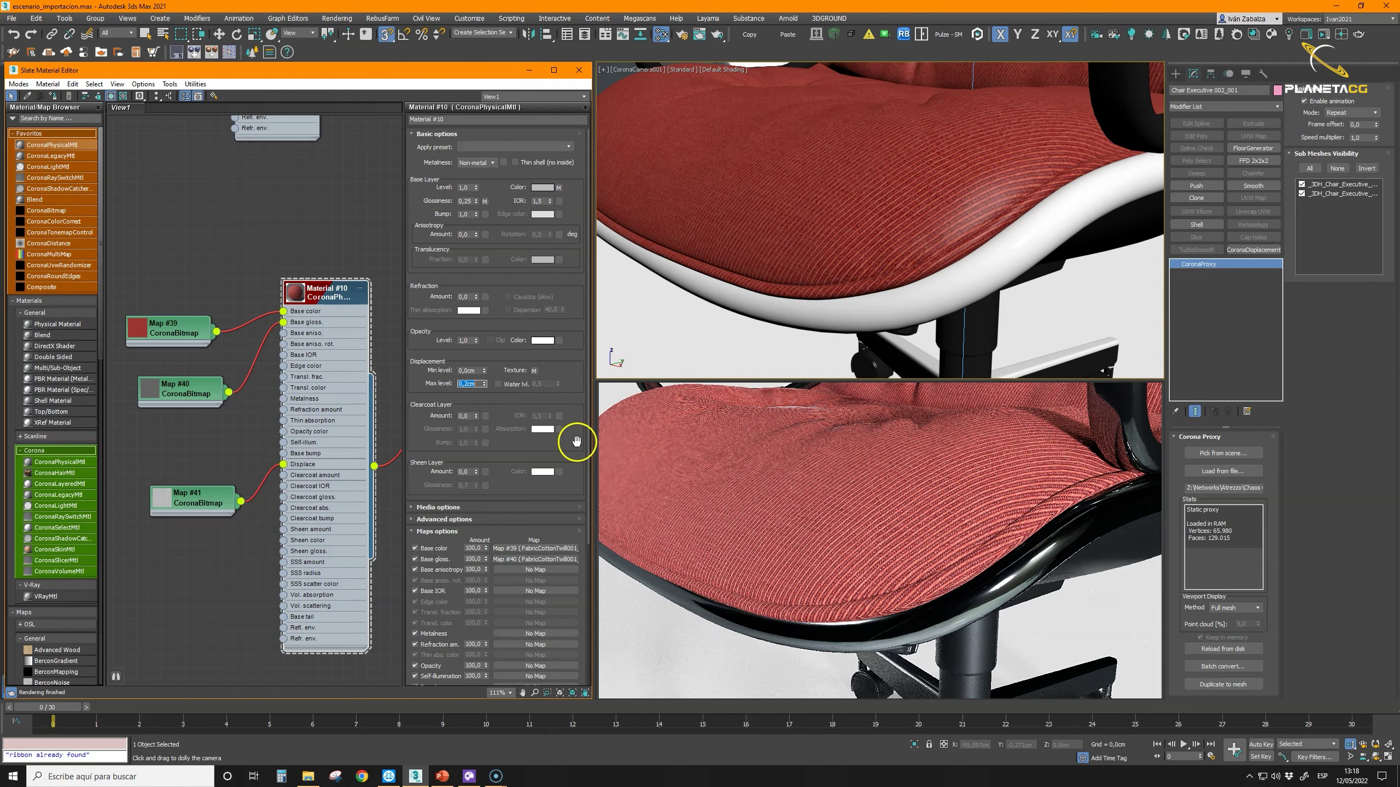
Step: Dolly the camera out and orbit to a lower angle to view the whole chair with the finished fabric
{"action": "left_click_drag", "start_coordinate": [947, 140], "coordinate": [933, 216]}
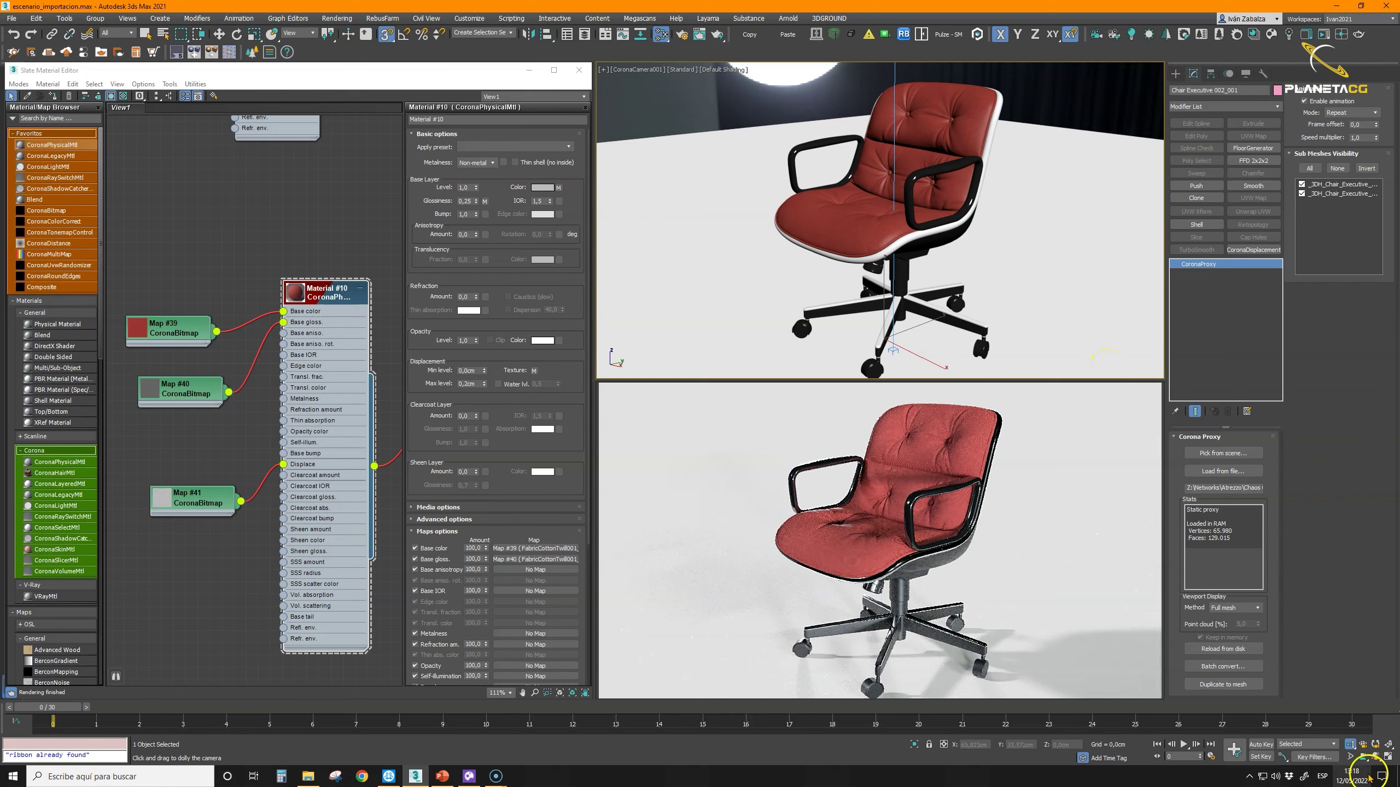
{"action": "left_click", "coordinate": [1376, 757]}
{"action": "mouse_move", "coordinate": [896, 206]}
{"action": "left_mouse_down"}
{"action": "mouse_move", "coordinate": [819, 187]}
{"action": "mouse_move", "coordinate": [895, 205]}
{"action": "left_mouse_up"}
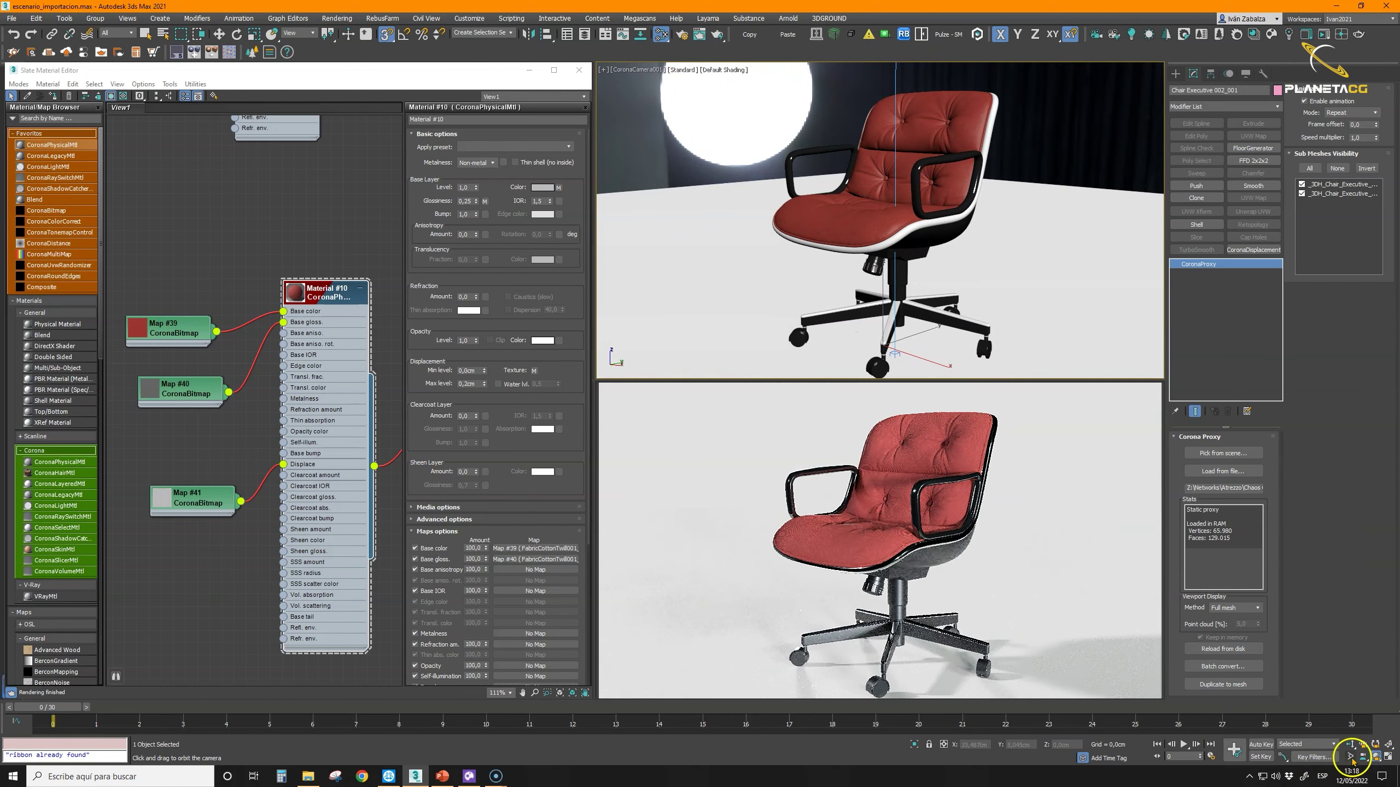
{"action": "mouse_move", "coordinate": [926, 206]}
{"action": "left_mouse_down"}
{"action": "mouse_move", "coordinate": [926, 193]}
{"action": "mouse_move", "coordinate": [921, 205]}
{"action": "left_mouse_up"}
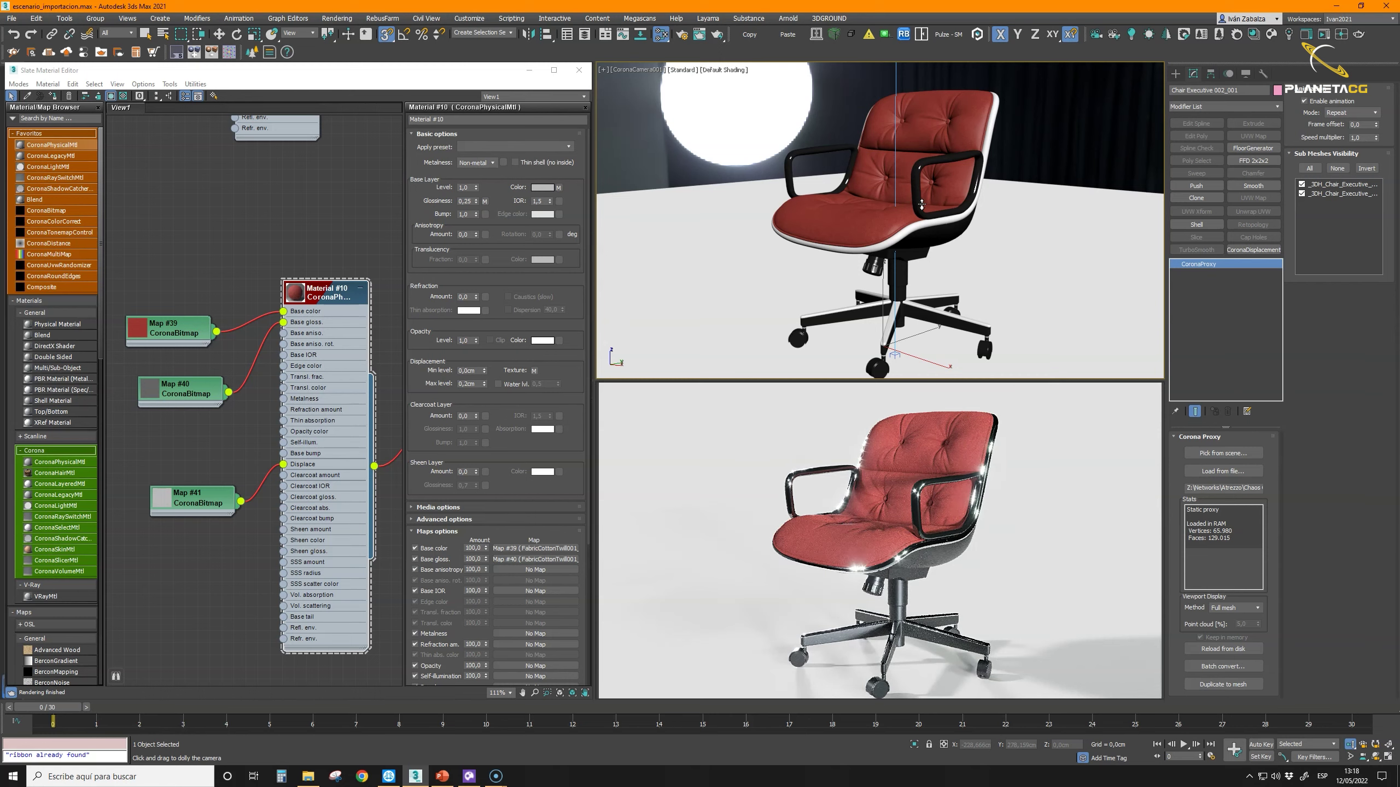
{"action": "mouse_move", "coordinate": [921, 205]}
{"action": "left_mouse_down"}
{"action": "mouse_move", "coordinate": [923, 182]}
{"action": "mouse_move", "coordinate": [921, 210]}
{"action": "left_mouse_up"}
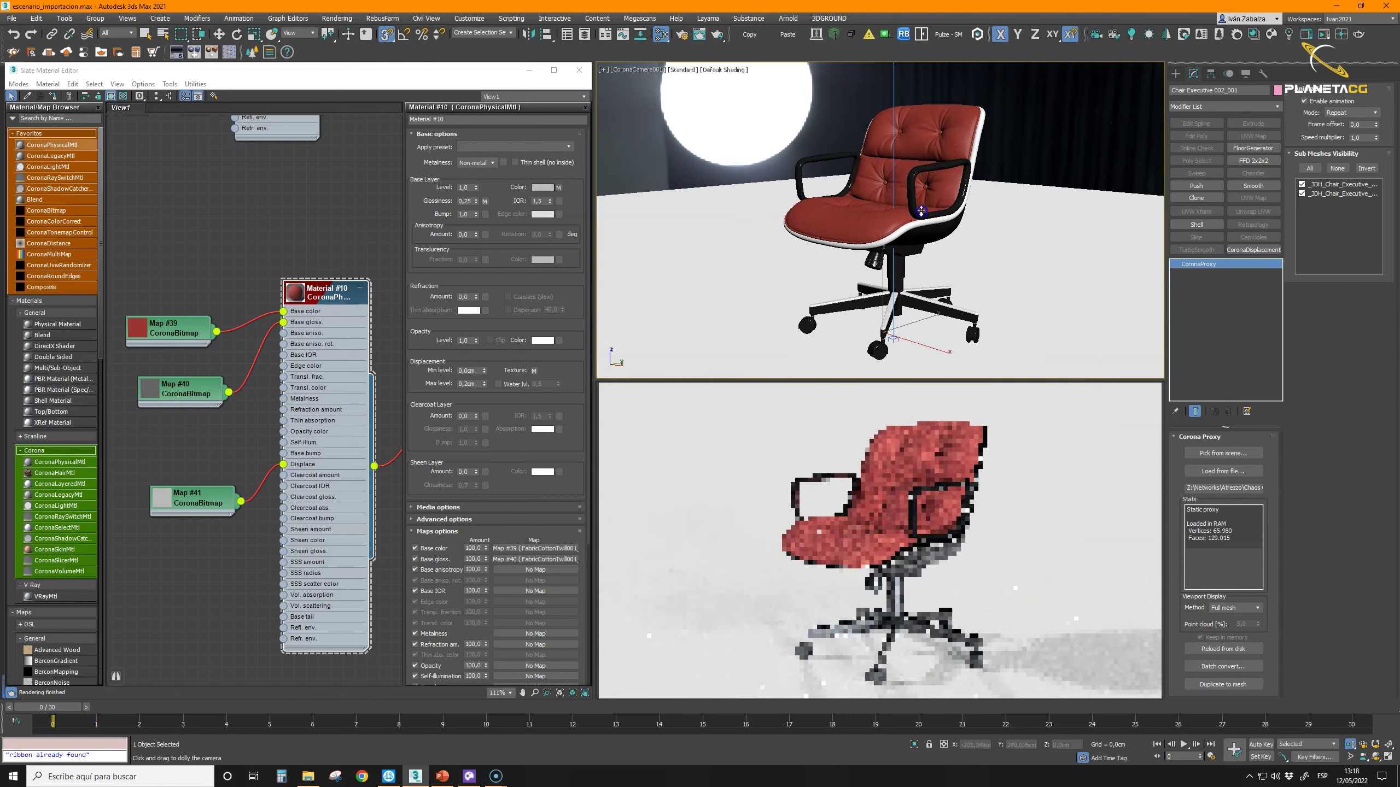
Step: Spread the base color and glossiness bitmap nodes apart in the material graph to make room for another map
{"action": "middle_click_drag", "start_coordinate": [198, 392], "coordinate": [307, 397]}
{"action": "left_click_drag", "start_coordinate": [307, 397], "coordinate": [228, 439]}
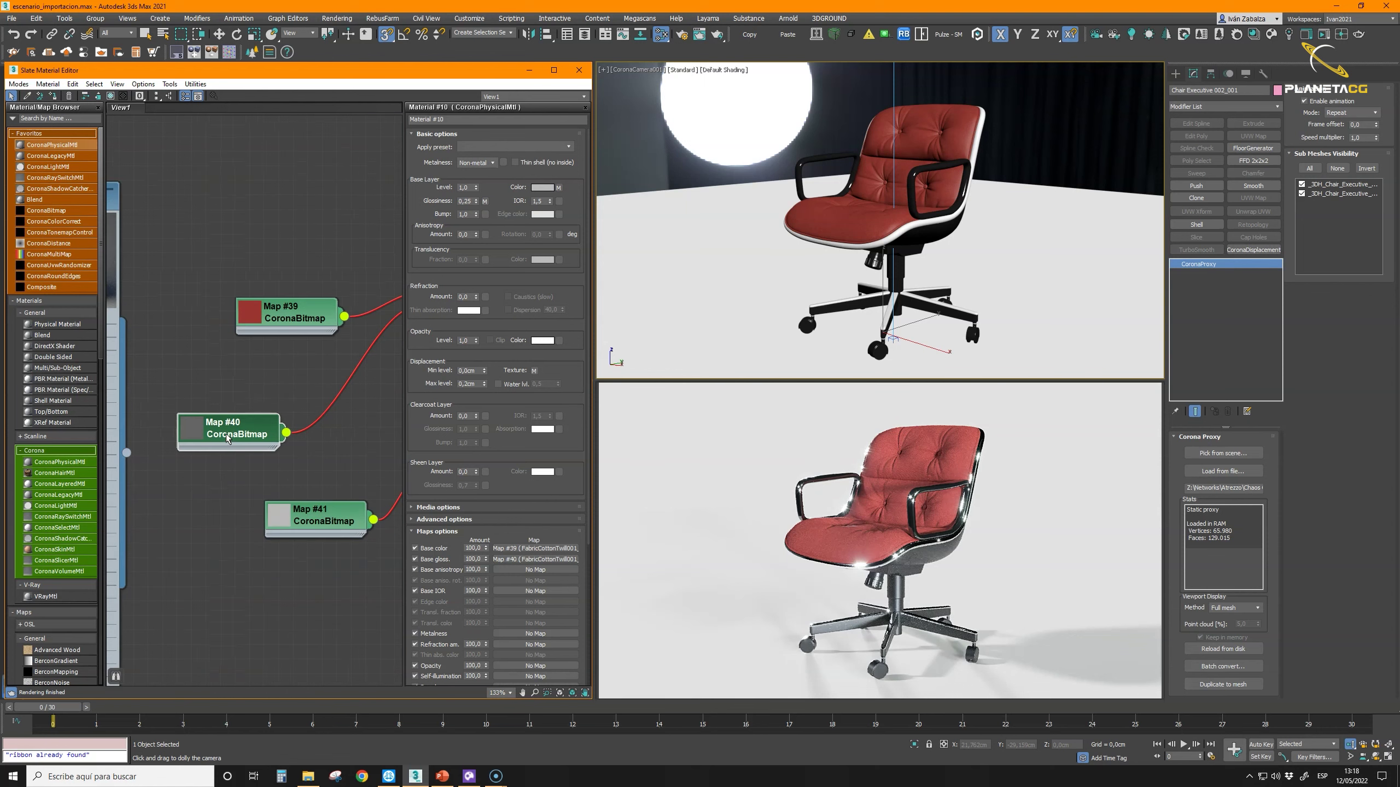
{"action": "scroll", "coordinate": [276, 449], "scroll_direction": "up", "scroll_amount": 2}
{"action": "left_click_drag", "start_coordinate": [294, 388], "coordinate": [236, 214]}
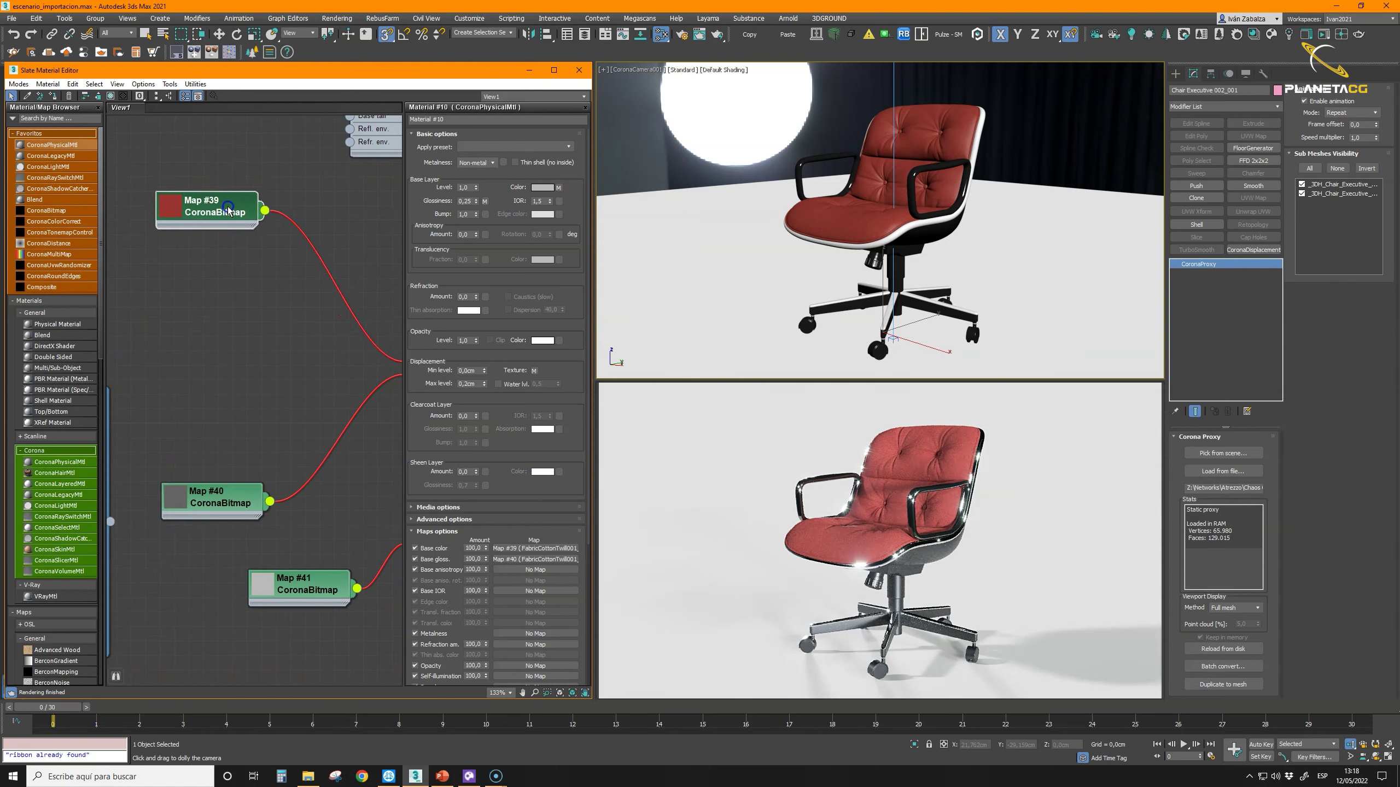
Step: Insert a Composite map on the base glossiness connection, keeping the gloss bitmap as its sub-map, and open its layer parameters
{"action": "right_click", "coordinate": [351, 422]}
{"action": "left_click", "coordinate": [372, 440]}
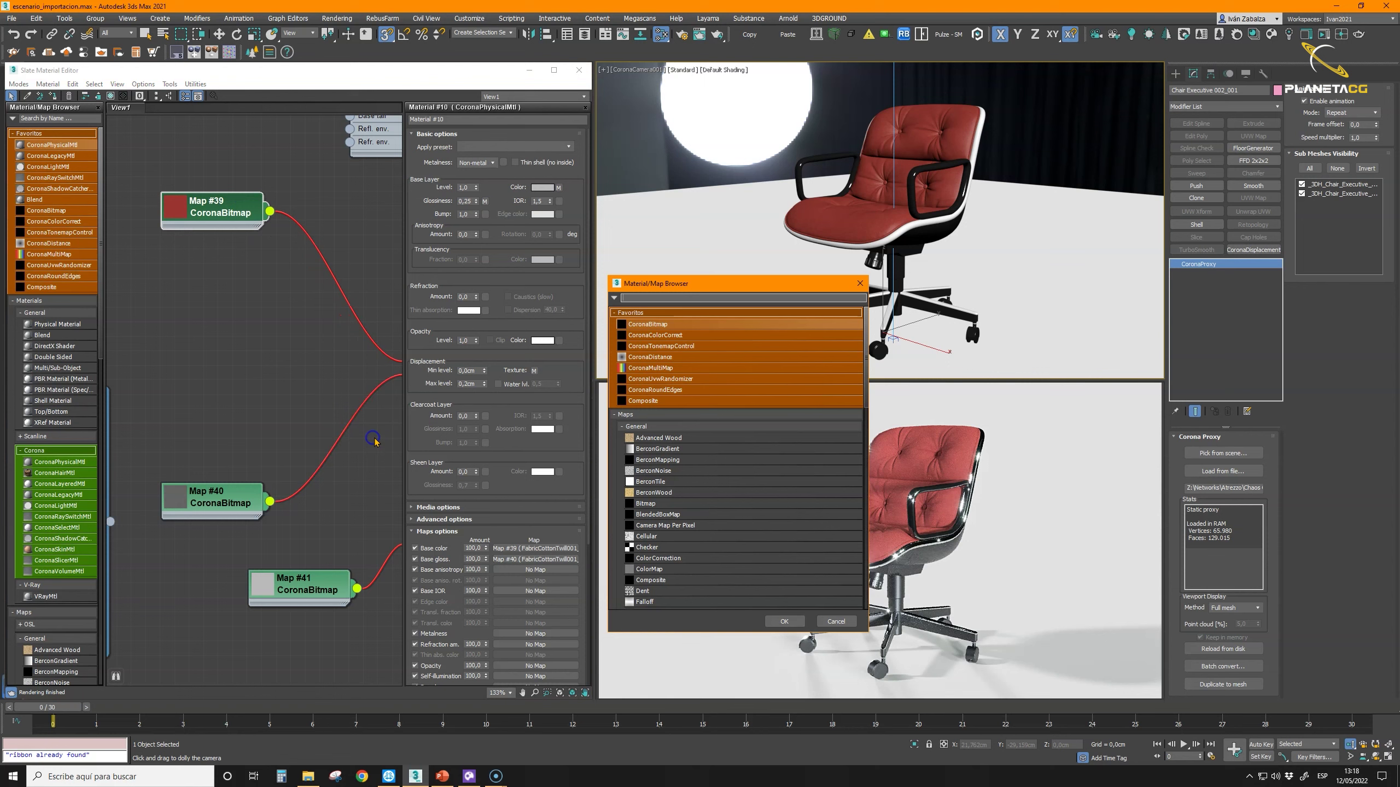
{"action": "double_click", "coordinate": [663, 401]}
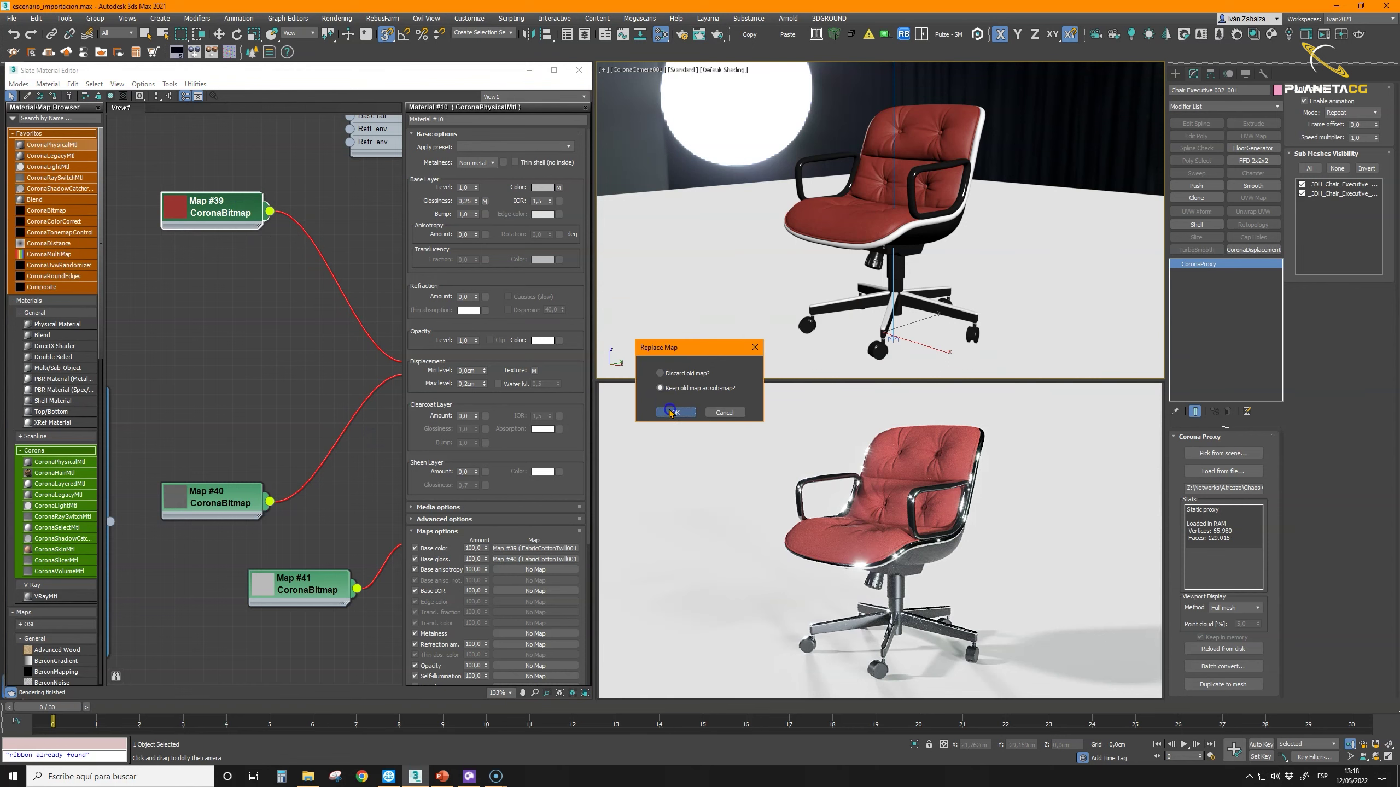
{"action": "left_click", "coordinate": [673, 415]}
{"action": "left_click", "coordinate": [259, 476]}
{"action": "left_click_drag", "start_coordinate": [203, 502], "coordinate": [247, 444]}
{"action": "double_click", "coordinate": [287, 425]}
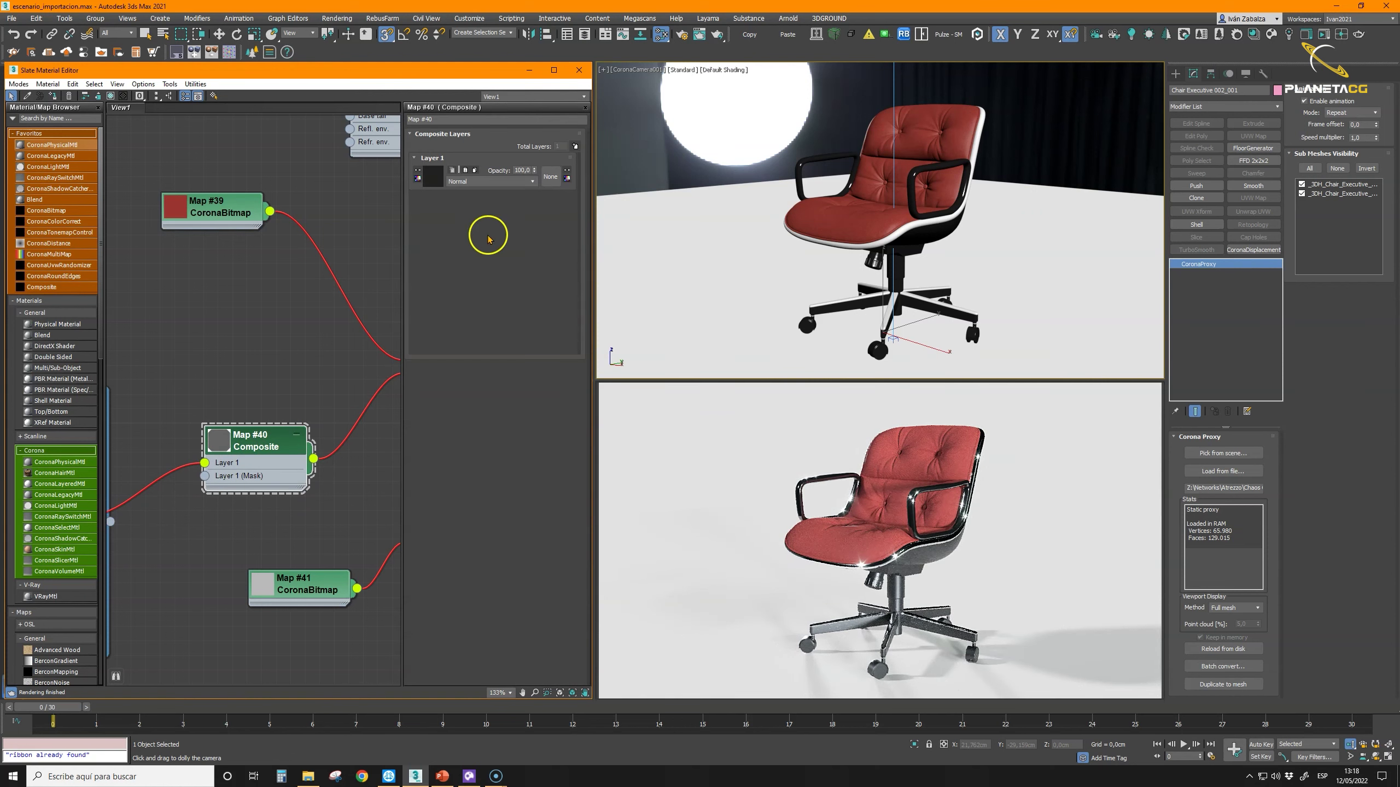
Step: Add a second layer to the Composite map and load AI39_008_chrome_dirty_reflect.png from the Dirty folder into it as a CoronaBitmap
{"action": "left_click", "coordinate": [574, 146]}
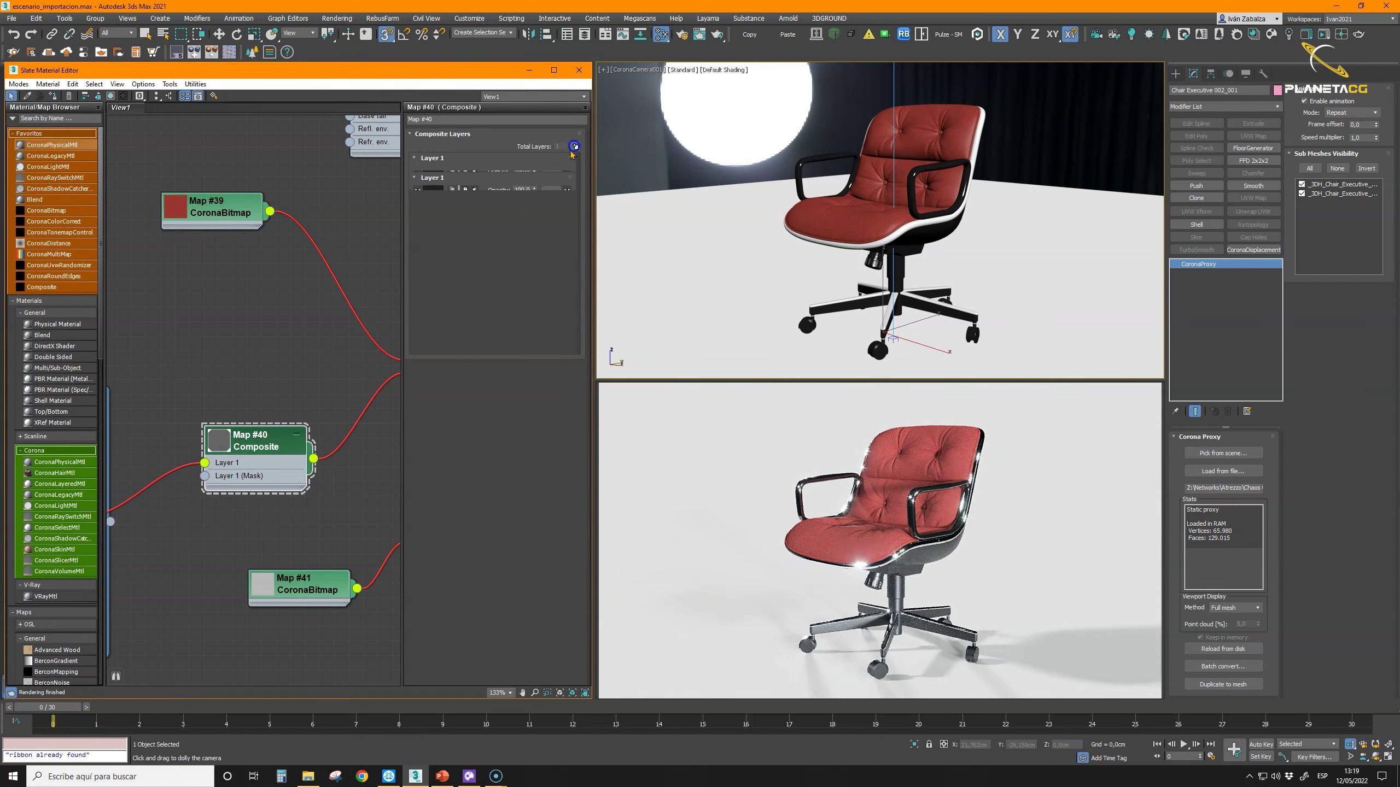
{"action": "left_click", "coordinate": [462, 189]}
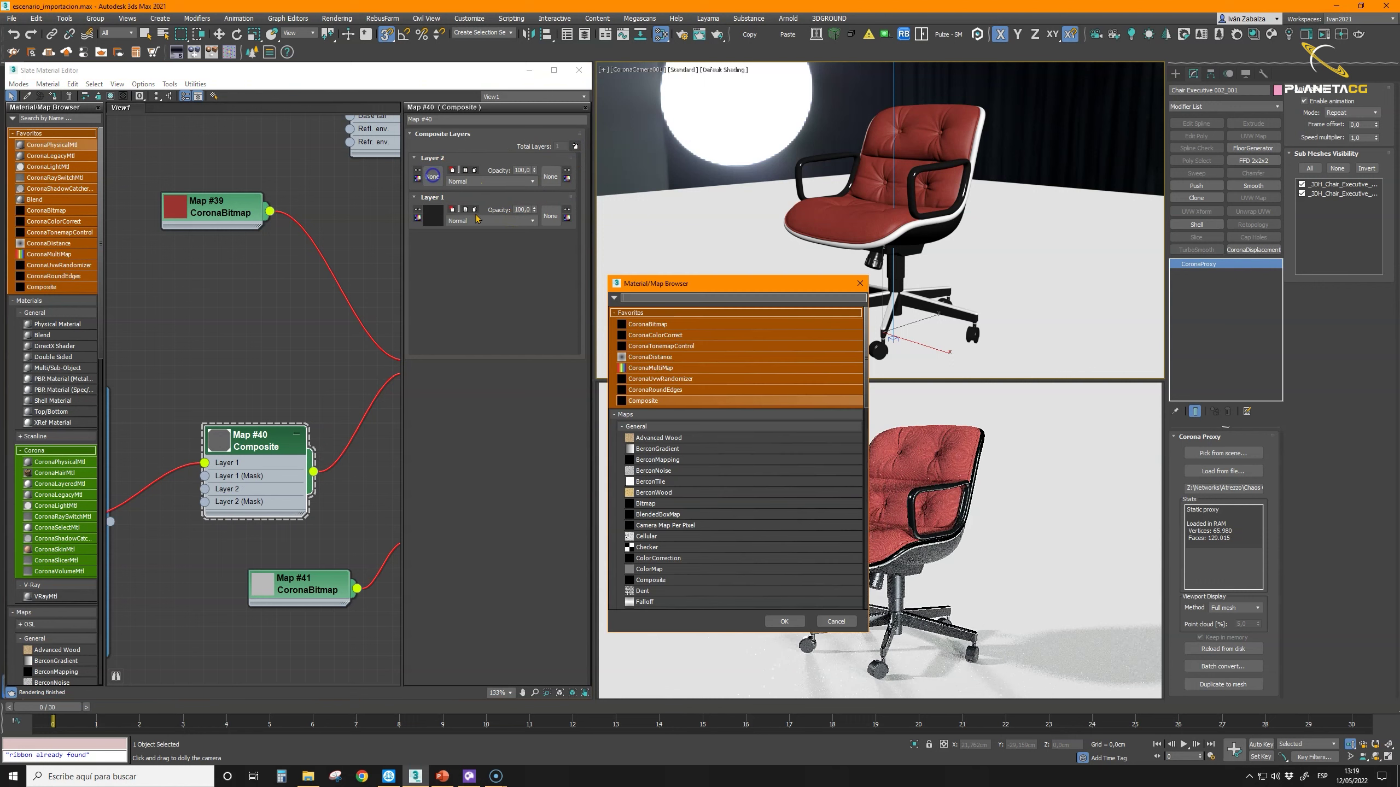
{"action": "left_click", "coordinate": [655, 324]}
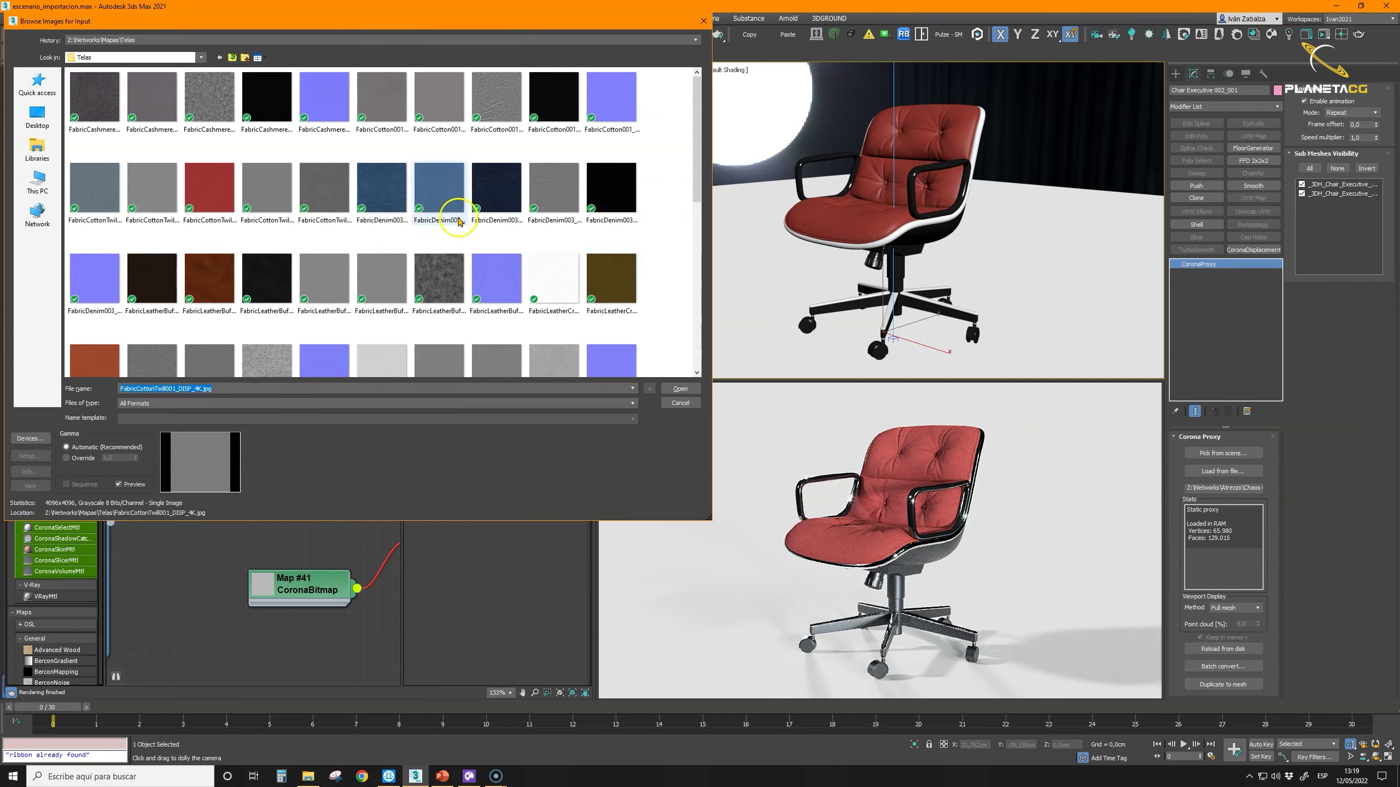
{"action": "left_click", "coordinate": [232, 55]}
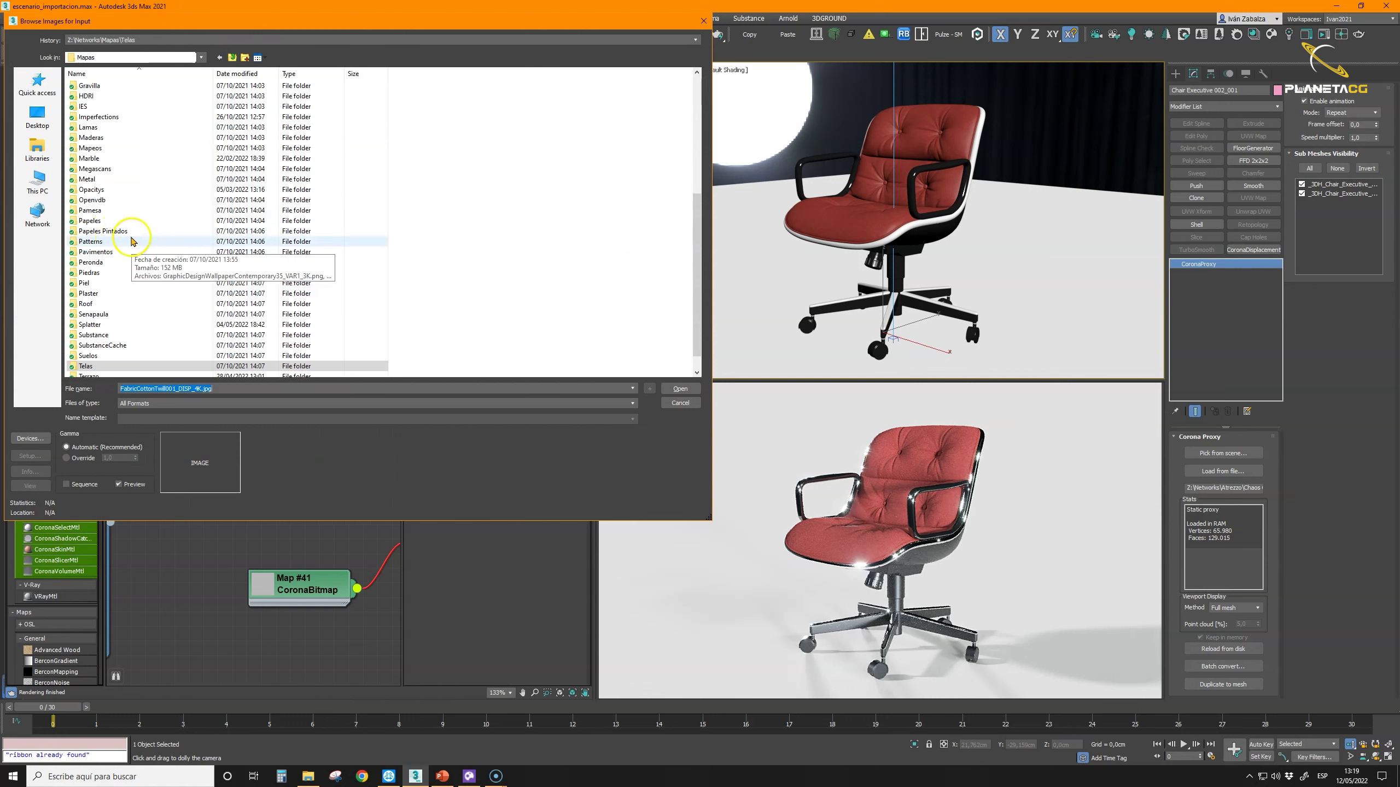
{"action": "scroll", "coordinate": [132, 240], "scroll_direction": "up", "scroll_amount": 4}
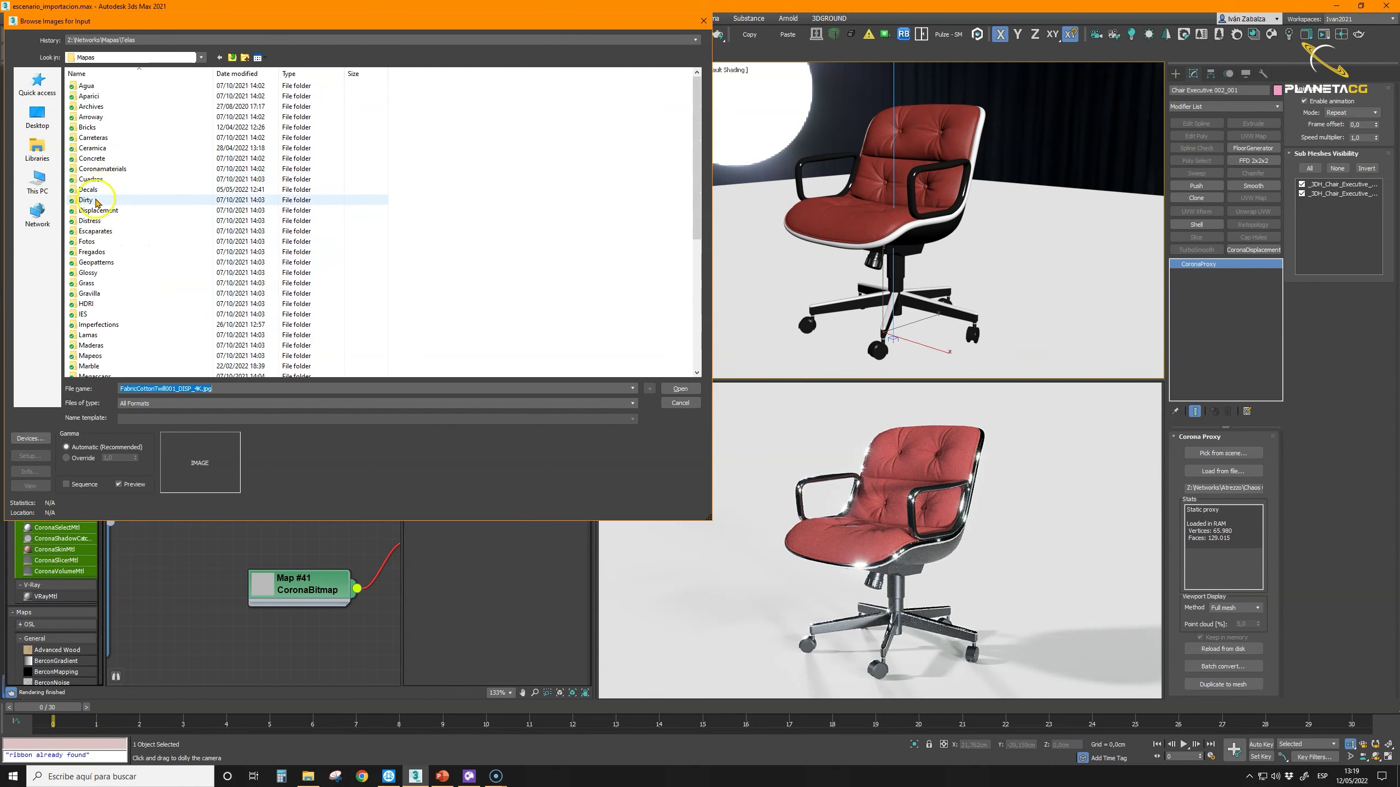
{"action": "double_click", "coordinate": [87, 117]}
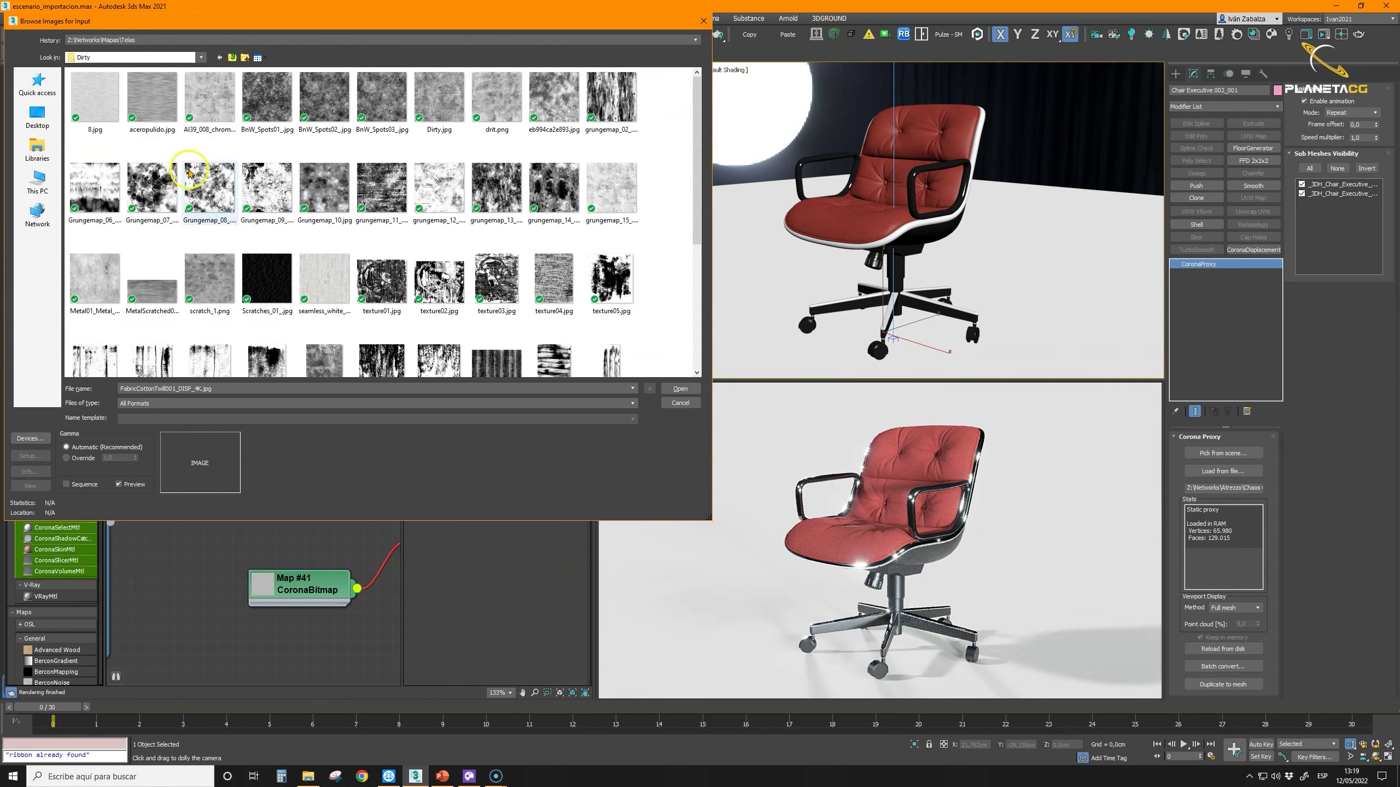
{"action": "left_click", "coordinate": [202, 101]}
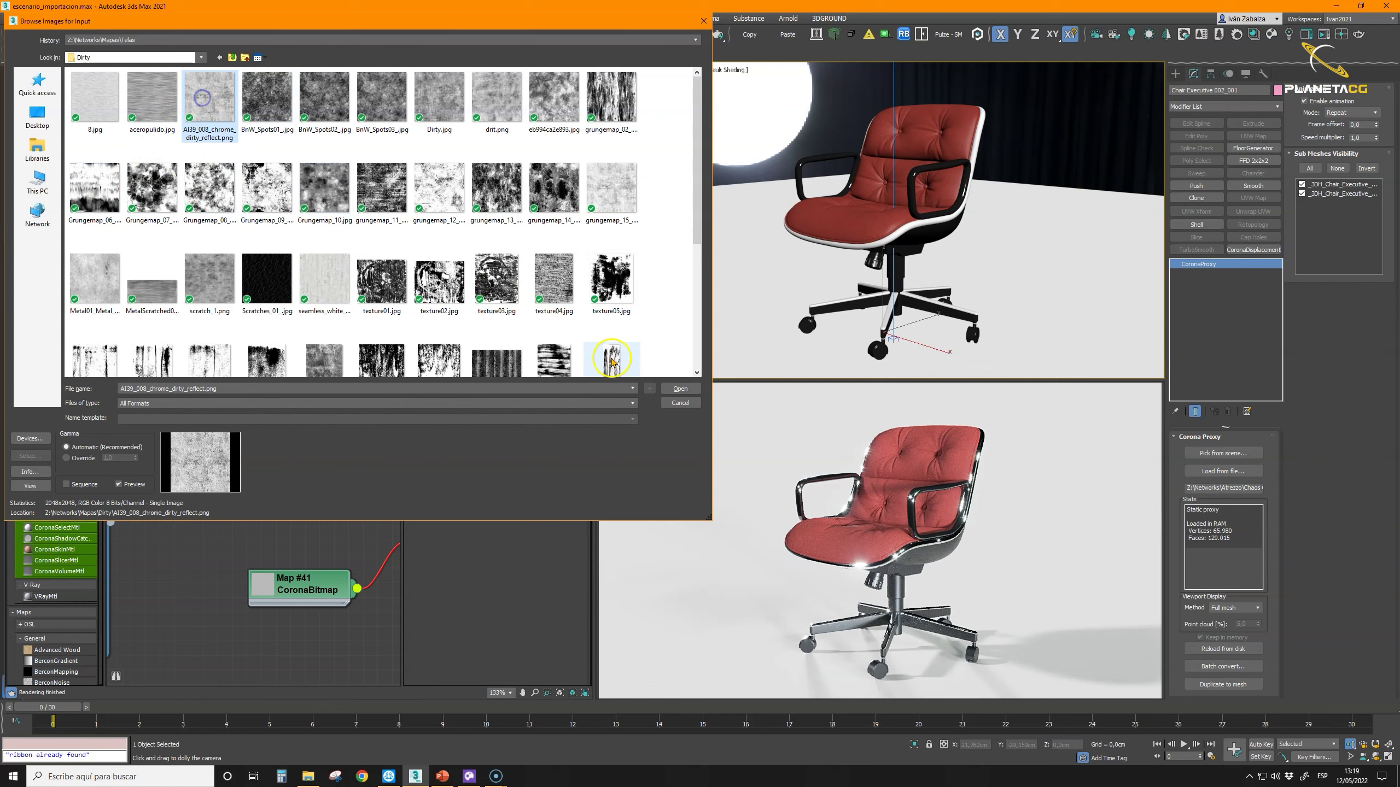
{"action": "left_click", "coordinate": [681, 388]}
{"action": "scroll", "coordinate": [308, 455], "scroll_direction": "up", "scroll_amount": 3}
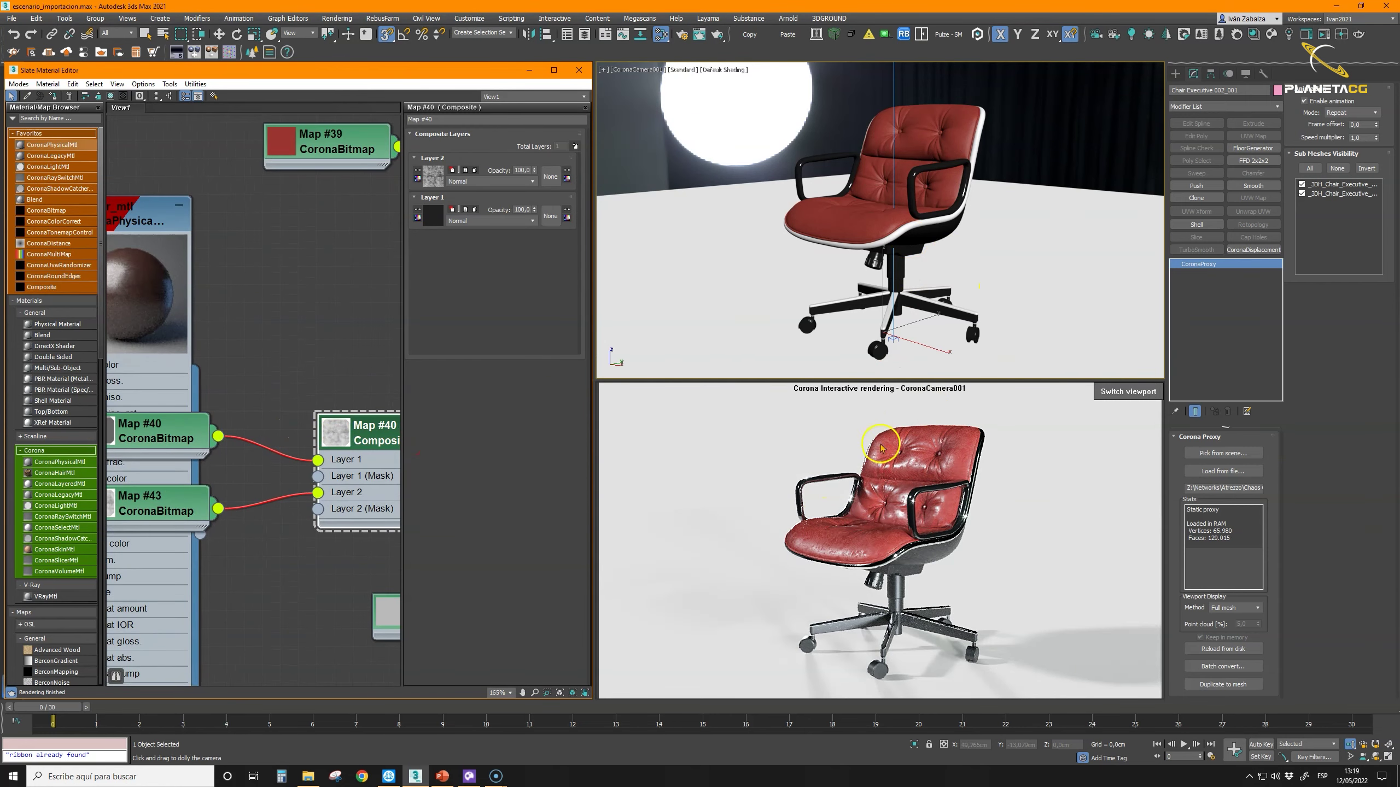
{"action": "scroll", "coordinate": [306, 447], "scroll_direction": "down", "scroll_amount": 1}
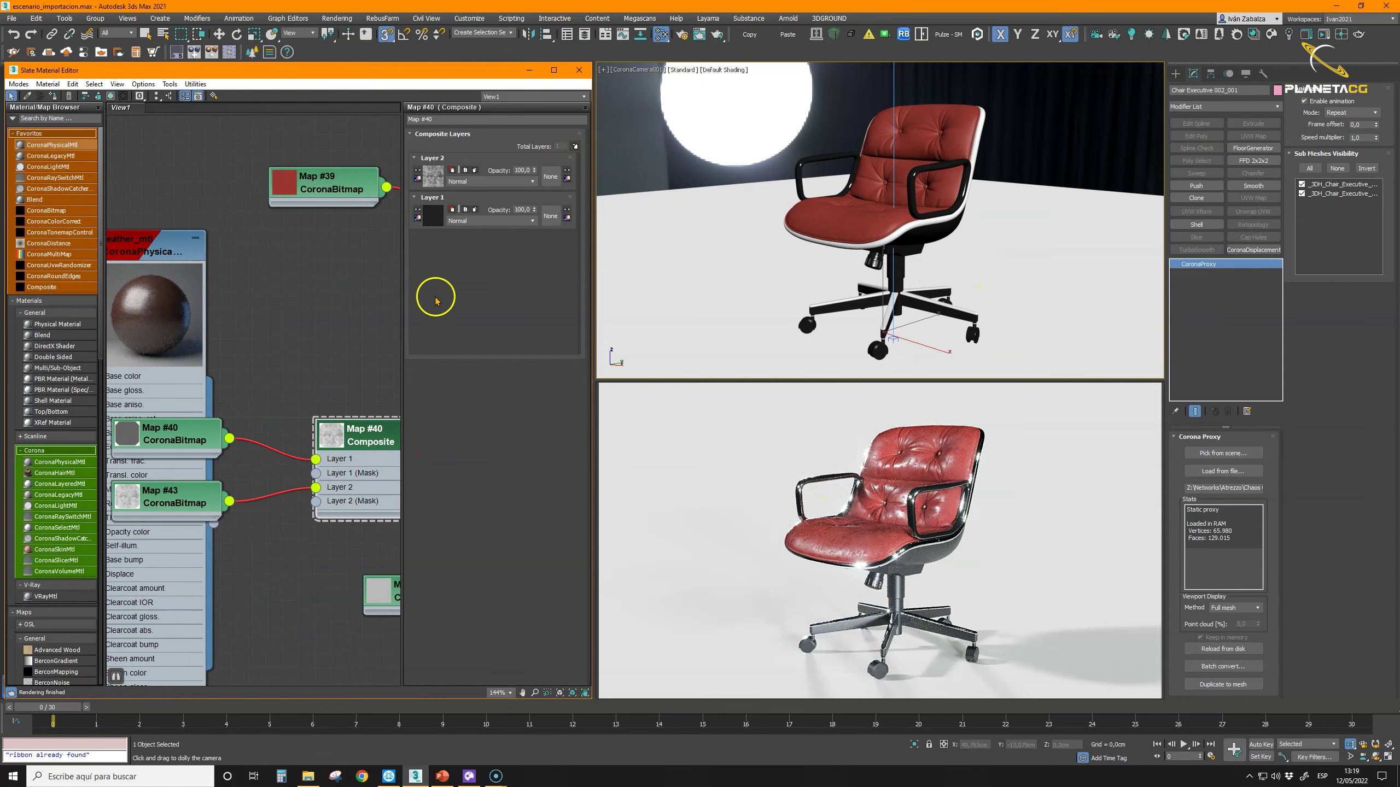
Step: Set the Composite map's second layer to Multiply blending and reposition the Composite node with its enlarged preview
{"action": "left_click", "coordinate": [523, 182]}
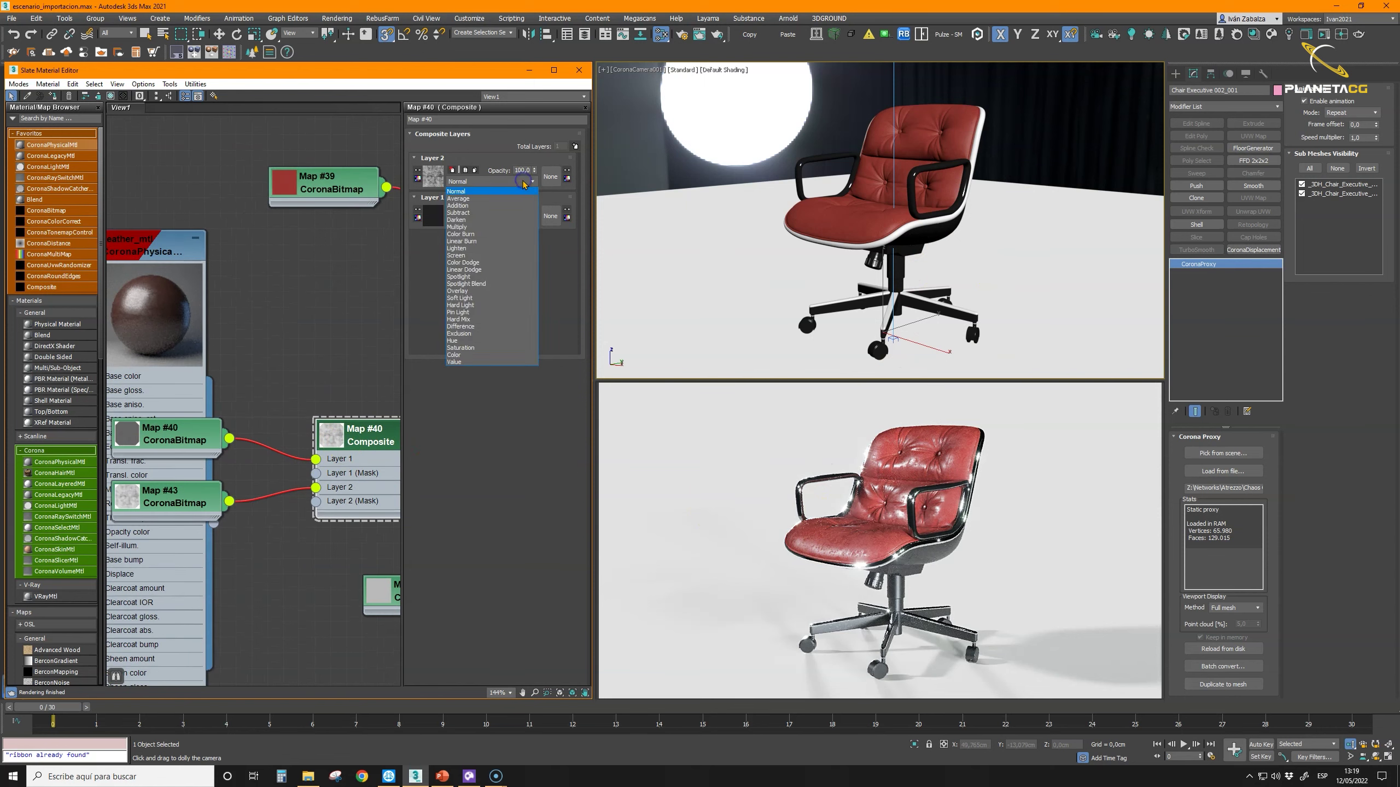
{"action": "left_click", "coordinate": [464, 228]}
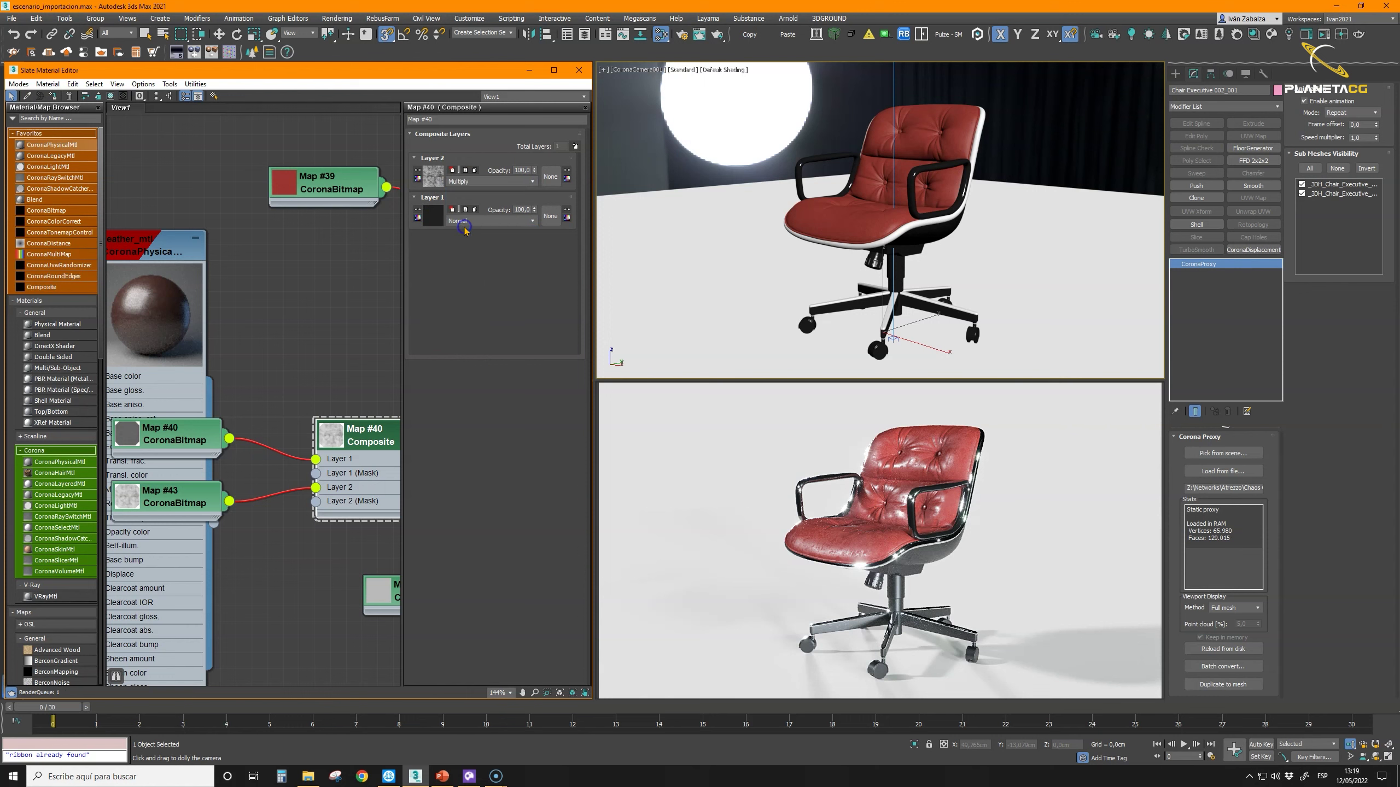
{"action": "scroll", "coordinate": [335, 436], "scroll_direction": "up", "scroll_amount": 2}
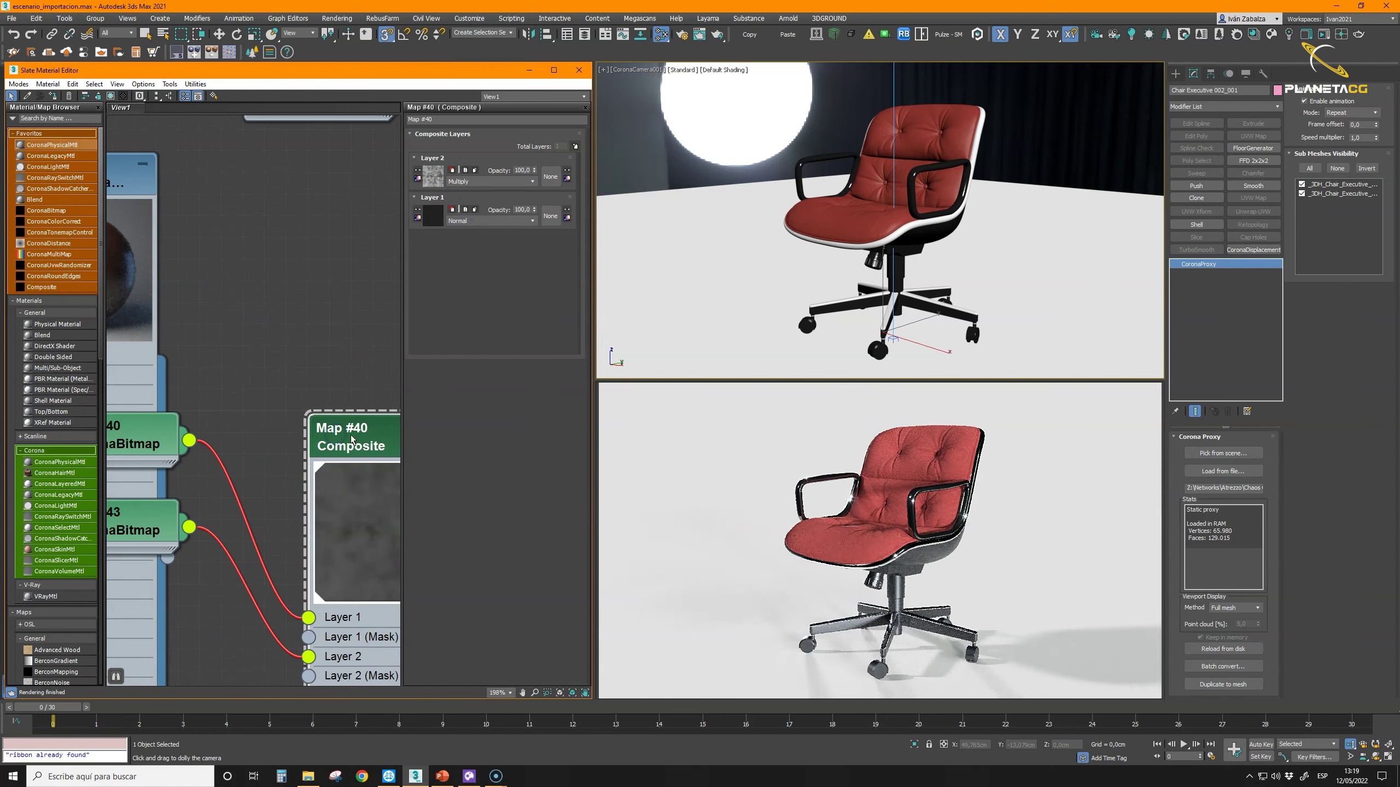
{"action": "left_click_drag", "start_coordinate": [351, 440], "coordinate": [335, 380]}
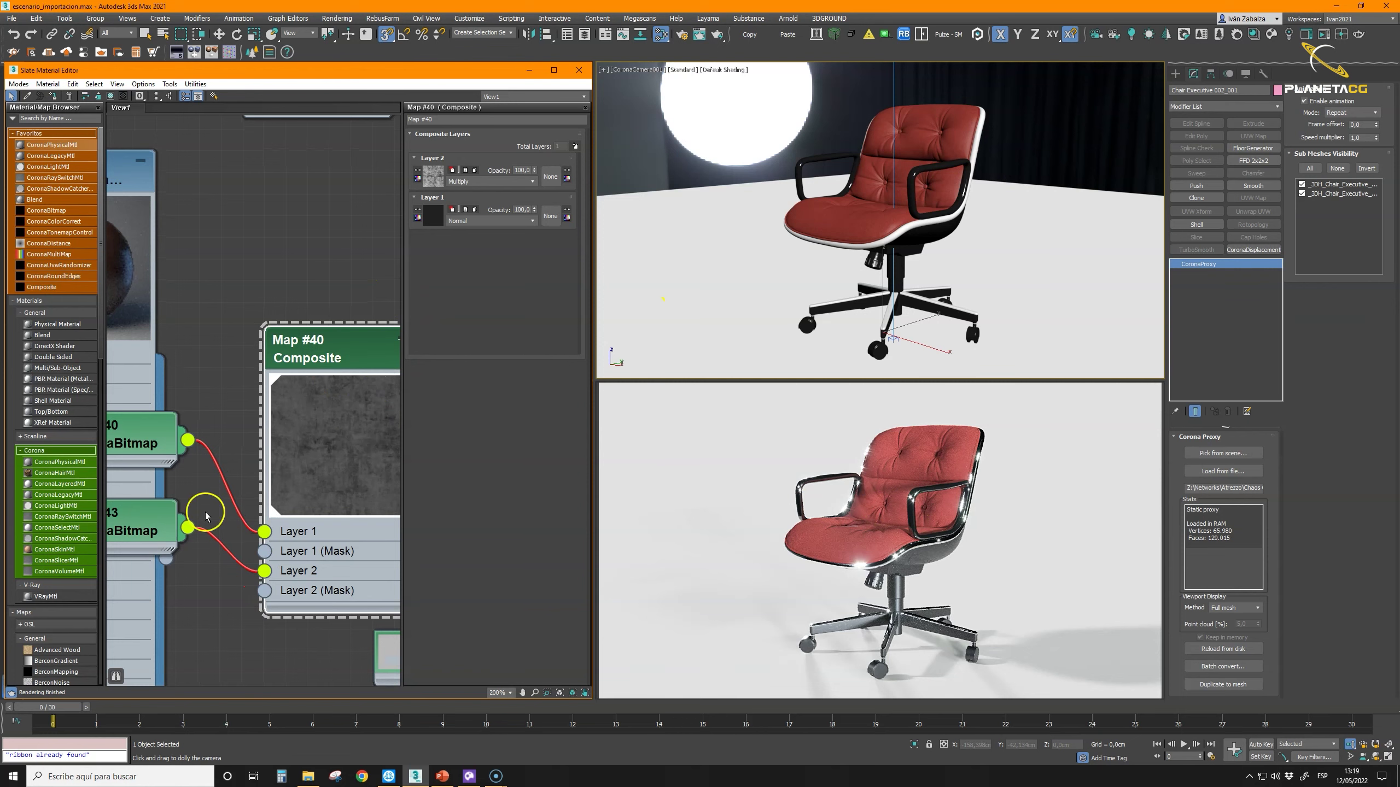
Step: Maximize the material editor and move the Composite map and its two bitmap nodes closer to the fabric material
{"action": "left_click", "coordinate": [554, 70]}
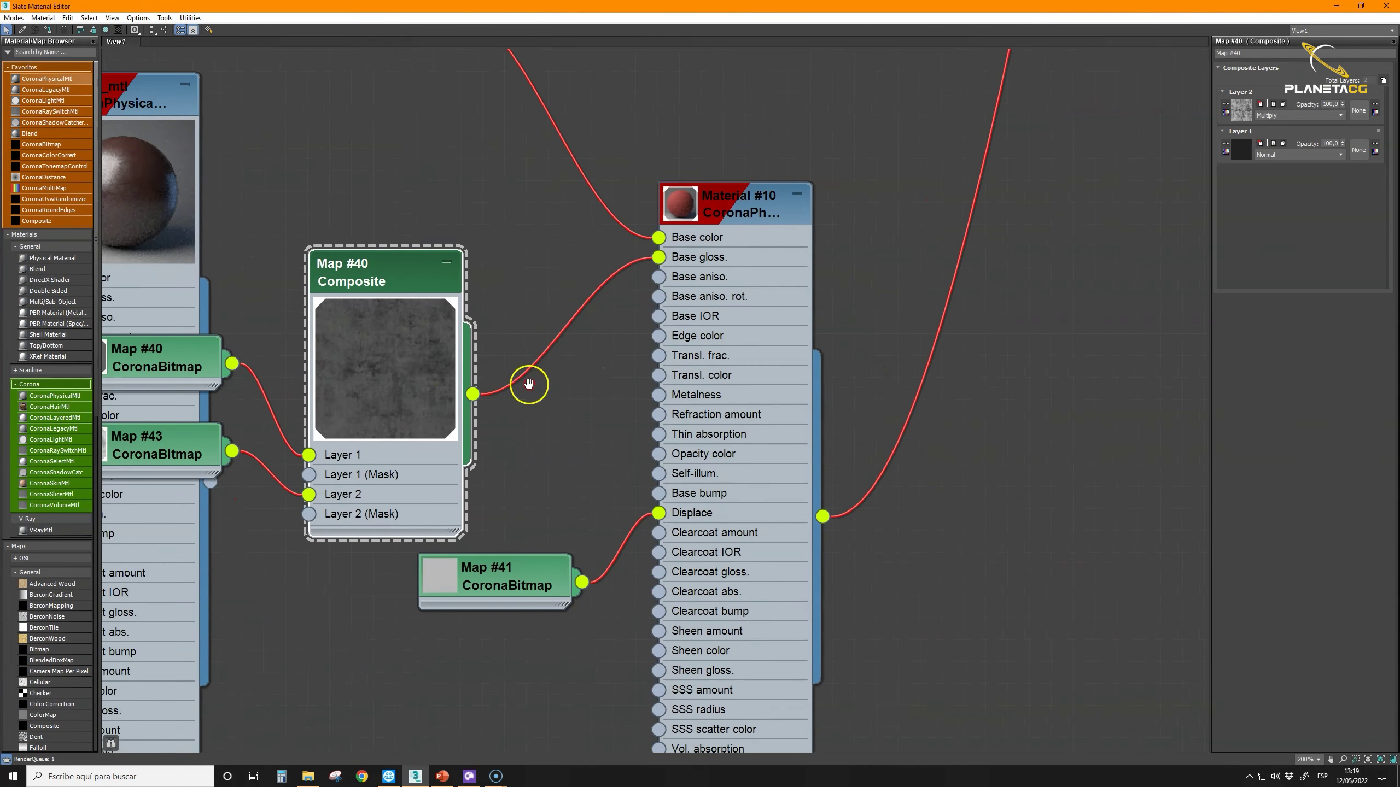
{"action": "left_click_drag", "start_coordinate": [639, 215], "coordinate": [727, 149]}
{"action": "left_click_drag", "start_coordinate": [403, 295], "coordinate": [513, 229]}
{"action": "left_click_drag", "start_coordinate": [428, 388], "coordinate": [537, 322]}
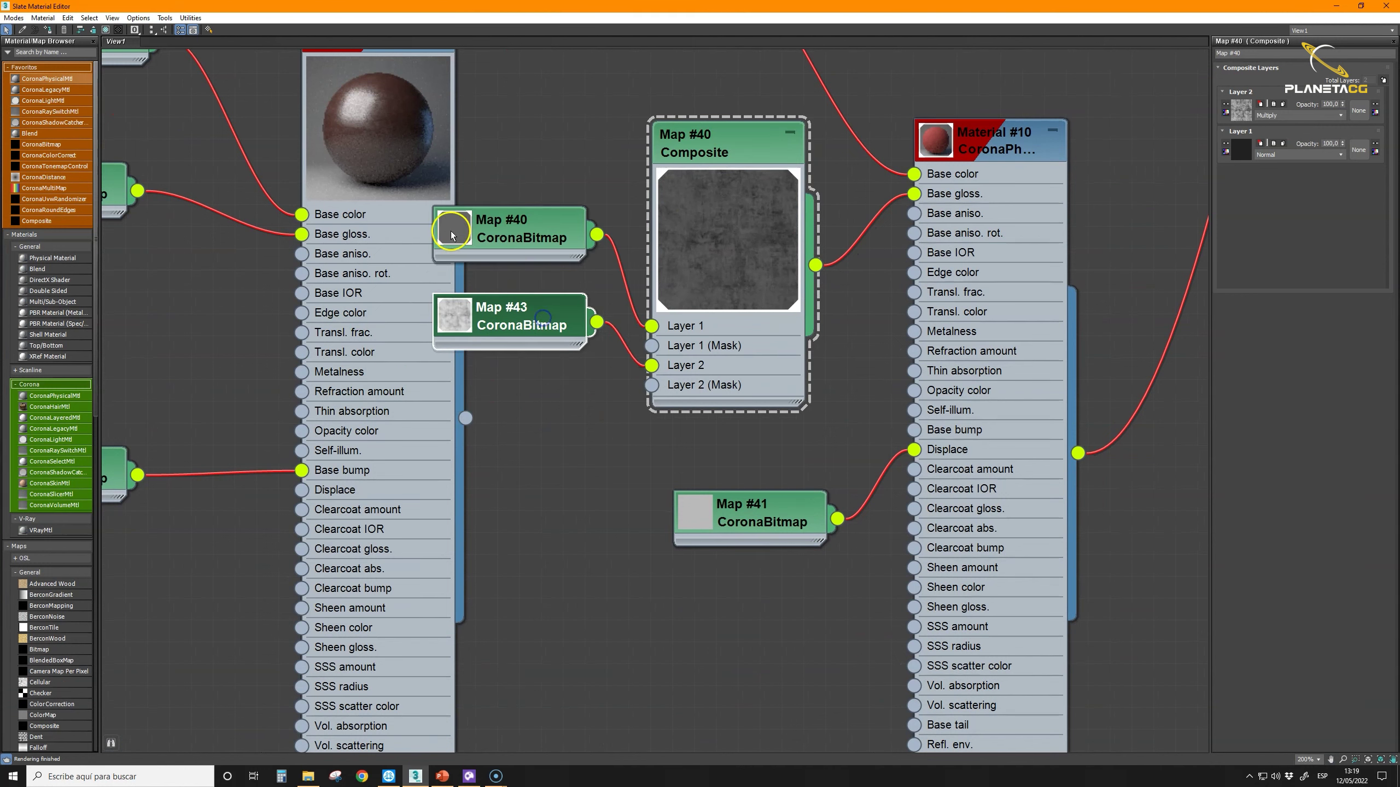
Step: Enlarge the gloss bitmap's preview, move that node above the dirt bitmap, and open the dirt bitmap's parameters
{"action": "double_click", "coordinate": [452, 234]}
{"action": "left_click_drag", "start_coordinate": [503, 230], "coordinate": [503, 77]}
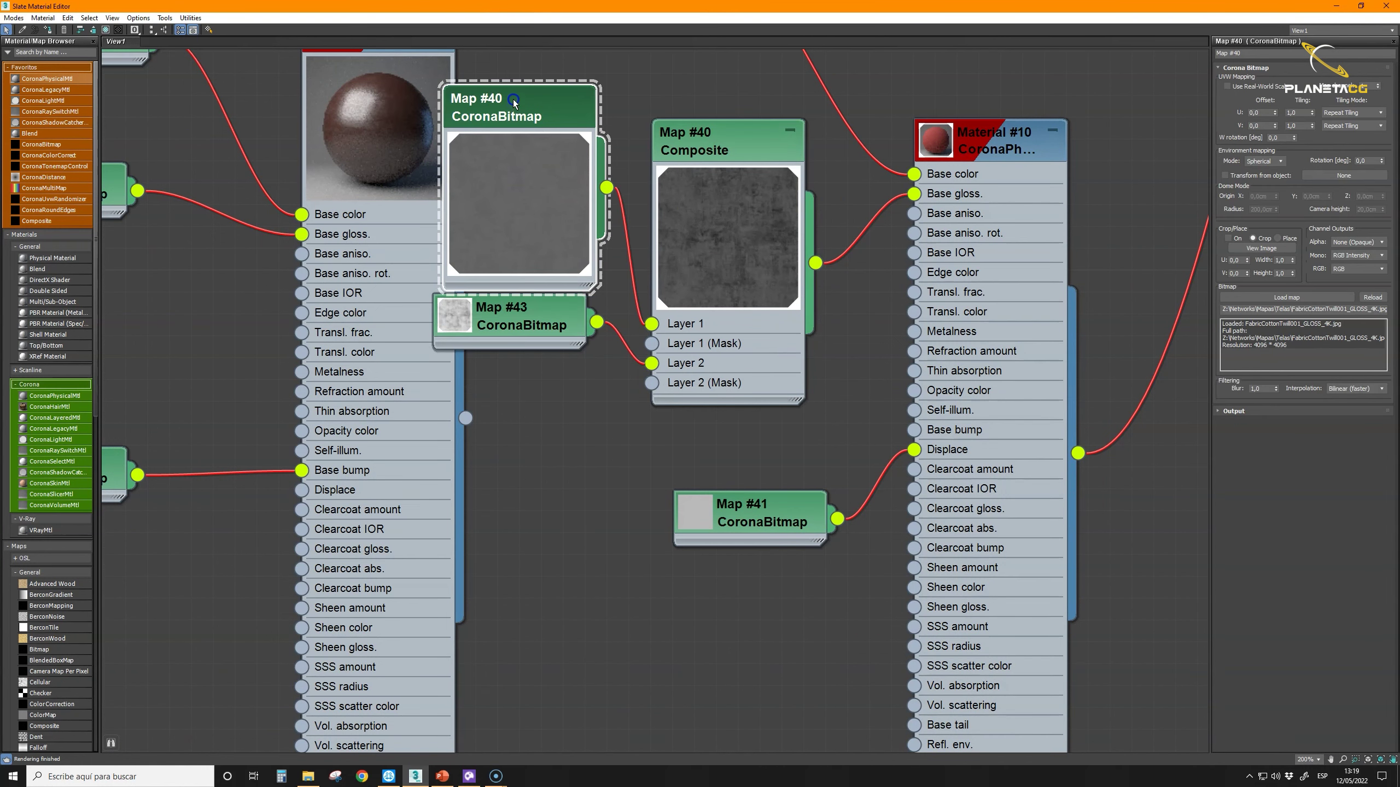
{"action": "left_click", "coordinate": [468, 314]}
{"action": "double_click", "coordinate": [468, 314]}
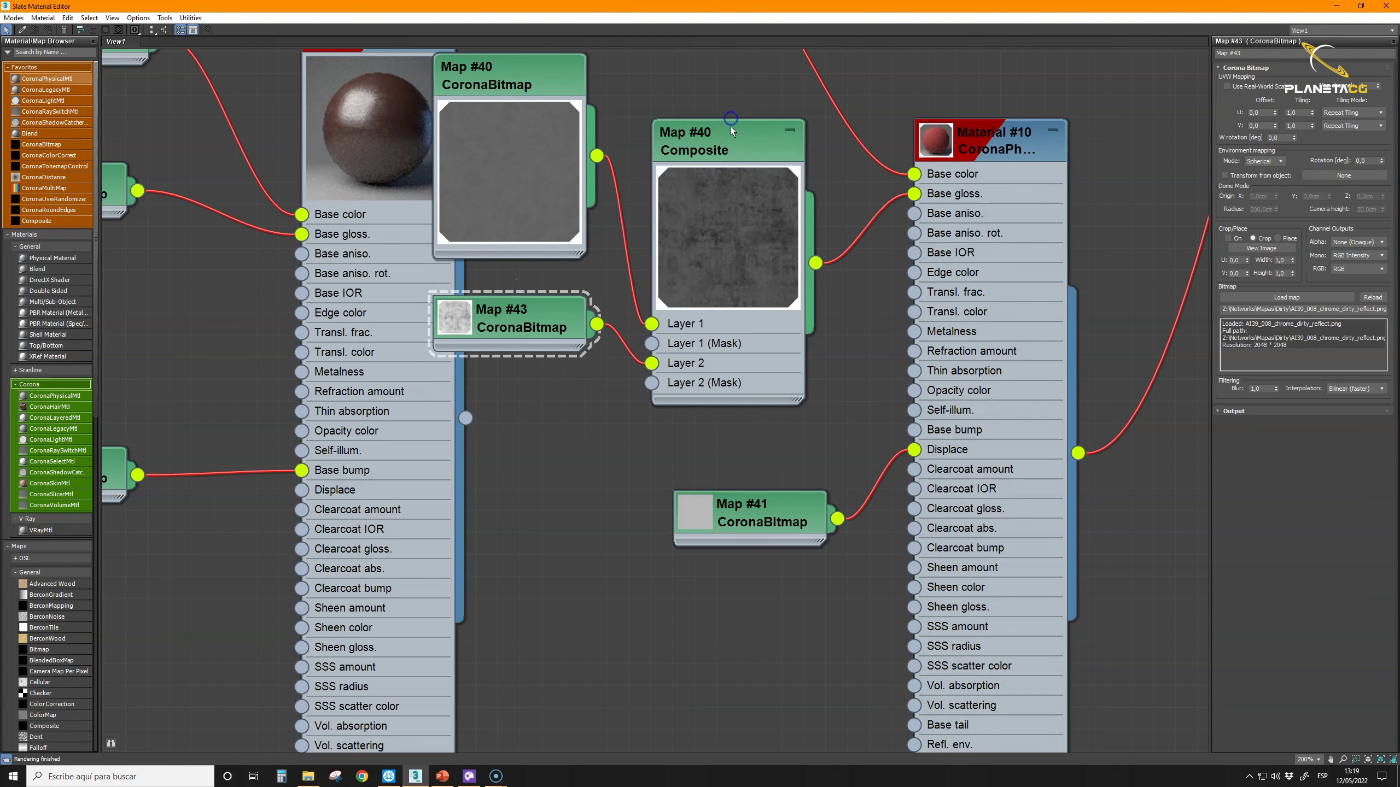
{"action": "left_click", "coordinate": [493, 319]}
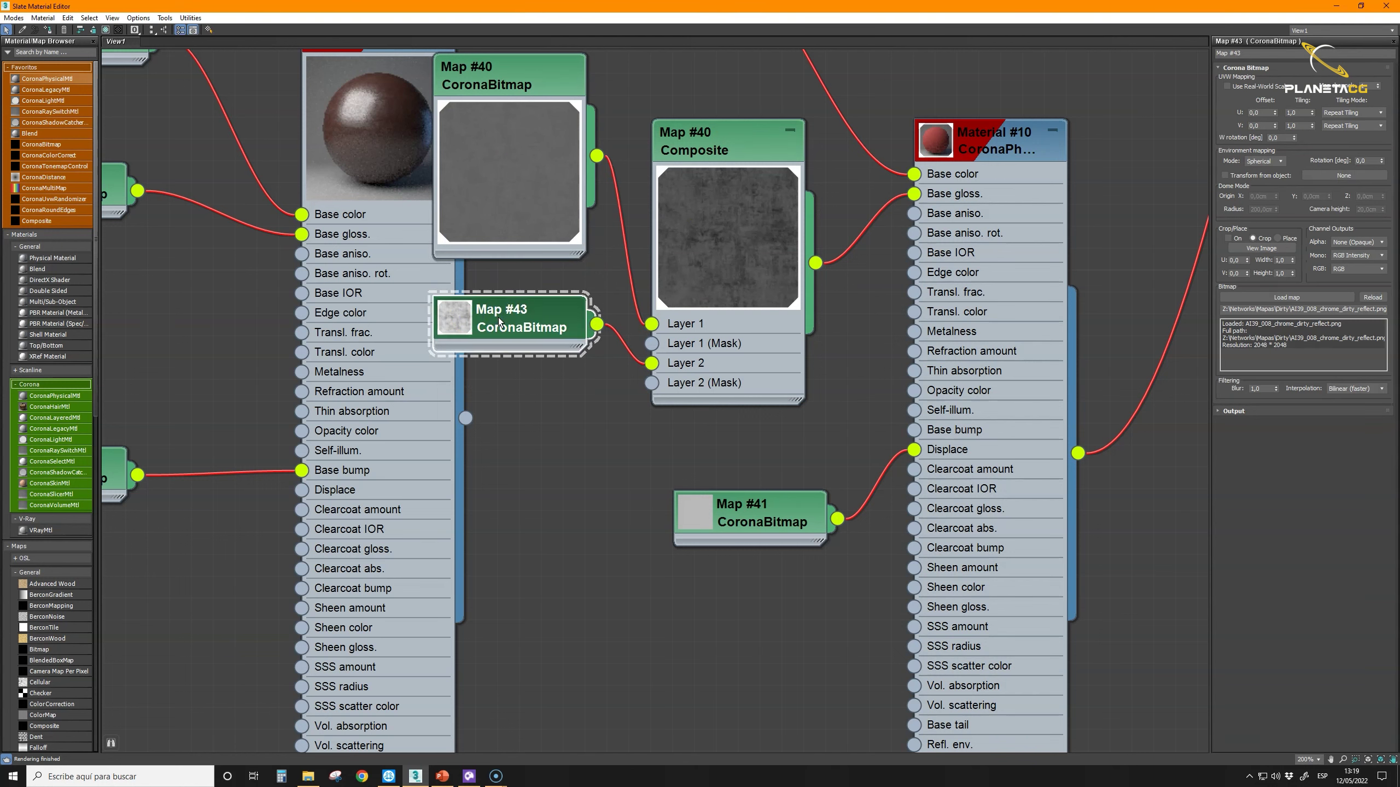
Step: Reduce the opacity of the Composite map's dirt layer to 43
{"action": "double_click", "coordinate": [722, 148]}
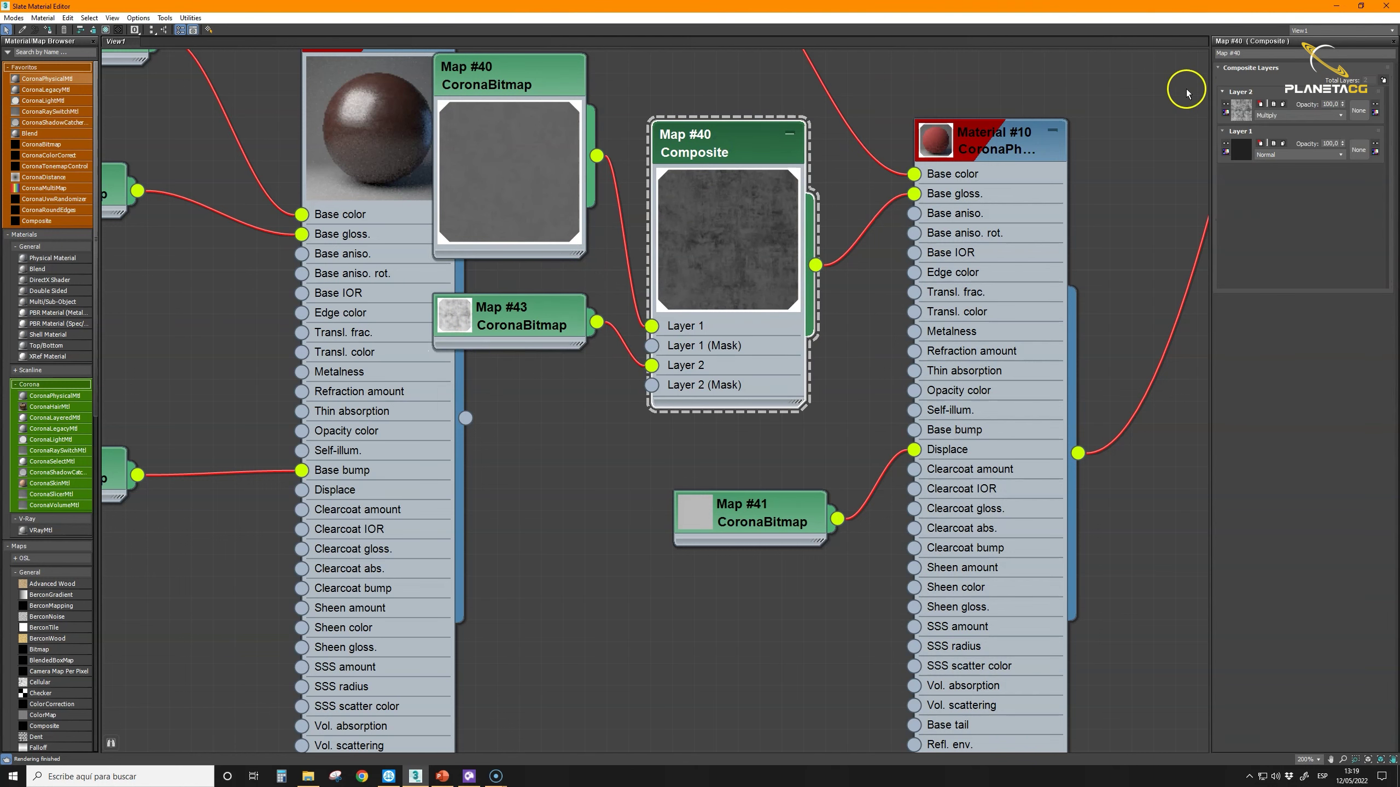
{"action": "left_click_drag", "start_coordinate": [1343, 106], "coordinate": [1342, 111]}
{"action": "left_click_drag", "start_coordinate": [1343, 128], "coordinate": [1343, 150]}
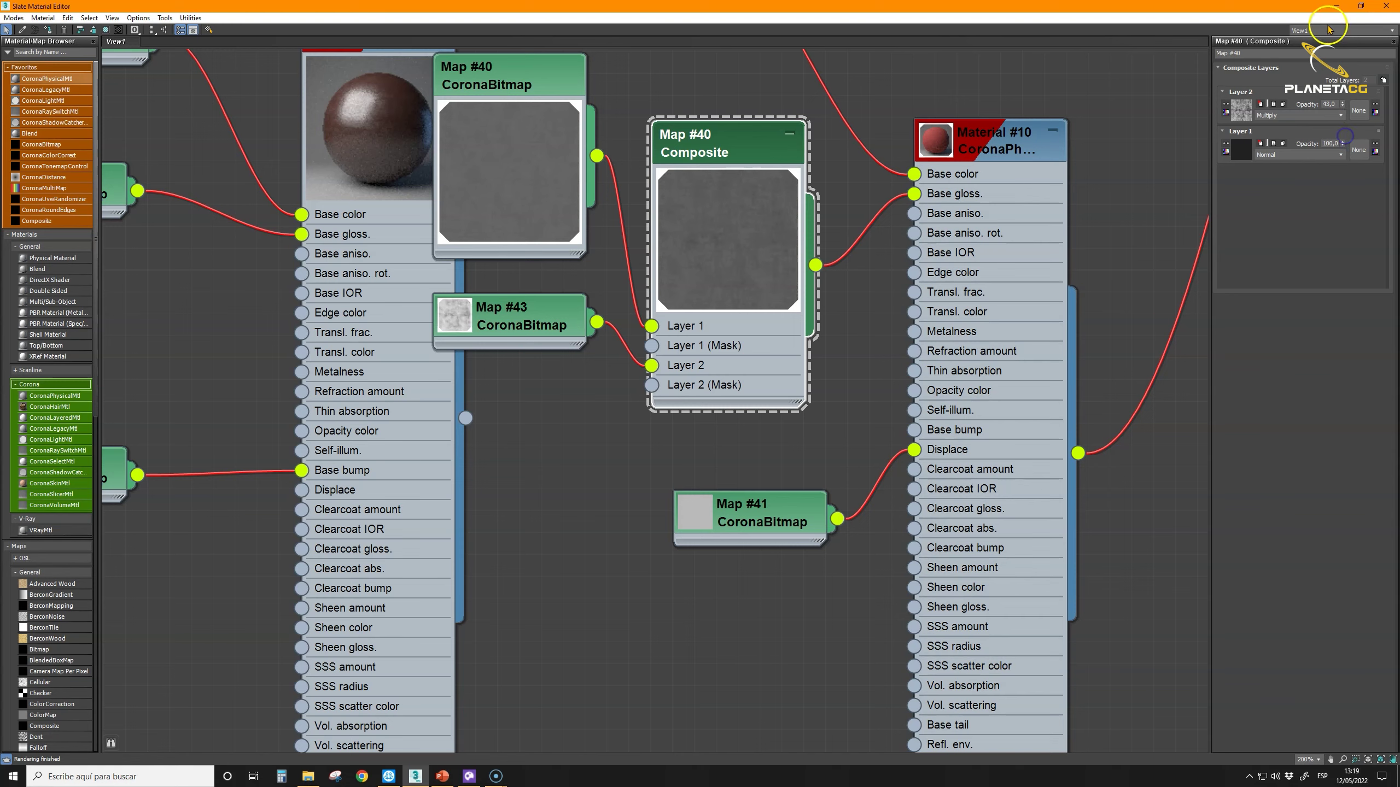
Step: Restore the material editor to its smaller size and dolly the camera in on the chair's seat to examine the fabric
{"action": "left_click", "coordinate": [1360, 6]}
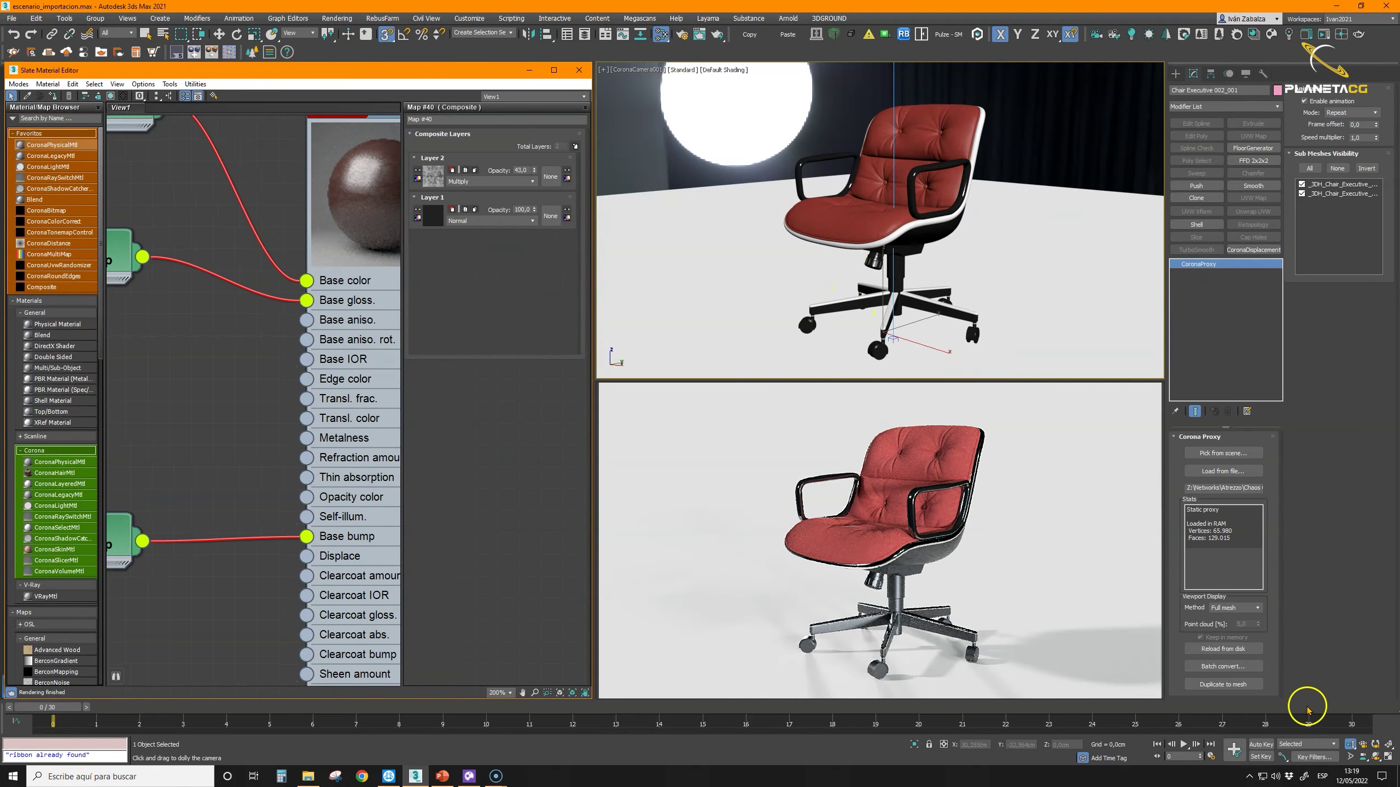
{"action": "mouse_move", "coordinate": [907, 224]}
{"action": "left_mouse_down"}
{"action": "mouse_move", "coordinate": [914, 196]}
{"action": "mouse_move", "coordinate": [918, 223]}
{"action": "left_mouse_up"}
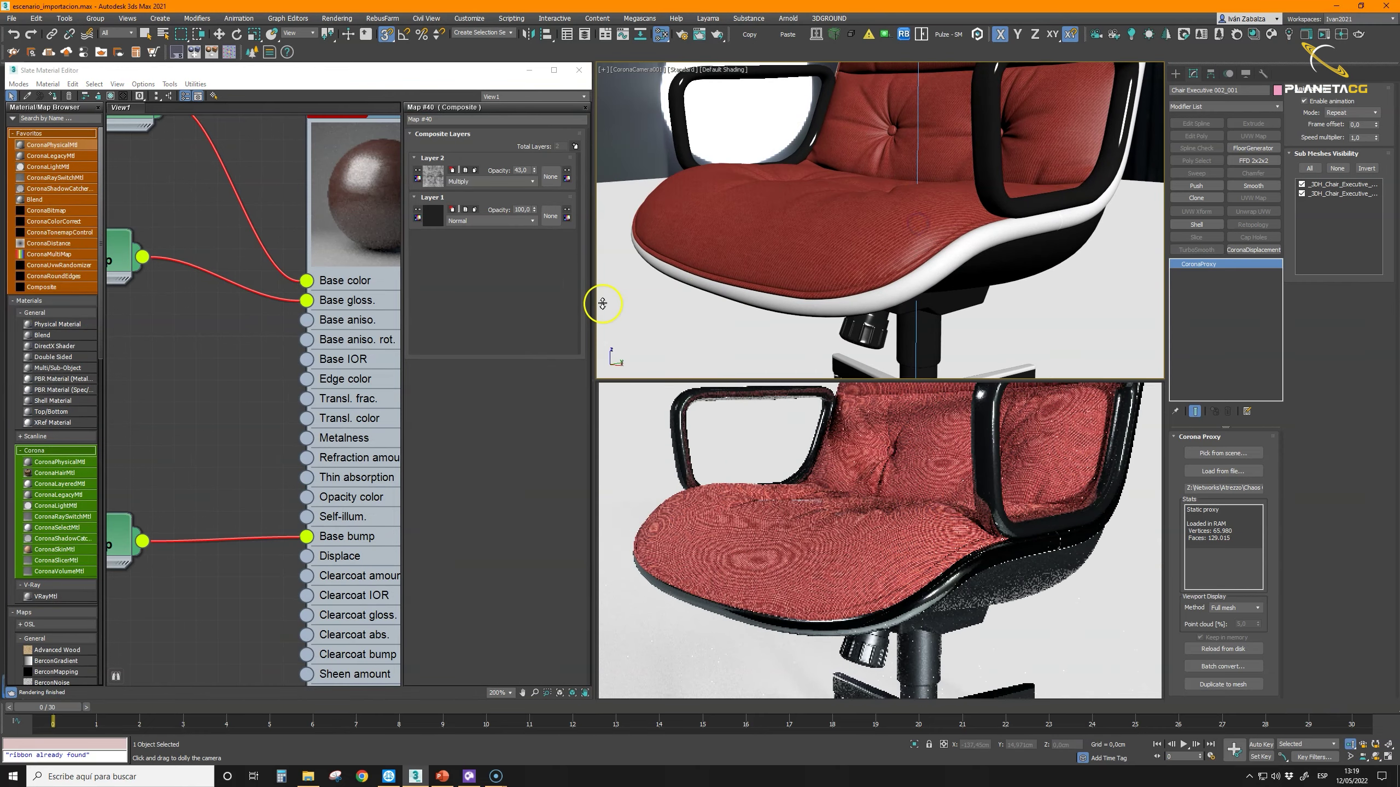
Step: Dolly the camera back from the seat and set the Composite map's Layer 2 opacity to 100
{"action": "left_click_drag", "start_coordinate": [834, 253], "coordinate": [834, 271]}
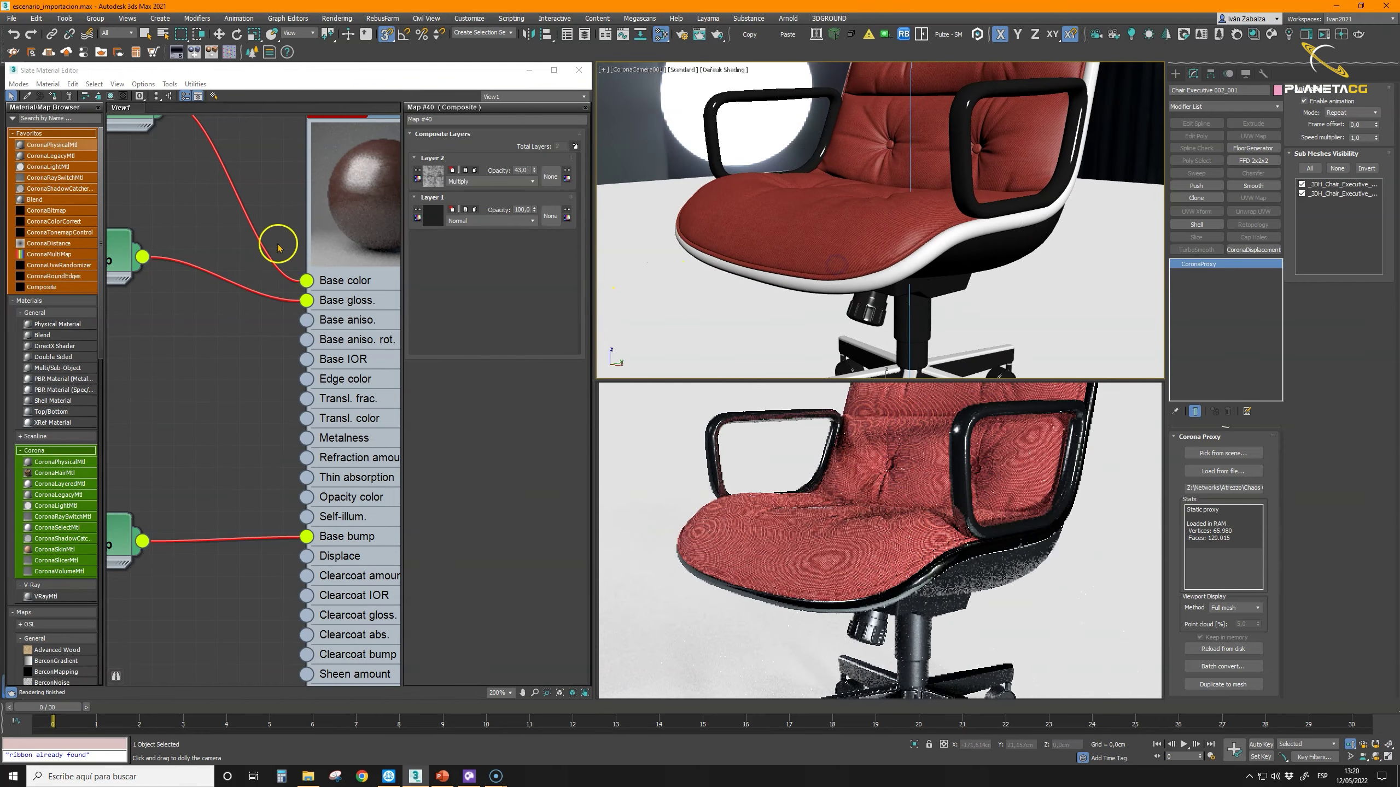
{"action": "scroll", "coordinate": [278, 248], "scroll_direction": "down", "scroll_amount": 4}
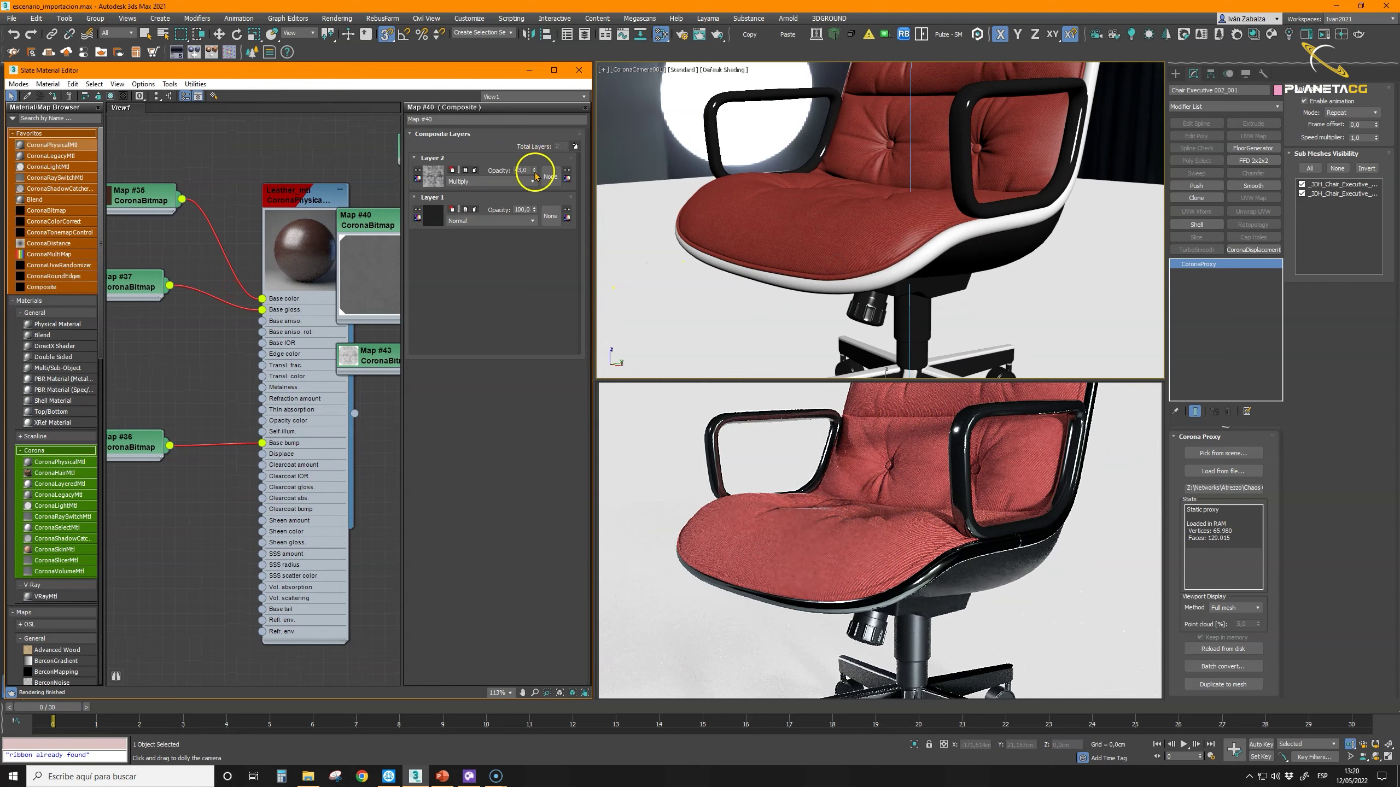
{"action": "left_click_drag", "start_coordinate": [535, 175], "coordinate": [534, 156]}
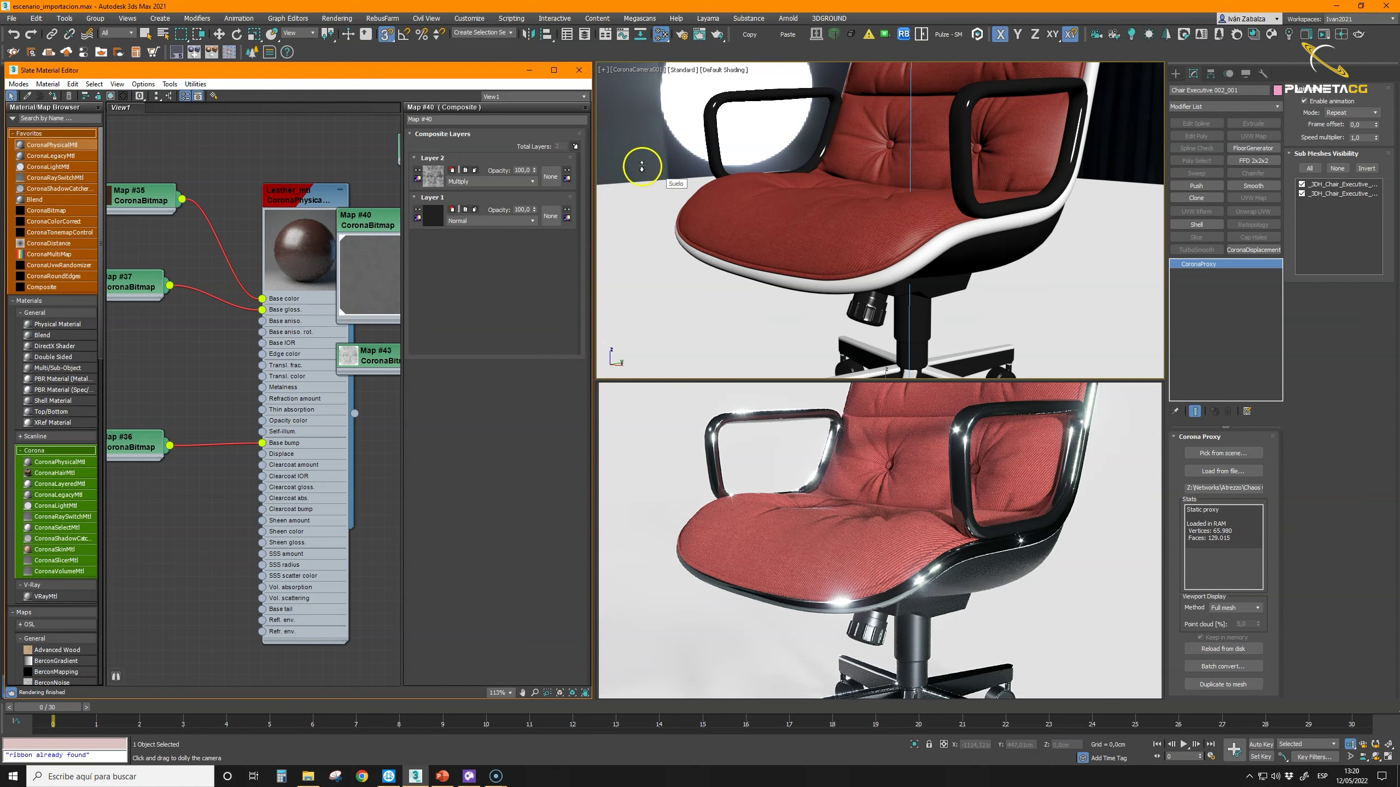
{"action": "left_click", "coordinate": [530, 71]}
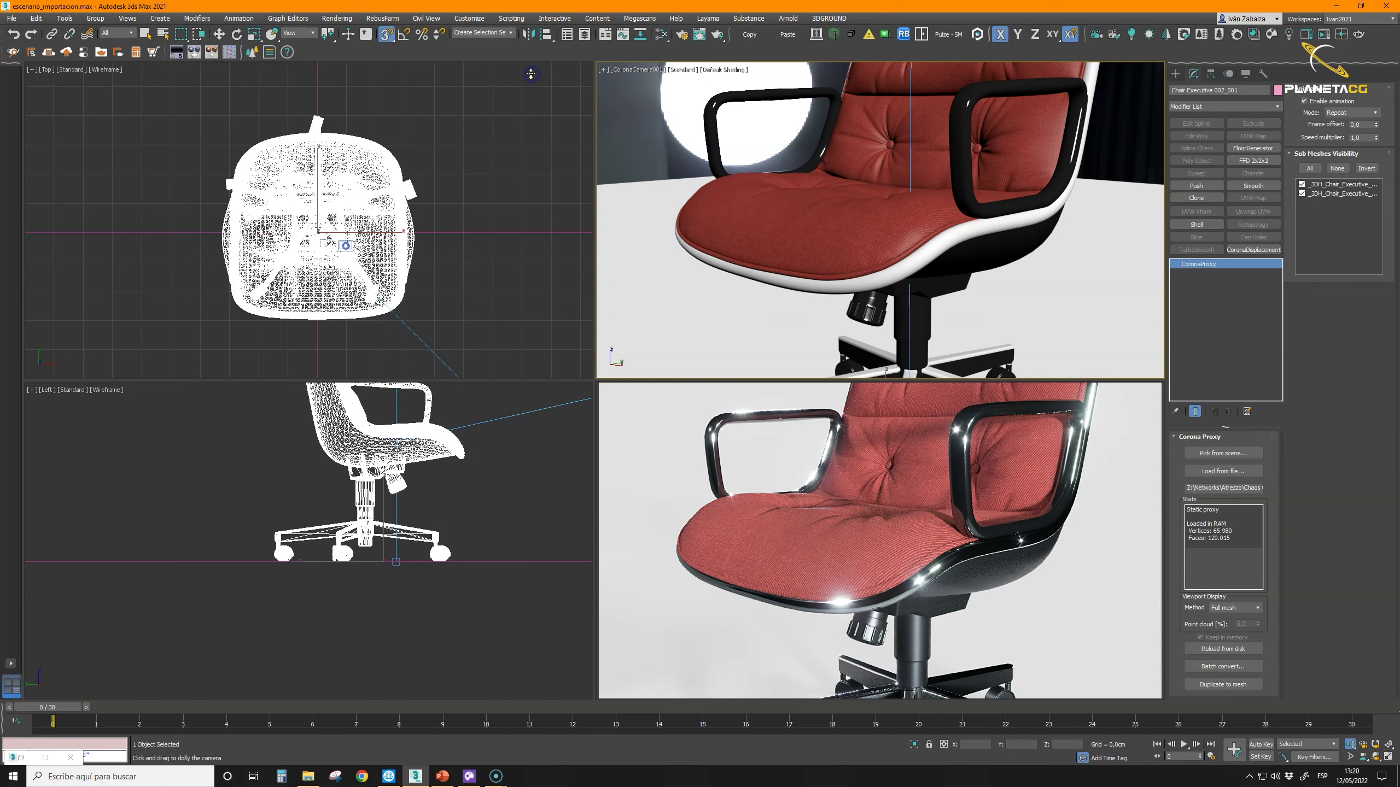
Step: Orbit the camera behind the chair and dolly it out until the whole chair is framed
{"action": "left_click", "coordinate": [1376, 757]}
{"action": "left_click_drag", "start_coordinate": [979, 175], "coordinate": [879, 175]}
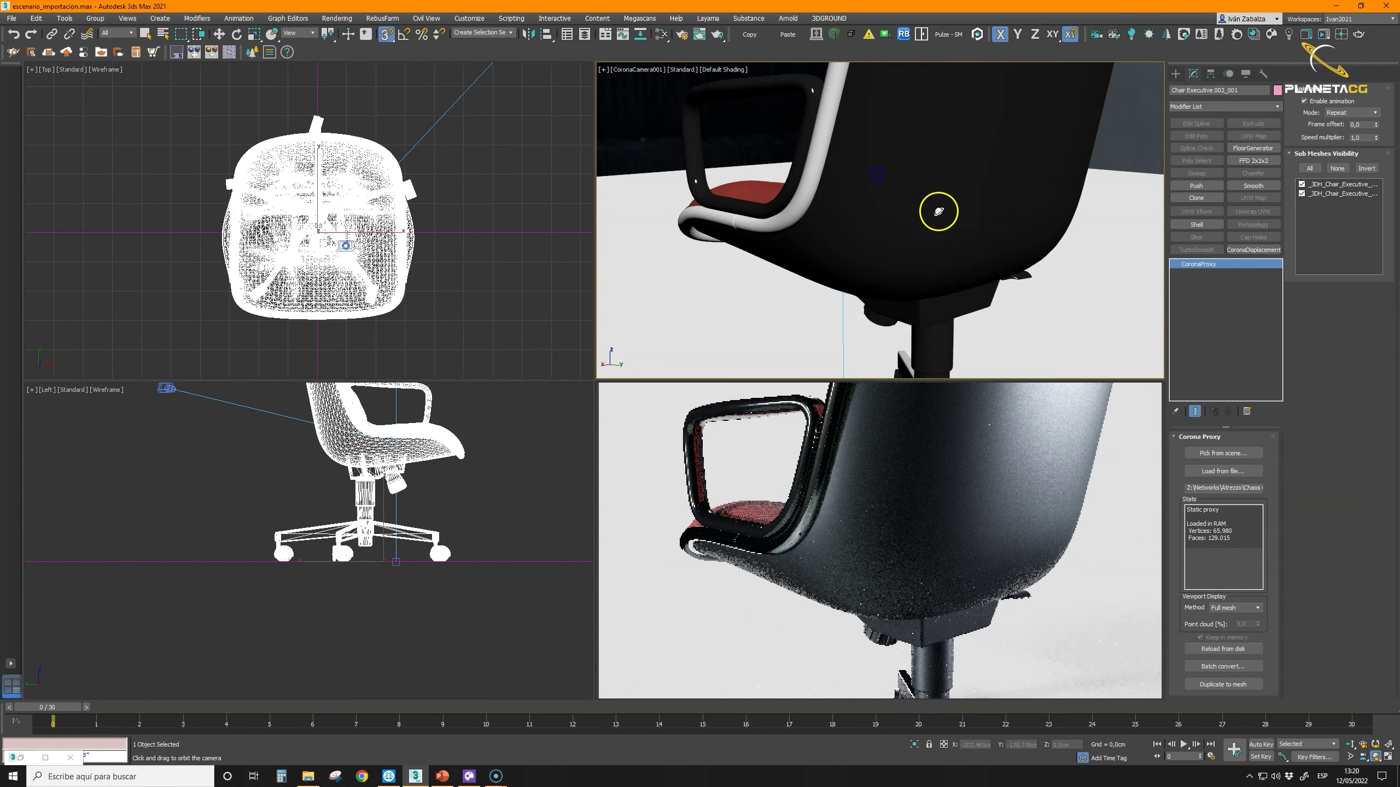
{"action": "left_click", "coordinate": [1351, 744]}
{"action": "left_click_drag", "start_coordinate": [978, 181], "coordinate": [969, 197]}
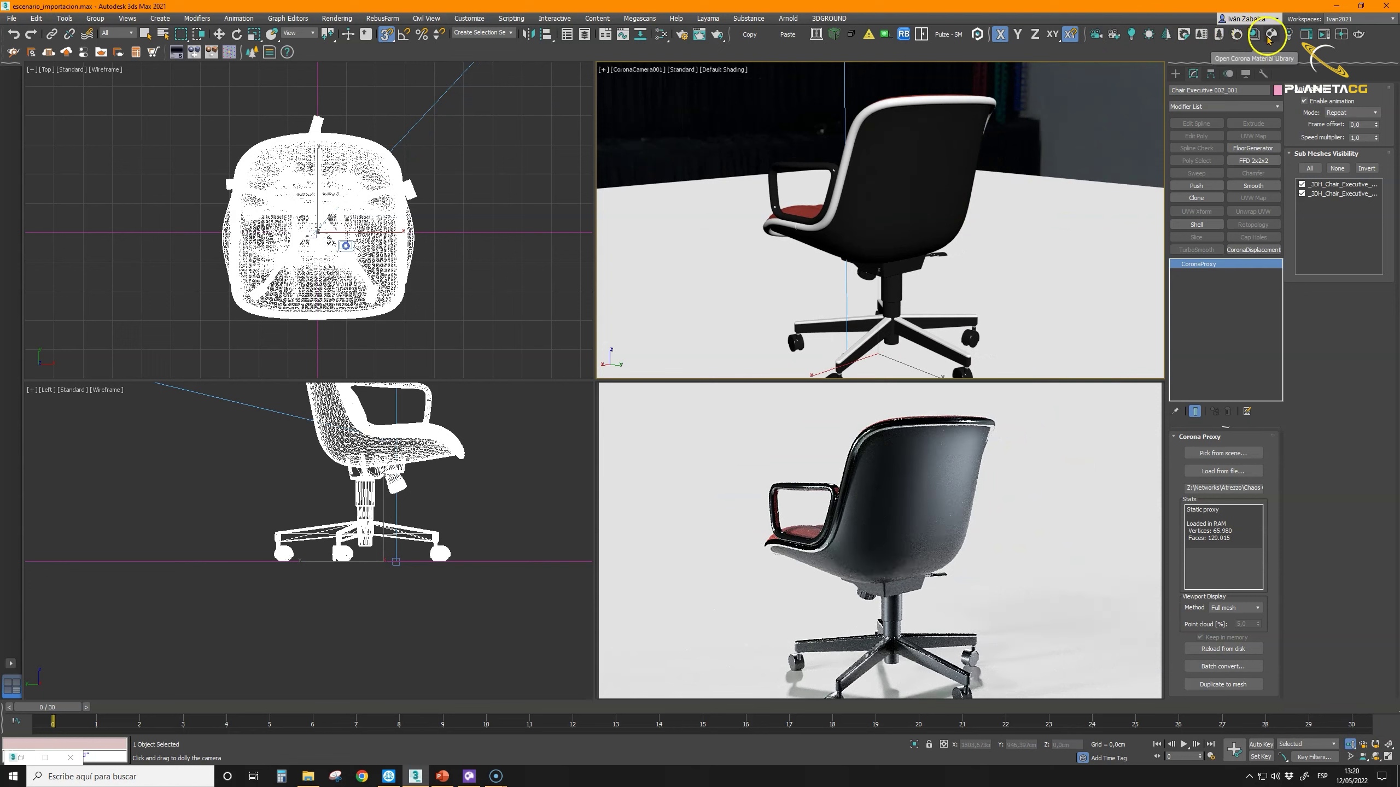
Step: Change the Left viewport to Front and draw a Corona decal about 28 cm wide and 29 cm high over the chair's backrest
{"action": "left_click_drag", "start_coordinate": [405, 424], "coordinate": [402, 560]}
{"action": "middle_click_drag", "start_coordinate": [402, 560], "coordinate": [374, 560]}
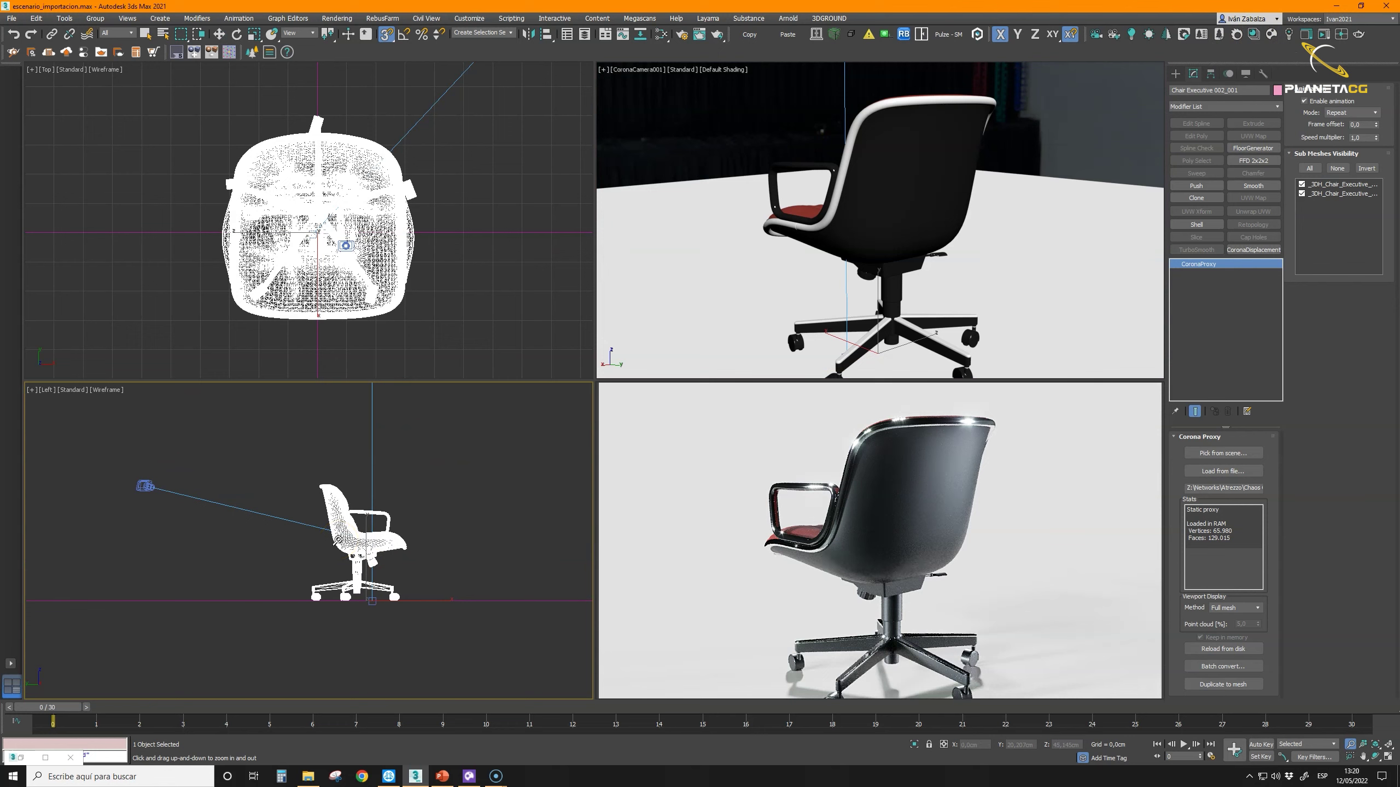
{"action": "key", "text": "f"}
{"action": "scroll", "coordinate": [334, 537], "scroll_direction": "up", "scroll_amount": 5}
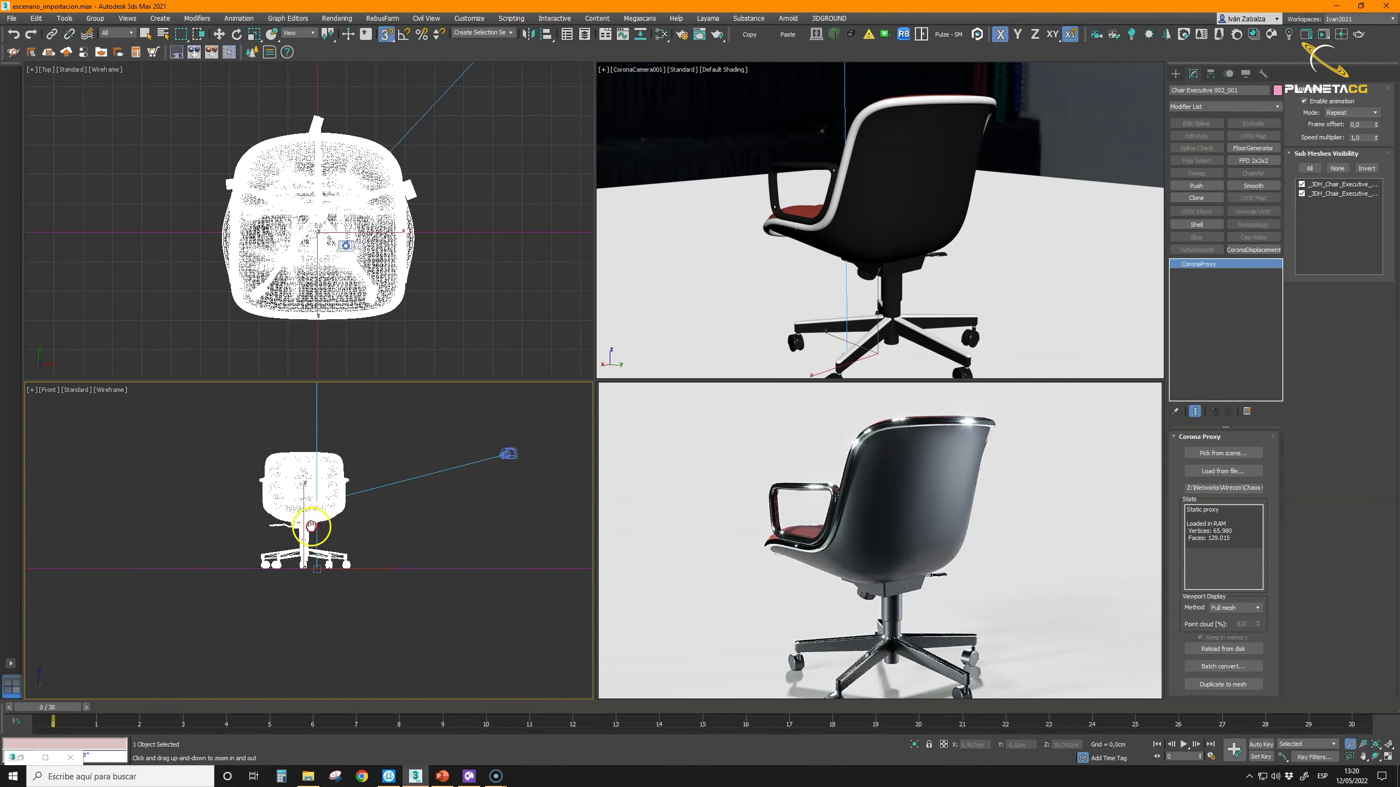
{"action": "left_click", "coordinate": [1175, 73]}
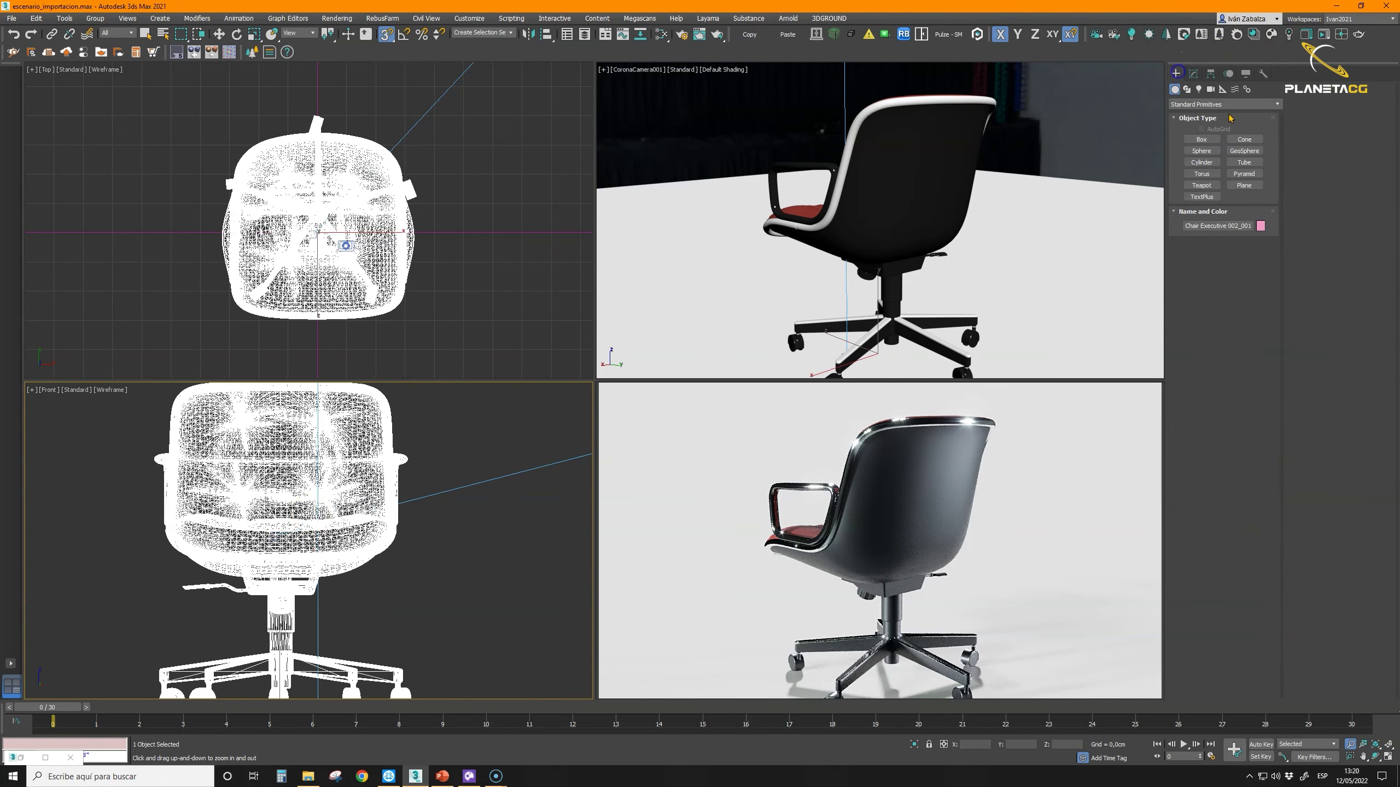
{"action": "left_click", "coordinate": [1223, 105]}
{"action": "left_click", "coordinate": [1182, 39]}
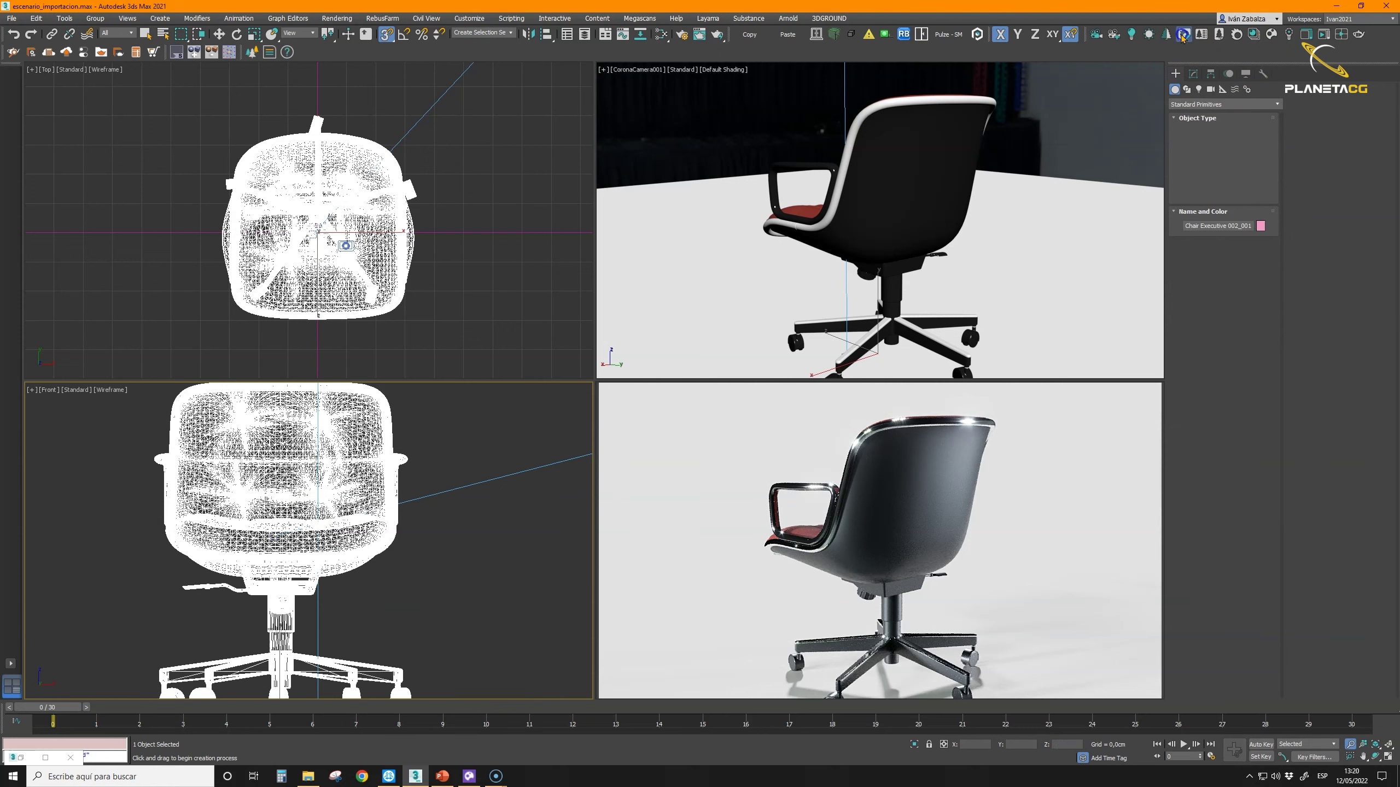
{"action": "left_click", "coordinate": [1202, 139]}
{"action": "left_click_drag", "start_coordinate": [232, 418], "coordinate": [340, 531]}
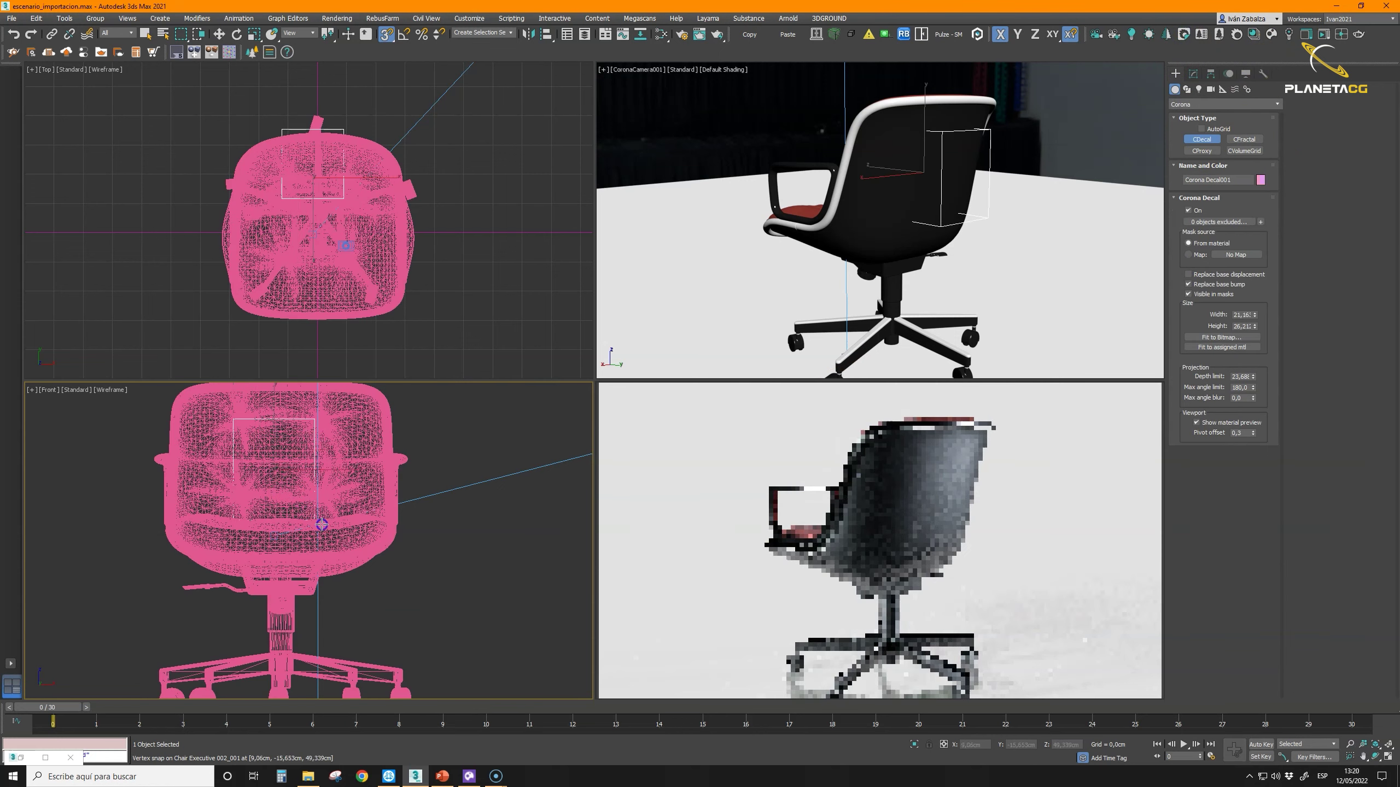
Step: Move the decal along Y in the Top view so it straddles the rear surface of the backrest
{"action": "left_click", "coordinate": [219, 35]}
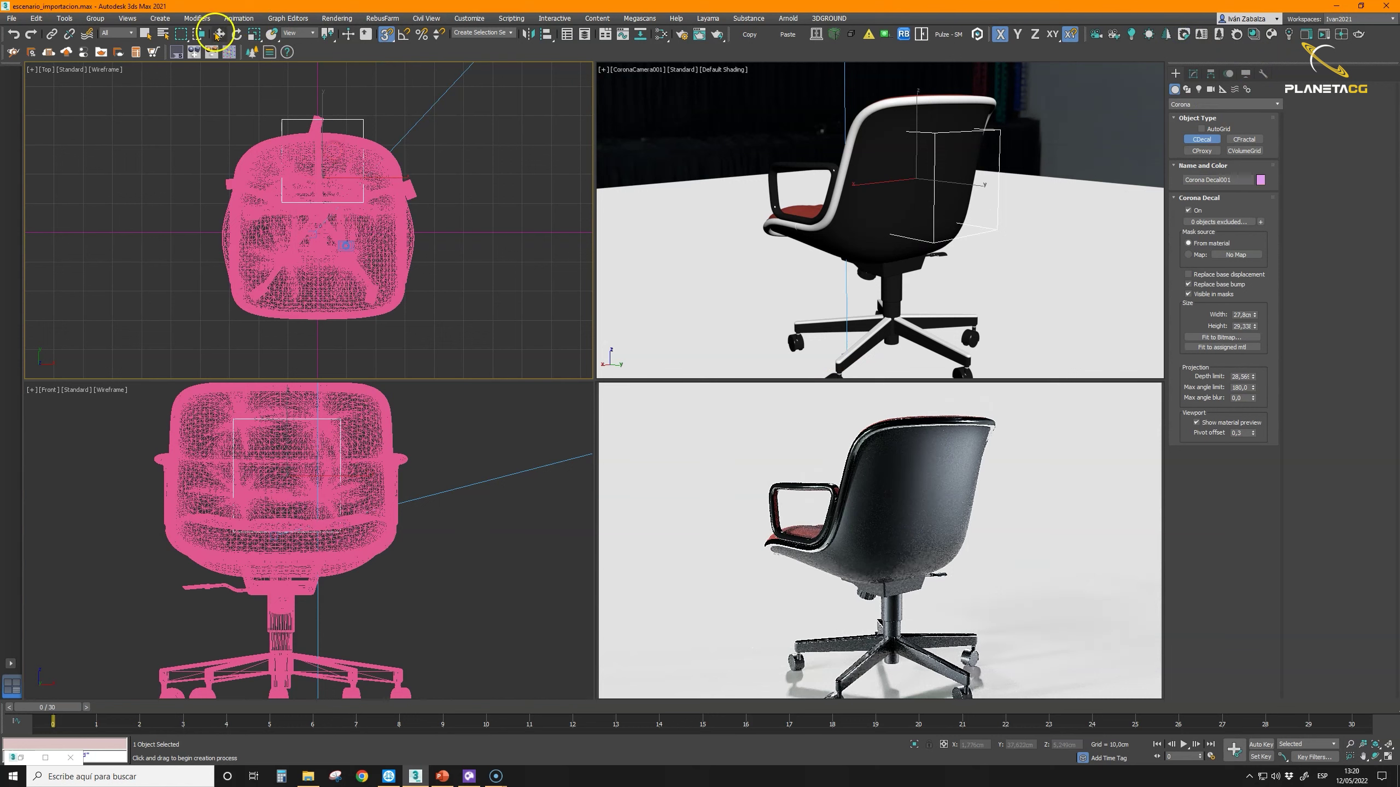
{"action": "left_click", "coordinate": [325, 134]}
{"action": "left_click_drag", "start_coordinate": [325, 134], "coordinate": [328, 155]}
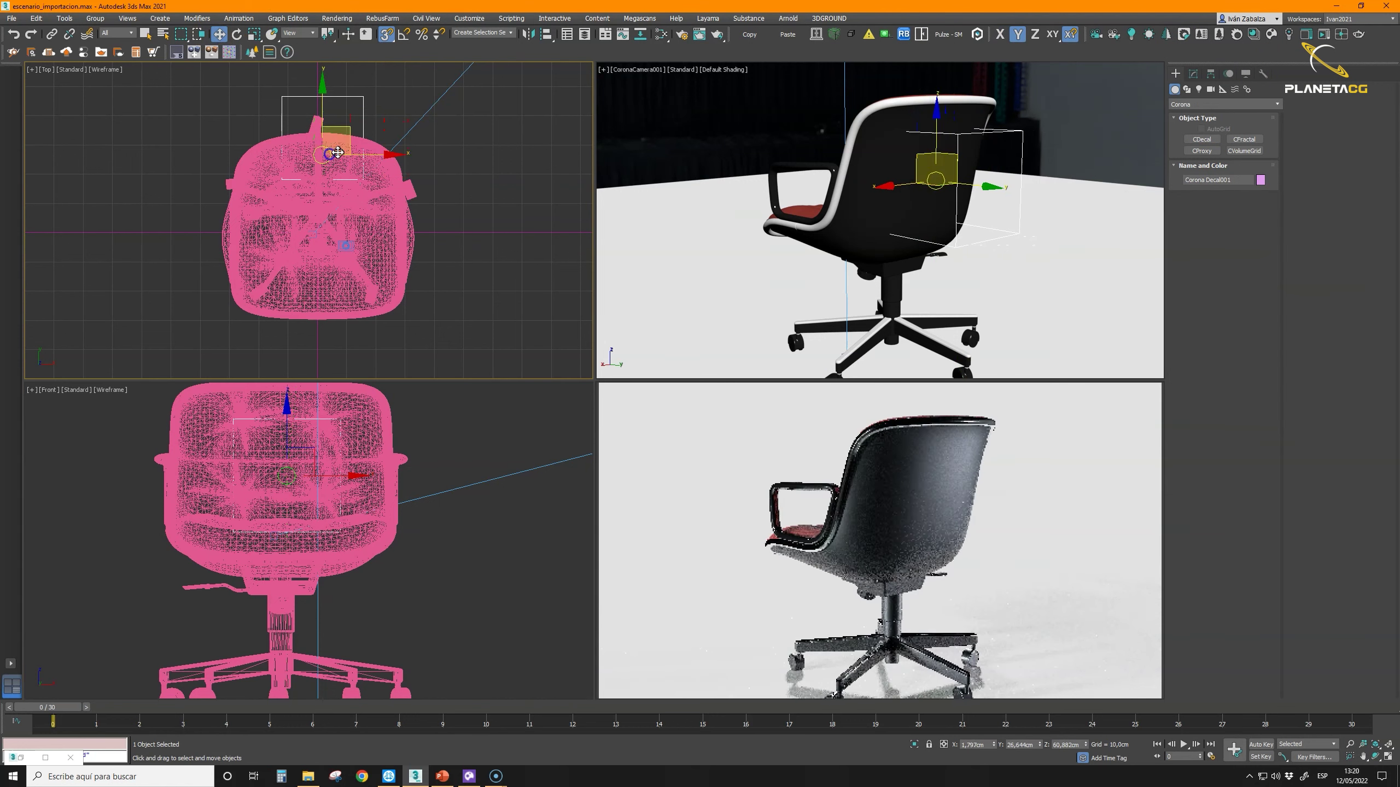
Step: Create a new CoronaPhysicalMtl in an empty area of the material graph and show its parameters
{"action": "left_click", "coordinate": [664, 34]}
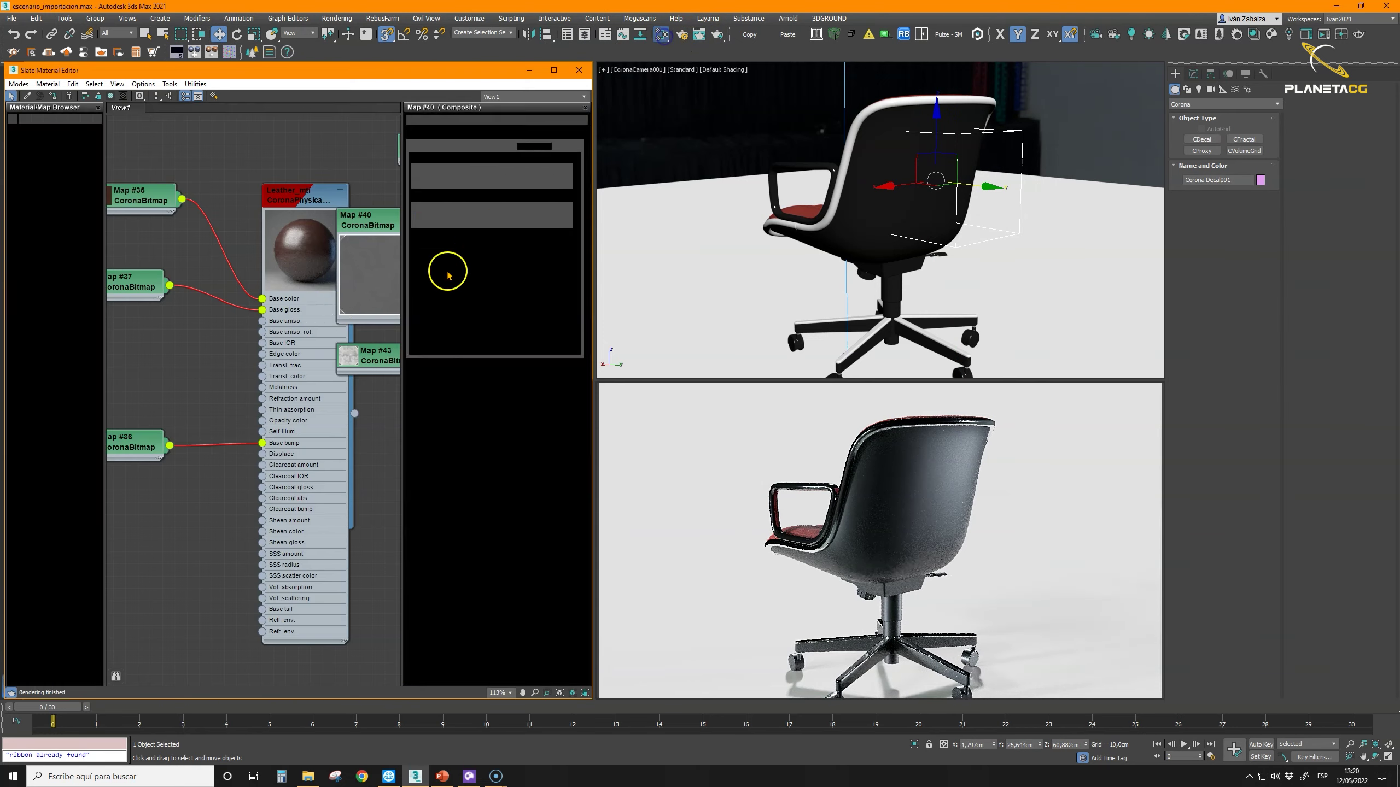
{"action": "scroll", "coordinate": [295, 299], "scroll_direction": "down", "scroll_amount": 5}
{"action": "middle_click_drag", "start_coordinate": [303, 275], "coordinate": [242, 551]}
{"action": "left_click_drag", "start_coordinate": [54, 155], "coordinate": [209, 212]}
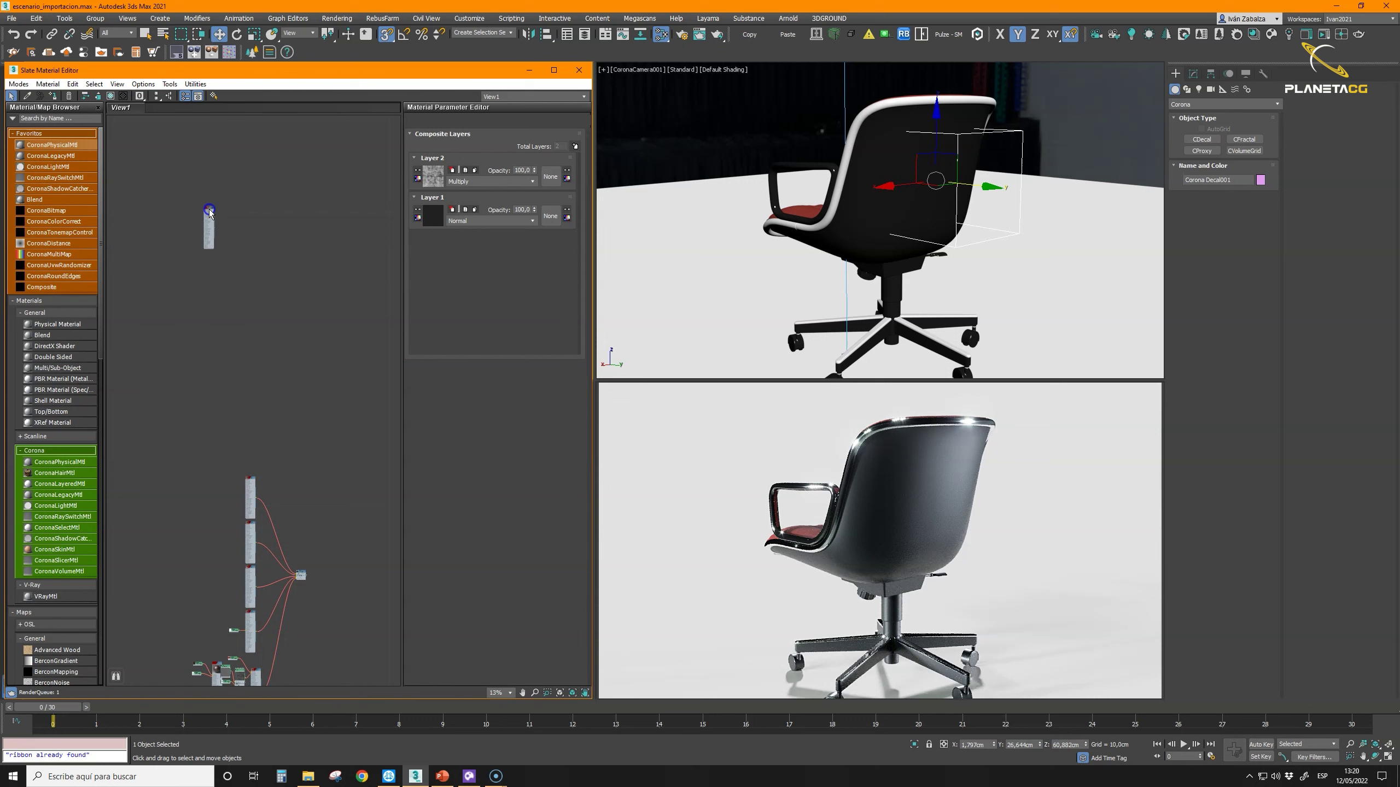
{"action": "double_click", "coordinate": [215, 217]}
{"action": "scroll", "coordinate": [202, 207], "scroll_direction": "up", "scroll_amount": 5}
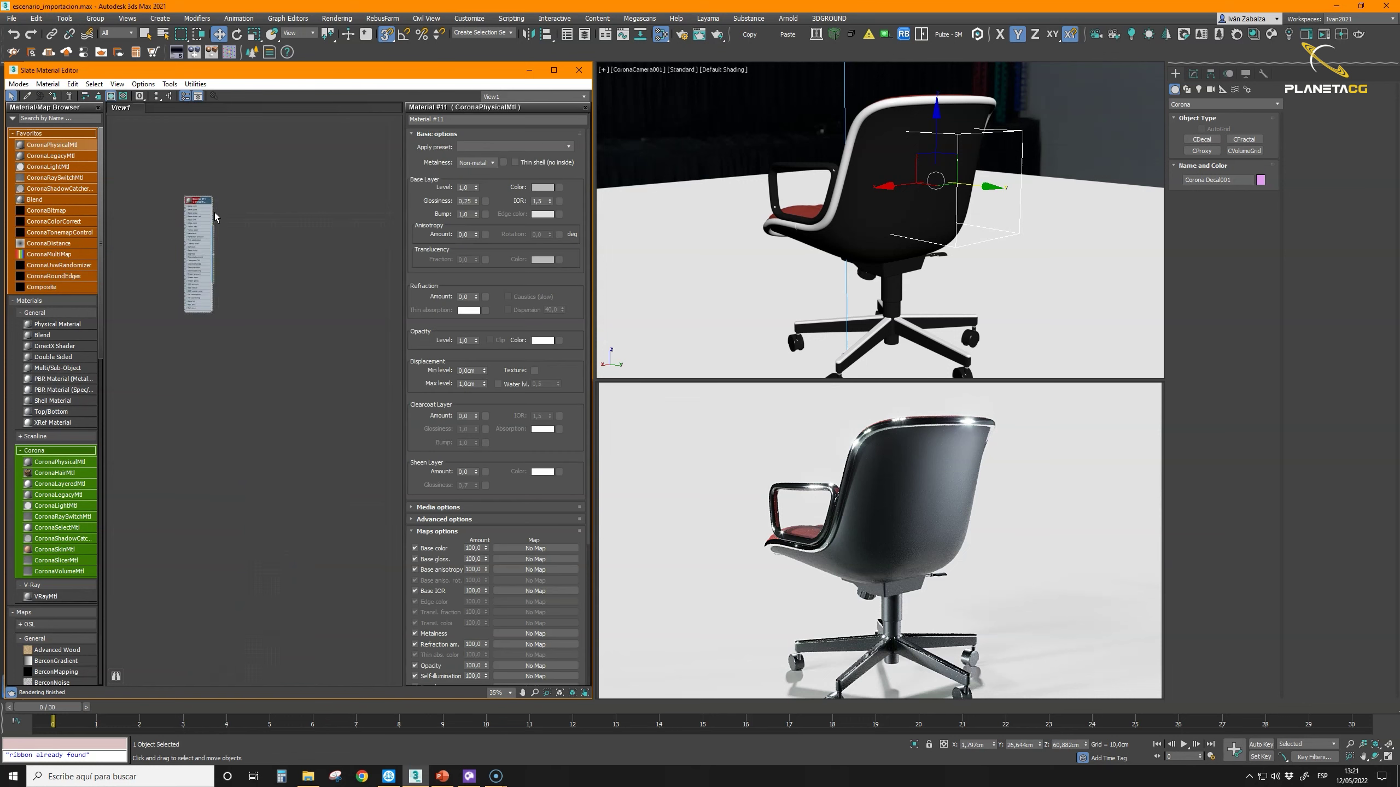
{"action": "left_click_drag", "start_coordinate": [221, 229], "coordinate": [272, 282]}
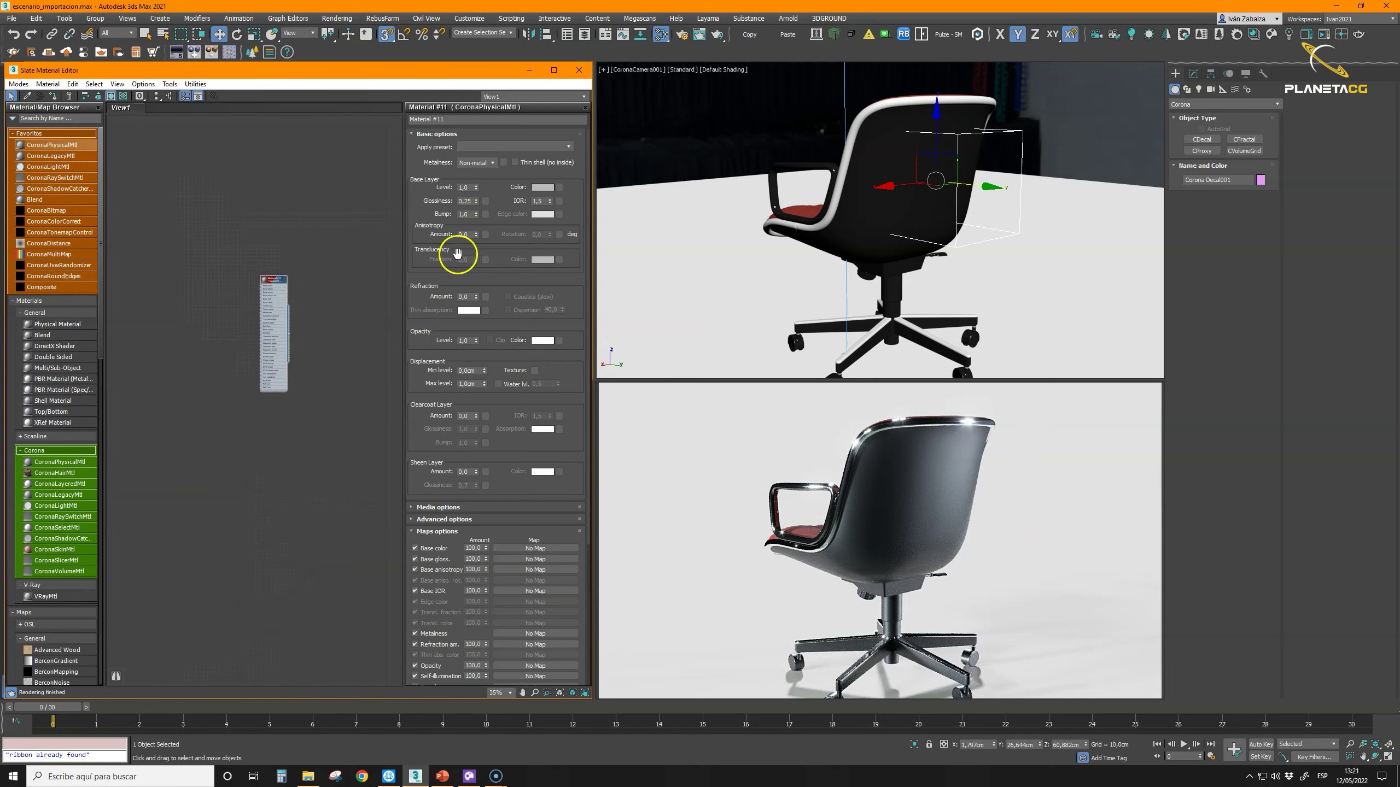
Step: Assign the new CoronaPhysicalMtl to the selected decal
{"action": "left_click_drag", "start_coordinate": [510, 375], "coordinate": [492, 298]}
{"action": "right_click", "coordinate": [309, 286]}
{"action": "left_click", "coordinate": [303, 300]}
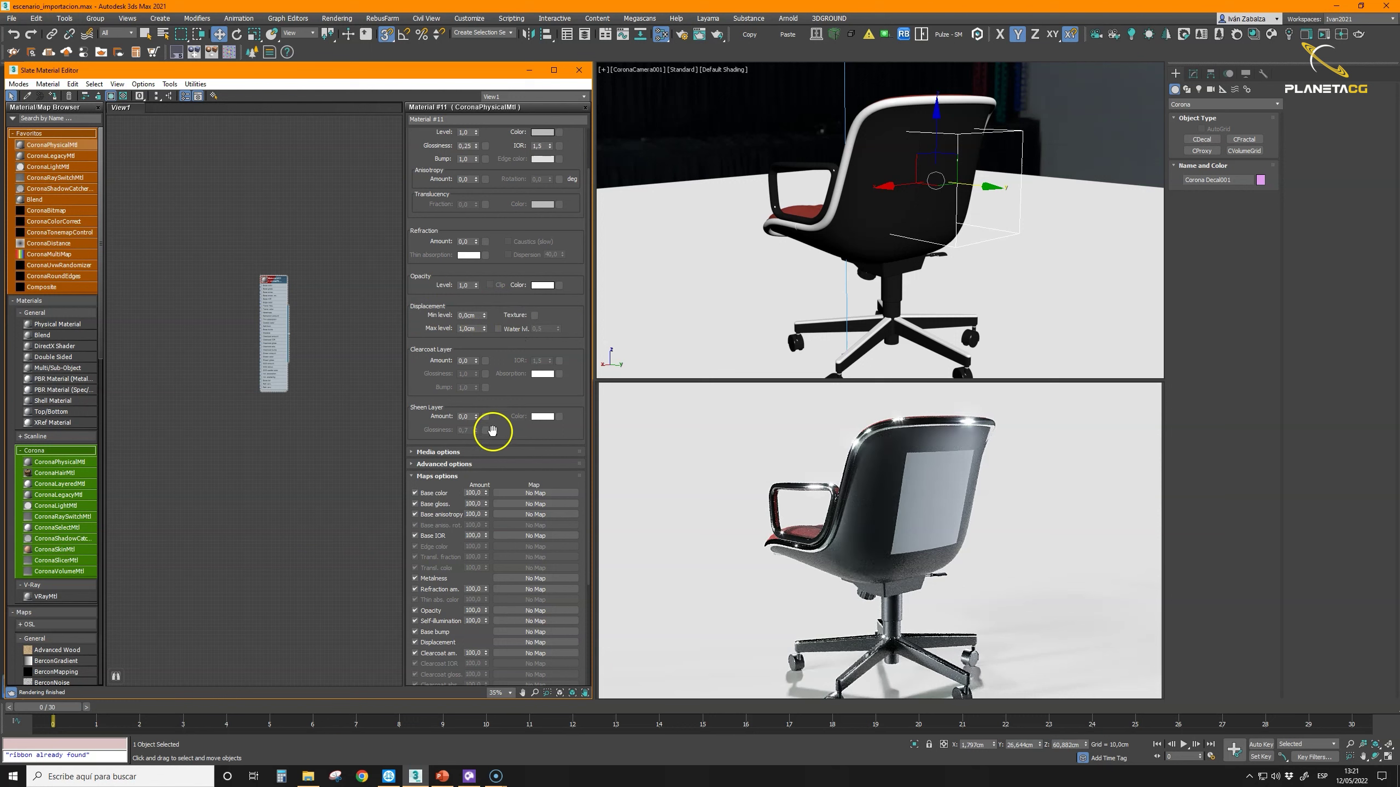
Step: Add a CoronaBitmap to the material's opacity, loading the biological hazard symbol PNG from the Vinilo maps folder
{"action": "left_click", "coordinate": [558, 286]}
{"action": "double_click", "coordinate": [640, 325]}
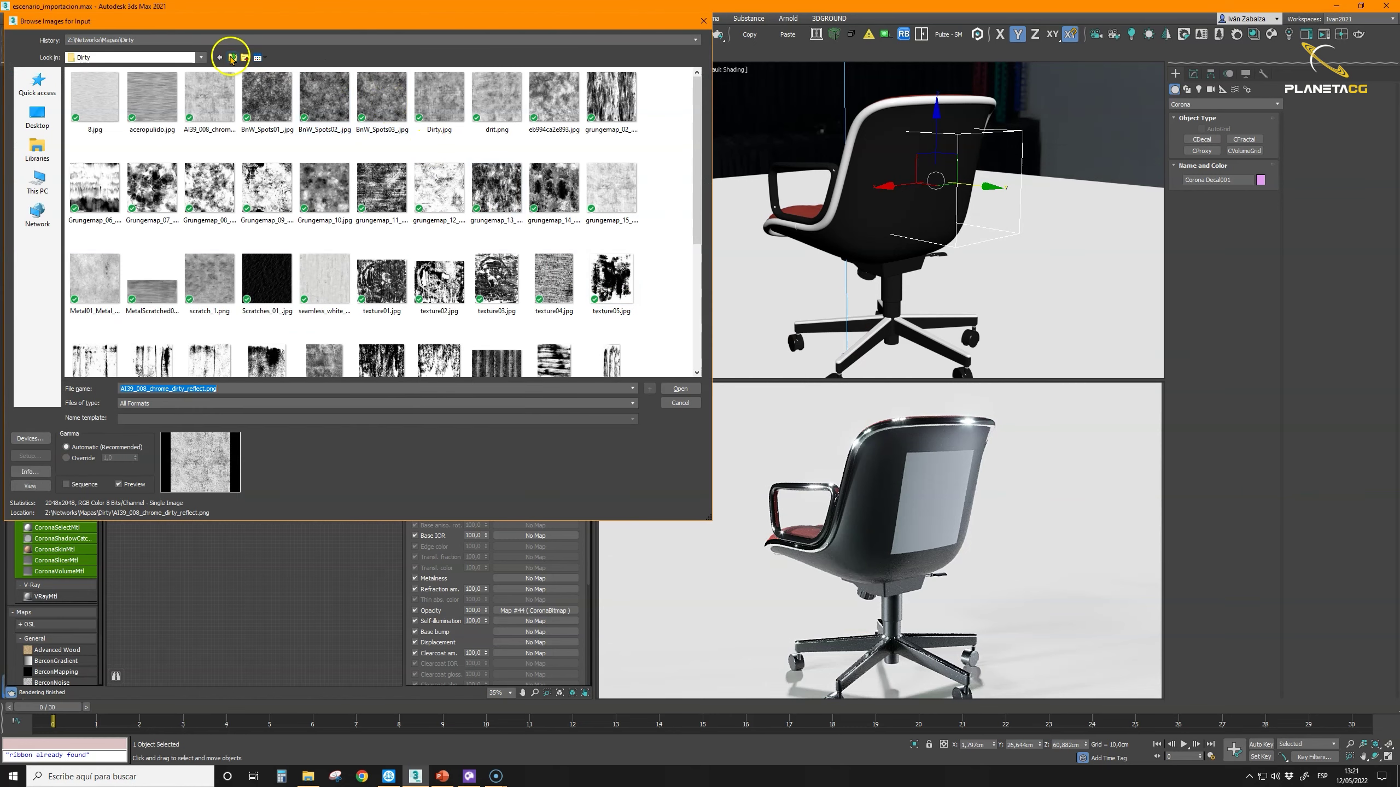
{"action": "left_click", "coordinate": [232, 58]}
{"action": "scroll", "coordinate": [272, 237], "scroll_direction": "down", "scroll_amount": 7}
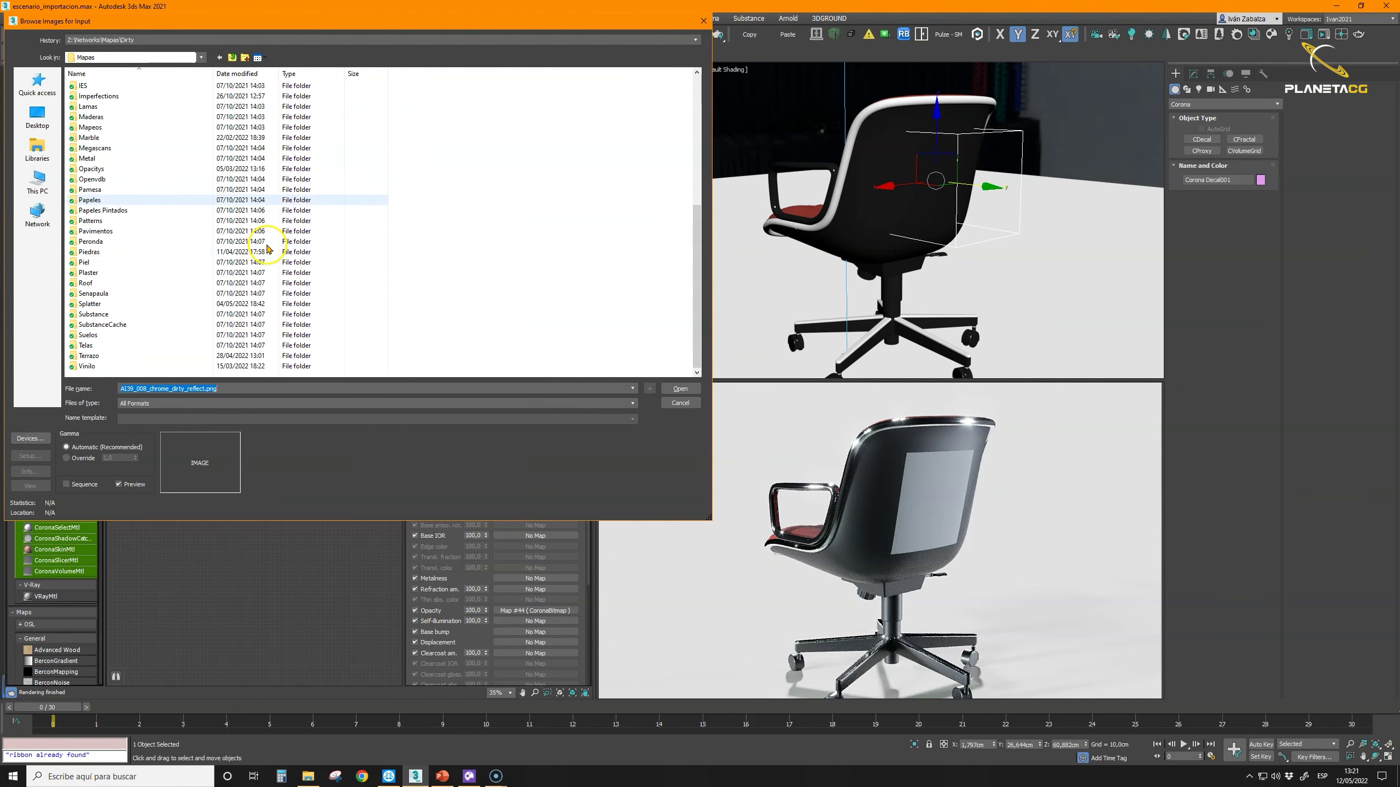
{"action": "double_click", "coordinate": [102, 366]}
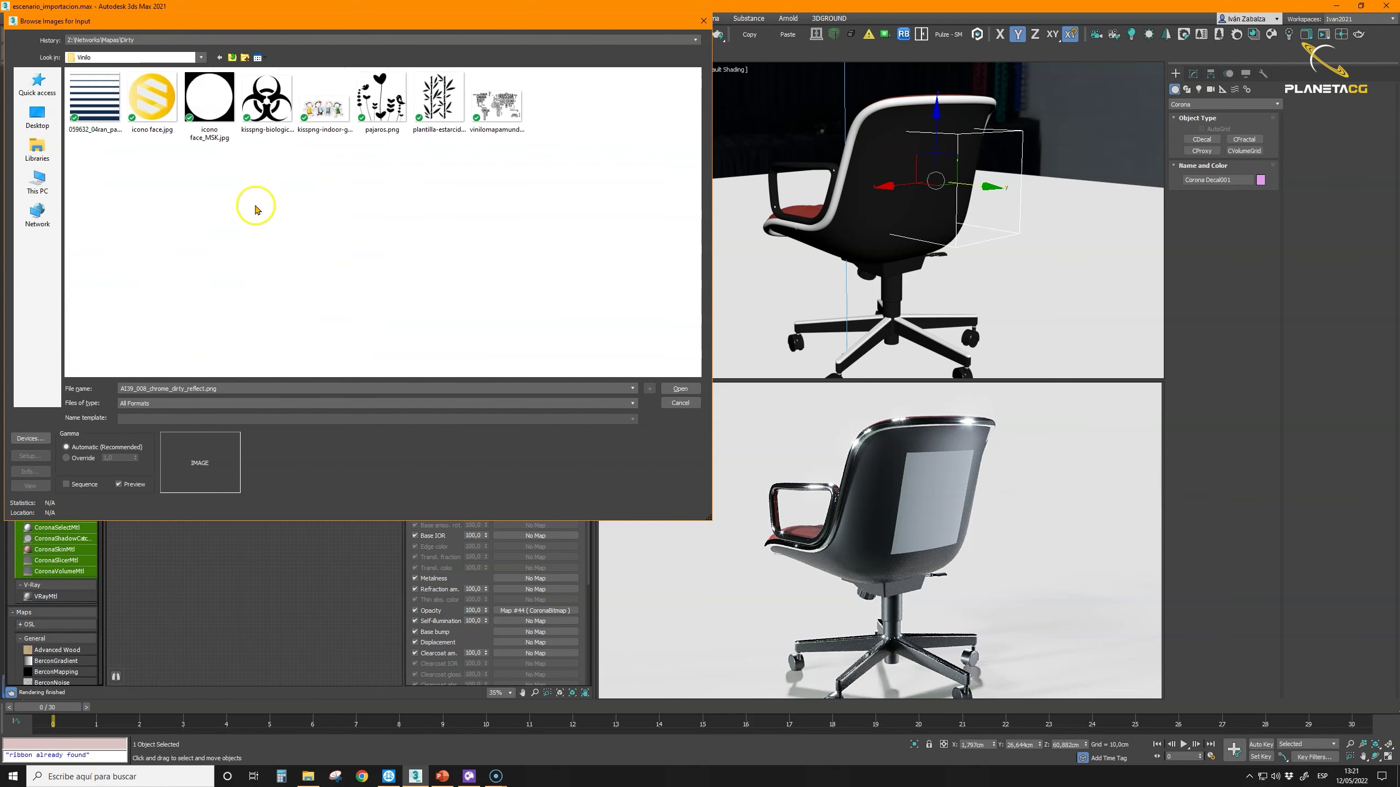
{"action": "left_click", "coordinate": [266, 102]}
{"action": "left_click", "coordinate": [681, 389]}
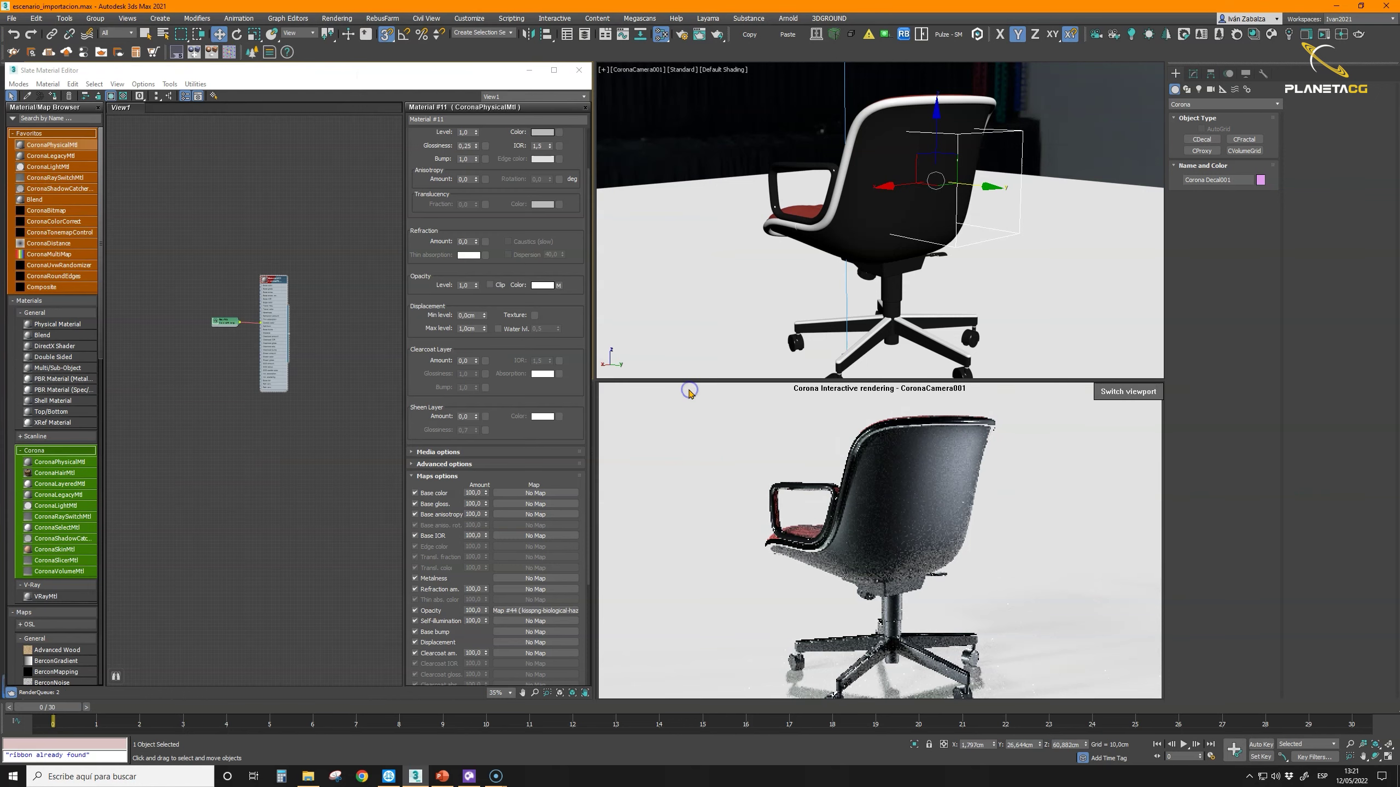
Step: Set the Mono channel output of the opacity bitmap to Image Alpha
{"action": "scroll", "coordinate": [219, 323], "scroll_direction": "up", "scroll_amount": 4}
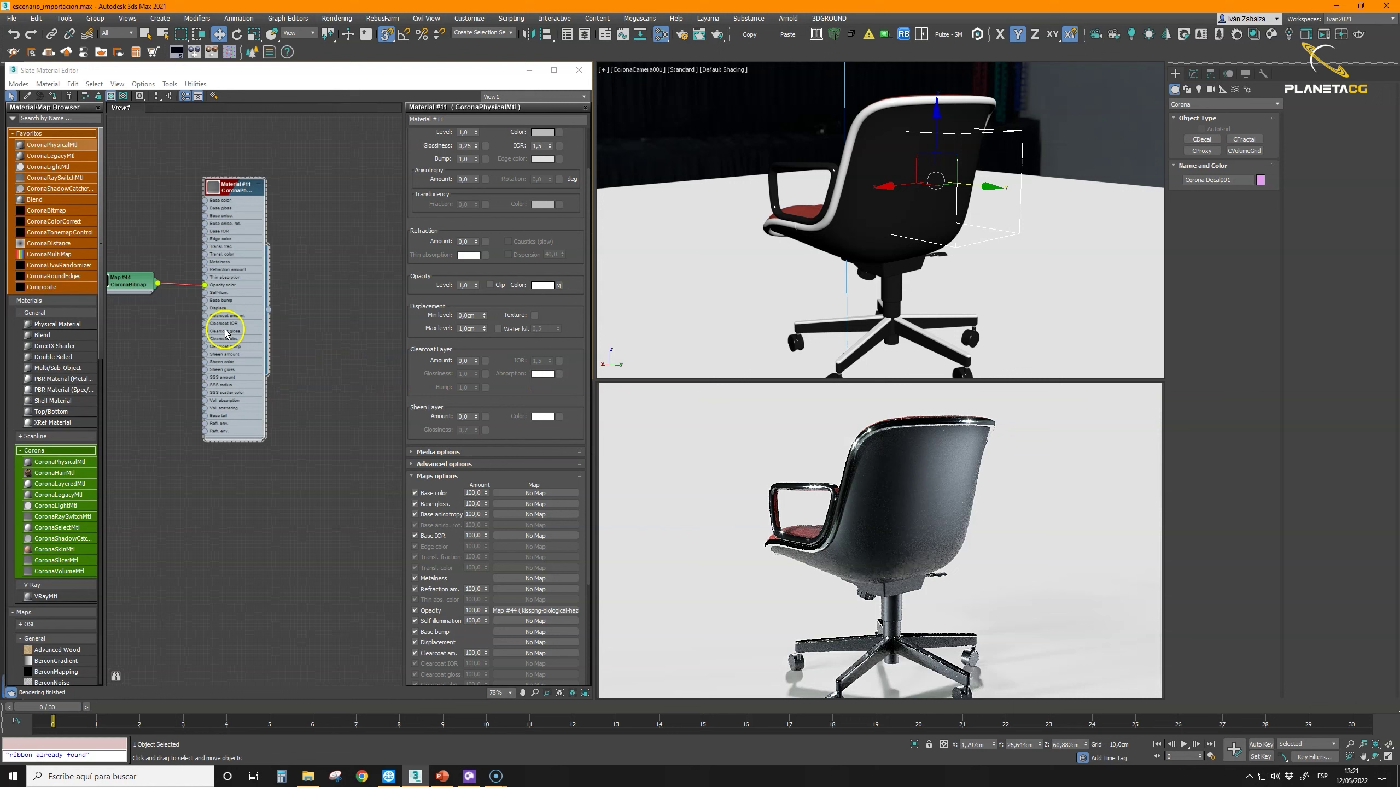
{"action": "double_click", "coordinate": [133, 282]}
{"action": "left_click", "coordinate": [549, 321]}
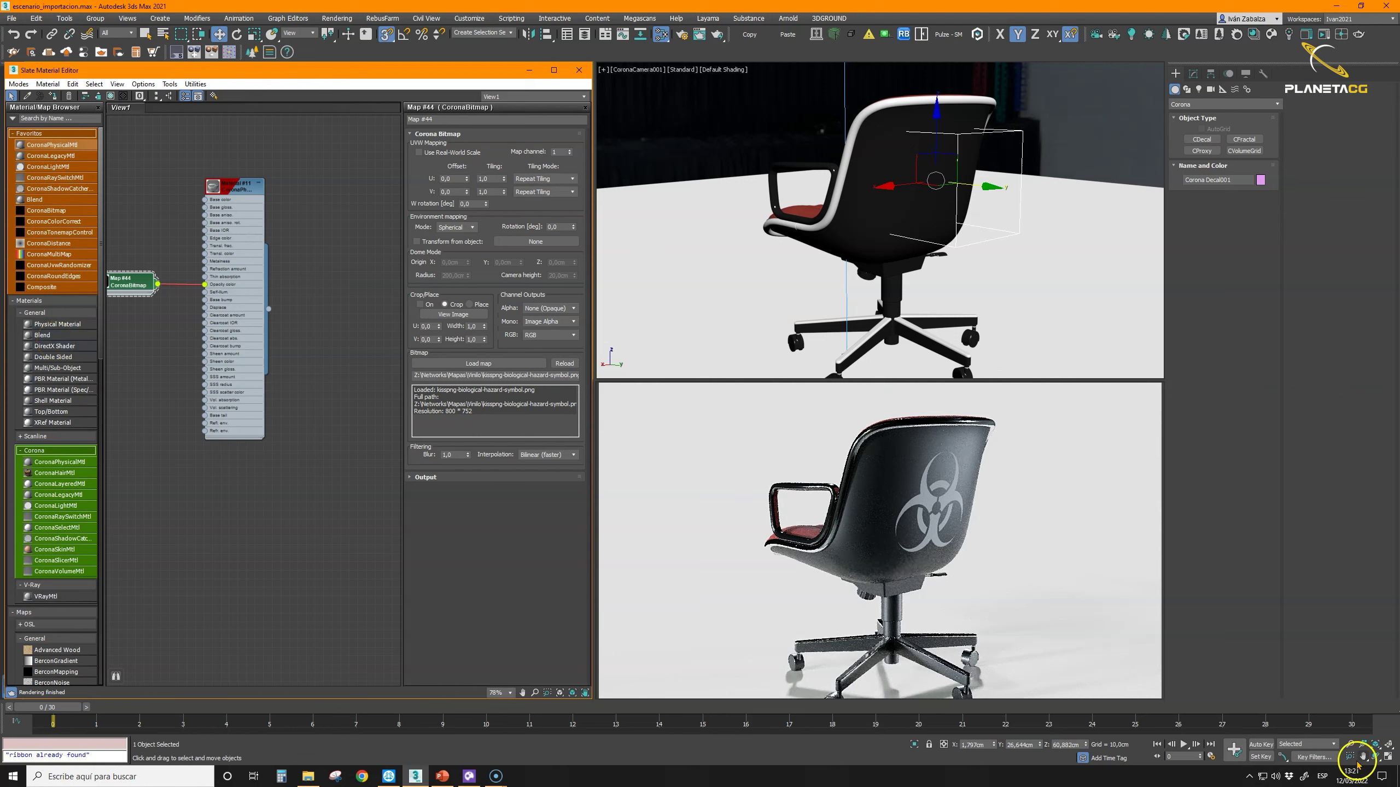
Step: Orbit the camera to face the chair's back and raise the decal along Z to about 64 cm
{"action": "left_click", "coordinate": [1376, 757]}
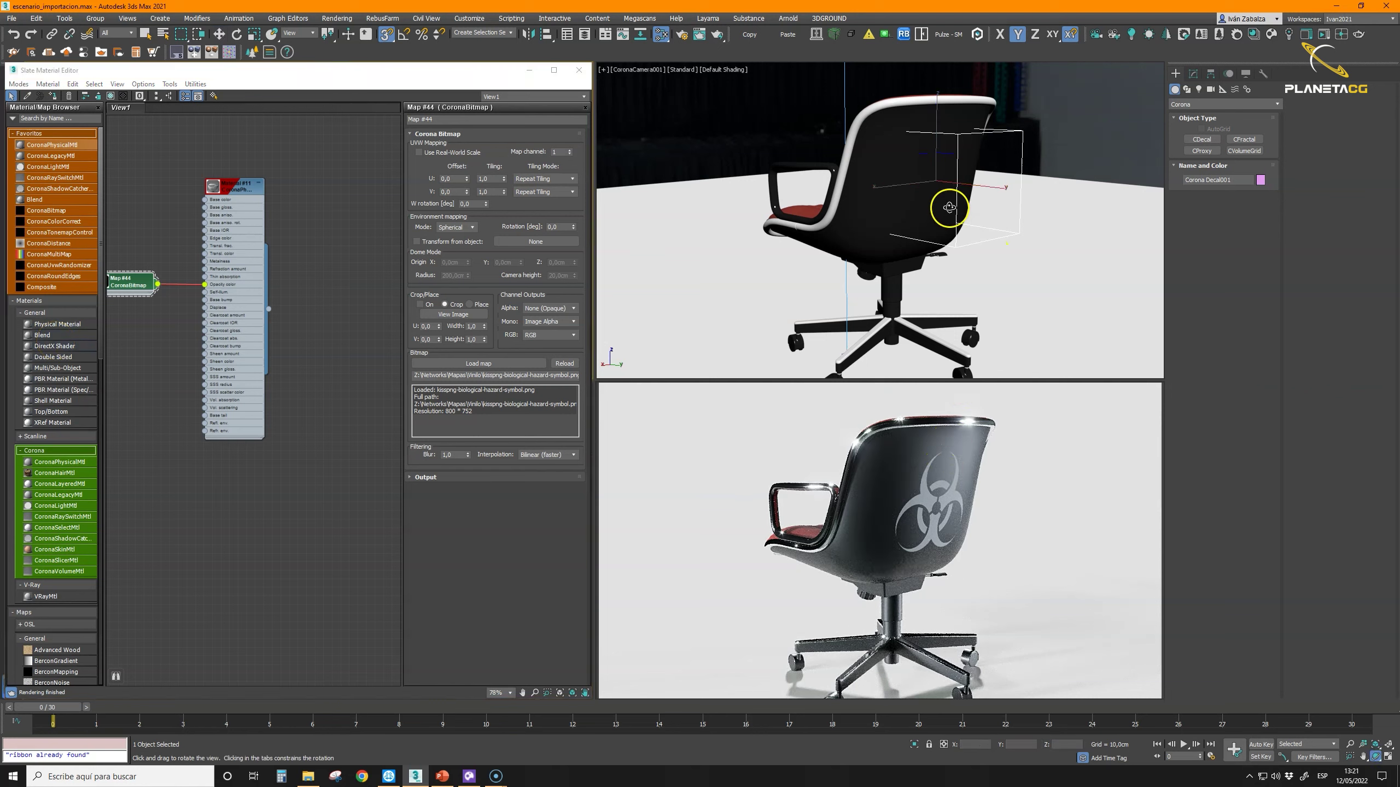
{"action": "left_click_drag", "start_coordinate": [953, 194], "coordinate": [929, 196]}
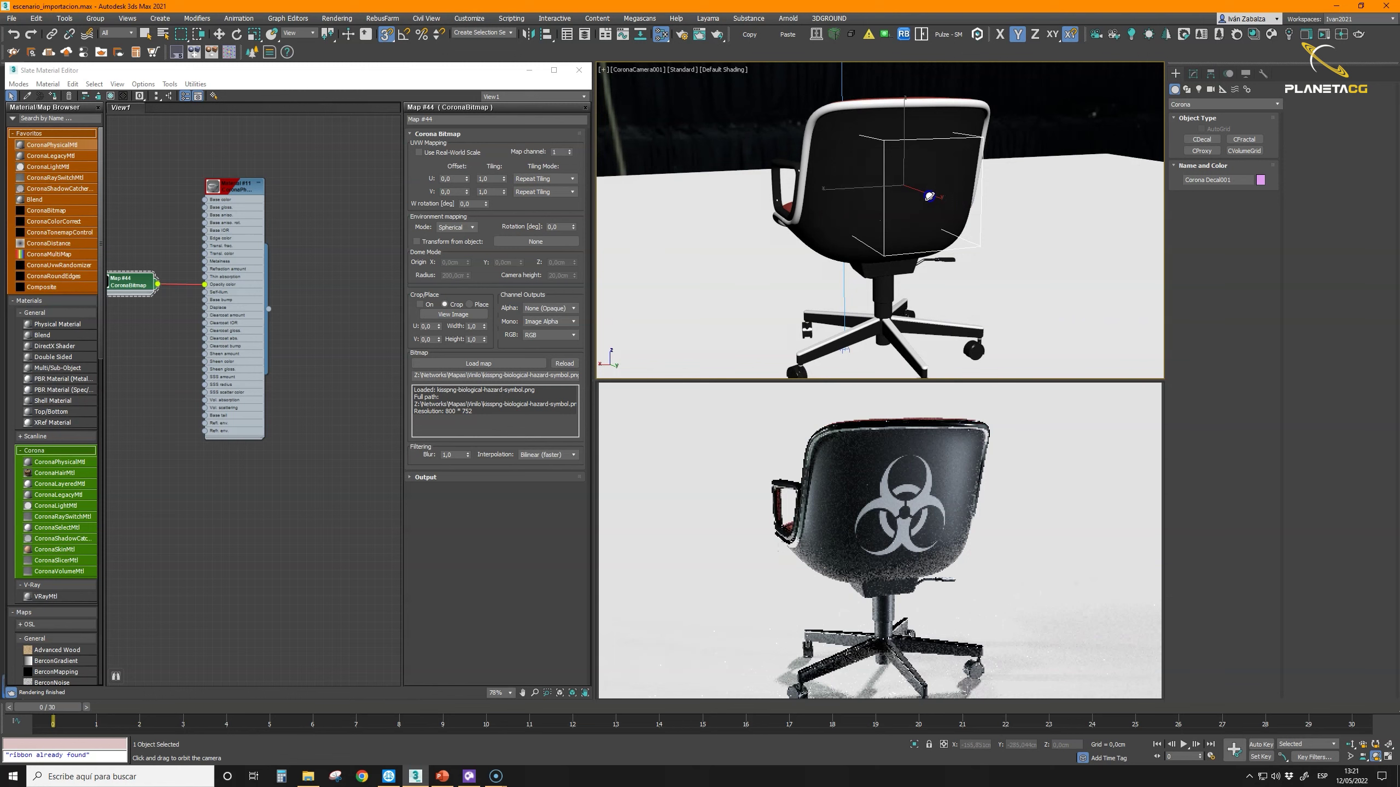
{"action": "key", "text": "w"}
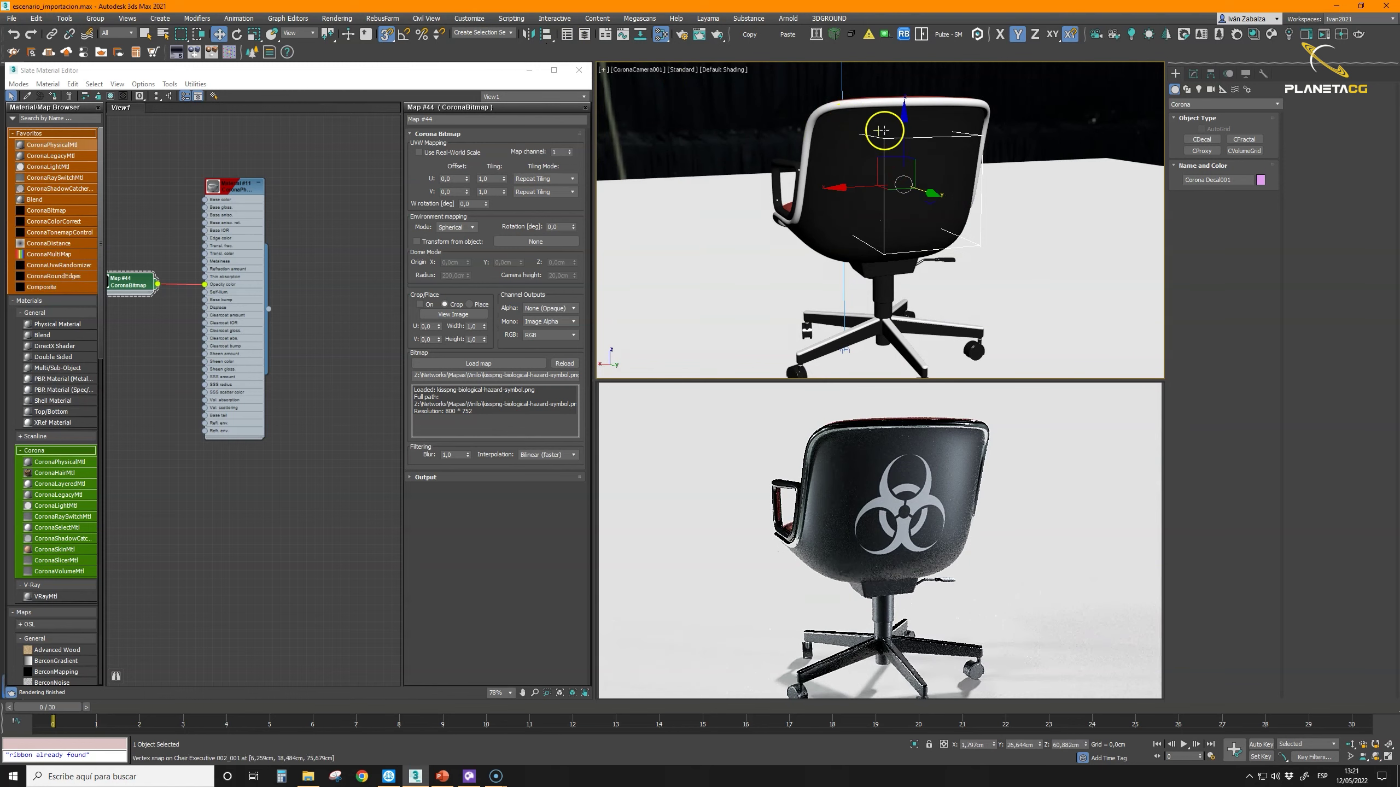
{"action": "left_click_drag", "start_coordinate": [906, 140], "coordinate": [902, 168]}
{"action": "left_click", "coordinate": [890, 505]}
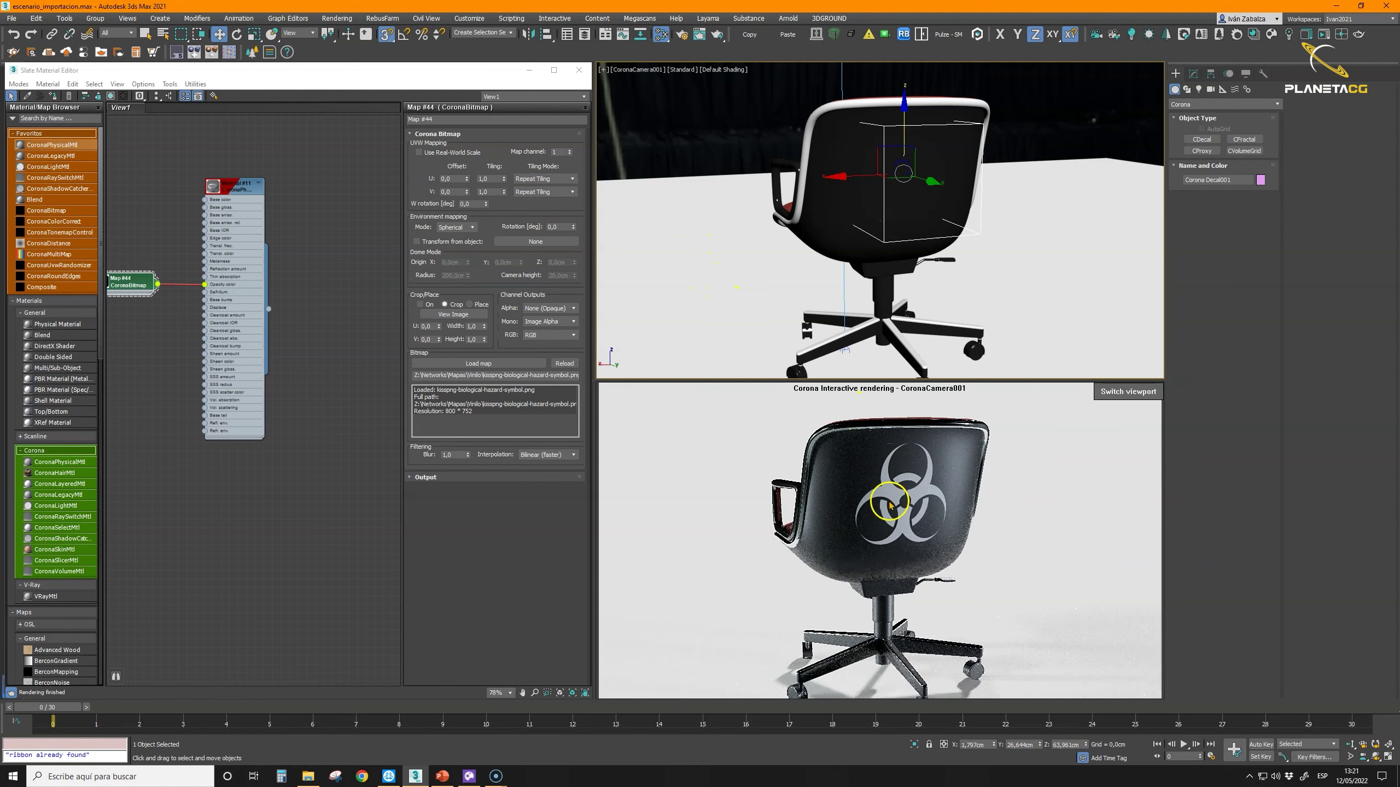
Step: Set the decal material's base color to bright green and minimize the material editor
{"action": "left_click", "coordinate": [228, 186]}
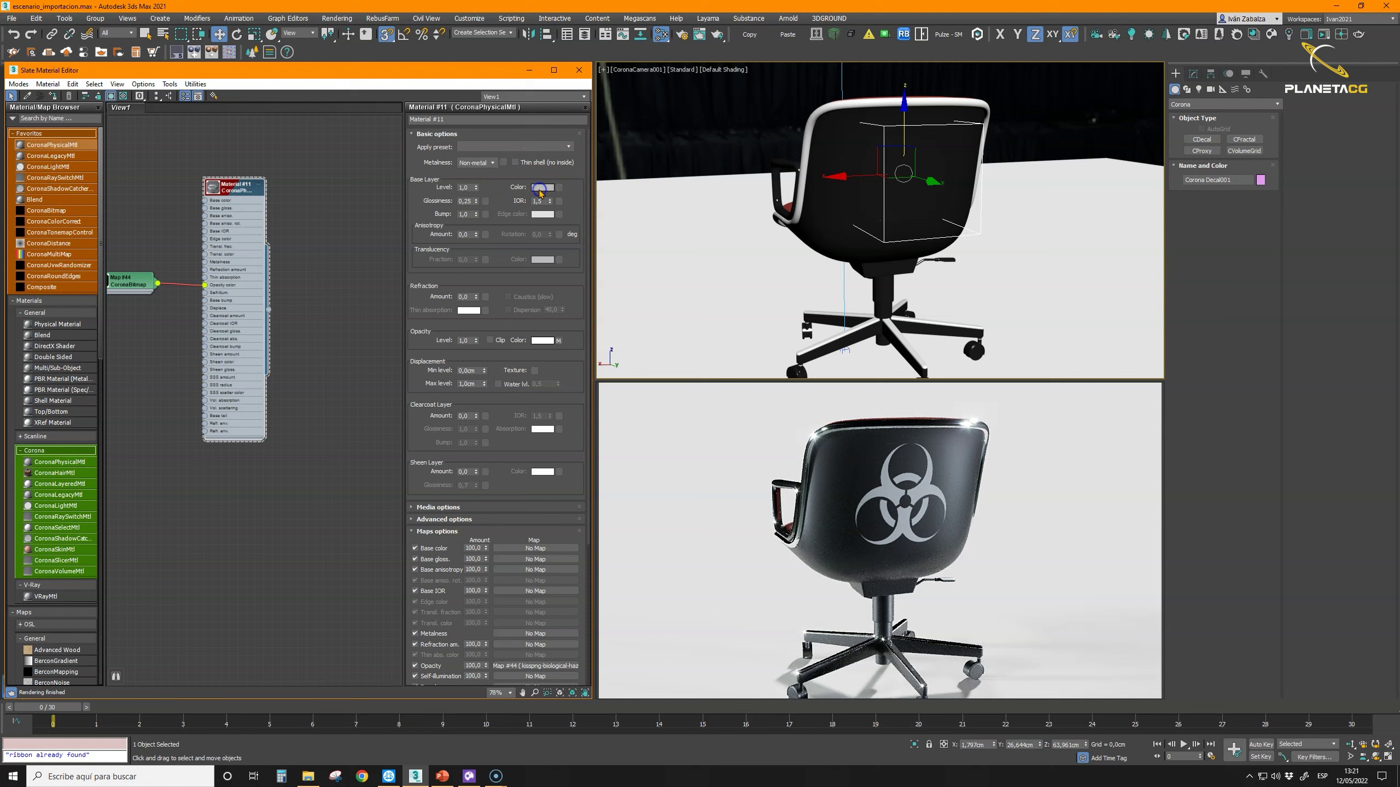
{"action": "left_click", "coordinate": [540, 187]}
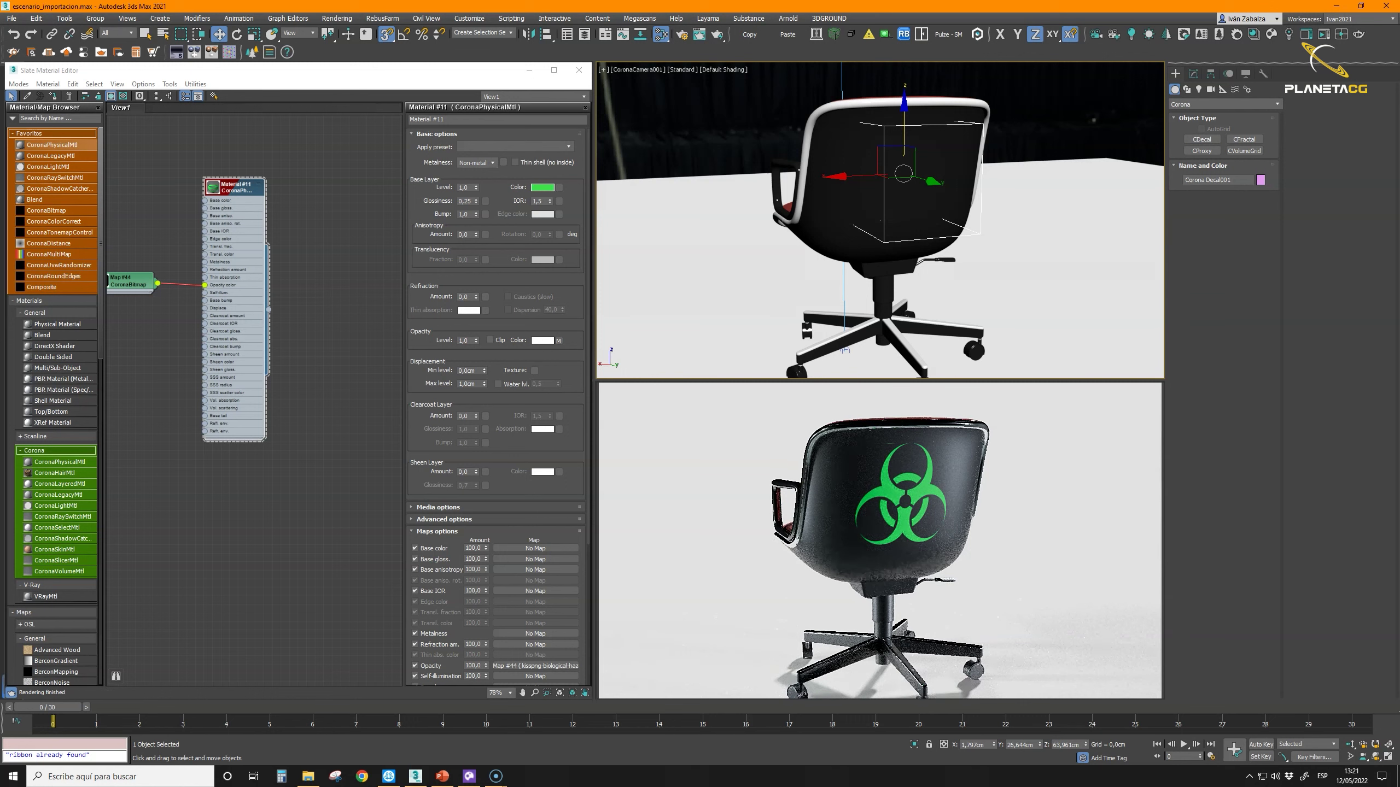
{"action": "left_click", "coordinate": [529, 70]}
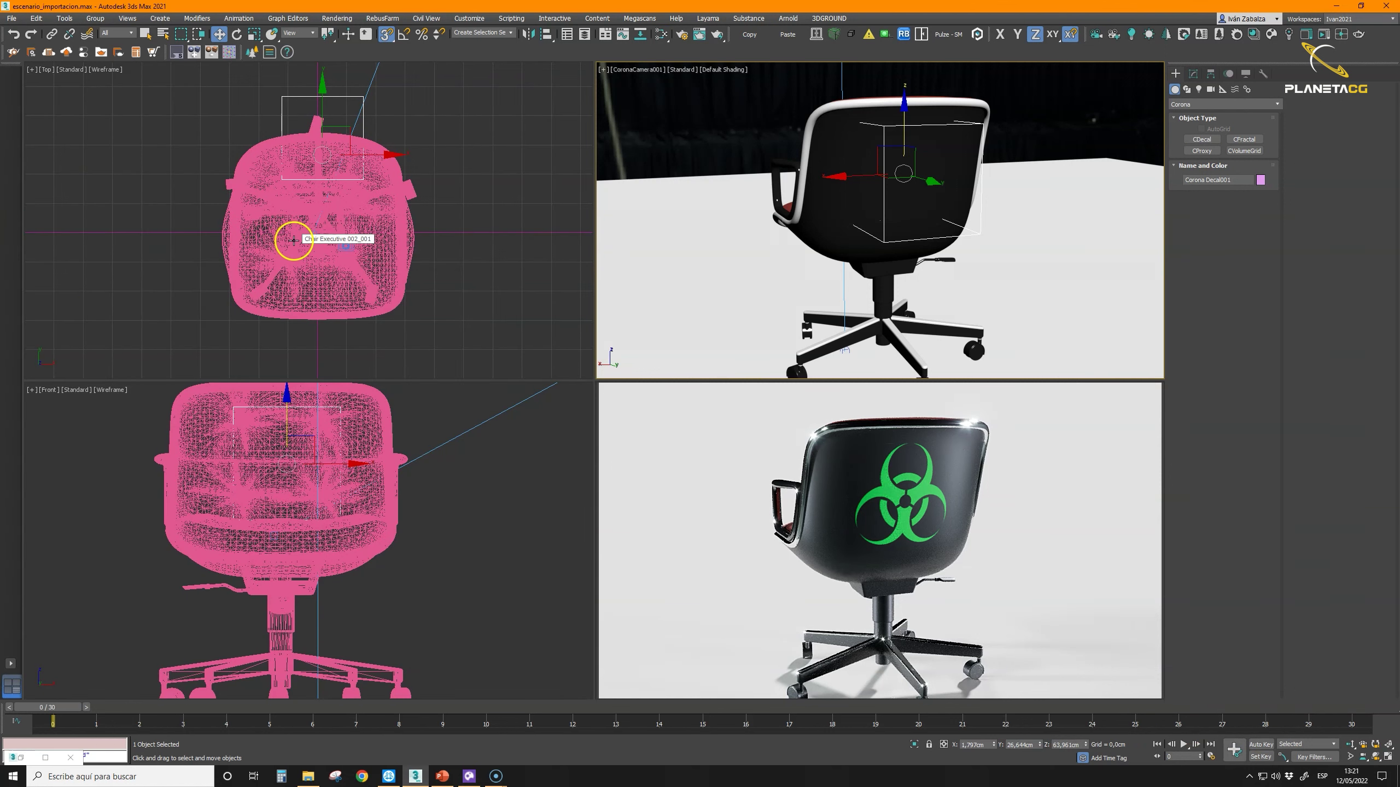
Step: Dolly the camera out slightly to reframe the chair with its decal
{"action": "left_click", "coordinate": [1348, 744]}
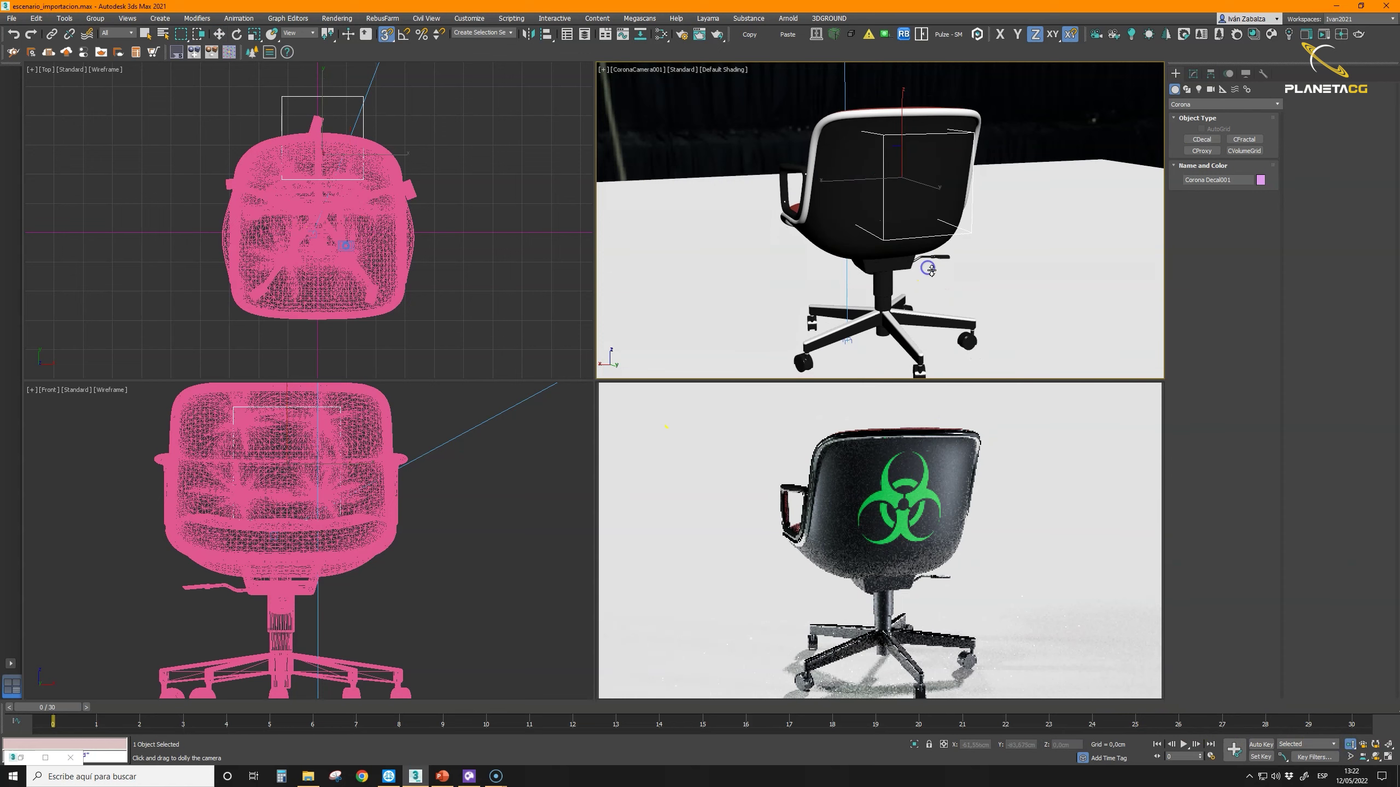
{"action": "left_click_drag", "start_coordinate": [927, 263], "coordinate": [927, 257]}
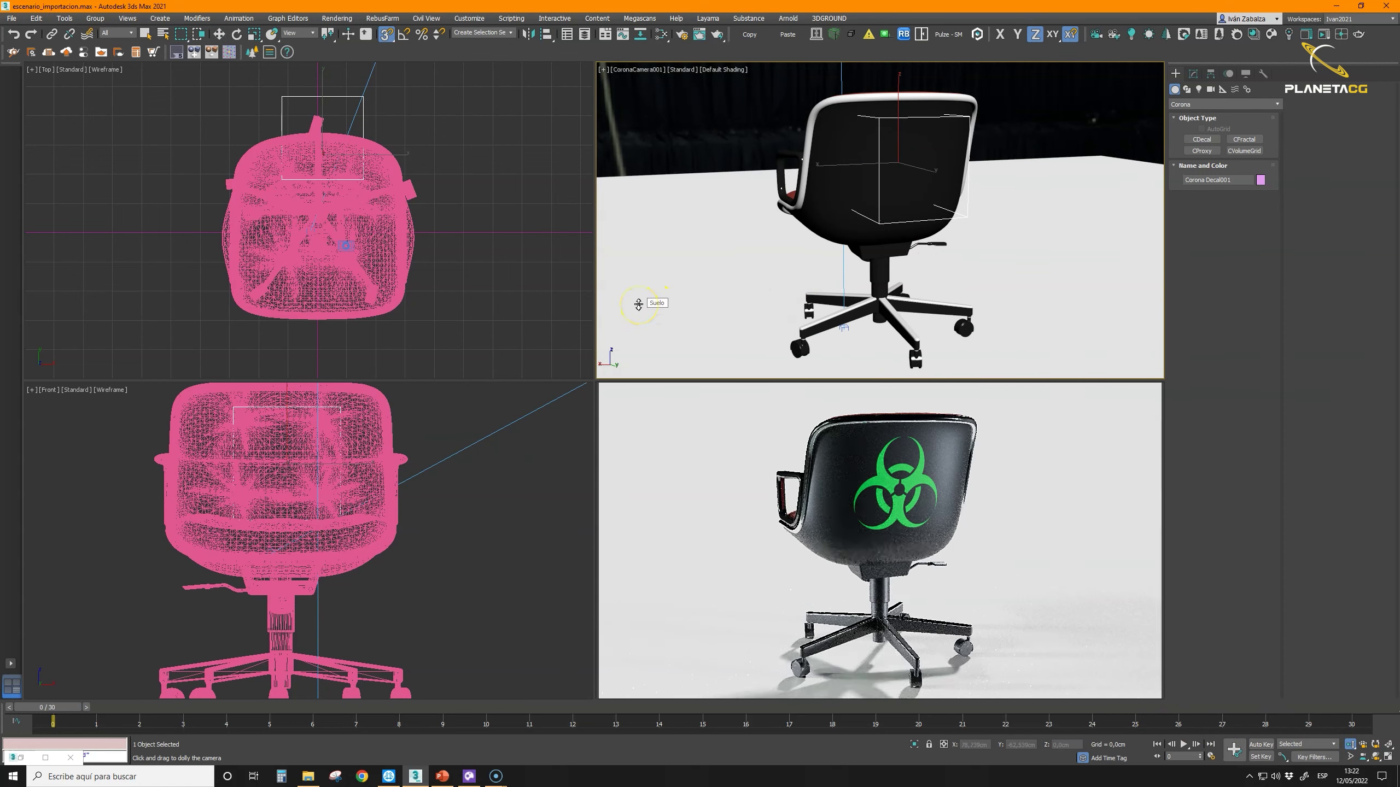
{"action": "left_click", "coordinate": [285, 688]}
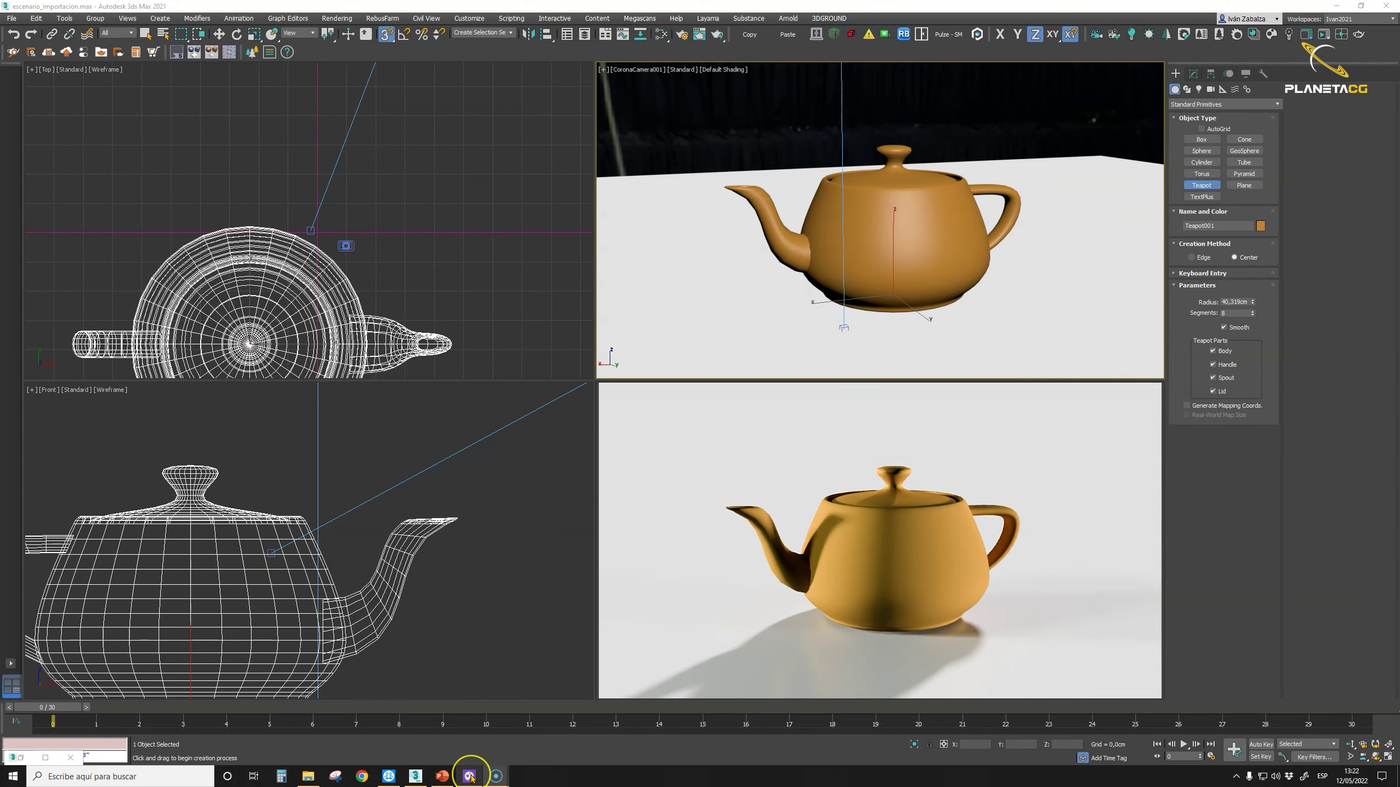
Step: Switch to the Chaos Cosmos asset browser window
{"action": "left_click", "coordinate": [470, 776]}
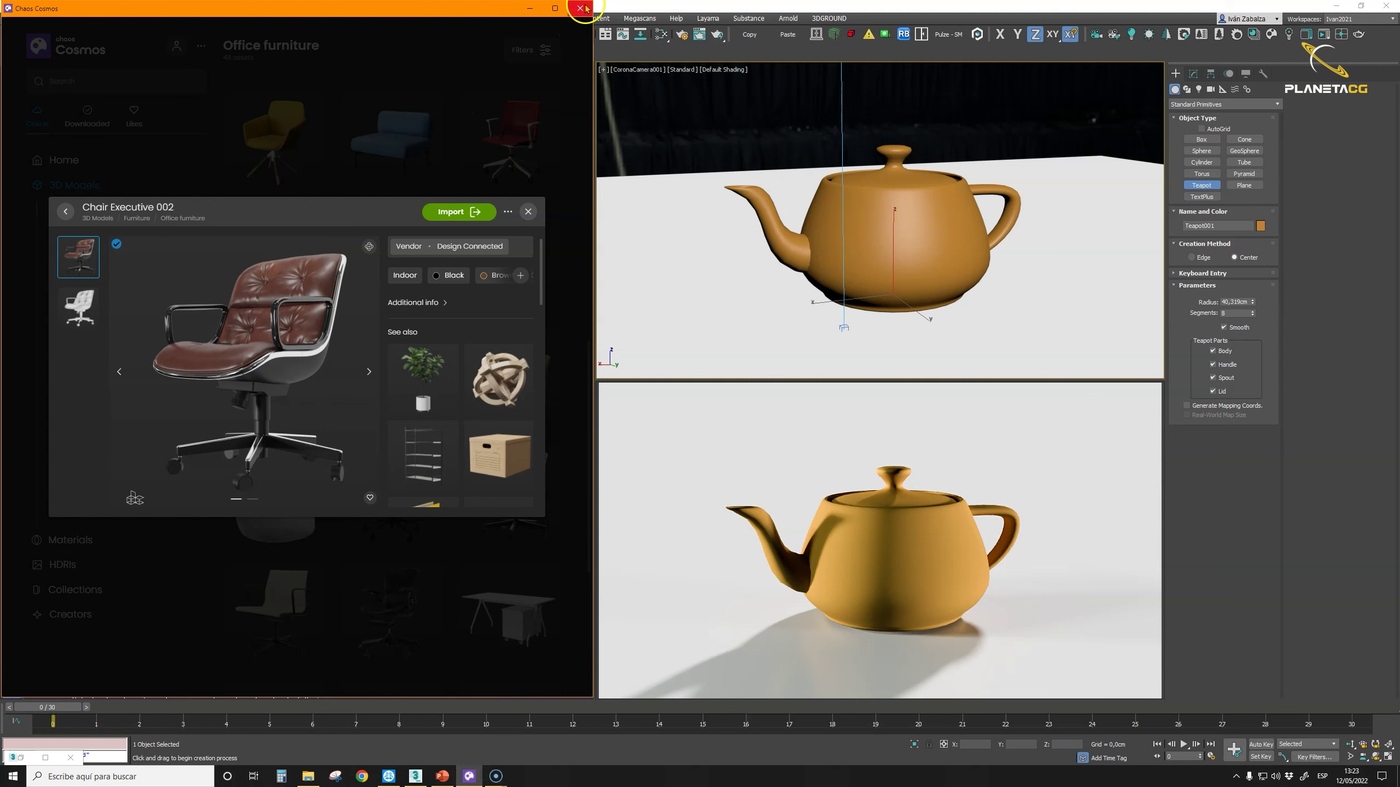
Step: Leave the executive chair's asset page for the Materials library, and enable Generate Mapping Coords. on the teapot
{"action": "left_click", "coordinate": [528, 211]}
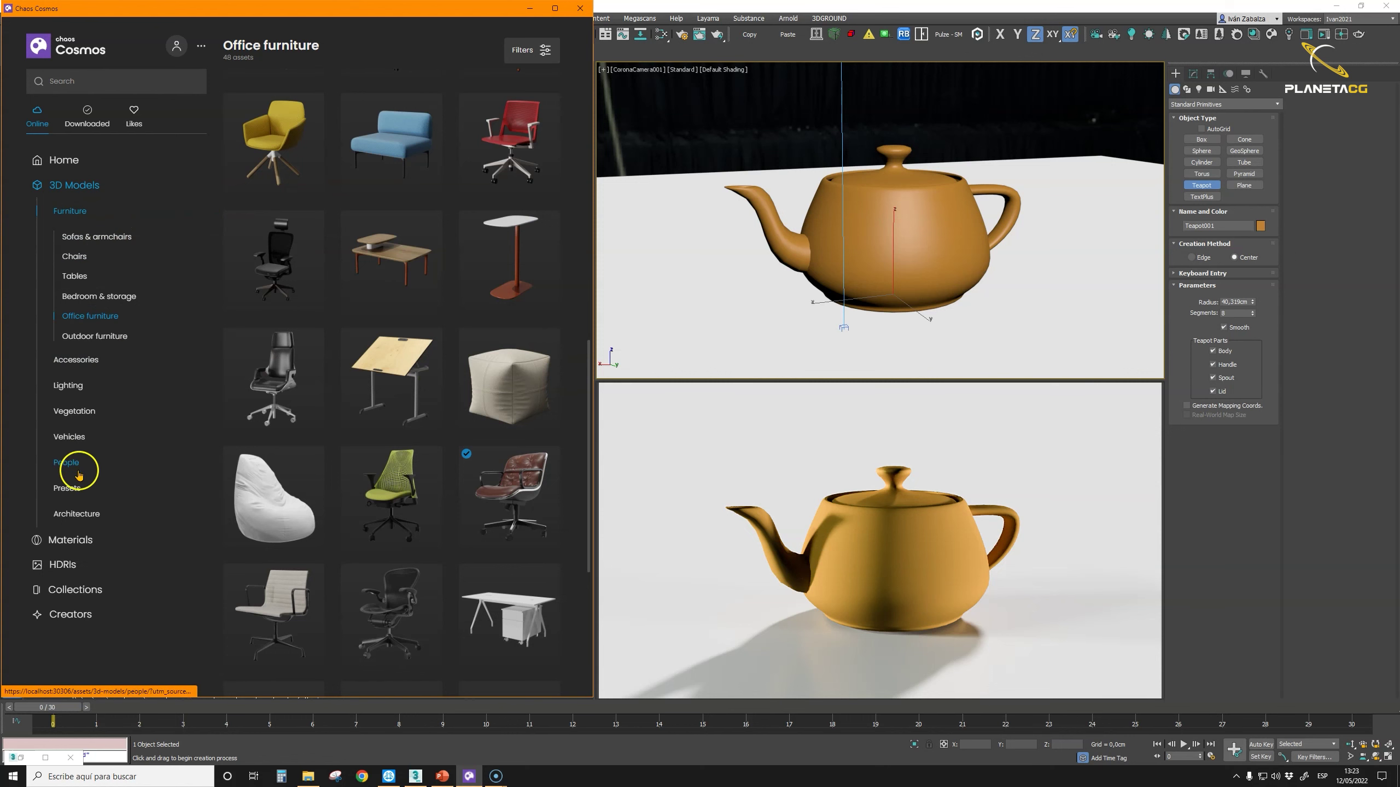
{"action": "left_click", "coordinate": [68, 541]}
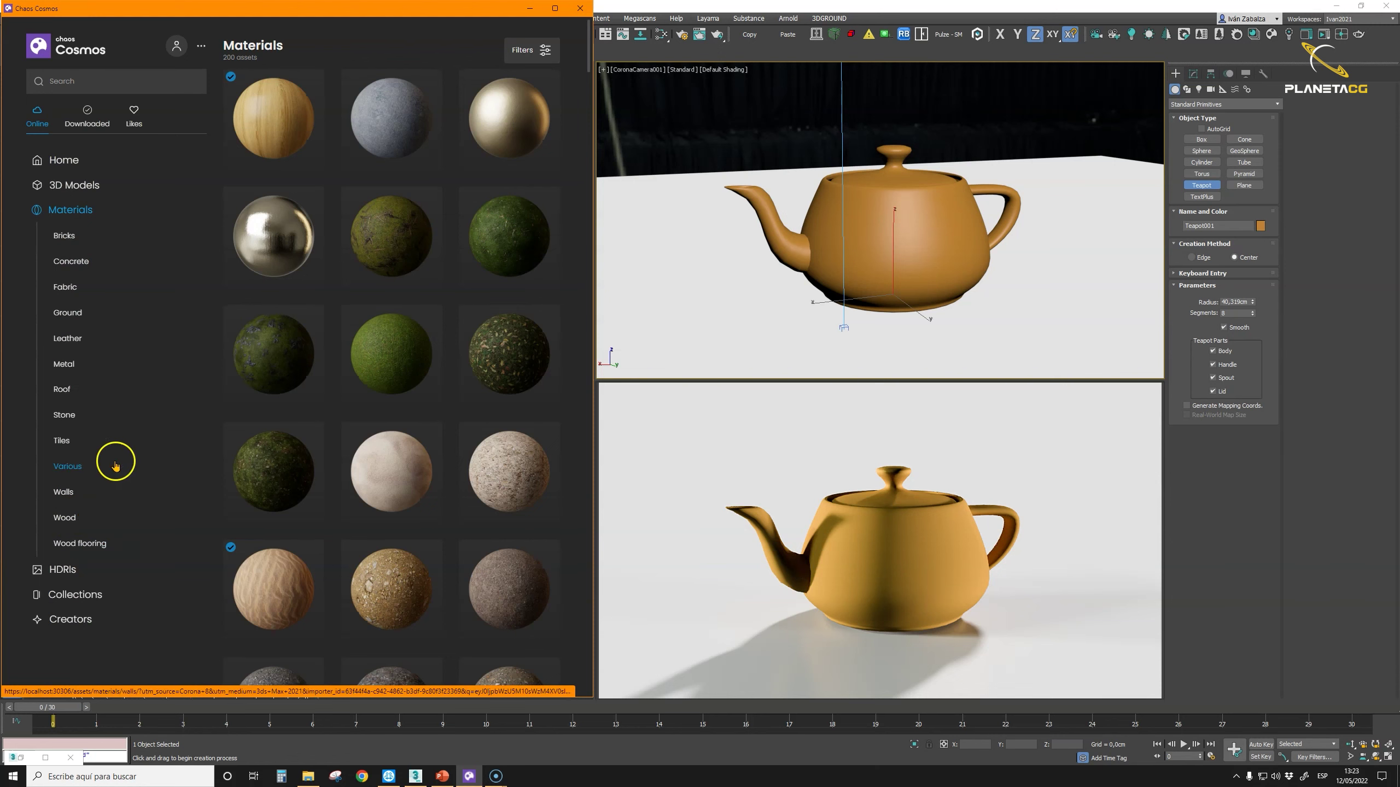
{"action": "left_click", "coordinate": [1186, 405]}
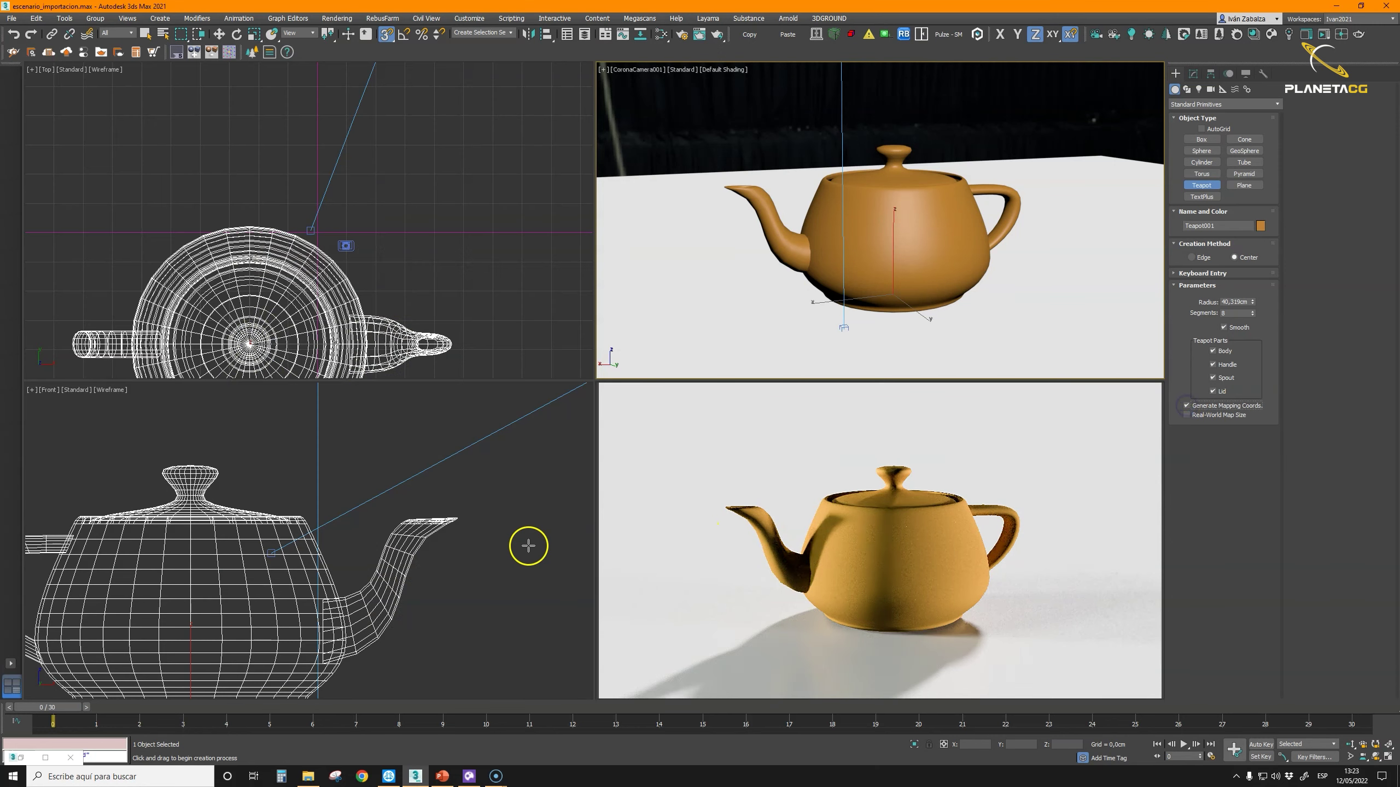
Step: Return to the Cosmos browser and import the Wood 13-11 100cm material onto the selected teapot
{"action": "left_click", "coordinate": [1270, 35]}
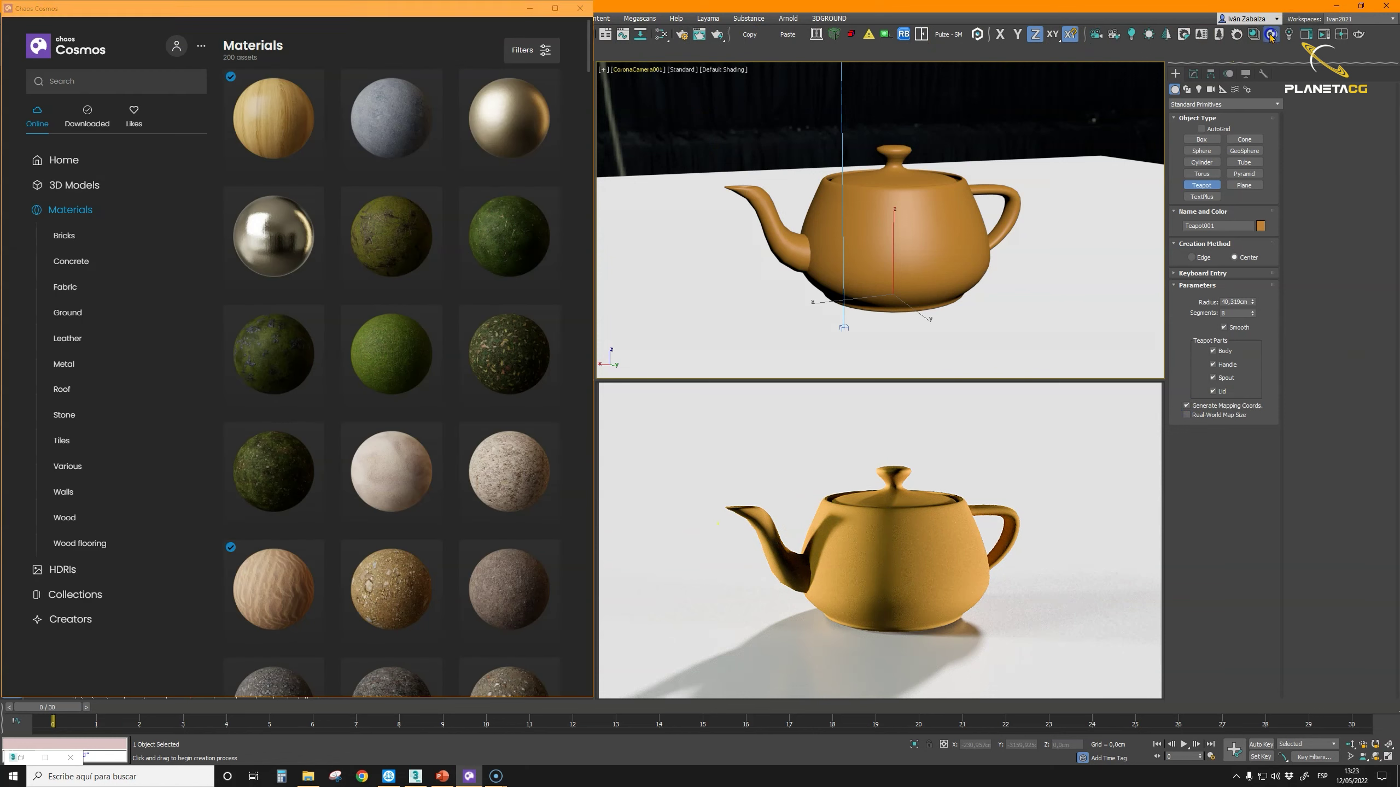
{"action": "mouse_move", "coordinate": [310, 238]}
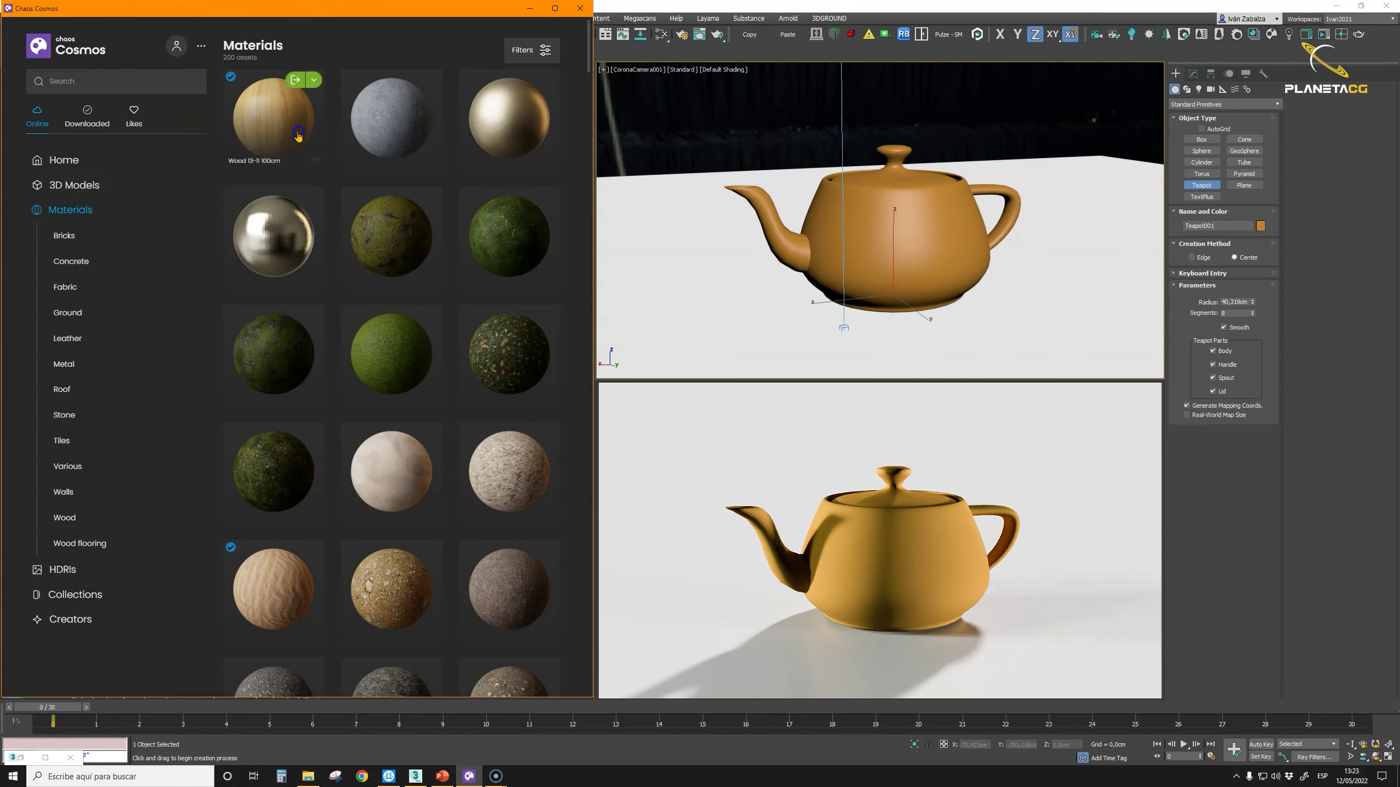
{"action": "left_click", "coordinate": [310, 147]}
{"action": "left_click", "coordinate": [443, 189]}
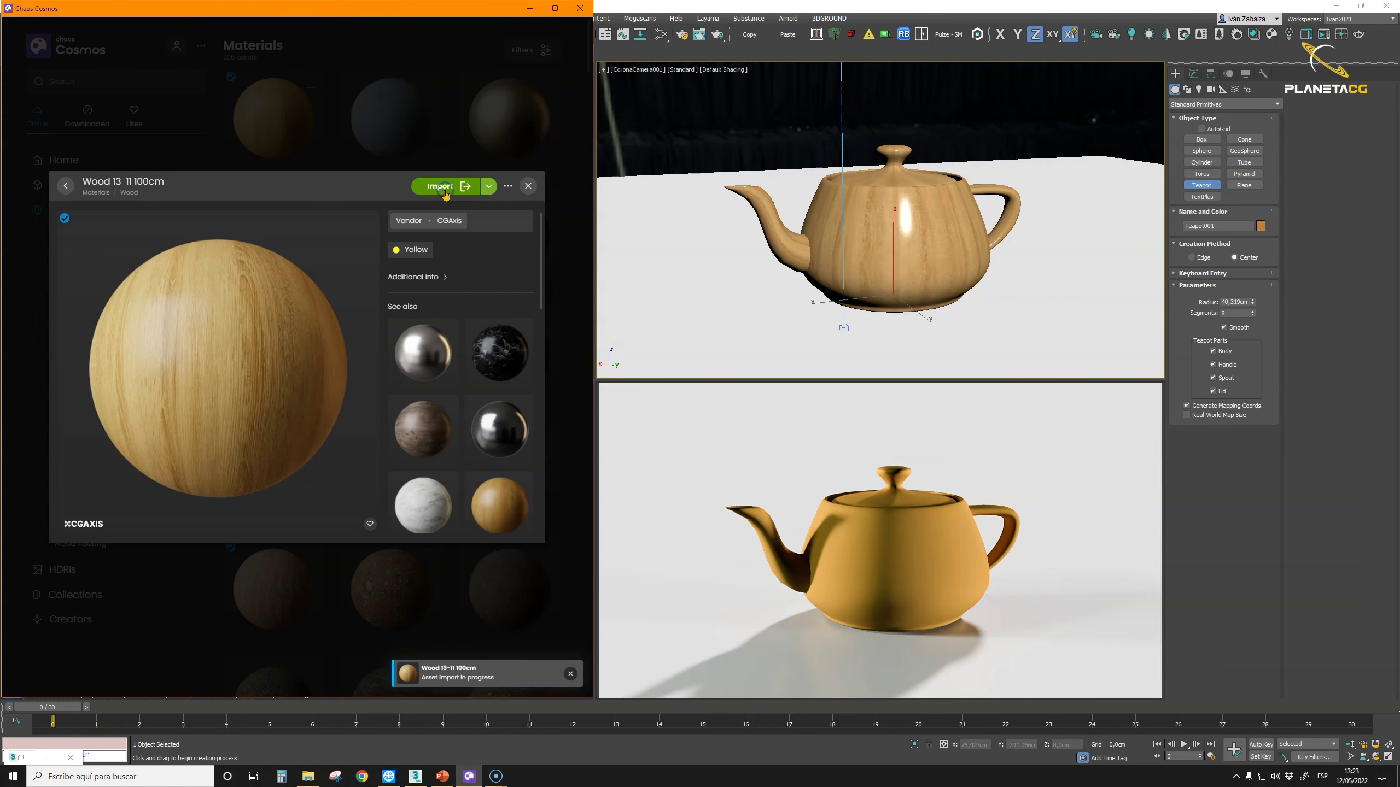
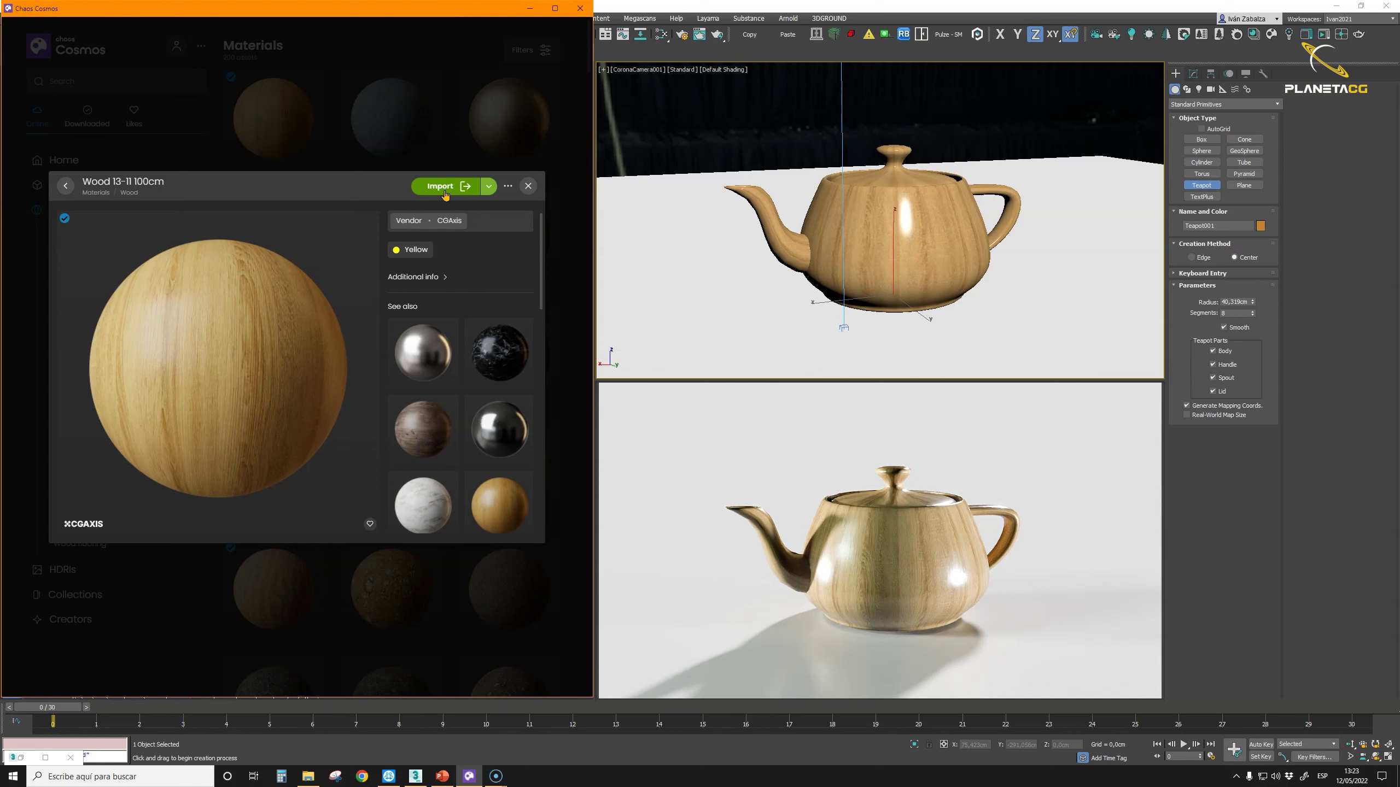
Step: Go back to the materials list and import Pavement Rock Tiles 19-79 250cm onto the teapot
{"action": "left_click", "coordinate": [65, 186]}
{"action": "scroll", "coordinate": [484, 333], "scroll_direction": "down", "scroll_amount": 5}
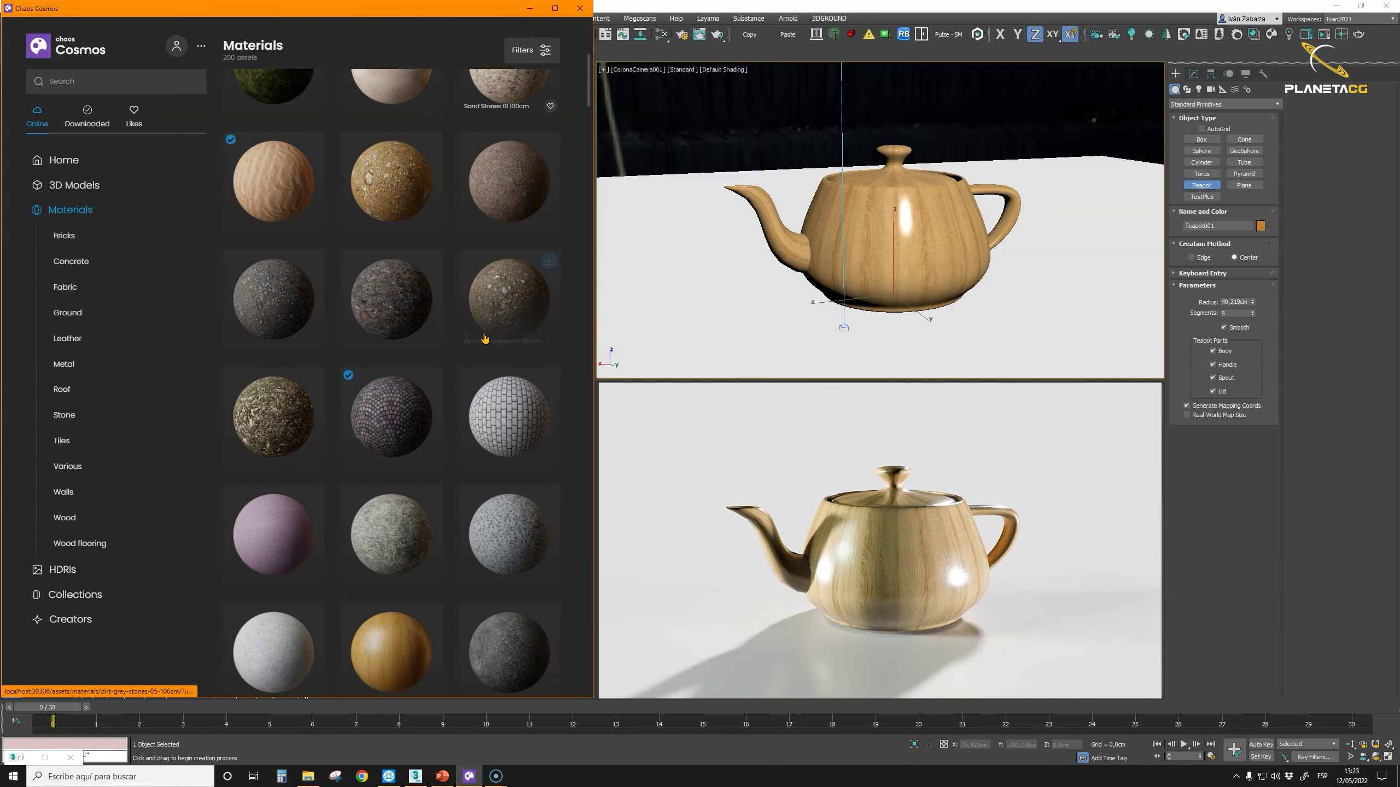
{"action": "left_click", "coordinate": [415, 393]}
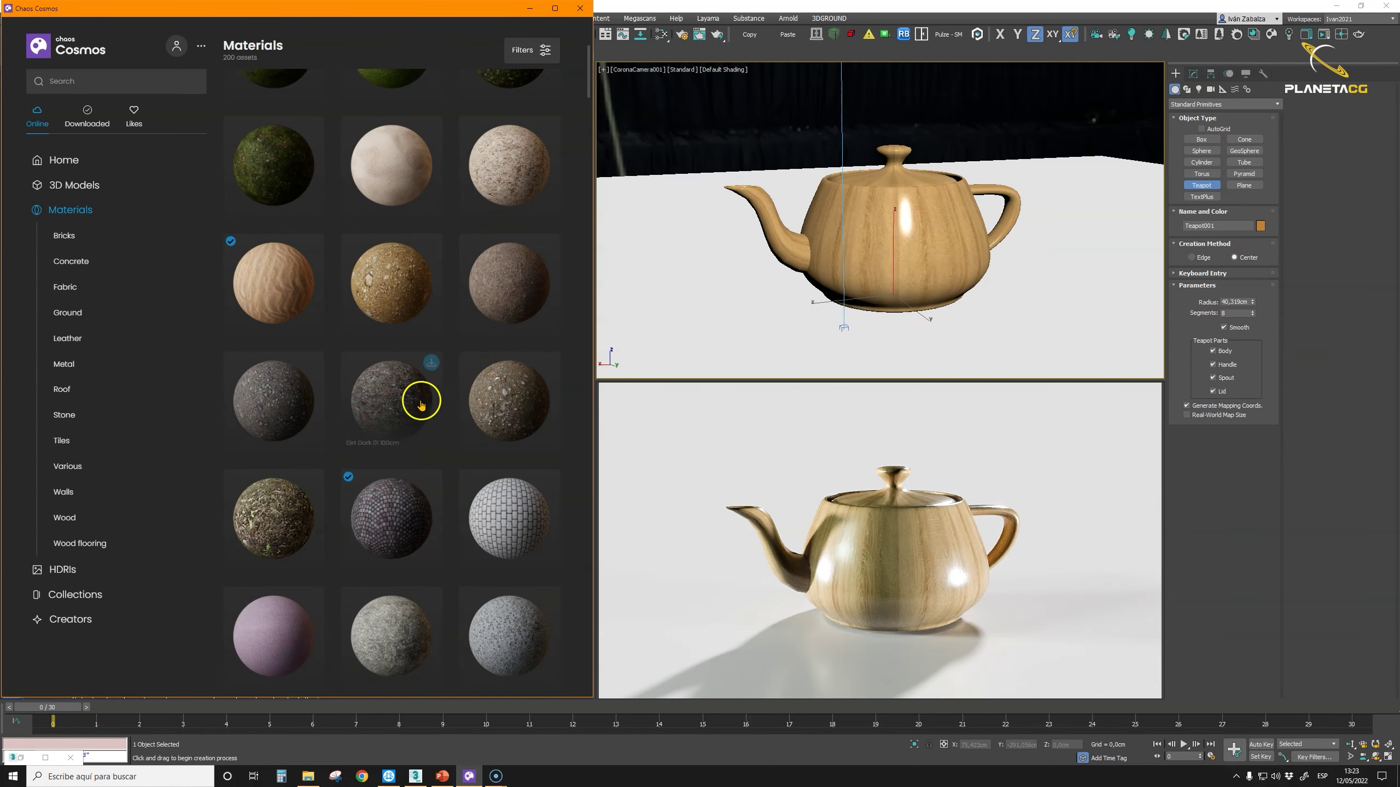
{"action": "scroll", "coordinate": [415, 394], "scroll_direction": "up", "scroll_amount": 2}
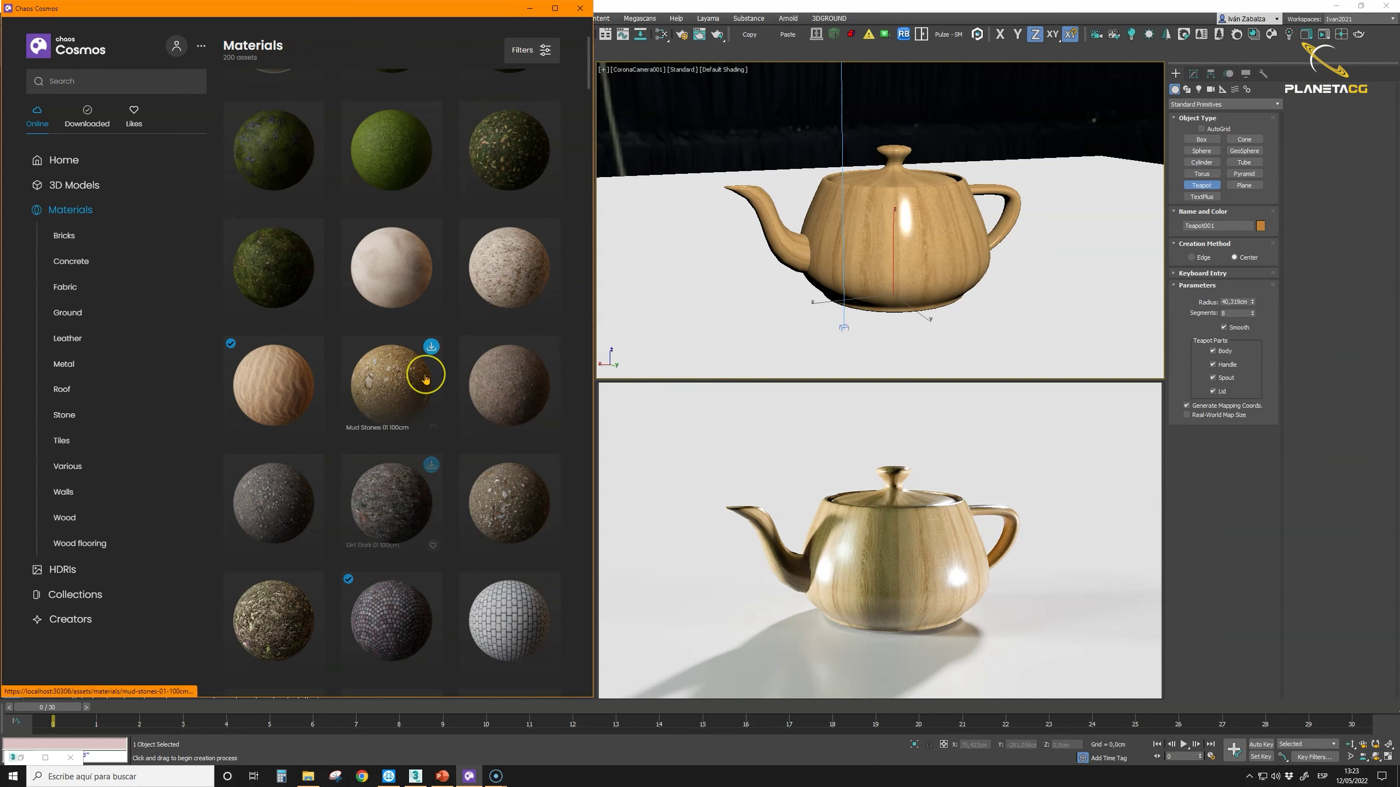
{"action": "scroll", "coordinate": [425, 379], "scroll_direction": "down", "scroll_amount": 2}
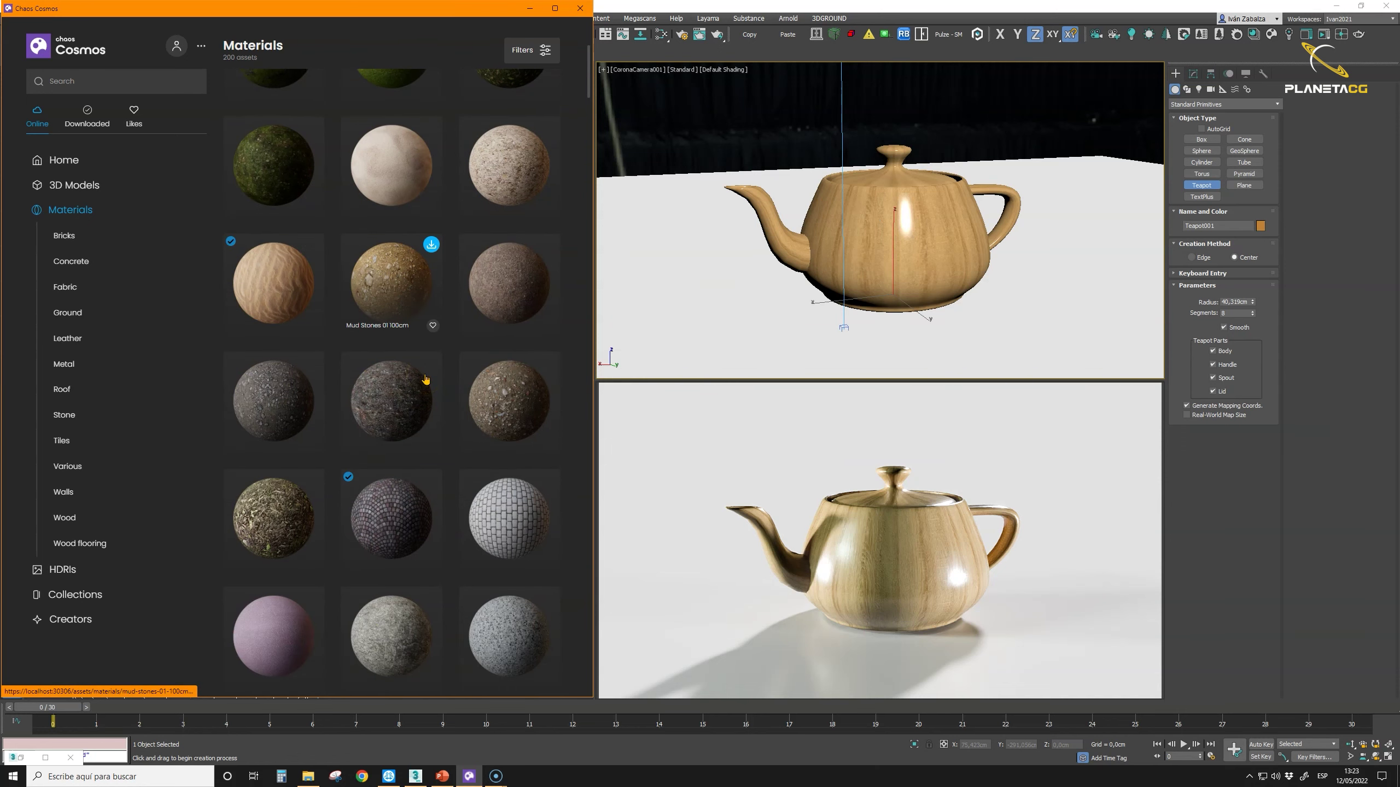
{"action": "left_click", "coordinate": [402, 493]}
{"action": "left_click", "coordinate": [458, 186]}
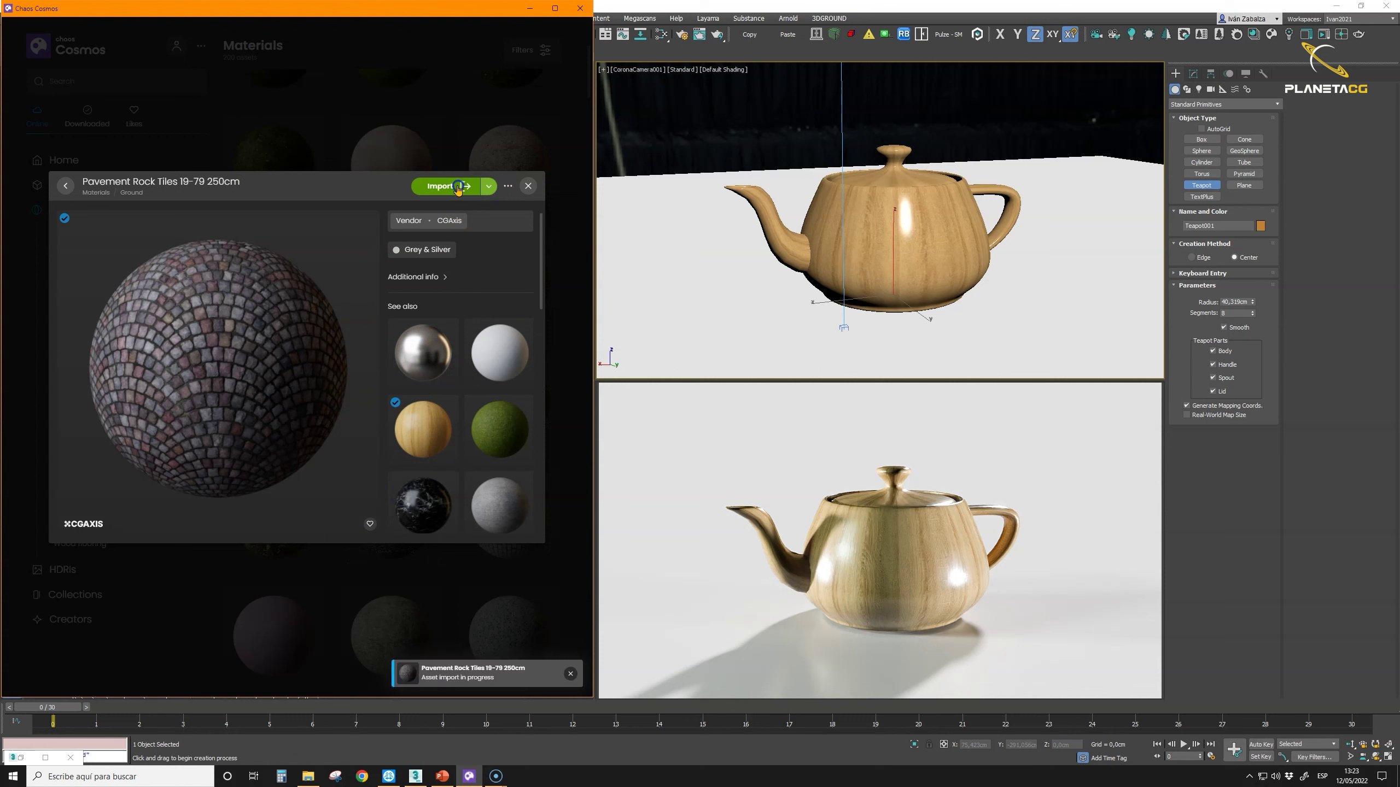
{"action": "left_click", "coordinate": [854, 570]}
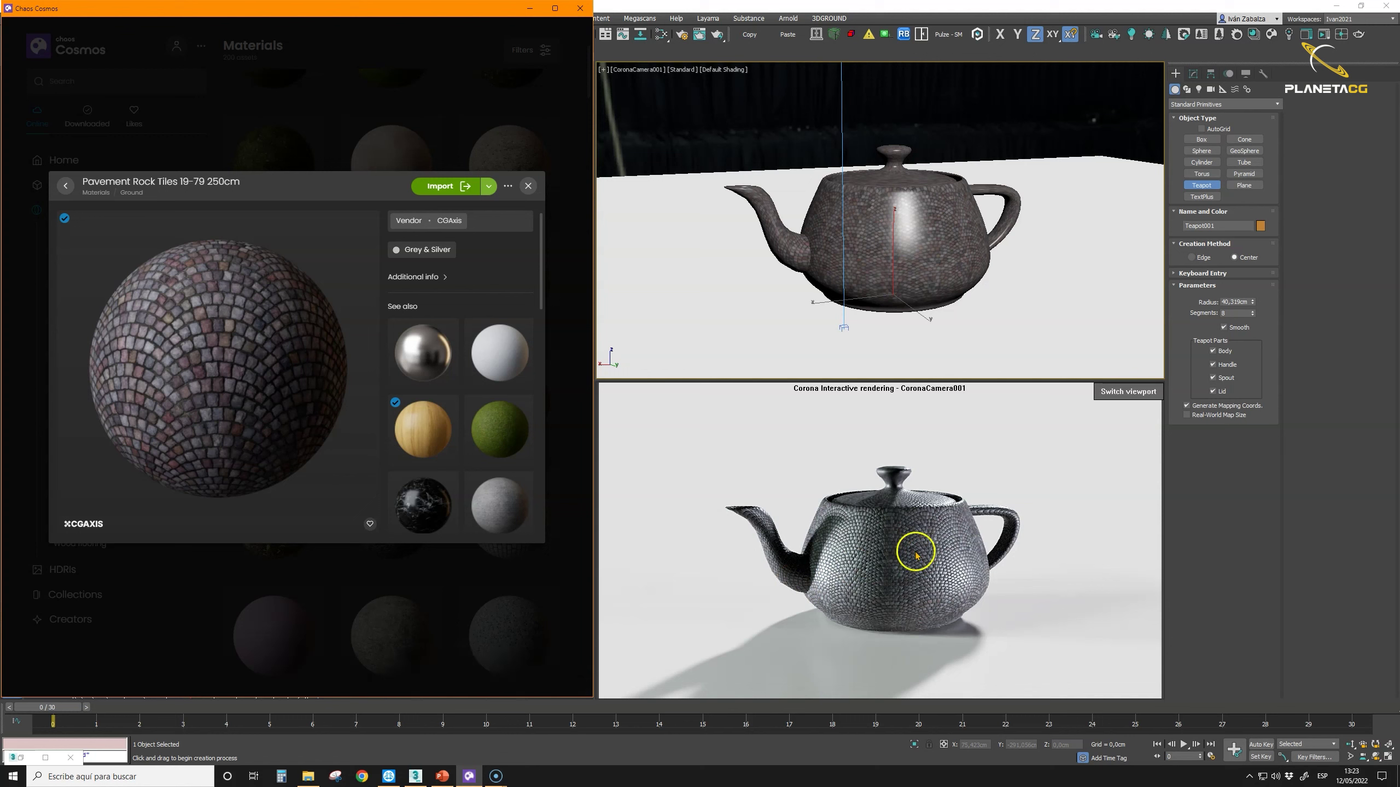
Step: Check the pavement material's texture resolution and dimensions in its additional info, and close the asset page
{"action": "left_click", "coordinate": [443, 277]}
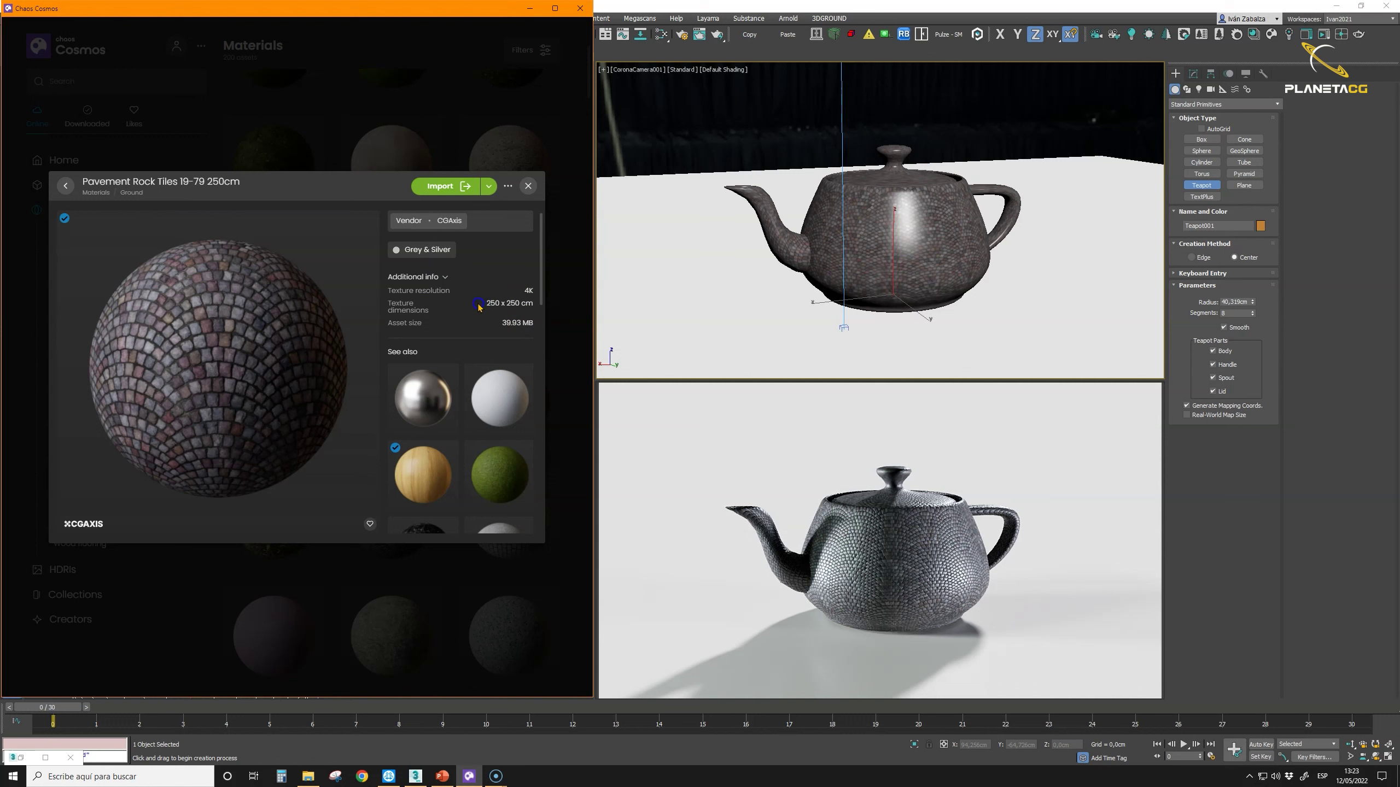
{"action": "left_click", "coordinate": [519, 292]}
{"action": "left_click_drag", "start_coordinate": [538, 294], "coordinate": [535, 293]}
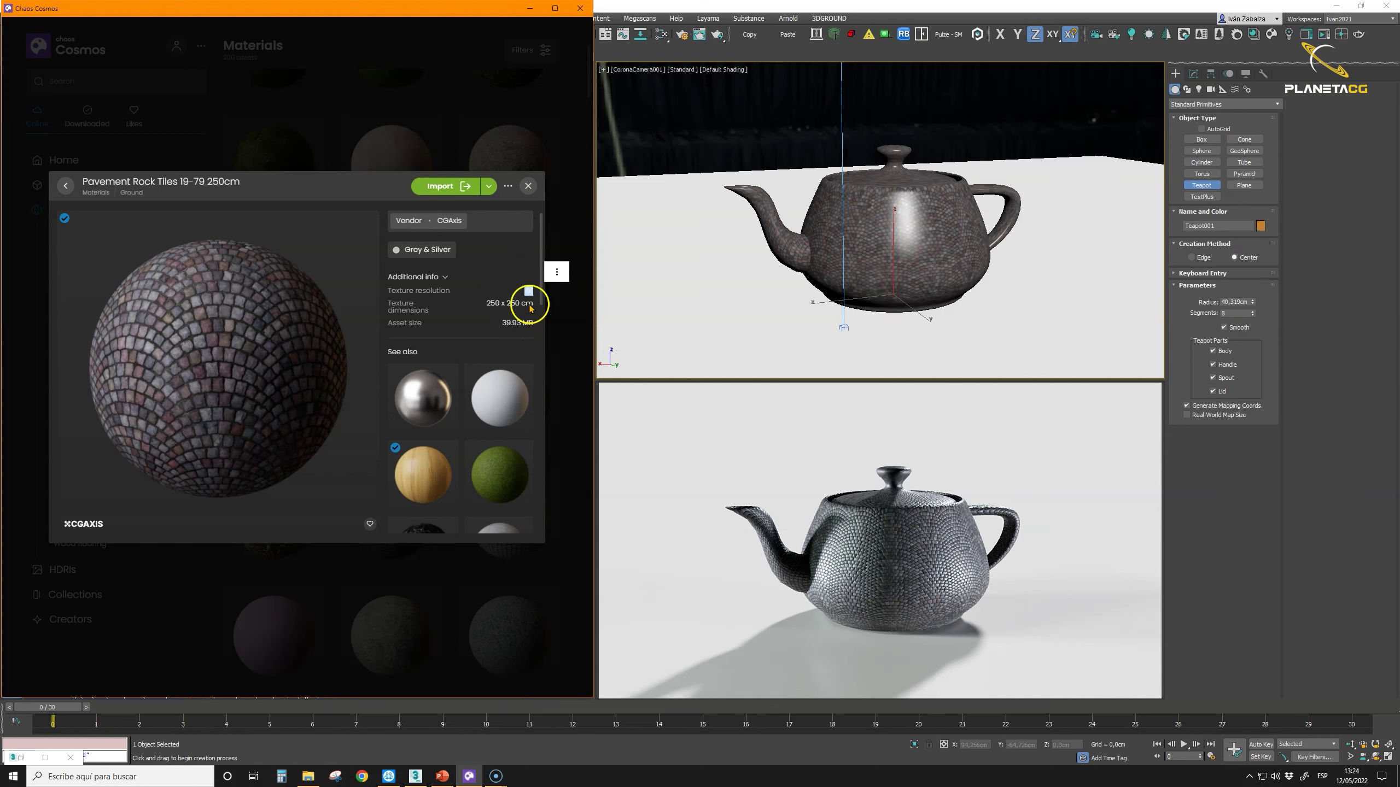
{"action": "left_click", "coordinate": [529, 186]}
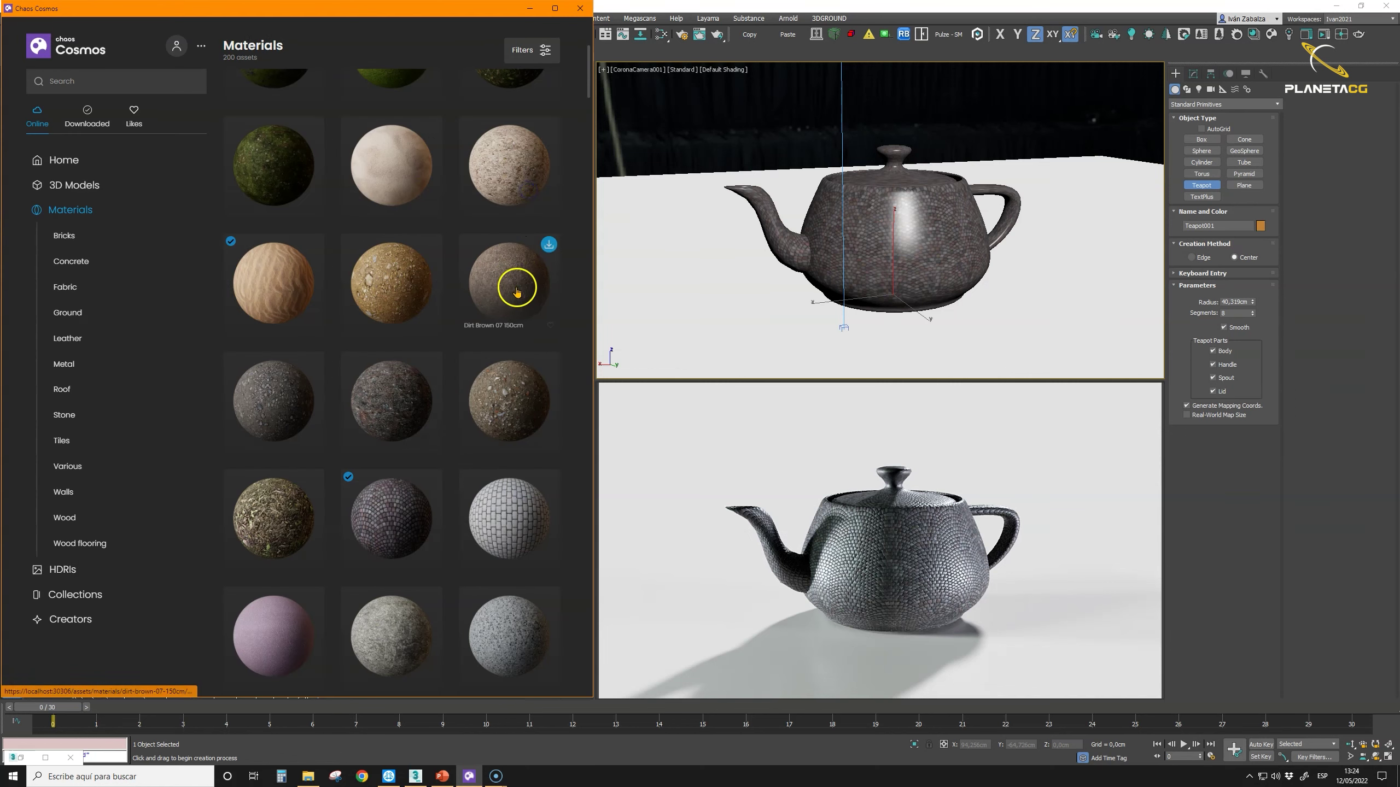
Step: Browse to the Tiles category and import the already downloaded pink tile material onto the teapot
{"action": "scroll", "coordinate": [496, 313], "scroll_direction": "down", "scroll_amount": 10}
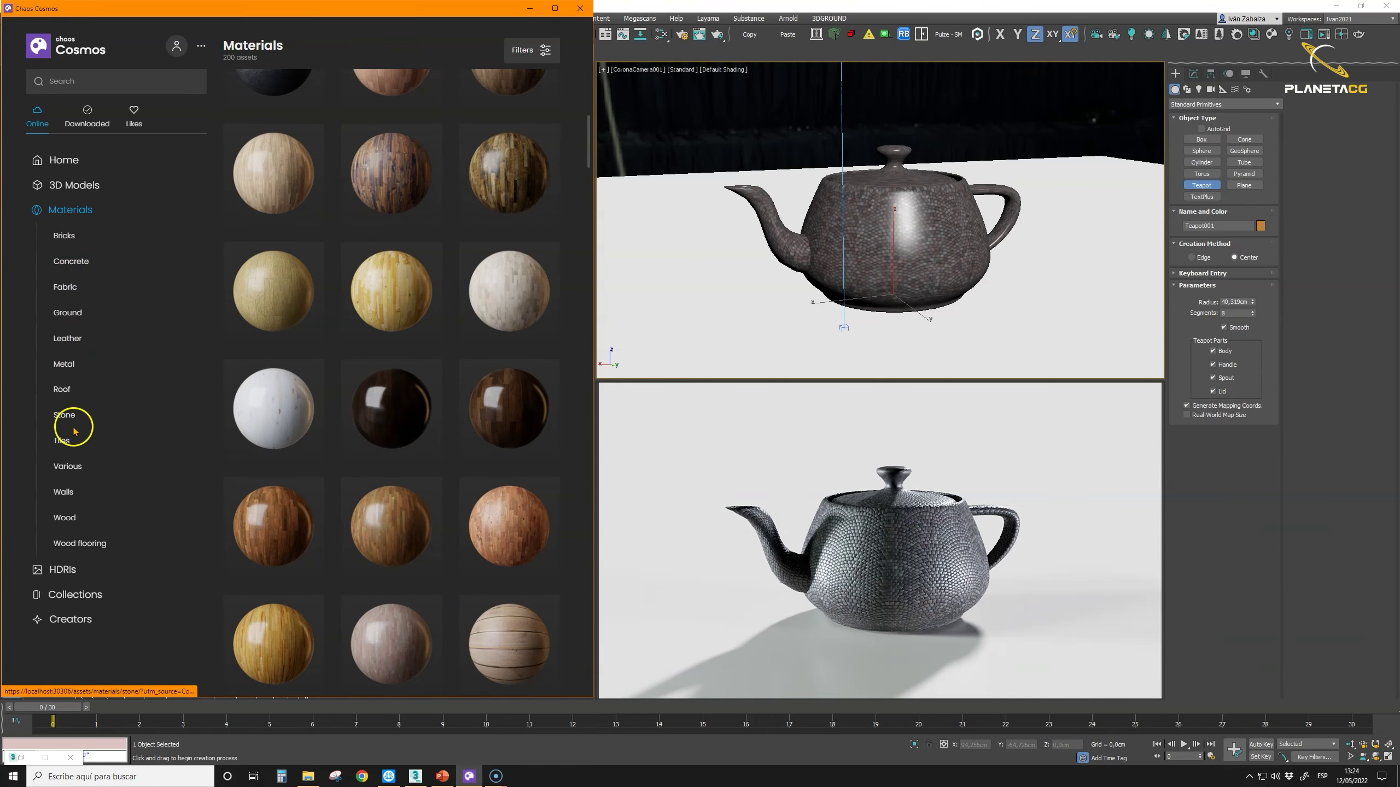
{"action": "left_click", "coordinate": [65, 443]}
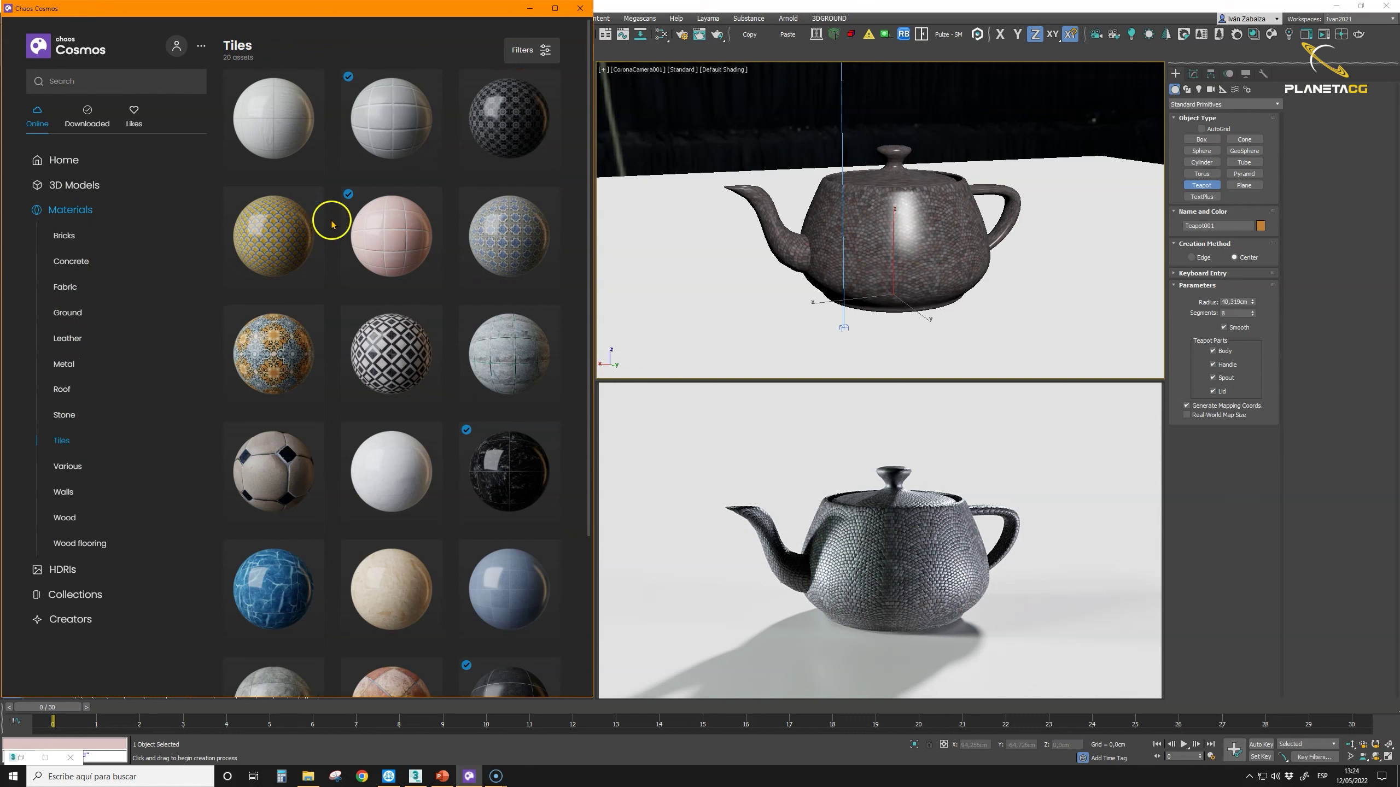
{"action": "left_click", "coordinate": [416, 199]}
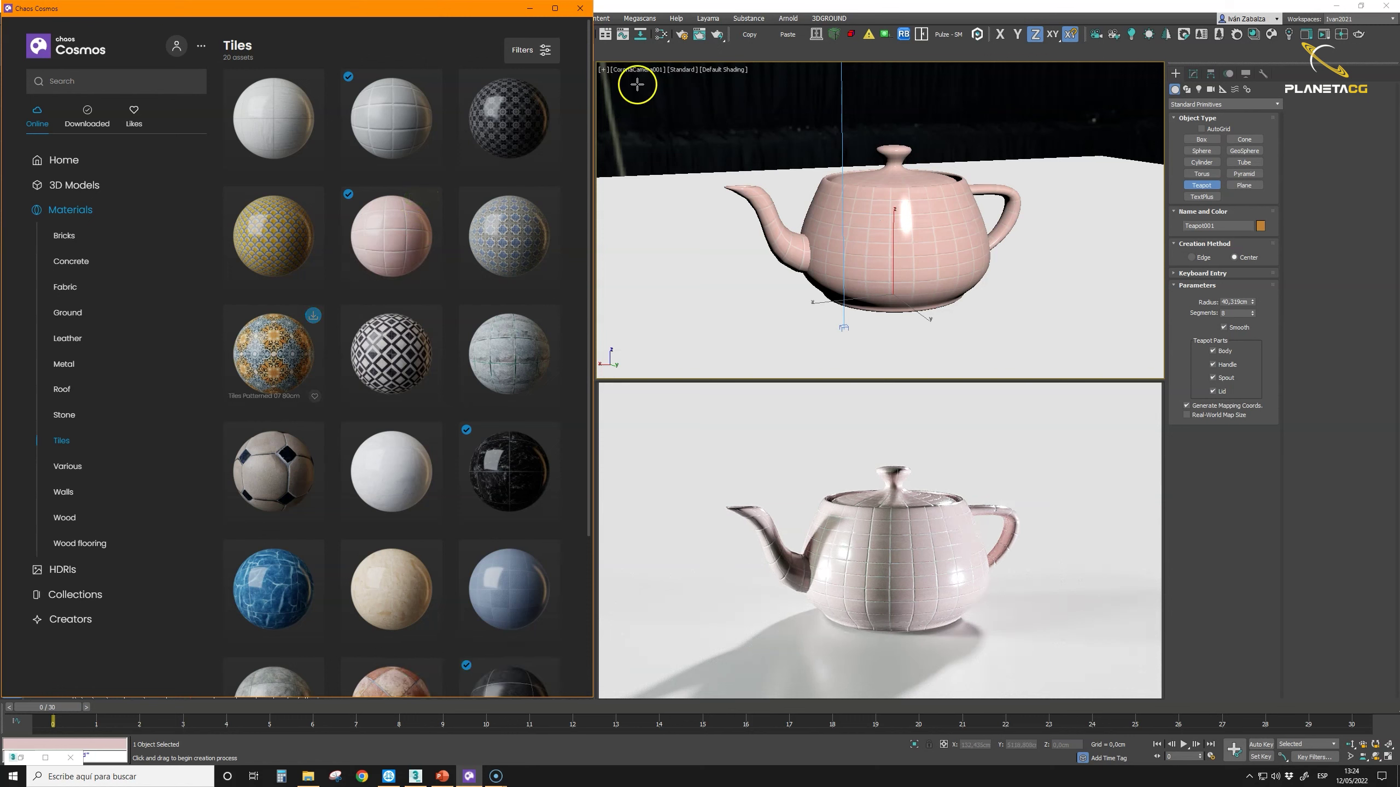
Step: Open the Slate Material Editor and clear all existing material nodes from the view
{"action": "left_click", "coordinate": [663, 35]}
{"action": "scroll", "coordinate": [270, 284], "scroll_direction": "down", "scroll_amount": 3}
{"action": "scroll", "coordinate": [270, 284], "scroll_direction": "down", "scroll_amount": 3}
{"action": "left_click_drag", "start_coordinate": [197, 247], "coordinate": [322, 462]}
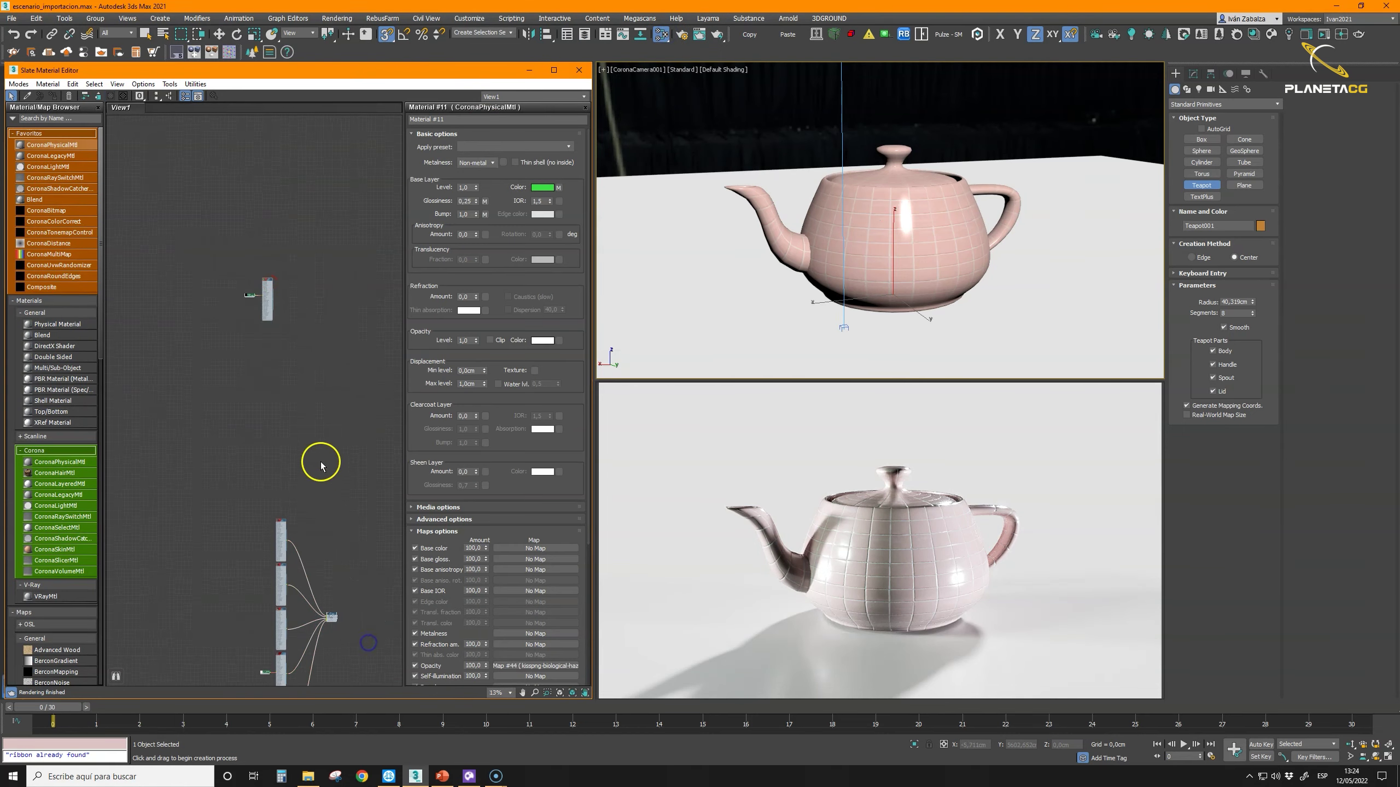
{"action": "scroll", "coordinate": [317, 353], "scroll_direction": "down", "scroll_amount": 2}
{"action": "left_click_drag", "start_coordinate": [201, 255], "coordinate": [375, 537]}
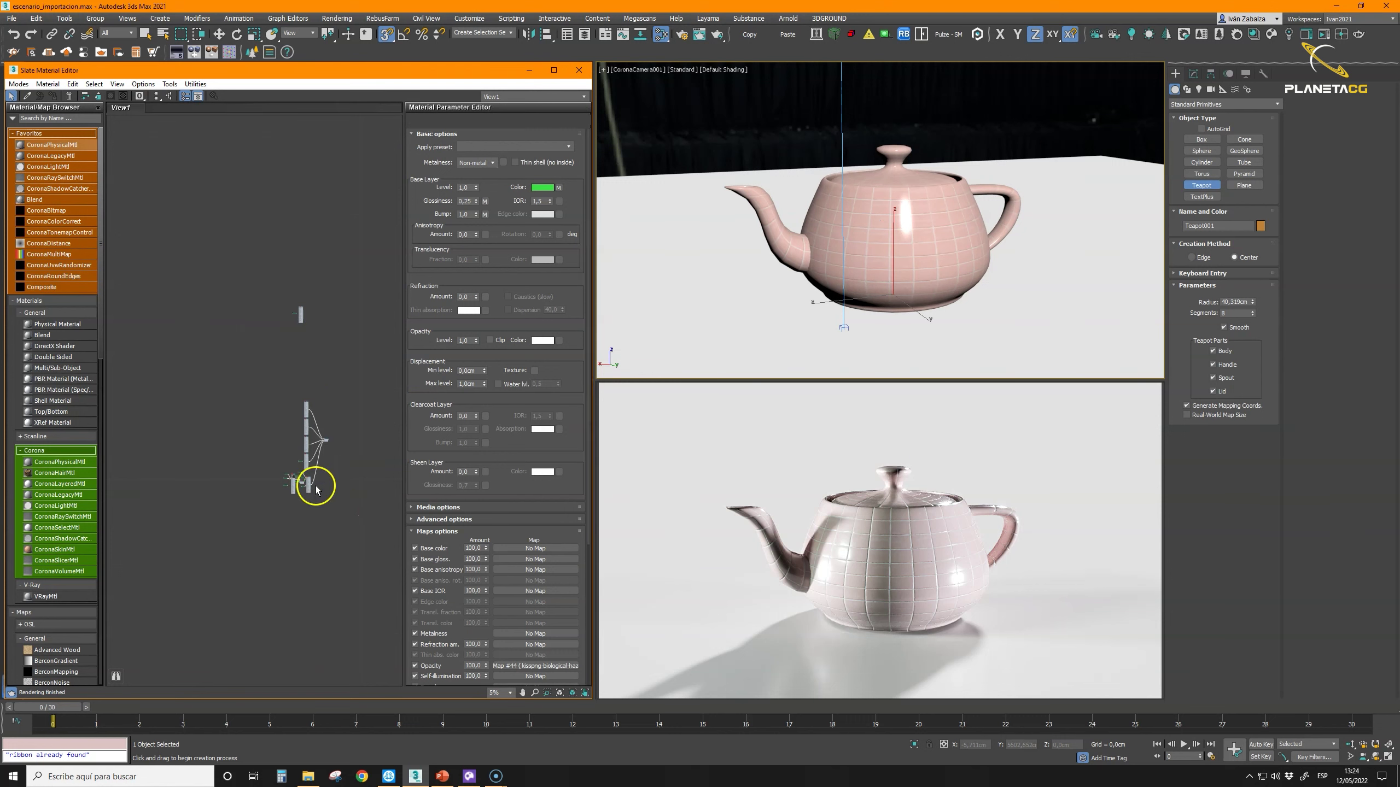
{"action": "left_click_drag", "start_coordinate": [312, 484], "coordinate": [34, 150]}
Step: Pick the teapot's pink tile material into the editor and examine the map nodes feeding its color, gloss and bump
{"action": "left_click", "coordinate": [878, 221]}
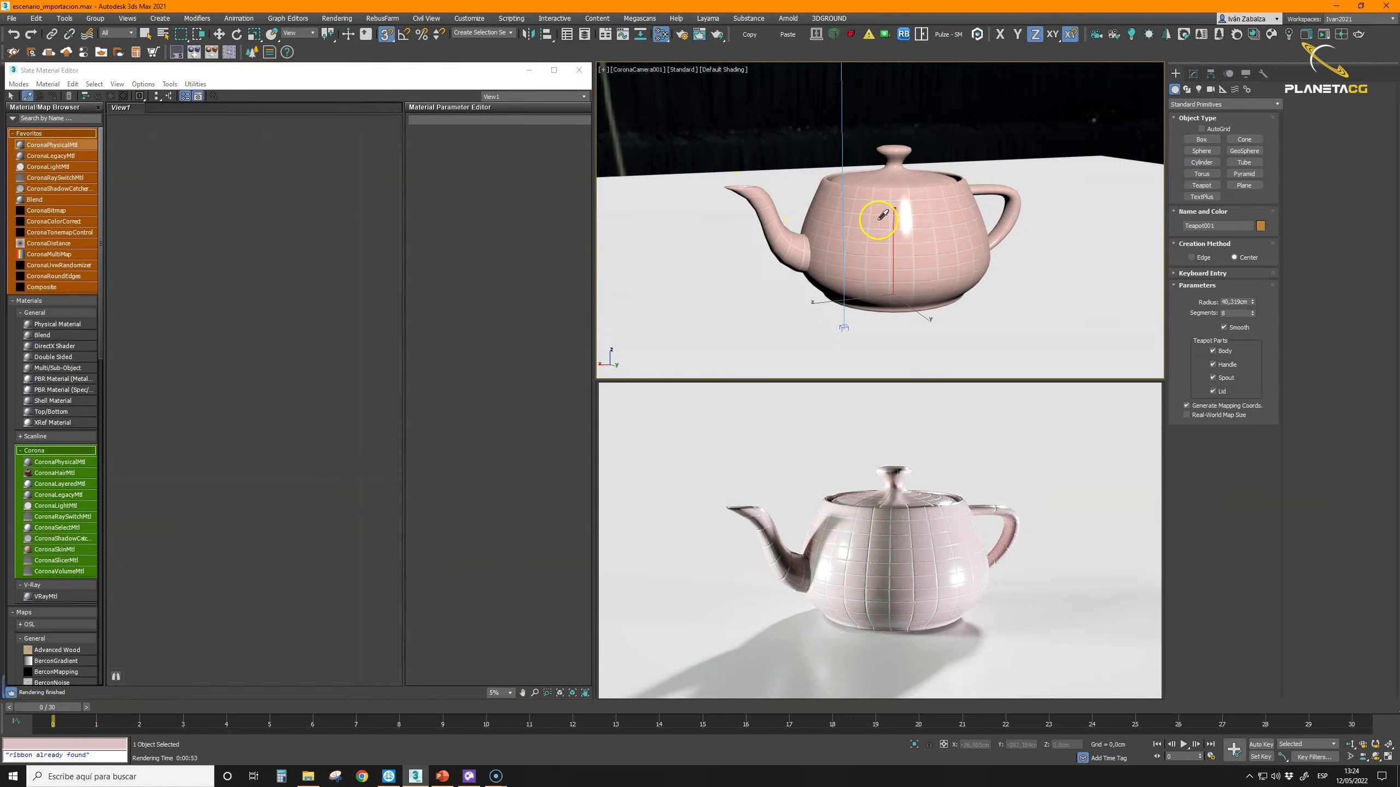
{"action": "scroll", "coordinate": [243, 391], "scroll_direction": "up", "scroll_amount": 10}
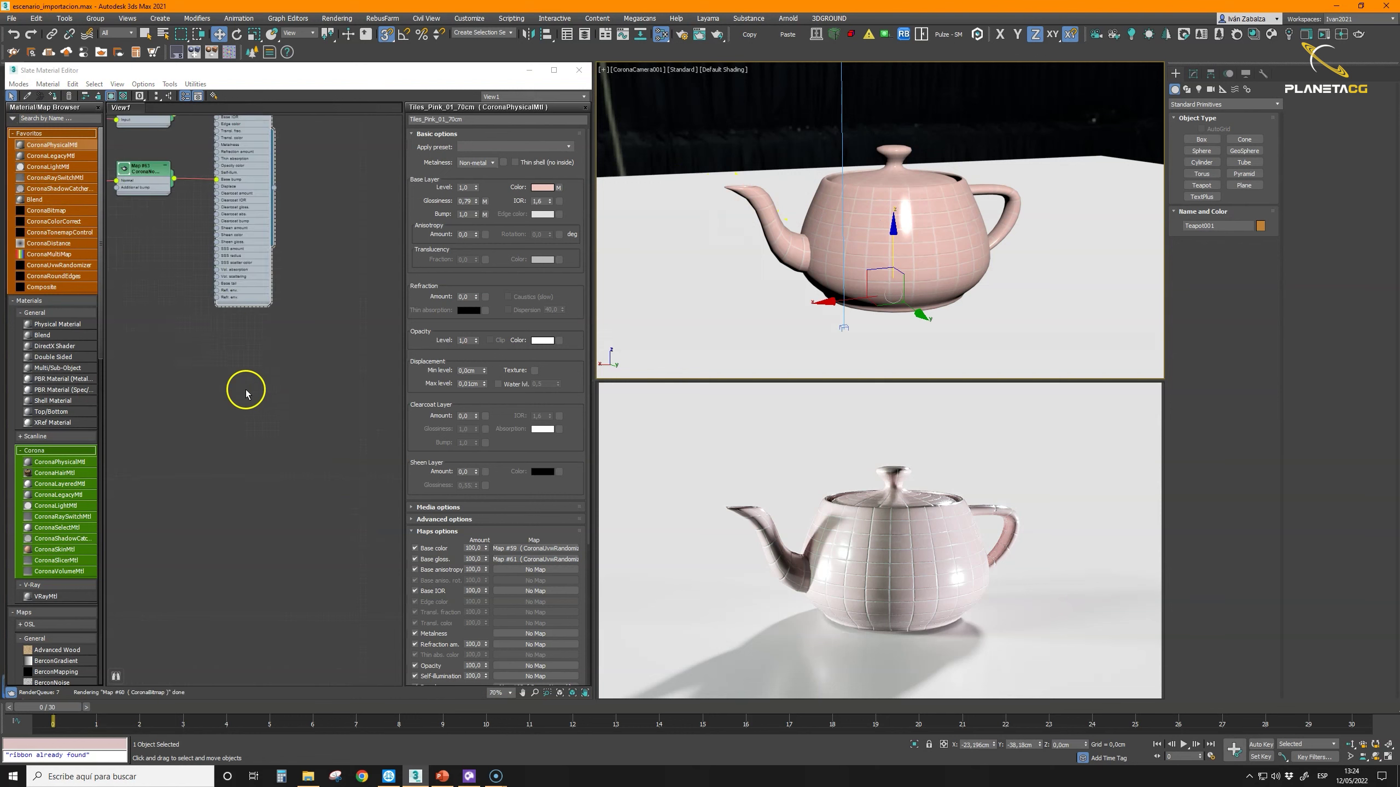
{"action": "scroll", "coordinate": [312, 290], "scroll_direction": "up", "scroll_amount": 3}
{"action": "left_click_drag", "start_coordinate": [370, 277], "coordinate": [370, 266]}
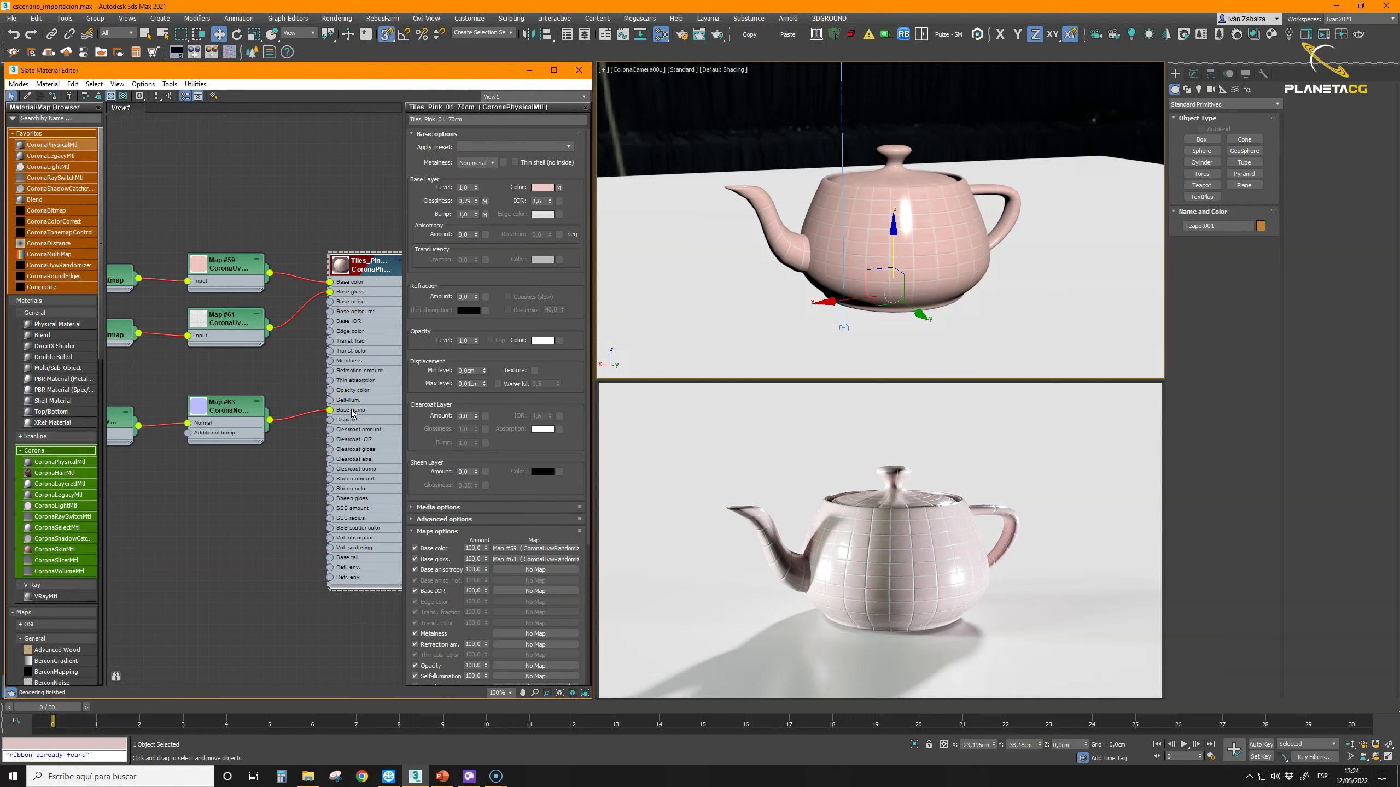
{"action": "scroll", "coordinate": [312, 281], "scroll_direction": "down", "scroll_amount": 10}
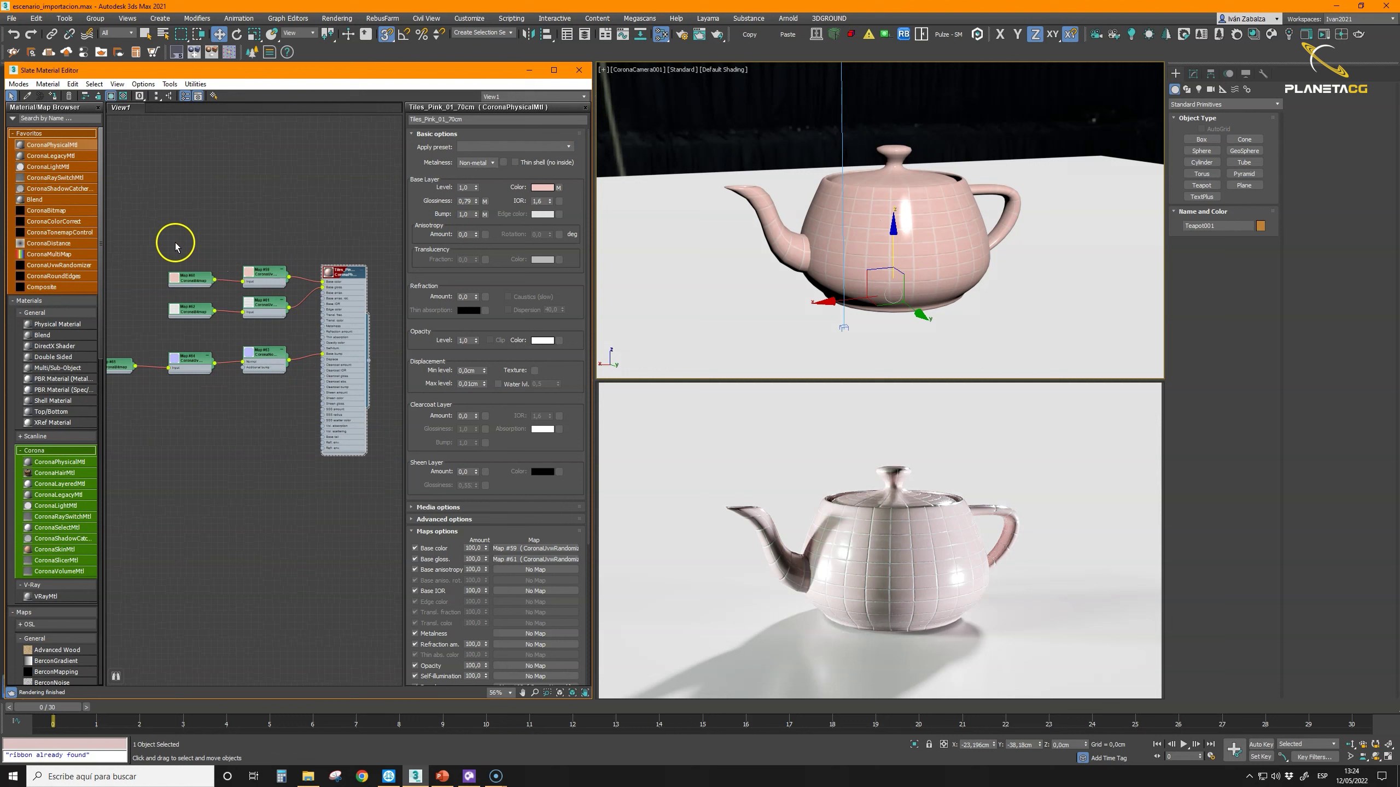
Step: Delete the pink tile material's nodes from the view and put the material editor away
{"action": "left_click_drag", "start_coordinate": [133, 232], "coordinate": [312, 389]}
{"action": "key", "text": "Delete"}
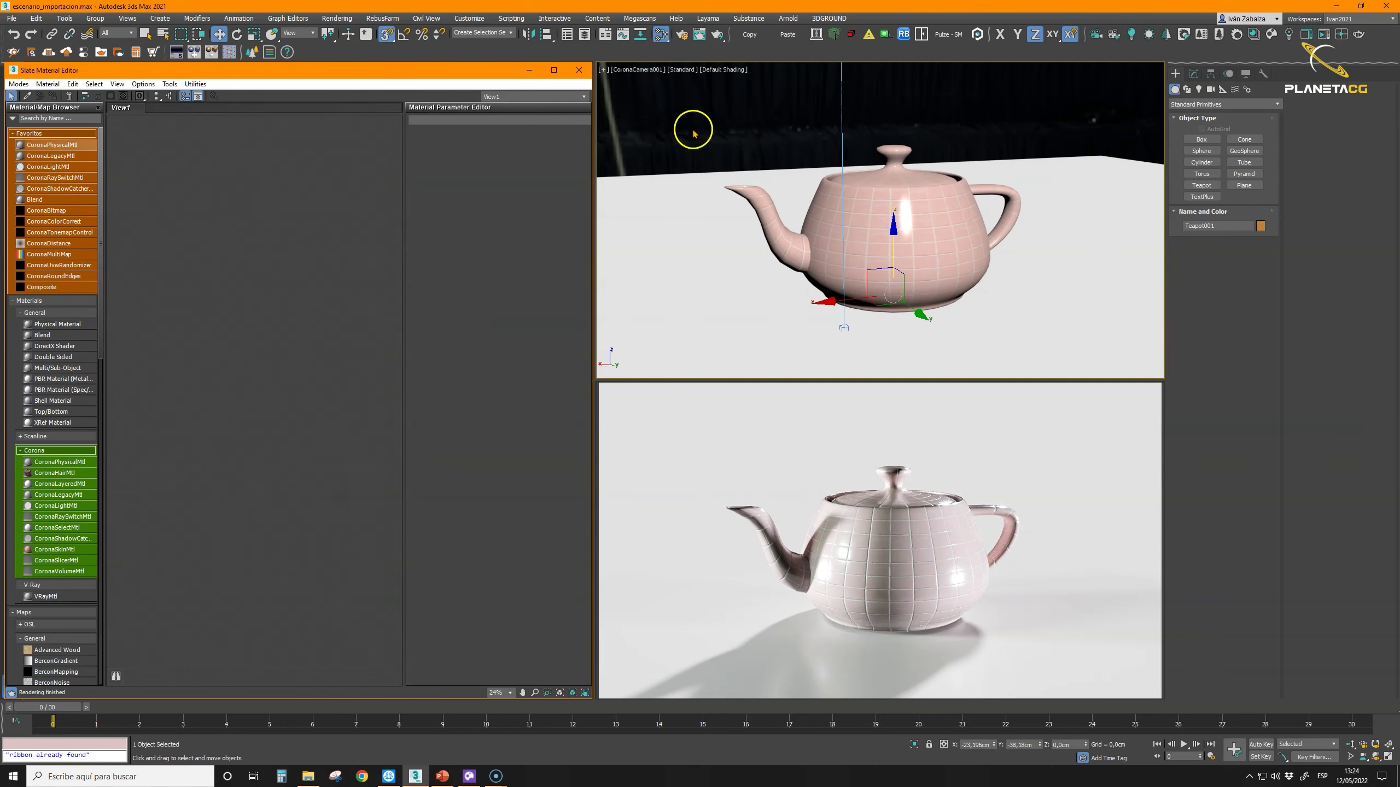
{"action": "left_click", "coordinate": [659, 35]}
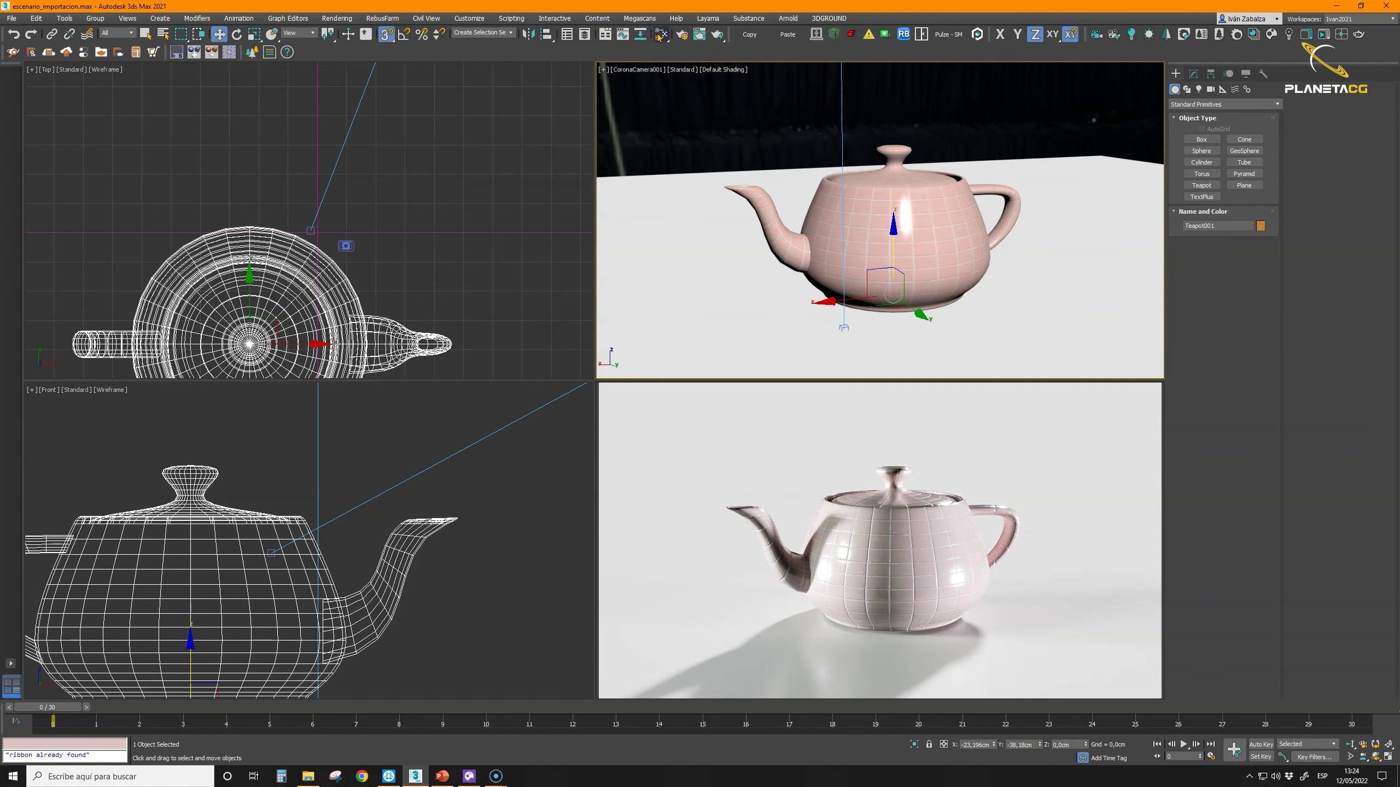
{"action": "left_click", "coordinate": [659, 36]}
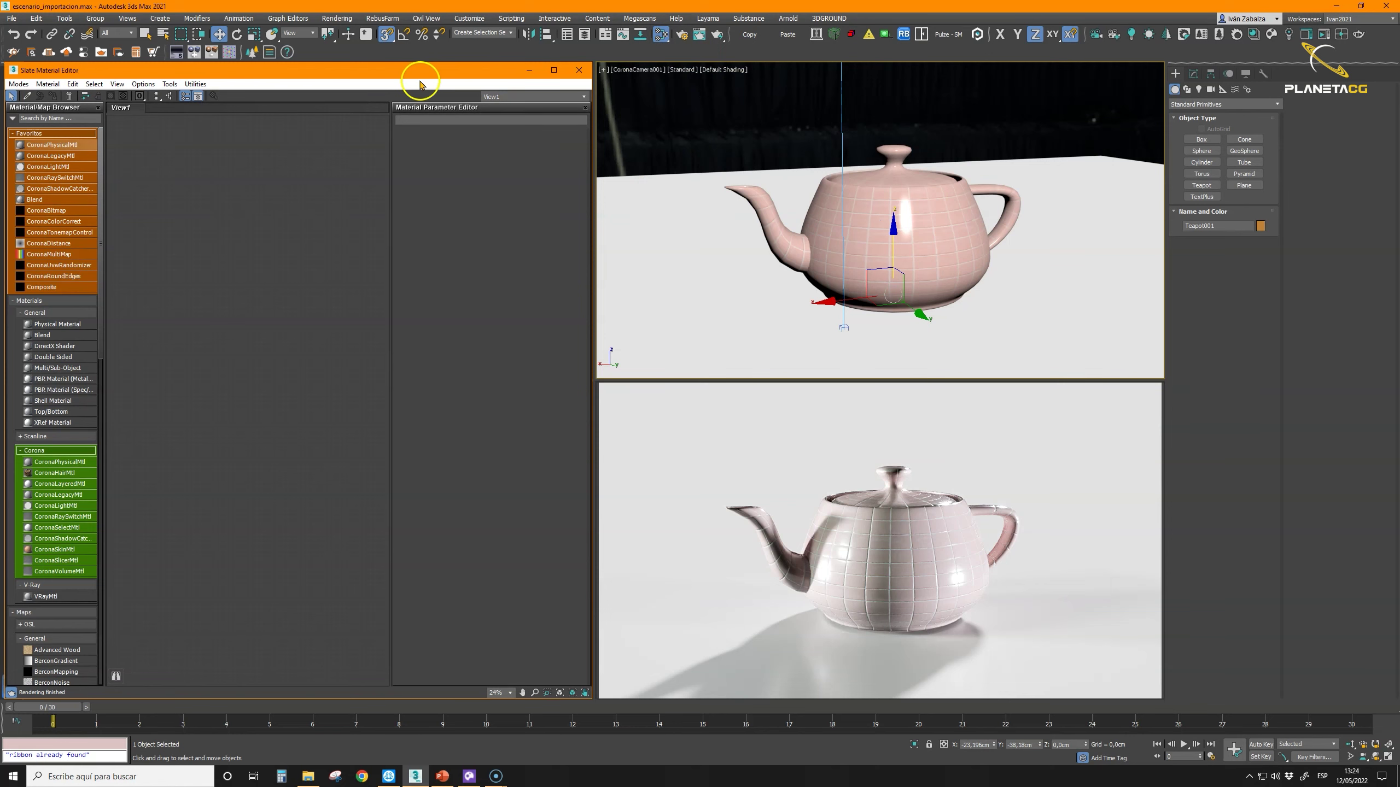
{"action": "left_click", "coordinate": [542, 71]}
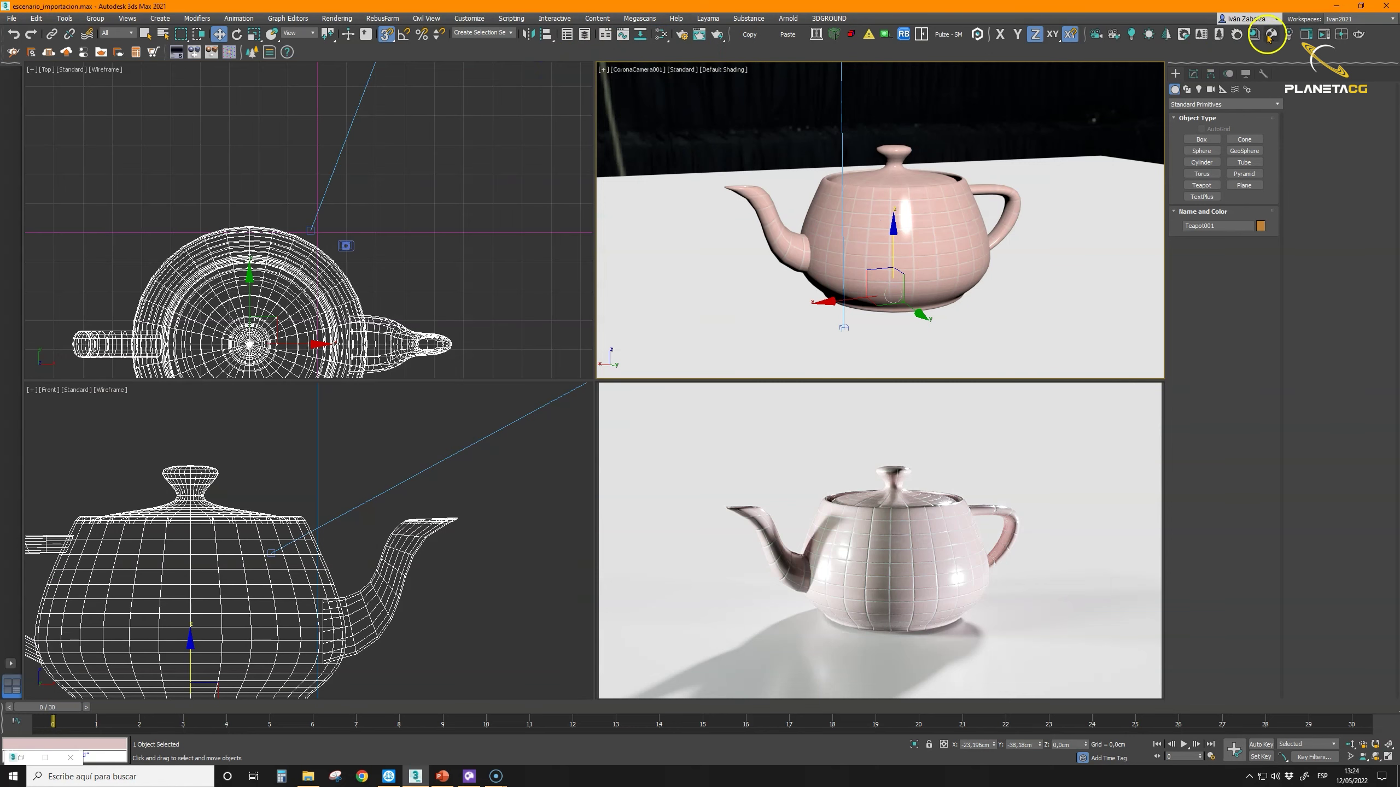
Step: Reopen the Cosmos browser, browse the Various, Walls and Bricks material categories, and import Brick Wall Red 03 onto the teapot
{"action": "left_click", "coordinate": [1292, 36]}
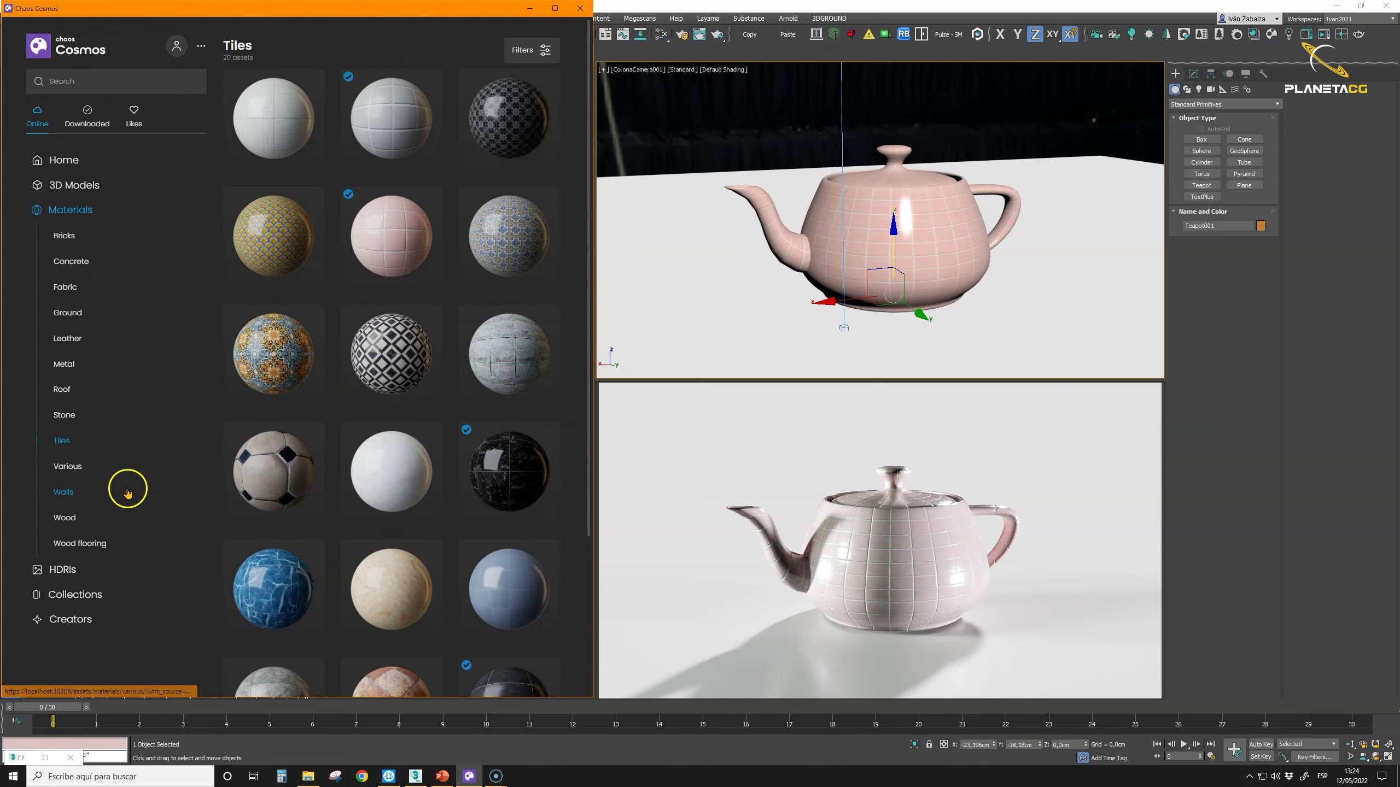
{"action": "left_click", "coordinate": [67, 466]}
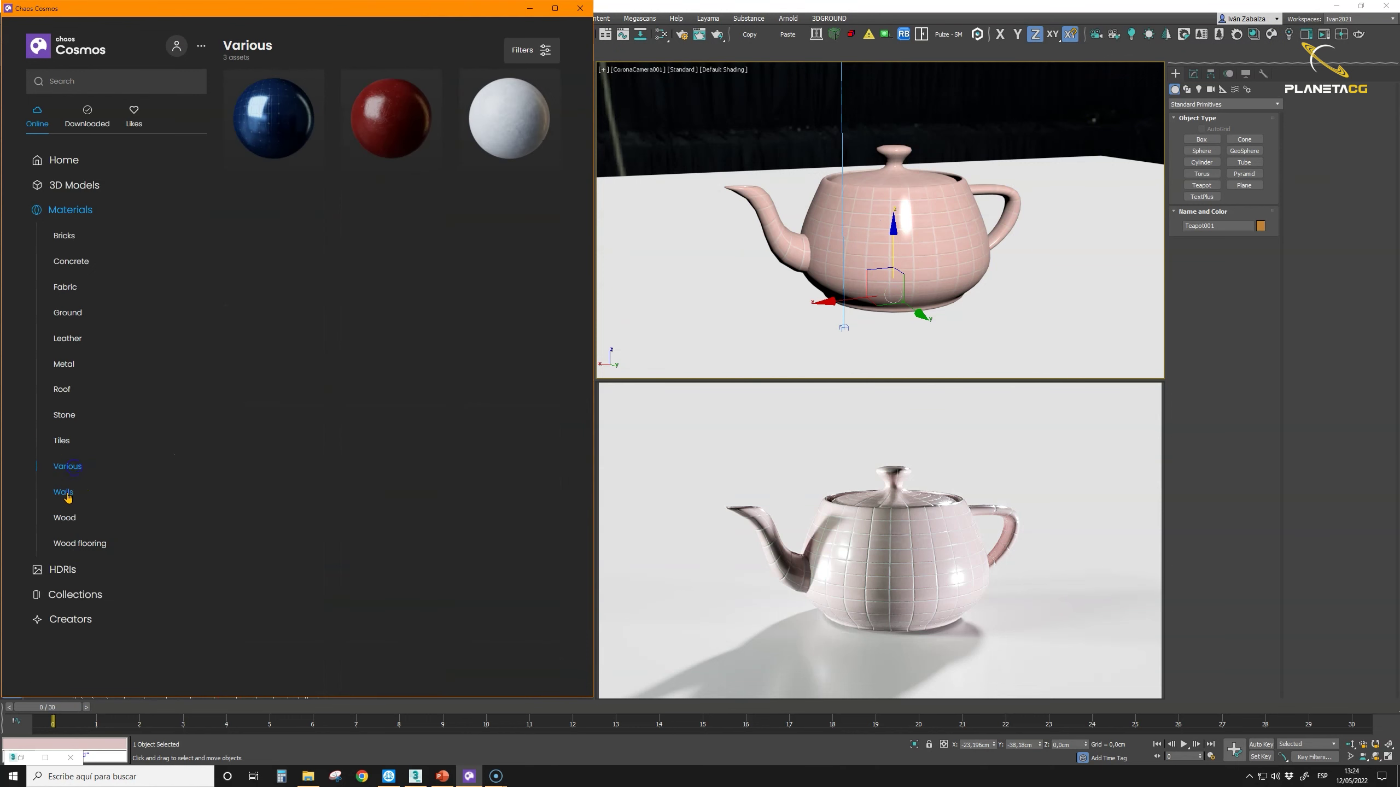
{"action": "left_click", "coordinate": [66, 496]}
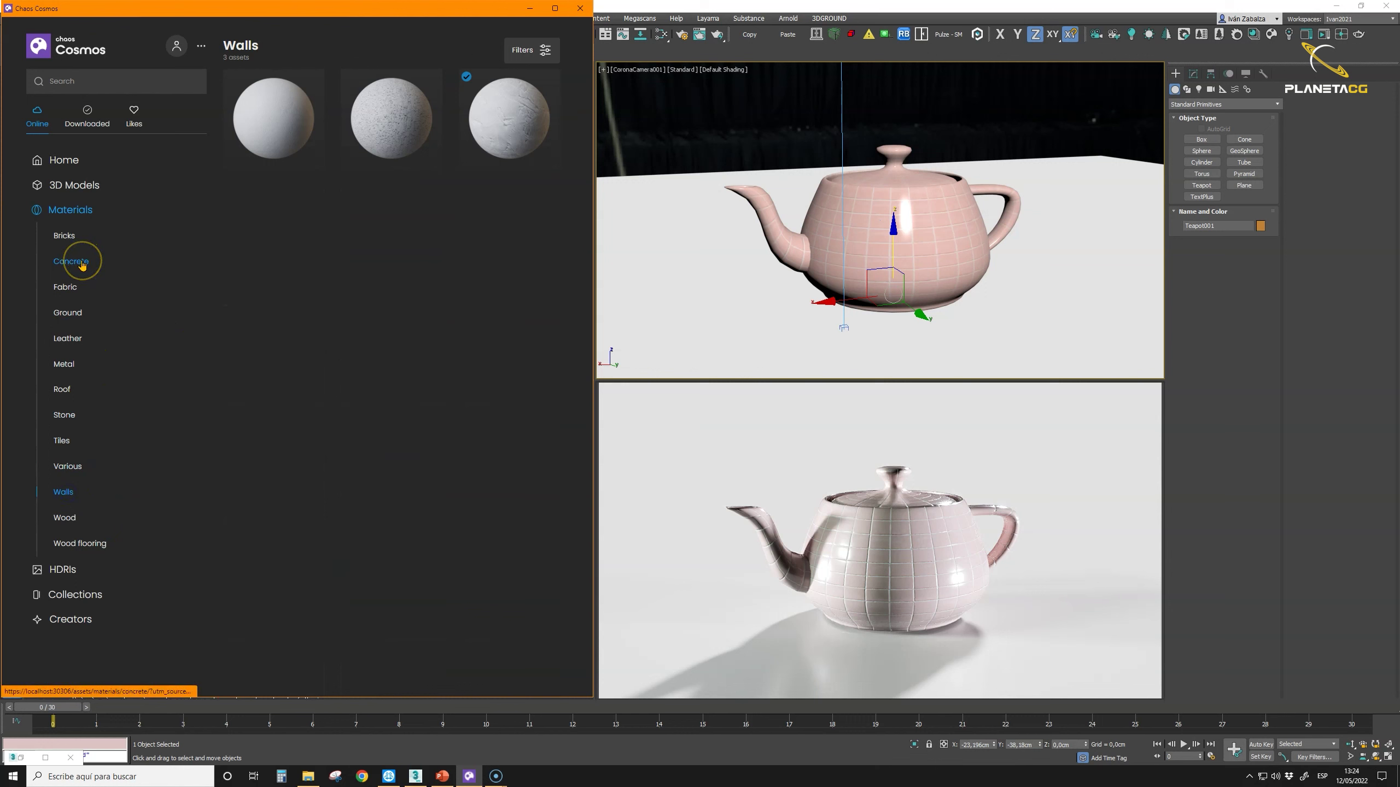
{"action": "left_click", "coordinate": [64, 237]}
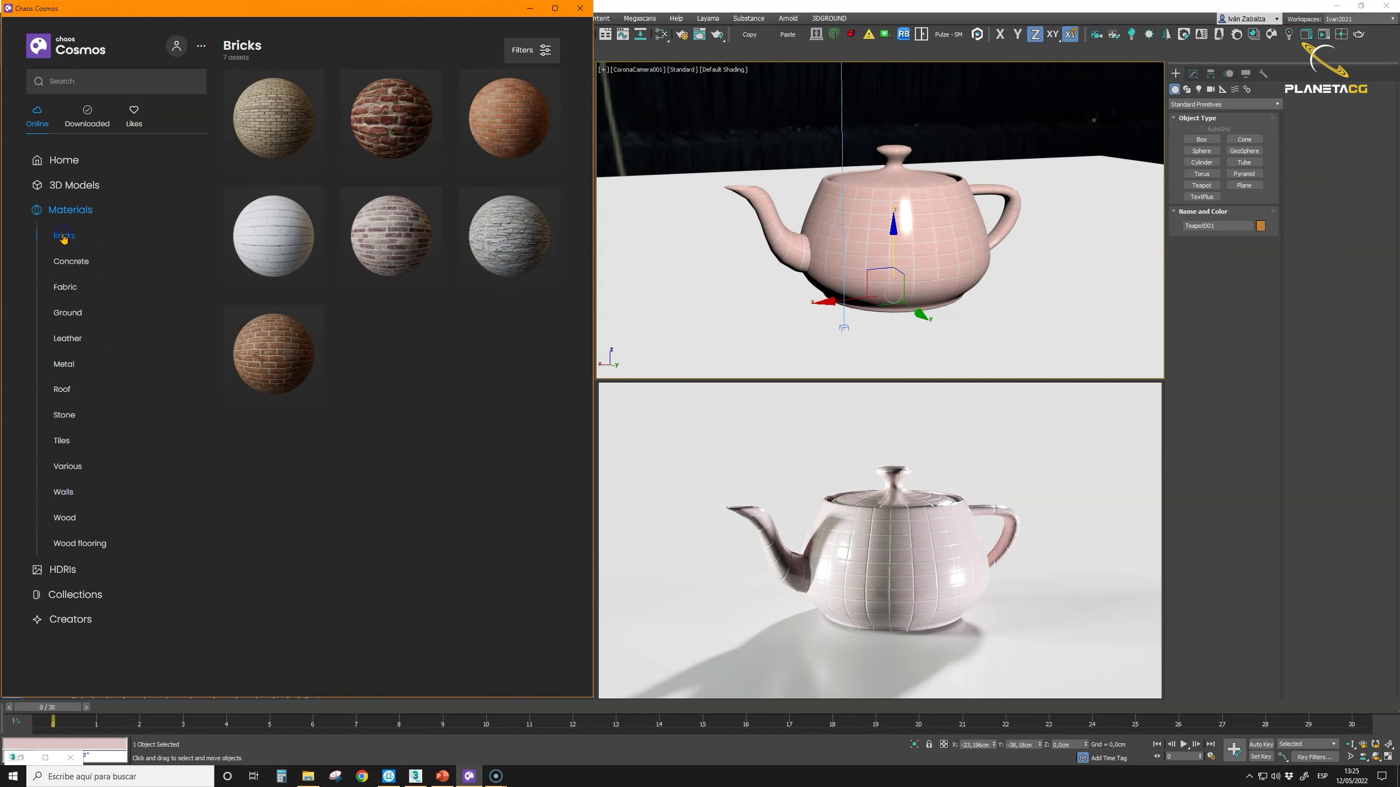
{"action": "mouse_move", "coordinate": [401, 130]}
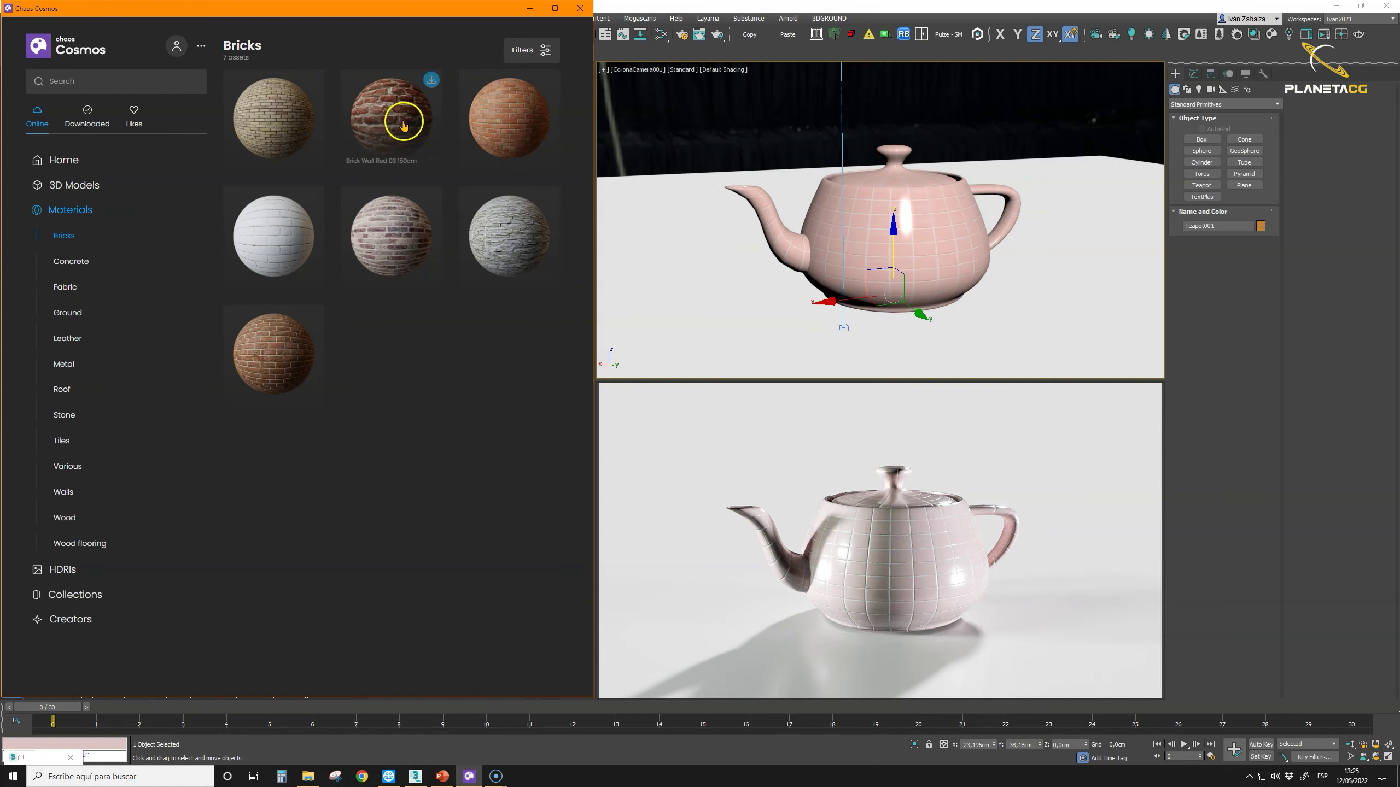
{"action": "left_click", "coordinate": [413, 81]}
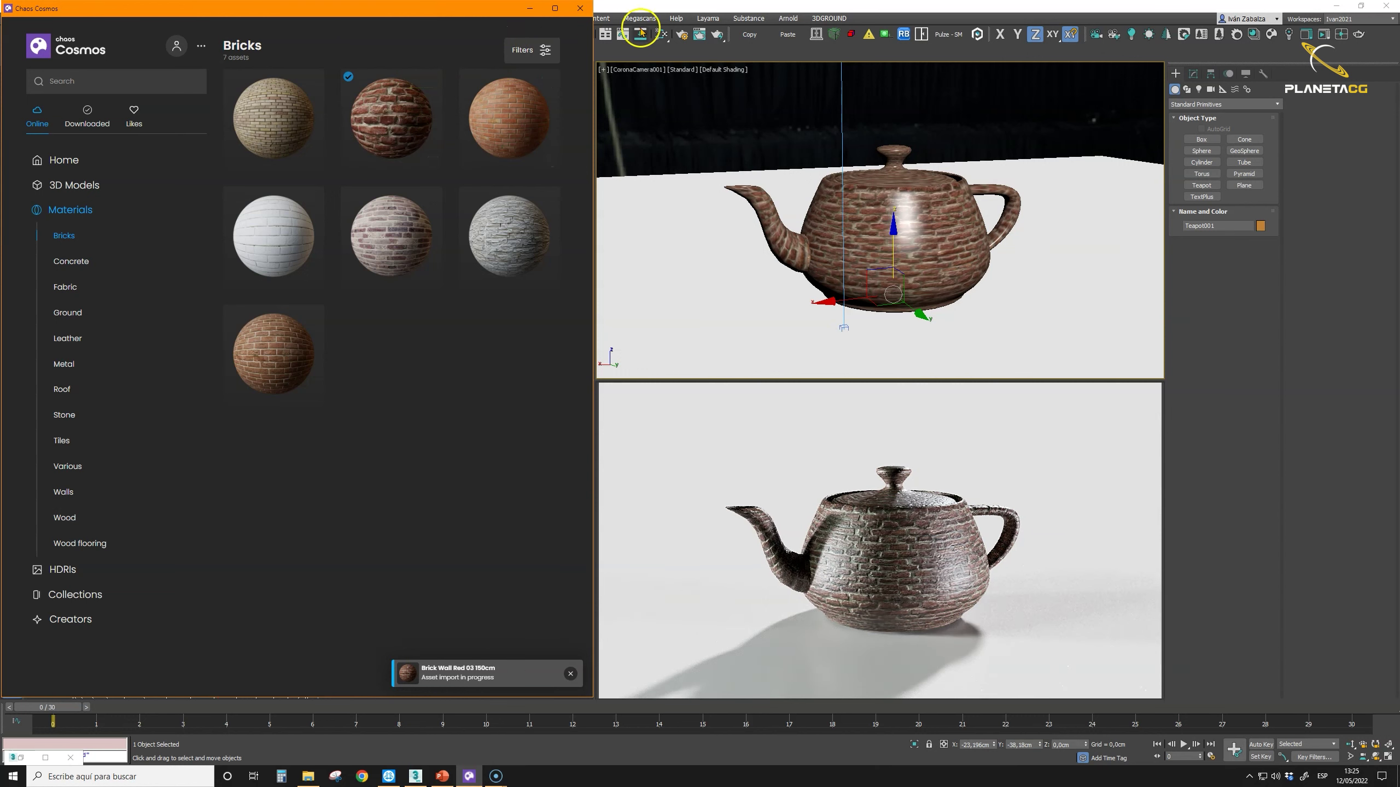
Step: Pick the teapot's Brick Wall Red 03 material into the Slate Material Editor and examine its color, gloss and bump map nodes
{"action": "left_click", "coordinate": [661, 34]}
{"action": "left_click", "coordinate": [27, 96]}
{"action": "left_click", "coordinate": [922, 223]}
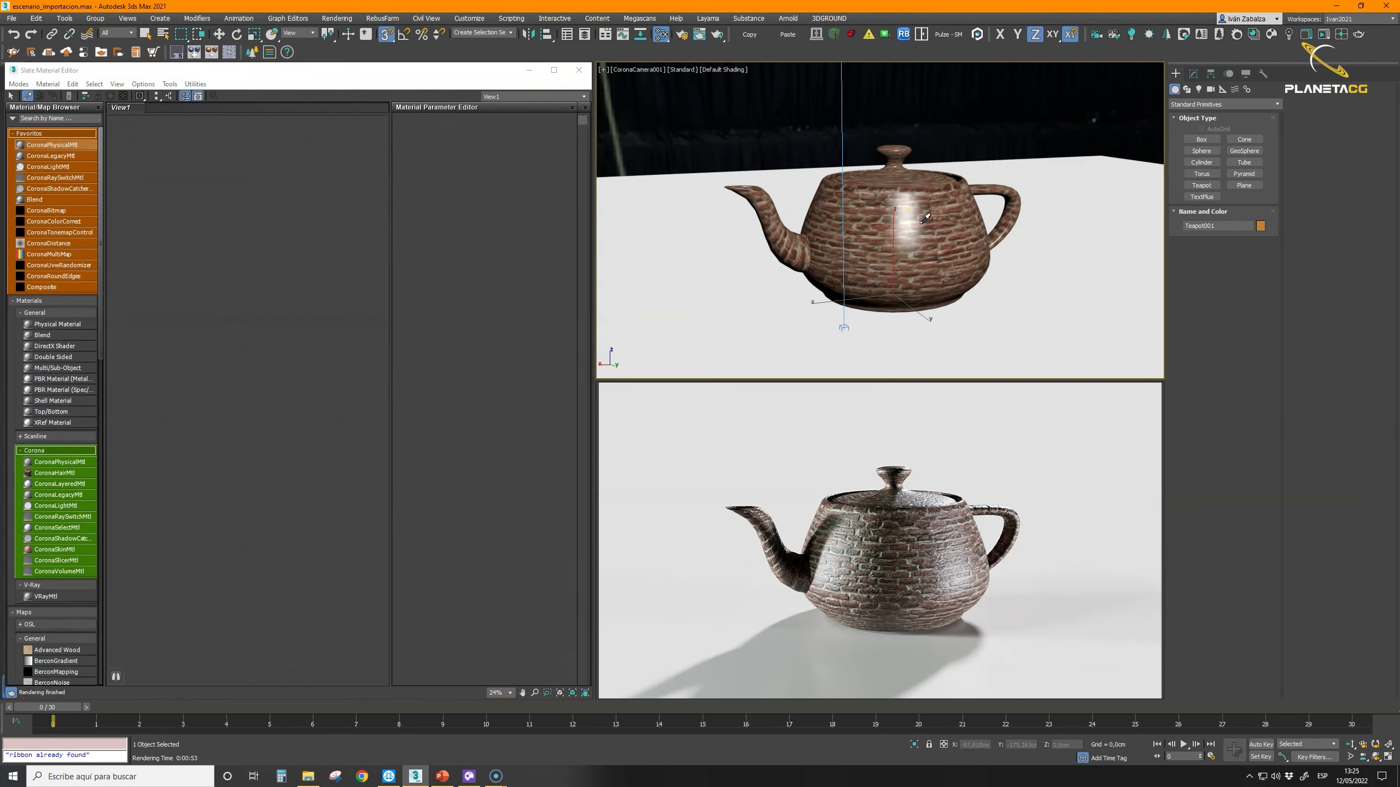
{"action": "scroll", "coordinate": [270, 378], "scroll_direction": "up", "scroll_amount": 3}
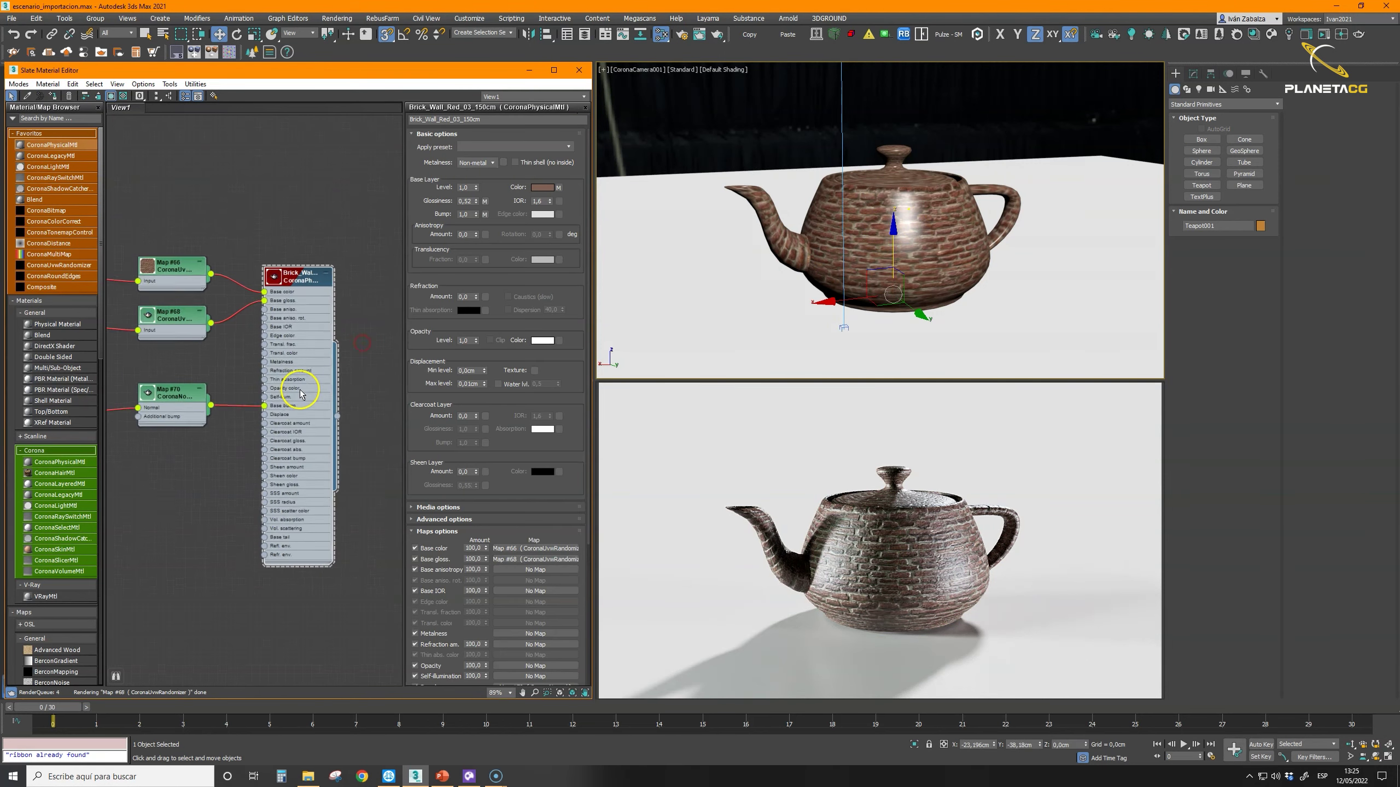
{"action": "middle_click_drag", "start_coordinate": [250, 413], "coordinate": [254, 384]}
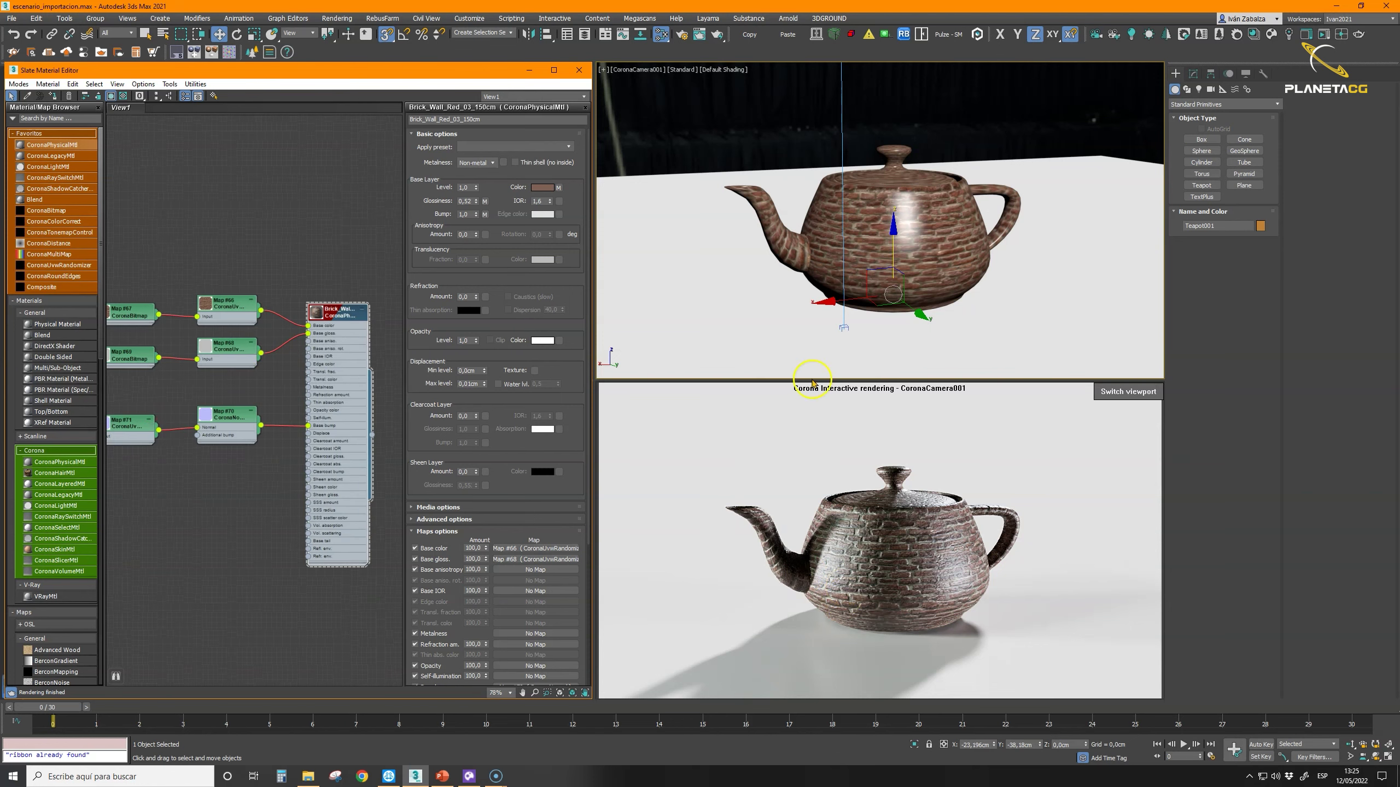
{"action": "scroll", "coordinate": [317, 363], "scroll_direction": "up", "scroll_amount": 3}
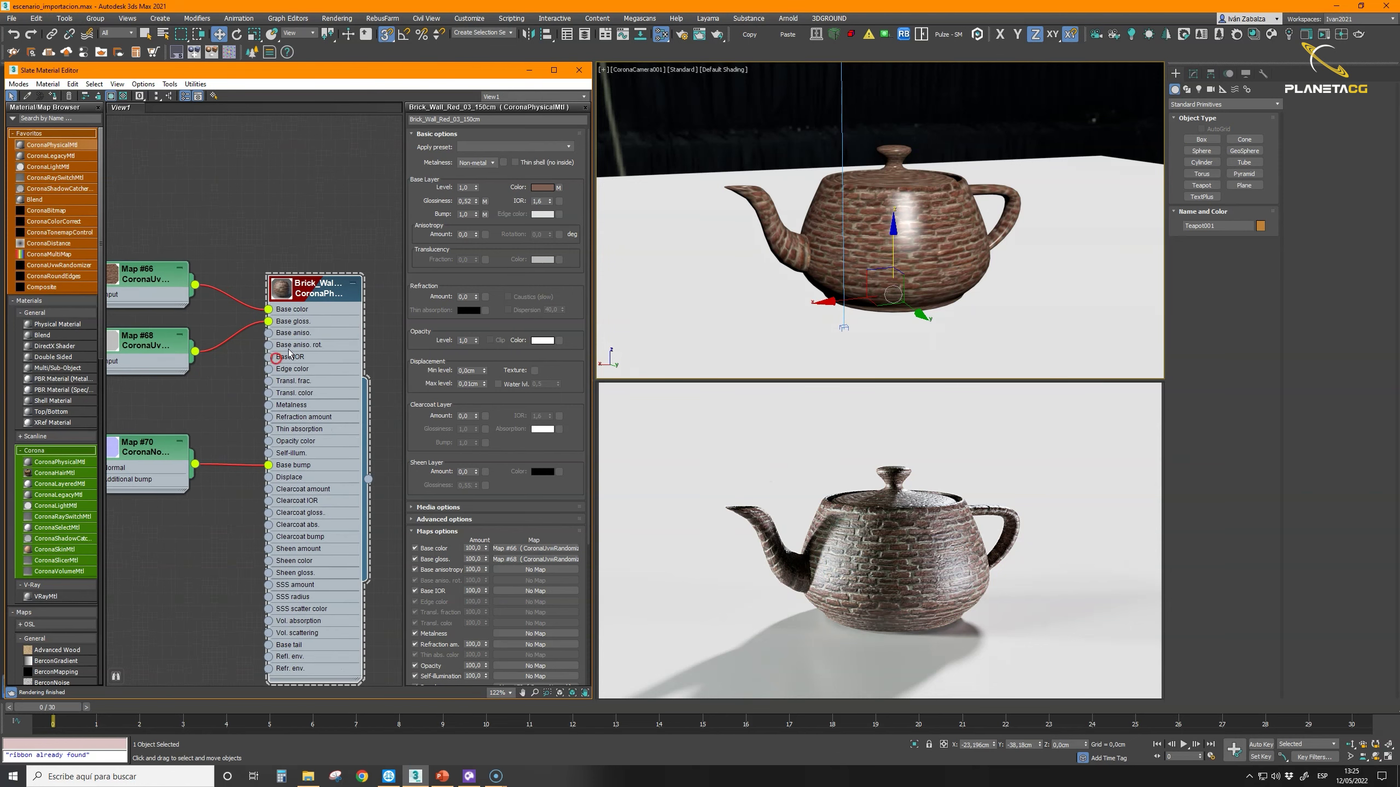
{"action": "left_click", "coordinate": [524, 70]}
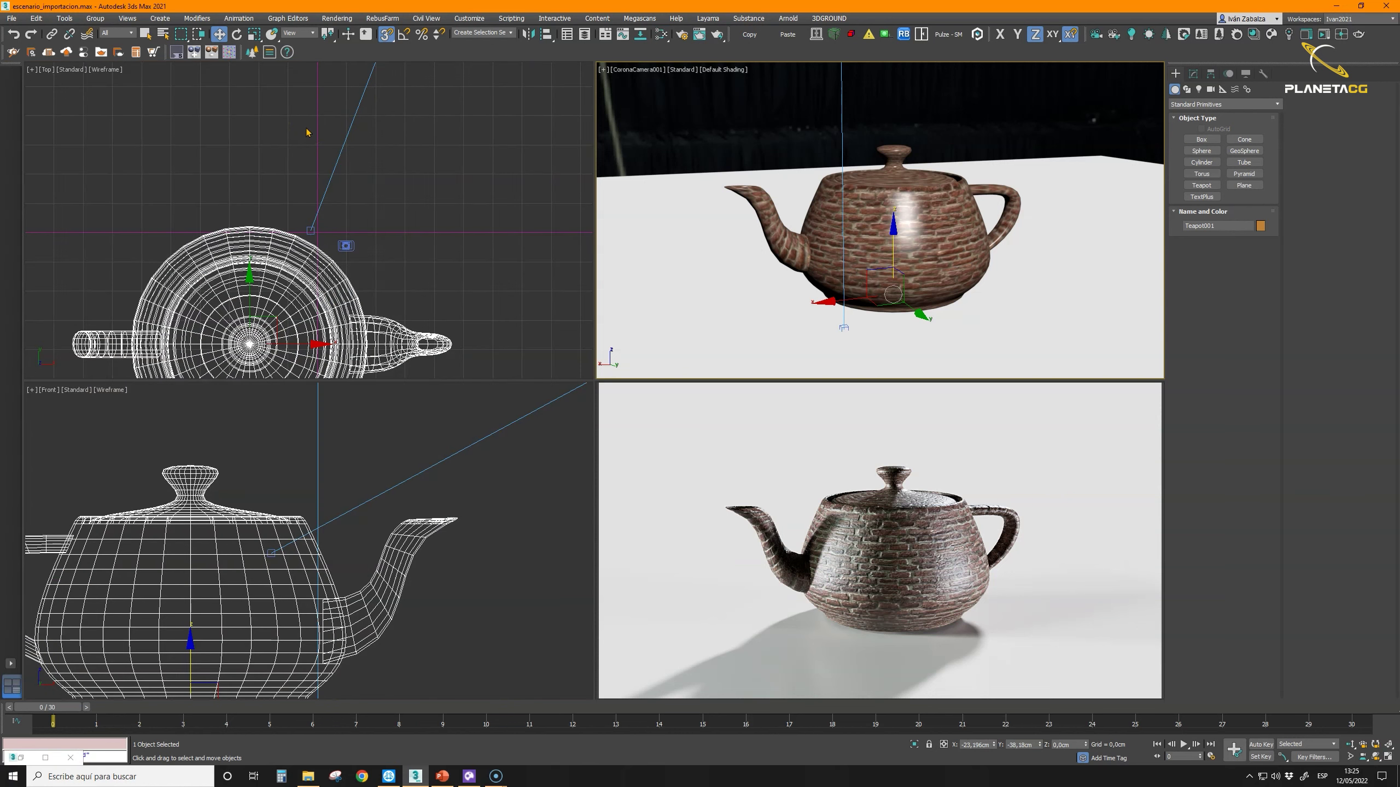
Step: Open the Corona Material Library to view its material categories, and close it again
{"action": "scroll", "coordinate": [307, 132], "scroll_direction": "down", "scroll_amount": 6}
{"action": "middle_click_drag", "start_coordinate": [343, 128], "coordinate": [322, 202]}
{"action": "scroll", "coordinate": [321, 202], "scroll_direction": "up", "scroll_amount": 3}
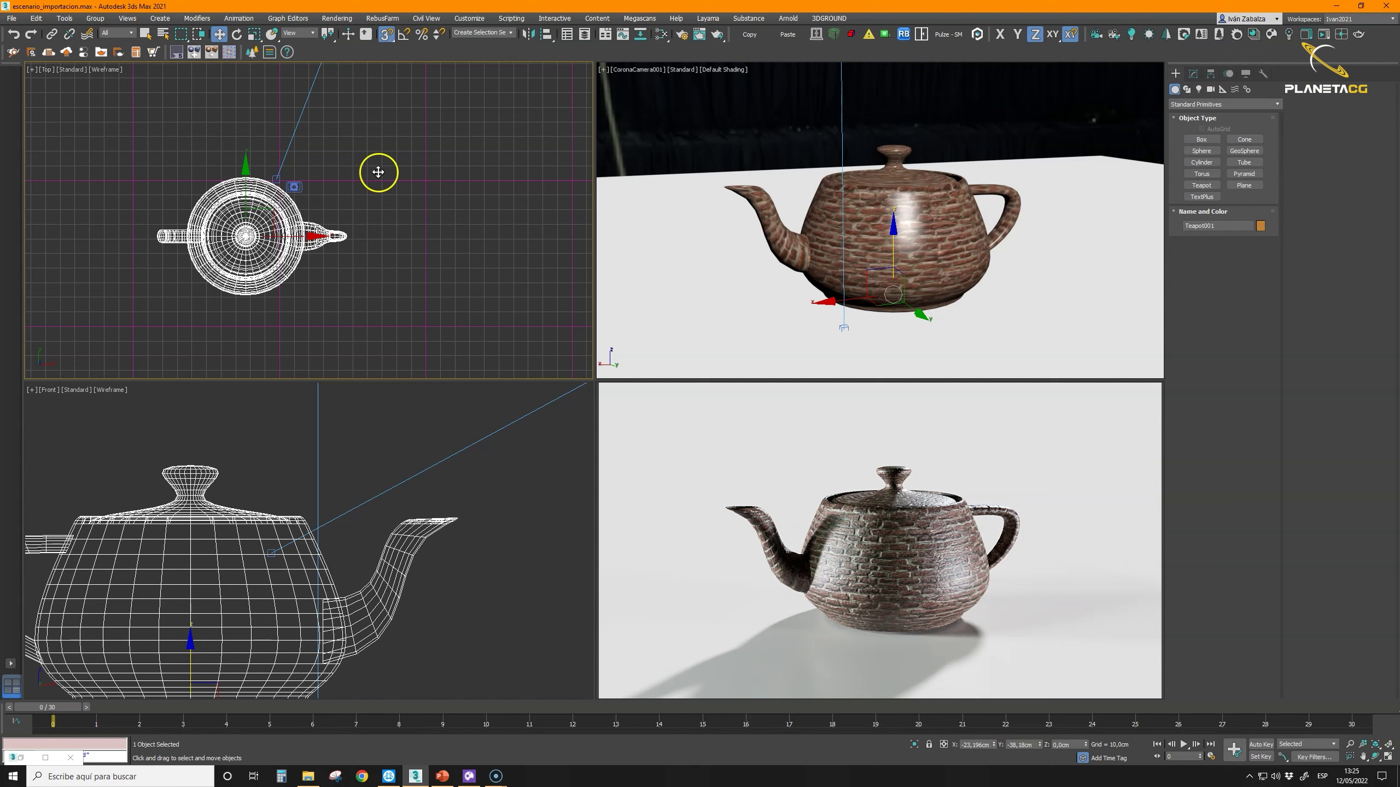
{"action": "left_click", "coordinate": [1254, 39]}
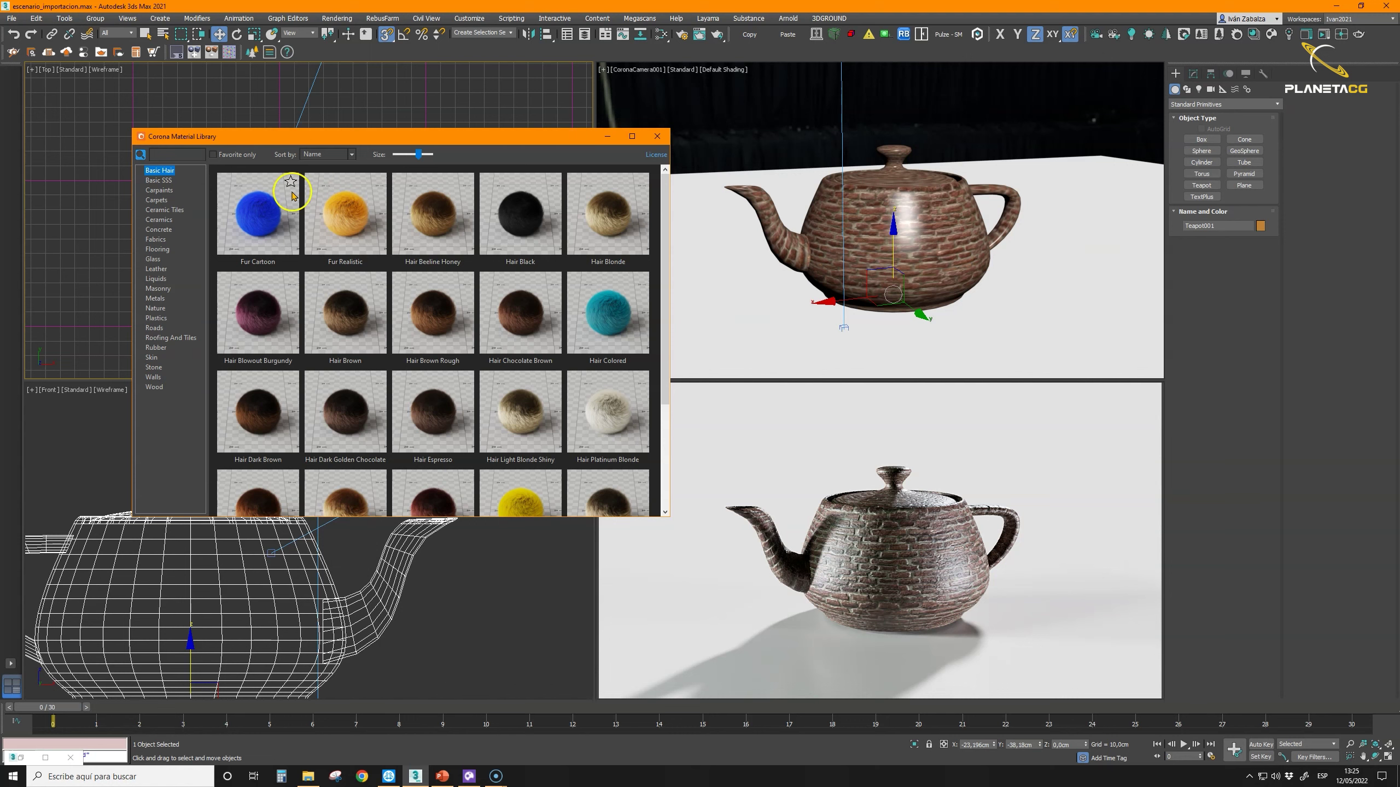
{"action": "left_click", "coordinate": [657, 137]}
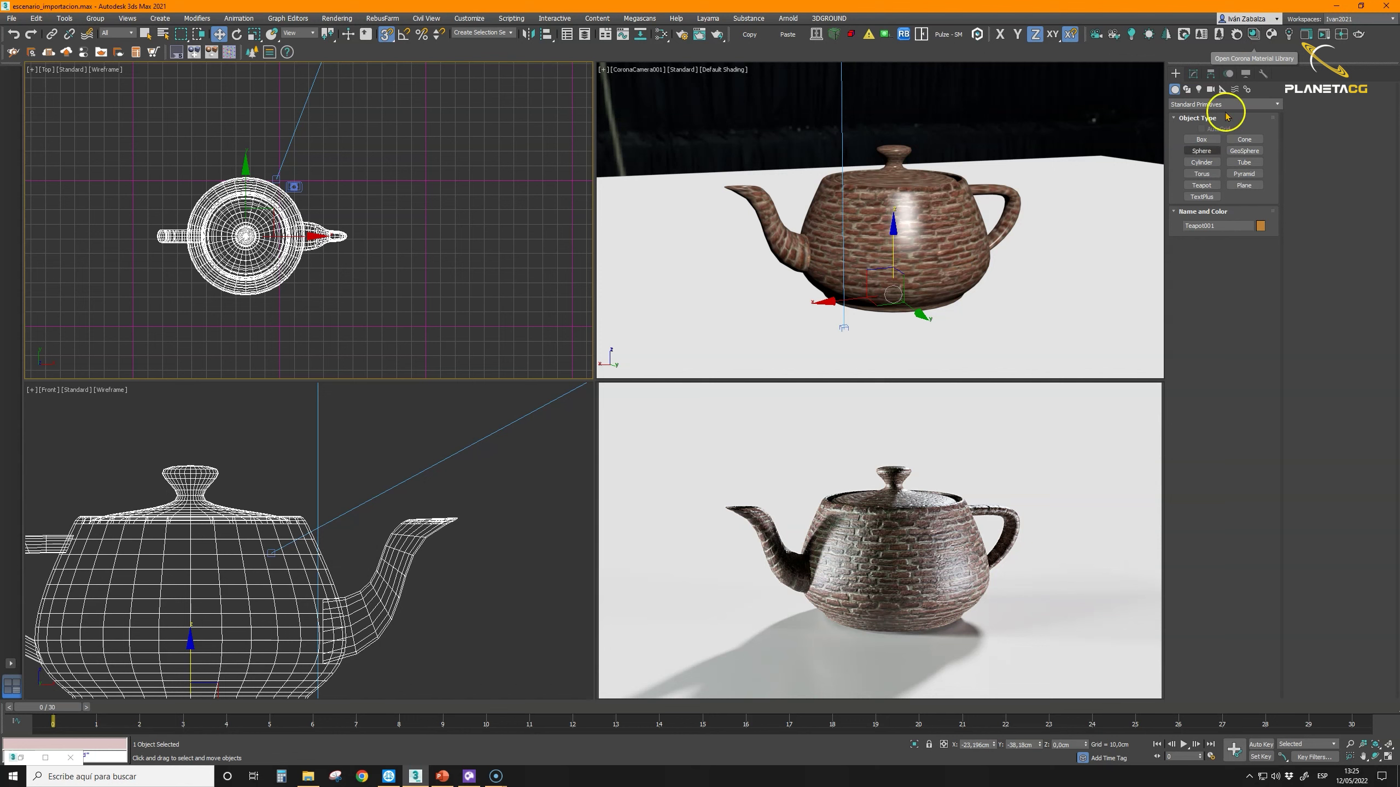
Step: Display the teapot's modifiable parameters and delete the brick material's nodes from the Slate Material Editor view
{"action": "left_click", "coordinate": [1193, 73]}
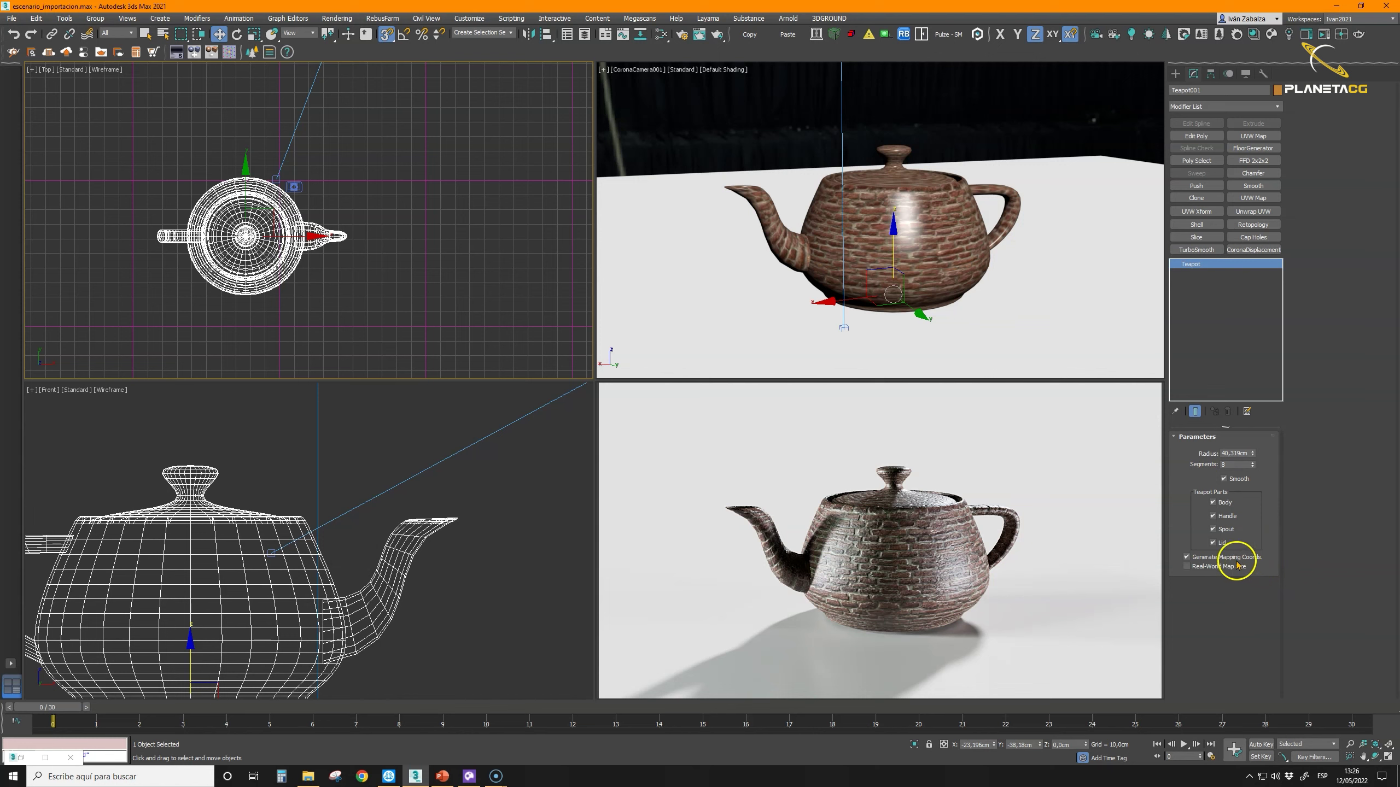
{"action": "left_click", "coordinate": [661, 35]}
{"action": "scroll", "coordinate": [337, 248], "scroll_direction": "down", "scroll_amount": 10}
{"action": "left_click_drag", "start_coordinate": [215, 221], "coordinate": [306, 312]}
{"action": "key", "text": "Delete"}
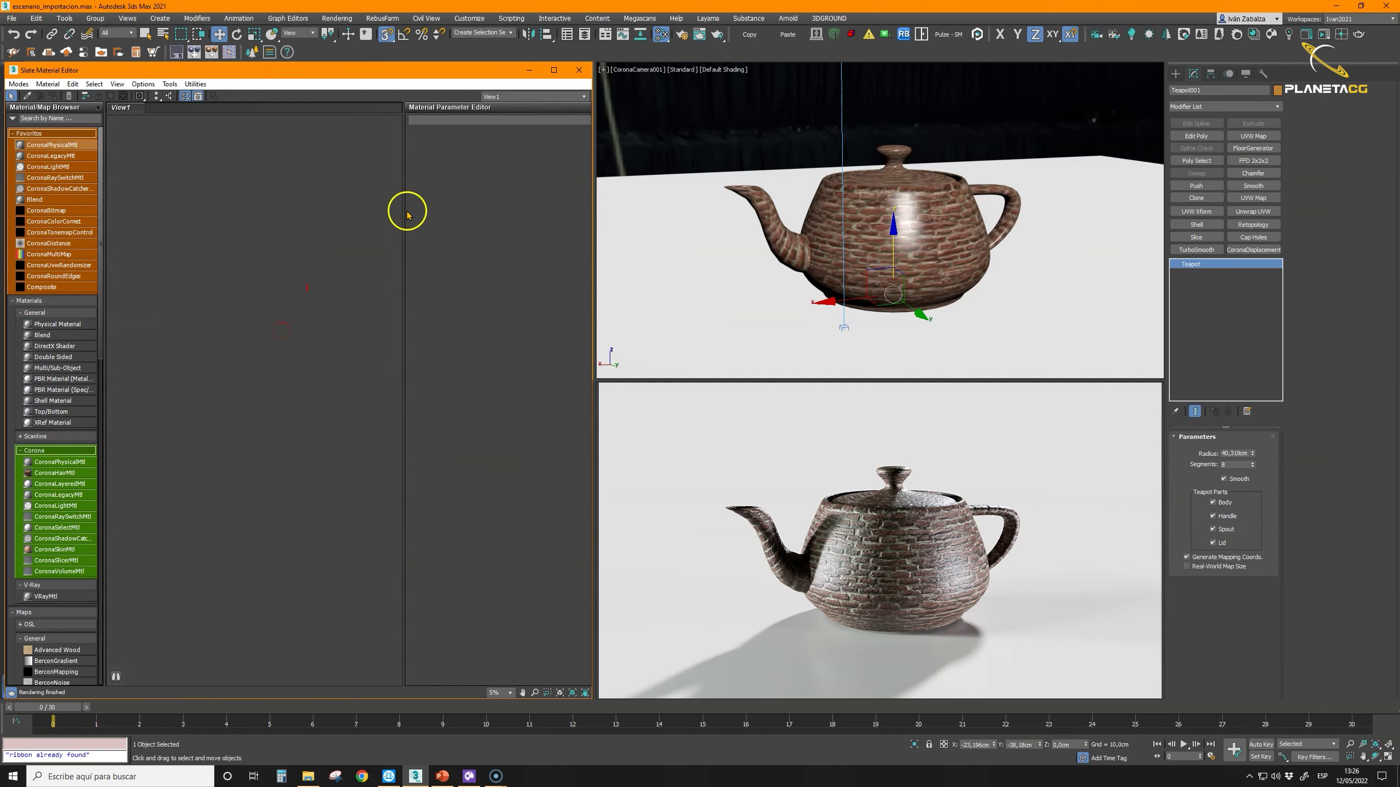
{"action": "left_click", "coordinate": [529, 70]}
Step: List the downloaded materials in the Cosmos browser and disable Generate Mapping Coords on the teapot
{"action": "left_click", "coordinate": [1268, 36]}
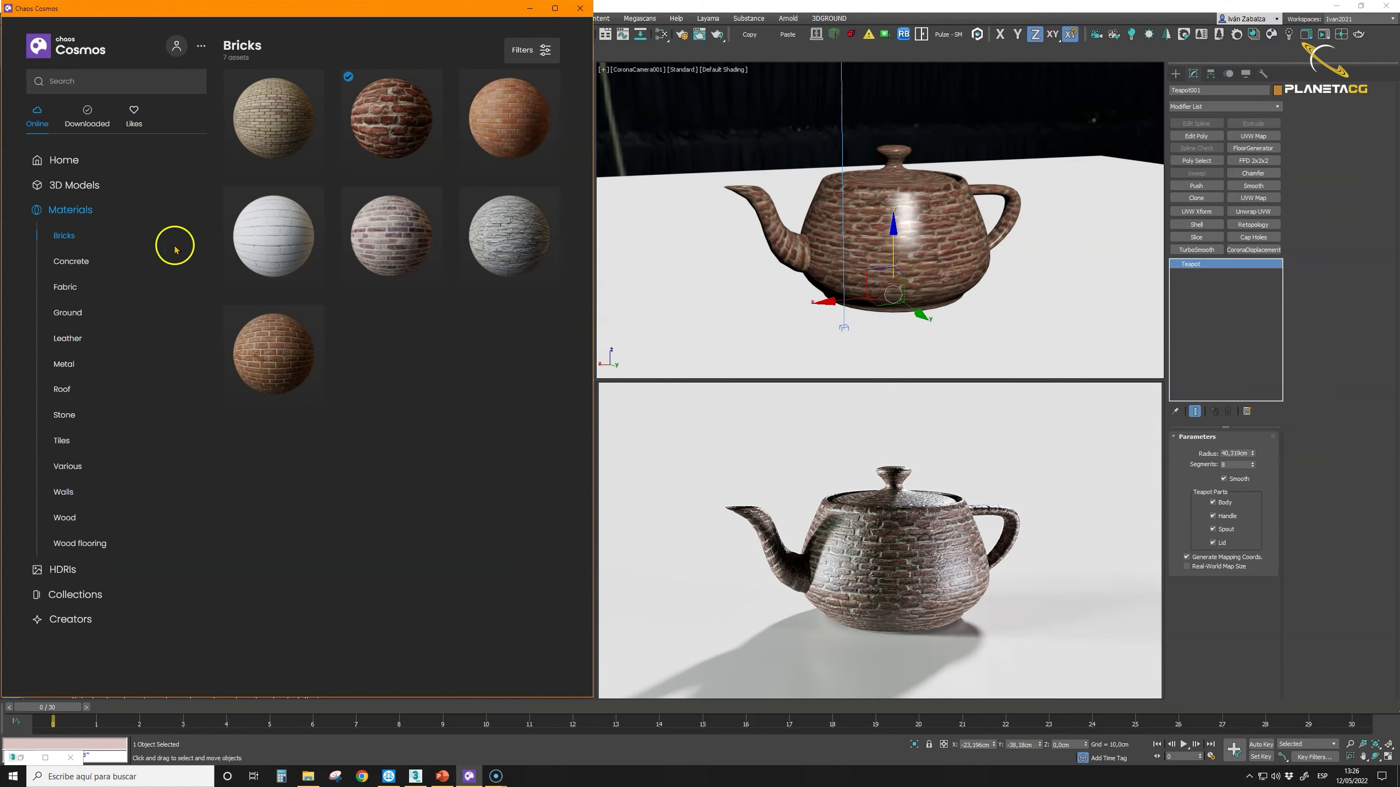
{"action": "left_click", "coordinate": [99, 119]}
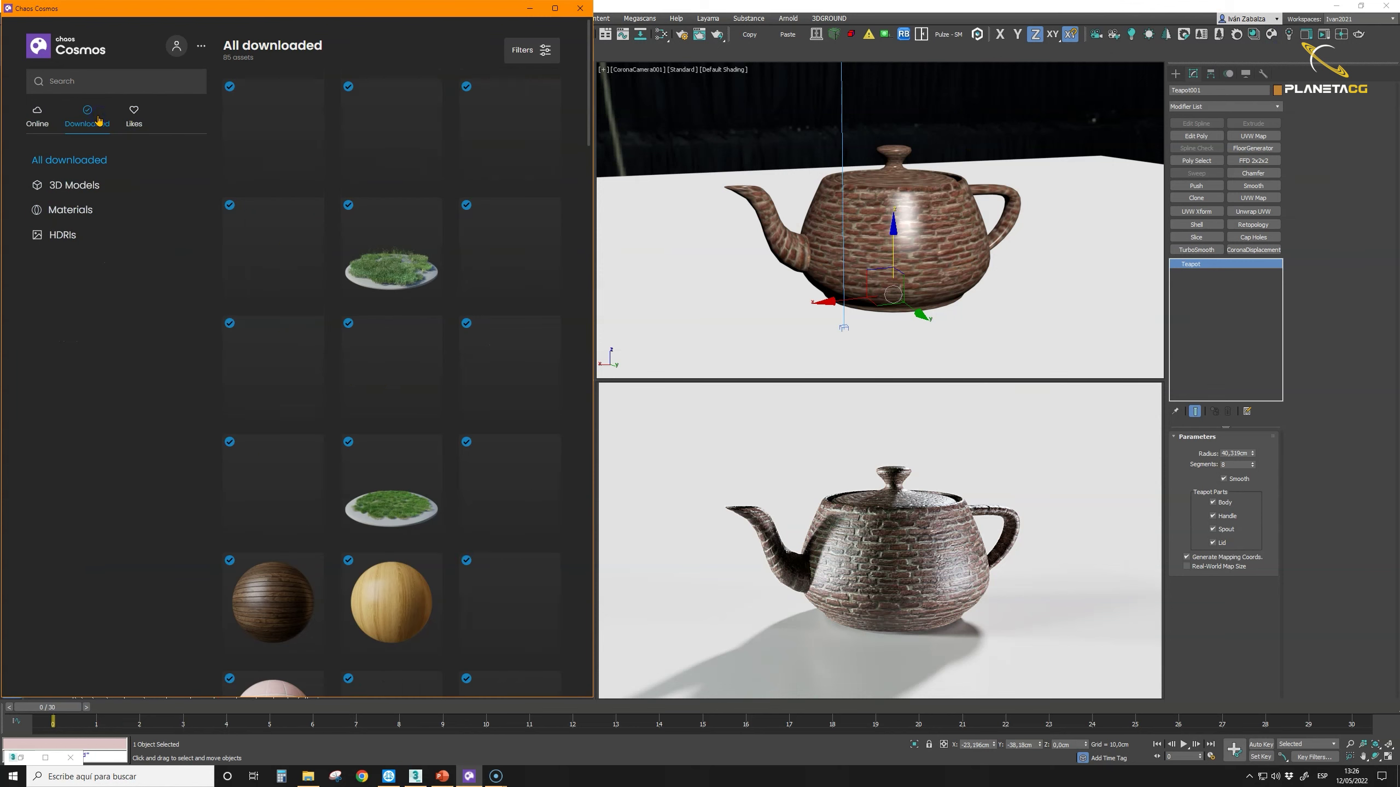
{"action": "left_click", "coordinate": [76, 210]}
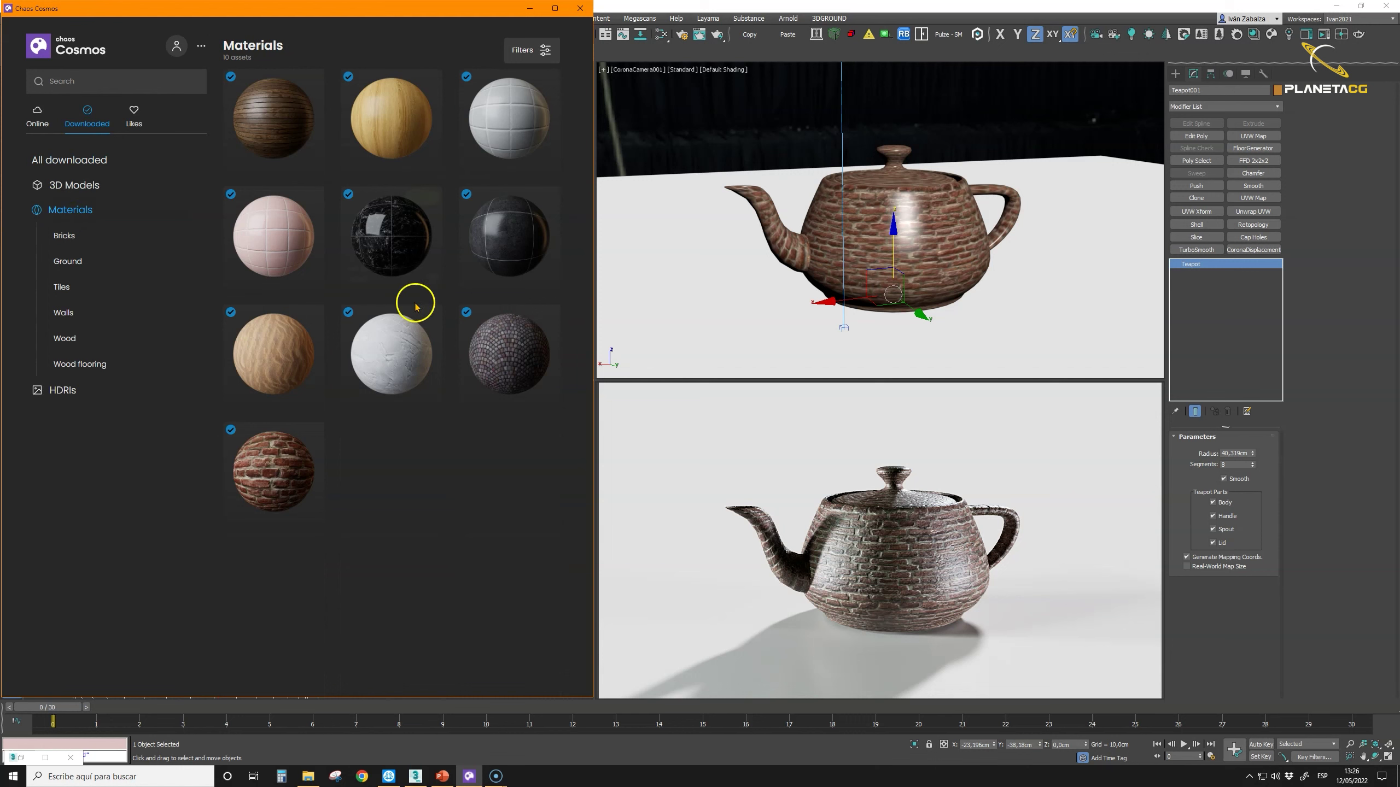
{"action": "mouse_move", "coordinate": [269, 114]}
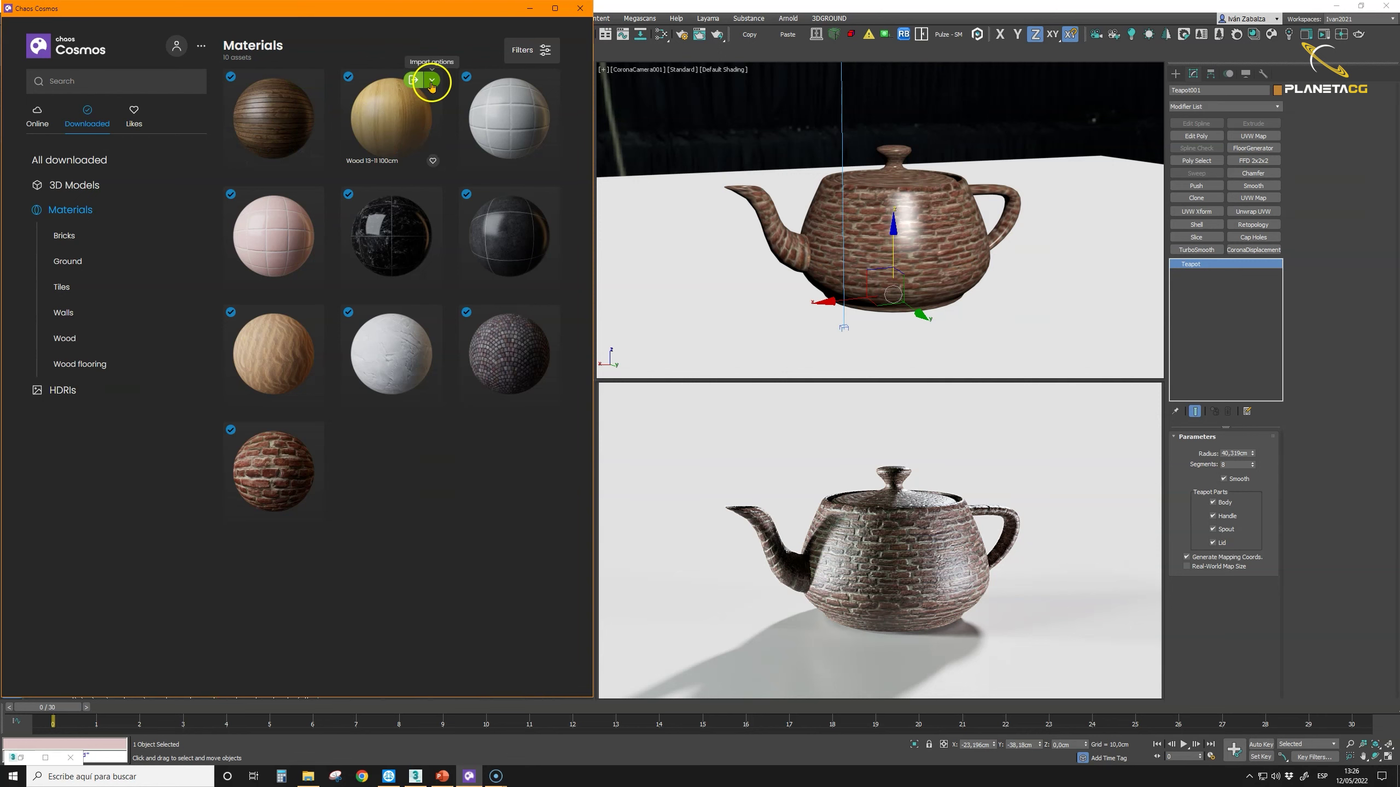
{"action": "left_click", "coordinate": [1190, 558]}
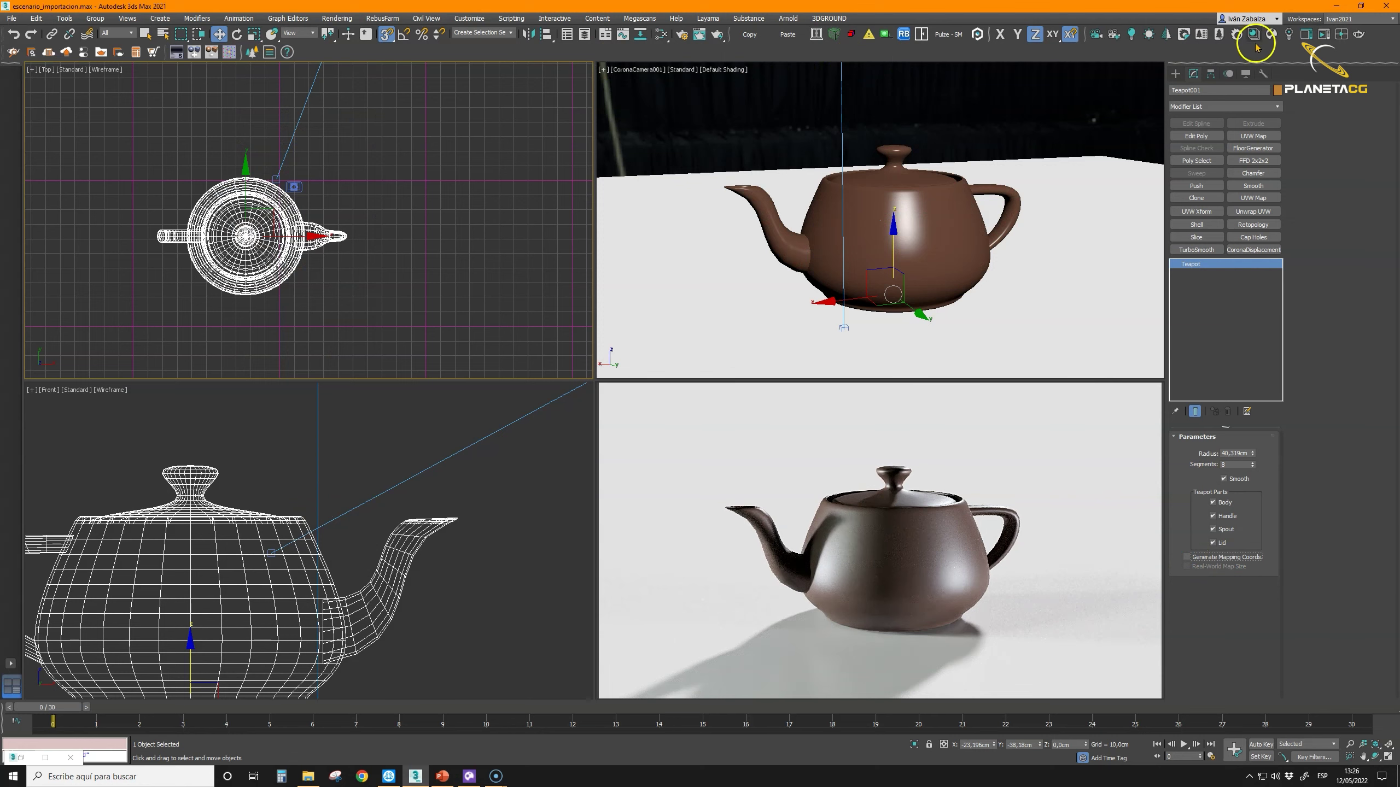
Step: Import Wood 13-11 100cm from Cosmos onto the teapot without triplanar mapping, and again with triplanar mapping enabled
{"action": "left_click", "coordinate": [1254, 38]}
{"action": "mouse_move", "coordinate": [383, 109]}
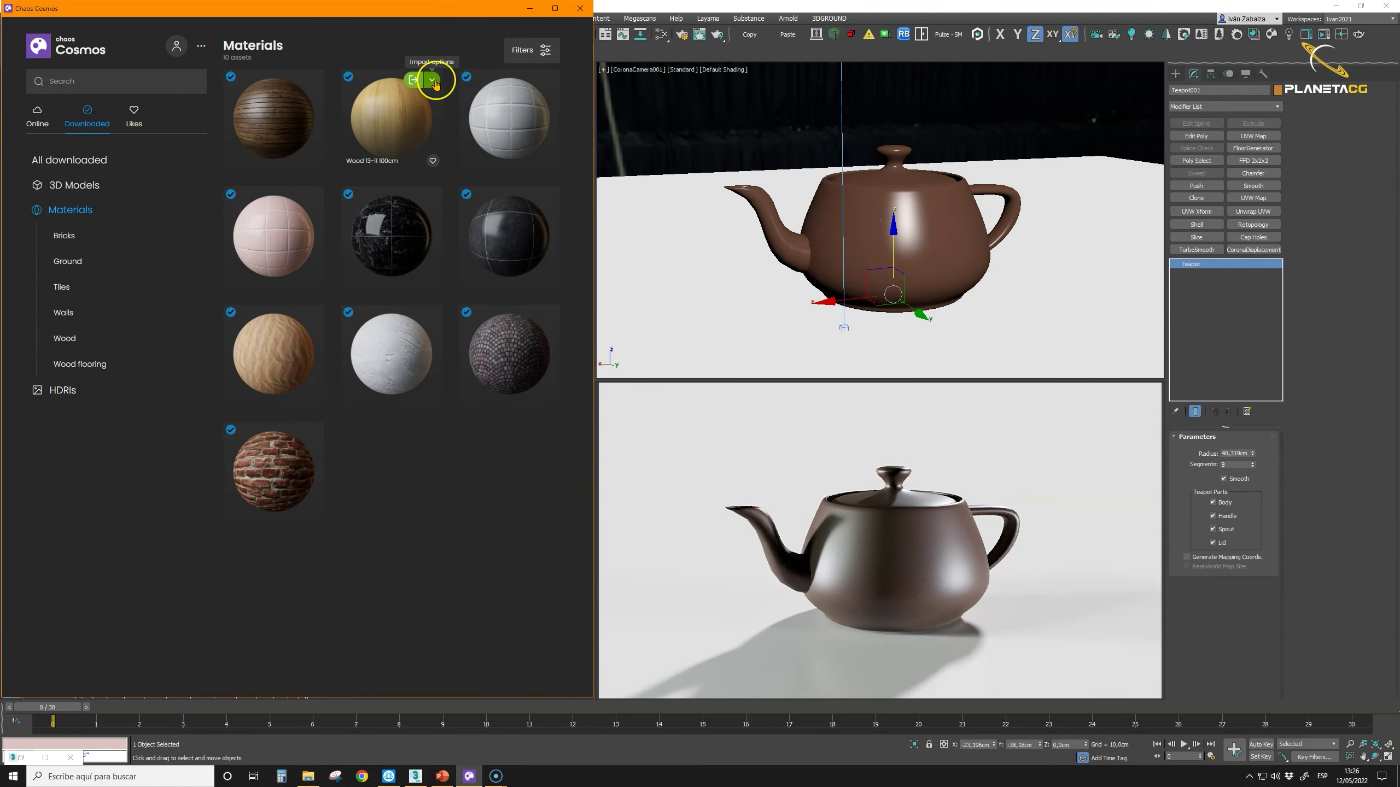
{"action": "left_click_drag", "start_coordinate": [434, 84], "coordinate": [865, 626]}
{"action": "left_click", "coordinate": [432, 80]}
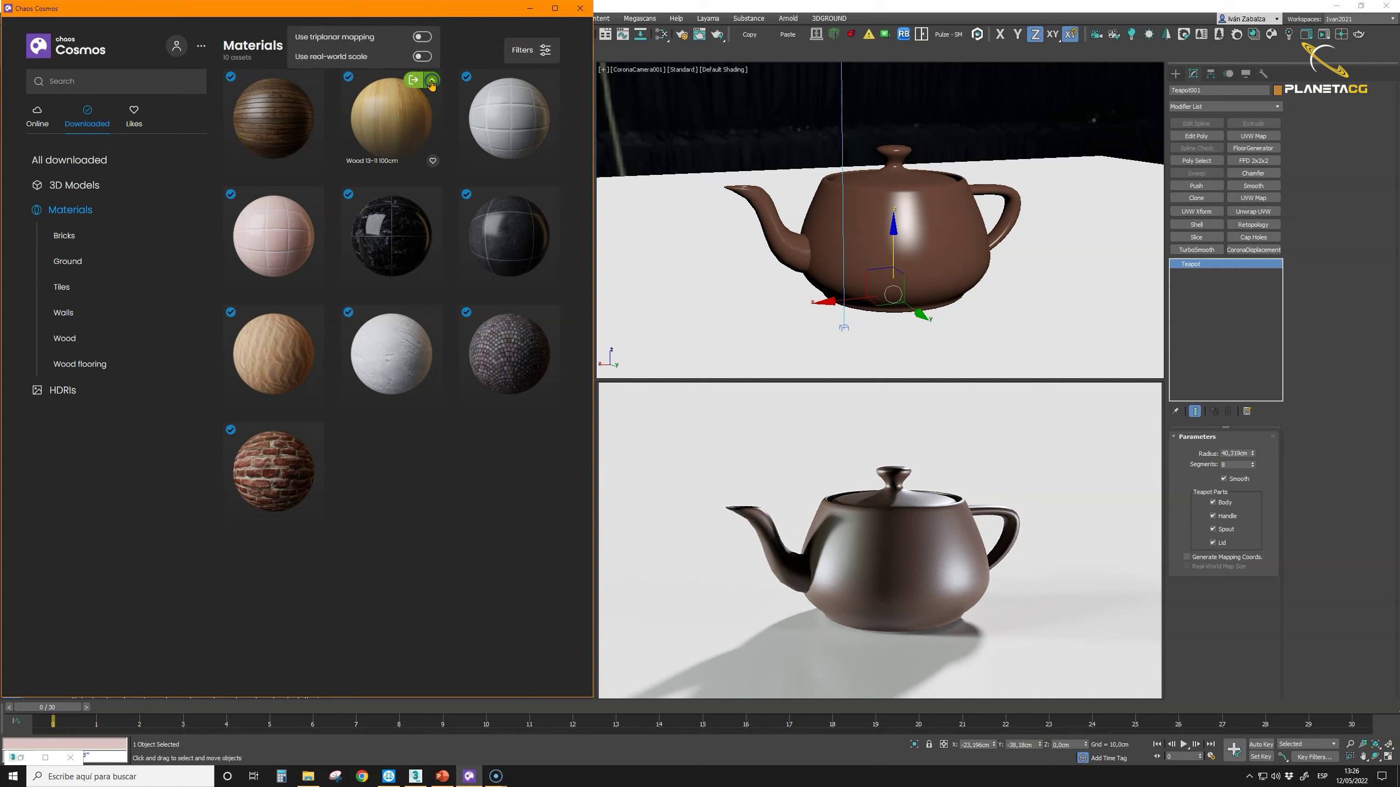
{"action": "left_click", "coordinate": [420, 38]}
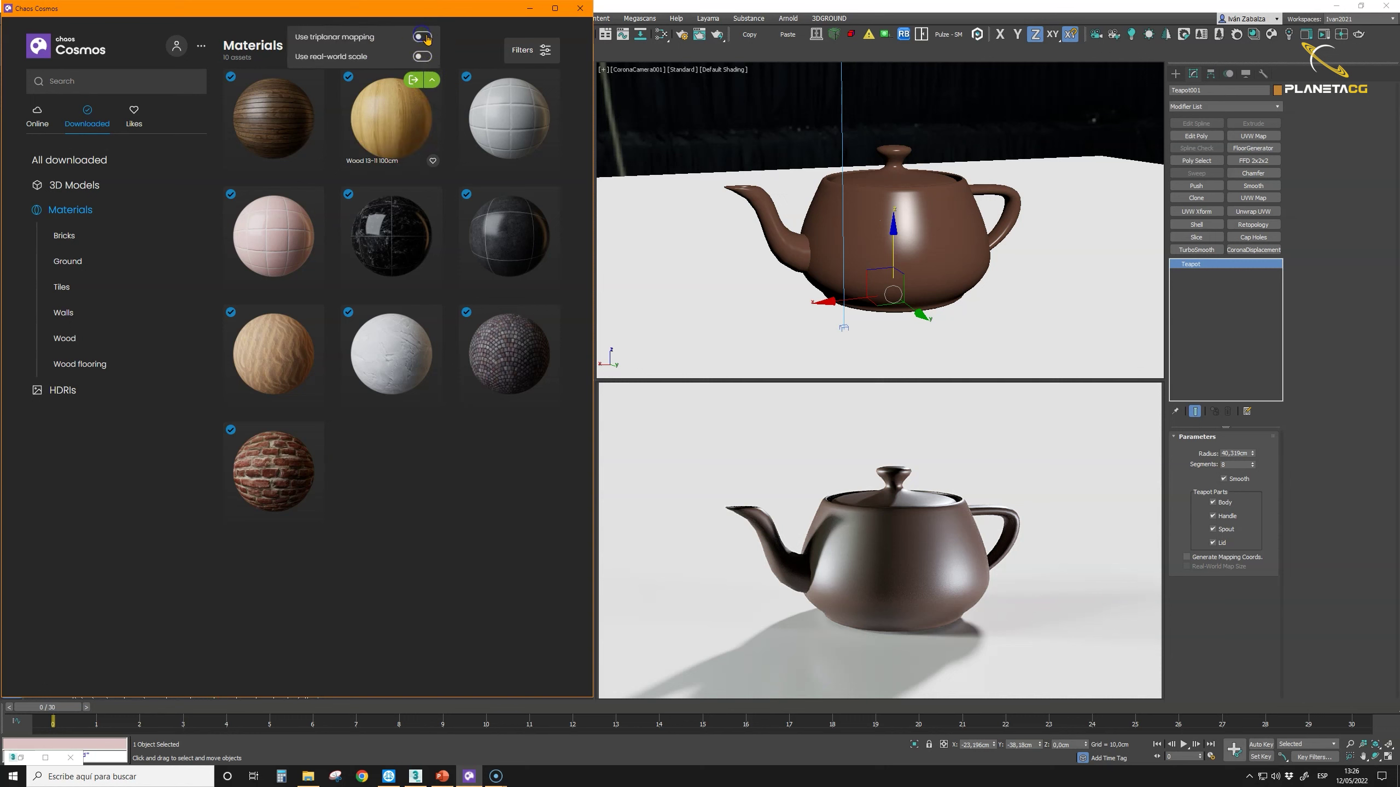
{"action": "left_click", "coordinate": [412, 82]}
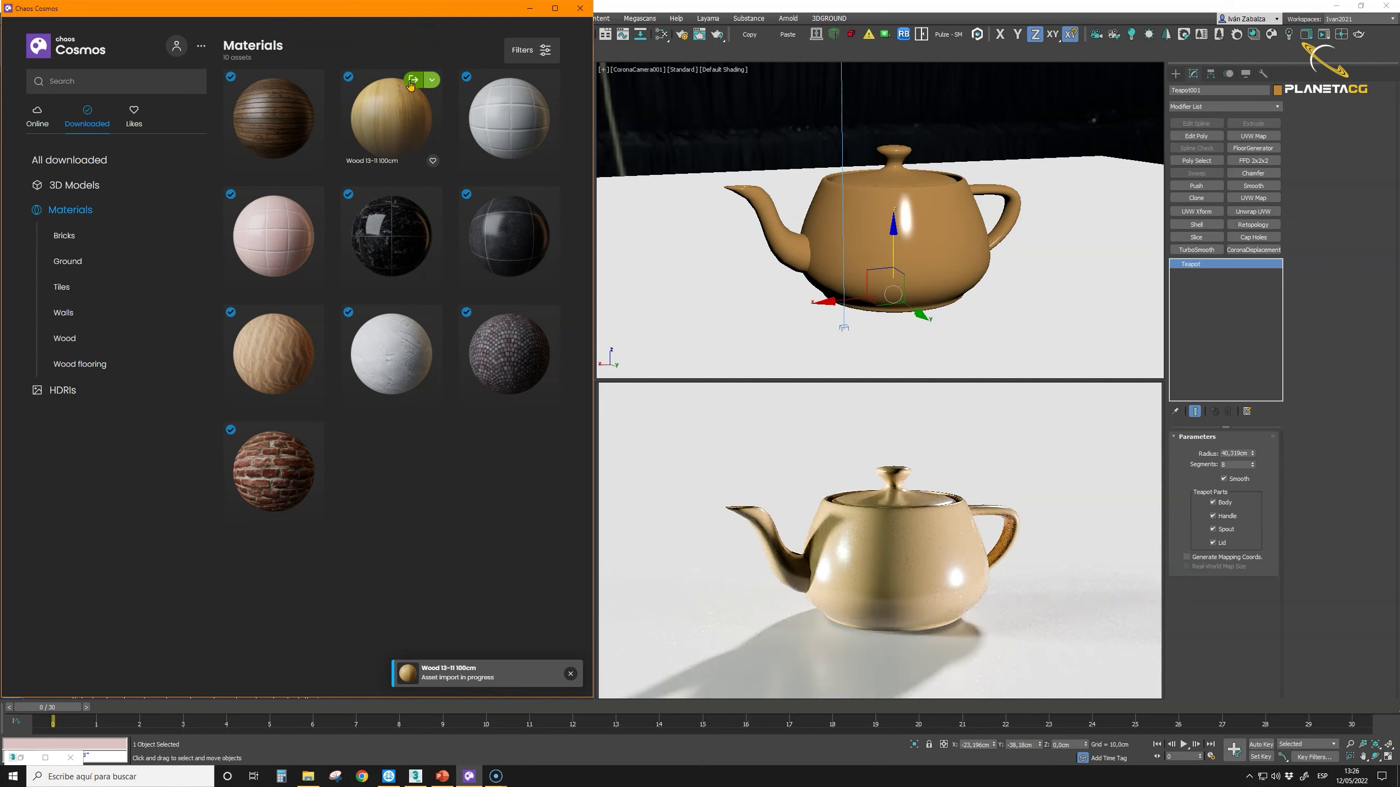
{"action": "left_click", "coordinate": [852, 171]}
{"action": "left_click", "coordinate": [815, 410]}
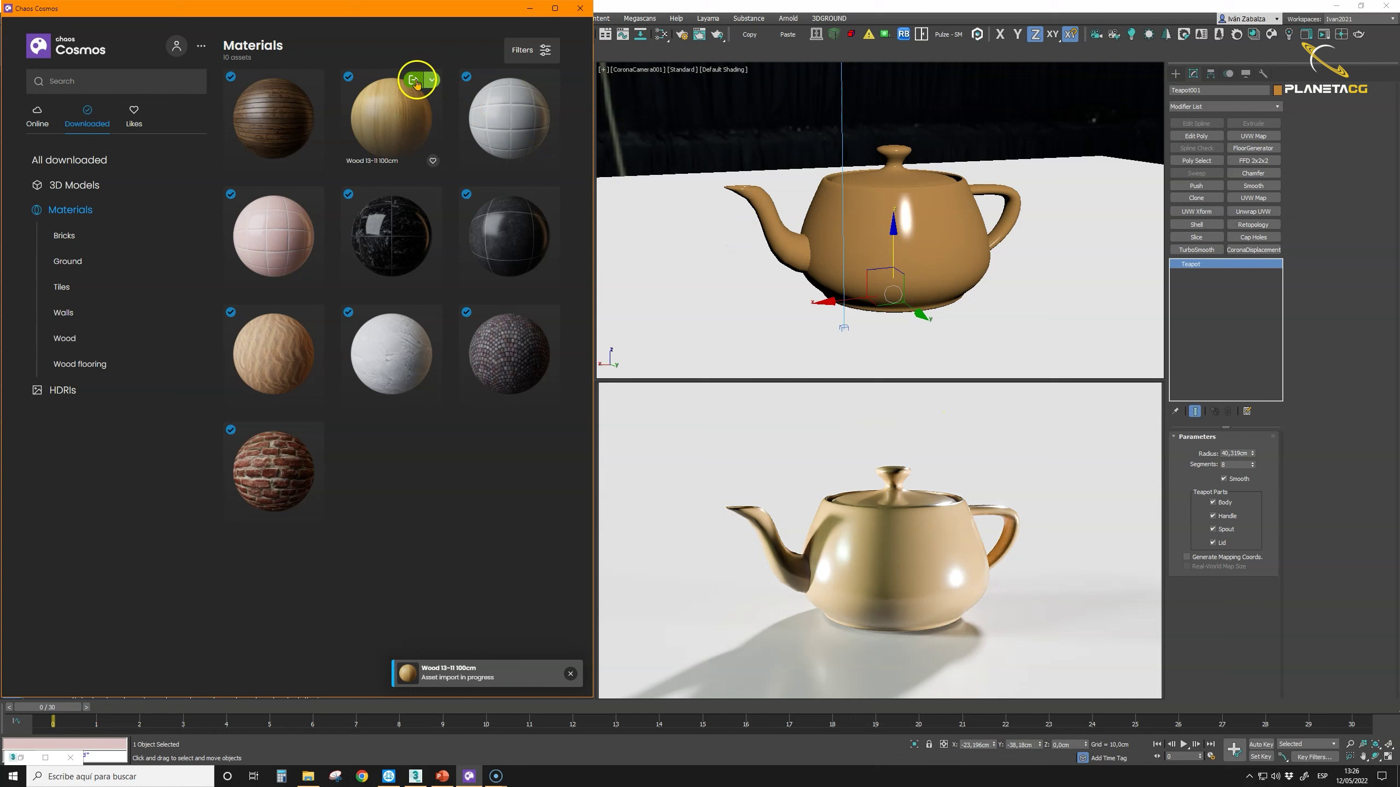
{"action": "left_click", "coordinate": [432, 79]}
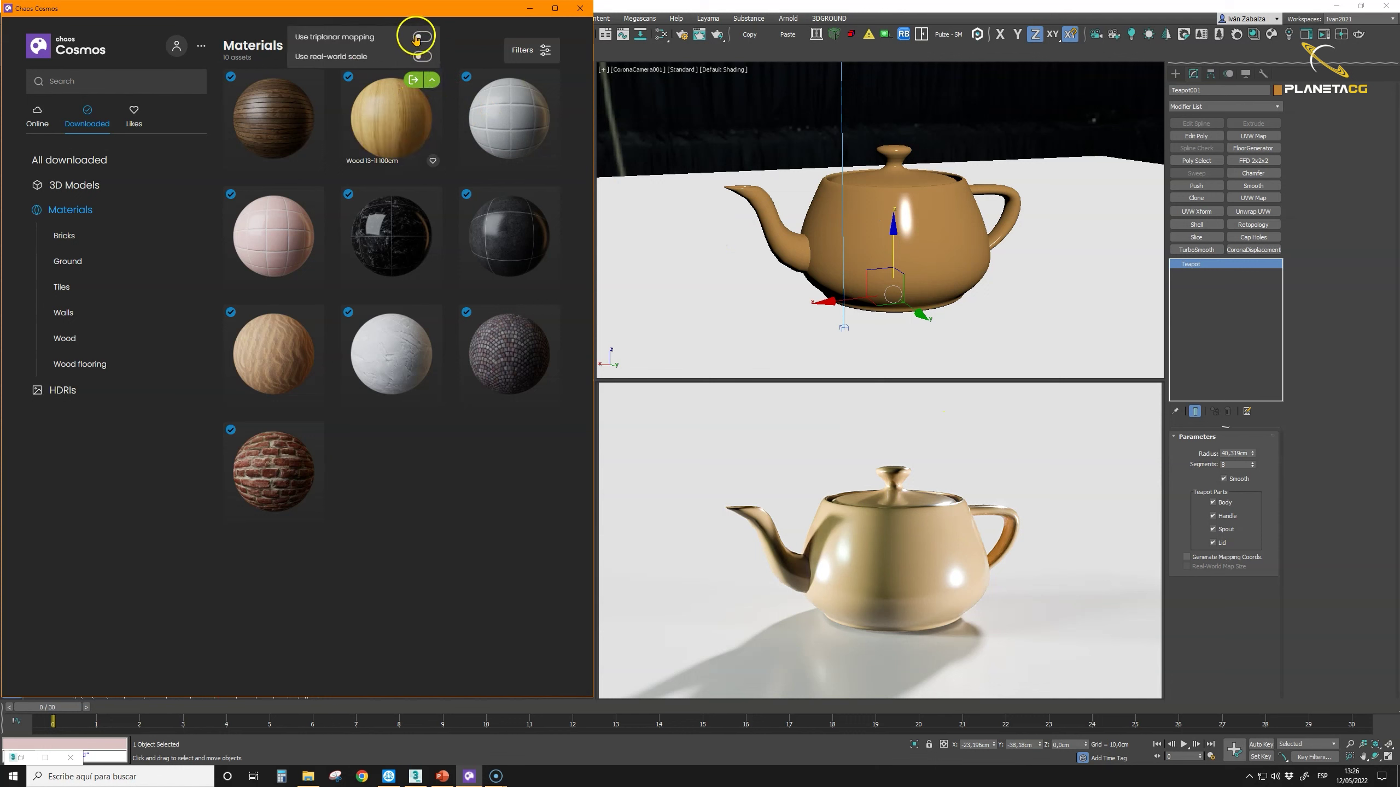
{"action": "left_click", "coordinate": [413, 80]}
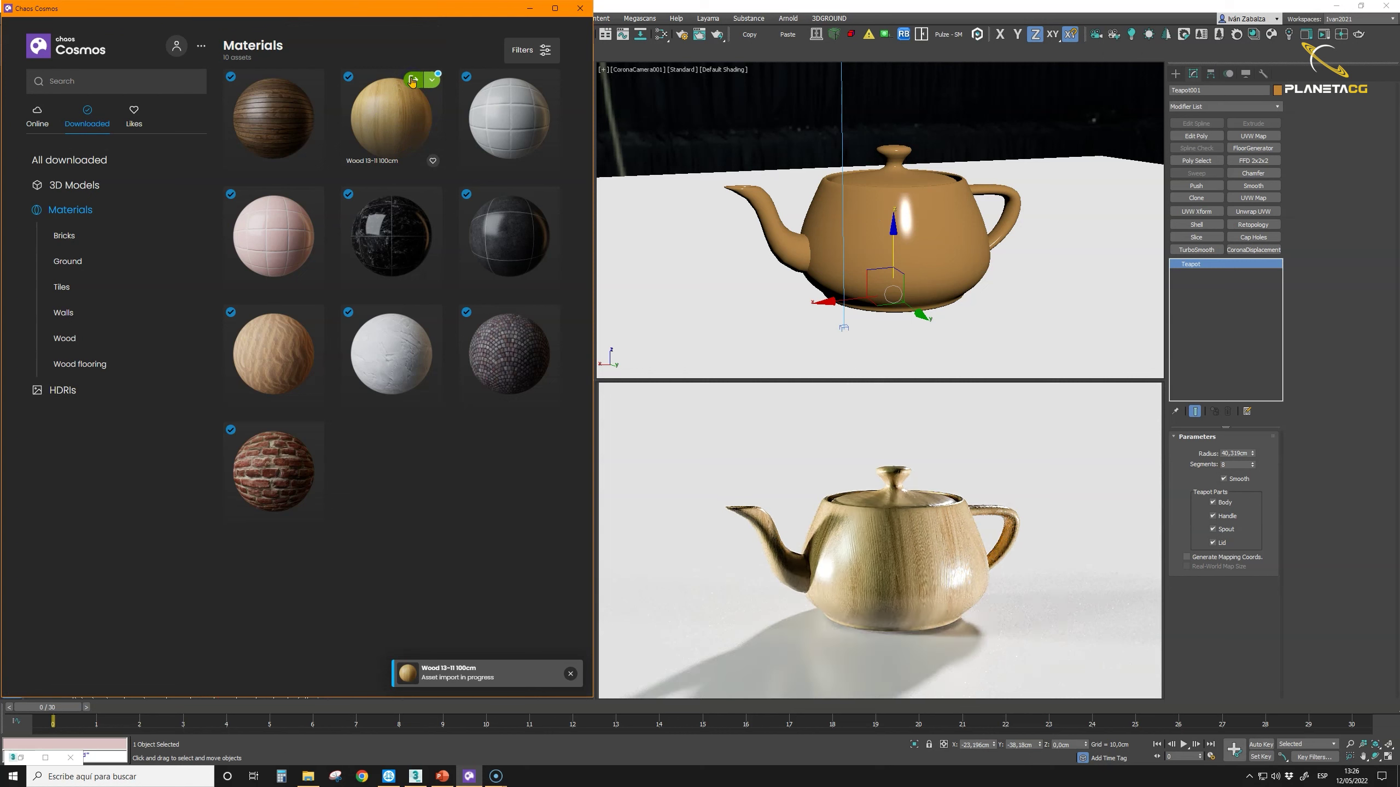
Step: Import Sand Yellow 03 200cm and Pavement Rock Tiles 19-79 250cm onto the teapot with triplanar mapping, and put the Cosmos browser away
{"action": "mouse_move", "coordinate": [435, 232]}
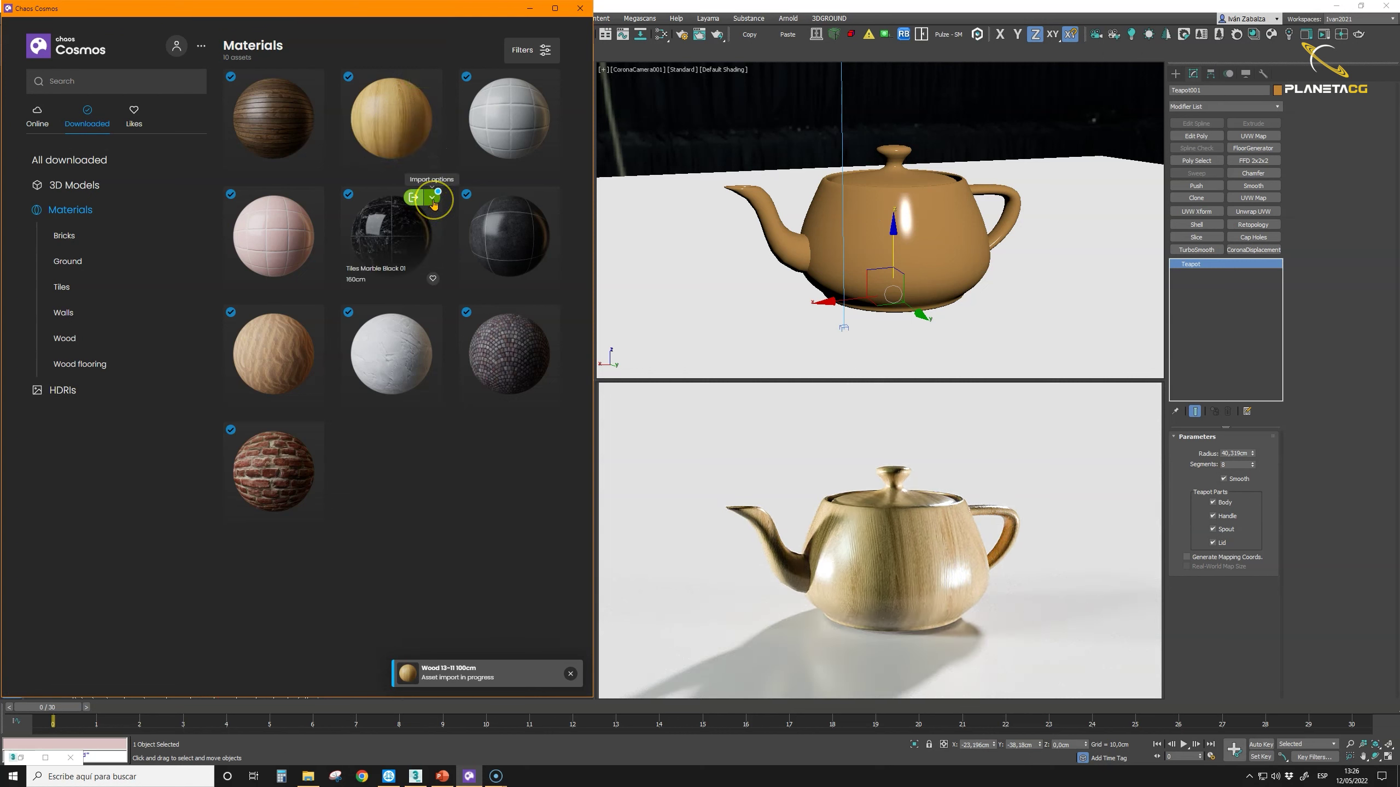
{"action": "mouse_move", "coordinate": [435, 314]}
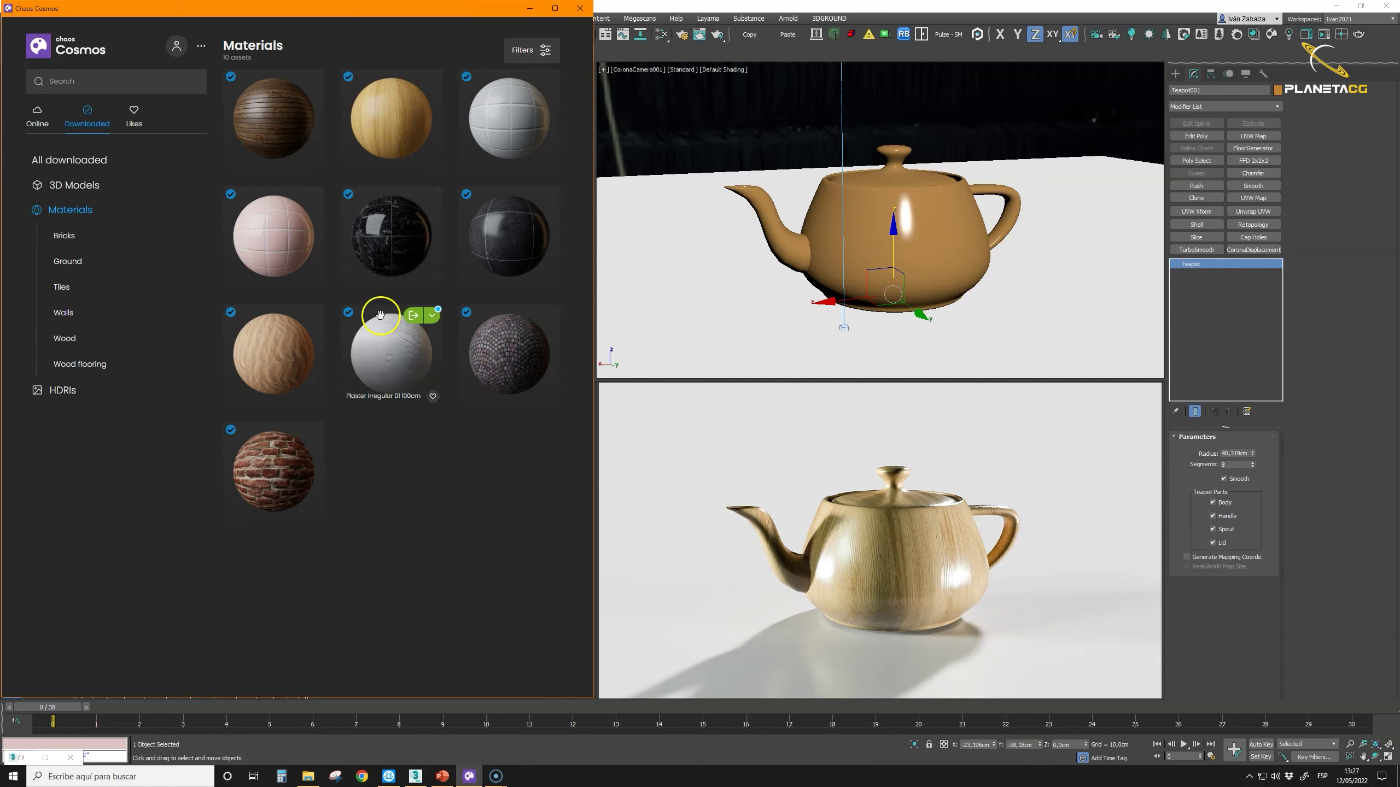
{"action": "left_click", "coordinate": [318, 317]}
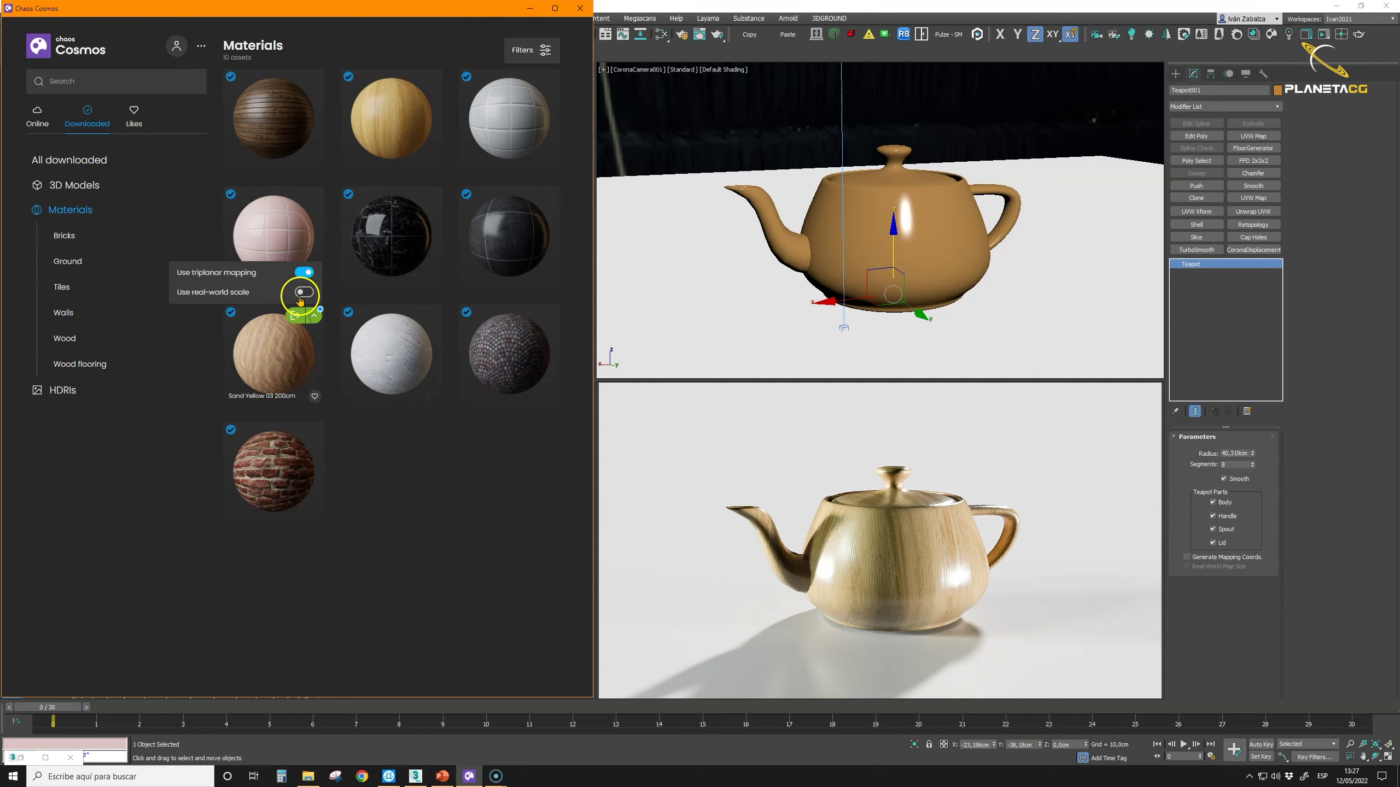
{"action": "left_click", "coordinate": [294, 316]}
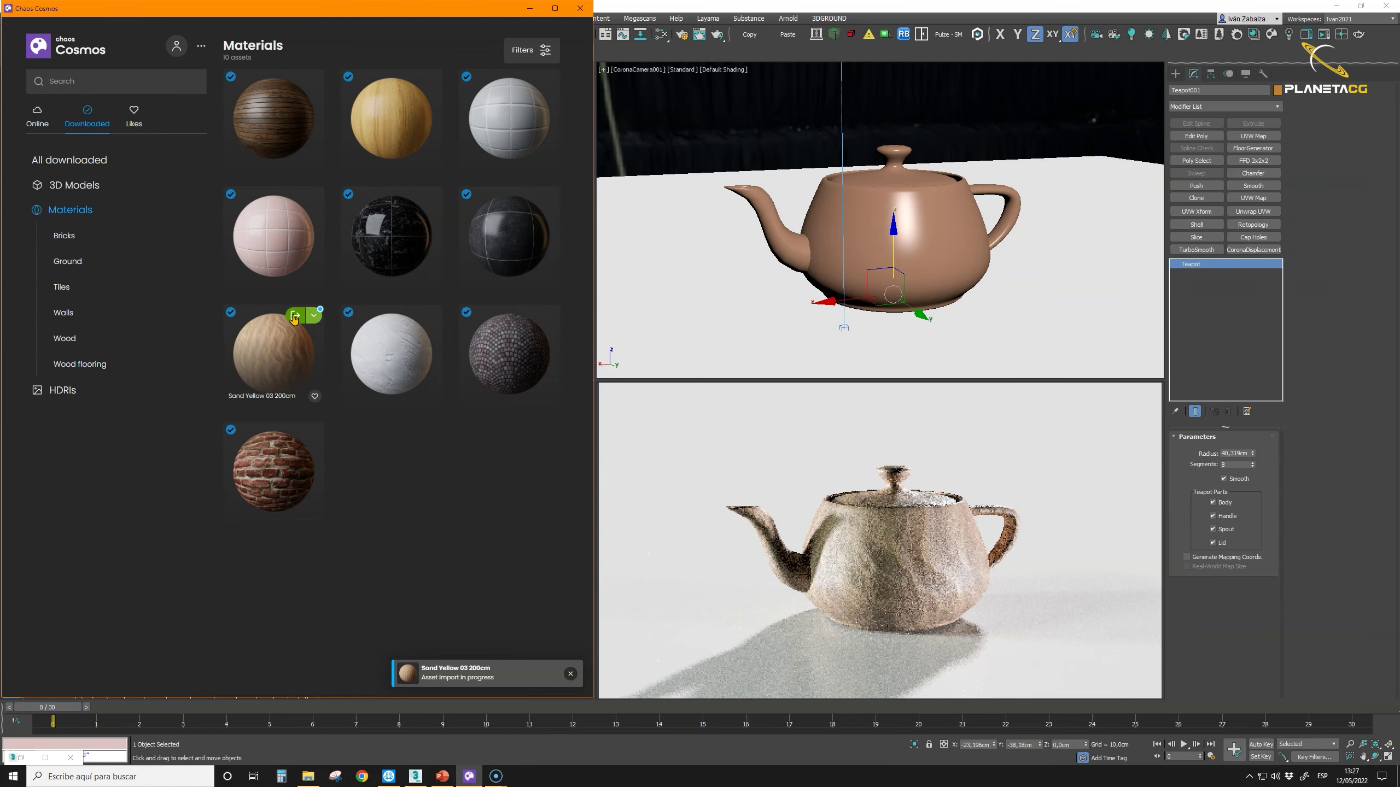
{"action": "left_click", "coordinate": [531, 316]}
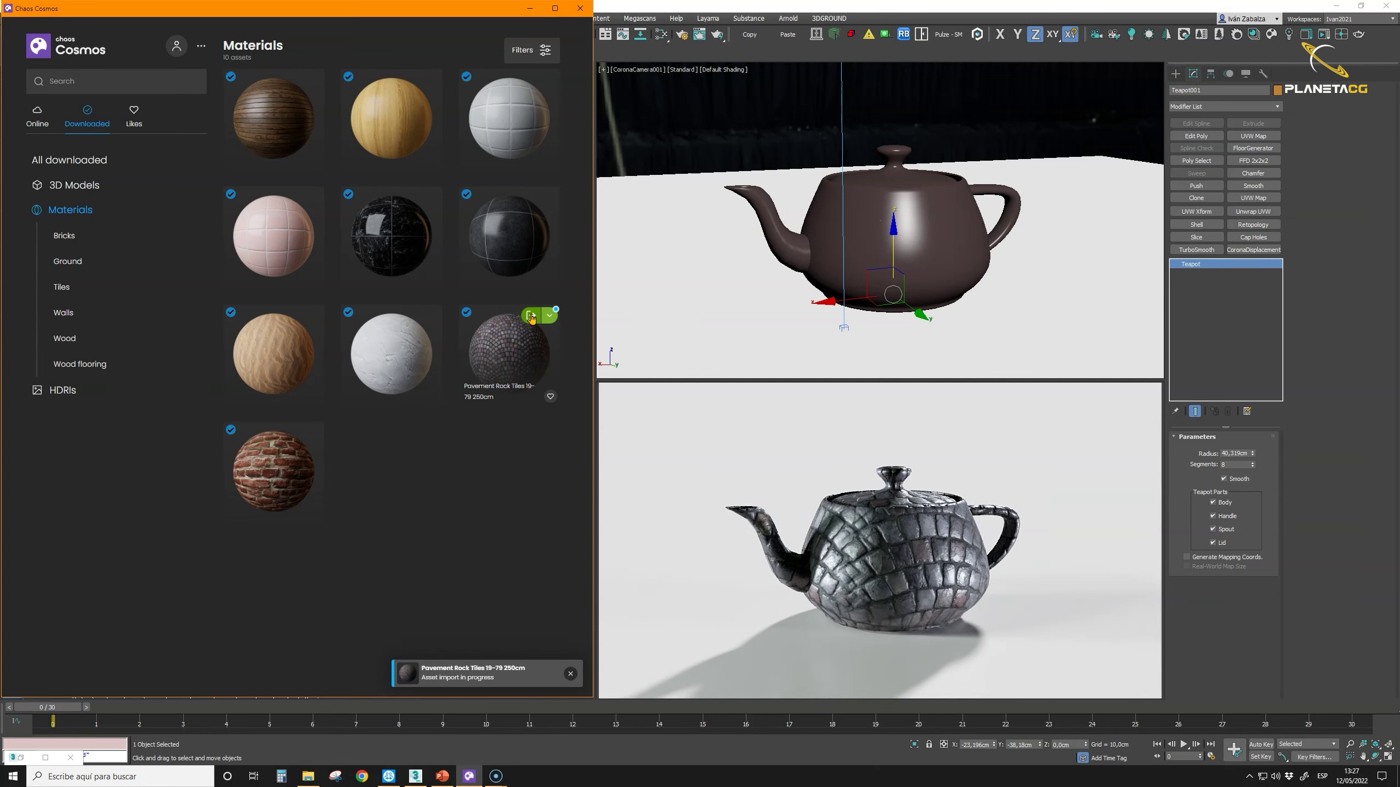
{"action": "left_click", "coordinate": [530, 8]}
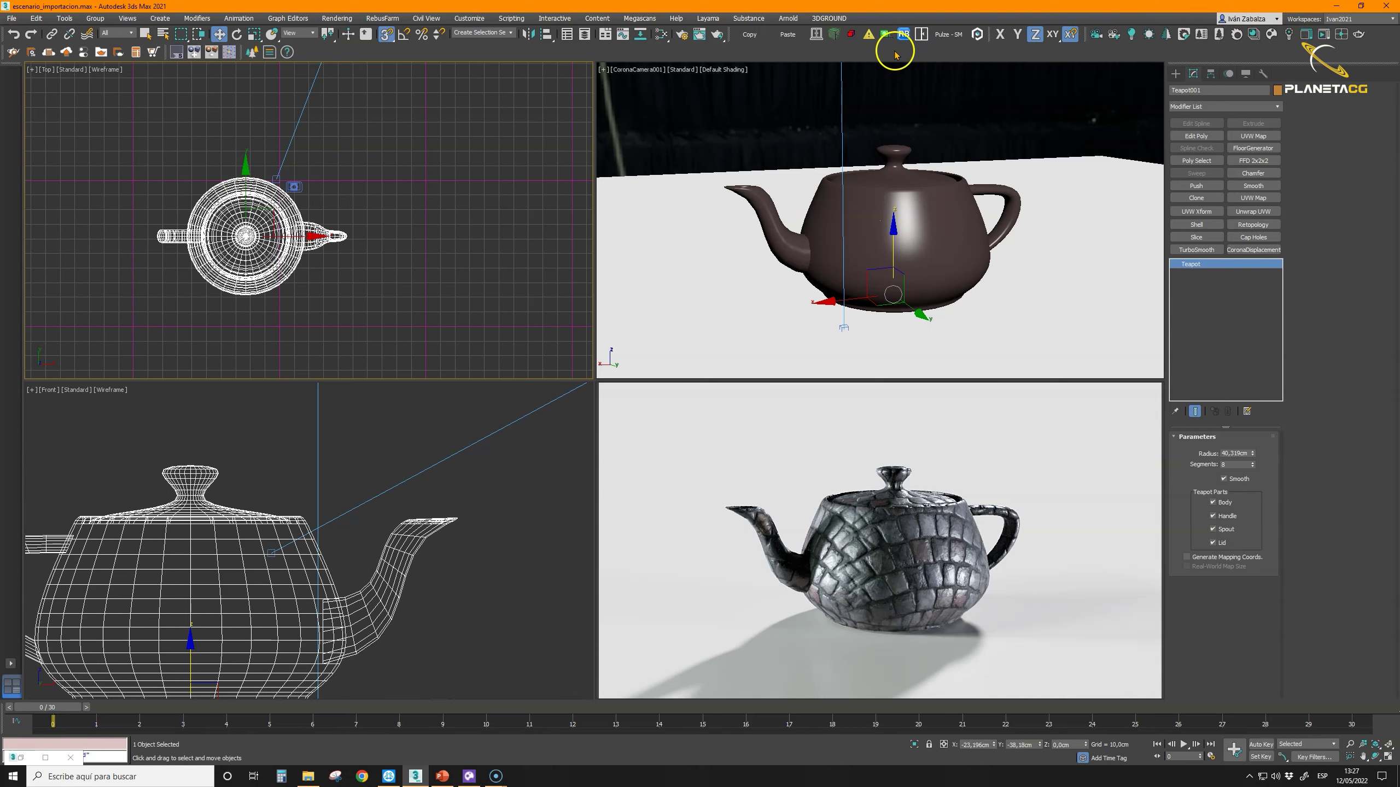
Step: Pick the teapot's Pavement Rock Tiles material into the Slate Material Editor to show its triplanar map nodes
{"action": "left_click", "coordinate": [660, 34]}
{"action": "left_click", "coordinate": [26, 96]}
{"action": "left_click", "coordinate": [918, 220]}
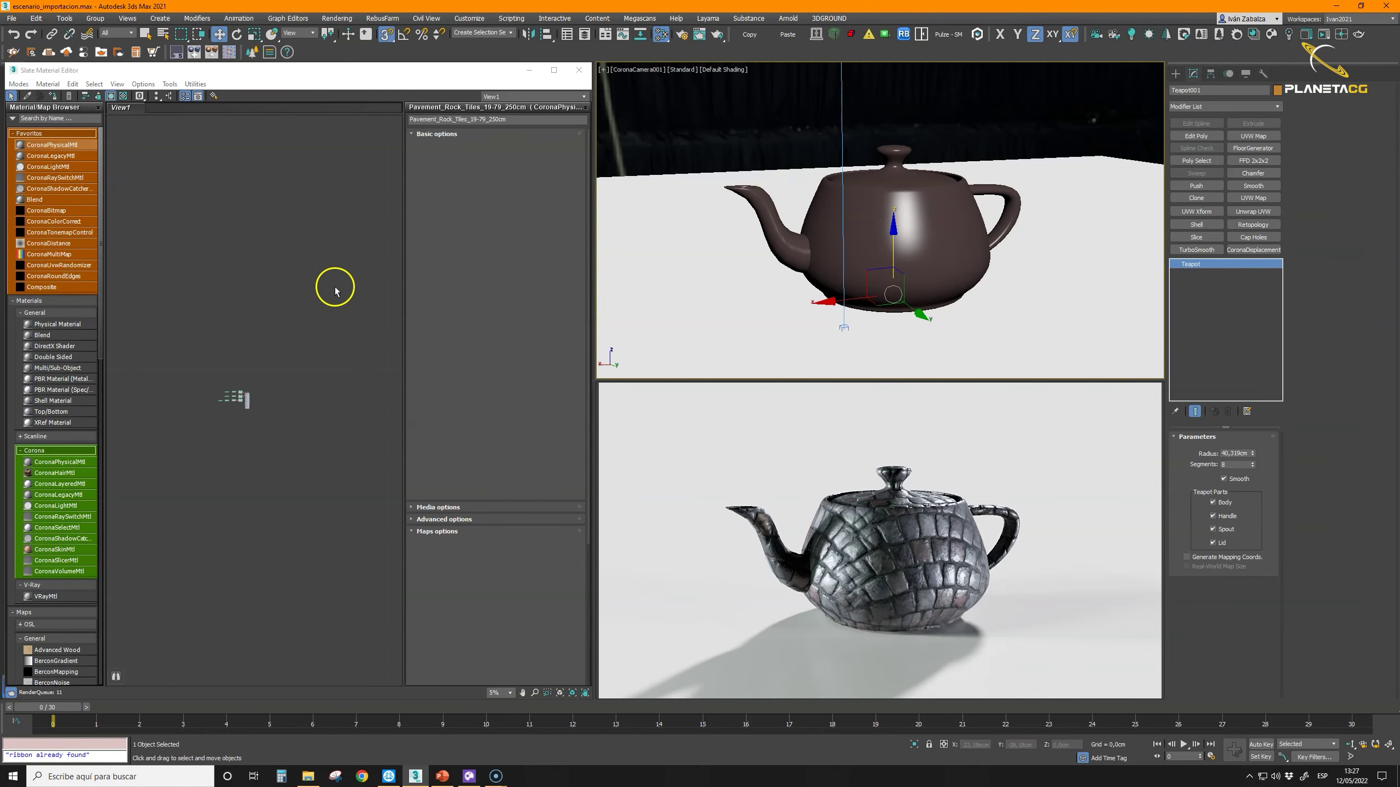
{"action": "scroll", "coordinate": [241, 394], "scroll_direction": "up", "scroll_amount": 10}
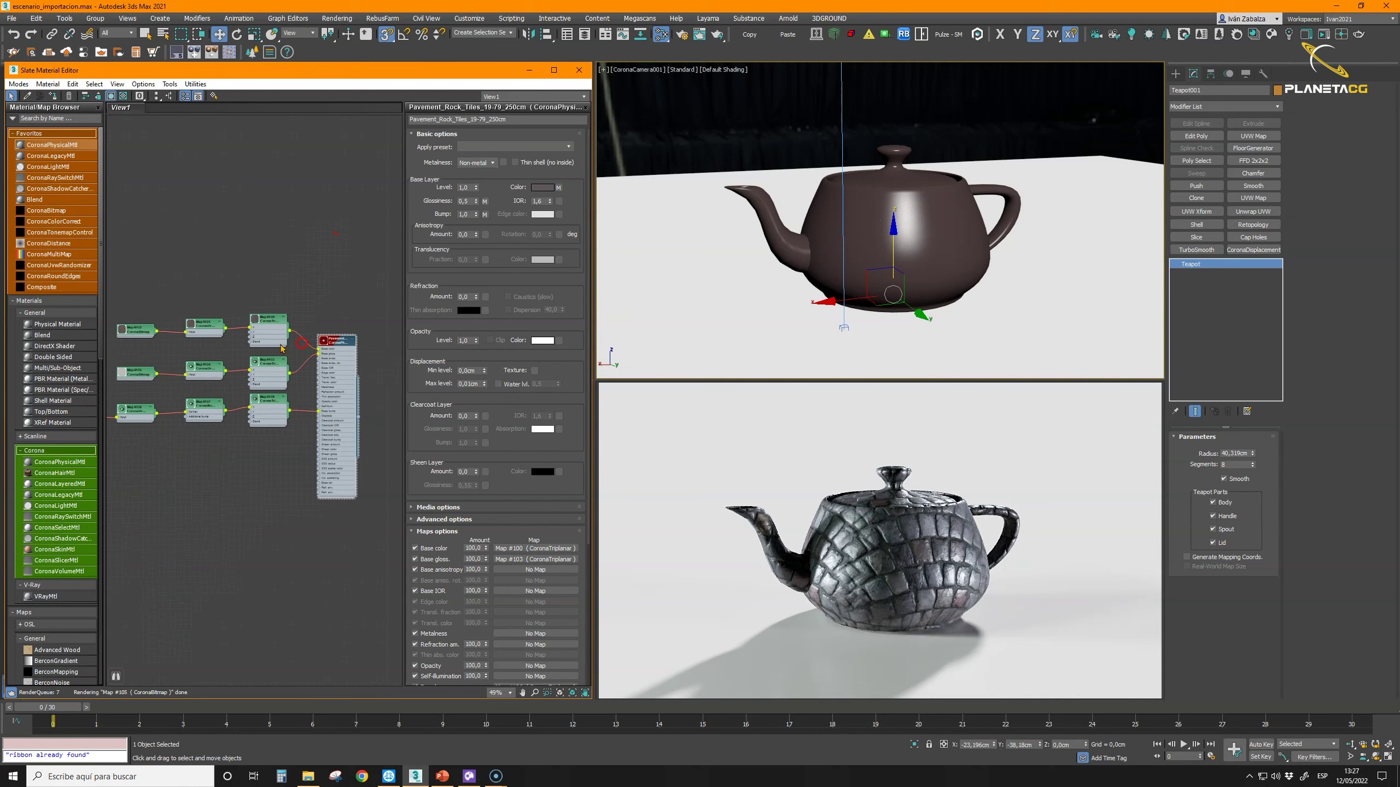
{"action": "scroll", "coordinate": [281, 347], "scroll_direction": "up", "scroll_amount": 4}
Step: Set the scale of the three CoronaTriplanar maps feeding the Pavement Rock Tiles material to 50 cm each
{"action": "double_click", "coordinate": [276, 304]}
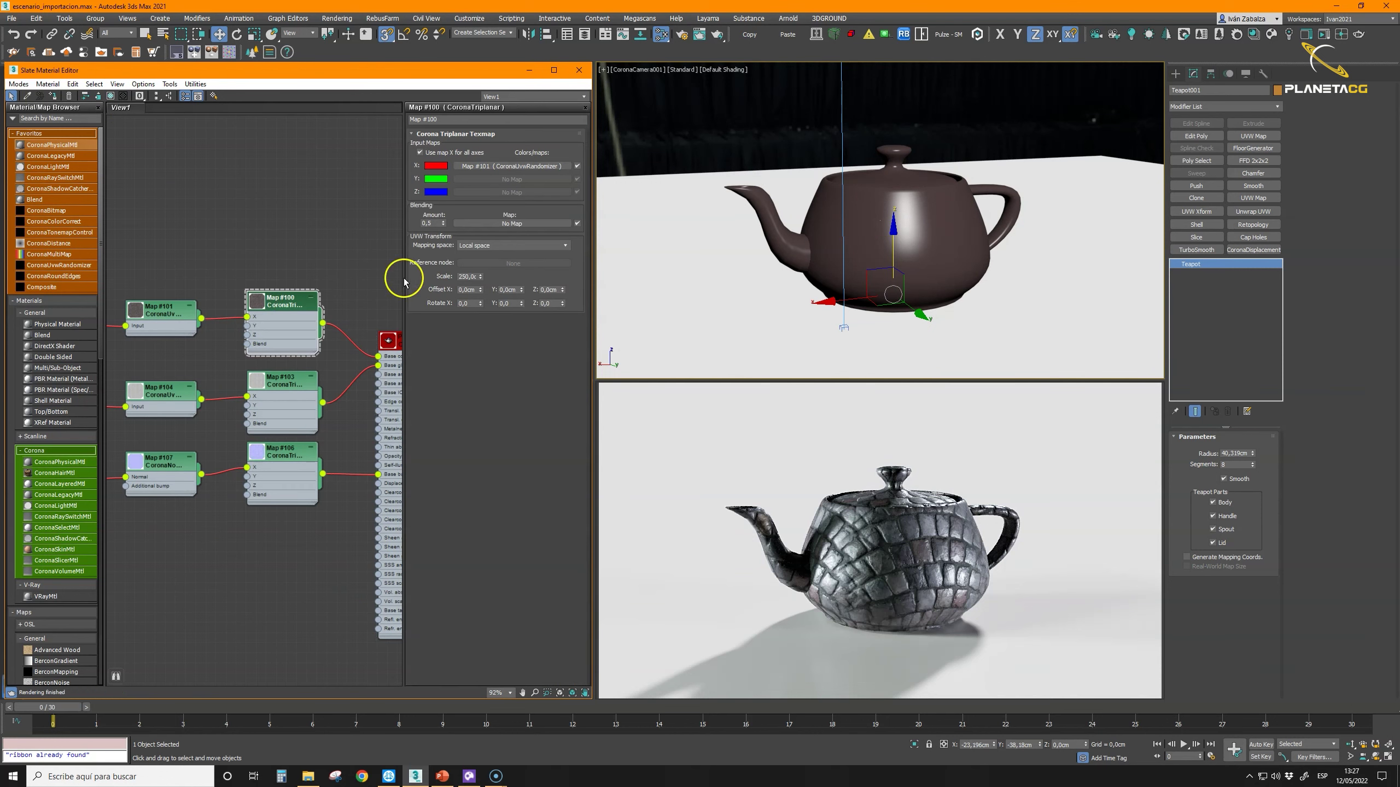
{"action": "double_click", "coordinate": [464, 276]}
{"action": "type", "text": "50"}
{"action": "key", "text": "Return"}
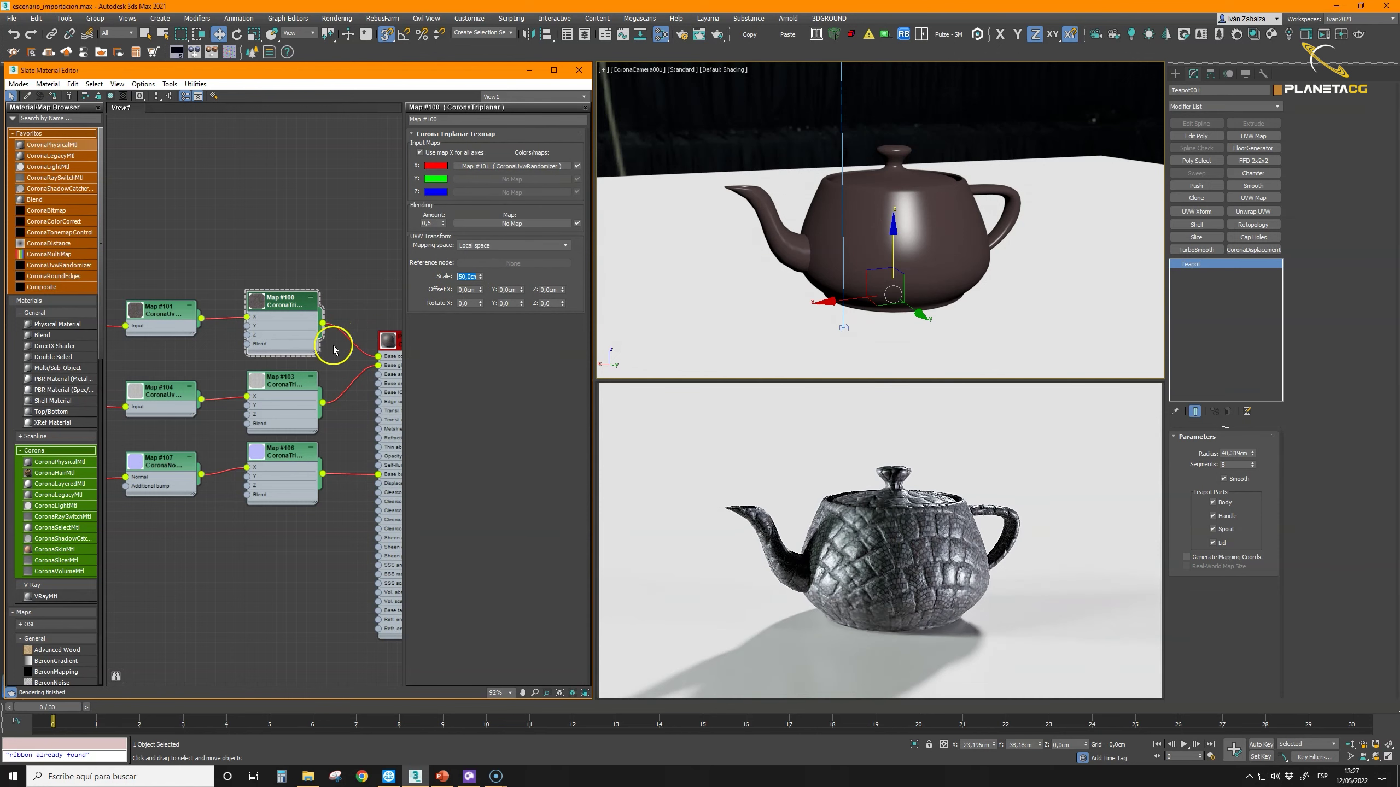
{"action": "left_click", "coordinate": [298, 384]}
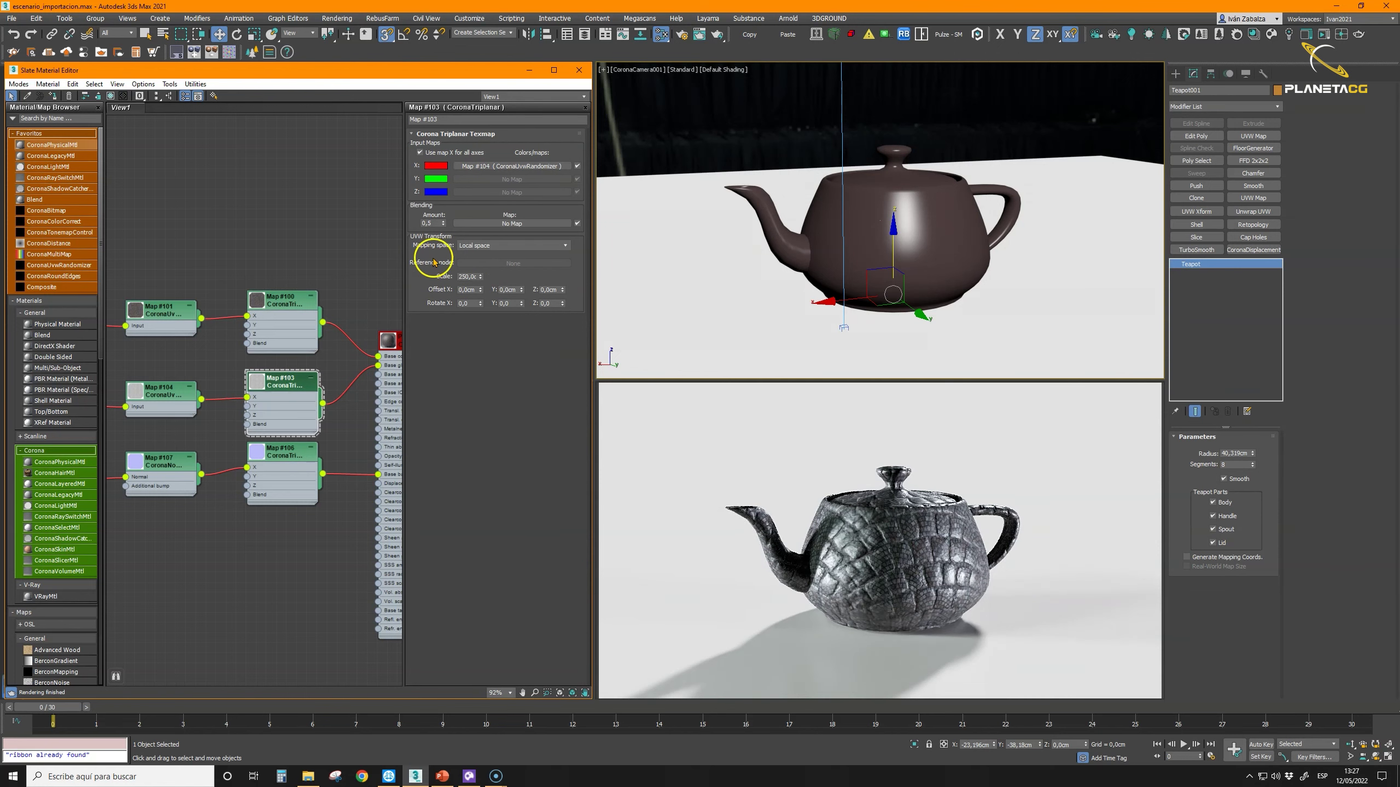
{"action": "double_click", "coordinate": [466, 277]}
{"action": "key", "text": "Return"}
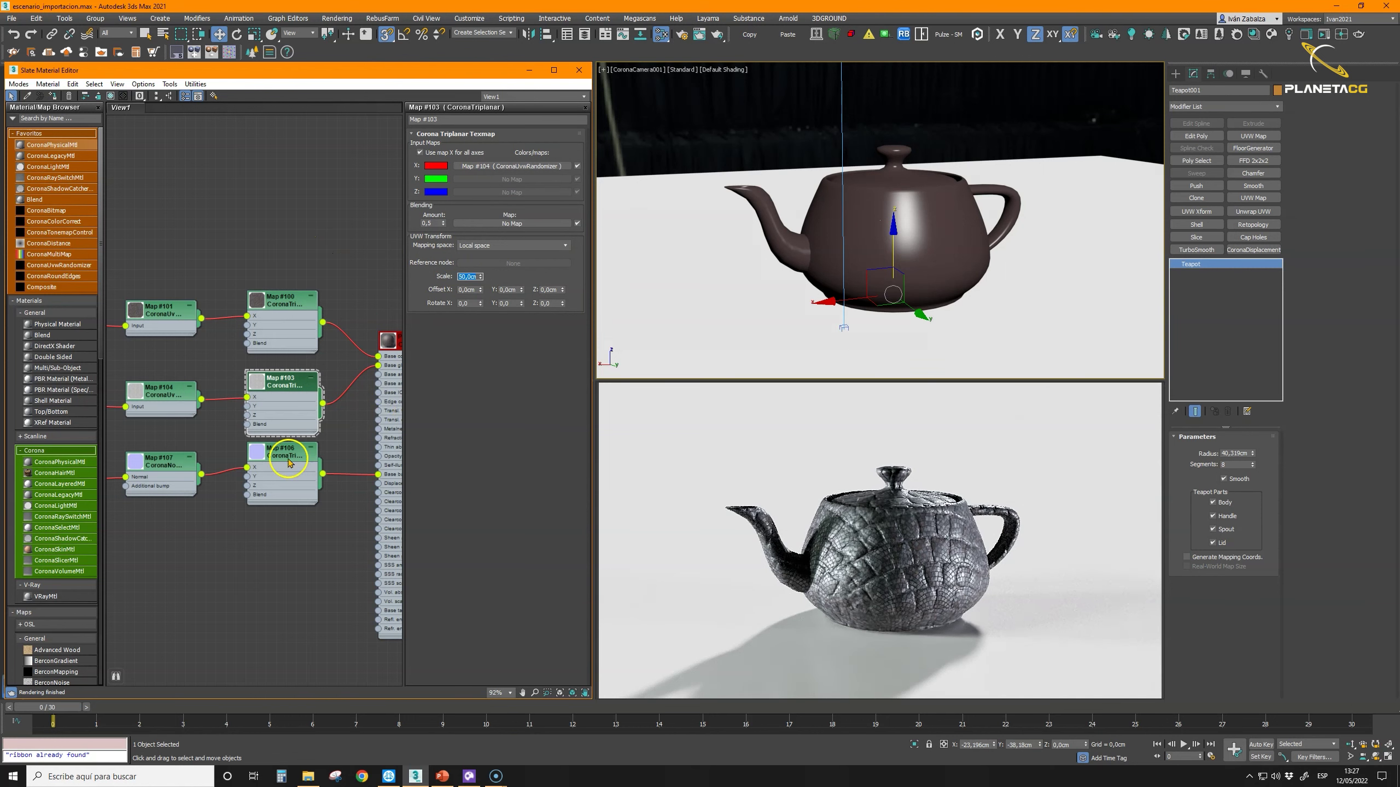
{"action": "left_click", "coordinate": [288, 462]}
{"action": "double_click", "coordinate": [468, 276]}
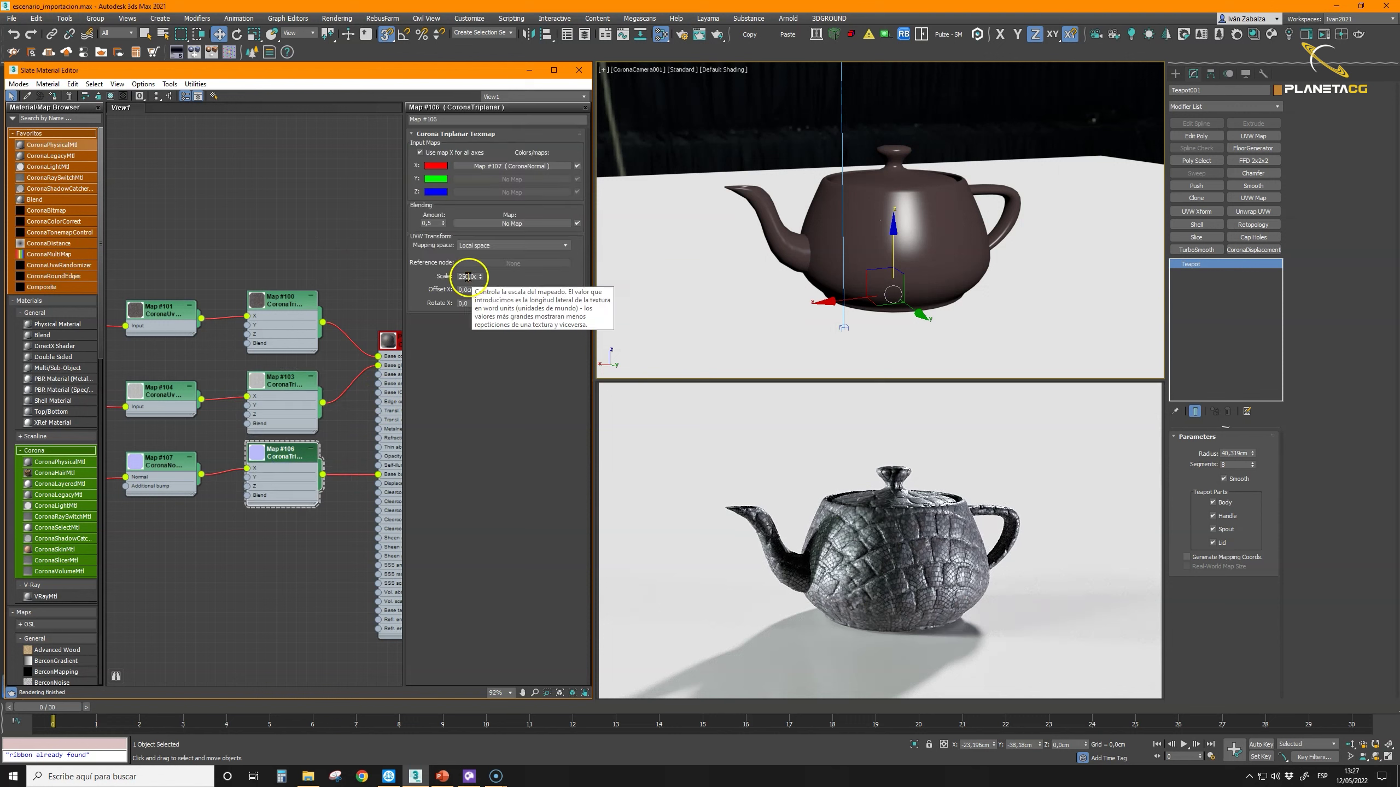
{"action": "key", "text": "Return"}
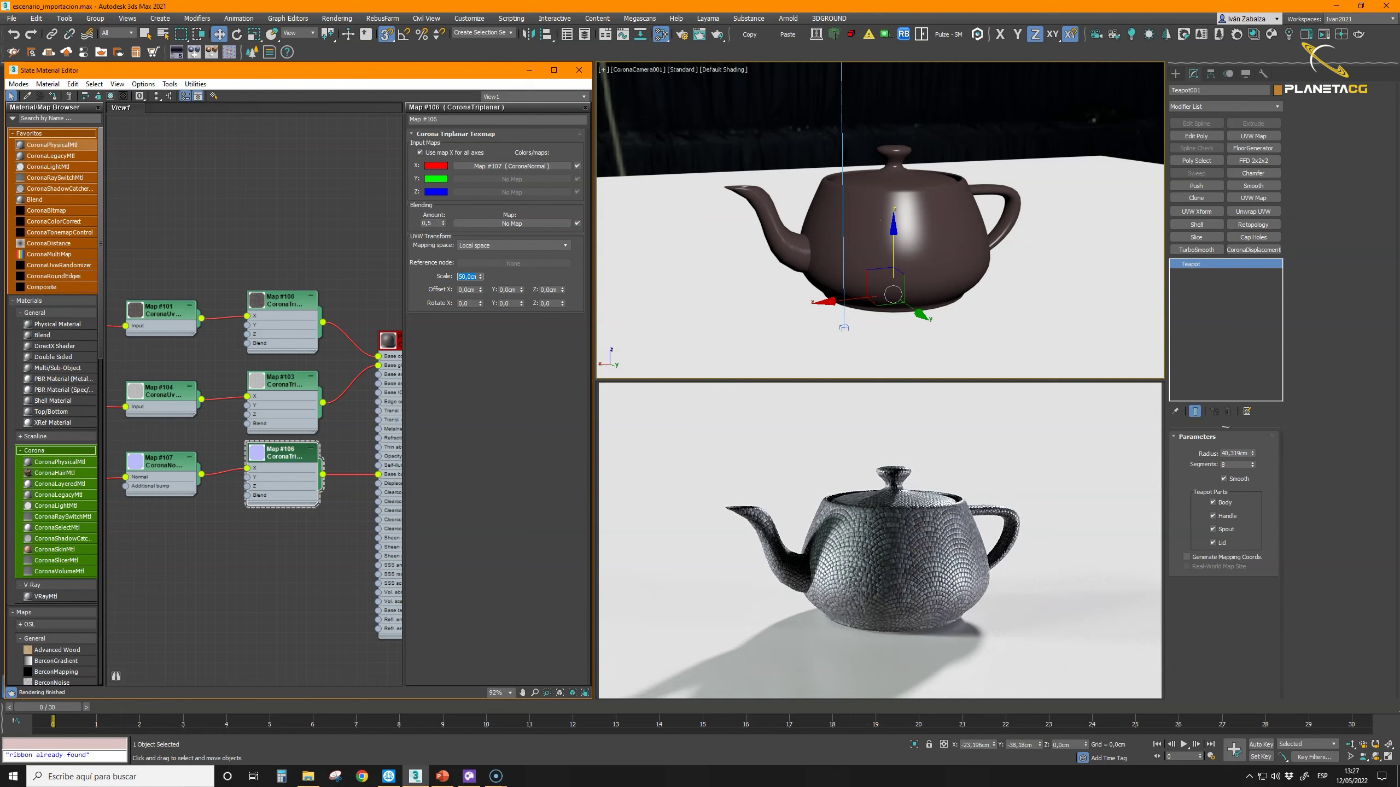
Step: Dolly the camera in and out to examine the scaled pavement texture on the teapot
{"action": "left_click", "coordinate": [1348, 744]}
{"action": "mouse_move", "coordinate": [916, 236]}
{"action": "left_mouse_down"}
{"action": "mouse_move", "coordinate": [917, 309]}
{"action": "mouse_move", "coordinate": [911, 221]}
{"action": "left_mouse_up"}
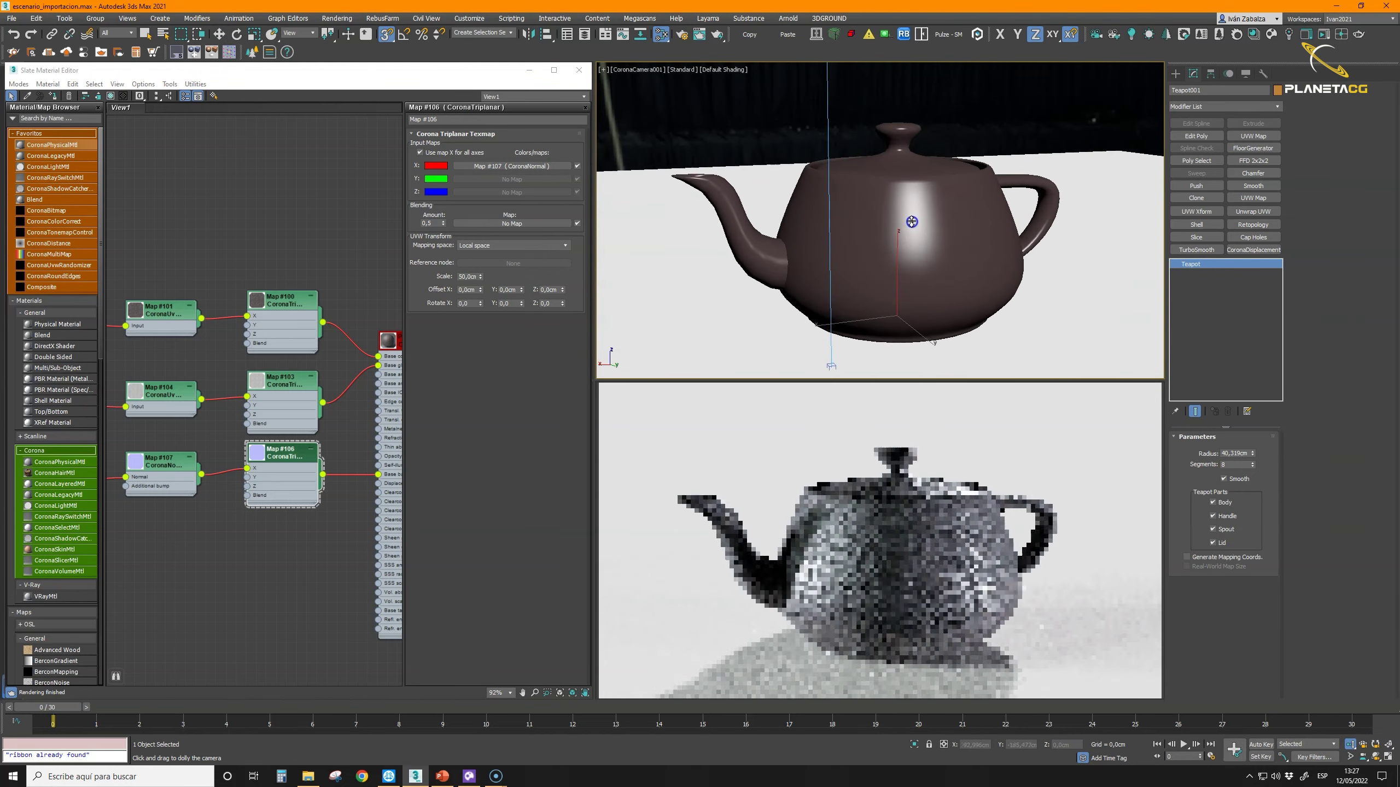
{"action": "left_click", "coordinate": [529, 72]}
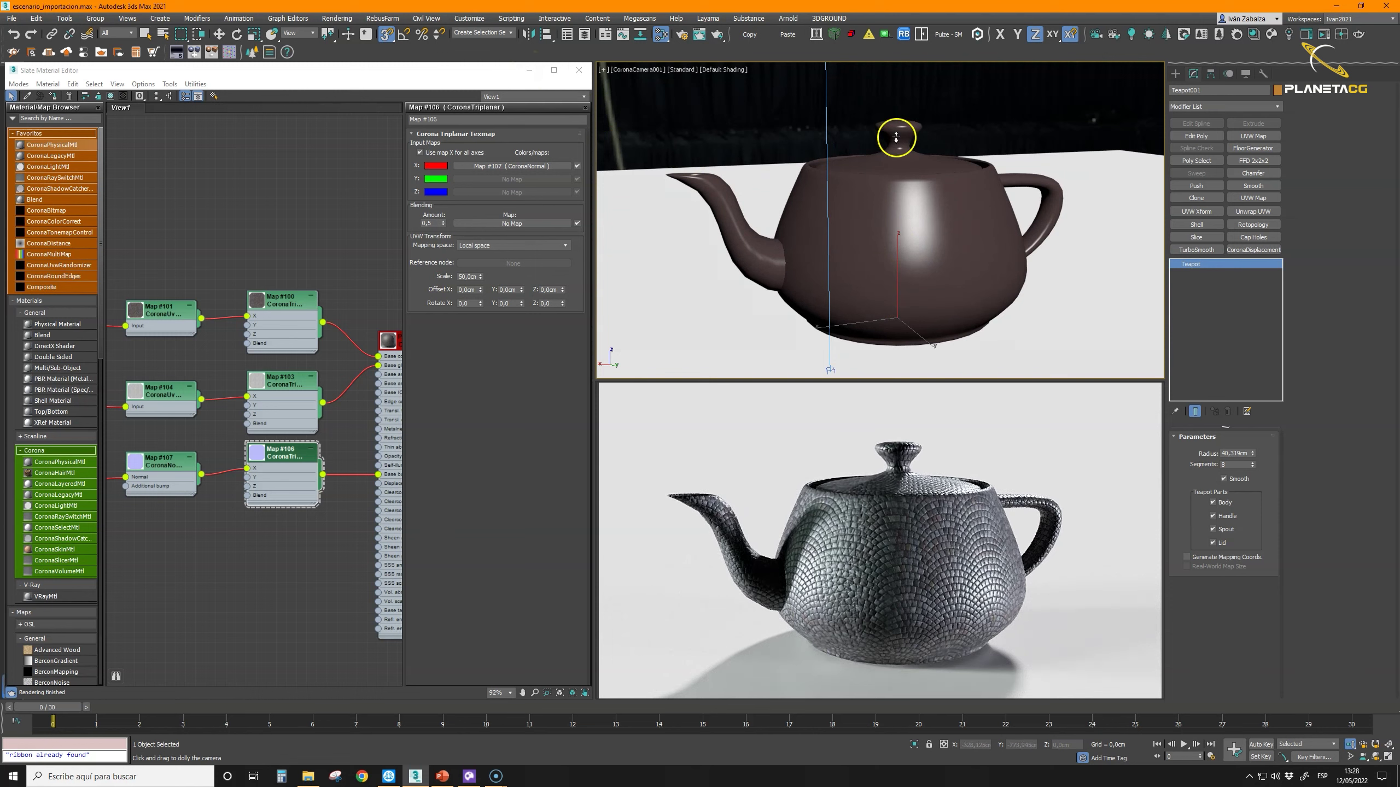
{"action": "left_click_drag", "start_coordinate": [900, 138], "coordinate": [900, 156]}
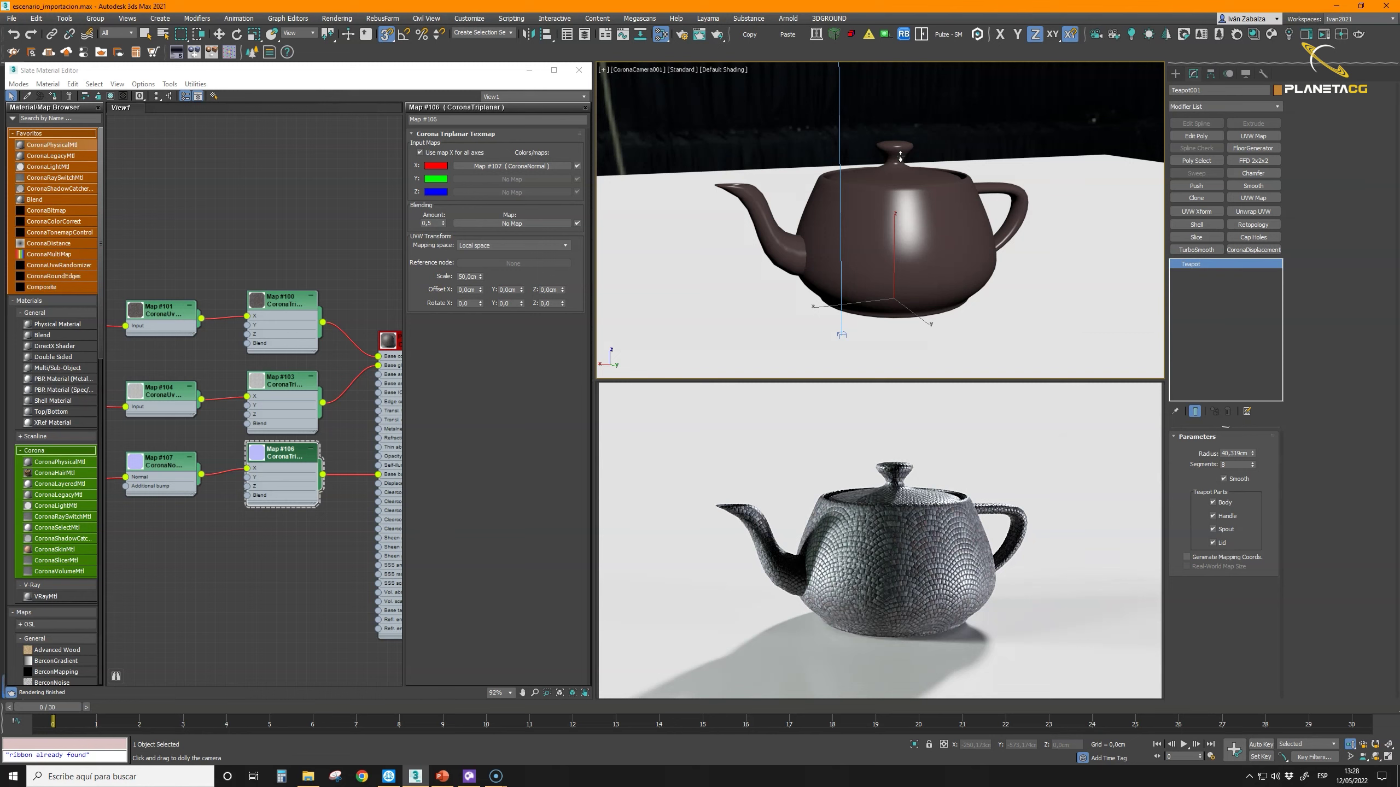
{"action": "left_click_drag", "start_coordinate": [963, 252], "coordinate": [965, 246]}
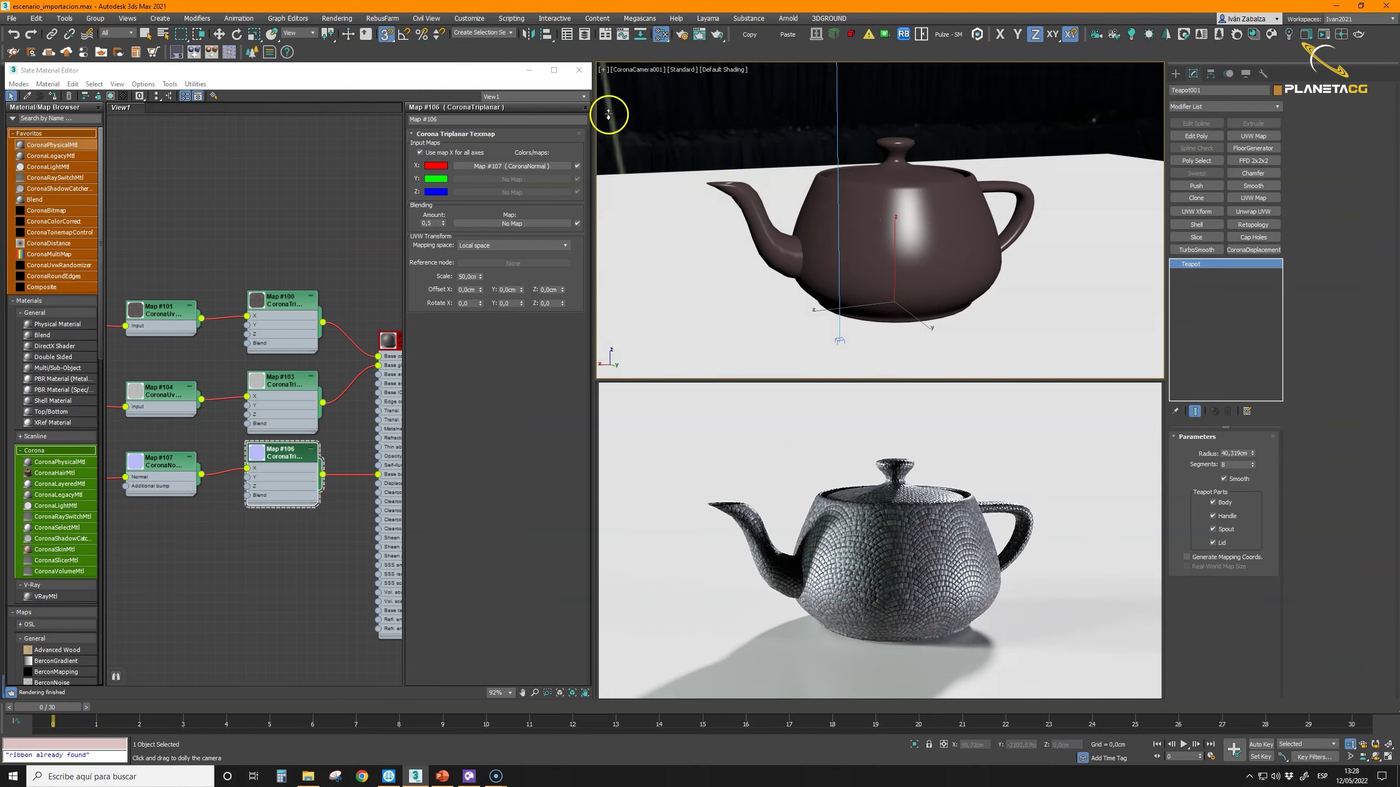
{"action": "left_click", "coordinate": [529, 72]}
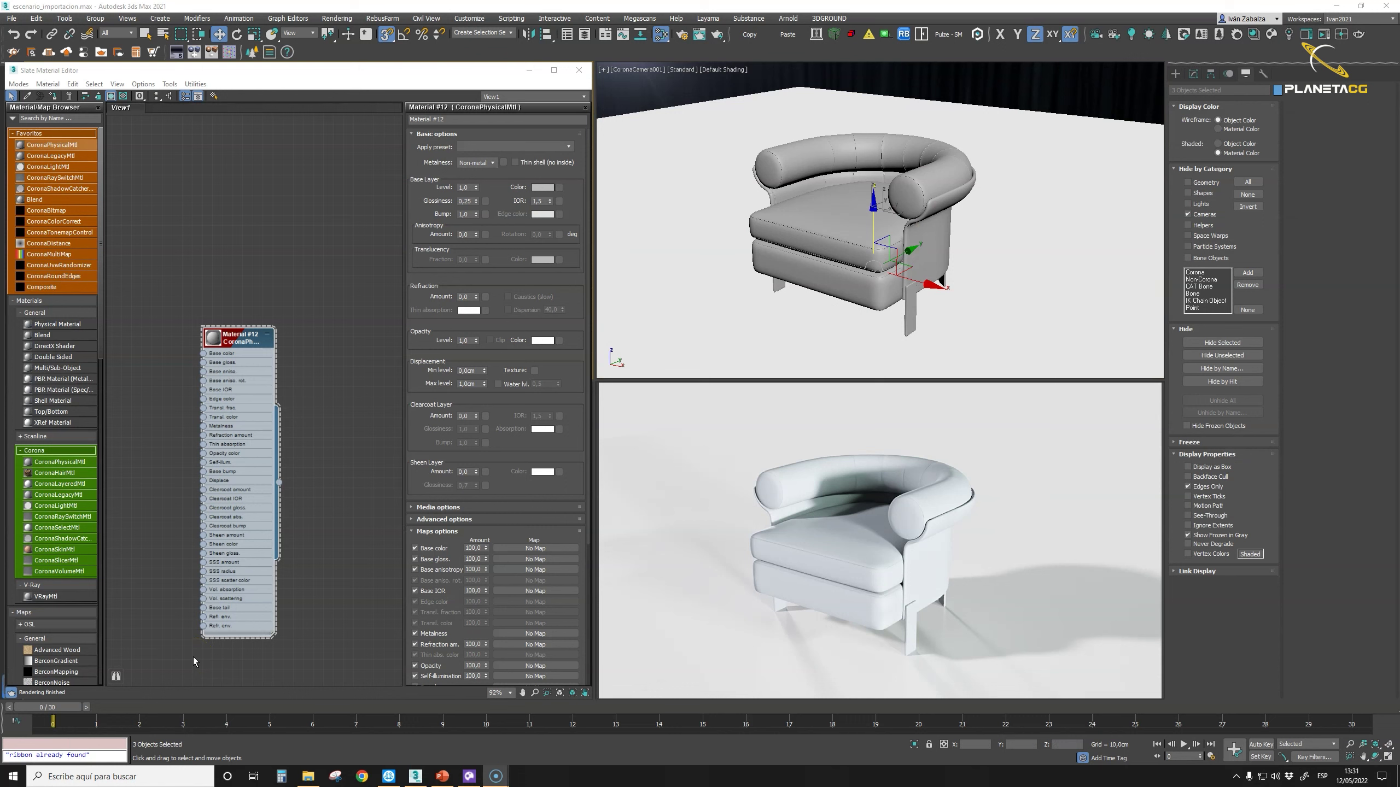
Step: Connect a new Checker map to the Base color of the armchair's CoronaPhysicalMtl, Material #12
{"action": "scroll", "coordinate": [256, 264], "scroll_direction": "up", "scroll_amount": 1}
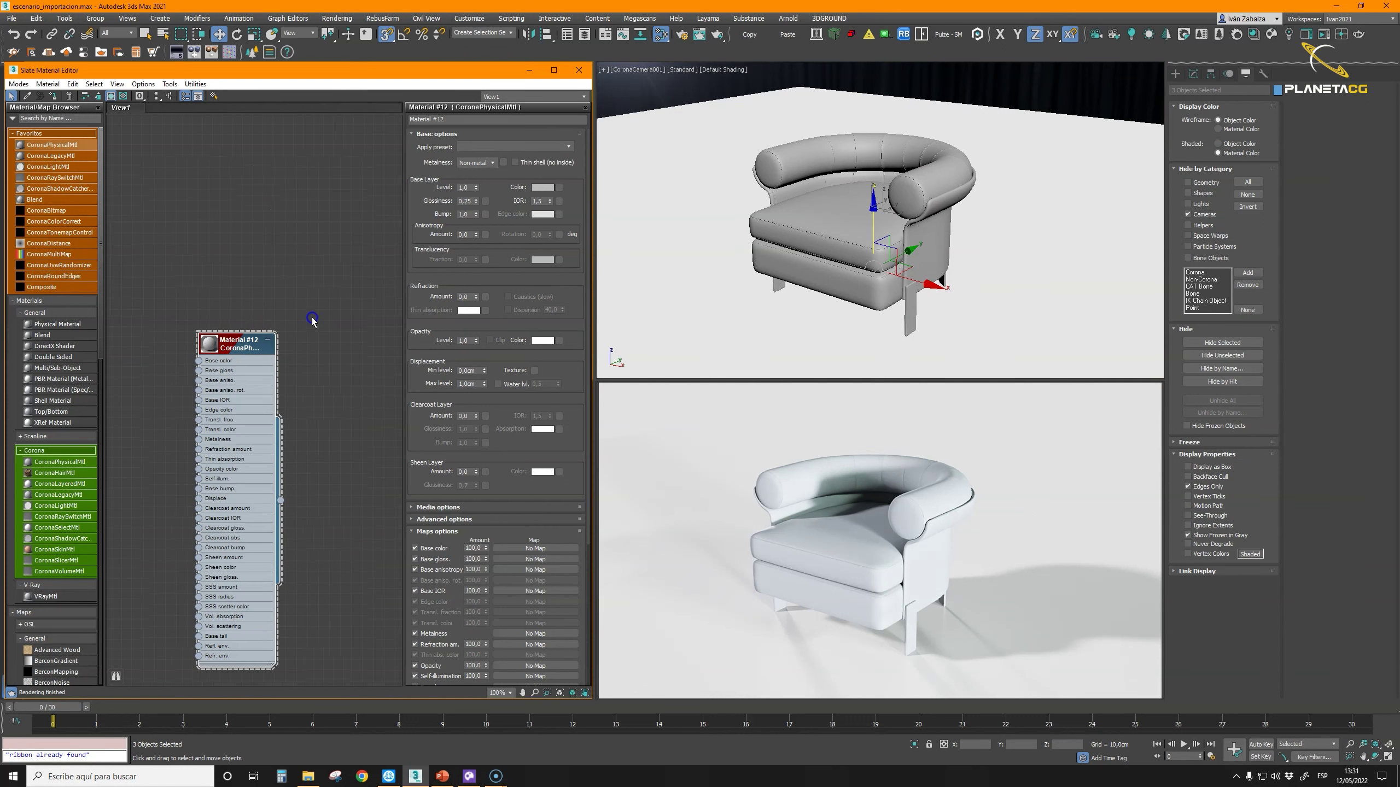
{"action": "middle_click_drag", "start_coordinate": [257, 319], "coordinate": [333, 231]}
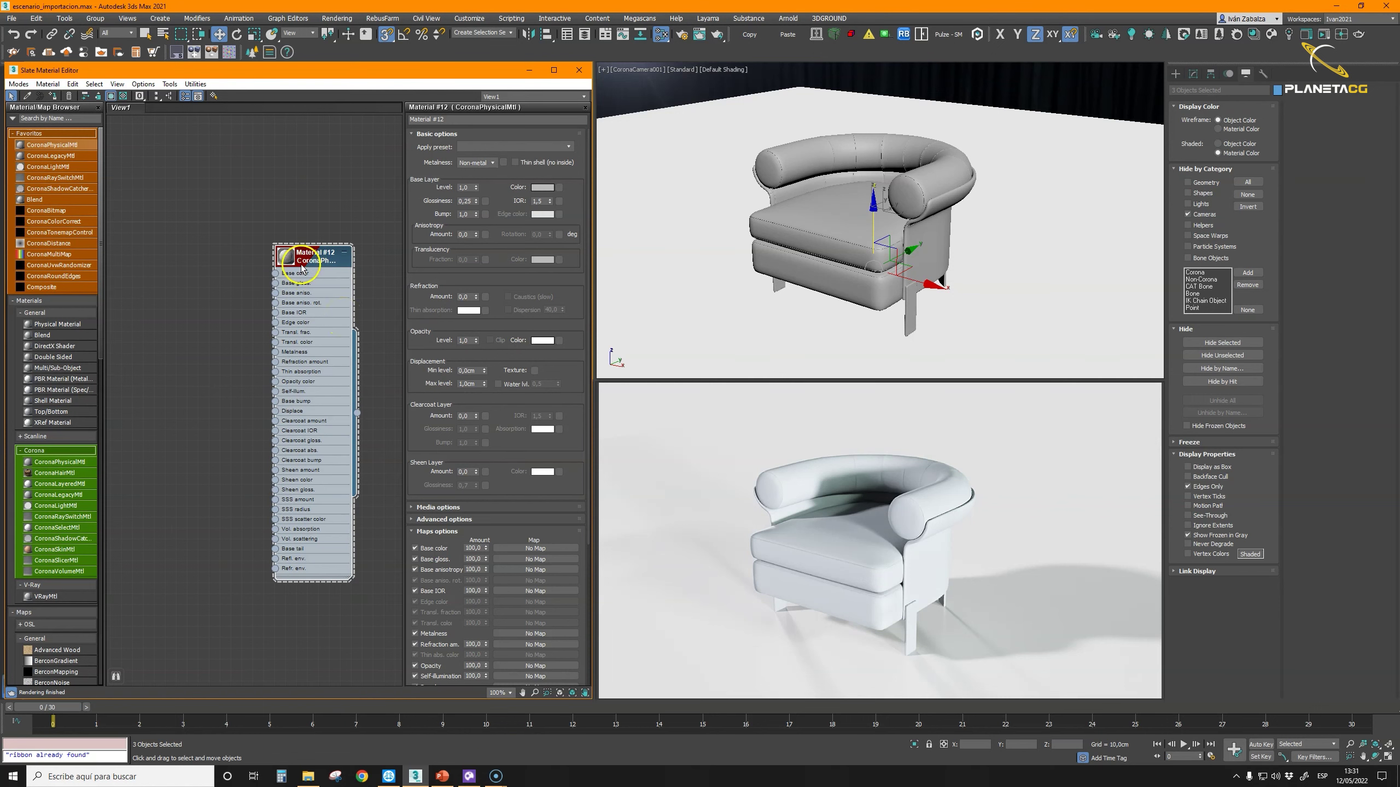
{"action": "scroll", "coordinate": [302, 269], "scroll_direction": "up", "scroll_amount": 2}
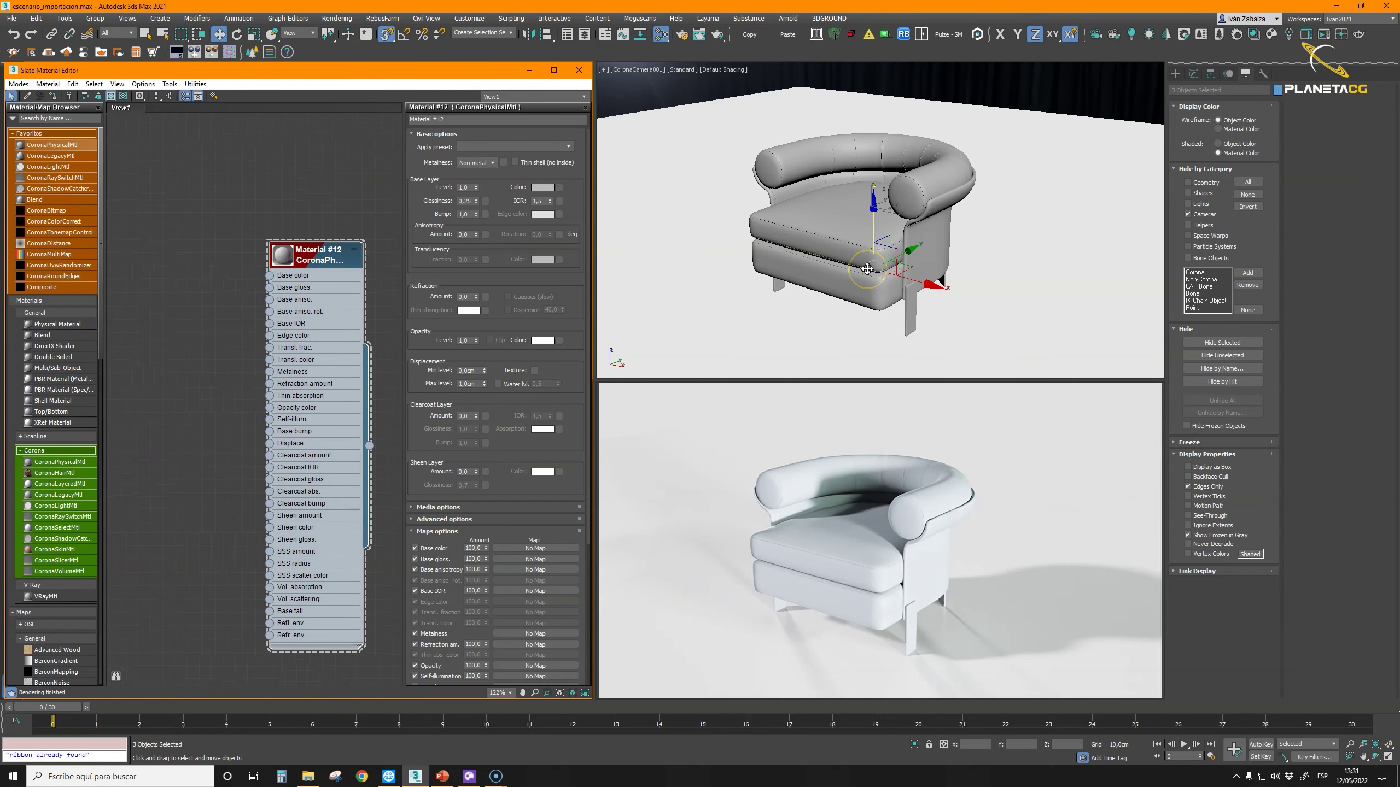
{"action": "middle_click_drag", "start_coordinate": [298, 278], "coordinate": [298, 251]}
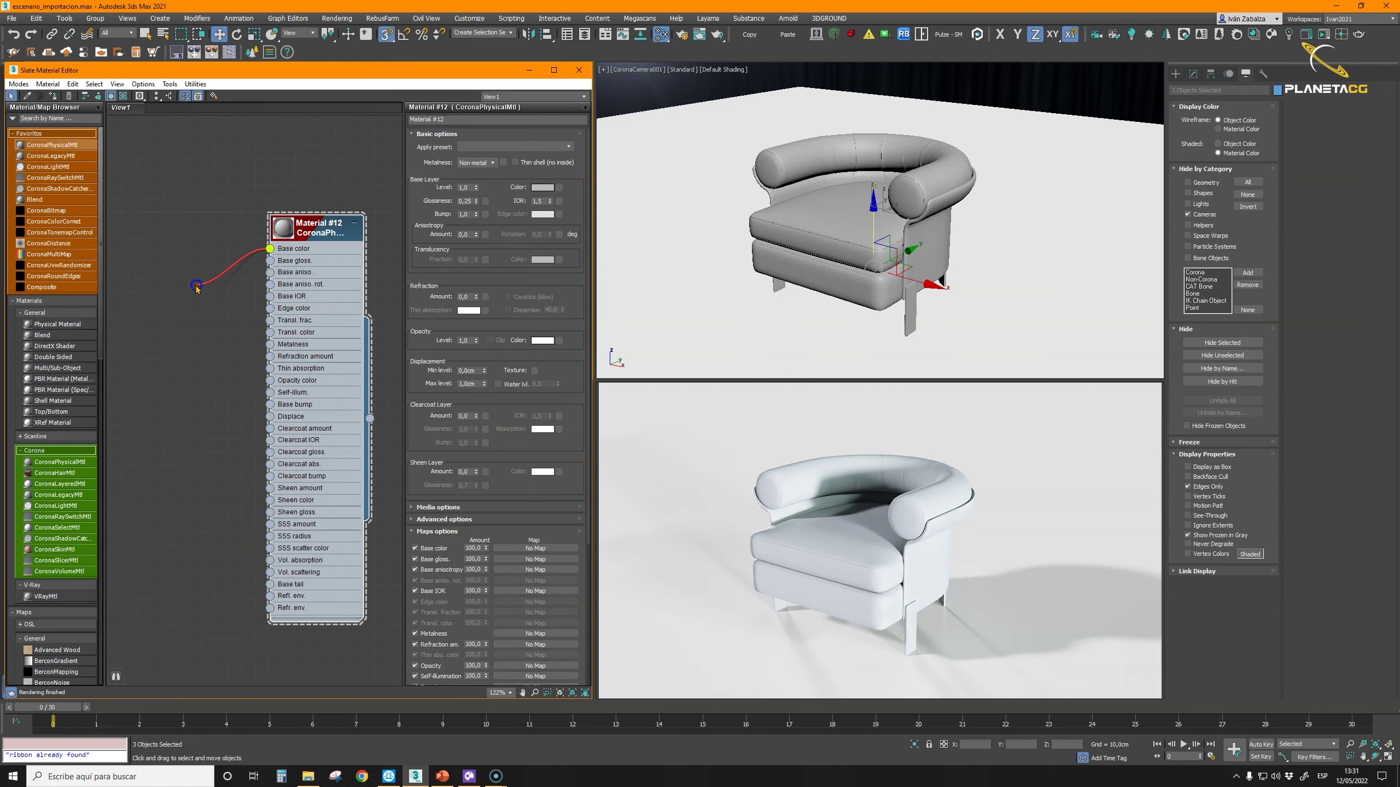
{"action": "left_click_drag", "start_coordinate": [196, 286], "coordinate": [197, 286]}
{"action": "mouse_move", "coordinate": [226, 305]}
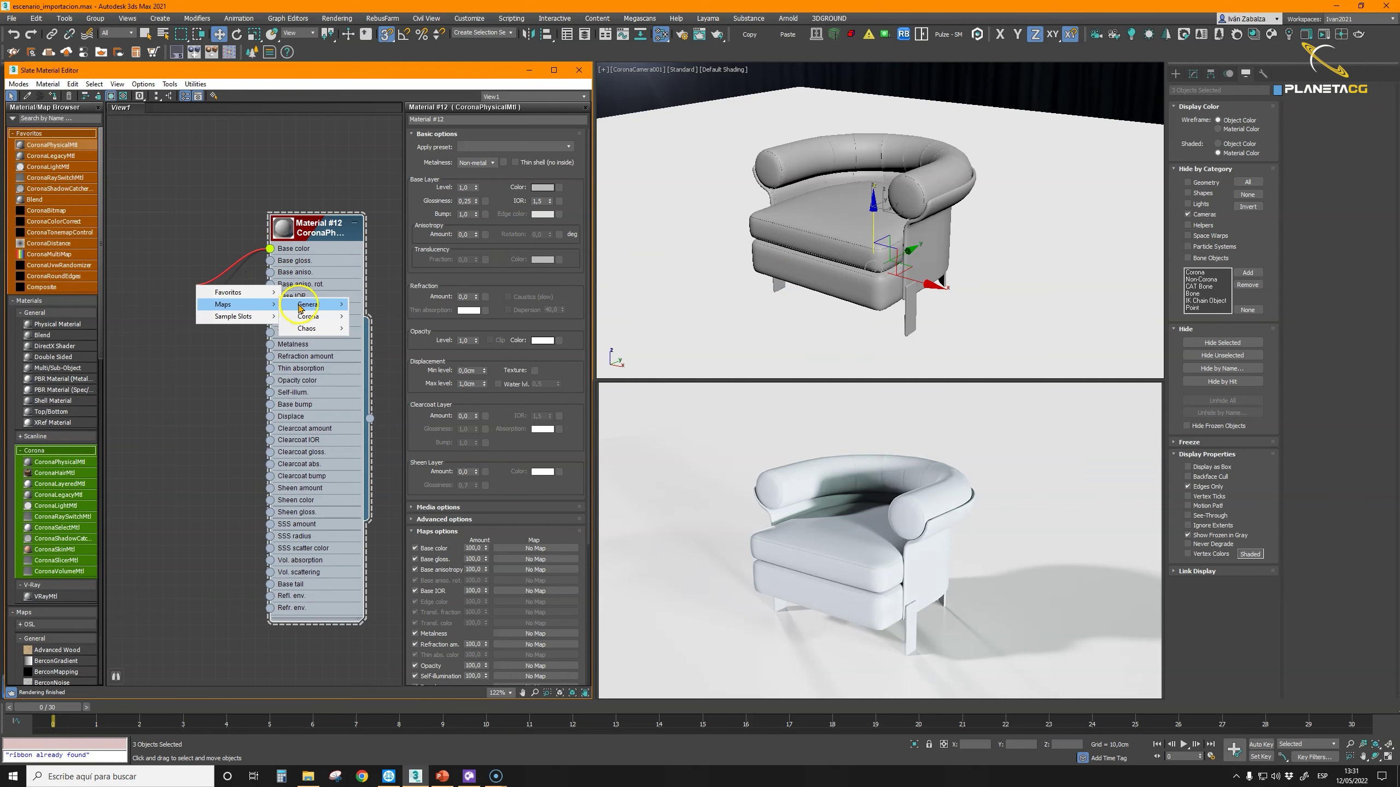
{"action": "mouse_move", "coordinate": [300, 308]}
{"action": "left_click", "coordinate": [374, 417]}
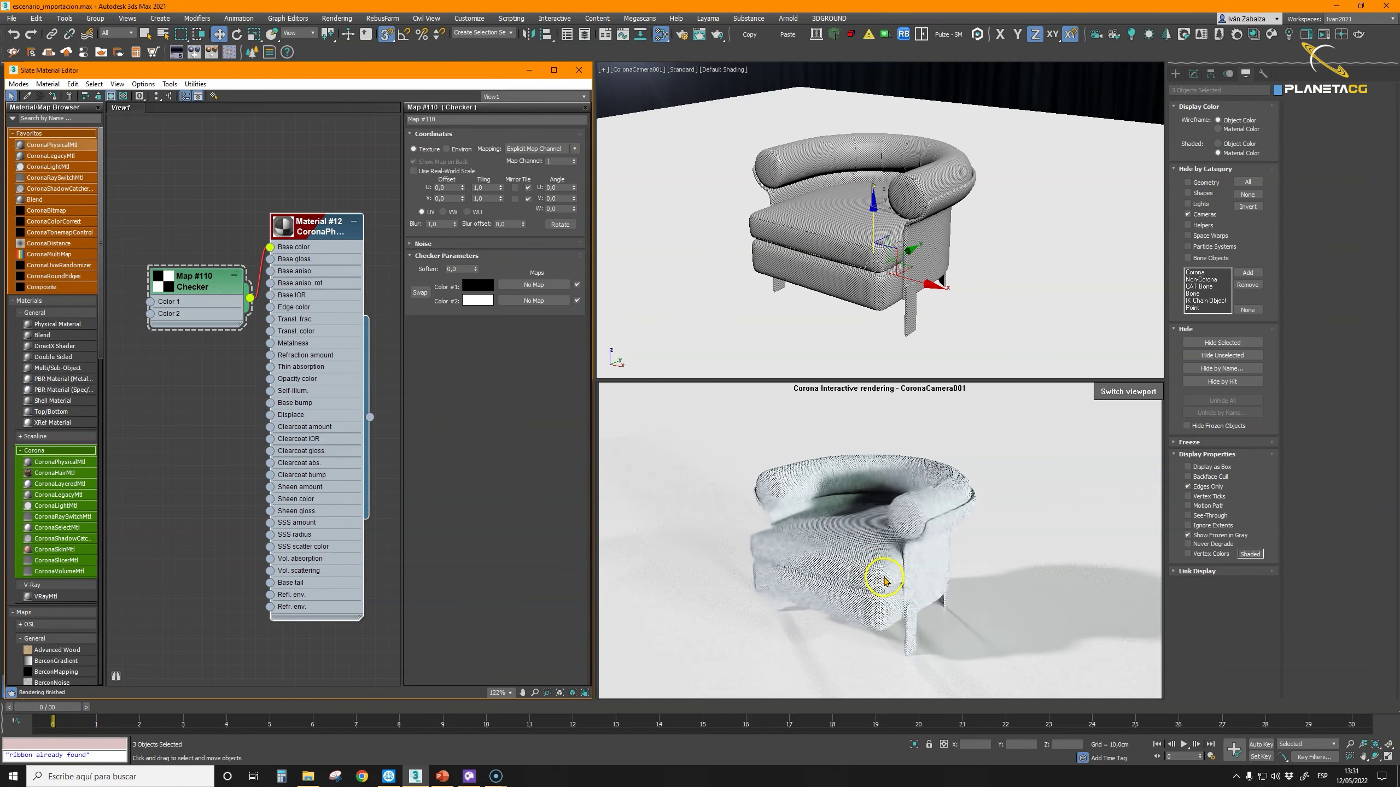
Step: Examine the checker pattern on the armchair up close and restore the previous camera view
{"action": "left_click", "coordinate": [1349, 744]}
{"action": "mouse_move", "coordinate": [902, 259]}
{"action": "left_mouse_down"}
{"action": "mouse_move", "coordinate": [901, 221]}
{"action": "mouse_move", "coordinate": [903, 243]}
{"action": "left_mouse_up"}
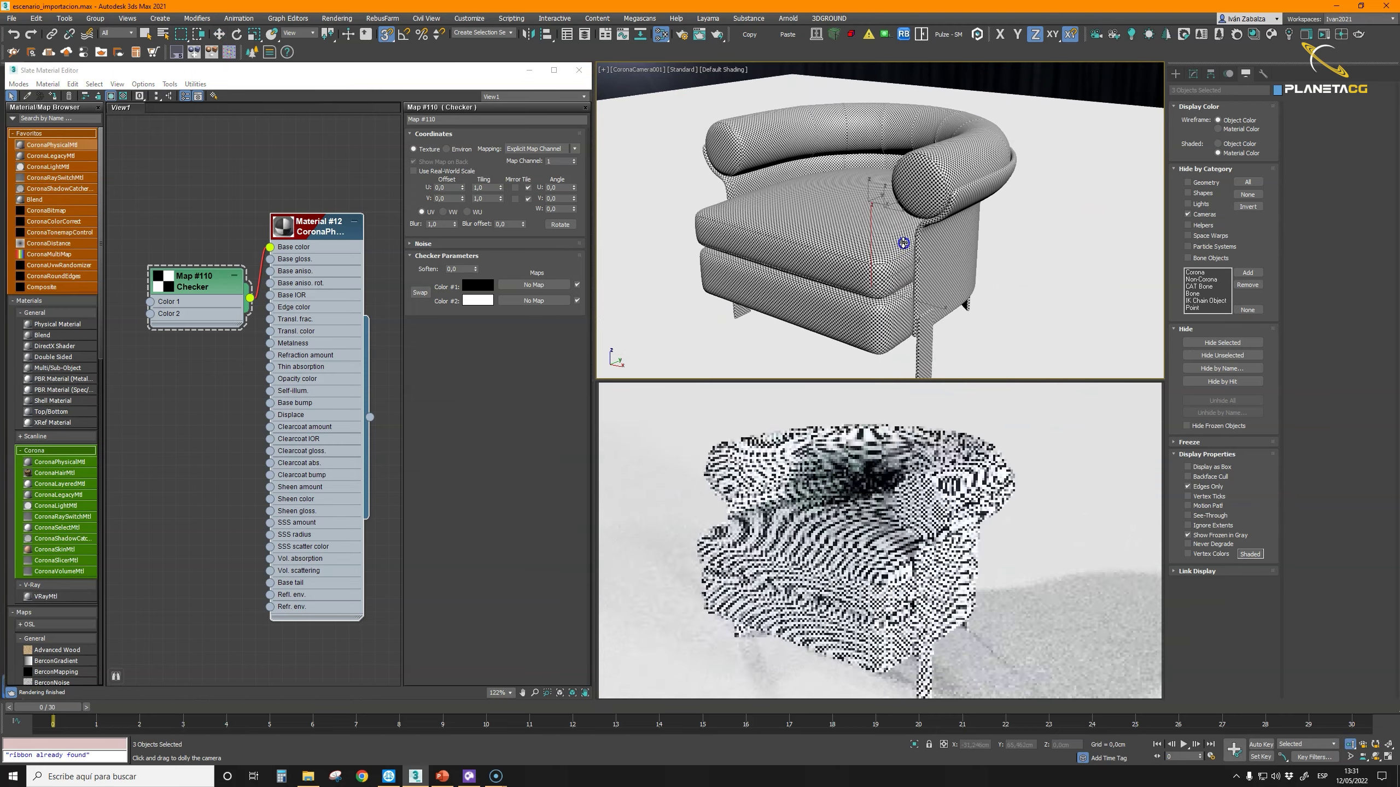
{"action": "left_click", "coordinate": [14, 33]}
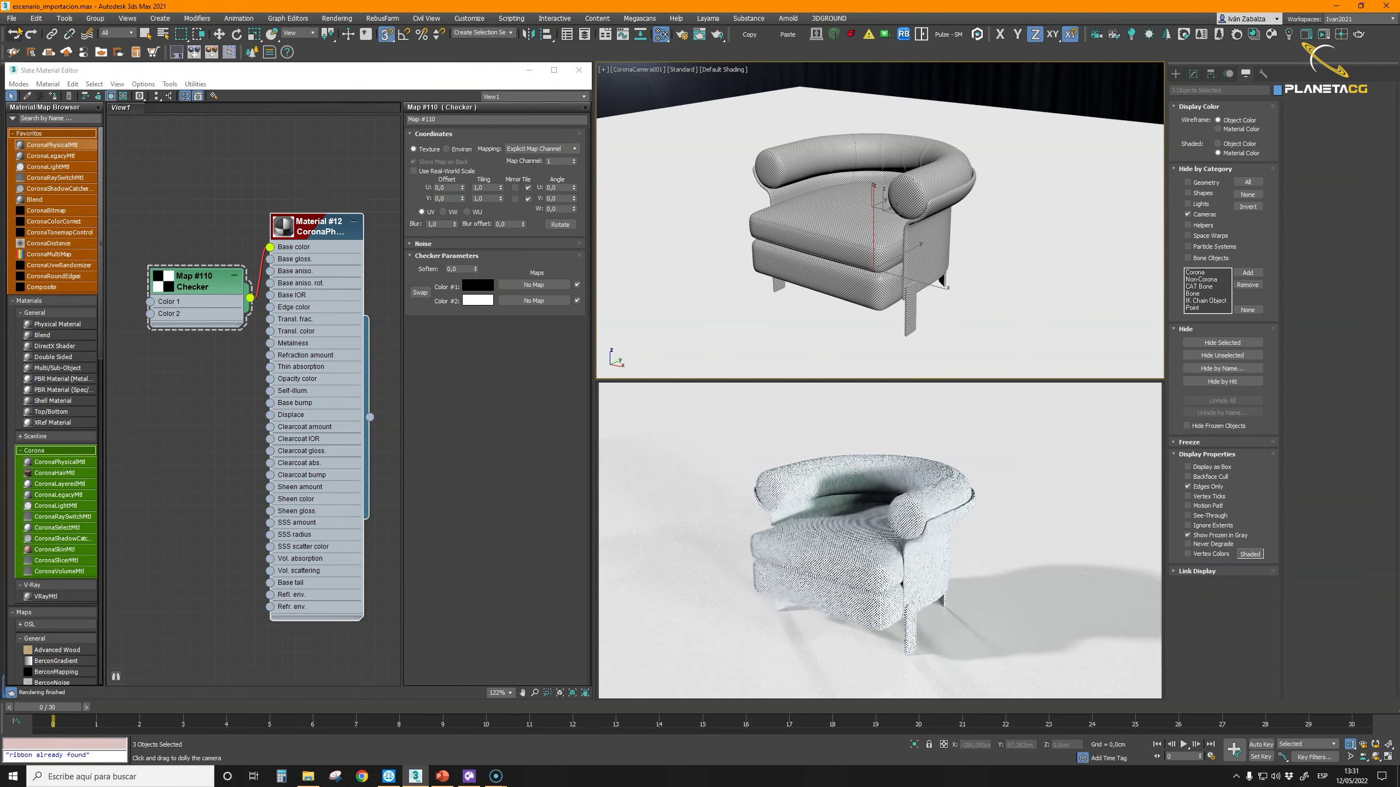
Step: Disconnect and delete the Checker map, and remove the Material #12 node from the Slate view
{"action": "left_click", "coordinate": [270, 249]}
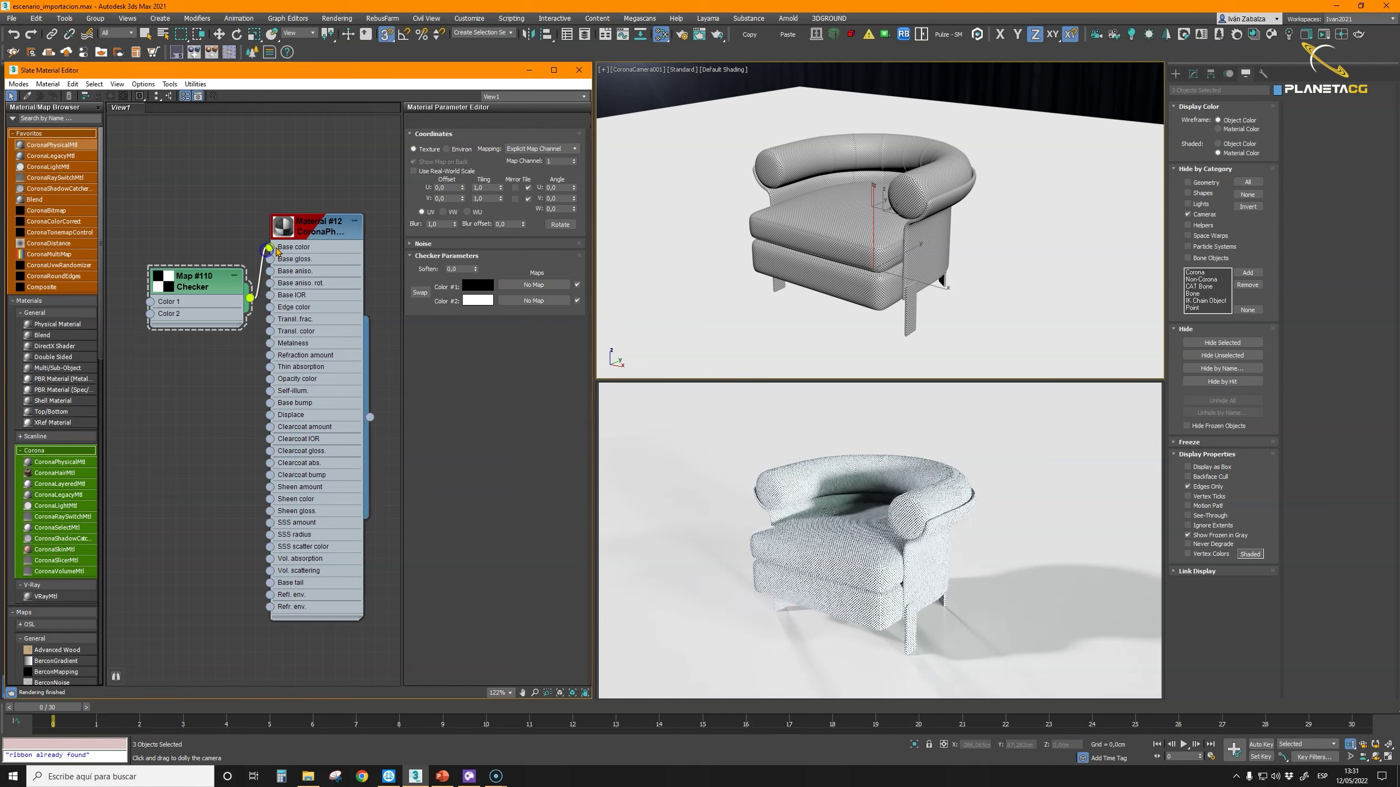
{"action": "left_click_drag", "start_coordinate": [203, 281], "coordinate": [176, 255]}
{"action": "left_click_drag", "start_coordinate": [268, 247], "coordinate": [237, 273]}
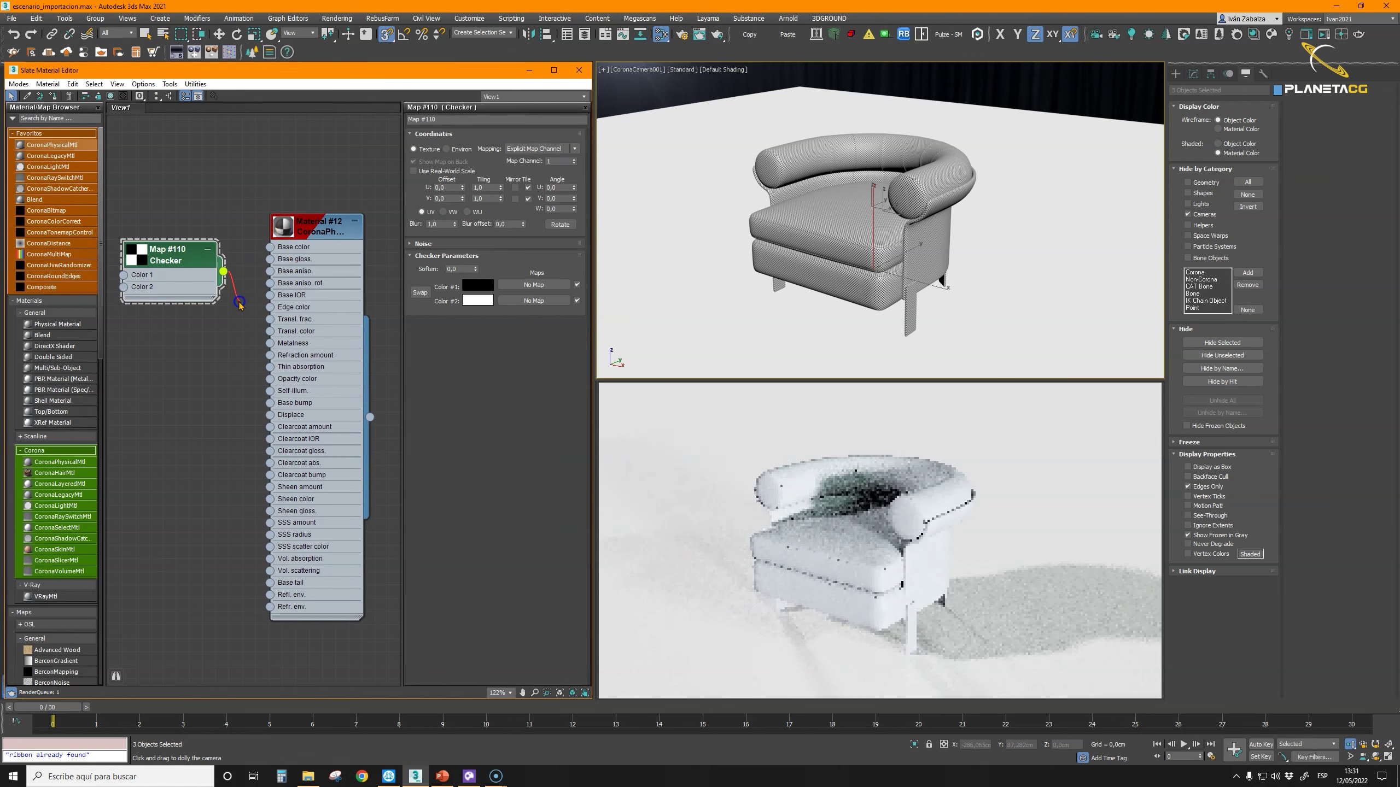
{"action": "key", "text": "Delete"}
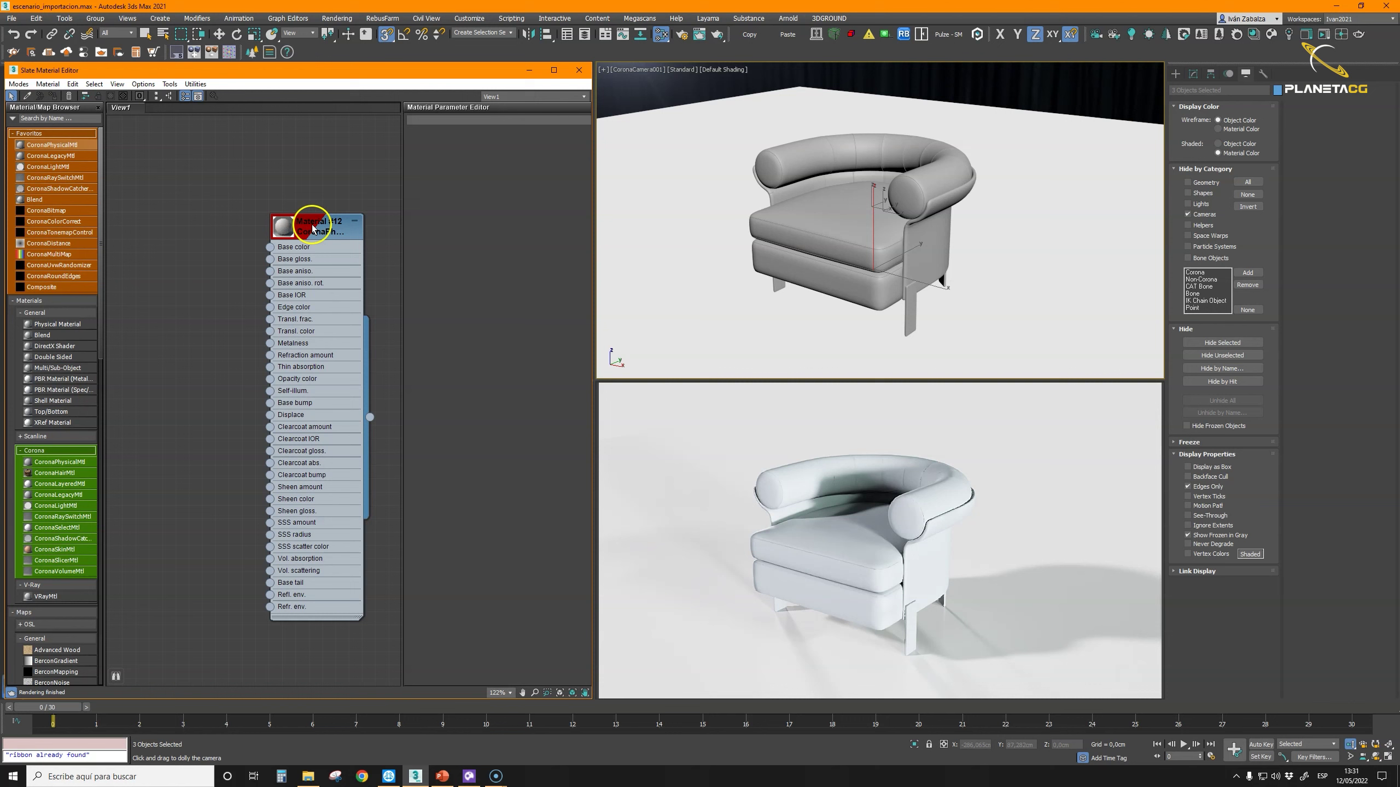
{"action": "left_click", "coordinate": [358, 226]}
{"action": "key", "text": "Delete"}
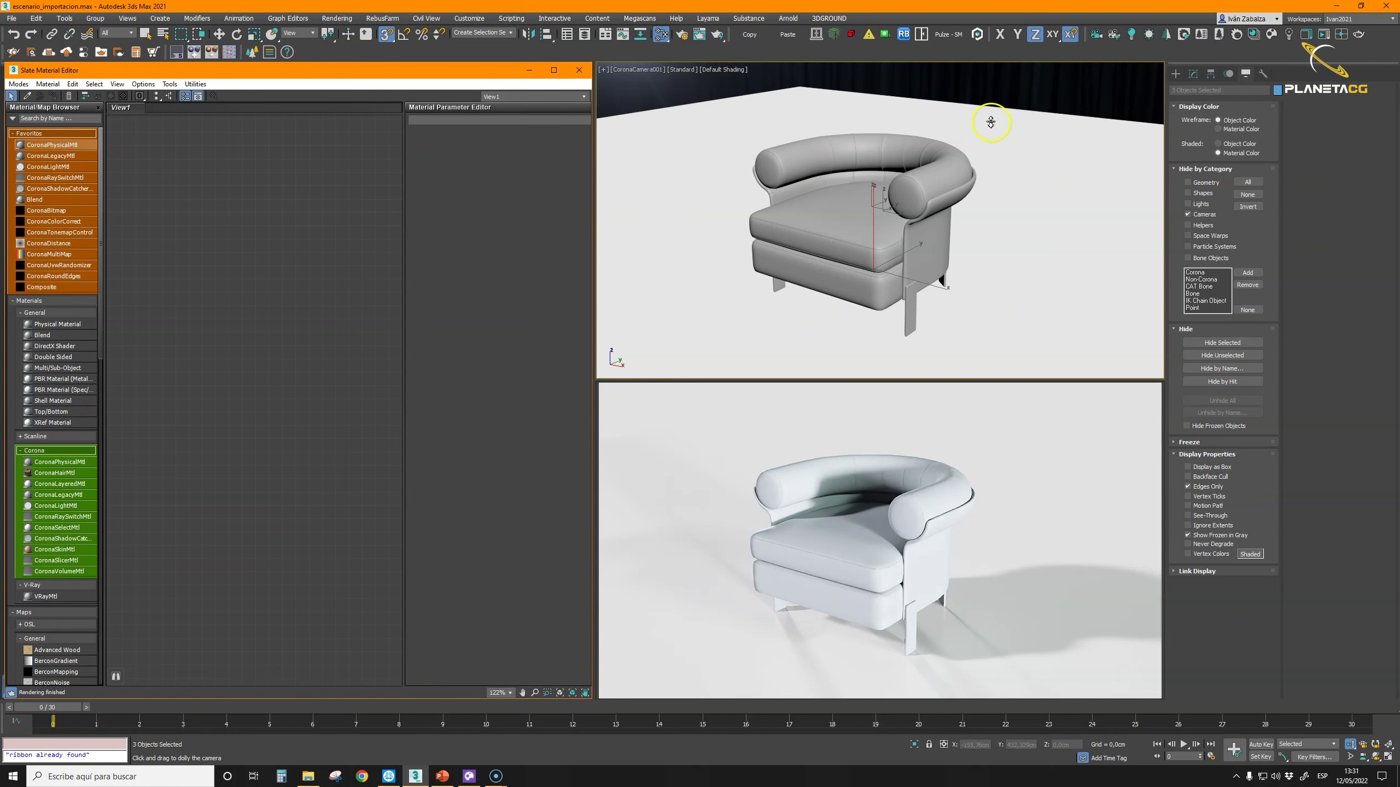
Step: Open the Corona Material Library and assign Leather Full Grain Black to the armchair's upholstery
{"action": "left_click", "coordinate": [1252, 36]}
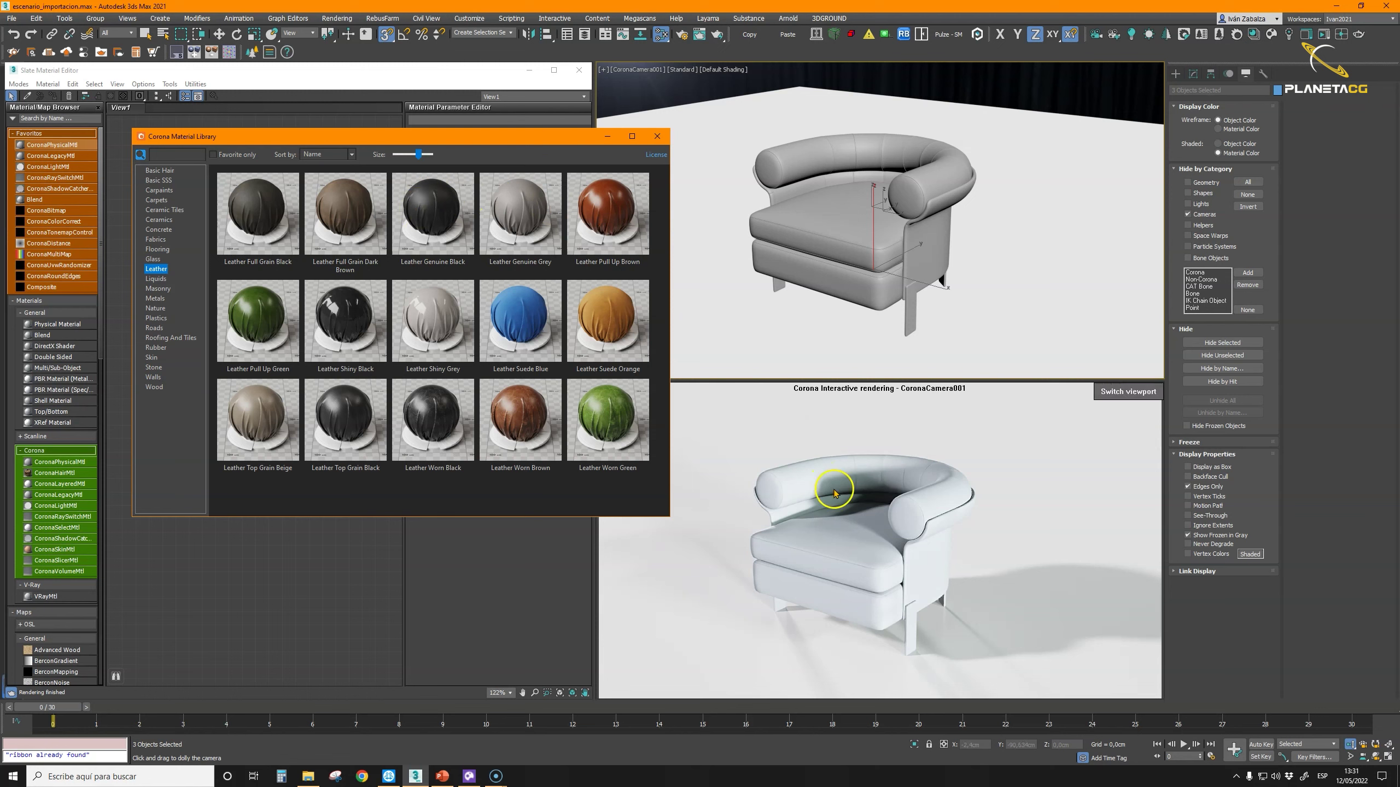
{"action": "left_click", "coordinate": [859, 155]}
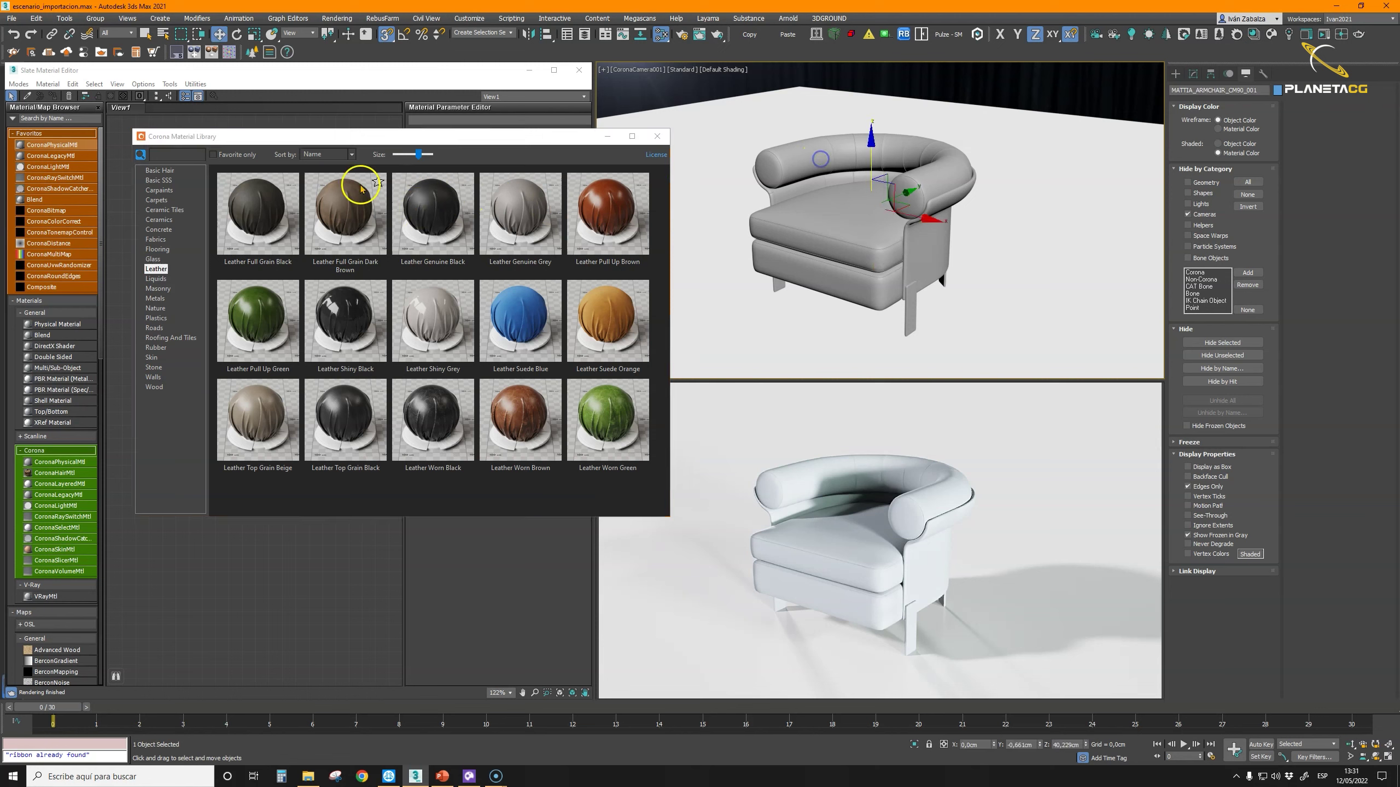
{"action": "right_click", "coordinate": [256, 201]}
{"action": "left_click", "coordinate": [297, 235]}
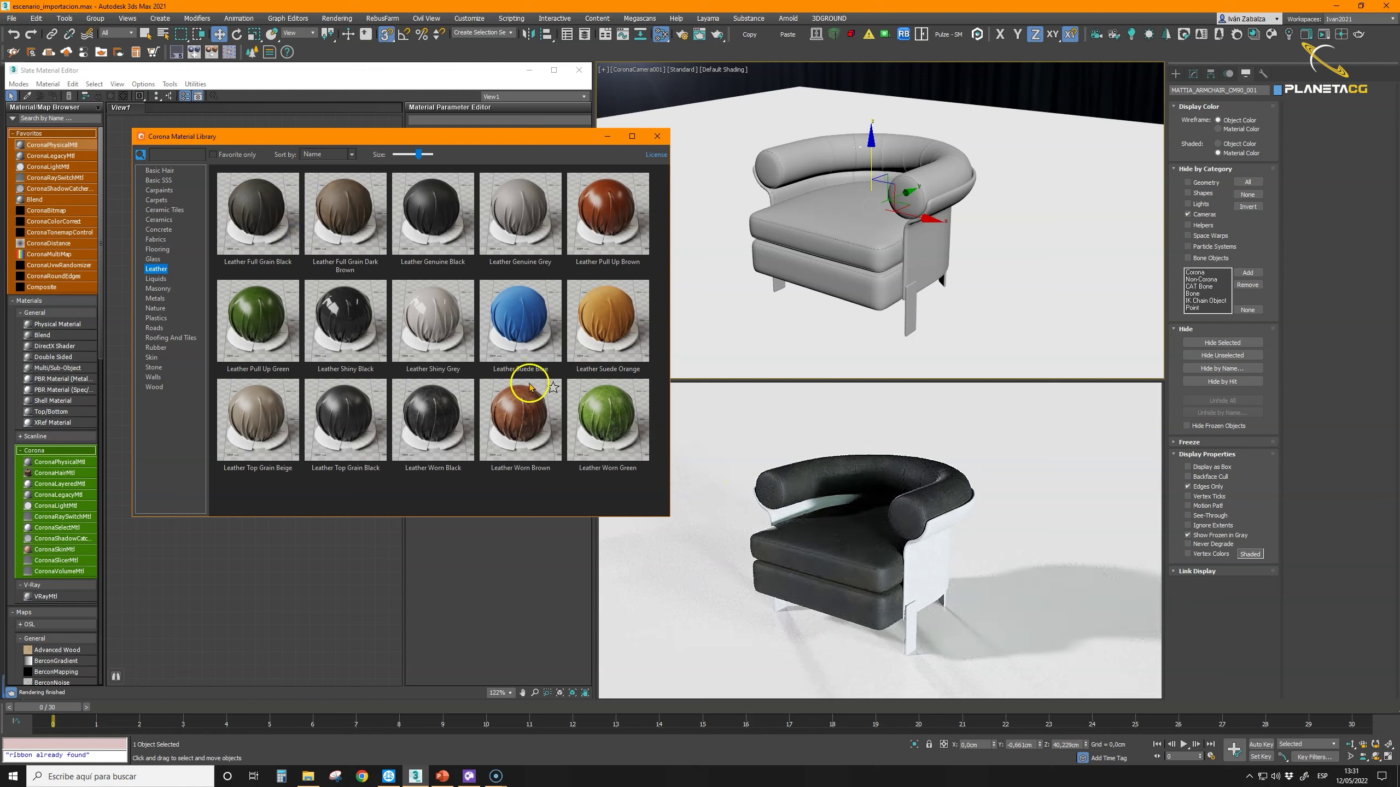
Step: Assign Leather Suede Orange to the armchair's upholstery and reframe the camera to view it
{"action": "right_click", "coordinate": [596, 308]}
{"action": "left_click", "coordinate": [633, 343]}
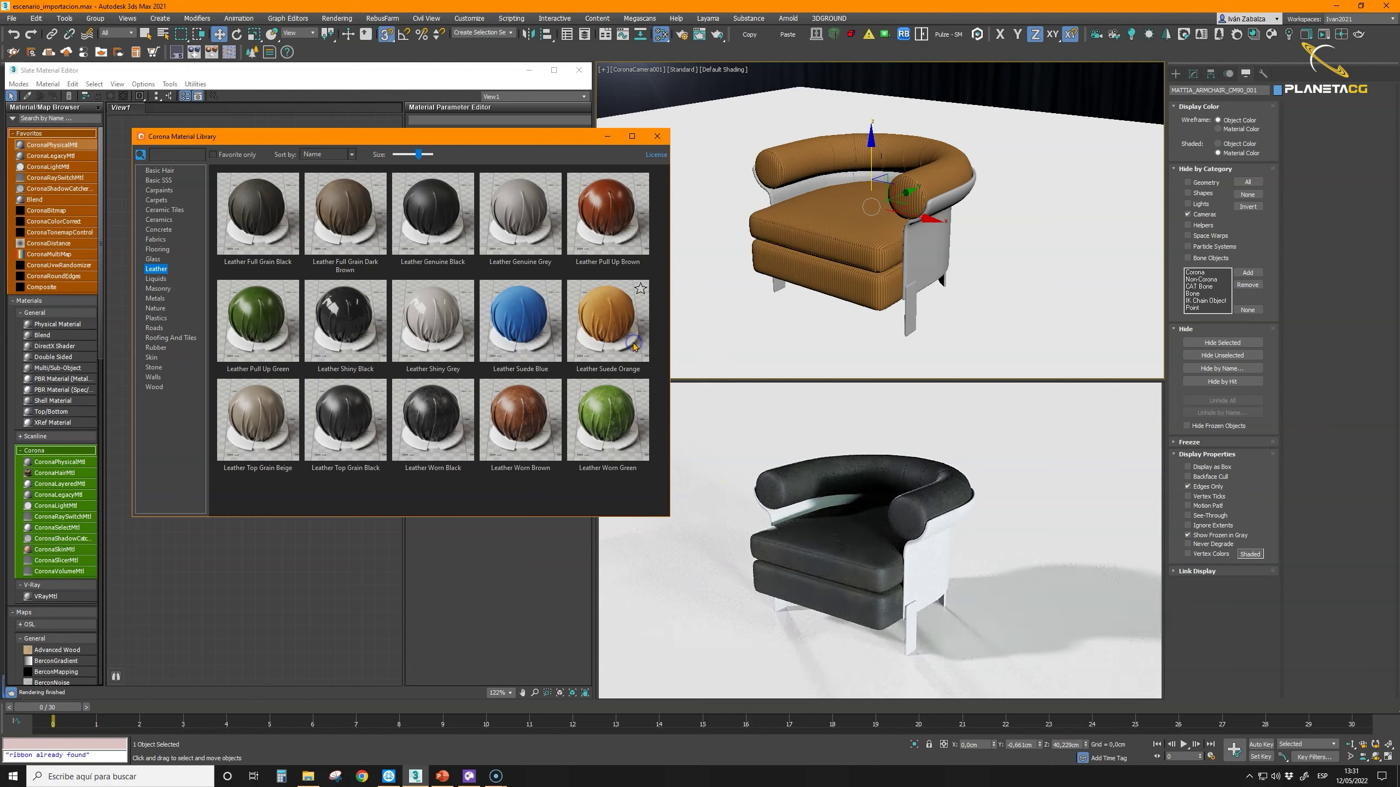
{"action": "left_click", "coordinate": [1350, 744]}
{"action": "mouse_move", "coordinate": [900, 219]}
{"action": "left_mouse_down"}
{"action": "mouse_move", "coordinate": [878, 202]}
{"action": "mouse_move", "coordinate": [884, 225]}
{"action": "left_mouse_up"}
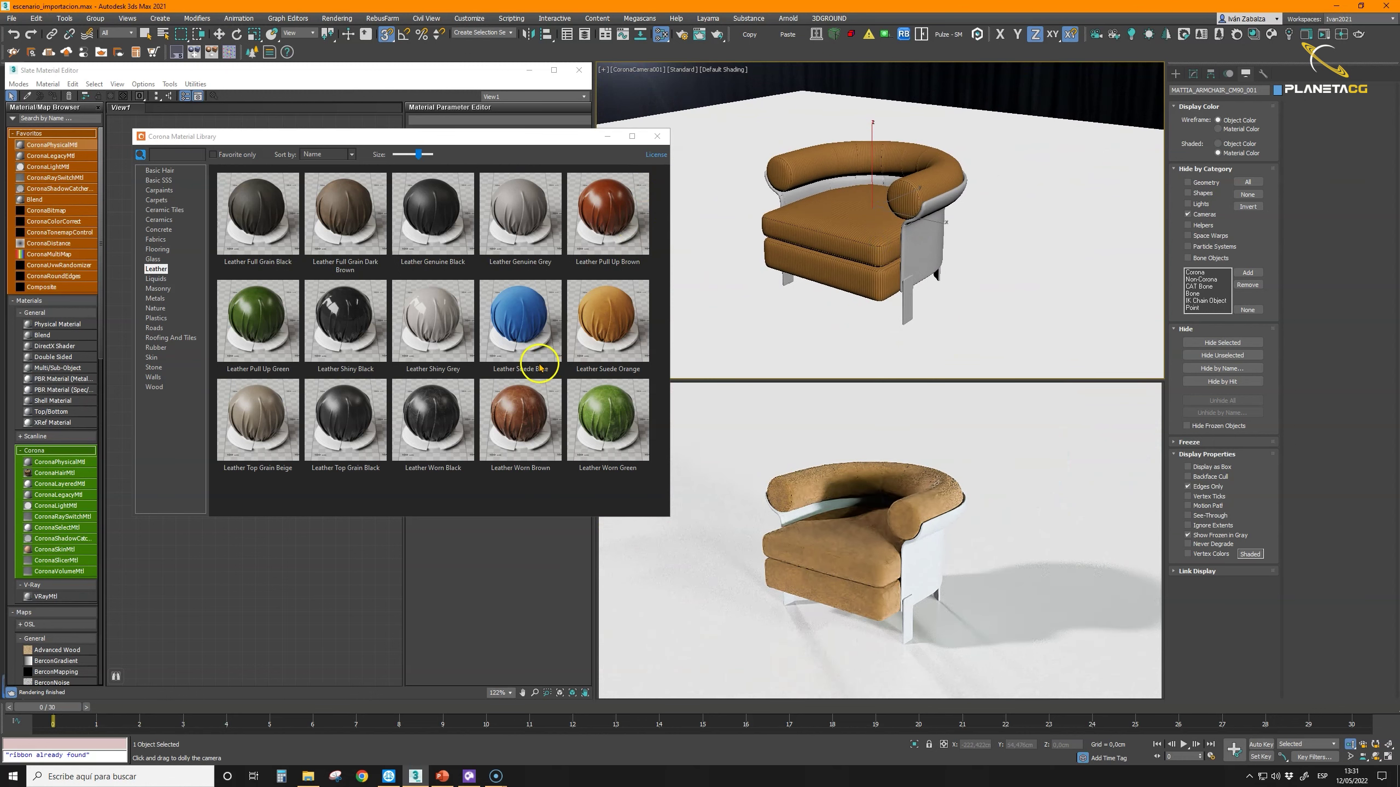
Step: Assign Leather Worn Green to the armchair's upholstery, examine it up close, and close the material library
{"action": "right_click", "coordinate": [612, 408]}
{"action": "left_click", "coordinate": [645, 435]}
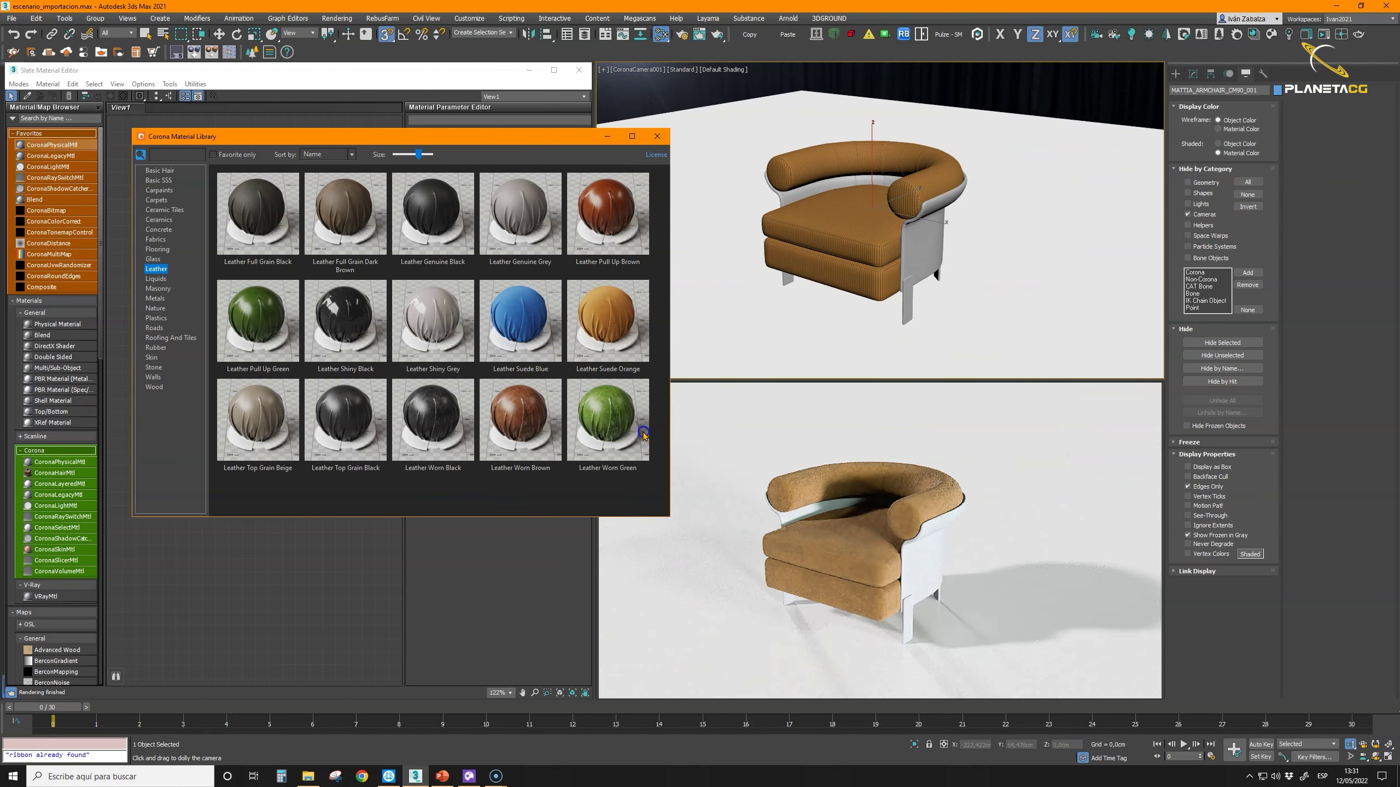
{"action": "left_click", "coordinate": [870, 263]}
{"action": "left_click_drag", "start_coordinate": [884, 277], "coordinate": [866, 218]}
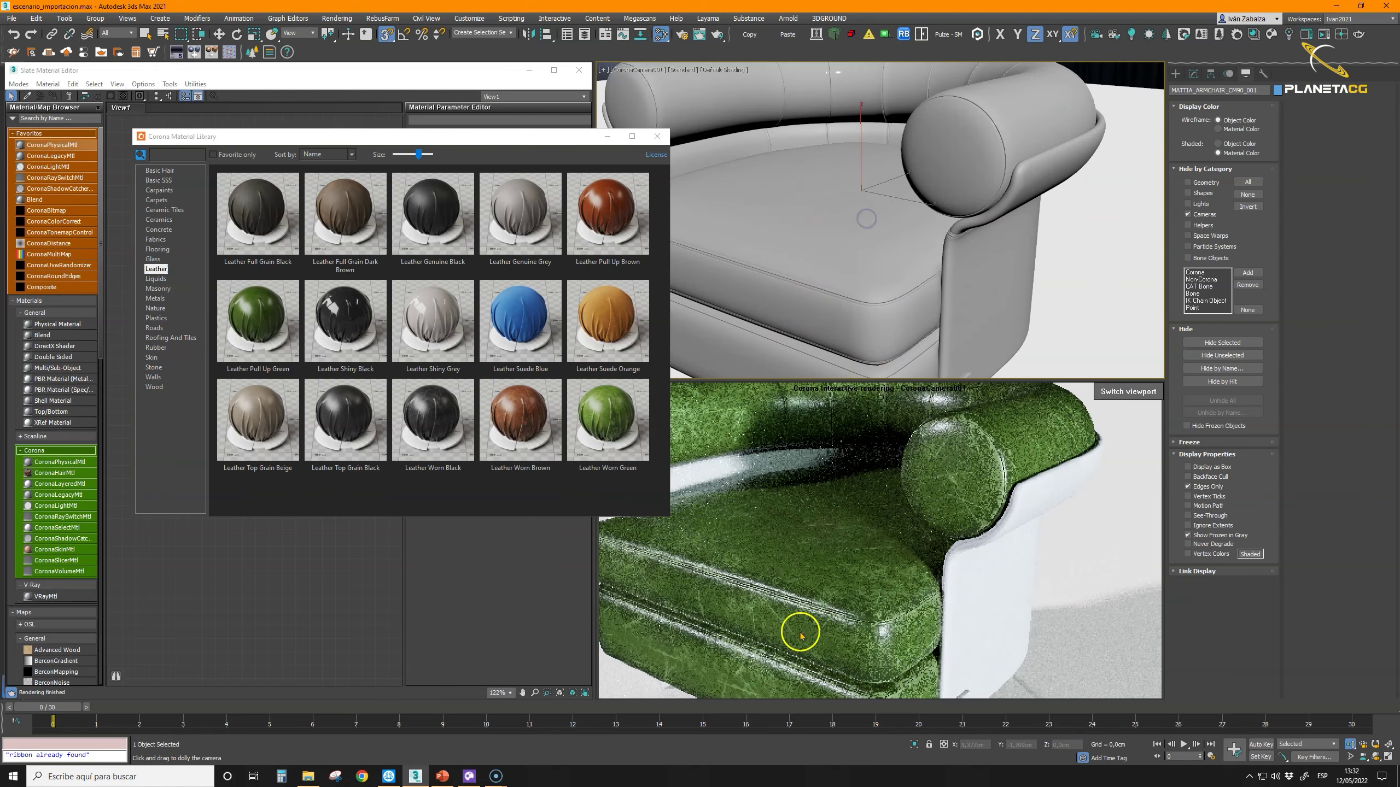
{"action": "left_click_drag", "start_coordinate": [879, 278], "coordinate": [878, 317]}
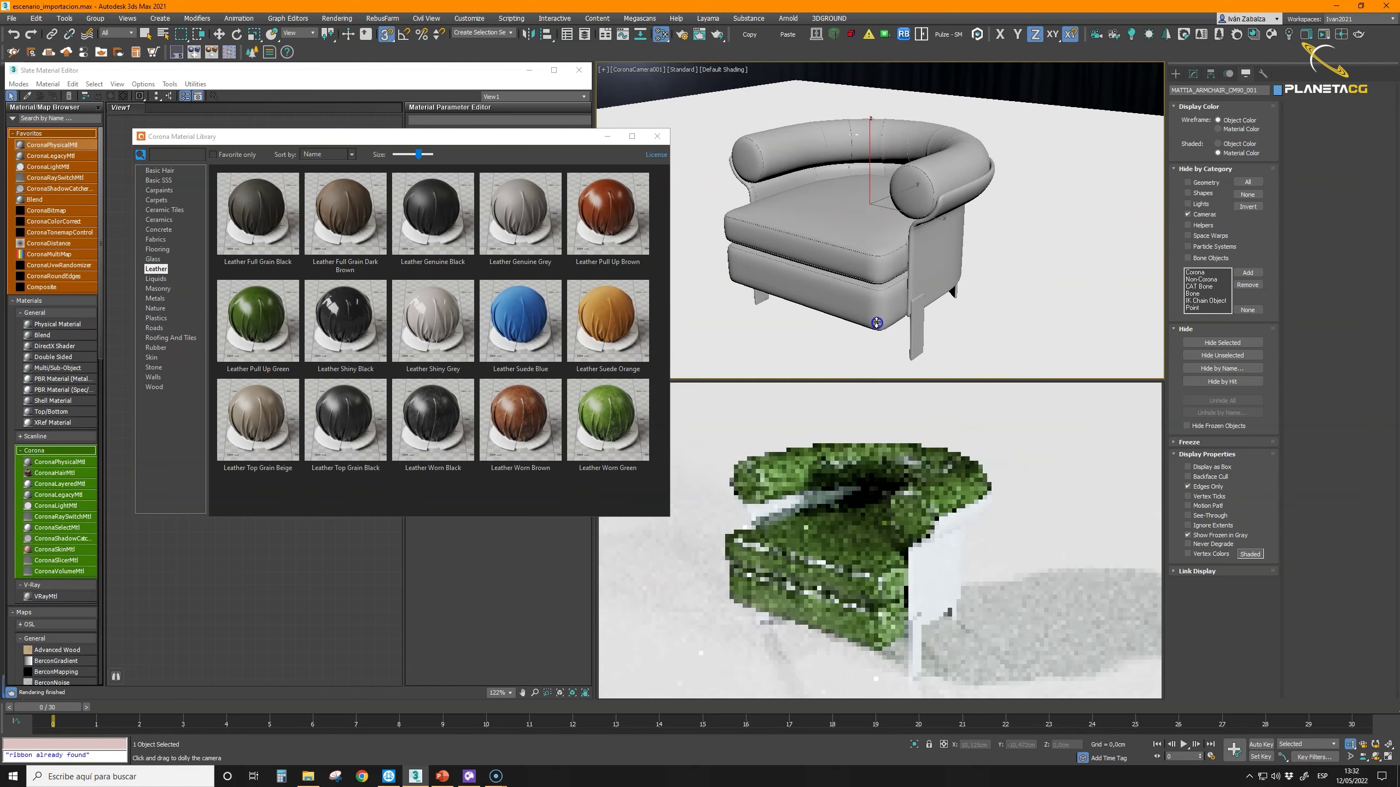
{"action": "left_click", "coordinate": [656, 138]}
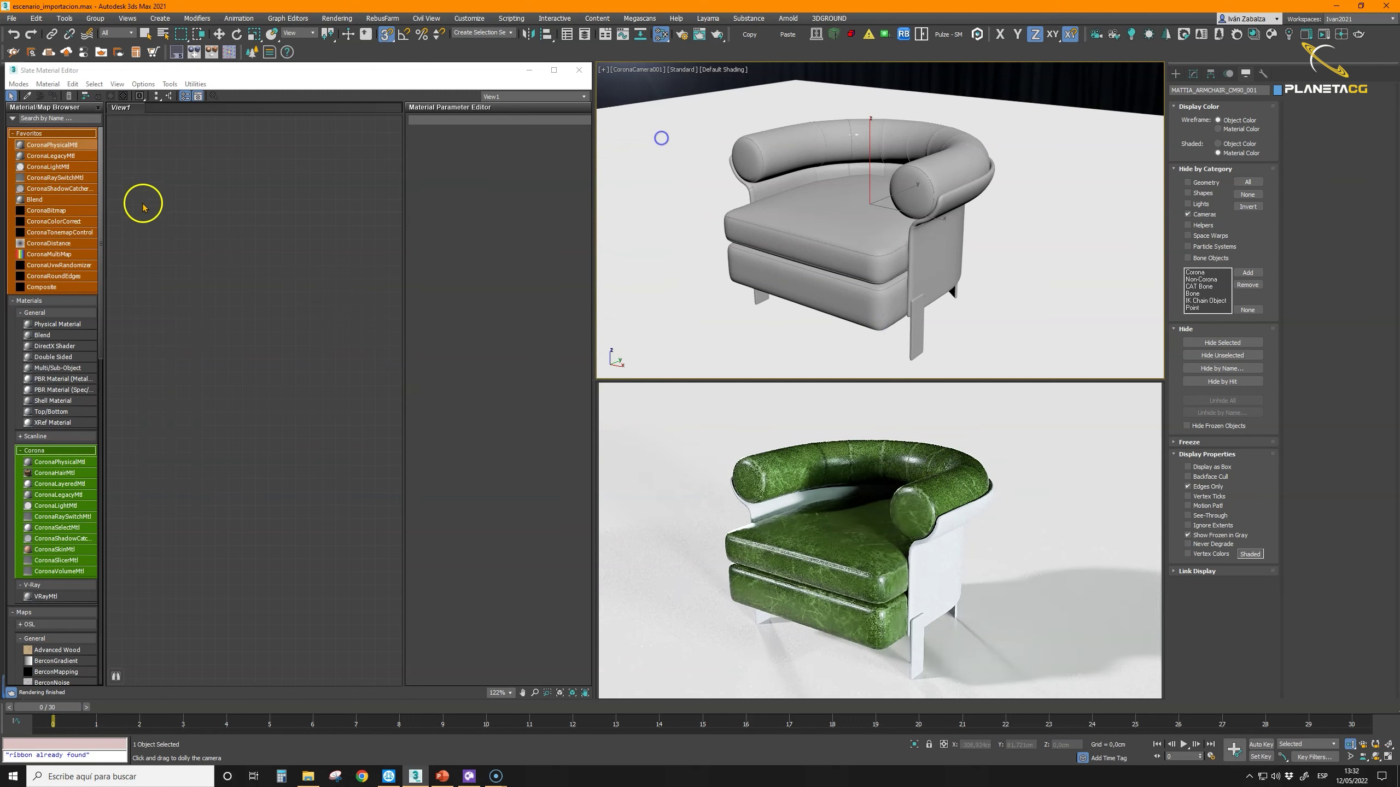
Step: Close the Slate Material Editor and show the online materials in the Chaos Cosmos browser
{"action": "left_click", "coordinate": [579, 70]}
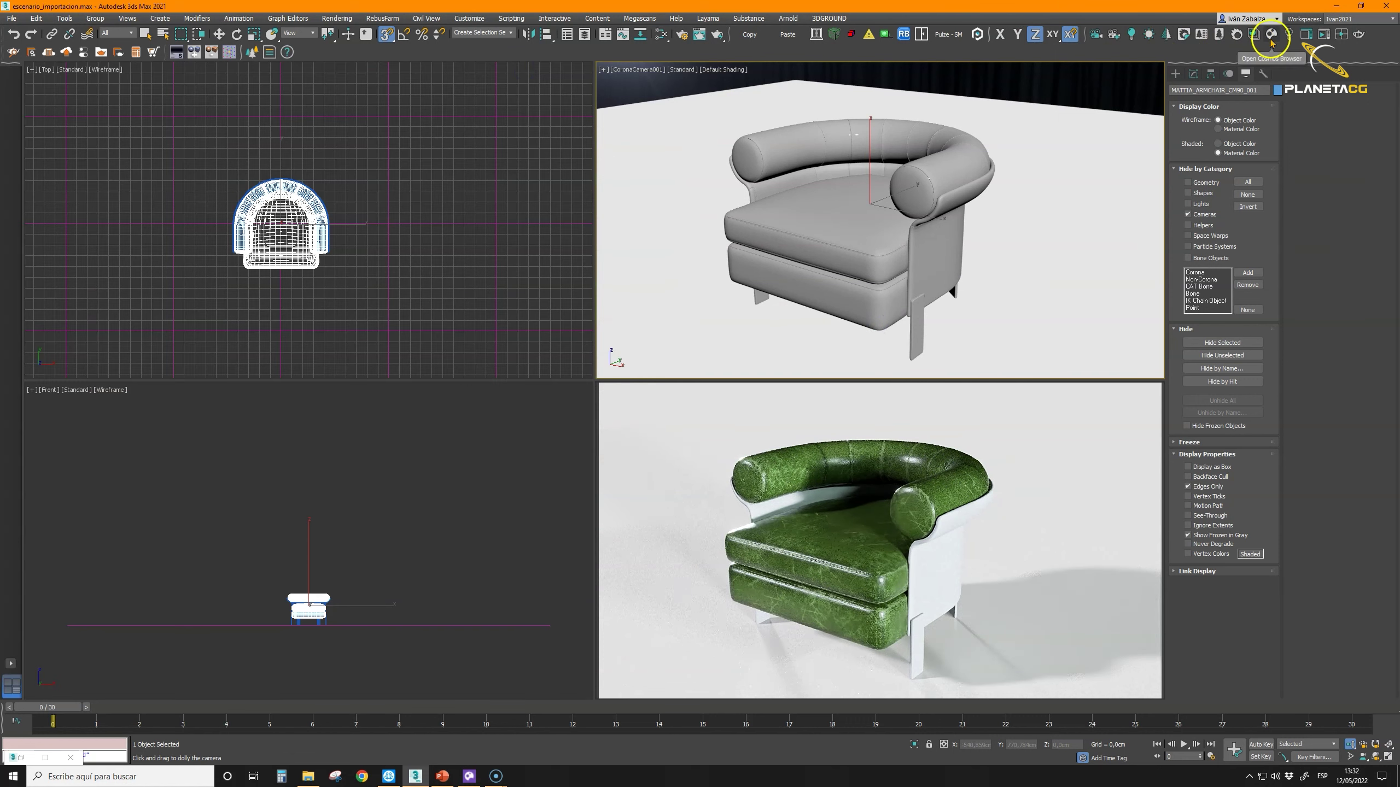
{"action": "left_click", "coordinate": [1270, 35]}
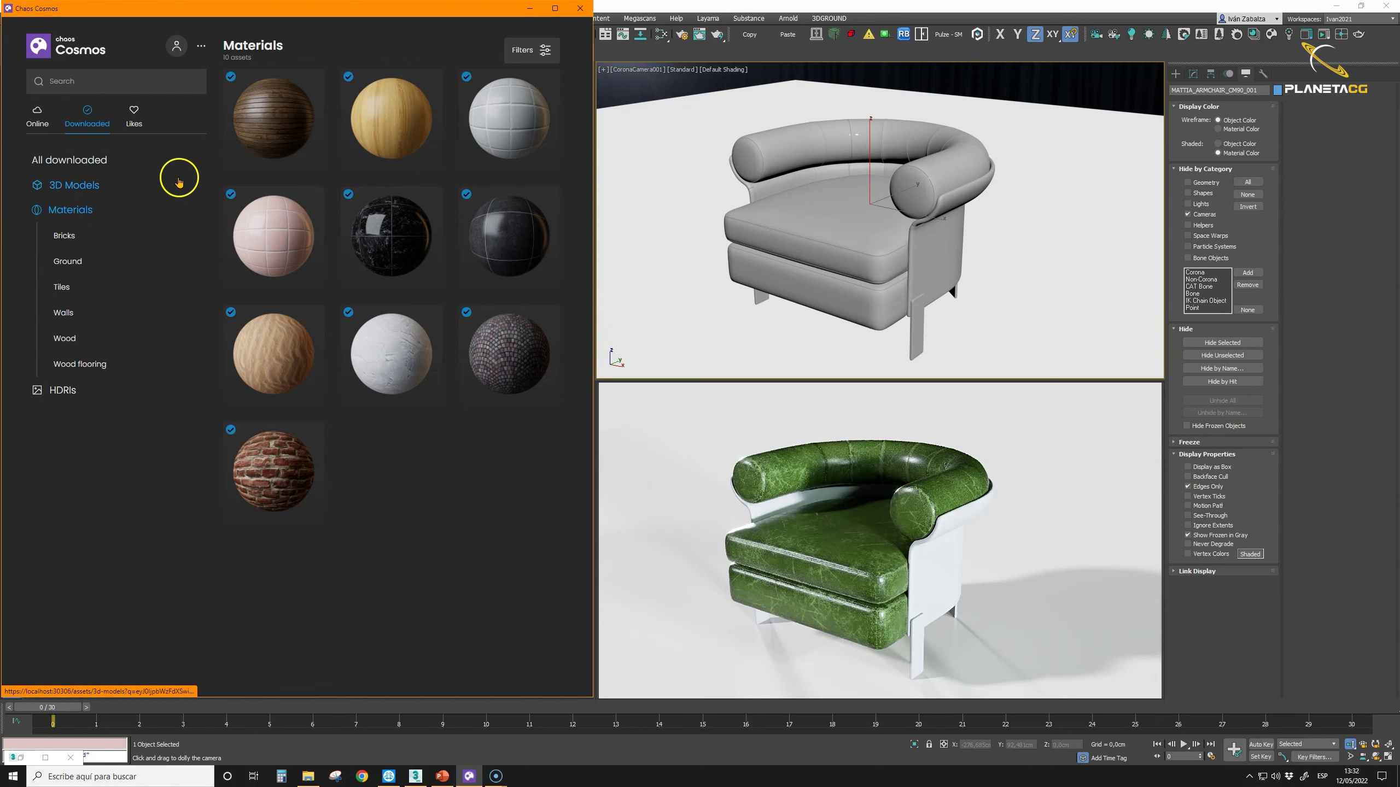
{"action": "left_click", "coordinate": [37, 117]}
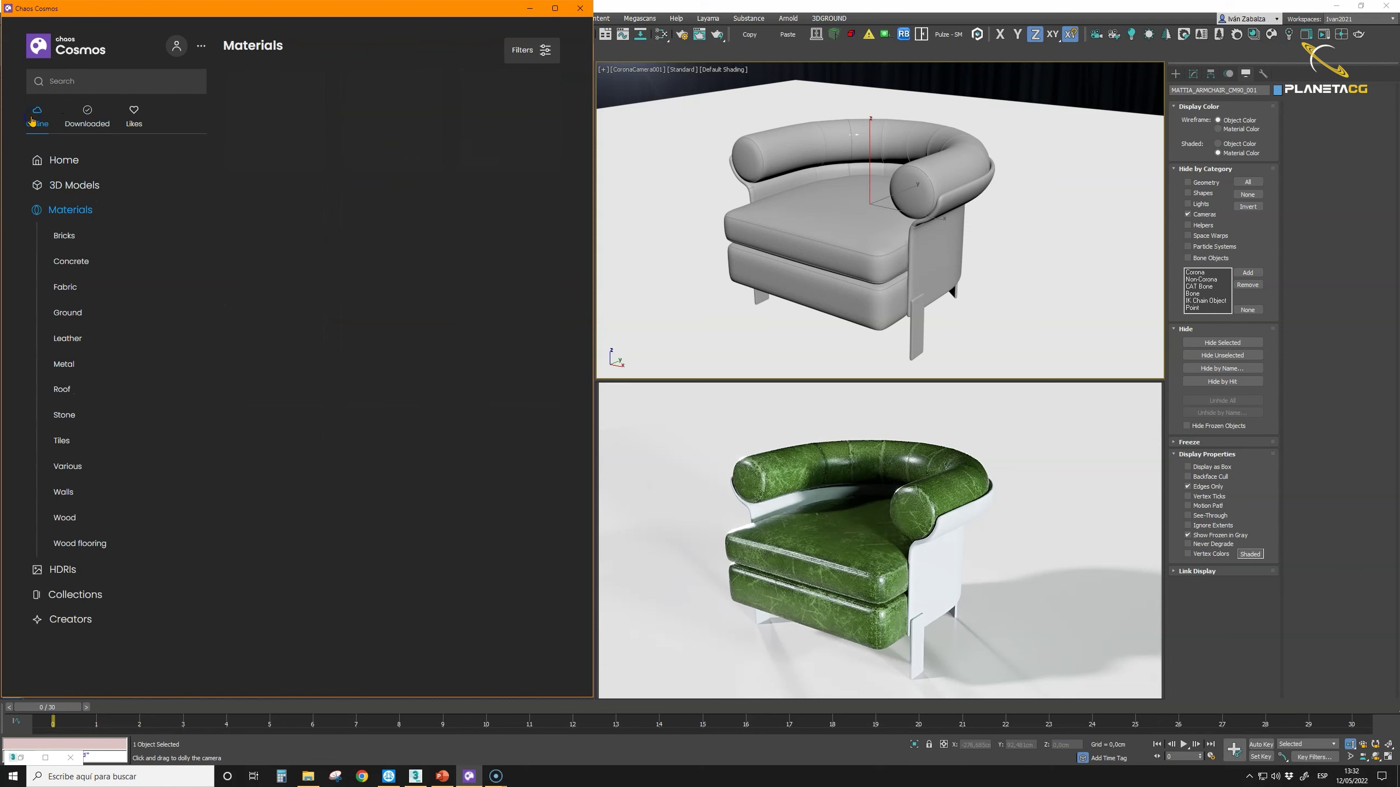
Step: Show the fabric materials in Chaos Cosmos and download Fabric Patterned 07 8cm
{"action": "left_click", "coordinate": [66, 346]}
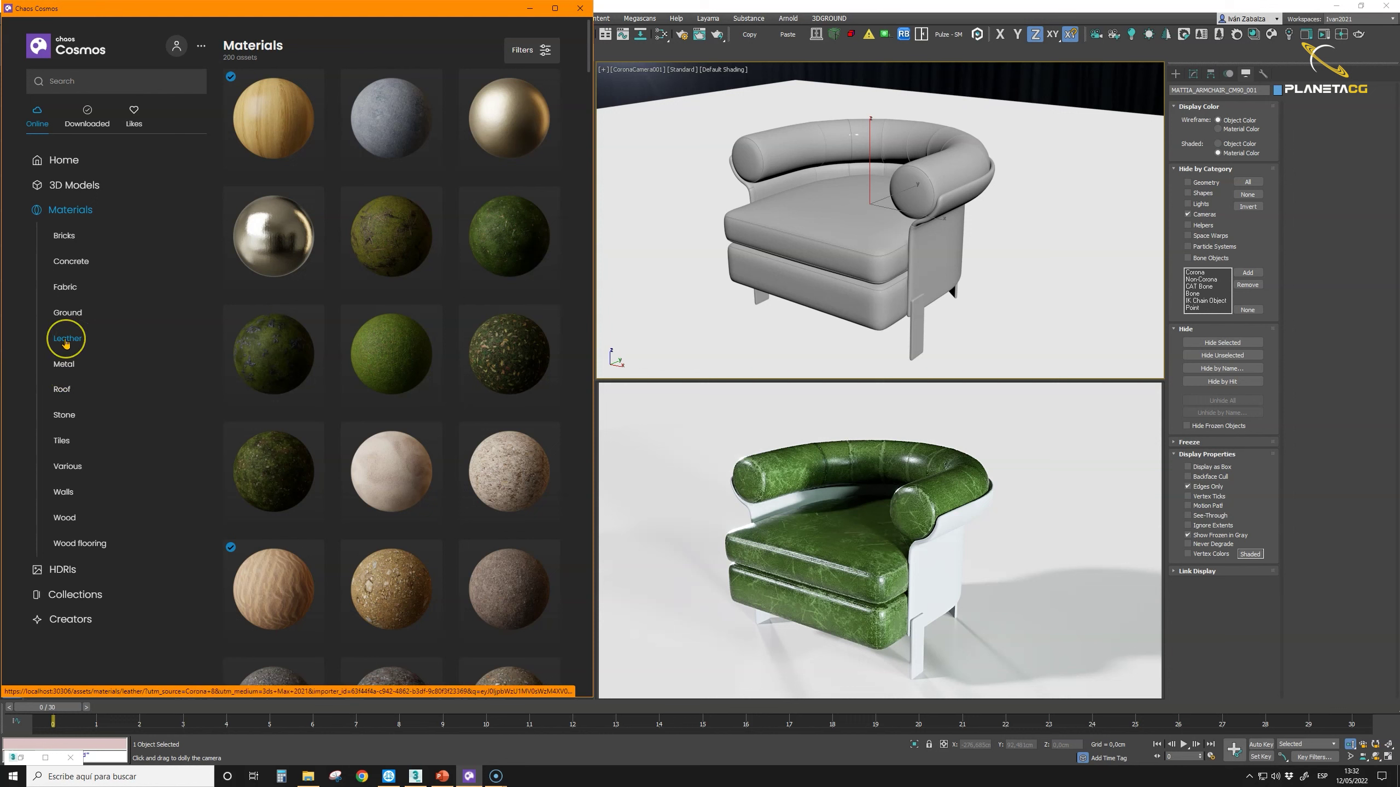
{"action": "left_click", "coordinate": [65, 290]}
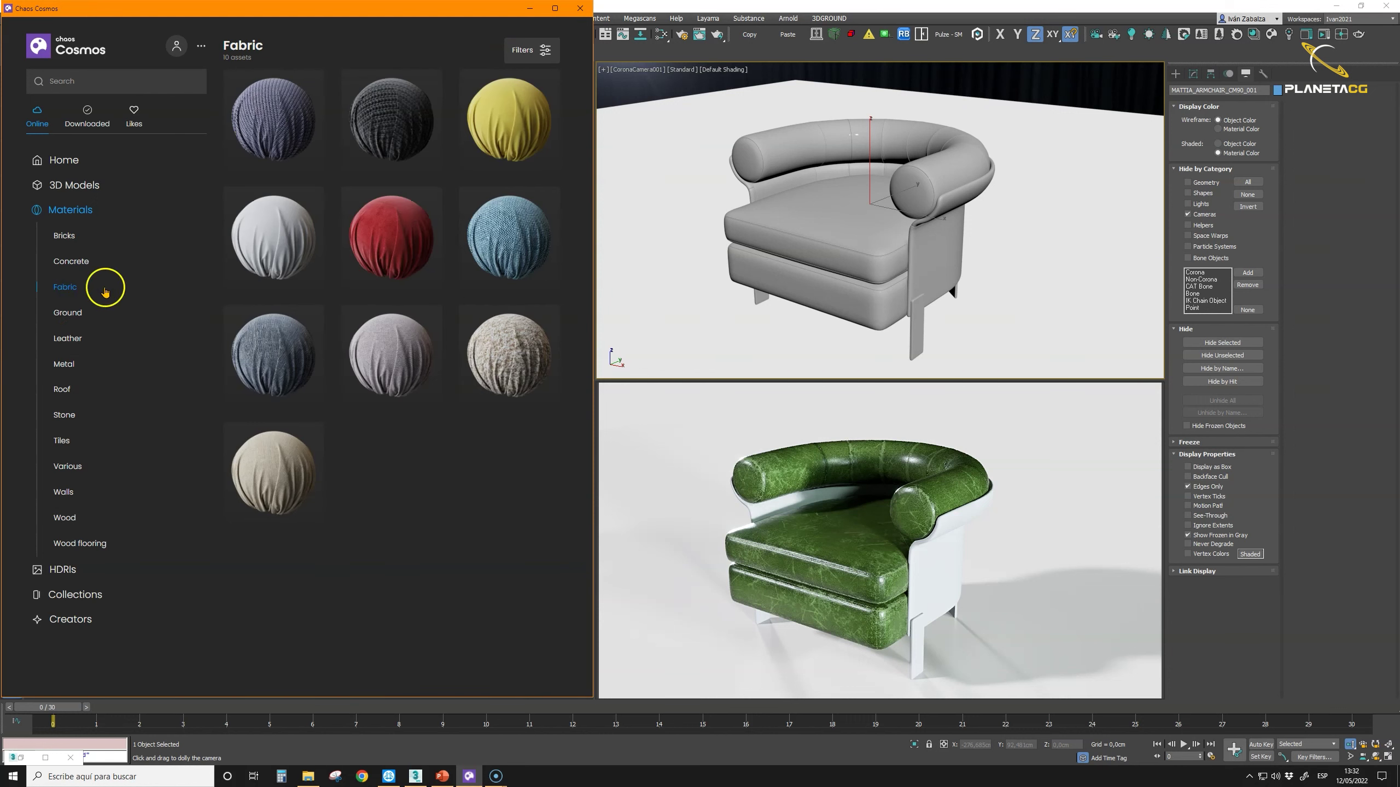
{"action": "left_click", "coordinate": [499, 242]}
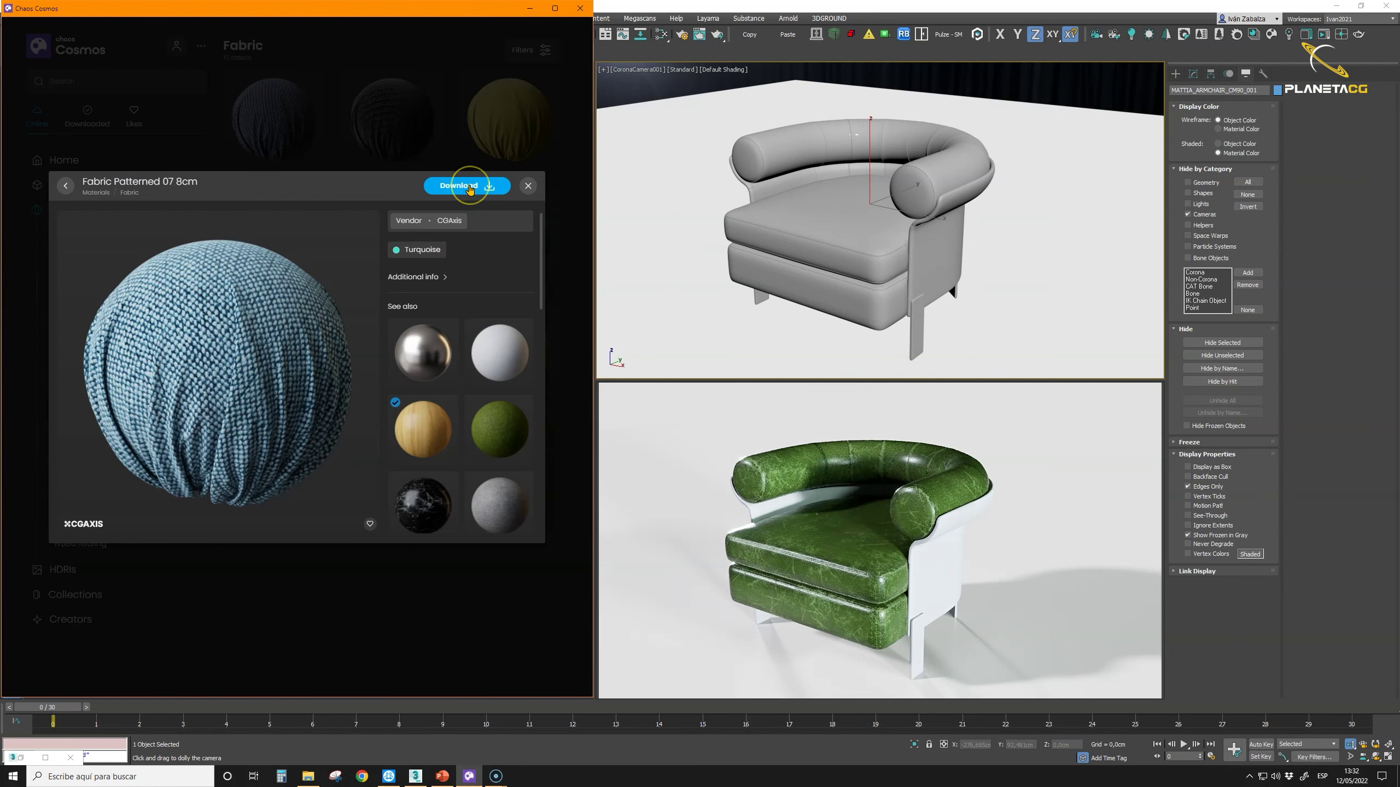
{"action": "left_click", "coordinate": [488, 187]}
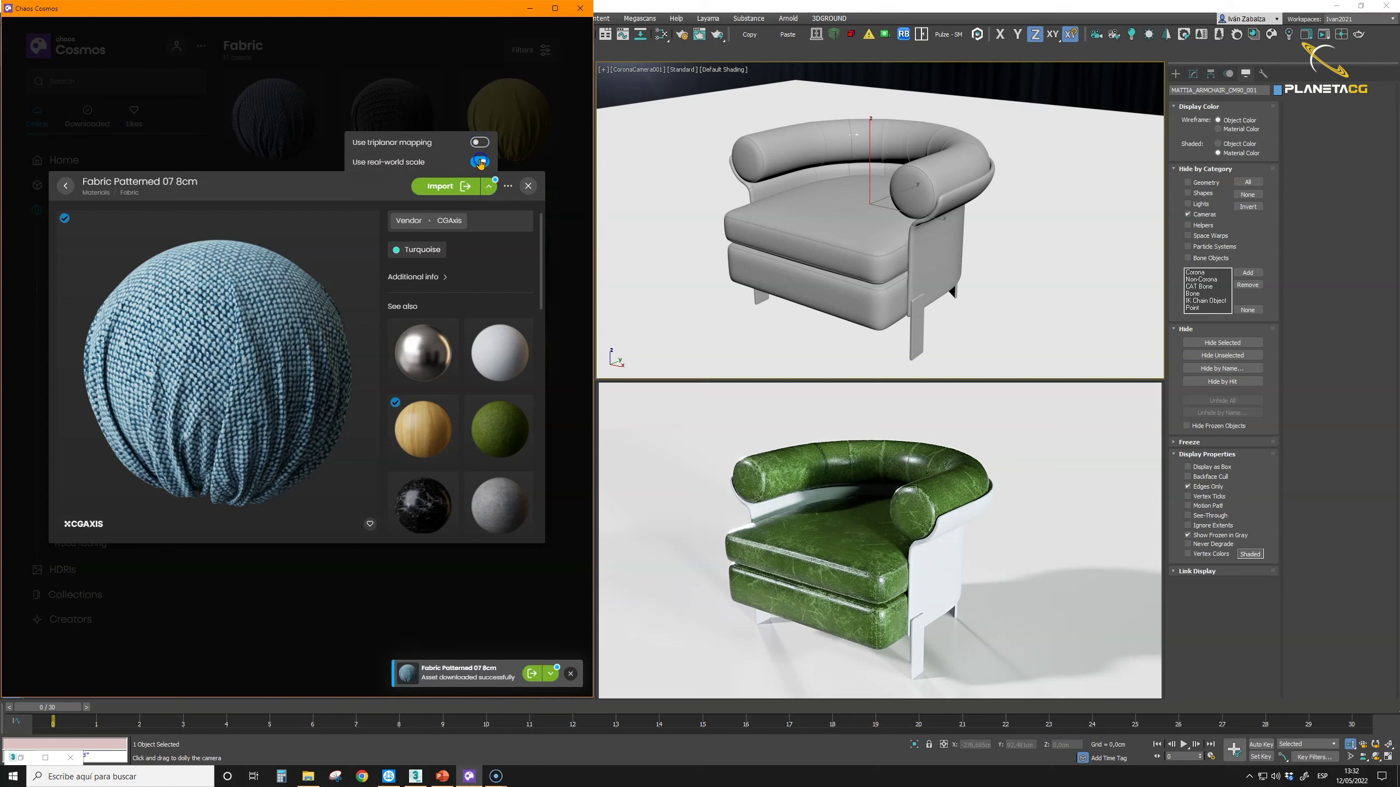
Step: Try importing the turquoise fabric onto the armchair's upholstery with real-world scale turned off
{"action": "left_click", "coordinate": [450, 187]}
{"action": "left_click", "coordinate": [479, 161]}
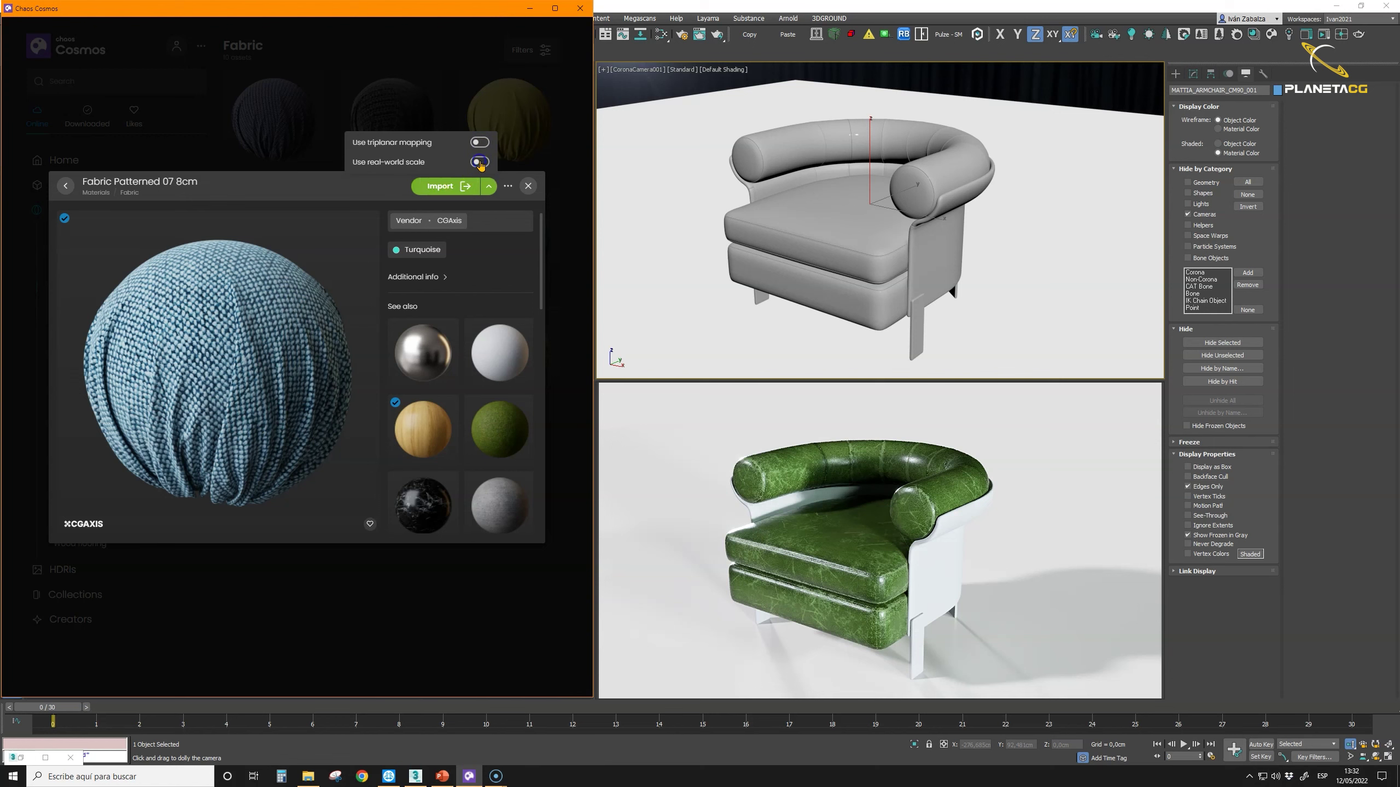
{"action": "left_click", "coordinate": [457, 187]}
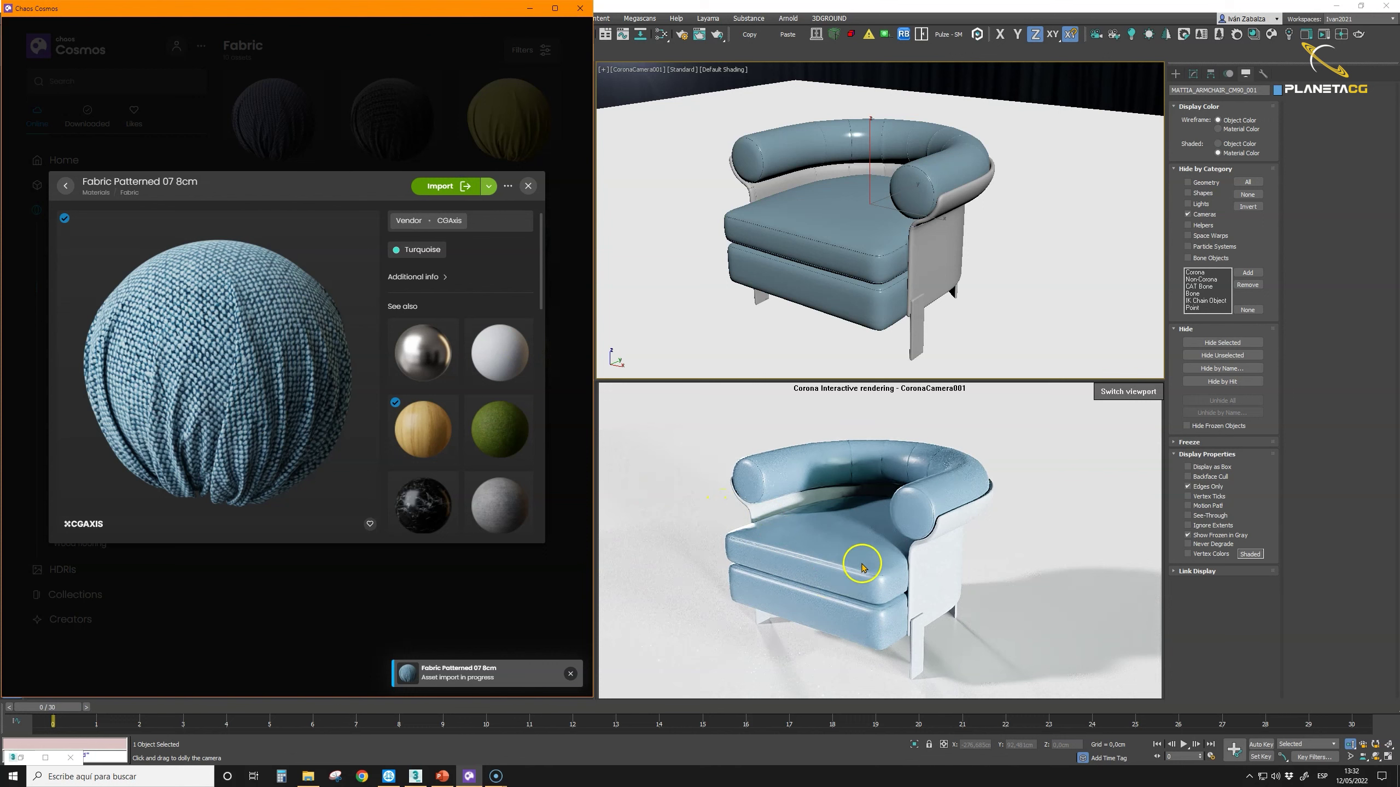
Step: Import Fabric Patterned 07 8cm onto the upholstery again with real-world scale turned on and view the seat cushions up close
{"action": "left_click", "coordinate": [488, 186]}
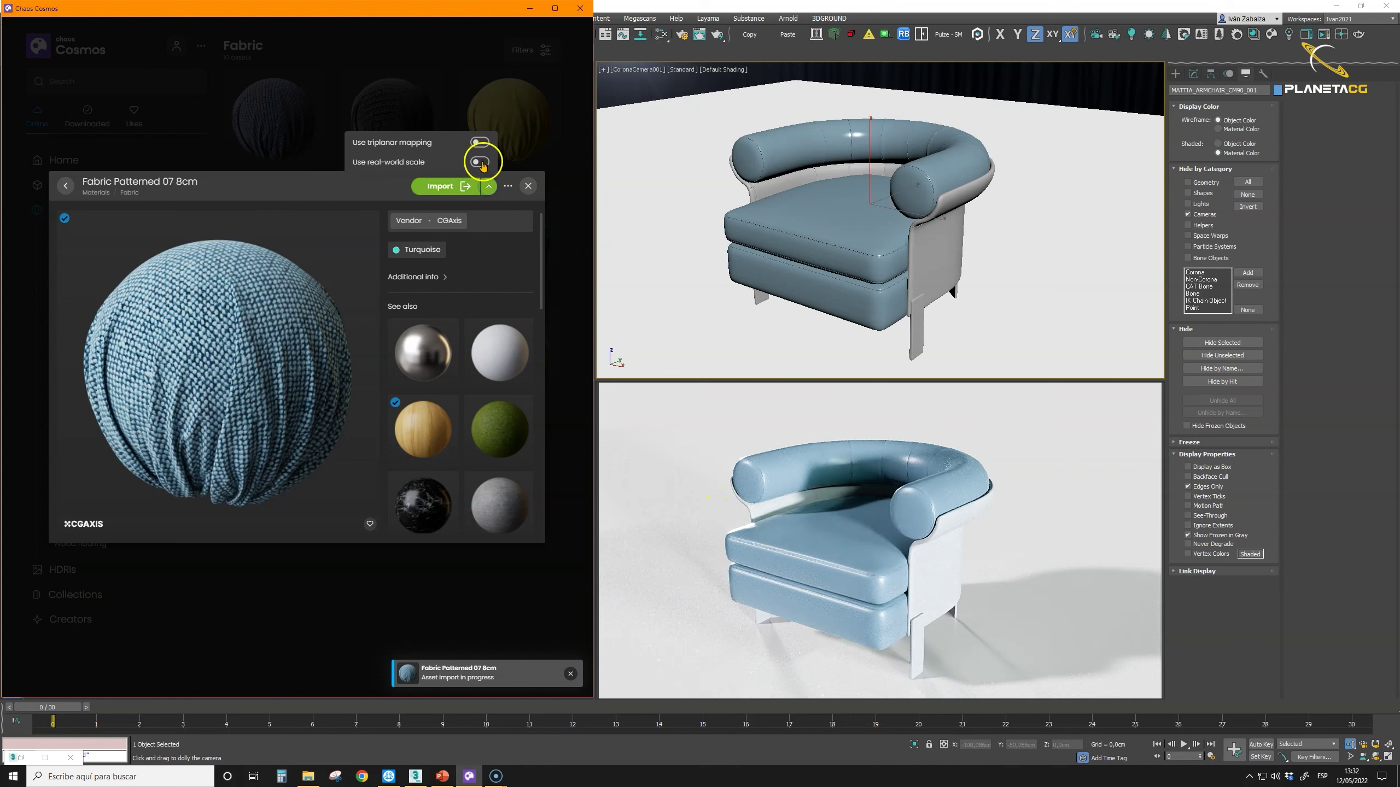
{"action": "left_click", "coordinate": [452, 186]}
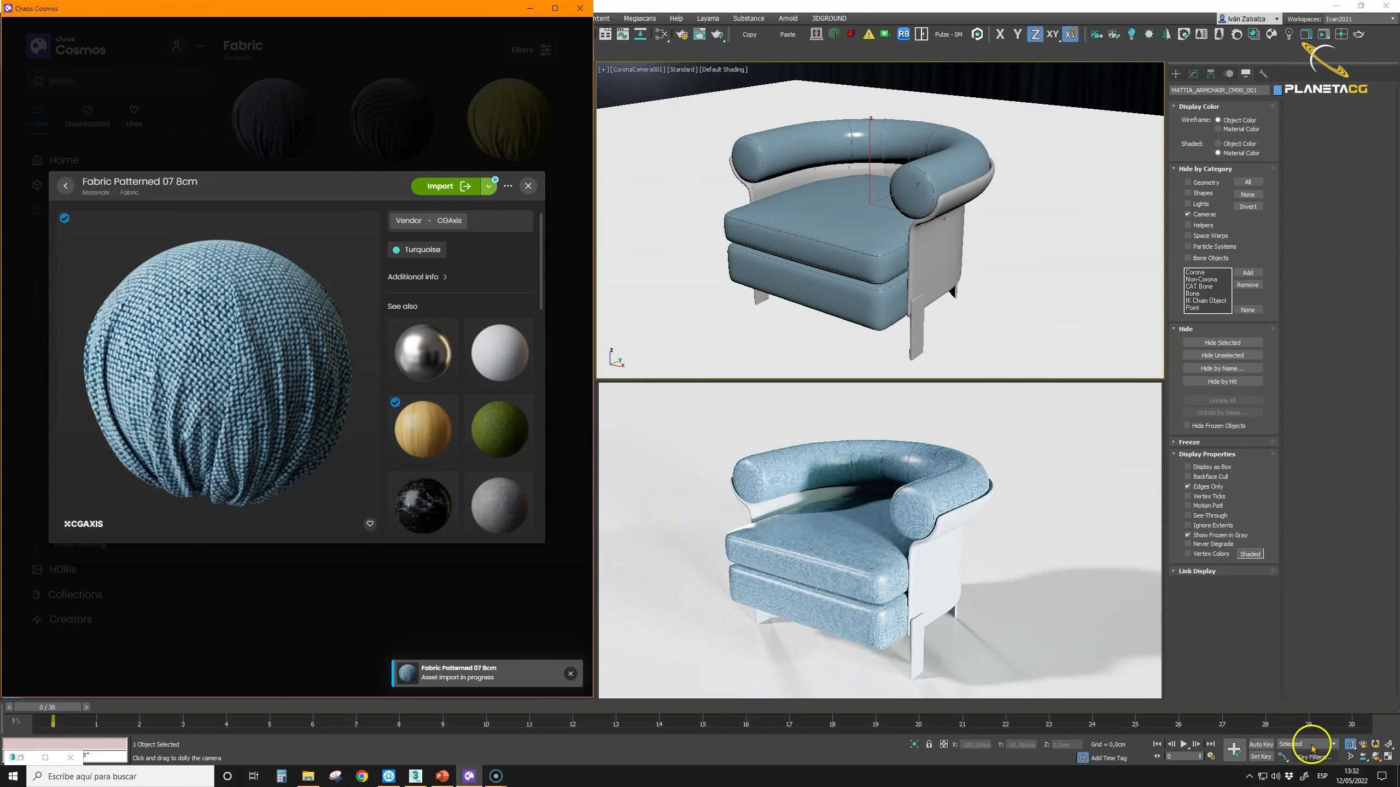
{"action": "left_click", "coordinate": [879, 233]}
{"action": "scroll", "coordinate": [878, 227], "scroll_direction": "up", "scroll_amount": 5}
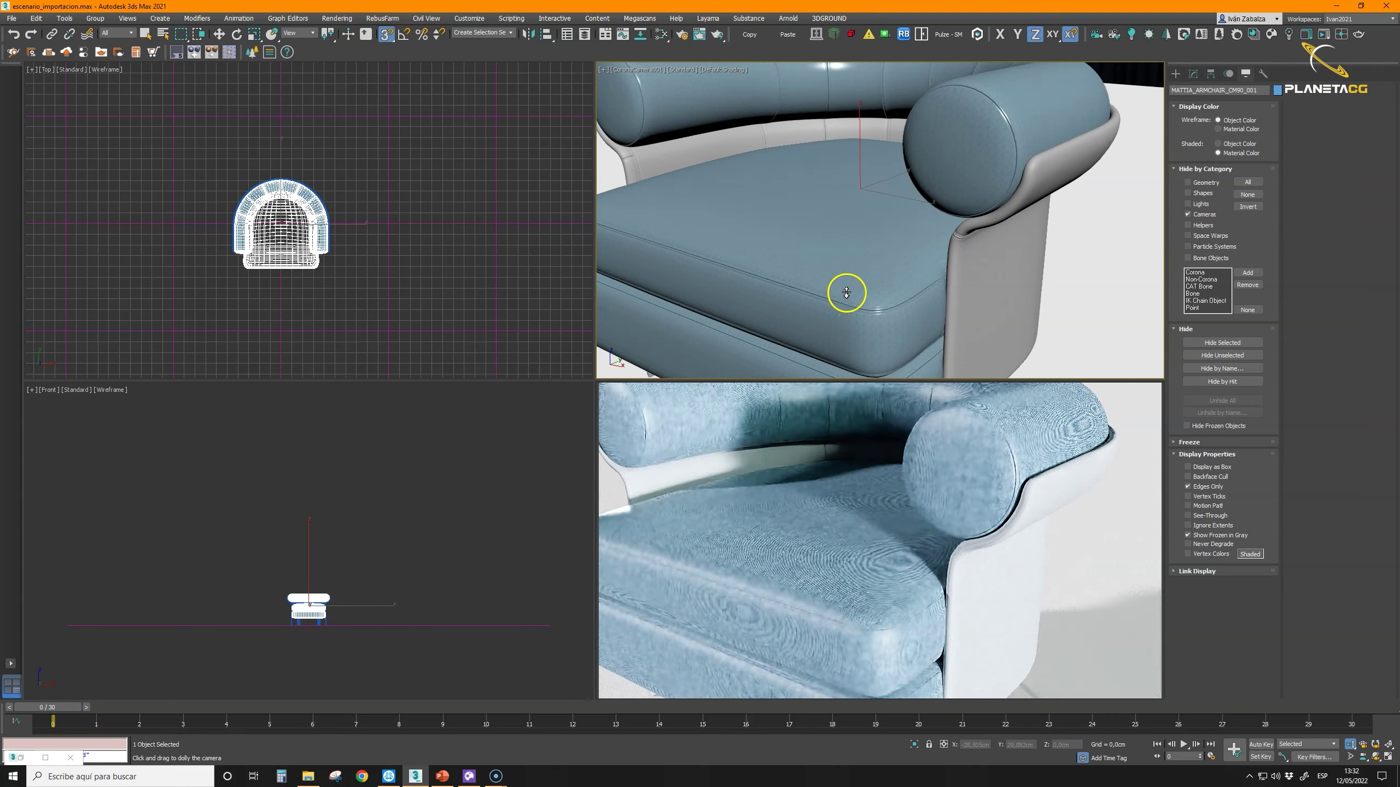
{"action": "key", "text": "w"}
{"action": "scroll", "coordinate": [844, 284], "scroll_direction": "up", "scroll_amount": 4}
{"action": "left_click_drag", "start_coordinate": [848, 257], "coordinate": [839, 136]}
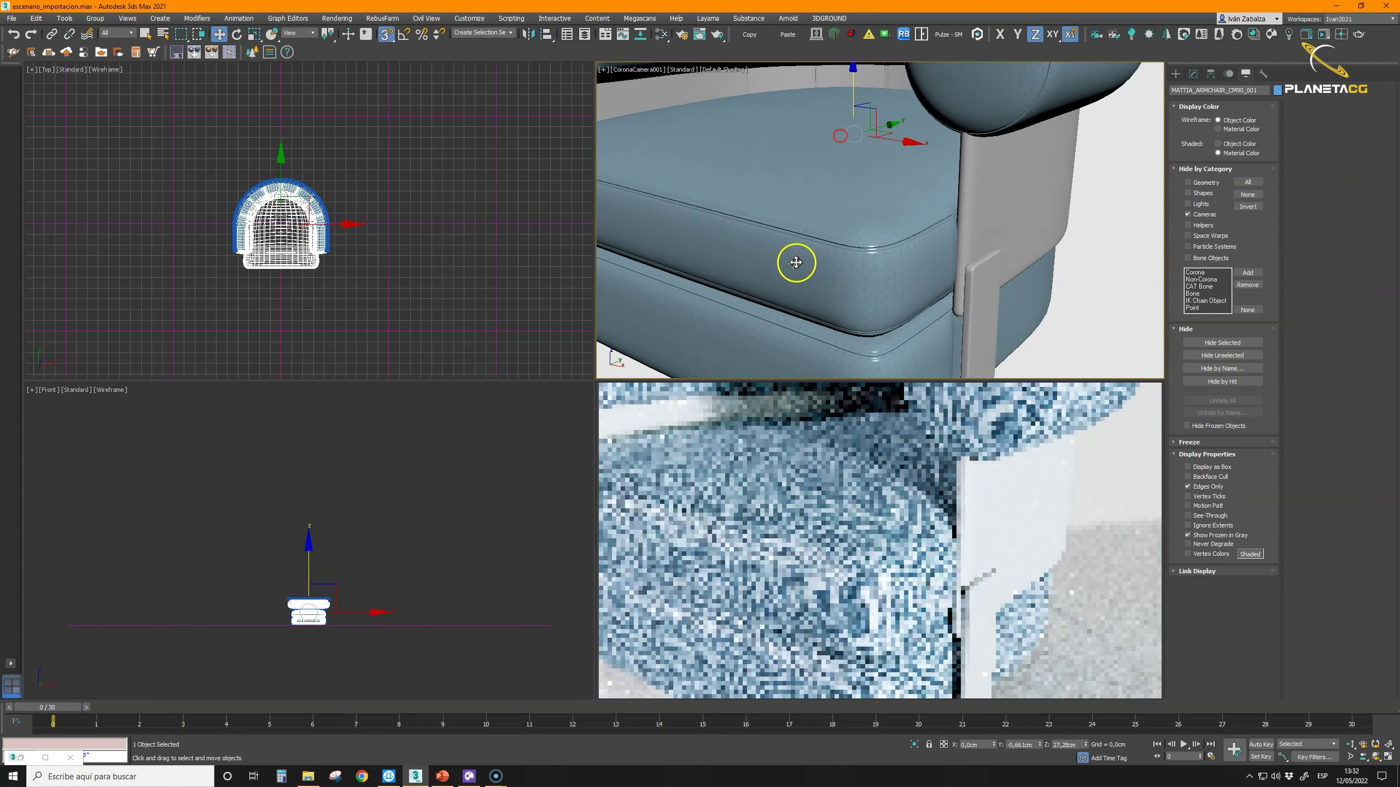
Step: Select the armchair's outer shell and download Wood Dark Fine 18-26 80cm from the wood materials in Chaos Cosmos
{"action": "left_click", "coordinate": [772, 169]}
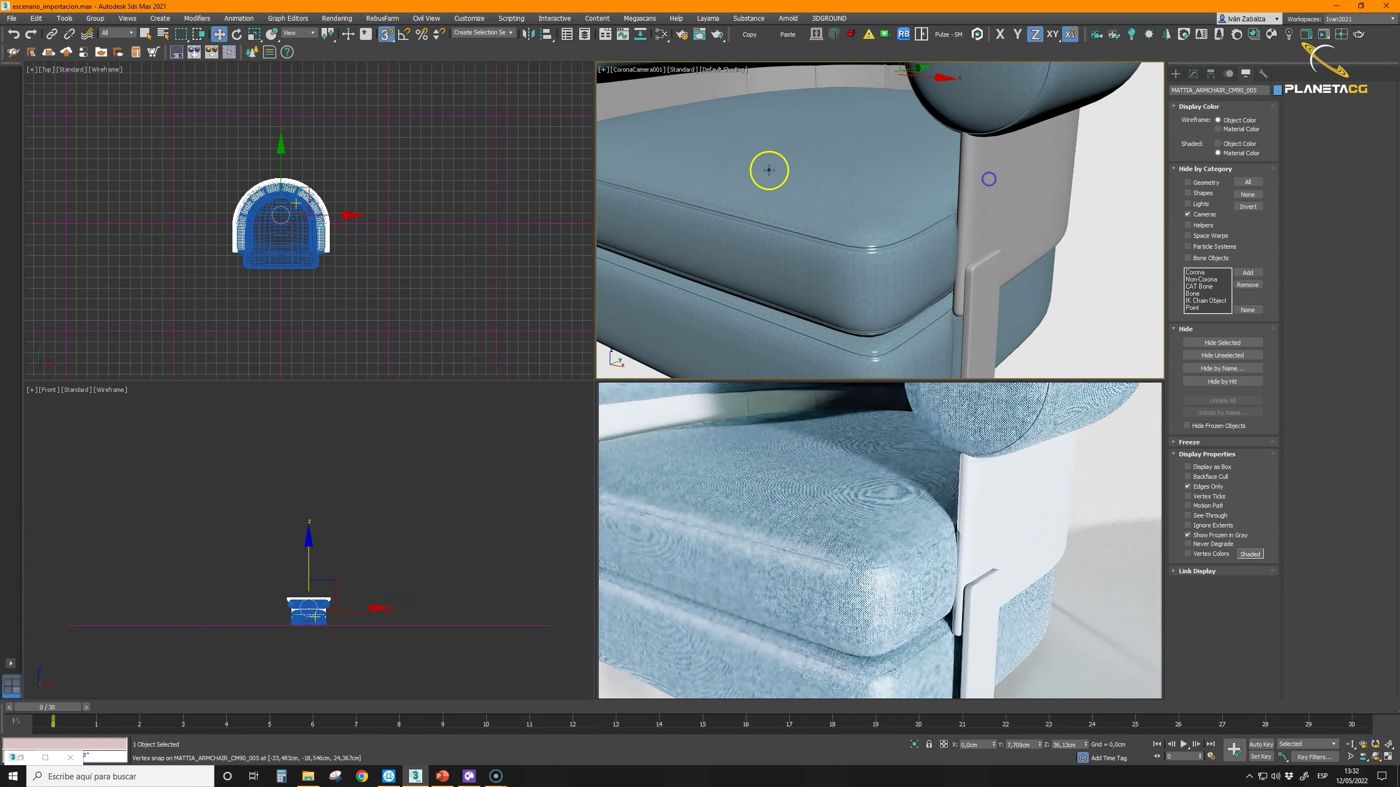
{"action": "left_click", "coordinate": [665, 39]}
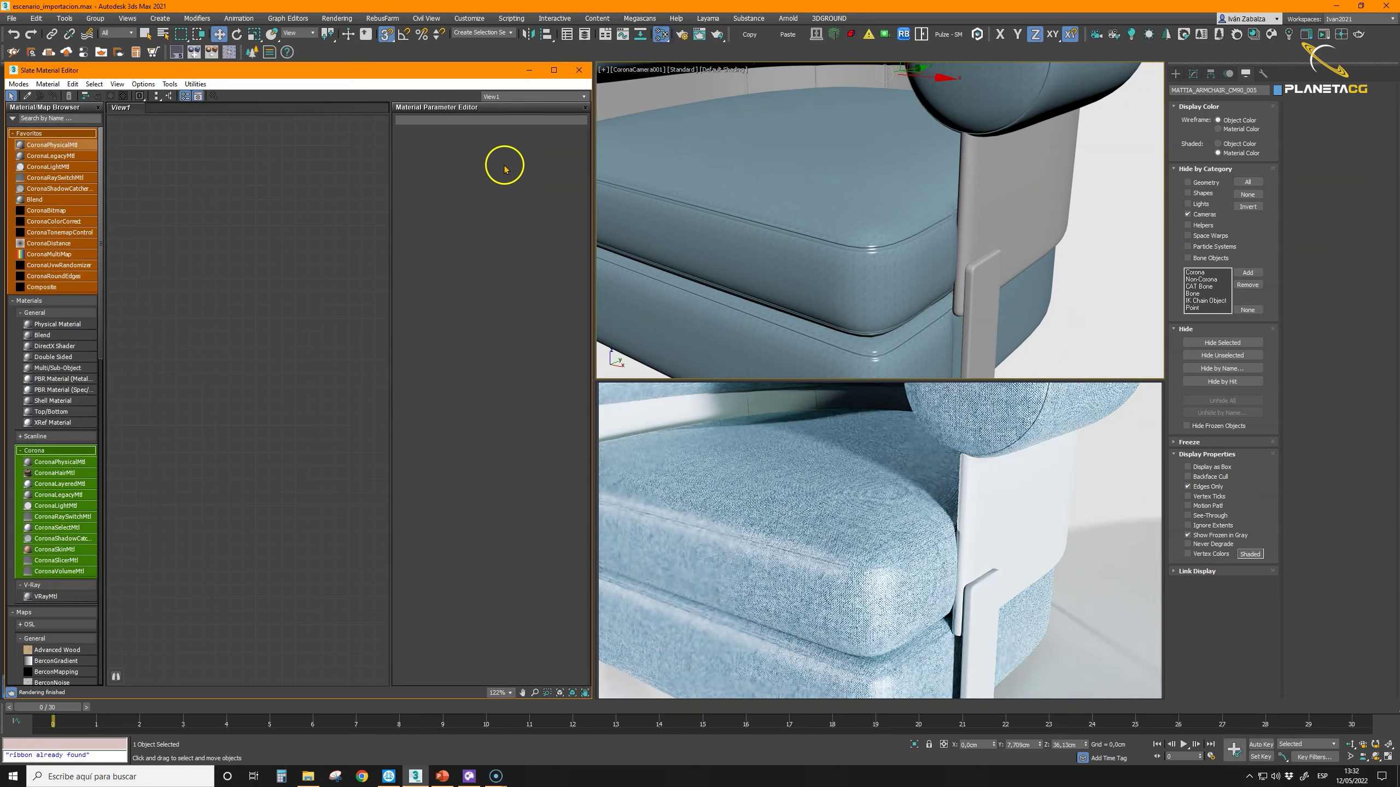
{"action": "left_click", "coordinate": [532, 68]}
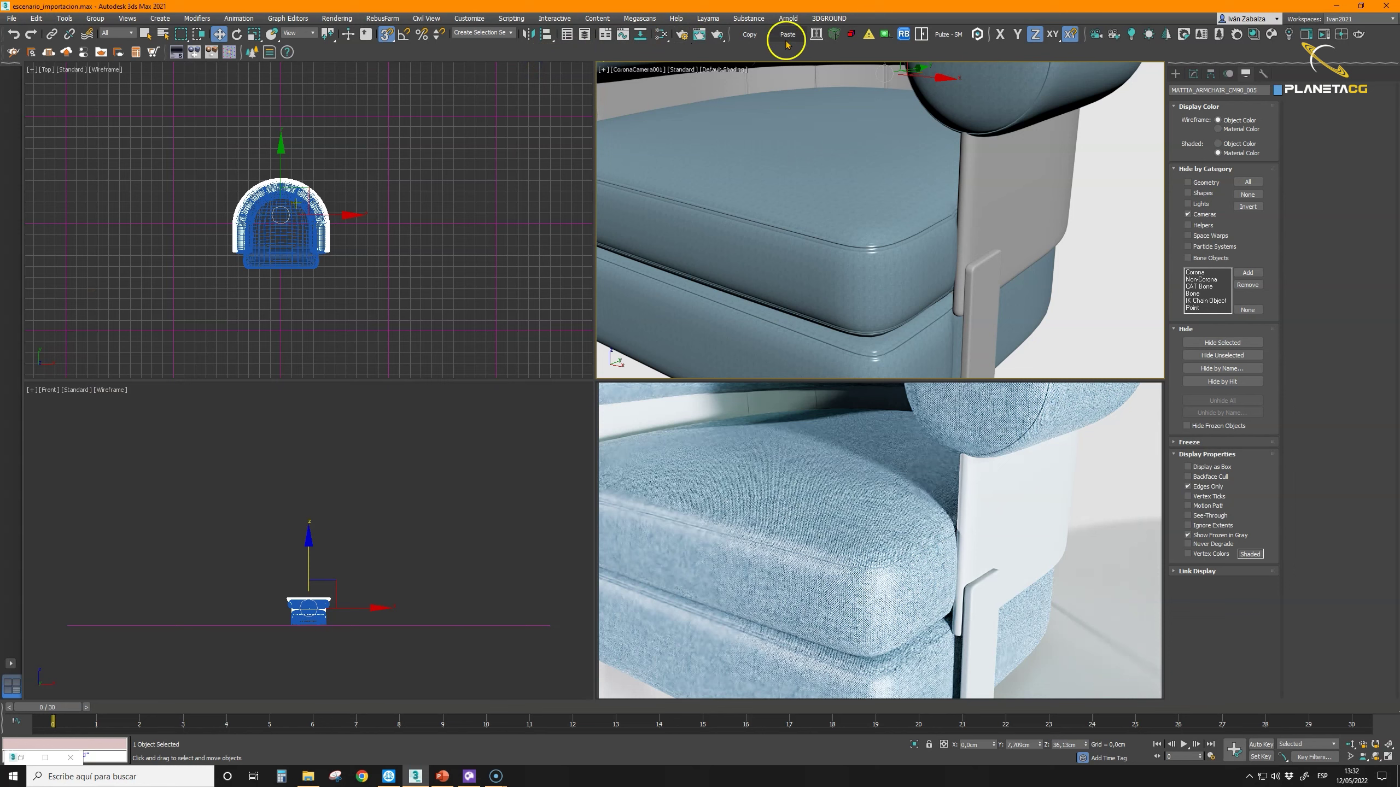
{"action": "left_click", "coordinate": [1272, 35]}
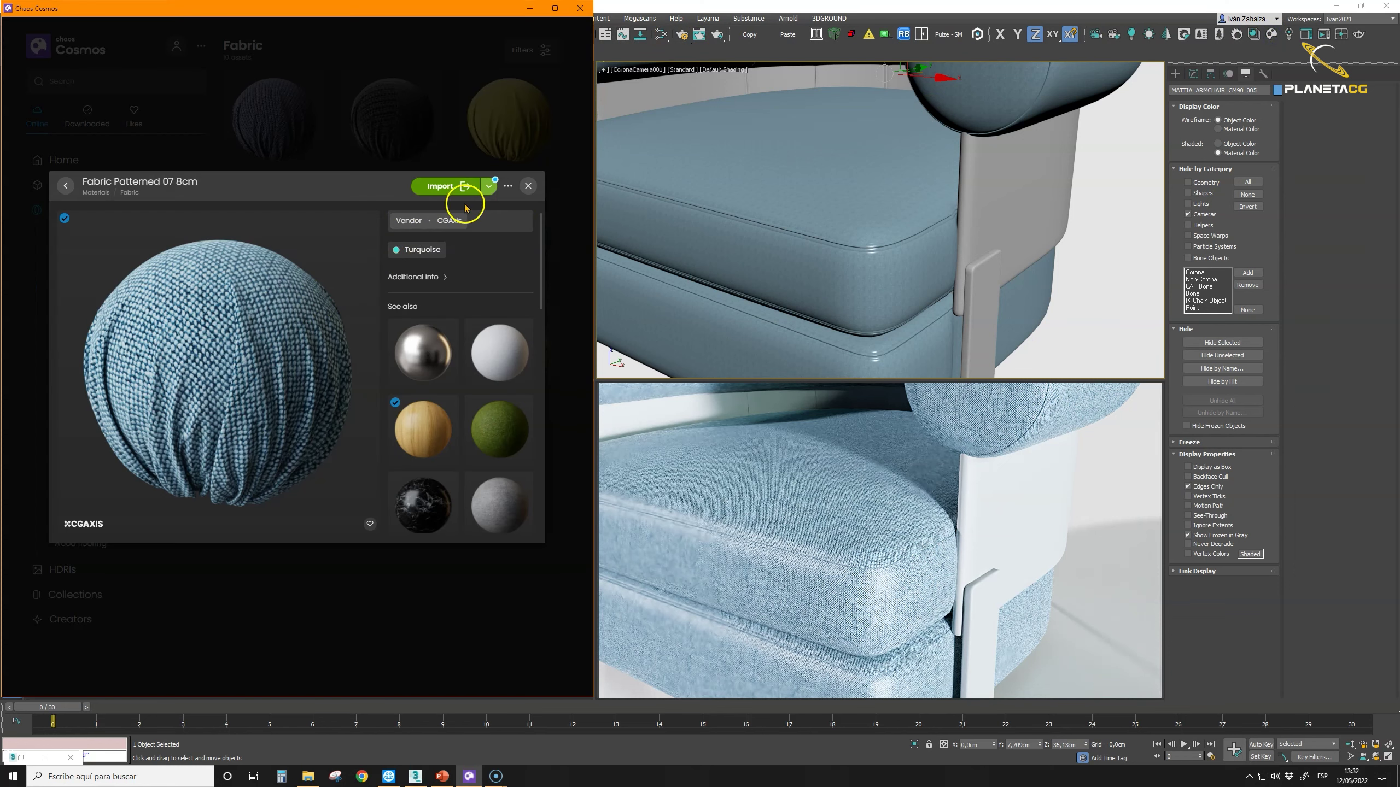
{"action": "left_click", "coordinate": [531, 191]}
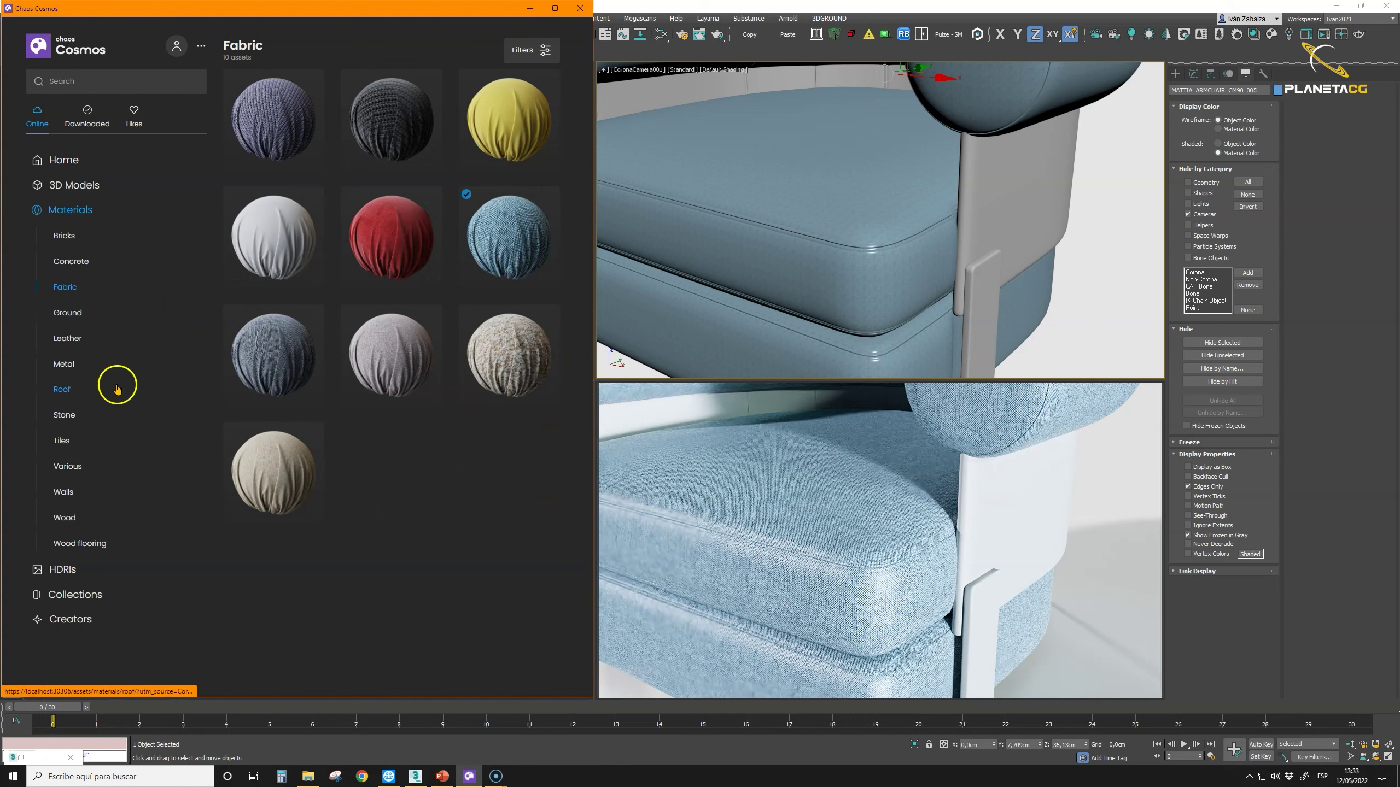
{"action": "left_click", "coordinate": [64, 518]}
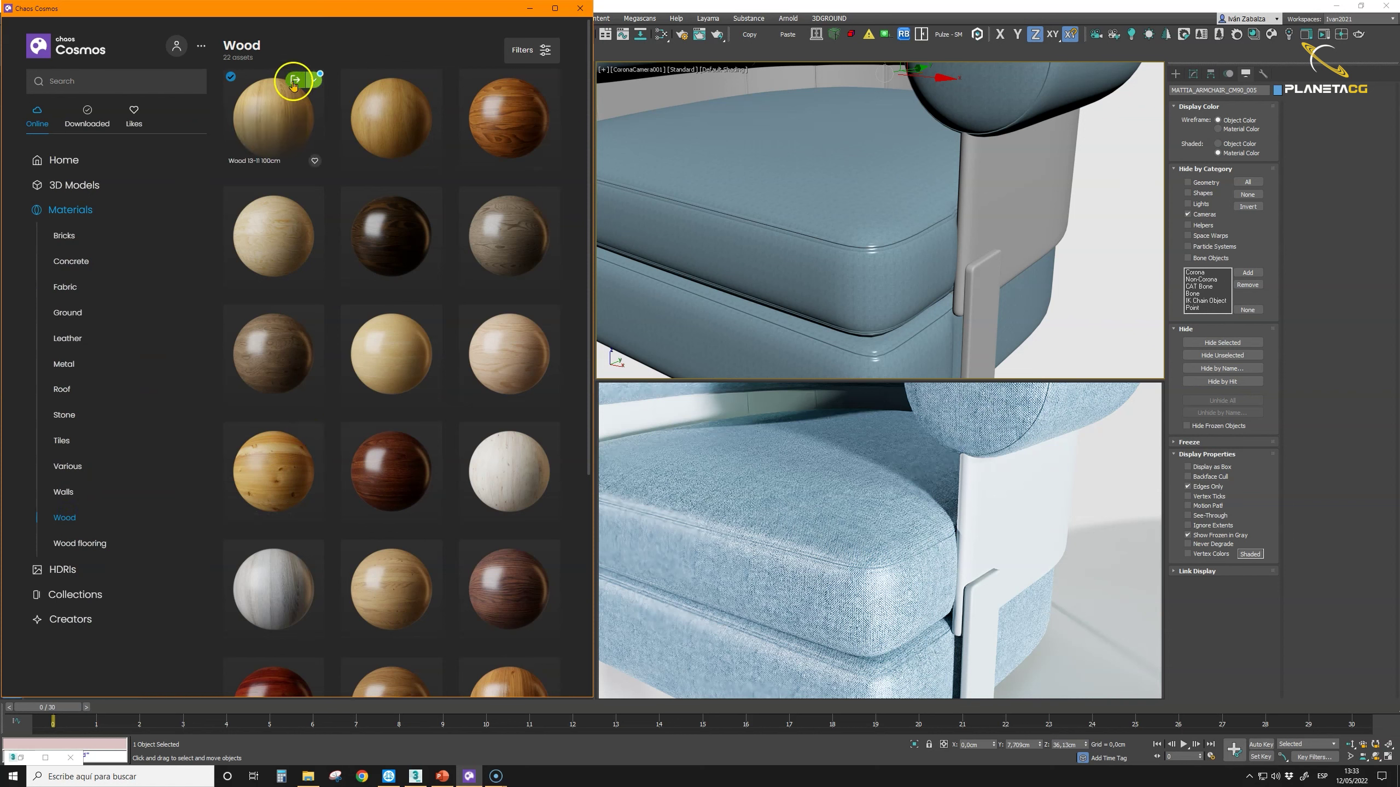
{"action": "left_click", "coordinate": [298, 90]}
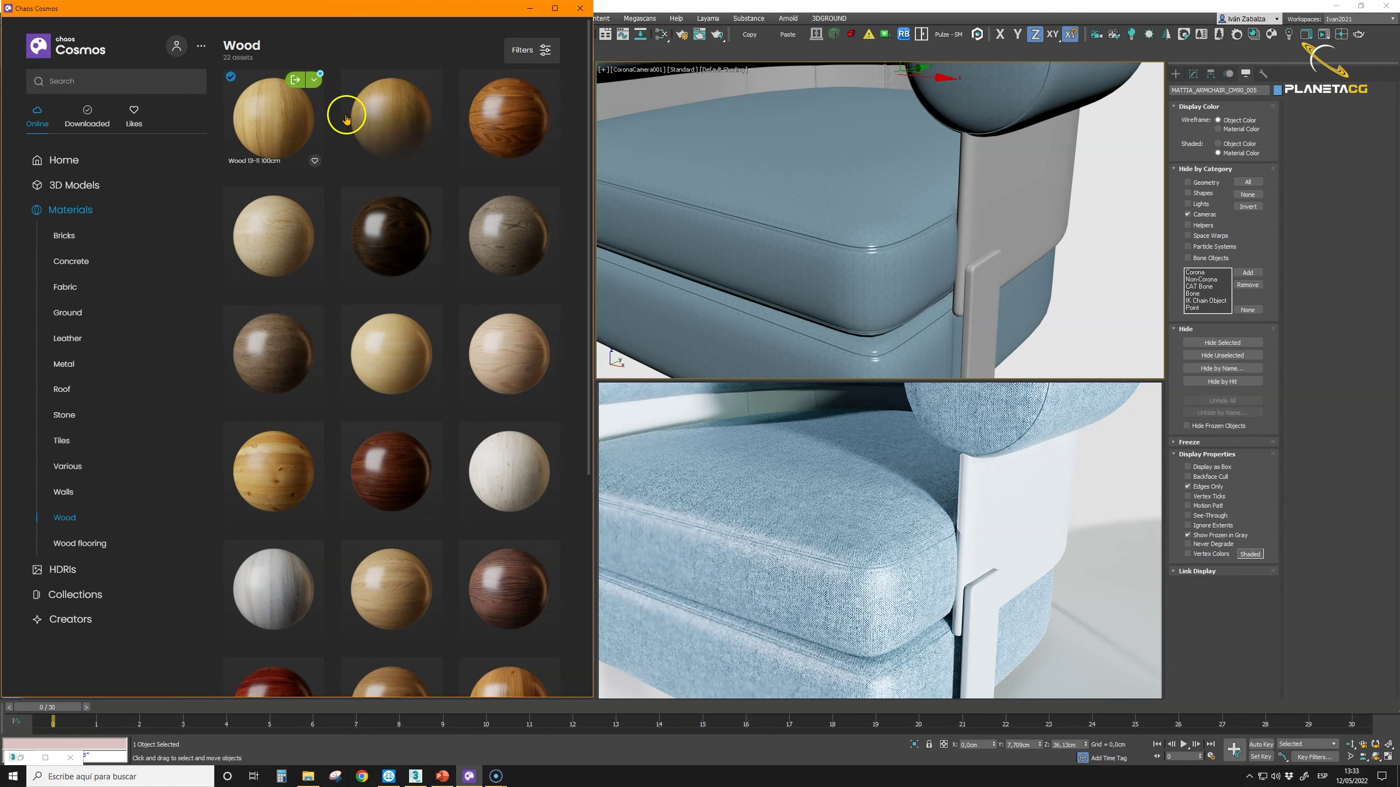
{"action": "left_click", "coordinate": [507, 597]}
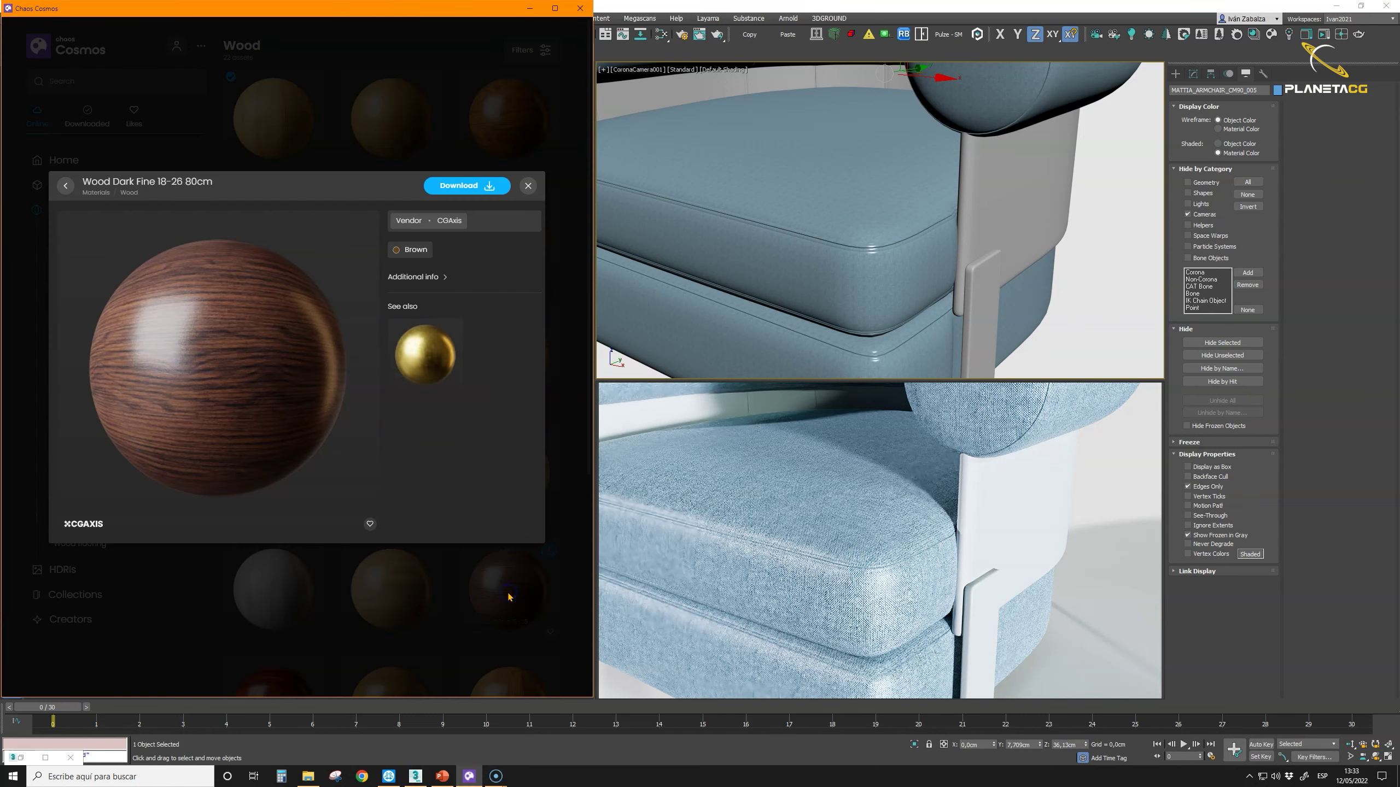
{"action": "left_click", "coordinate": [463, 186]}
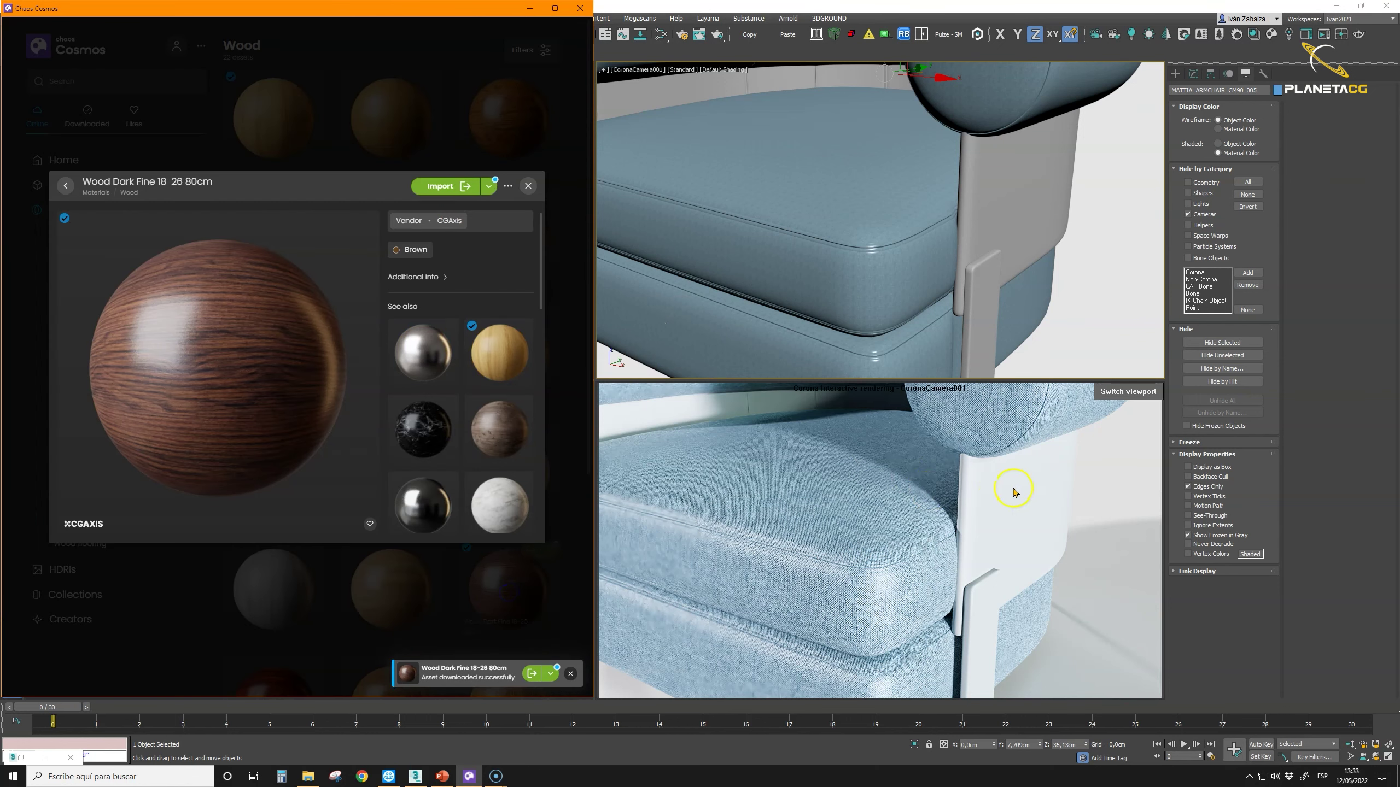
Step: Import Wood Dark Fine 18-26 80cm onto the armchair's outer shell
{"action": "left_click", "coordinate": [986, 213]}
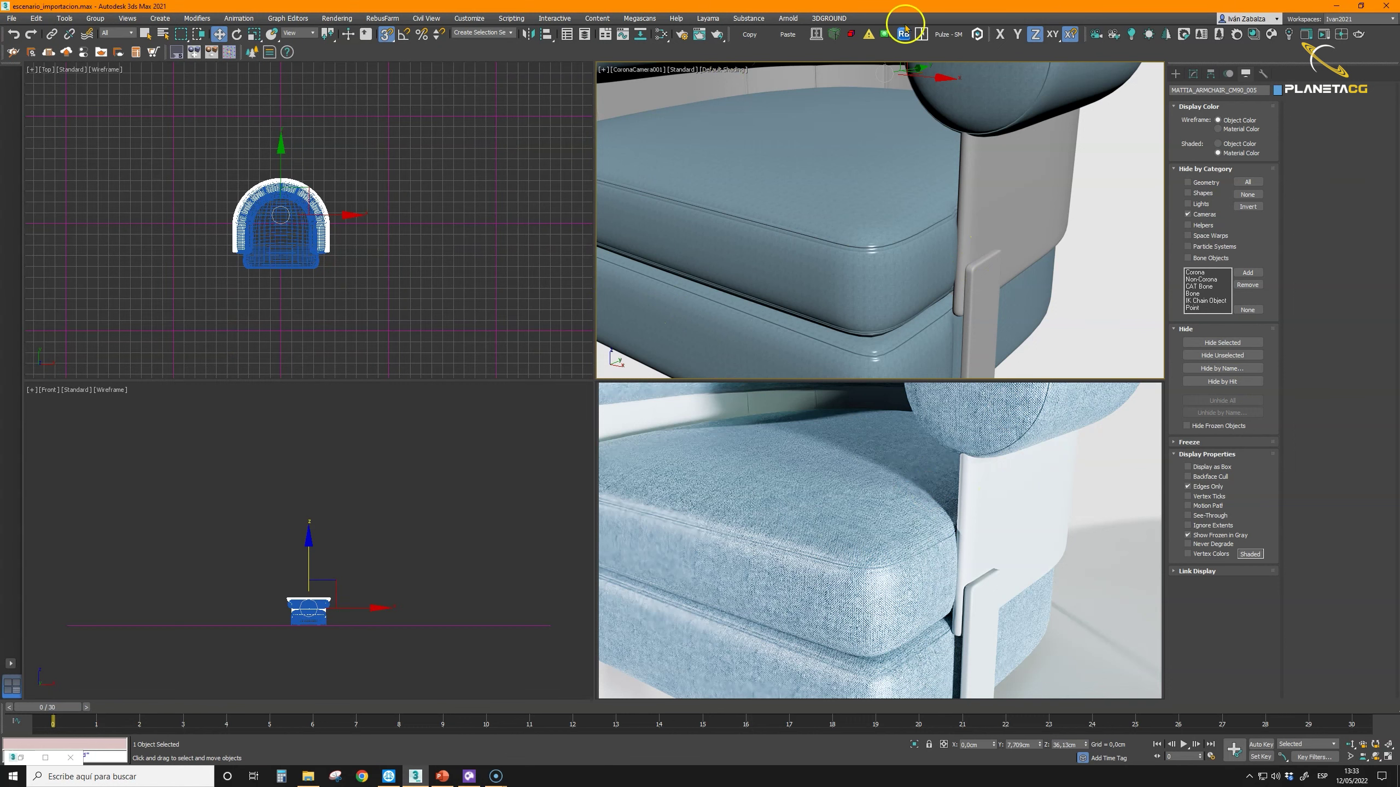
{"action": "left_click", "coordinate": [1262, 35]}
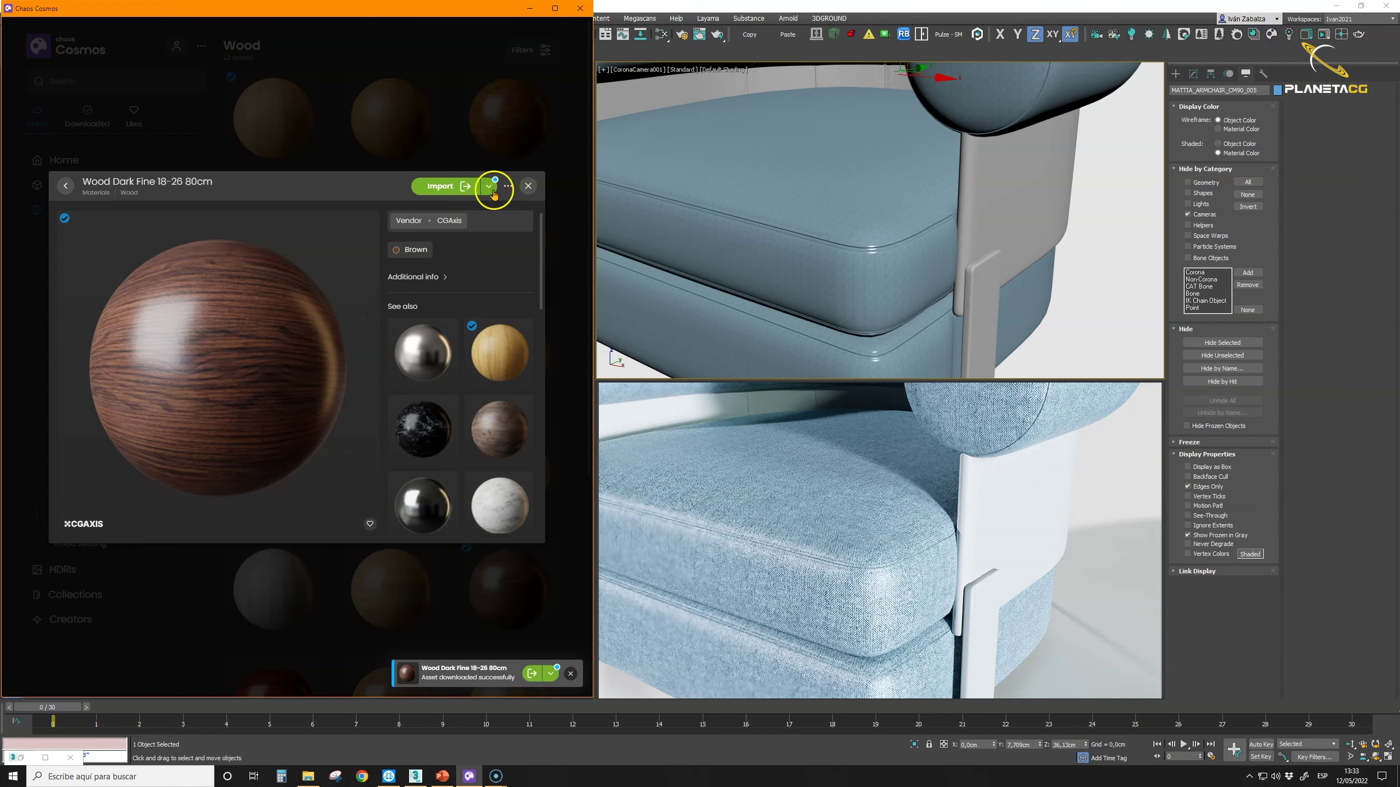
{"action": "left_click", "coordinate": [454, 188]}
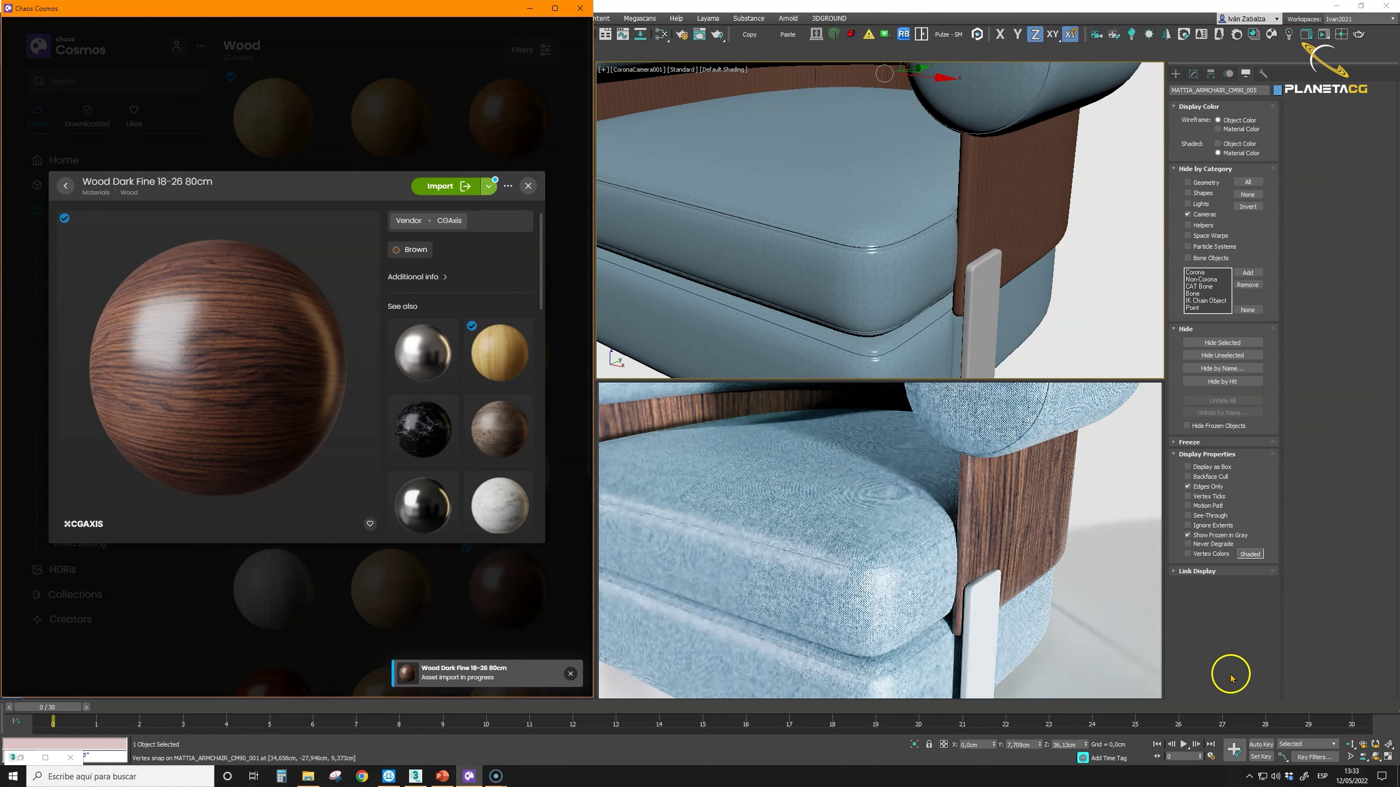
Step: Select the armchair's legs and show the metal materials in Chaos Cosmos
{"action": "left_click", "coordinate": [1349, 746]}
{"action": "mouse_move", "coordinate": [906, 218]}
{"action": "left_mouse_down"}
{"action": "mouse_move", "coordinate": [903, 251]}
{"action": "mouse_move", "coordinate": [928, 265]}
{"action": "mouse_move", "coordinate": [895, 212]}
{"action": "mouse_move", "coordinate": [894, 243]}
{"action": "mouse_move", "coordinate": [790, 225]}
{"action": "mouse_move", "coordinate": [904, 229]}
{"action": "left_mouse_up"}
{"action": "left_click", "coordinate": [1376, 756]}
{"action": "left_click", "coordinate": [911, 334]}
{"action": "key", "text": "w"}
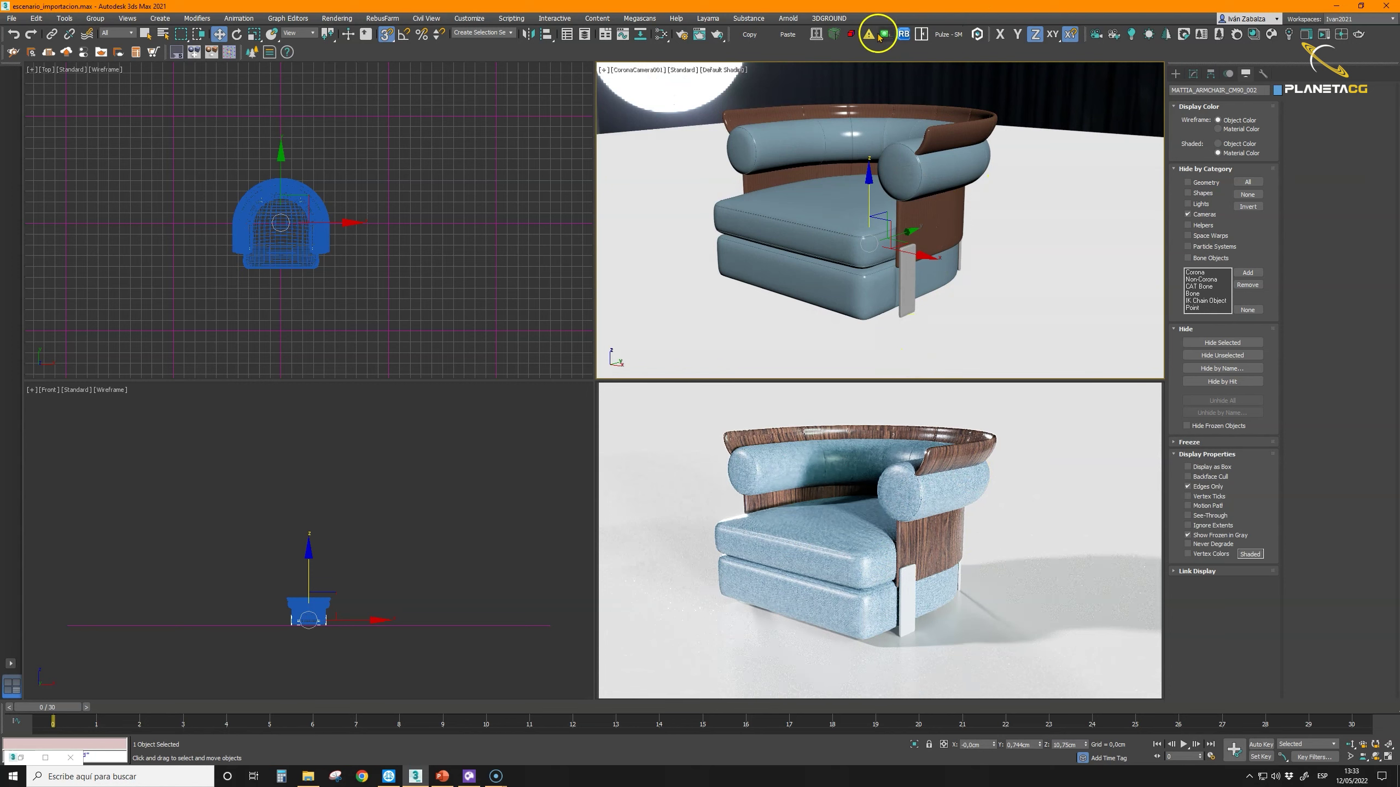
{"action": "left_click", "coordinate": [1270, 34]}
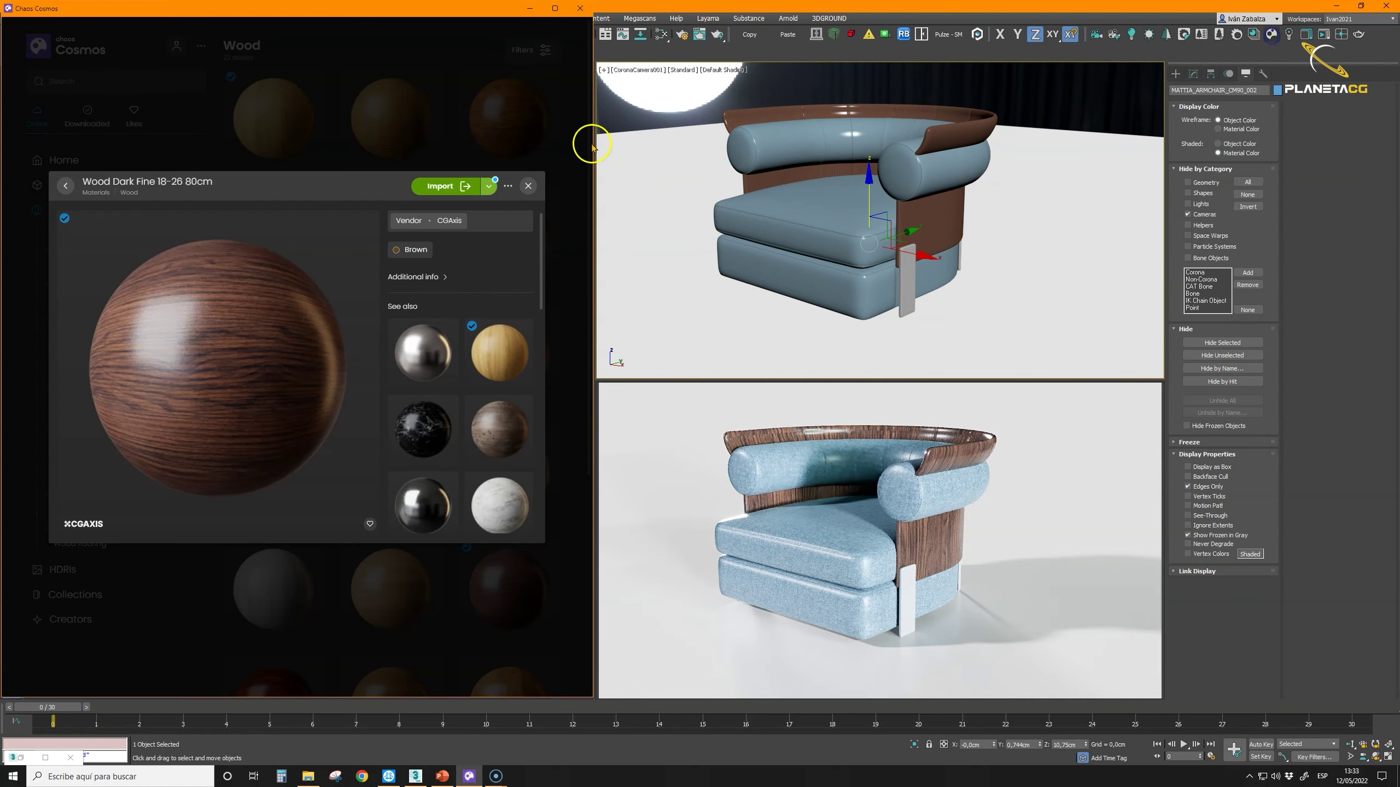
{"action": "left_click", "coordinate": [528, 186]}
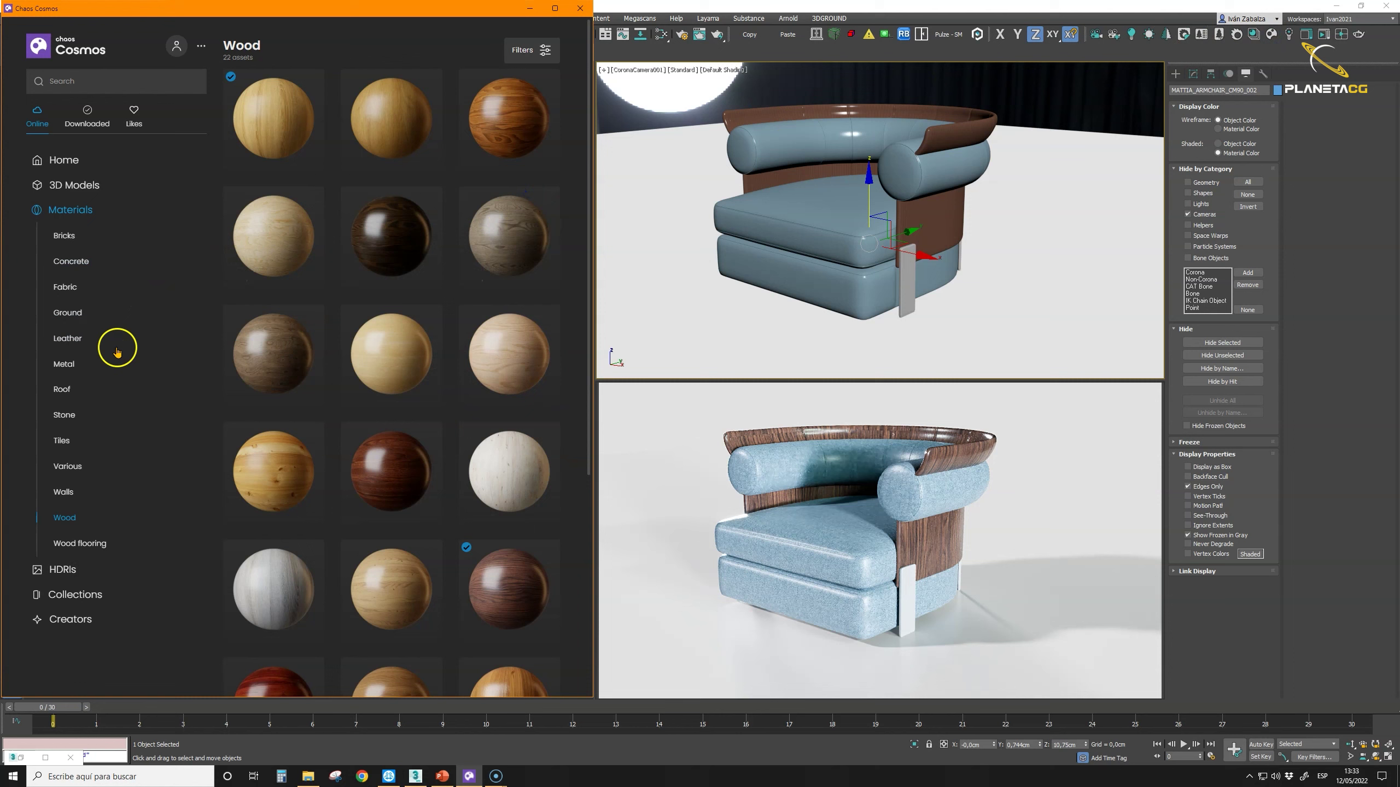
{"action": "left_click", "coordinate": [65, 366]}
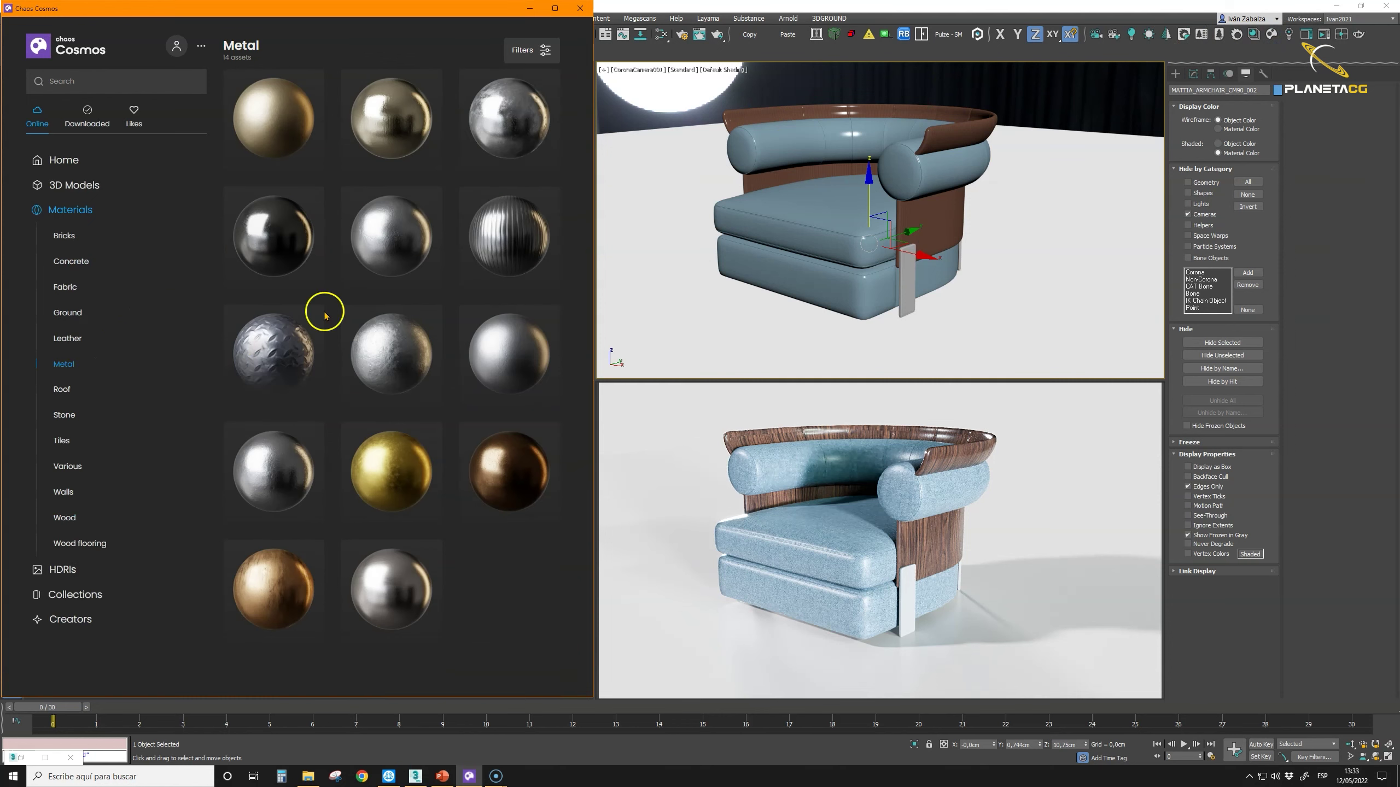
{"action": "mouse_move", "coordinate": [394, 238]}
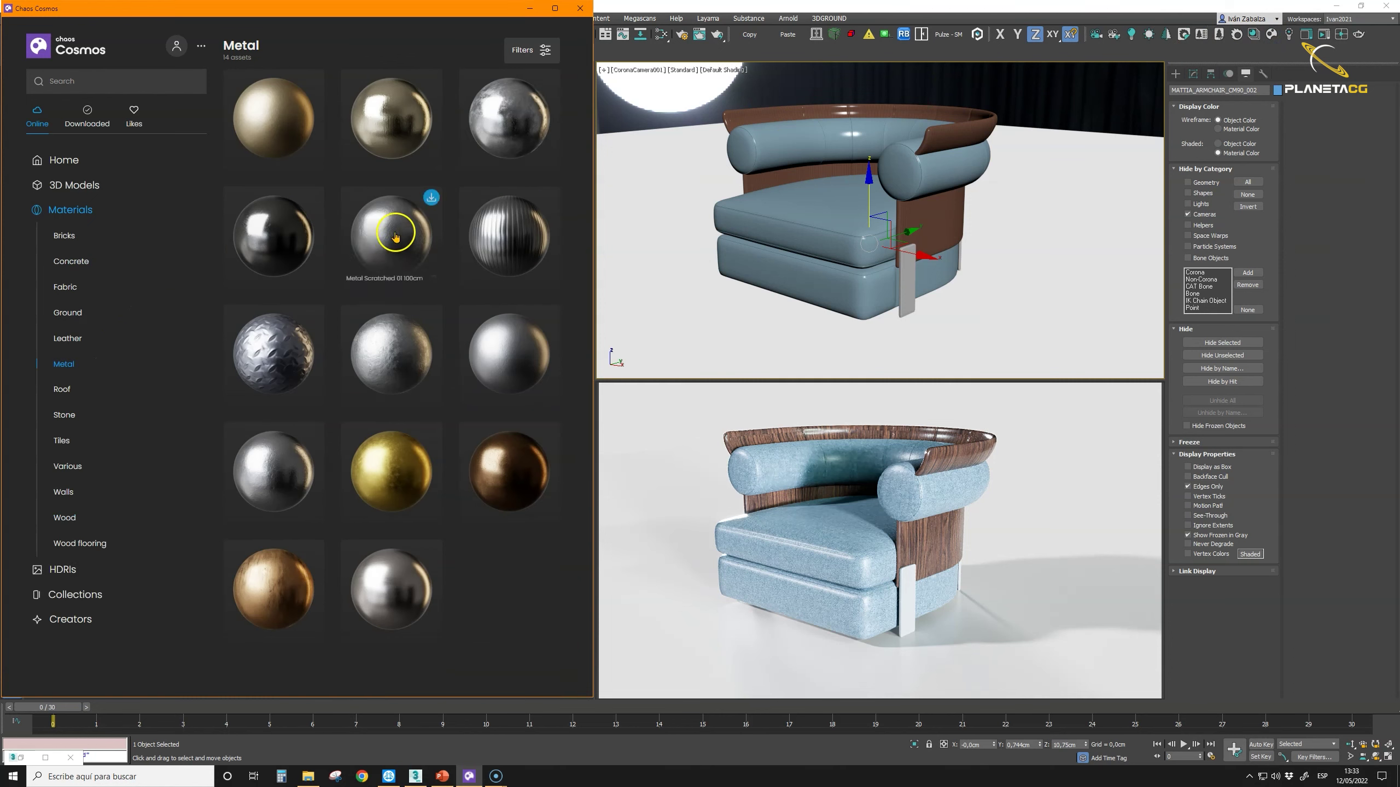
Step: Download Metal Scratched 01 100cm and import it onto the armchair's legs
{"action": "left_click", "coordinate": [432, 197]}
{"action": "left_click", "coordinate": [433, 198]}
{"action": "left_click", "coordinate": [418, 154]}
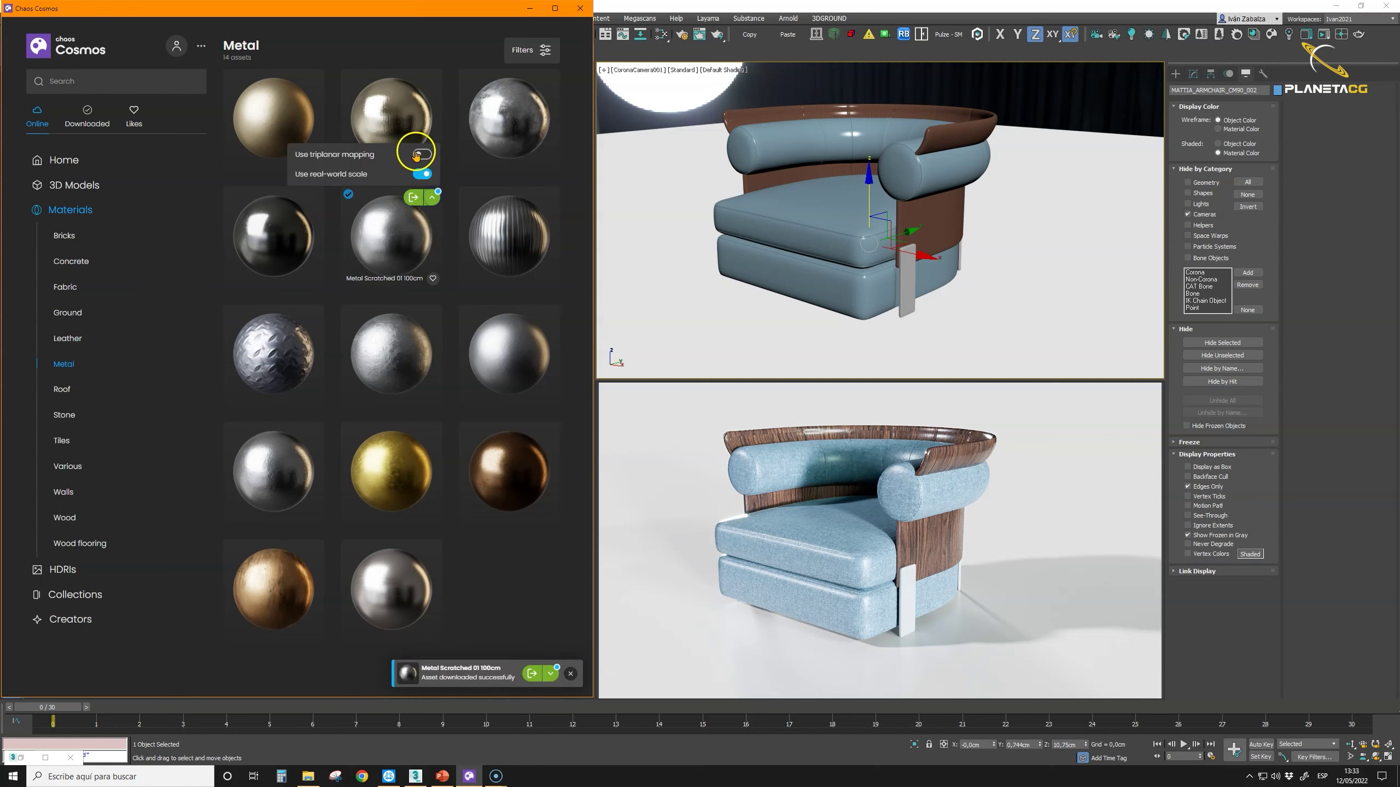
{"action": "left_click", "coordinate": [412, 198]}
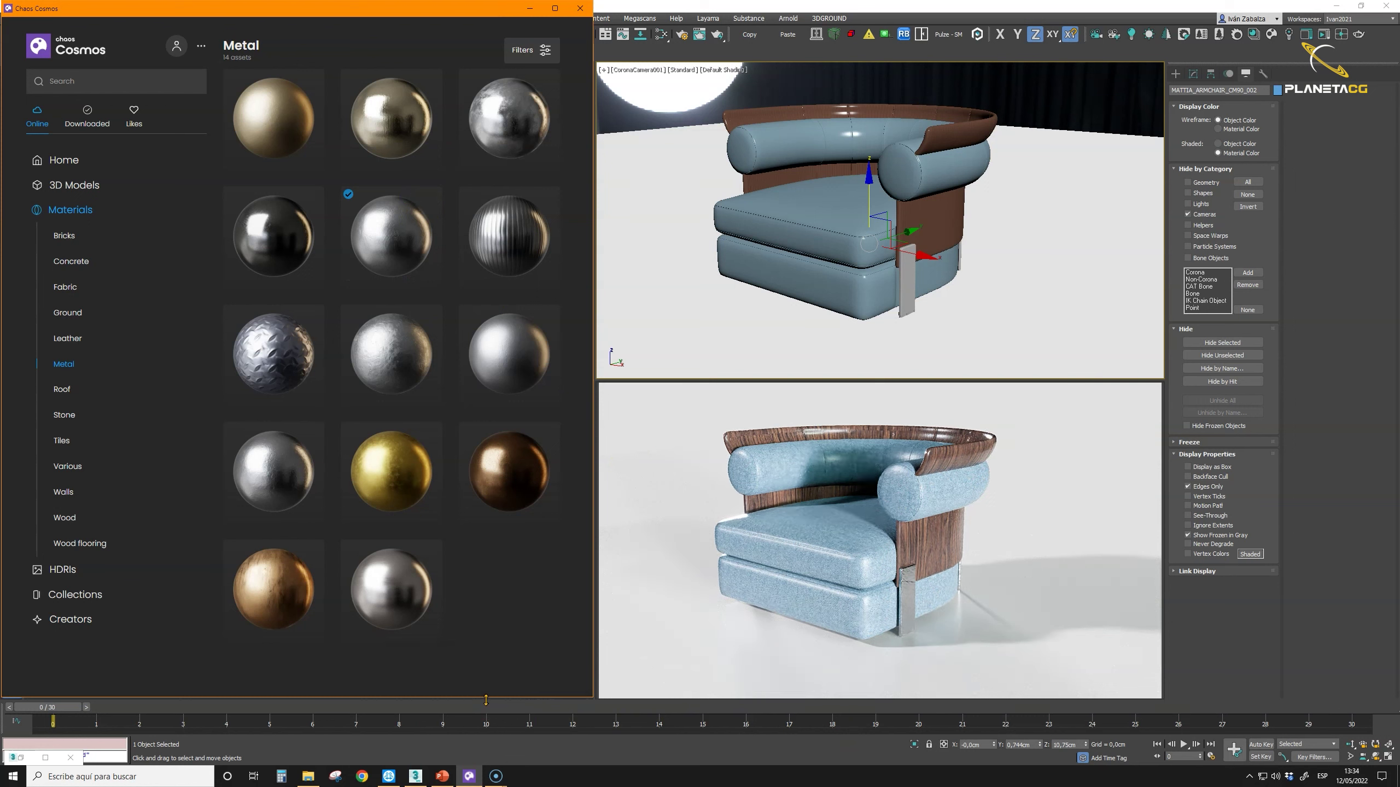
Step: Add a UVW Xform modifier to the armchair's wooden outer shell and set its rotation to 90
{"action": "left_click", "coordinate": [1349, 744]}
{"action": "left_click_drag", "start_coordinate": [771, 244], "coordinate": [723, 494]}
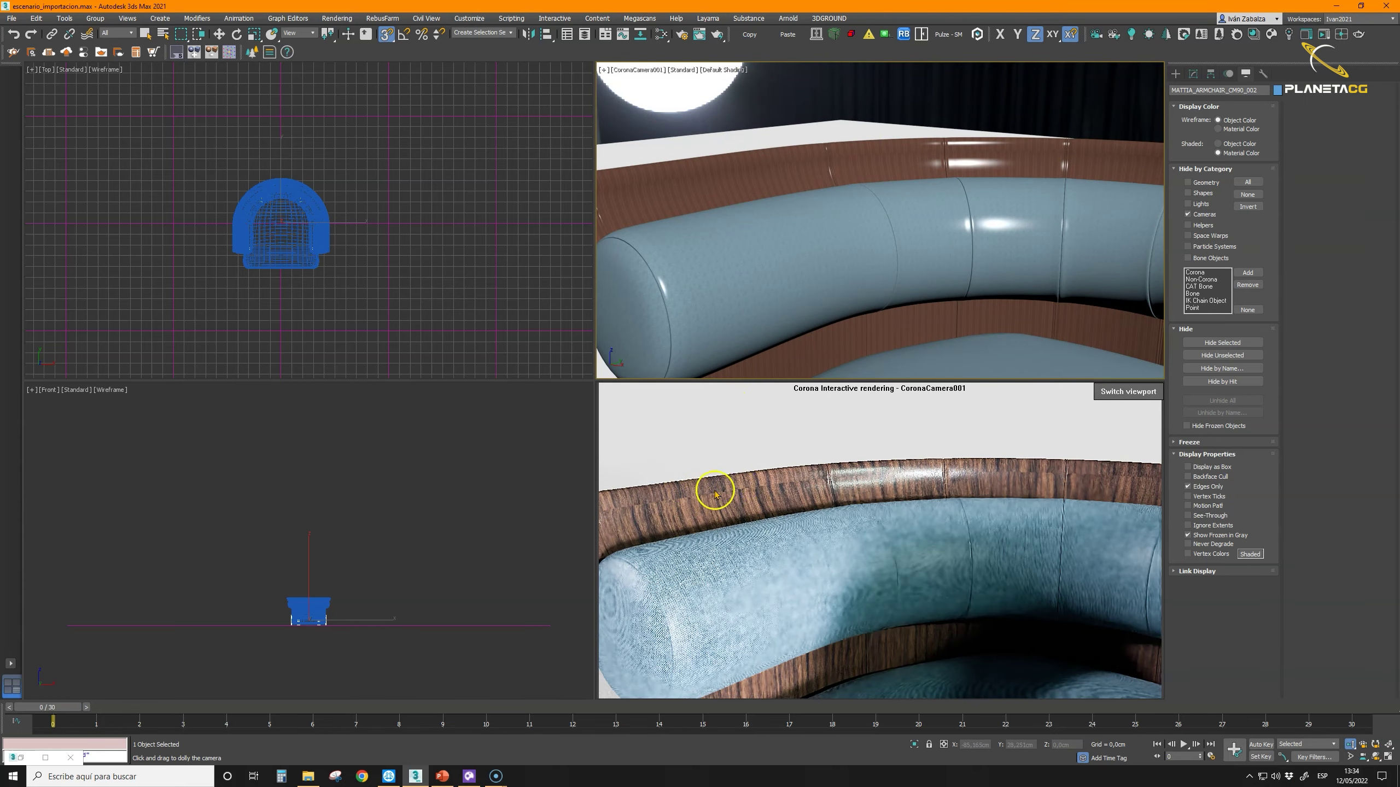
{"action": "left_click_drag", "start_coordinate": [797, 200], "coordinate": [842, 191]}
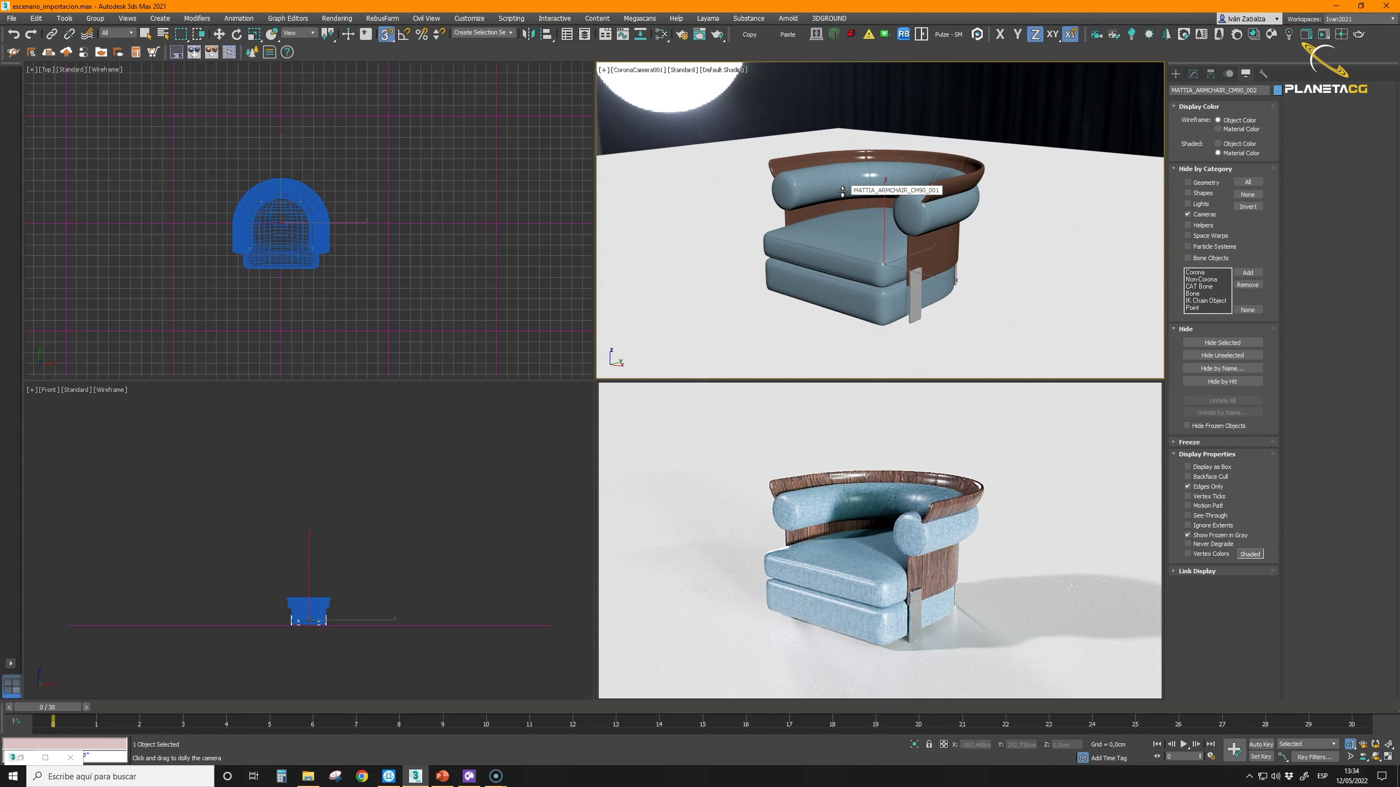
{"action": "key", "text": "w"}
{"action": "left_click", "coordinate": [937, 255]}
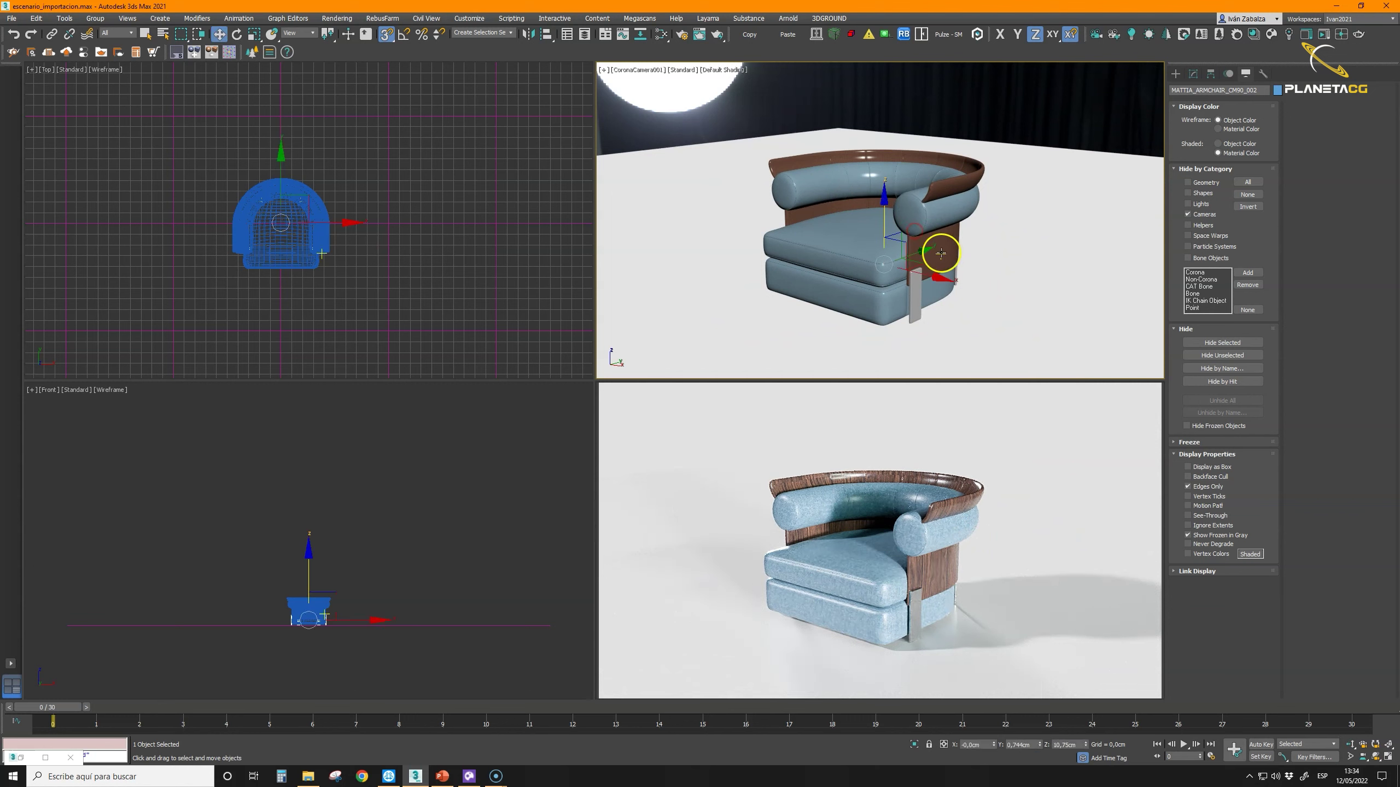
{"action": "left_click", "coordinate": [1194, 74]}
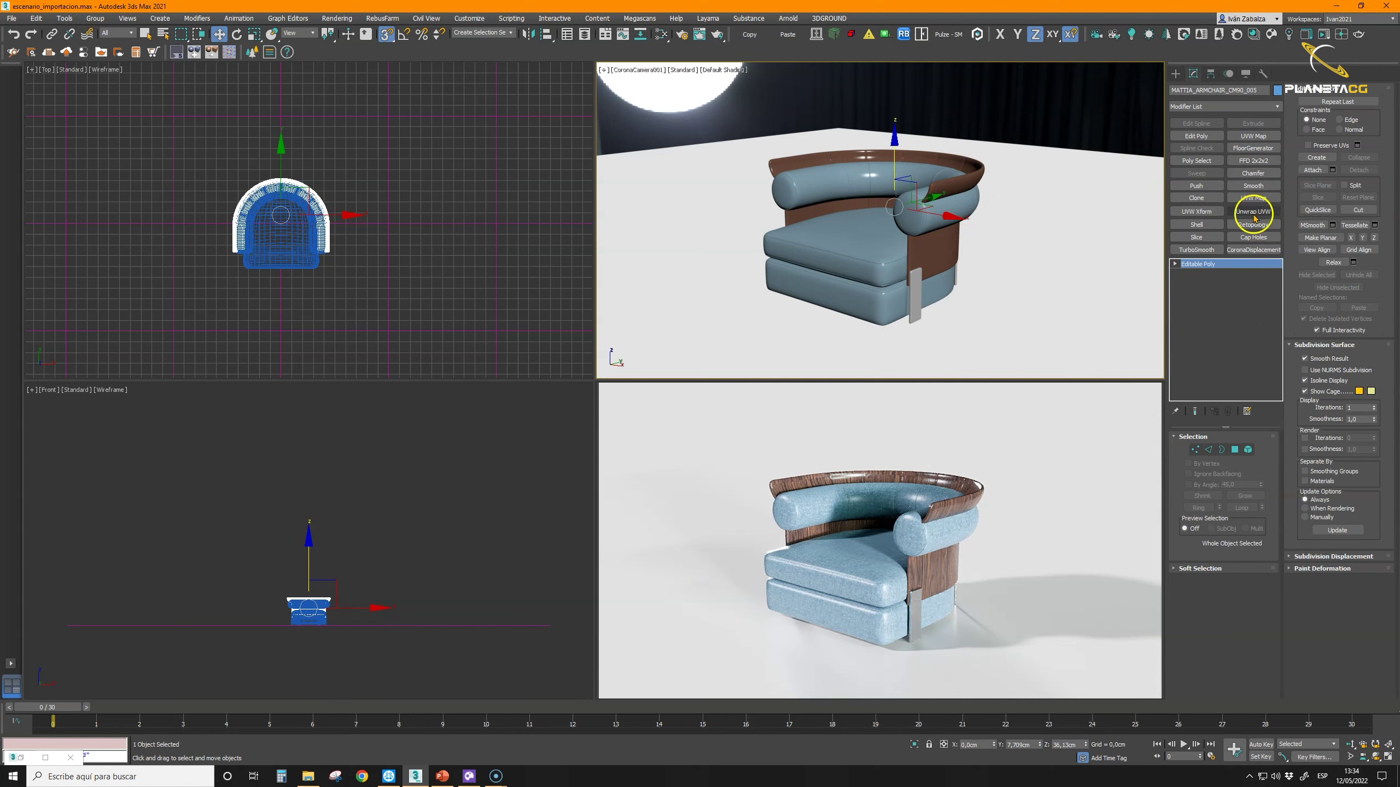
{"action": "left_click", "coordinate": [1195, 211]}
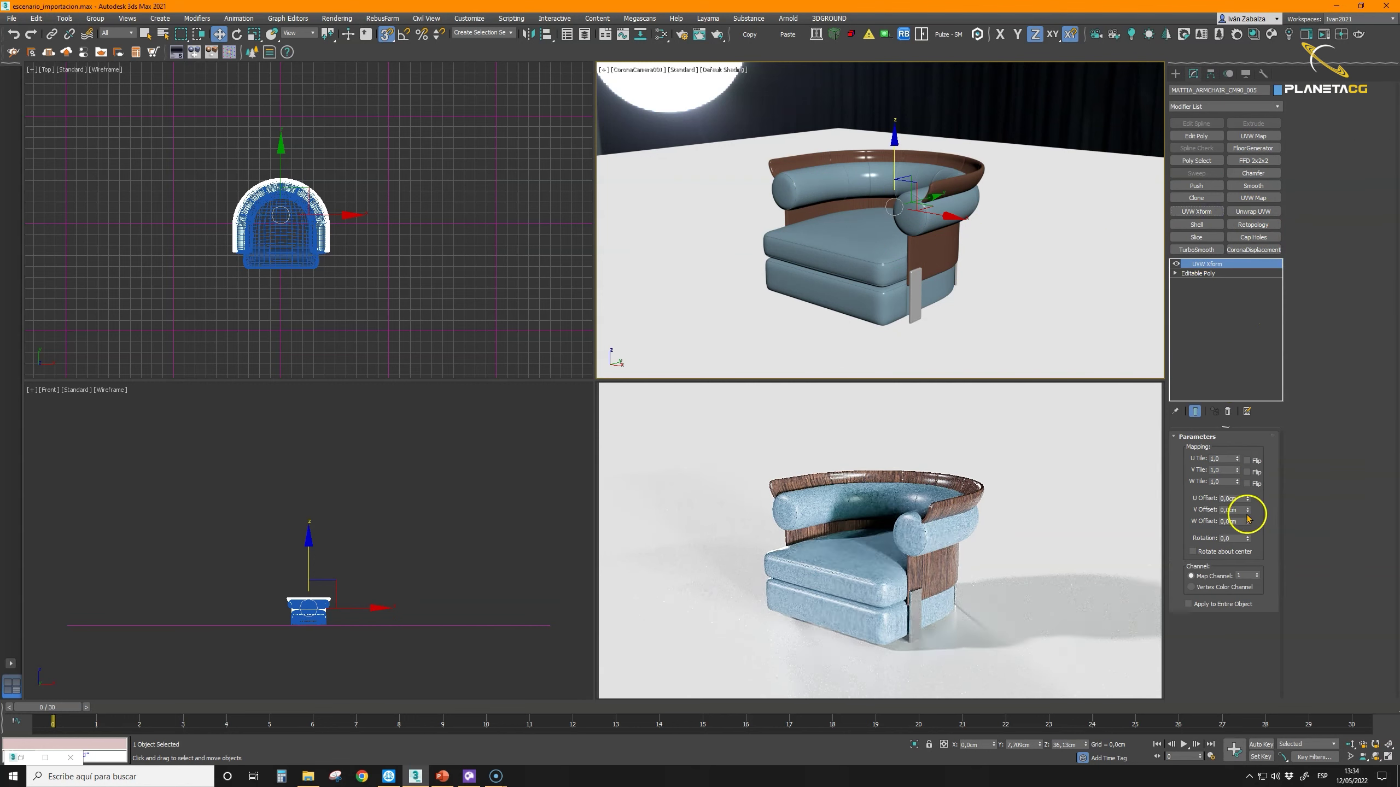
{"action": "key", "text": "Return"}
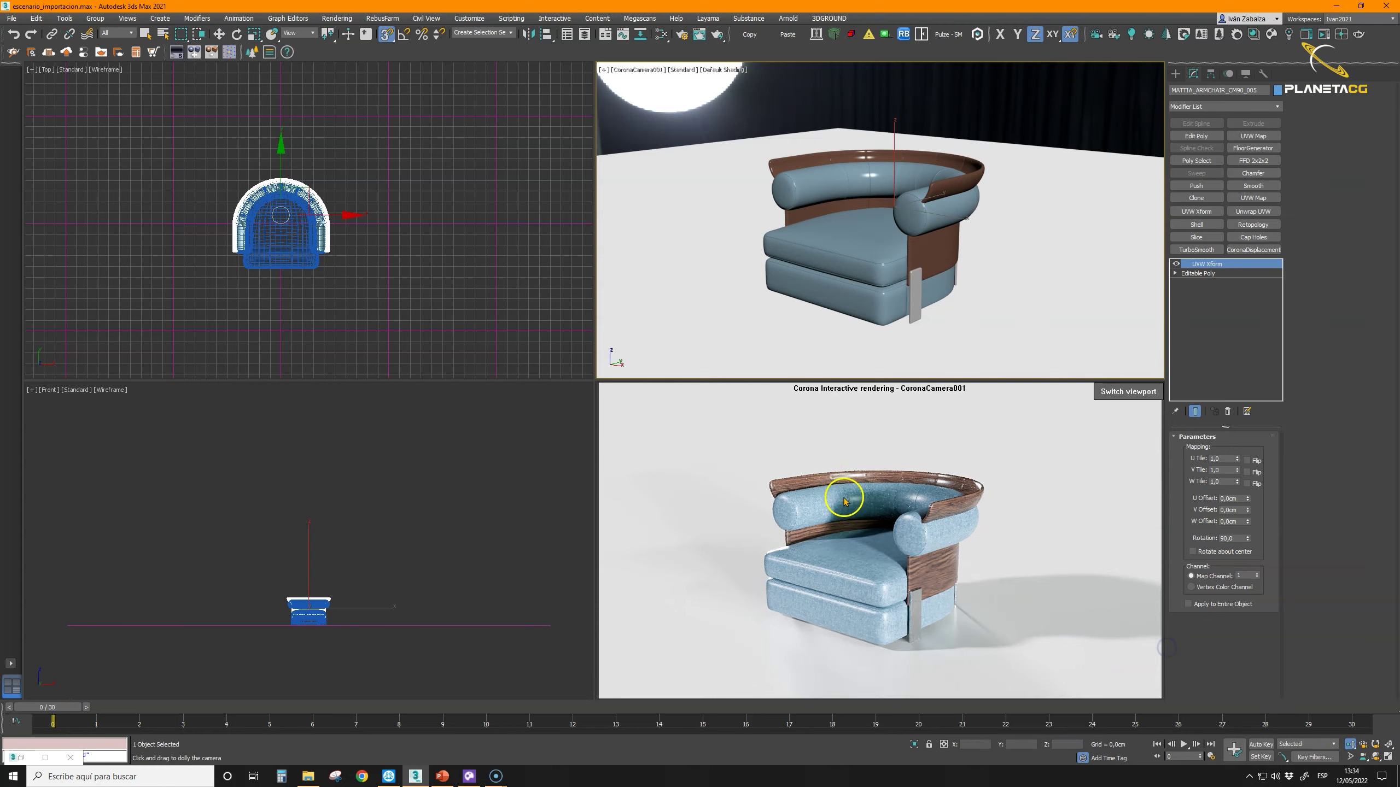
{"action": "scroll", "coordinate": [858, 221], "scroll_direction": "up", "scroll_amount": 6}
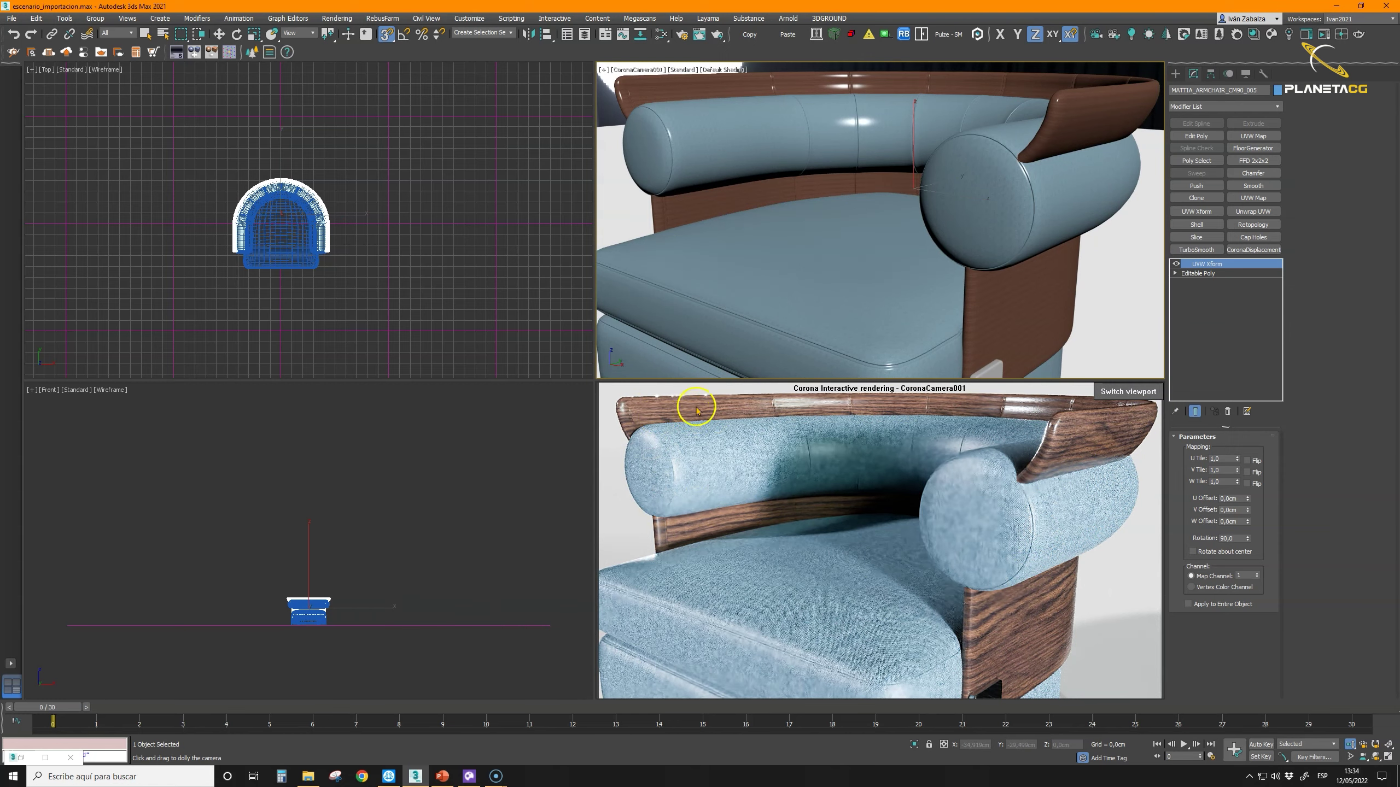
{"action": "scroll", "coordinate": [859, 219], "scroll_direction": "down", "scroll_amount": 6}
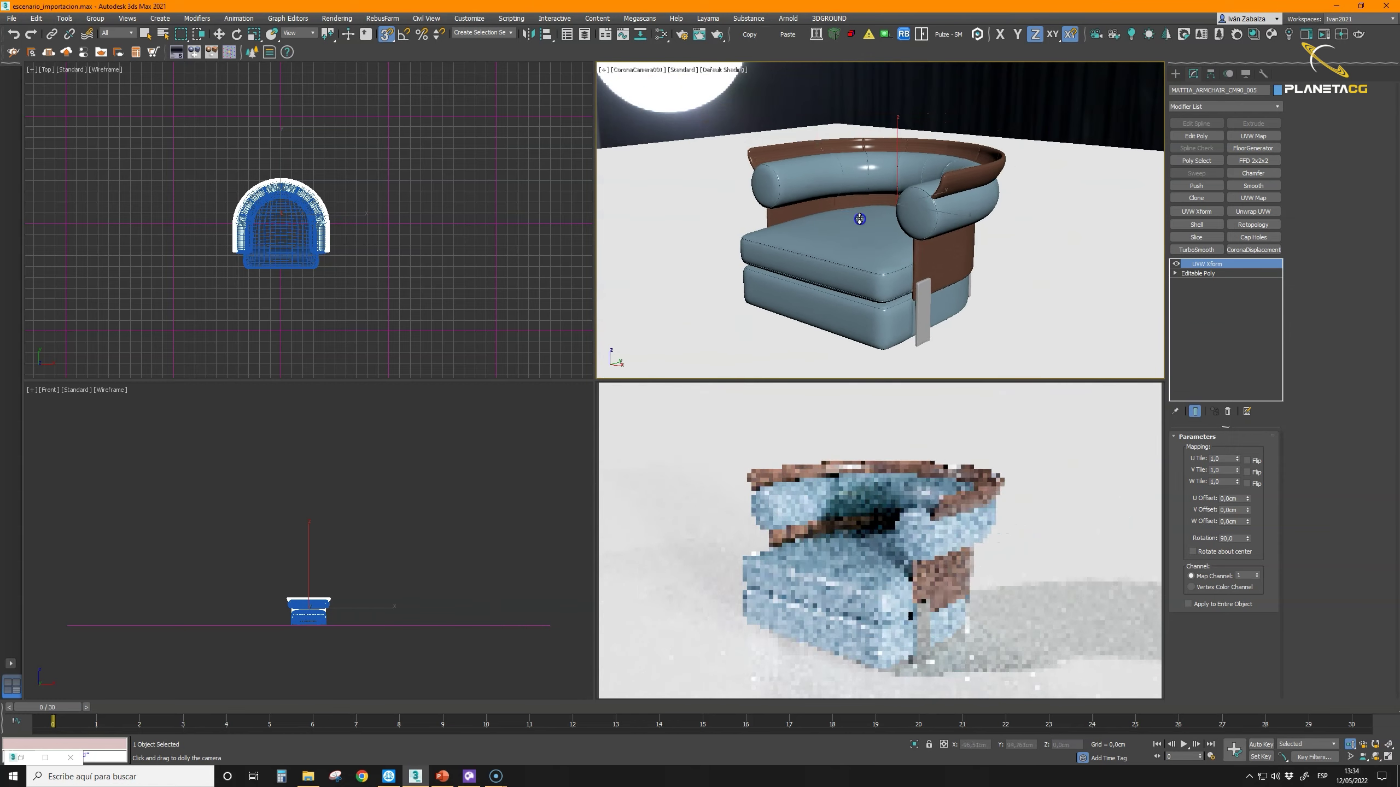
{"action": "scroll", "coordinate": [859, 219], "scroll_direction": "down", "scroll_amount": 1}
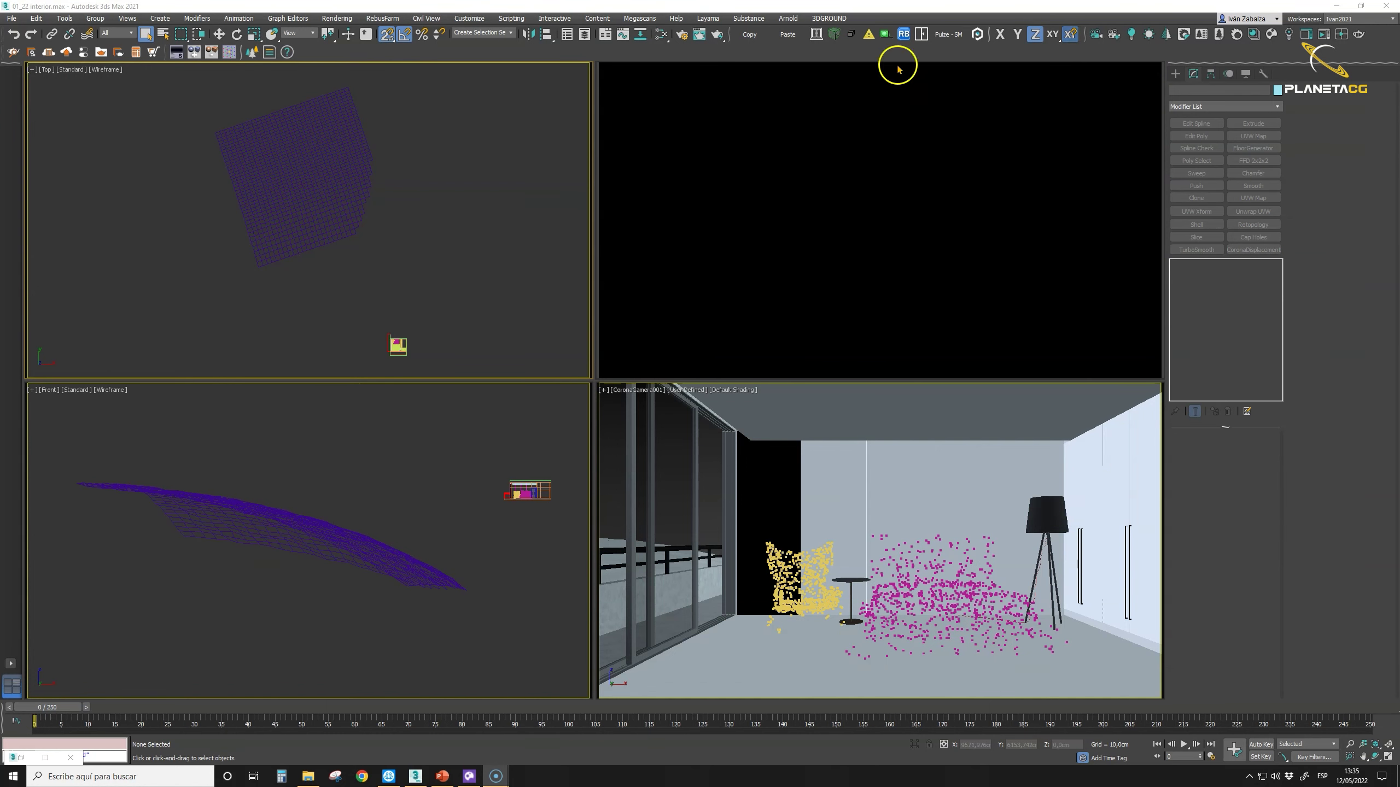
Step: Import the Sunset 030 evening HDRI from Chaos Cosmos into the bedroom interior scene
{"action": "left_click", "coordinate": [1272, 35]}
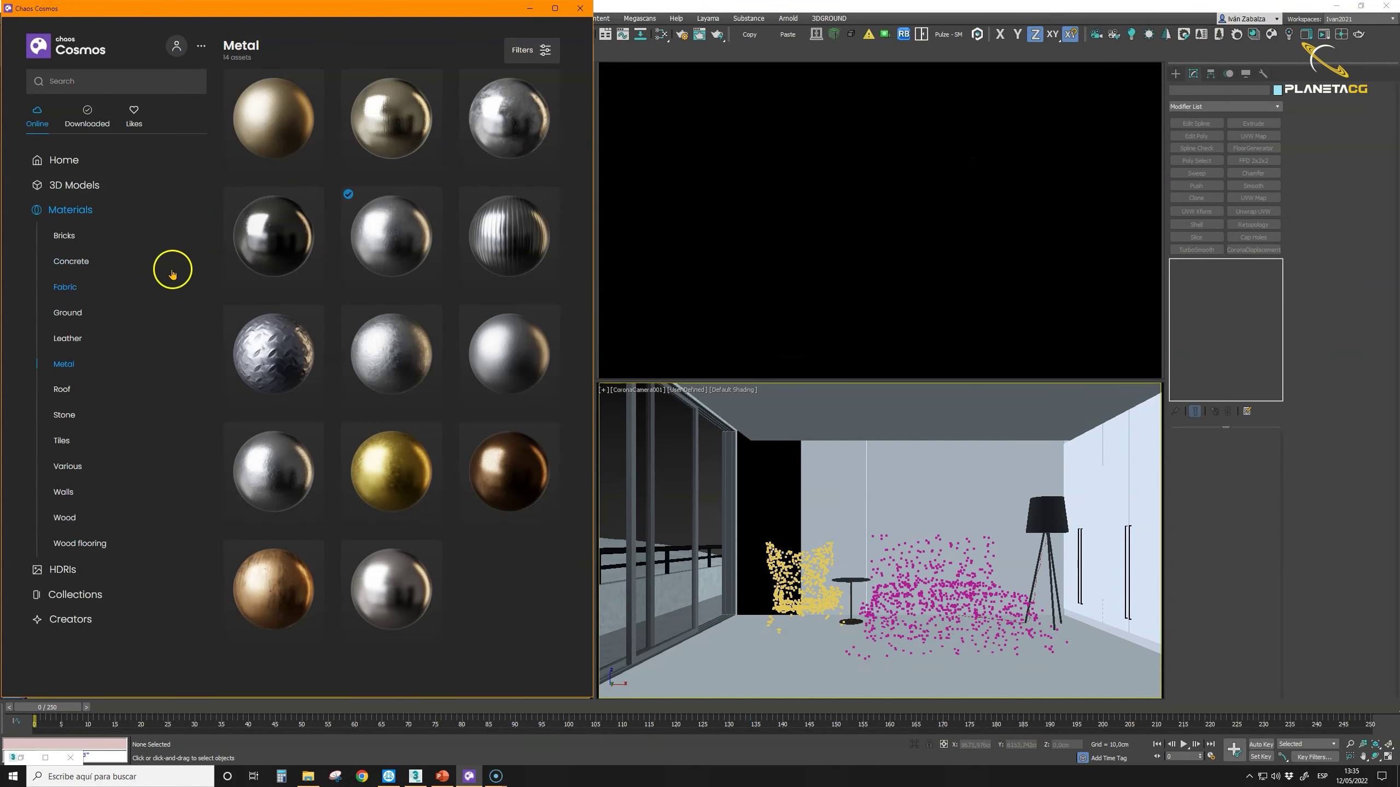
{"action": "left_click", "coordinate": [69, 570]}
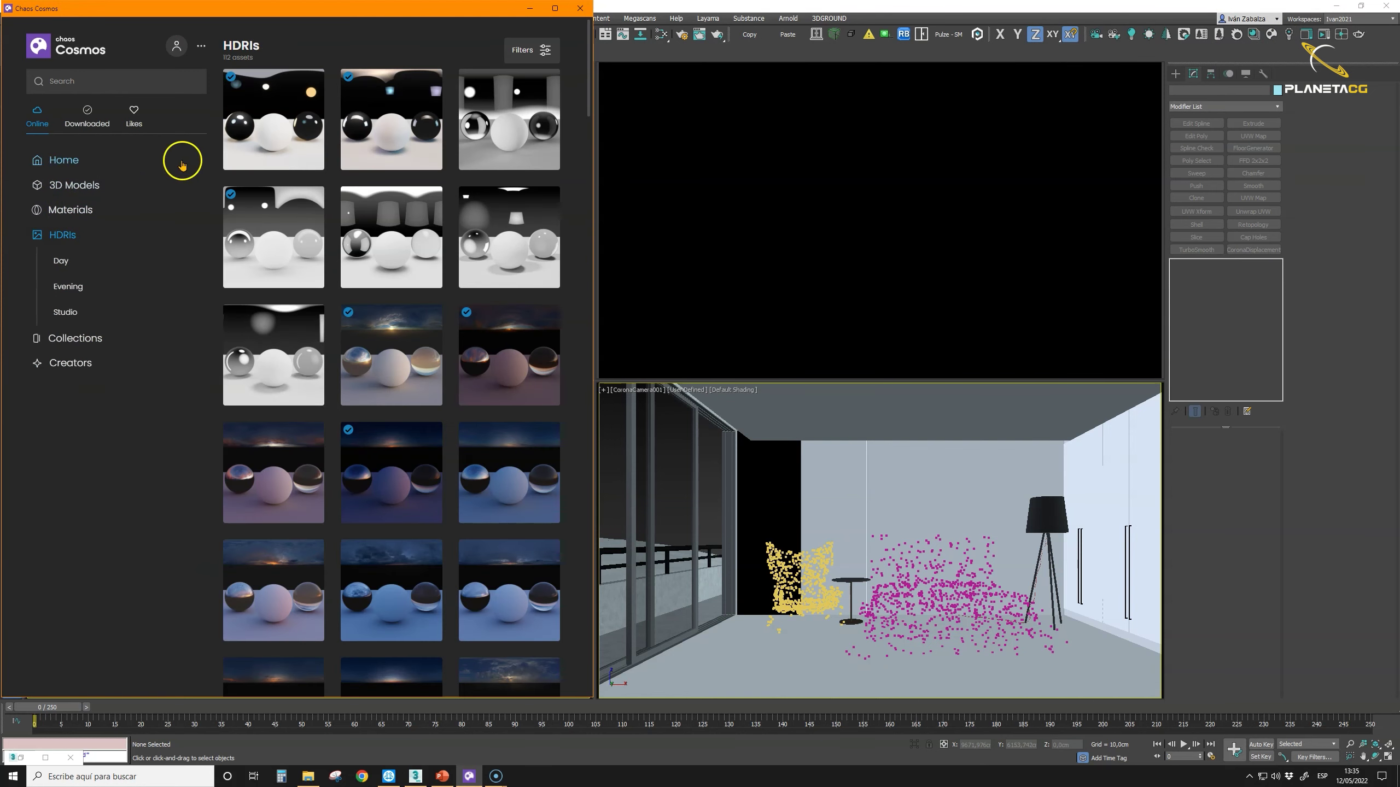
{"action": "left_click", "coordinate": [65, 312]}
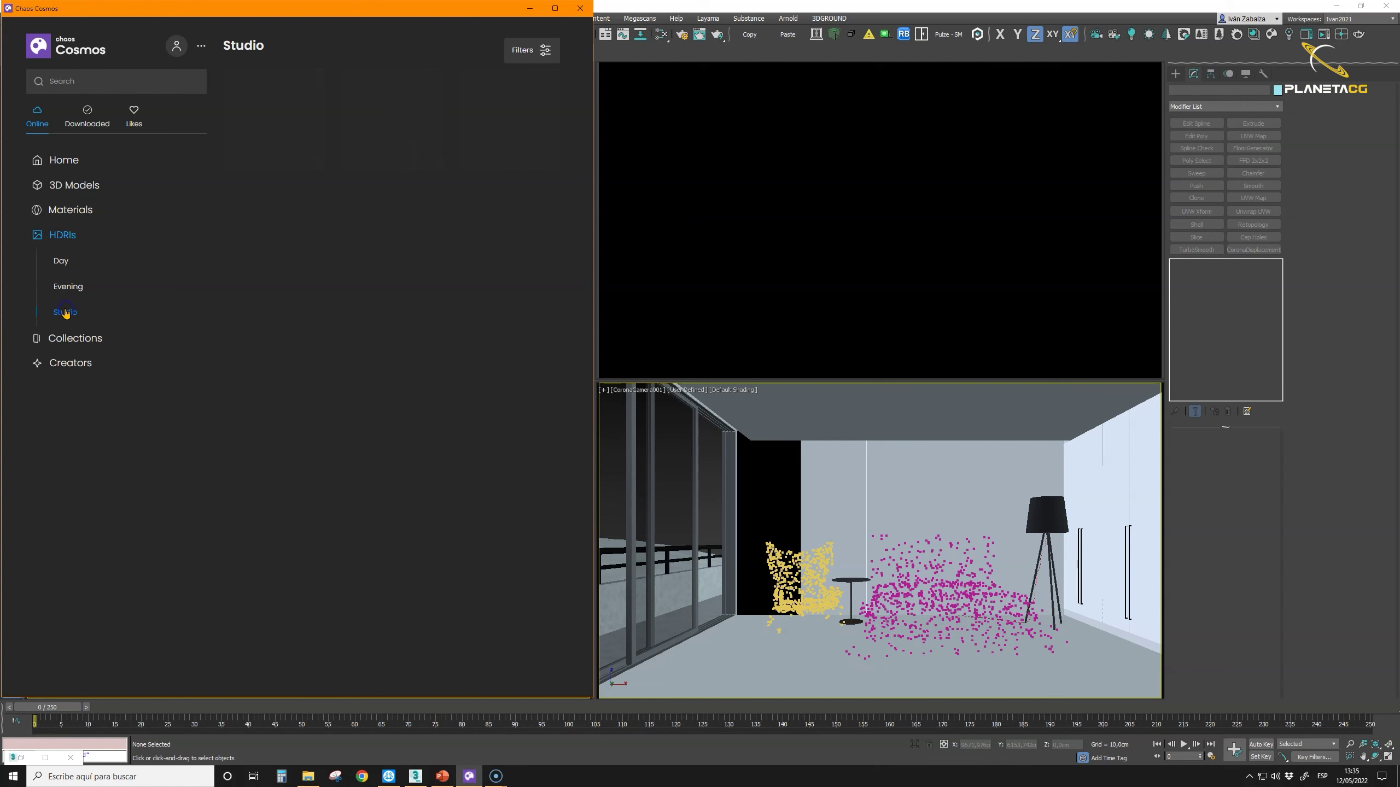
{"action": "left_click", "coordinate": [68, 287]}
{"action": "left_click", "coordinate": [61, 262]}
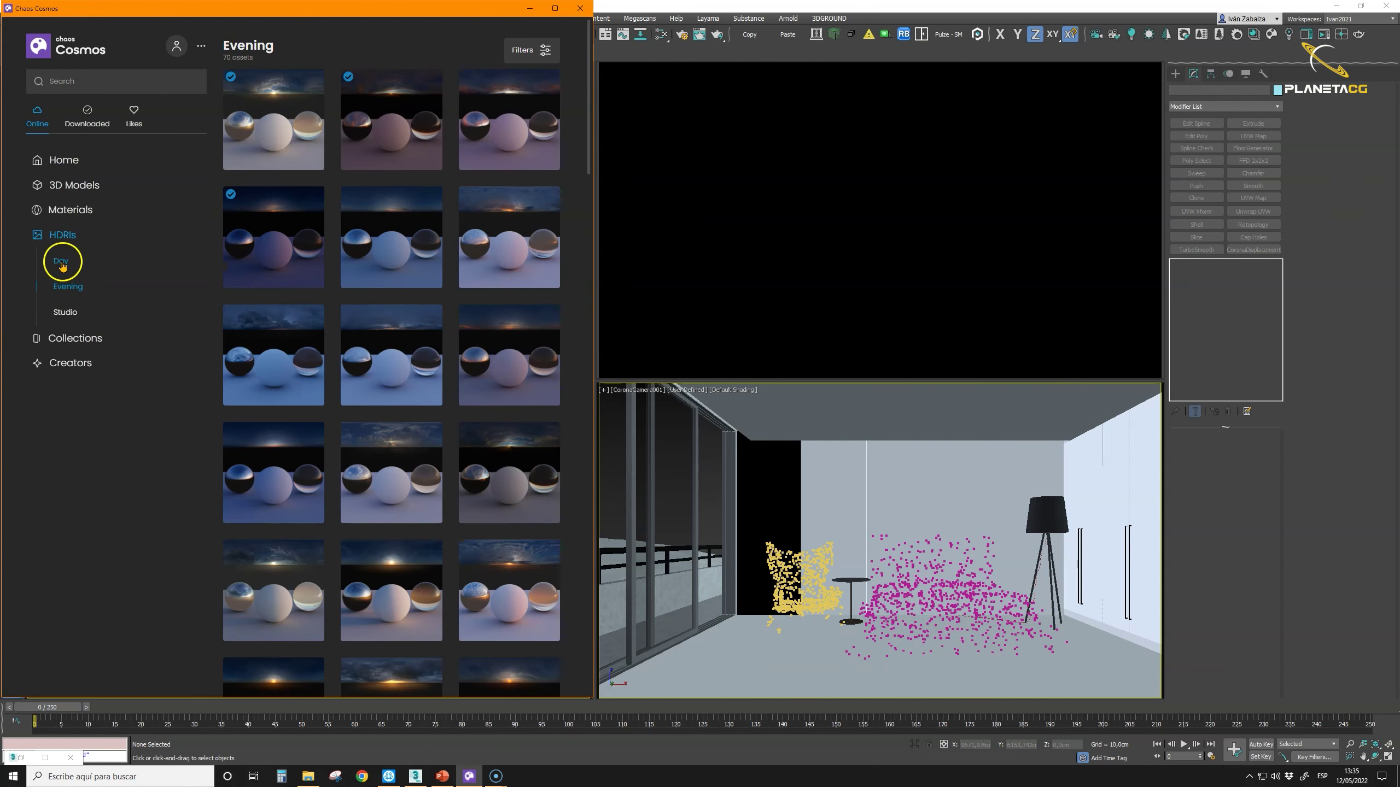
{"action": "left_click", "coordinate": [68, 286]}
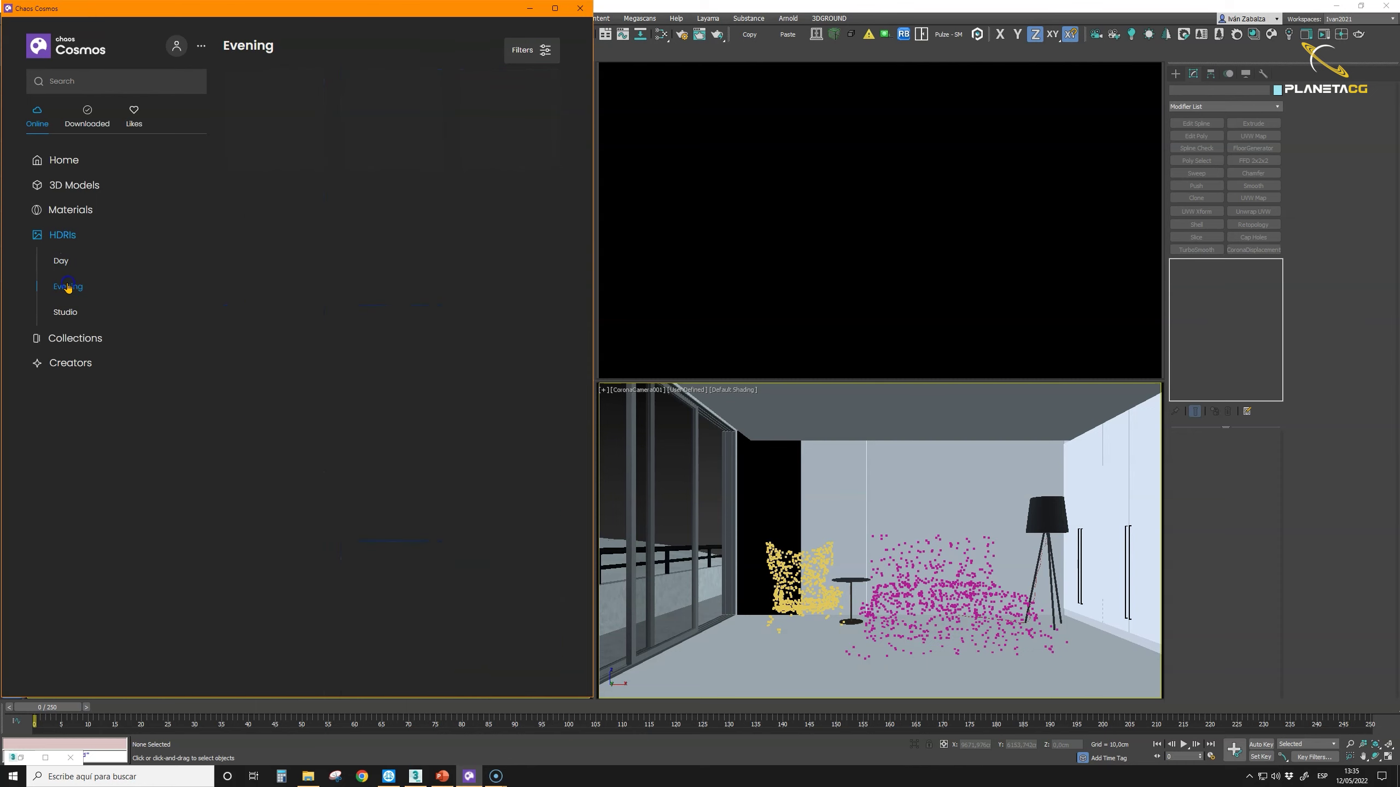
{"action": "left_click", "coordinate": [430, 82]}
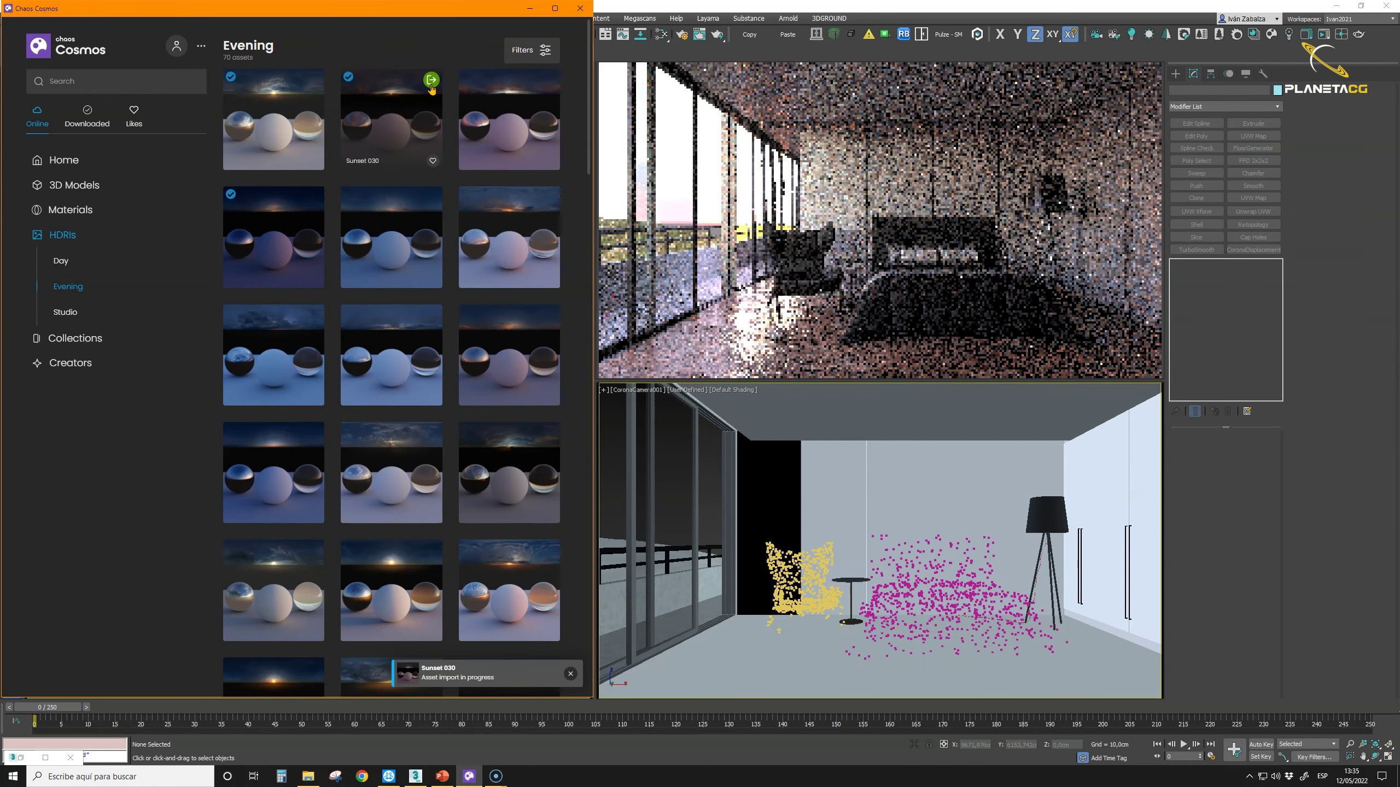
{"action": "left_click", "coordinate": [530, 9]}
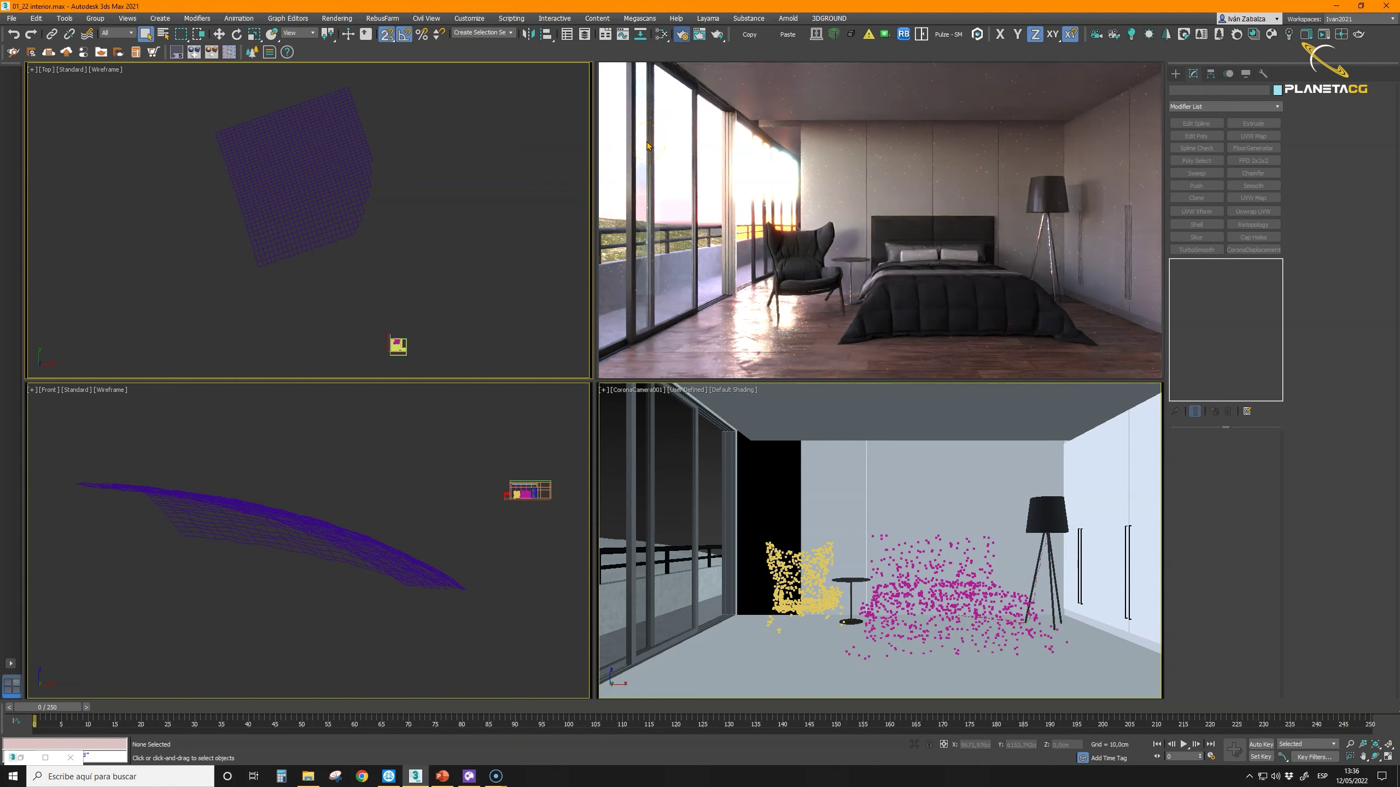
Step: Enable ACES OT in the Corona tone mapping and set the simple exposure to about 0.33
{"action": "key", "text": "F10"}
{"action": "left_click_drag", "start_coordinate": [1171, 88], "coordinate": [1262, 105]}
{"action": "left_click", "coordinate": [1212, 183]}
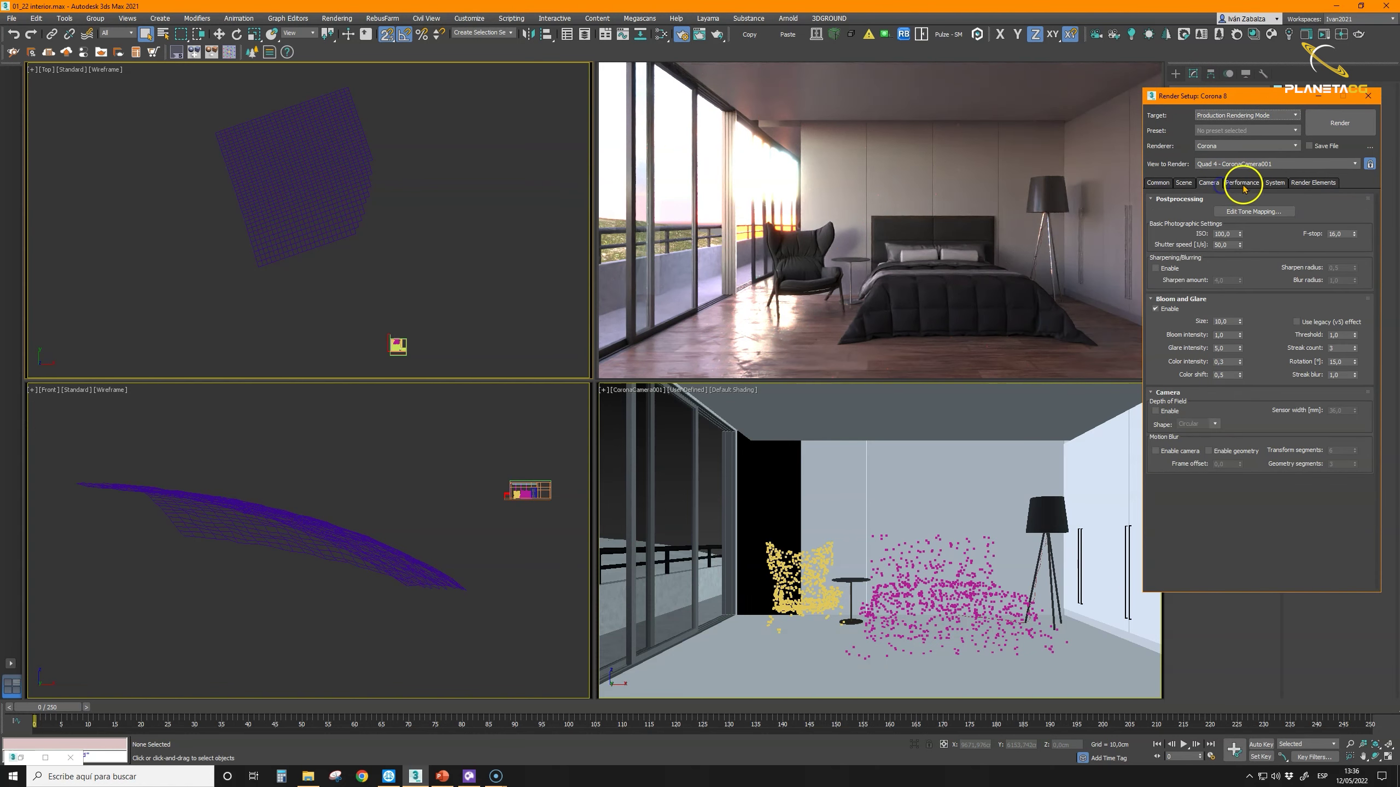
{"action": "left_click", "coordinate": [1244, 210]}
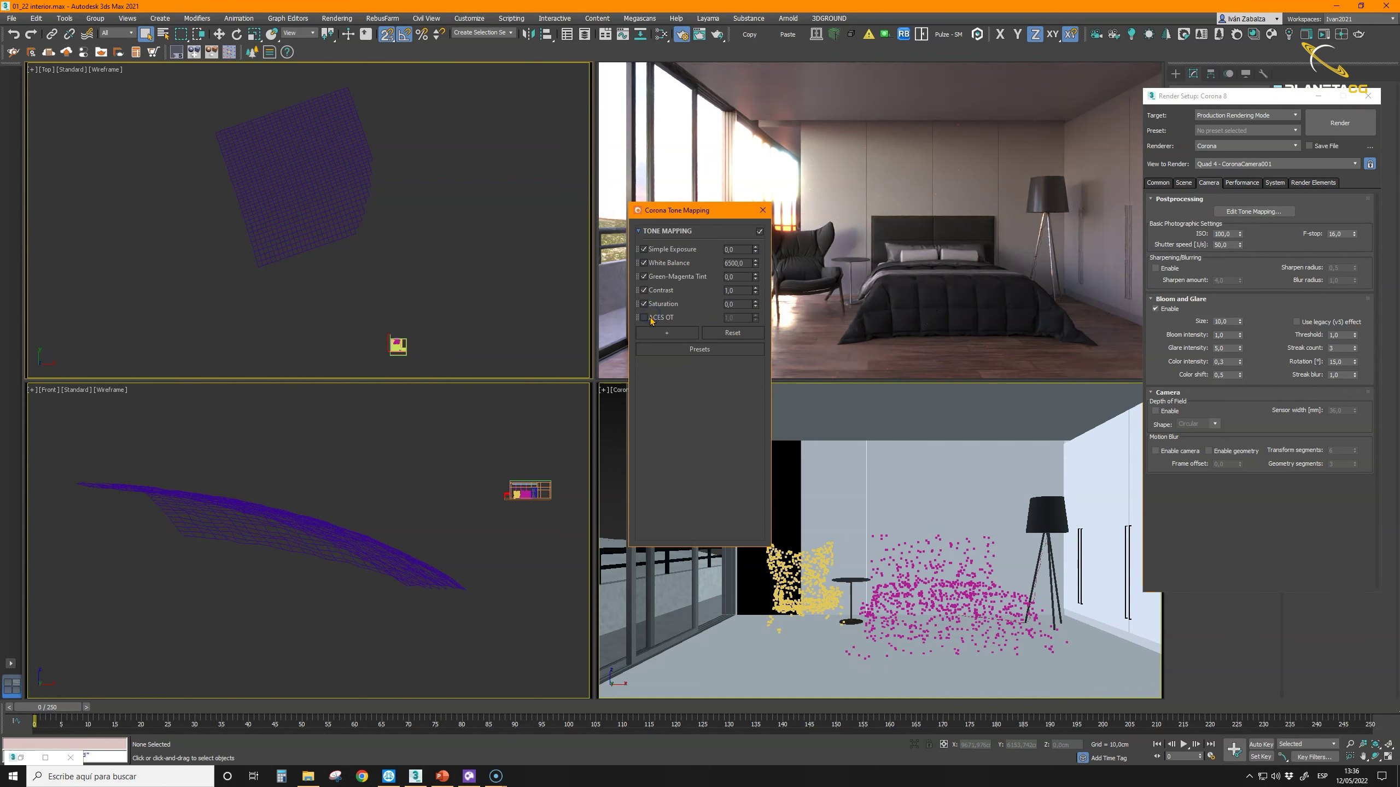
{"action": "left_click_drag", "start_coordinate": [707, 212], "coordinate": [974, 214]}
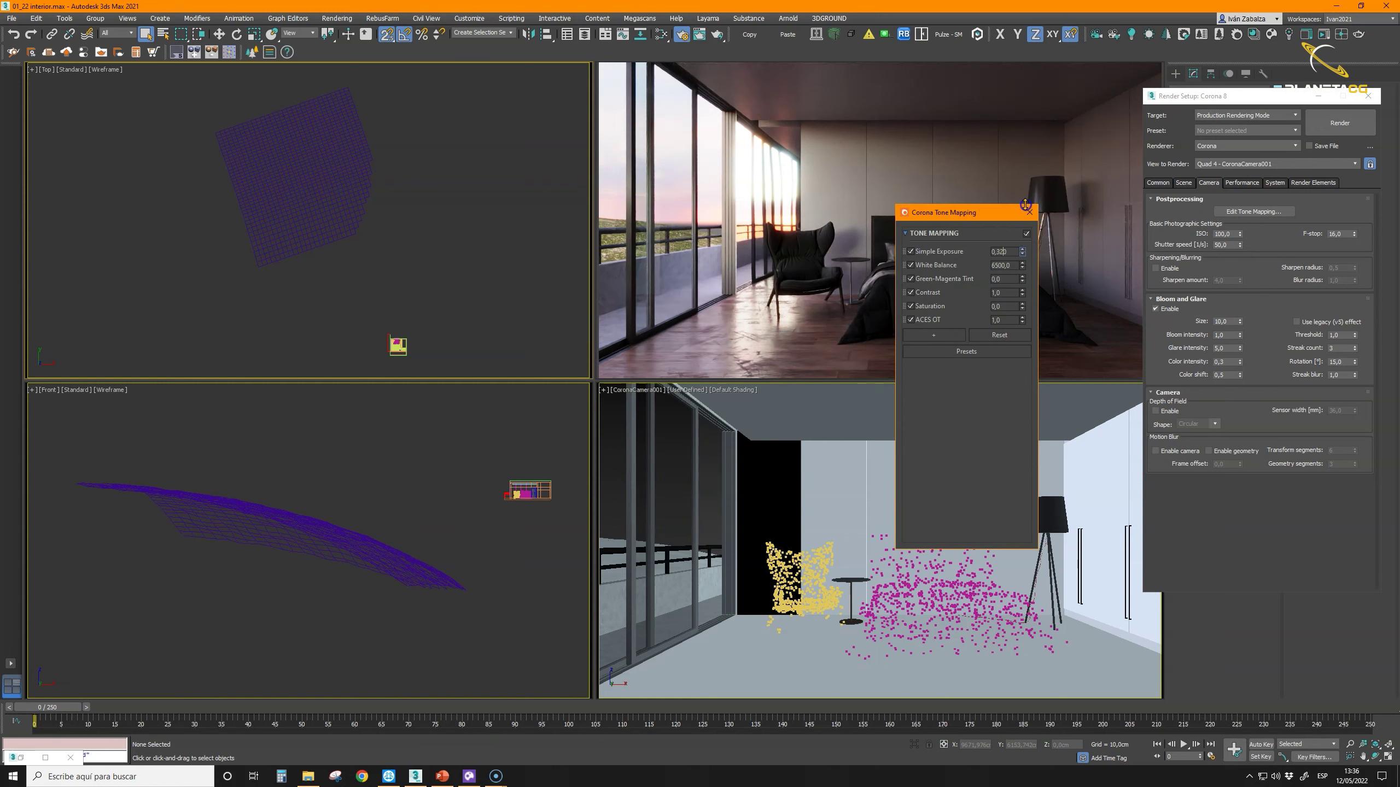
{"action": "left_click_drag", "start_coordinate": [966, 222], "coordinate": [1118, 98]}
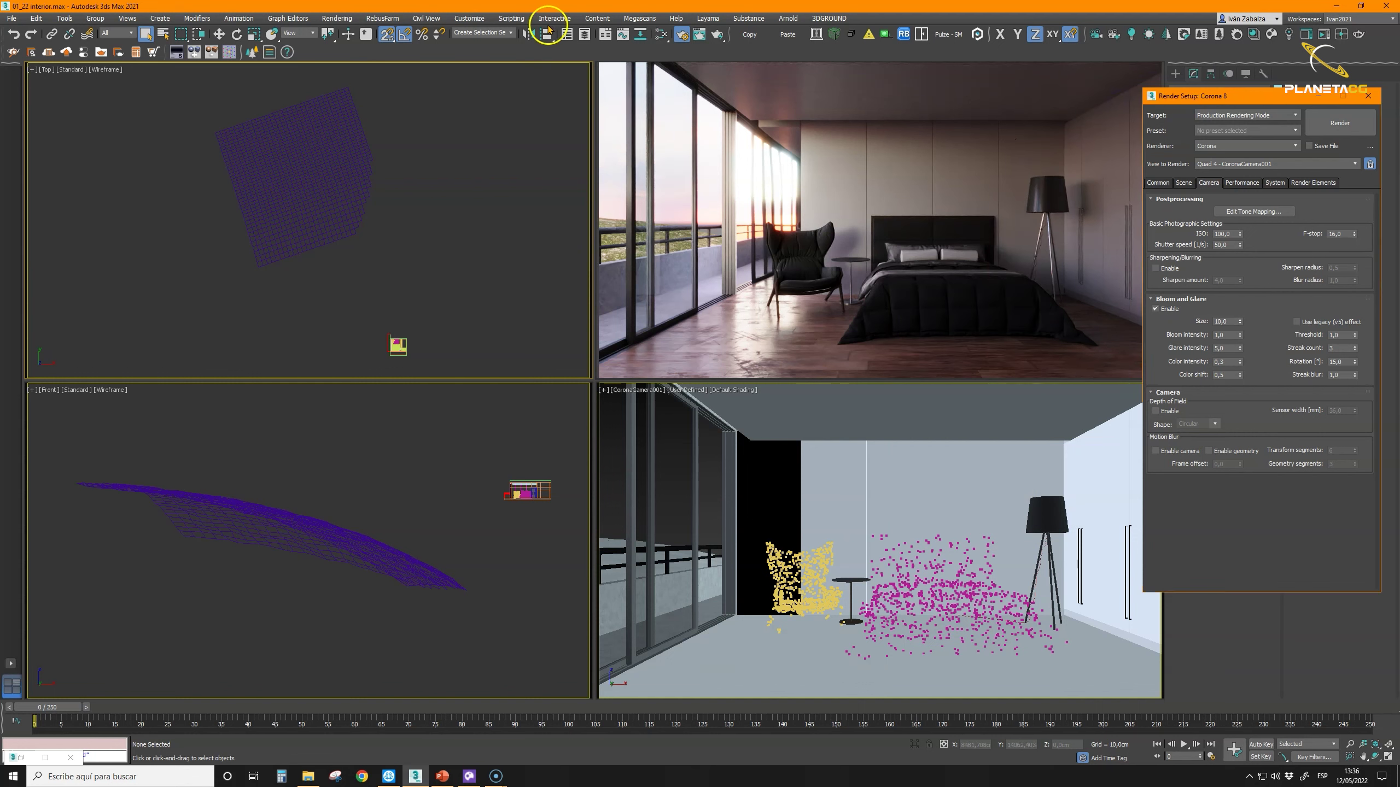
Step: Check the environment map assignment in the Environment and Effects settings
{"action": "left_click", "coordinate": [467, 20]}
{"action": "mouse_move", "coordinate": [337, 18]}
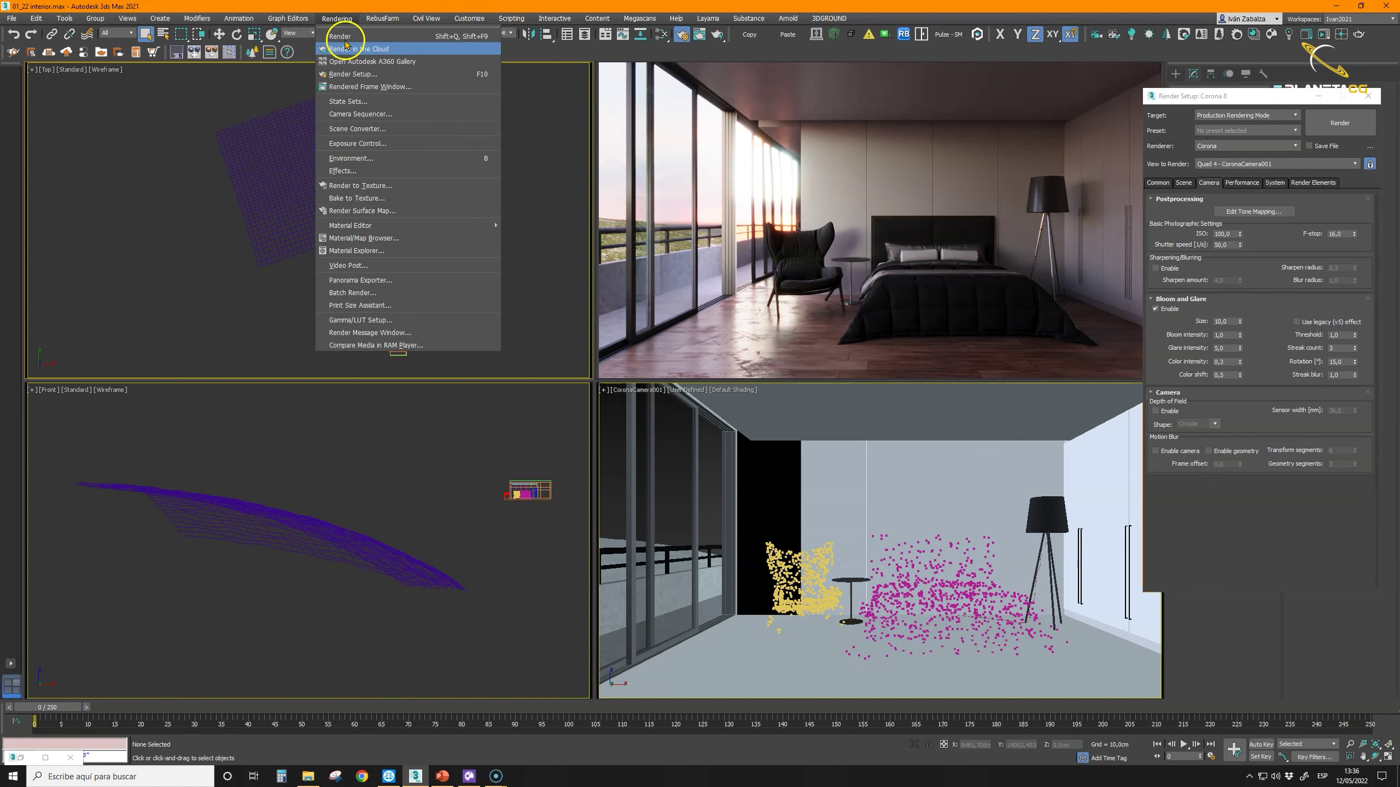
{"action": "left_click", "coordinate": [363, 158]}
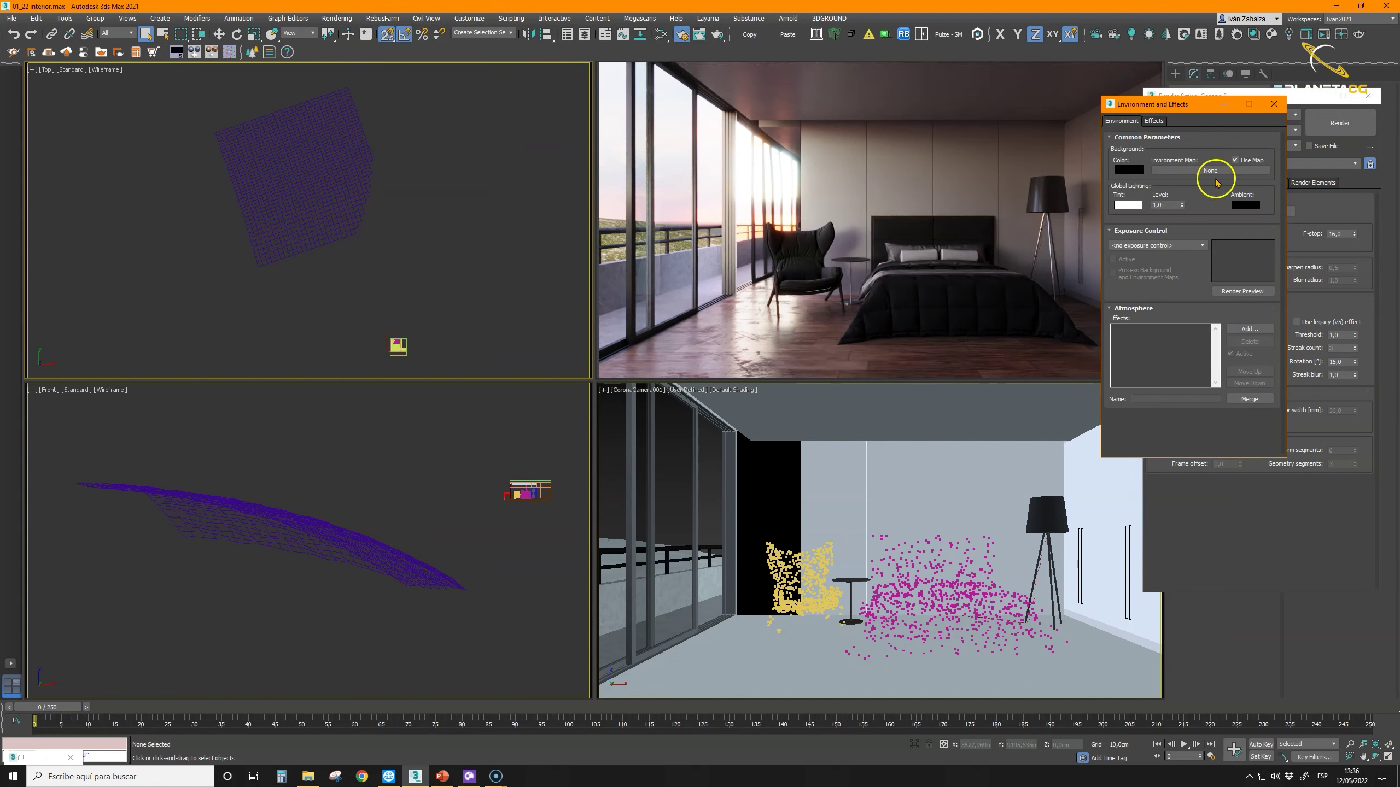
{"action": "left_click_drag", "start_coordinate": [1193, 105], "coordinate": [1058, 105]}
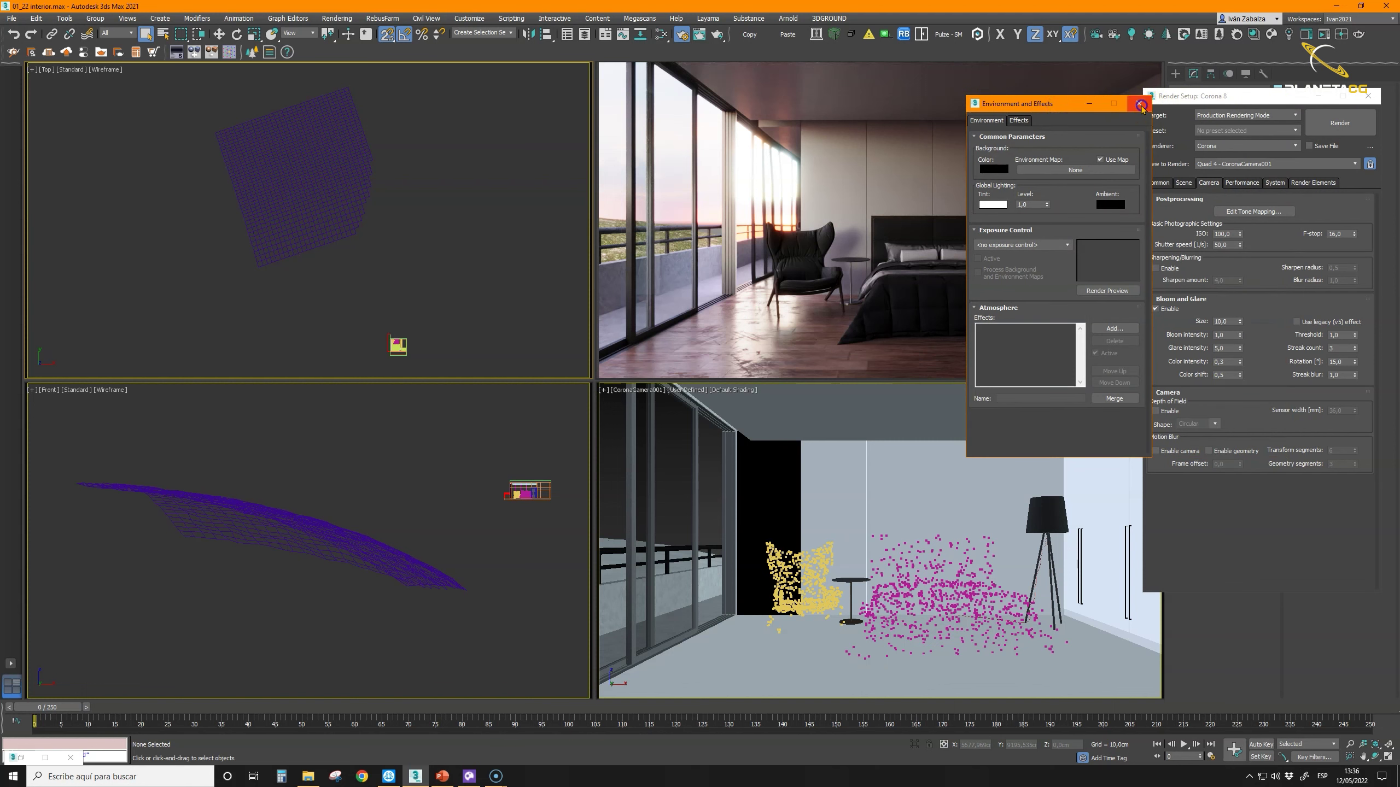
{"action": "left_click", "coordinate": [1140, 105]}
Step: Instance the Sunset 030 scene environment map into the Slate Material Editor and set its environment rotation to about 255.97 degrees
{"action": "left_click", "coordinate": [1182, 183]}
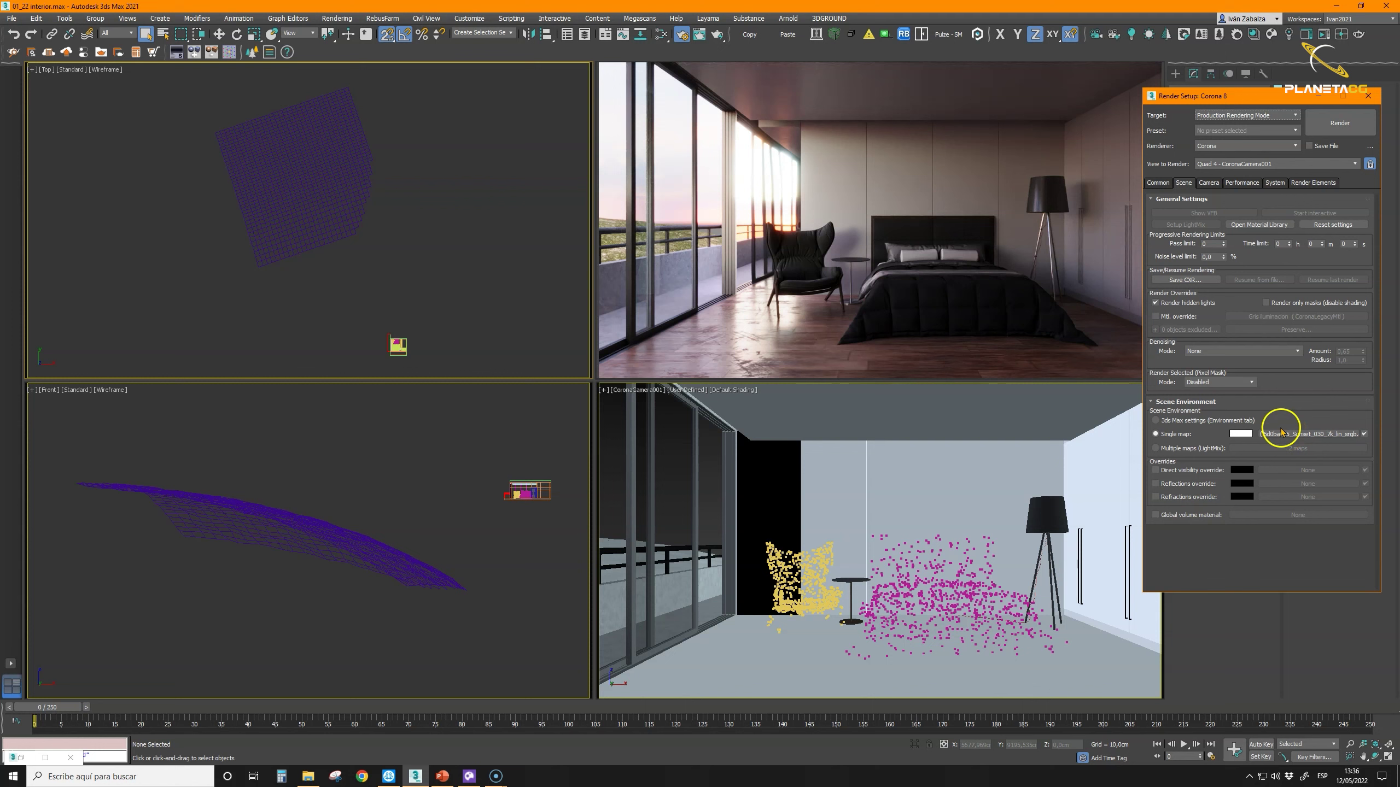
{"action": "left_click", "coordinate": [660, 34]}
{"action": "left_click_drag", "start_coordinate": [1265, 437], "coordinate": [238, 242]}
{"action": "left_click", "coordinate": [275, 418]}
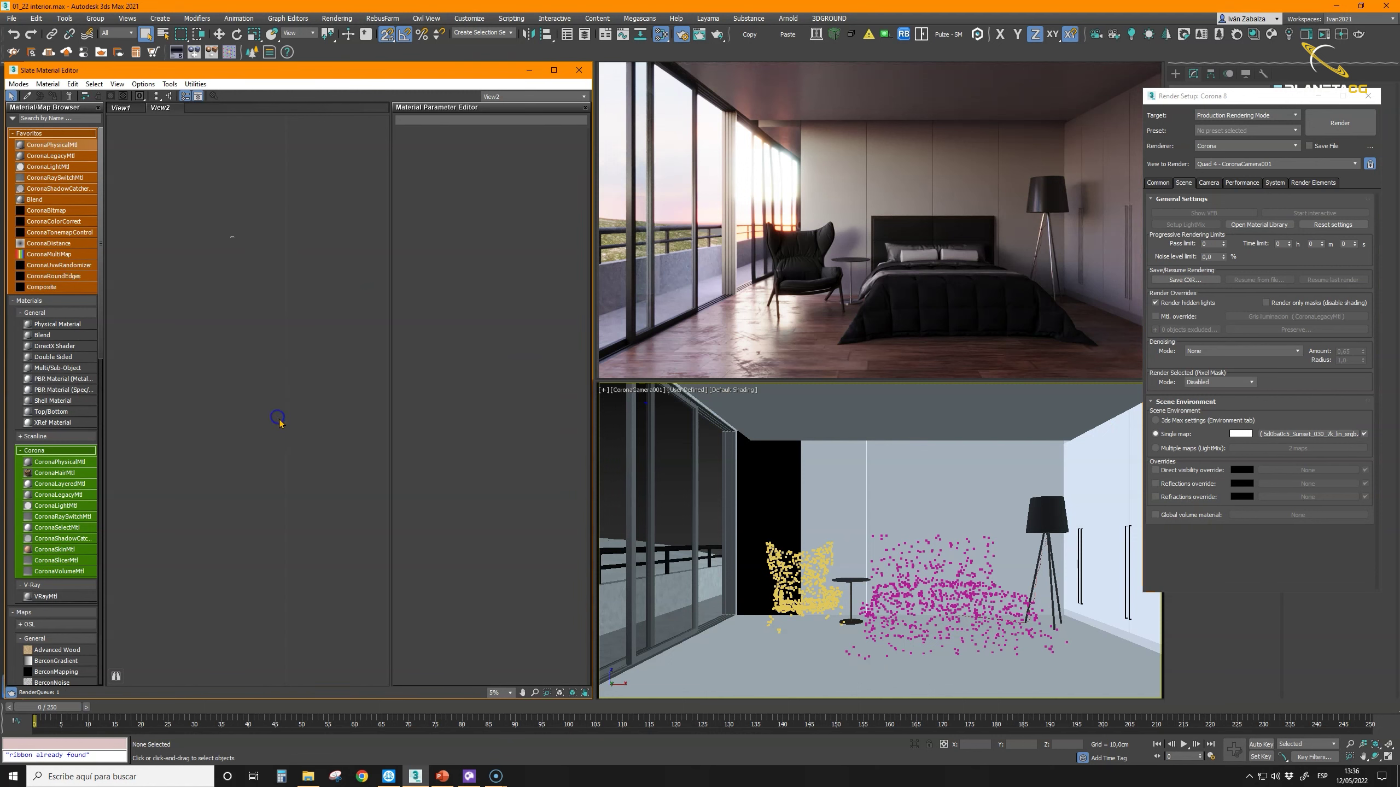
{"action": "middle_click_drag", "start_coordinate": [348, 336], "coordinate": [435, 356]}
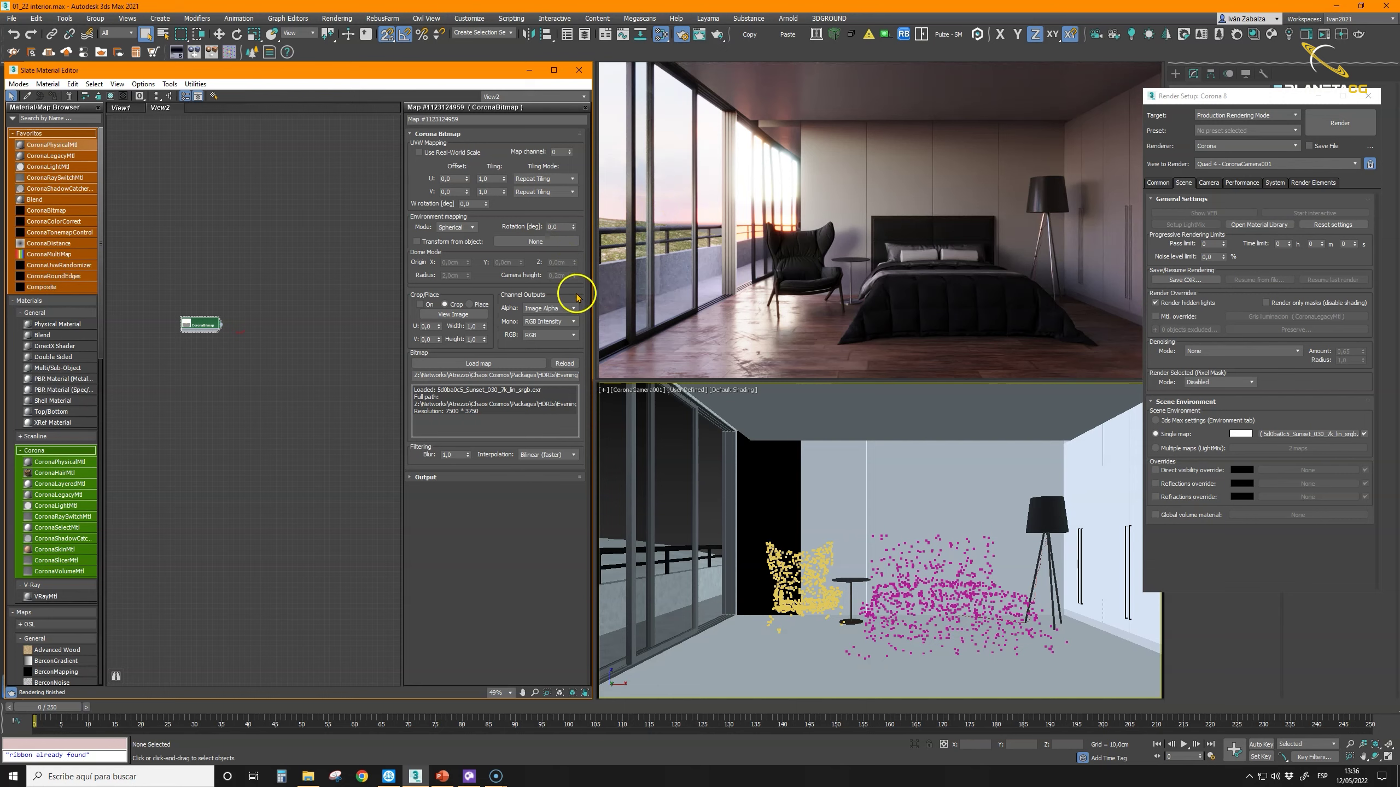
{"action": "left_click_drag", "start_coordinate": [575, 228], "coordinate": [747, 607]}
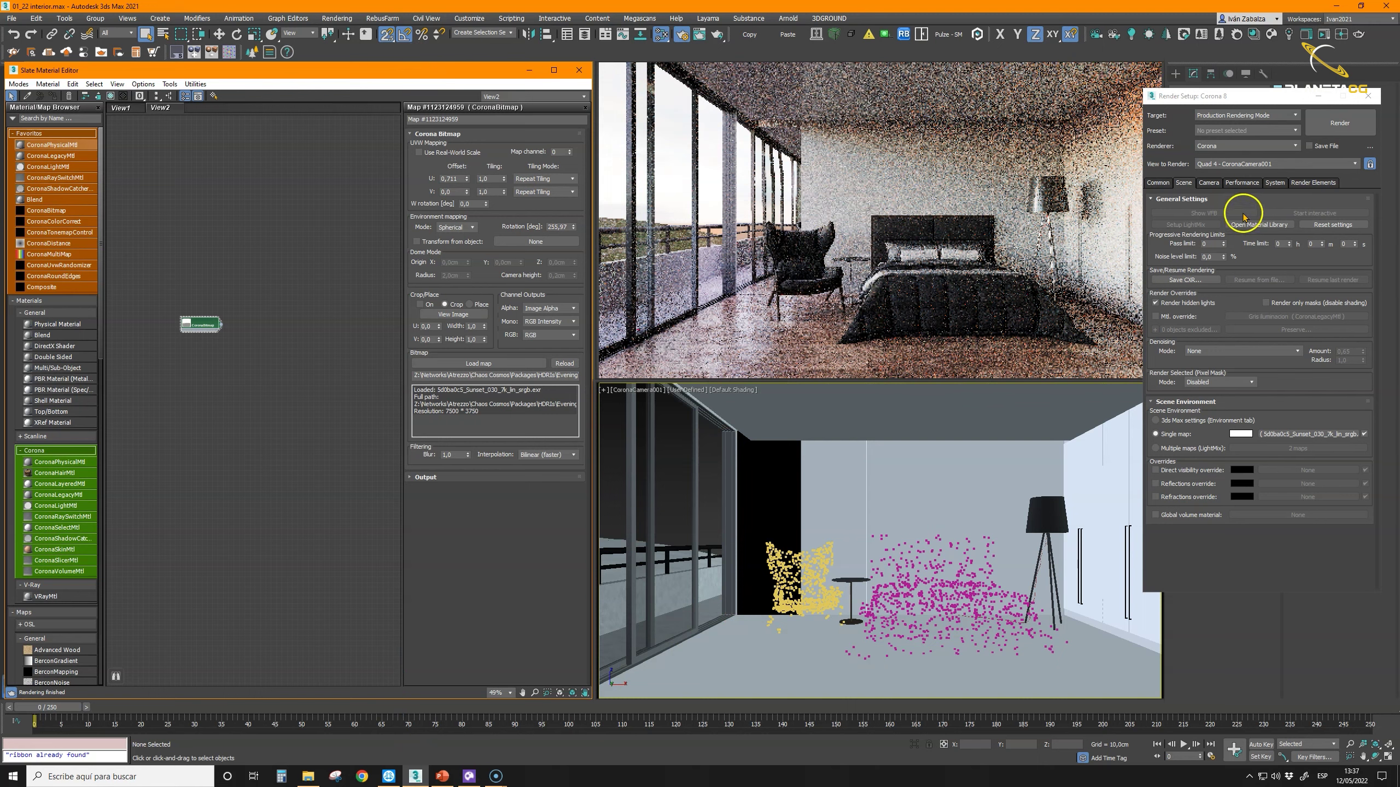
Step: Lower the simple exposure in the Corona tone mapping to about -2
{"action": "left_click", "coordinate": [1212, 188]}
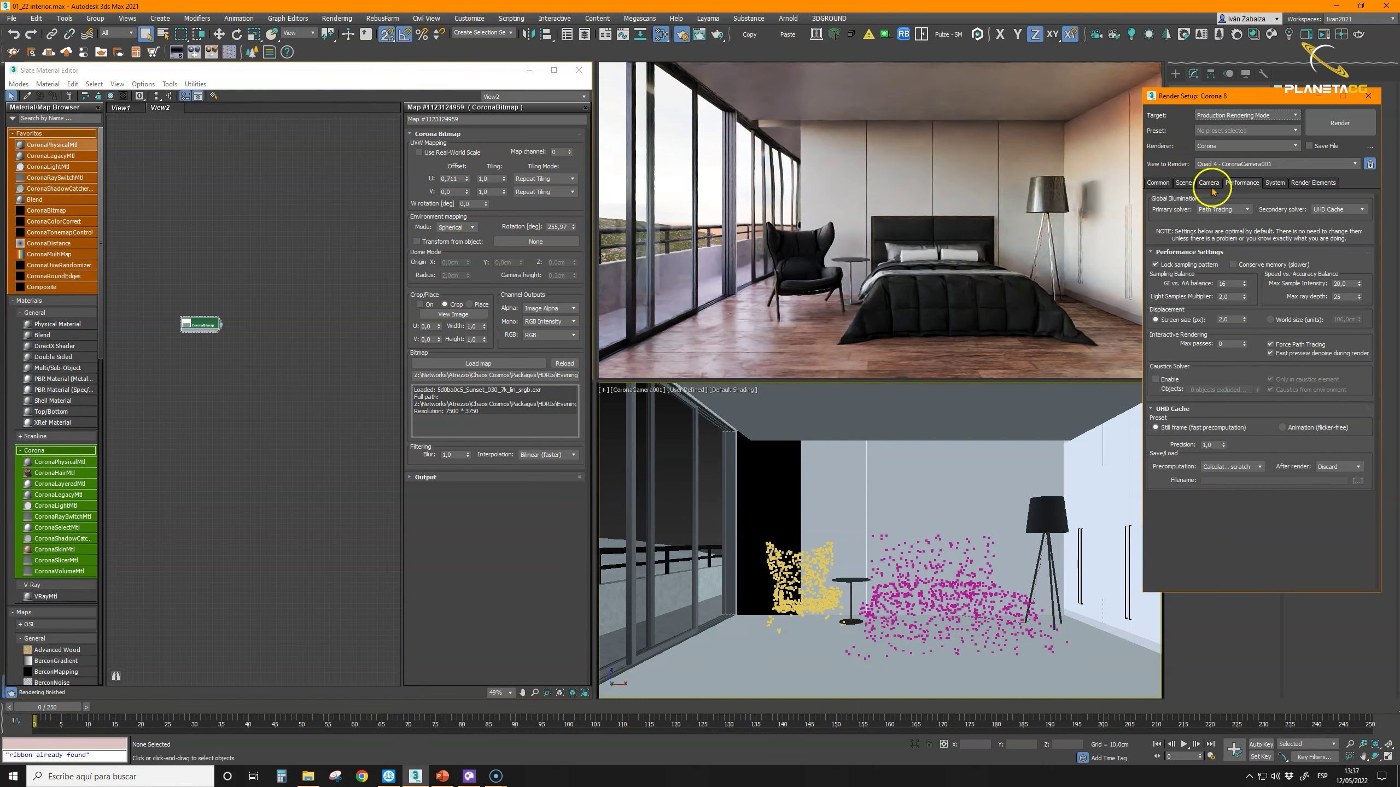
{"action": "left_click", "coordinate": [1211, 188]}
{"action": "left_click", "coordinate": [1254, 211]}
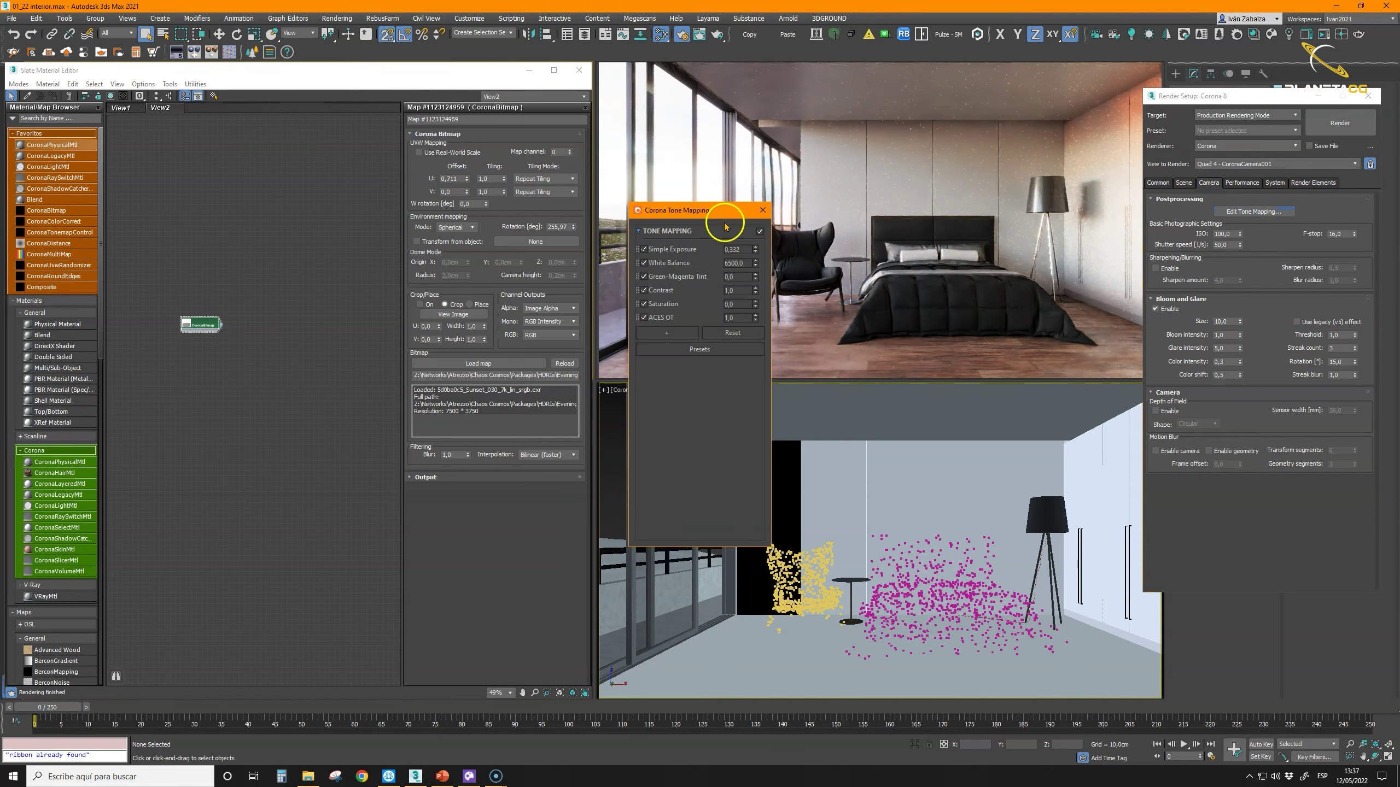
{"action": "left_click_drag", "start_coordinate": [721, 211], "coordinate": [1299, 229]}
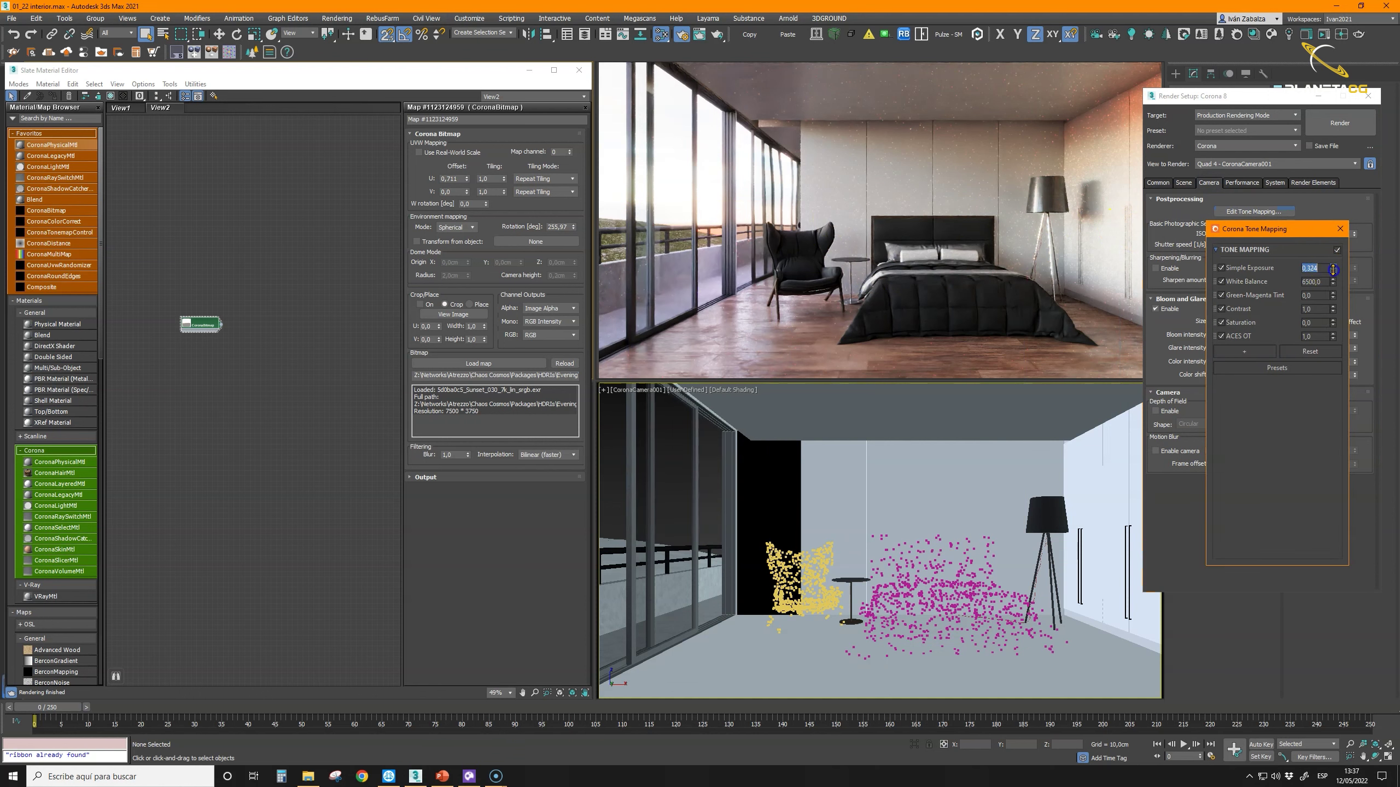
{"action": "left_click_drag", "start_coordinate": [1334, 306], "coordinate": [1345, 547]}
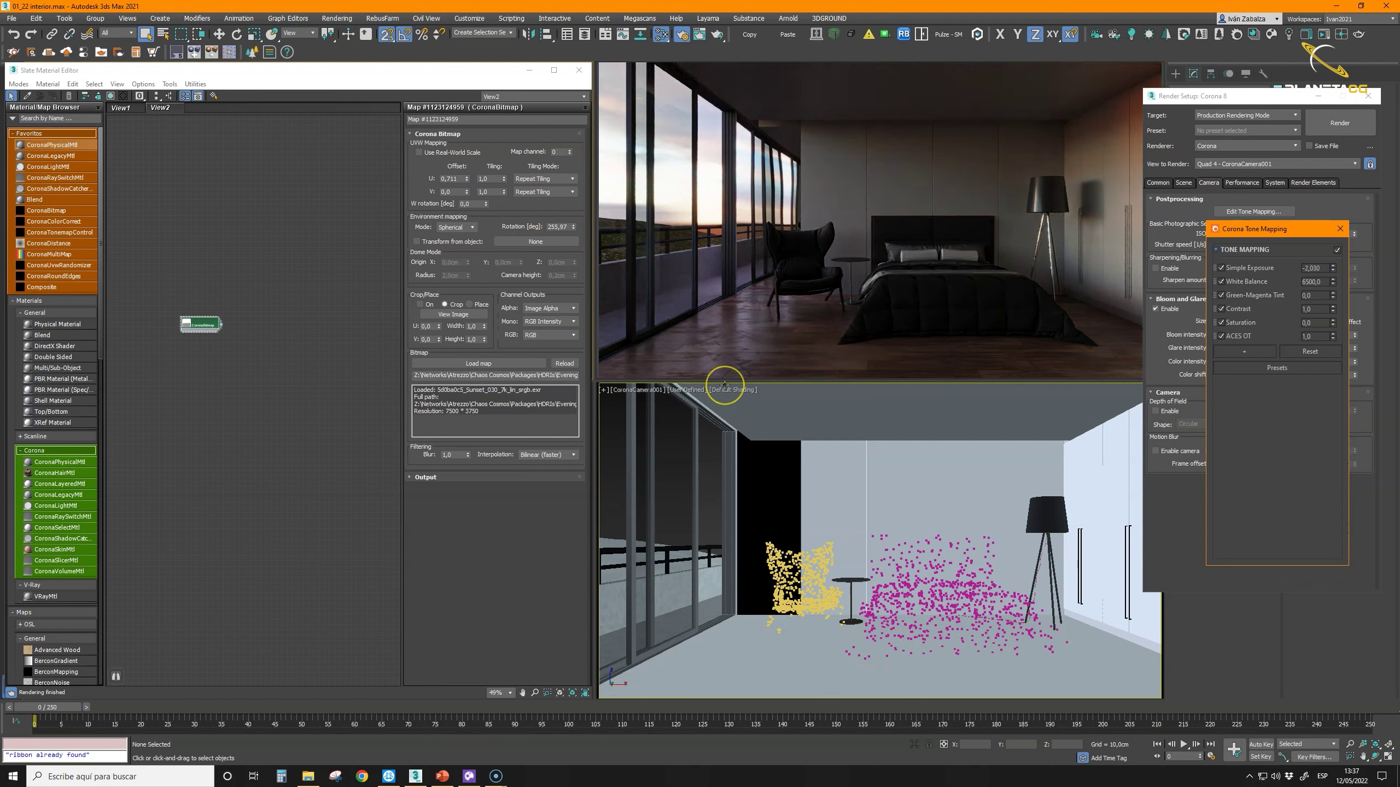
{"action": "left_click", "coordinate": [1339, 228]}
Step: Import the Day 034 HDRI from Chaos Cosmos as the scene environment
{"action": "left_click", "coordinate": [1271, 35]}
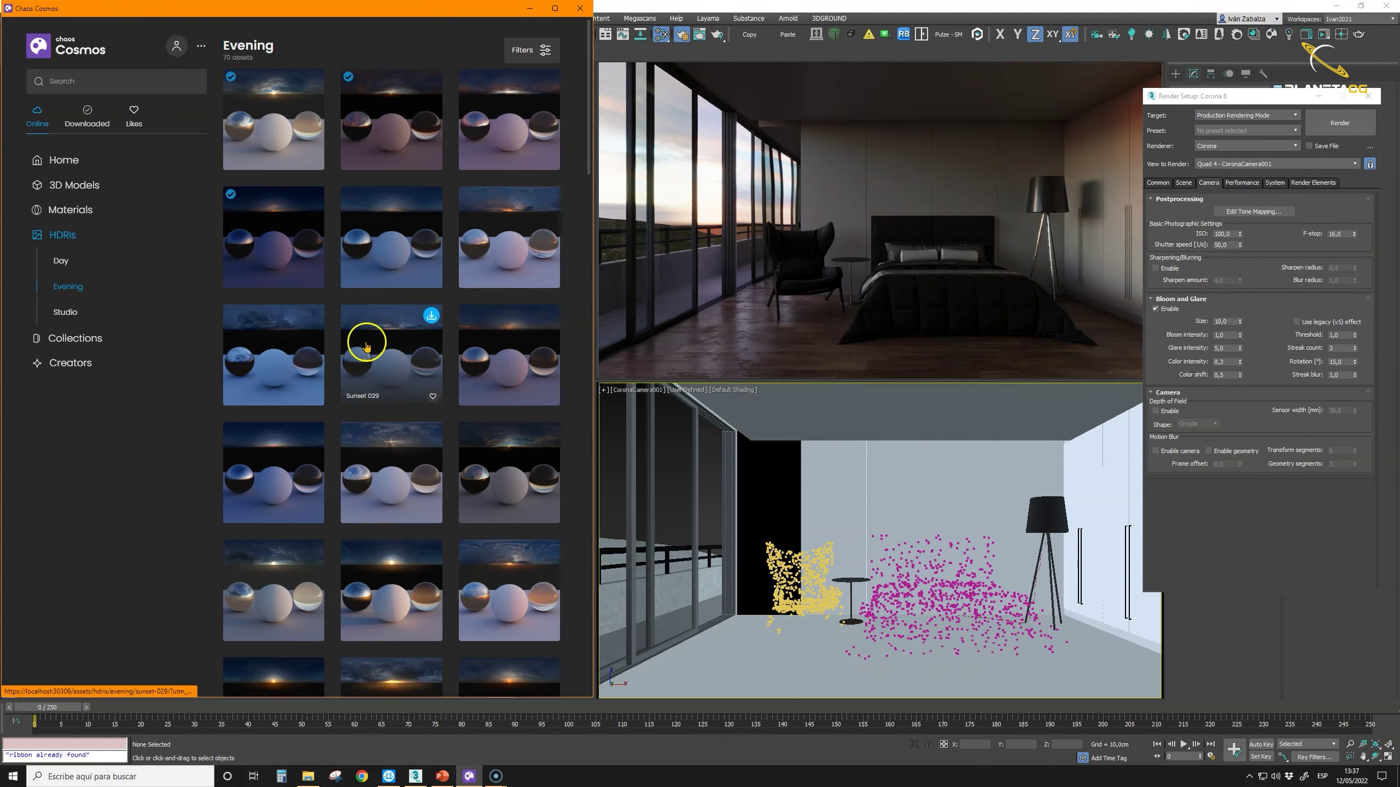
{"action": "left_click", "coordinate": [71, 264]}
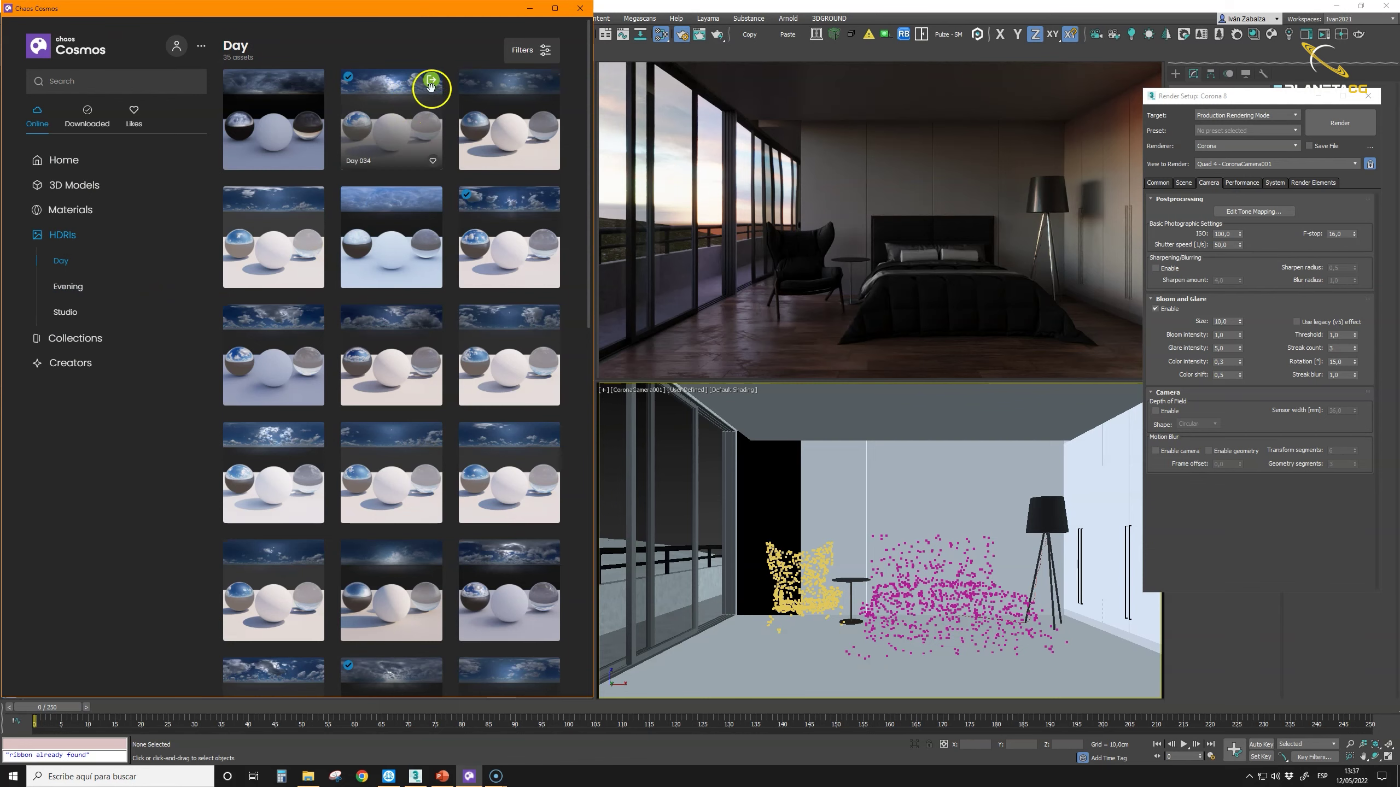
{"action": "left_click", "coordinate": [431, 82]}
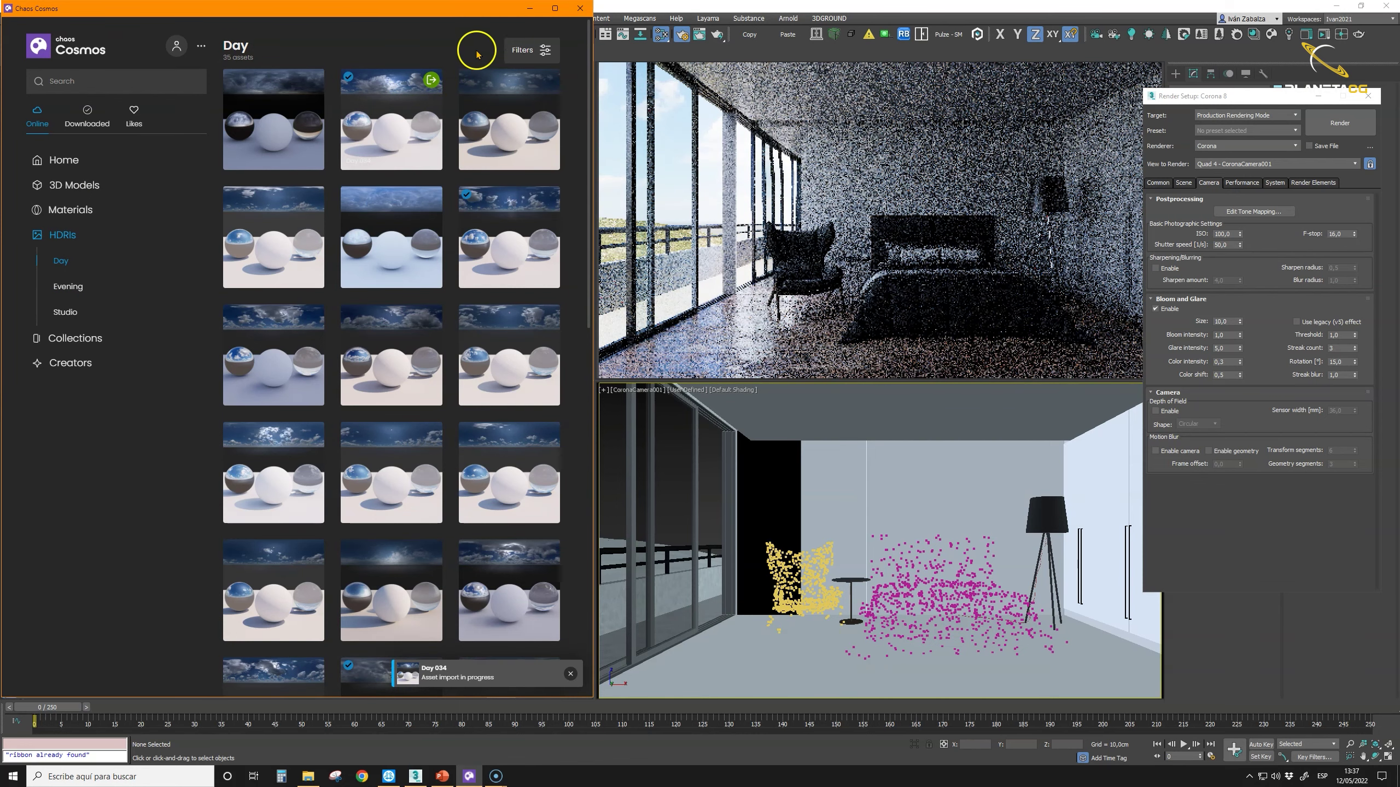
{"action": "left_click", "coordinate": [529, 8]}
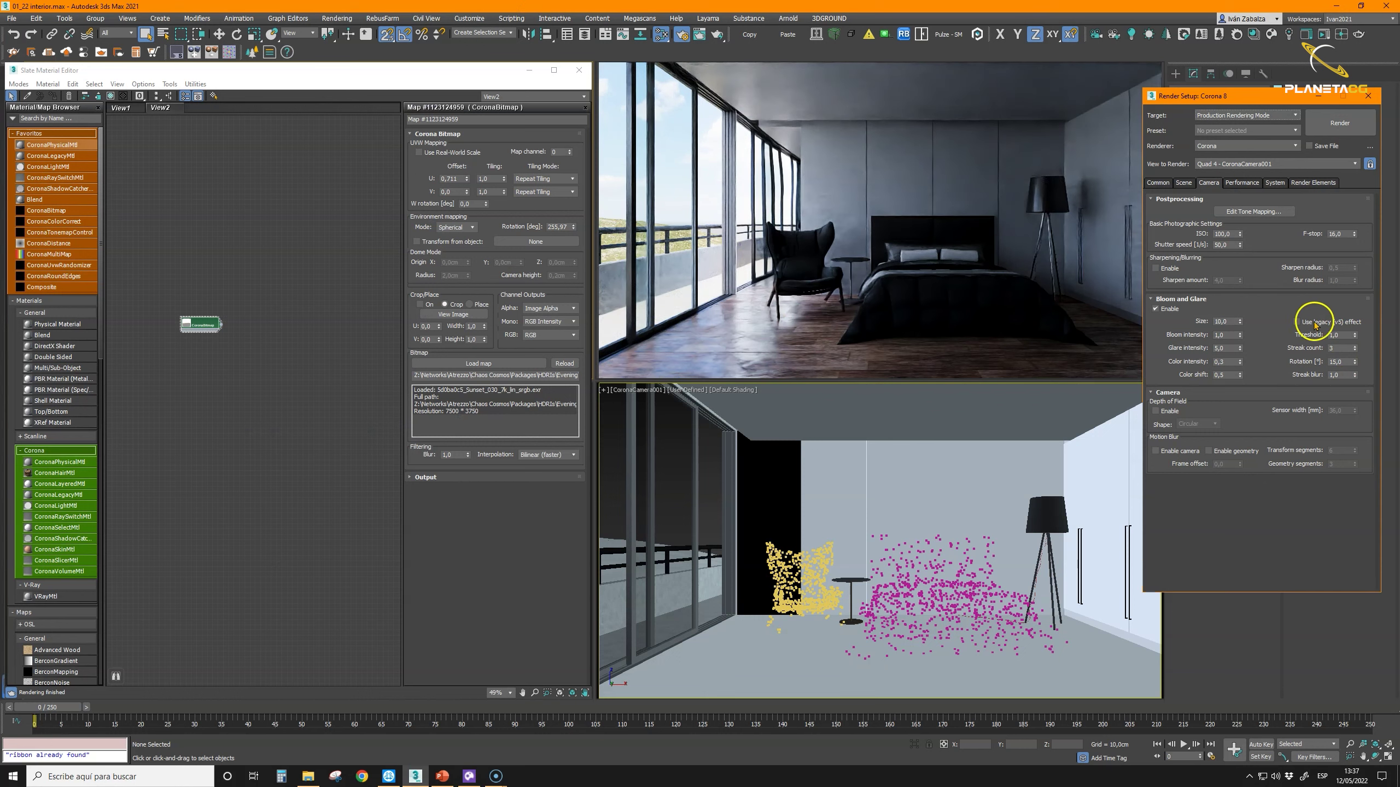
Step: Delete the old sunset CoronaBitmap node from the Slate Material Editor view
{"action": "scroll", "coordinate": [185, 324], "scroll_direction": "up", "scroll_amount": 5}
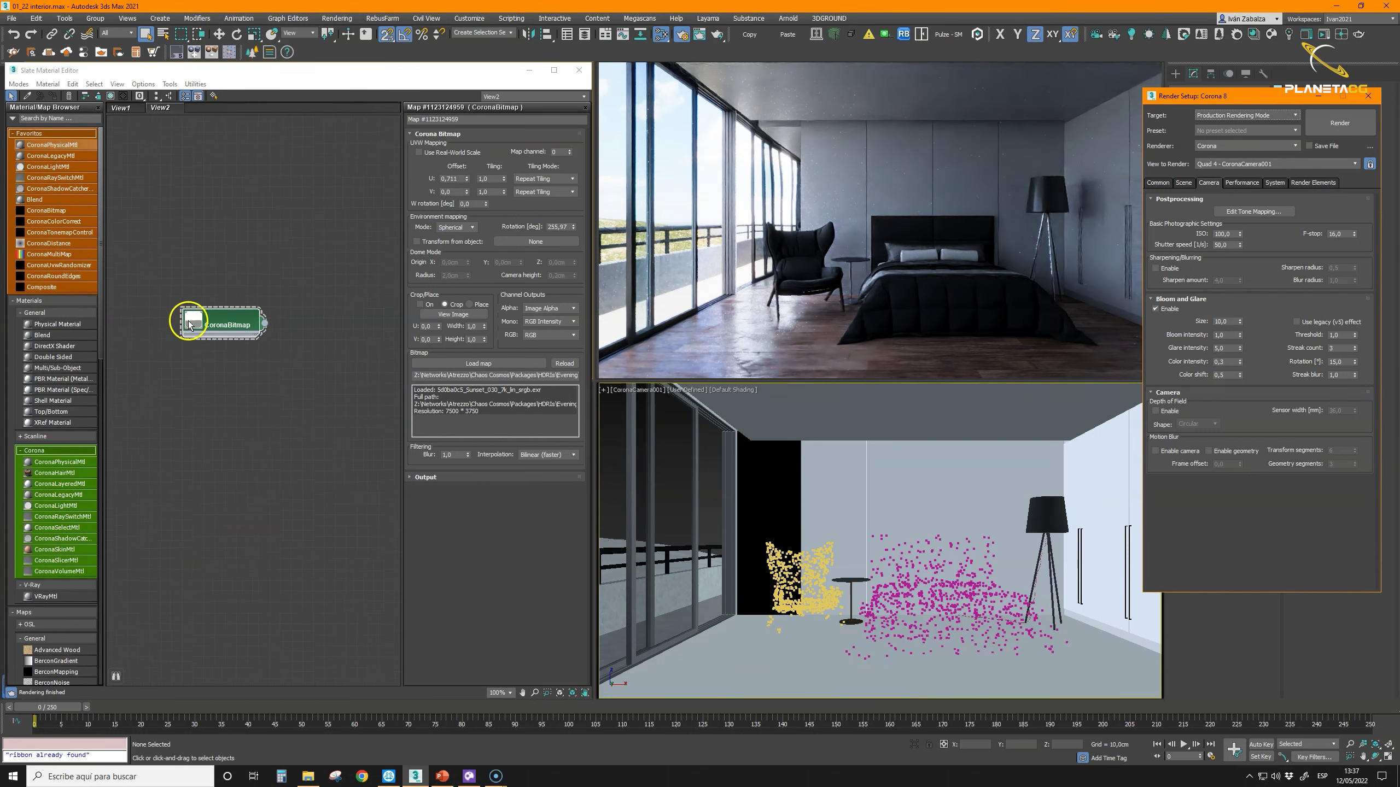
{"action": "left_click", "coordinate": [218, 325]}
{"action": "left_click_drag", "start_coordinate": [169, 297], "coordinate": [321, 389]}
{"action": "key", "text": "Delete"}
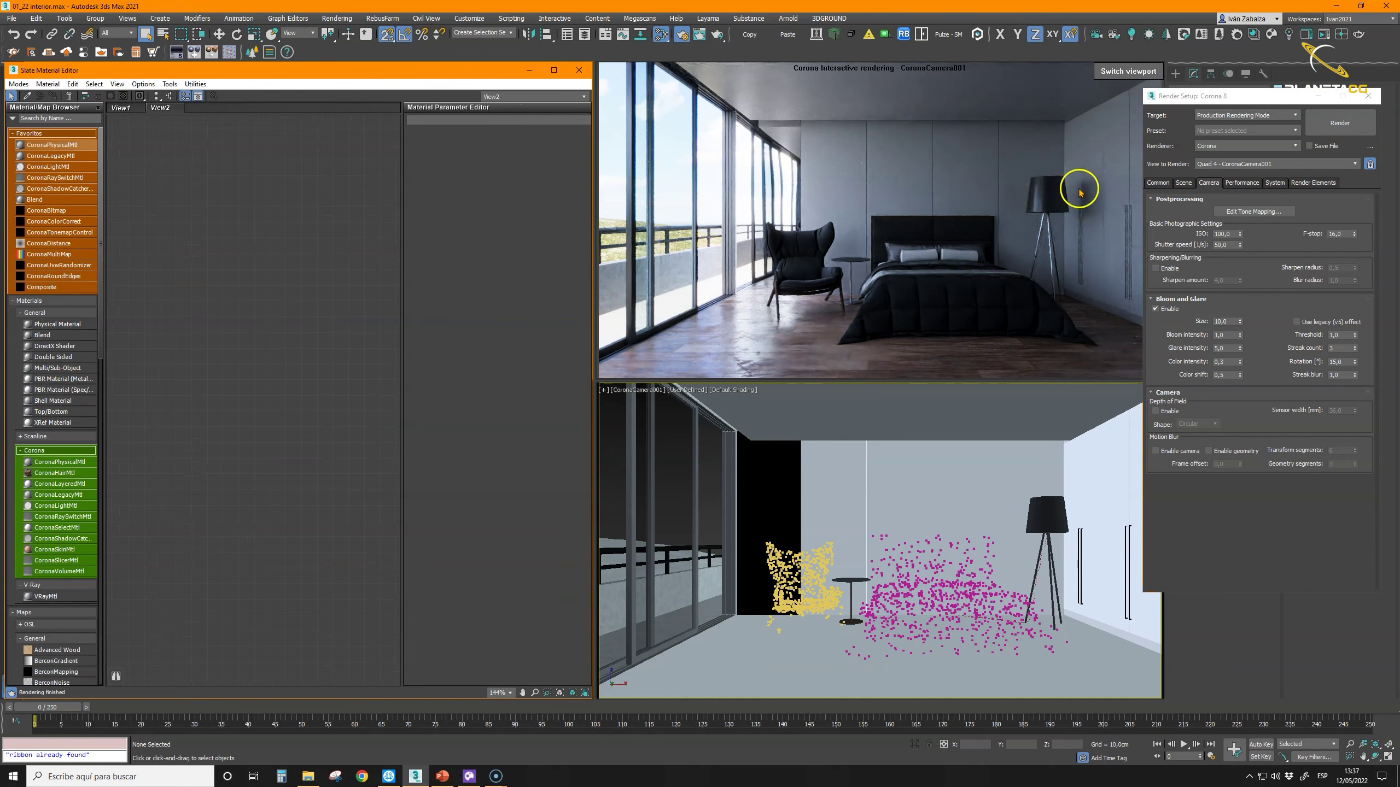
Step: Instance the Day 034 scene environment map into the Slate Material Editor and set its environment rotation to about -79 degrees
{"action": "left_click", "coordinate": [1184, 183]}
{"action": "left_click_drag", "start_coordinate": [1240, 435], "coordinate": [1247, 445]}
{"action": "left_click_drag", "start_coordinate": [287, 341], "coordinate": [287, 343]}
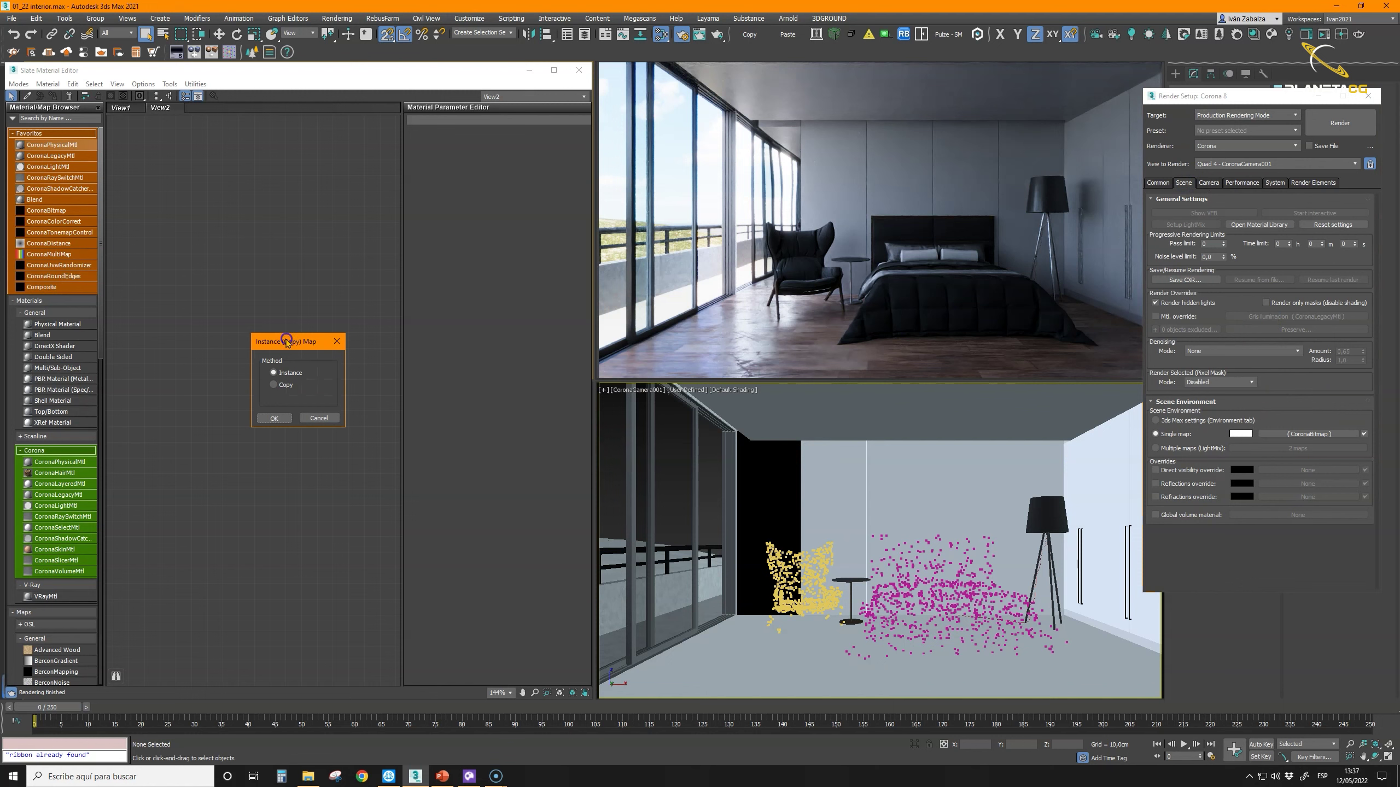
{"action": "left_click", "coordinate": [276, 418]}
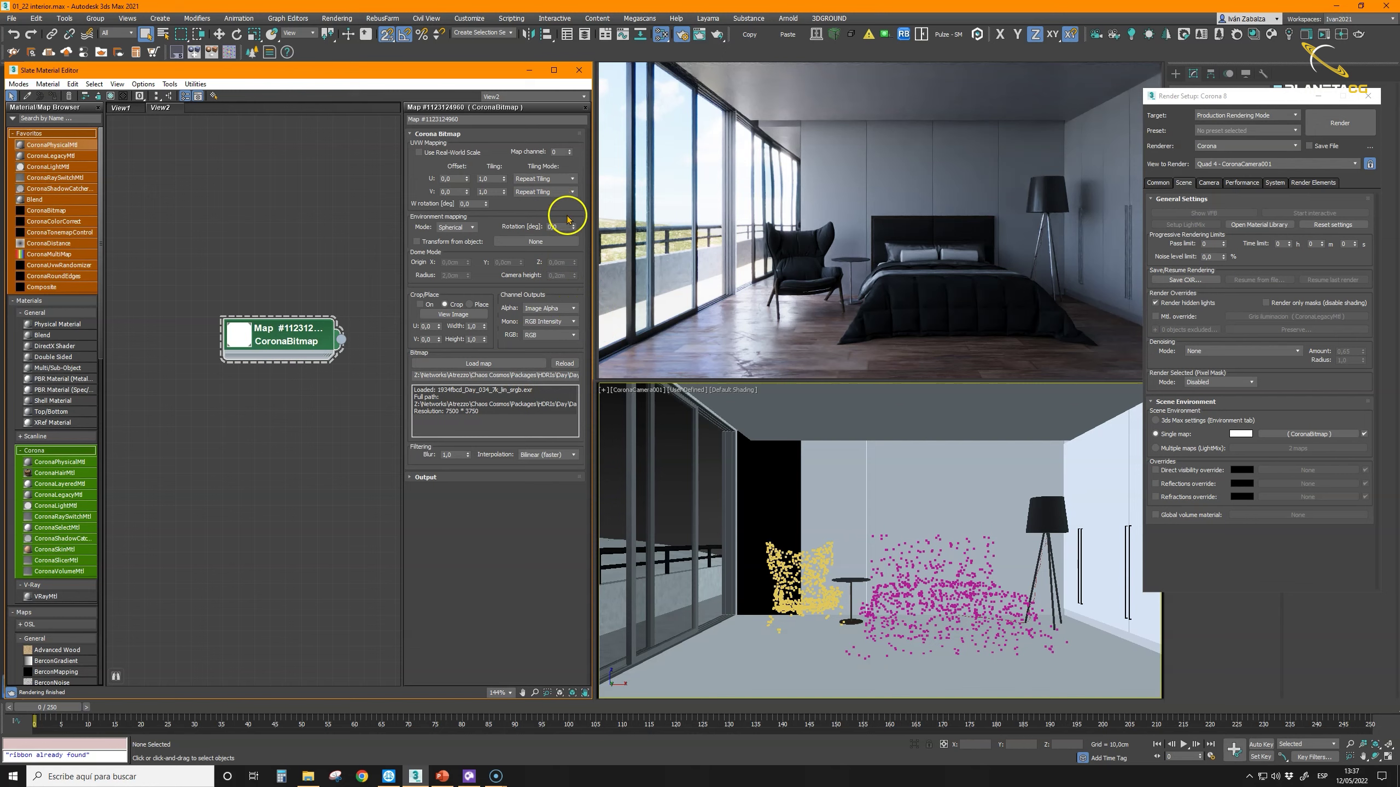
{"action": "left_click_drag", "start_coordinate": [573, 229], "coordinate": [827, 736]}
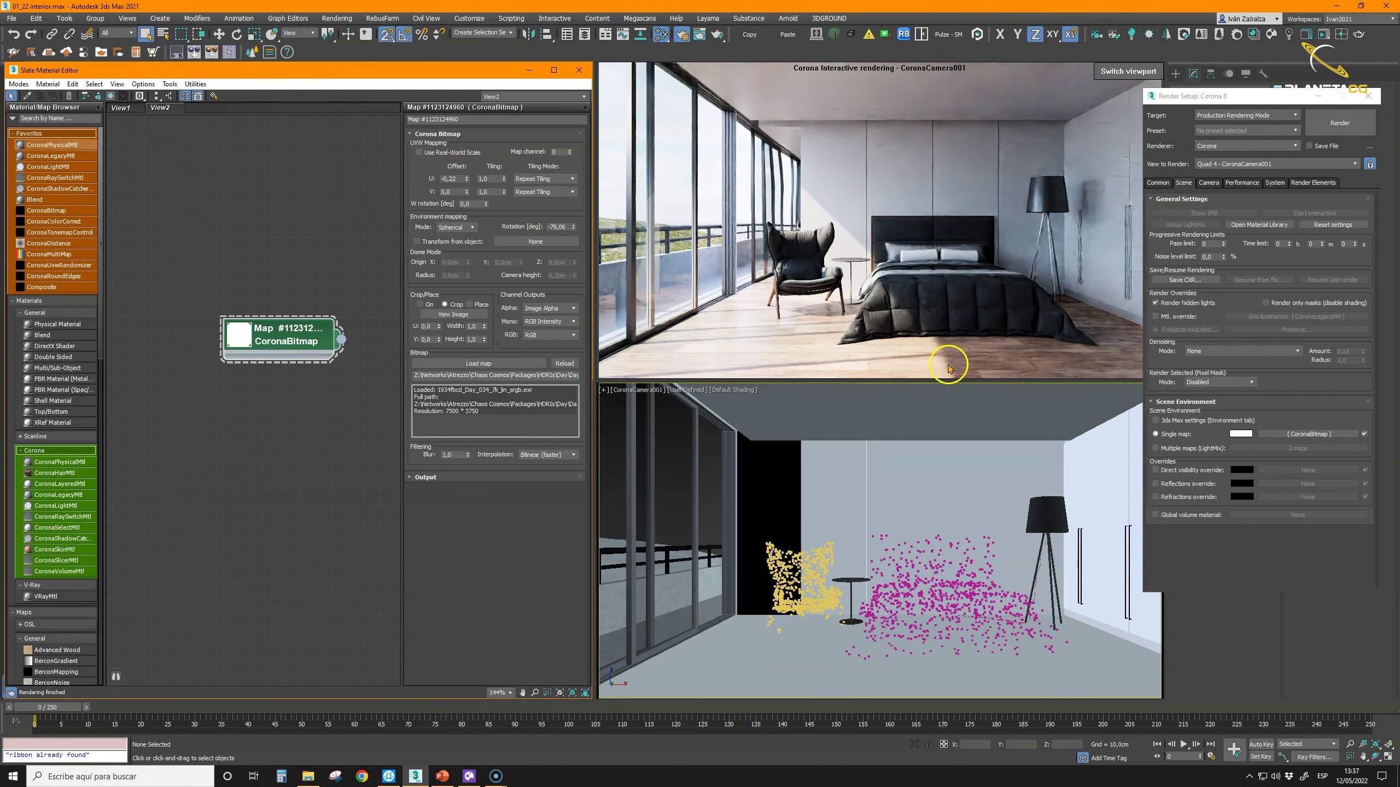
Step: Lower the simple exposure in the Corona tone mapping to about -2.99
{"action": "left_click", "coordinate": [1210, 182]}
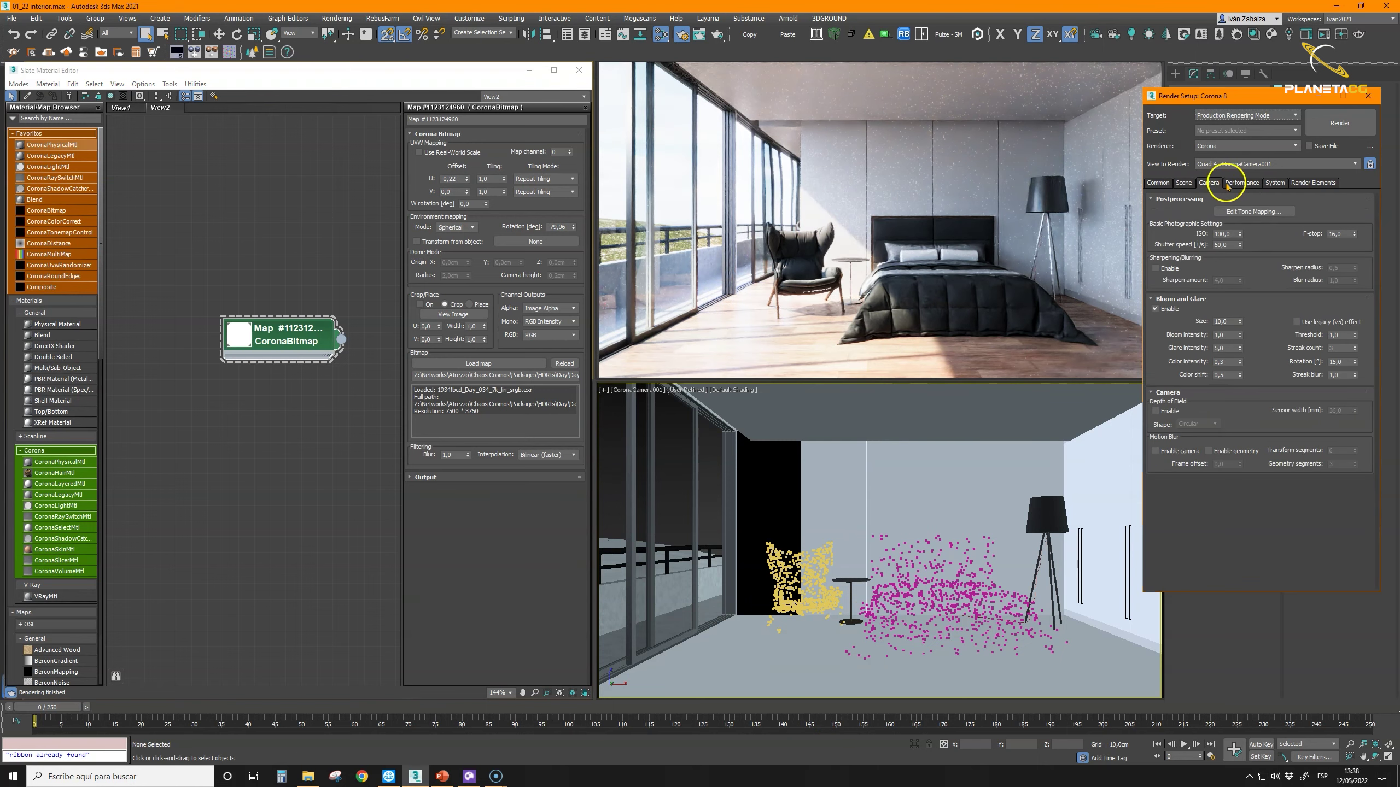
{"action": "left_click", "coordinate": [1246, 211]}
{"action": "left_click_drag", "start_coordinate": [711, 215], "coordinate": [1294, 282]}
{"action": "left_click", "coordinate": [1277, 282]}
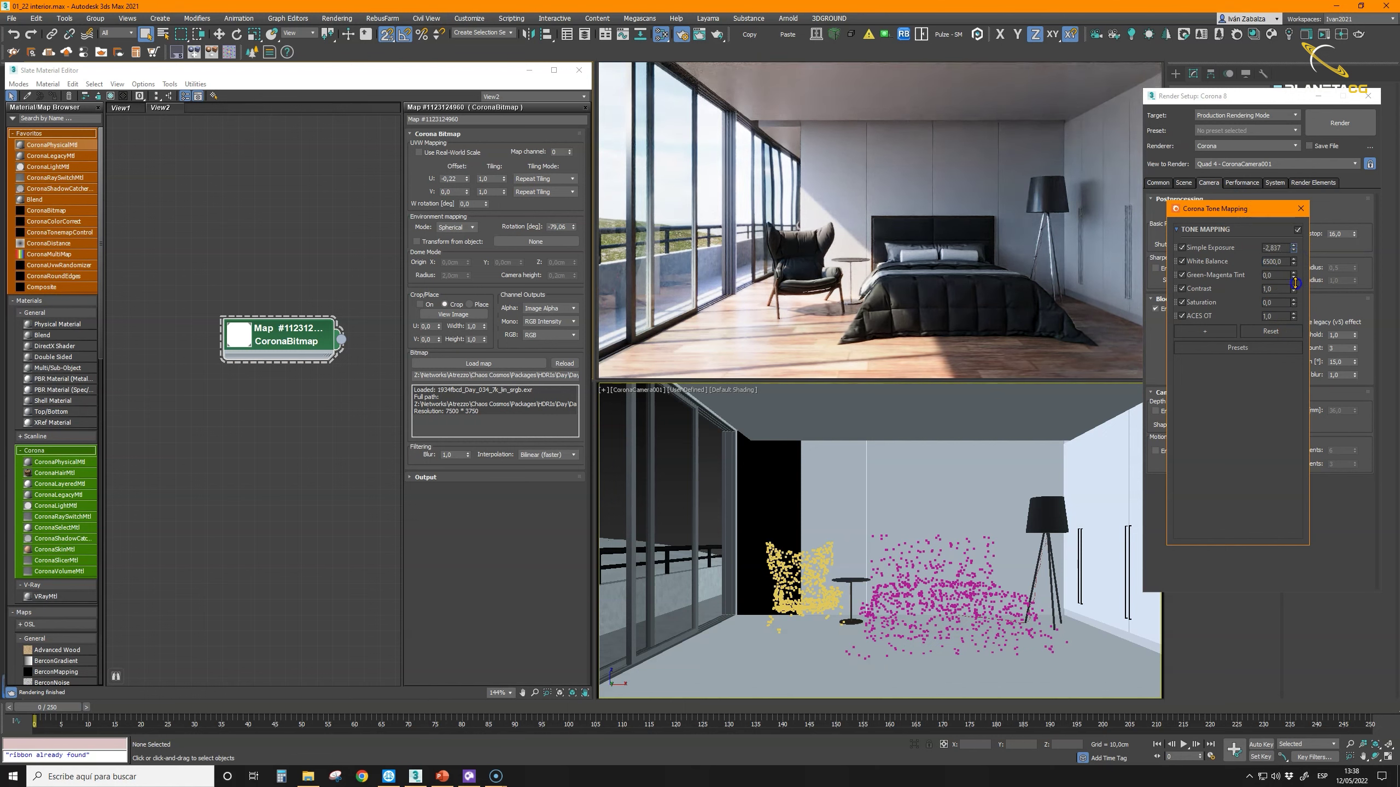
Step: Add a Curves operator to the end of the Corona tone mapping stack and close the tone mapping settings
{"action": "left_click", "coordinate": [1204, 331]}
{"action": "left_click", "coordinate": [1266, 479]}
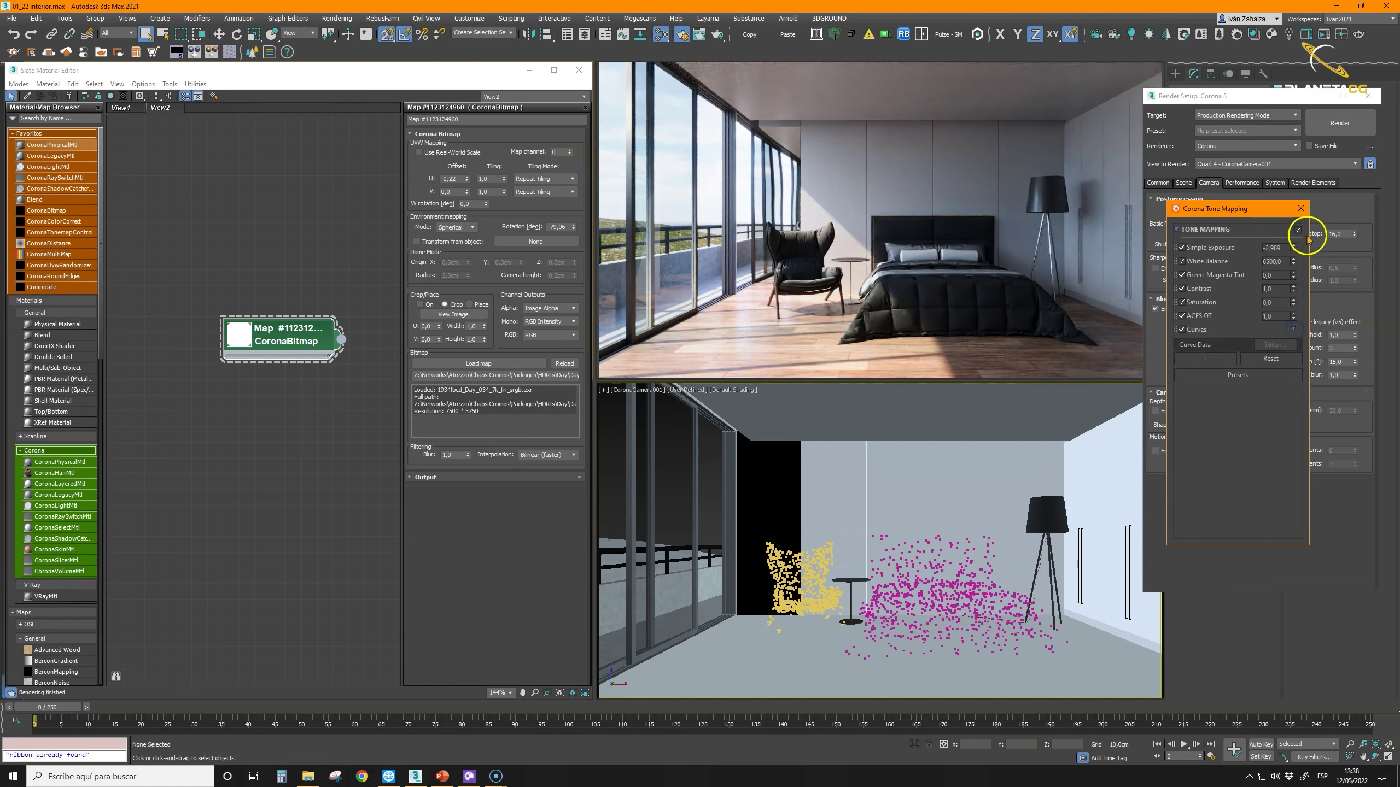
{"action": "left_click", "coordinate": [1301, 208]}
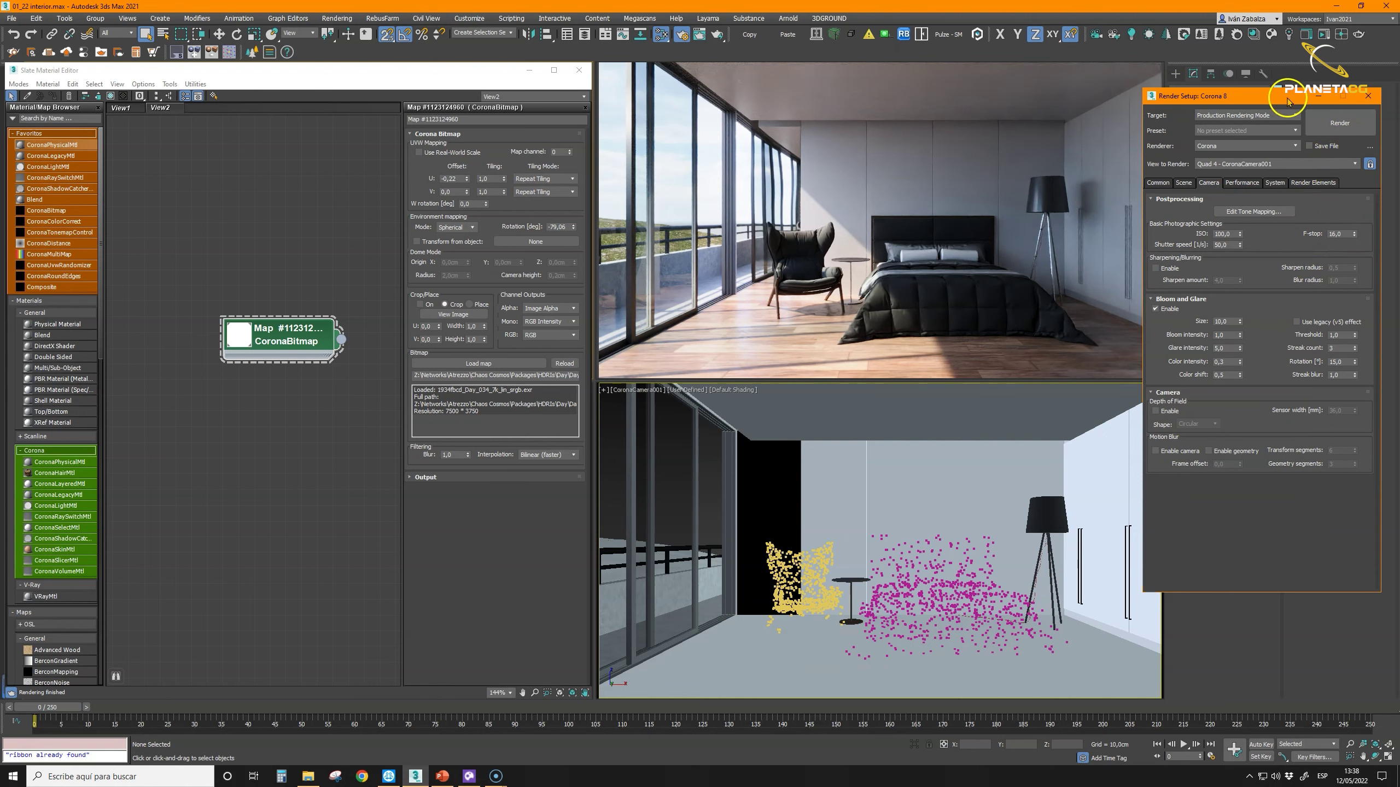
Step: Stop the docked interactive session, restart interactive rendering in the Corona frame buffer, and enlarge its window to about 1212×682 px of image area
{"action": "left_click", "coordinate": [1324, 35]}
{"action": "left_click", "coordinate": [767, 403]}
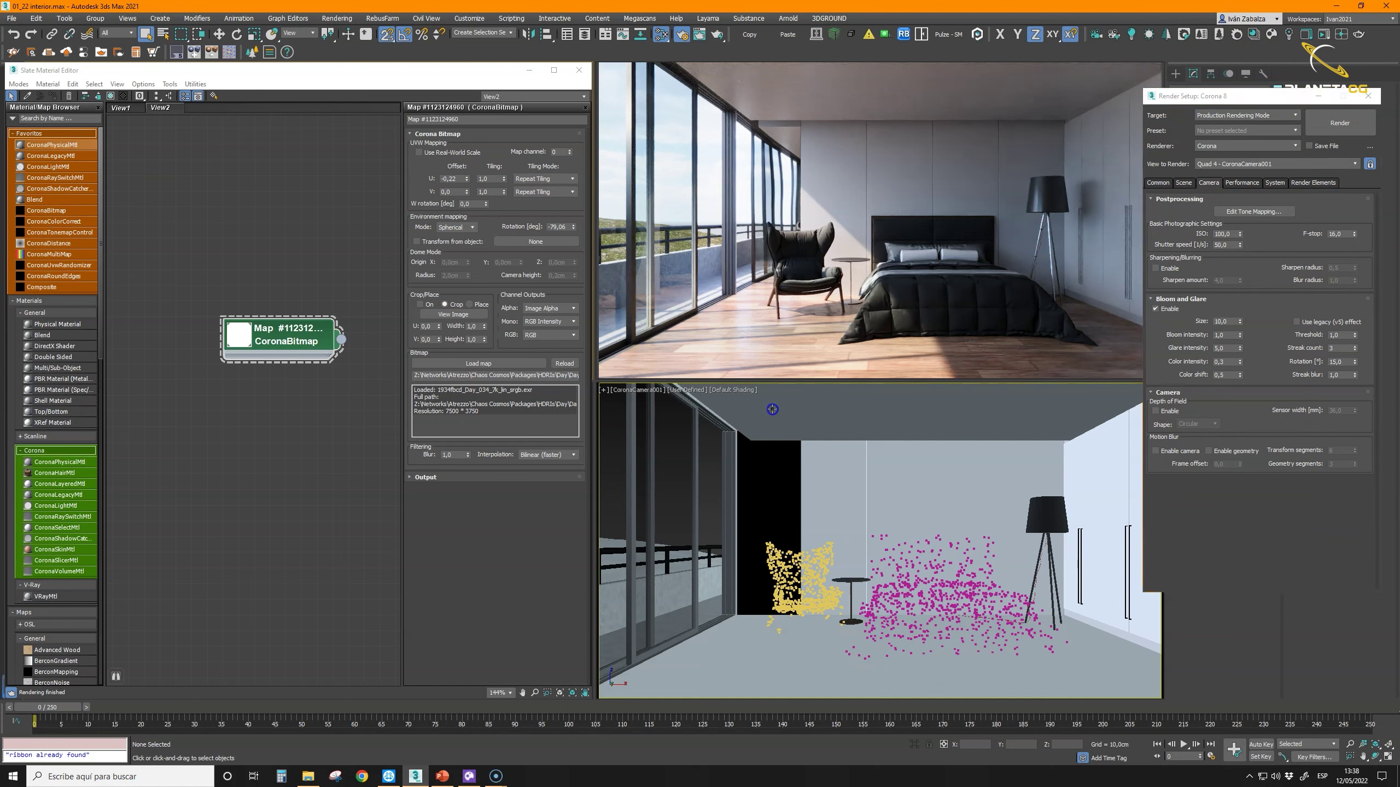
{"action": "right_click", "coordinate": [806, 284]}
{"action": "left_click", "coordinate": [853, 314]}
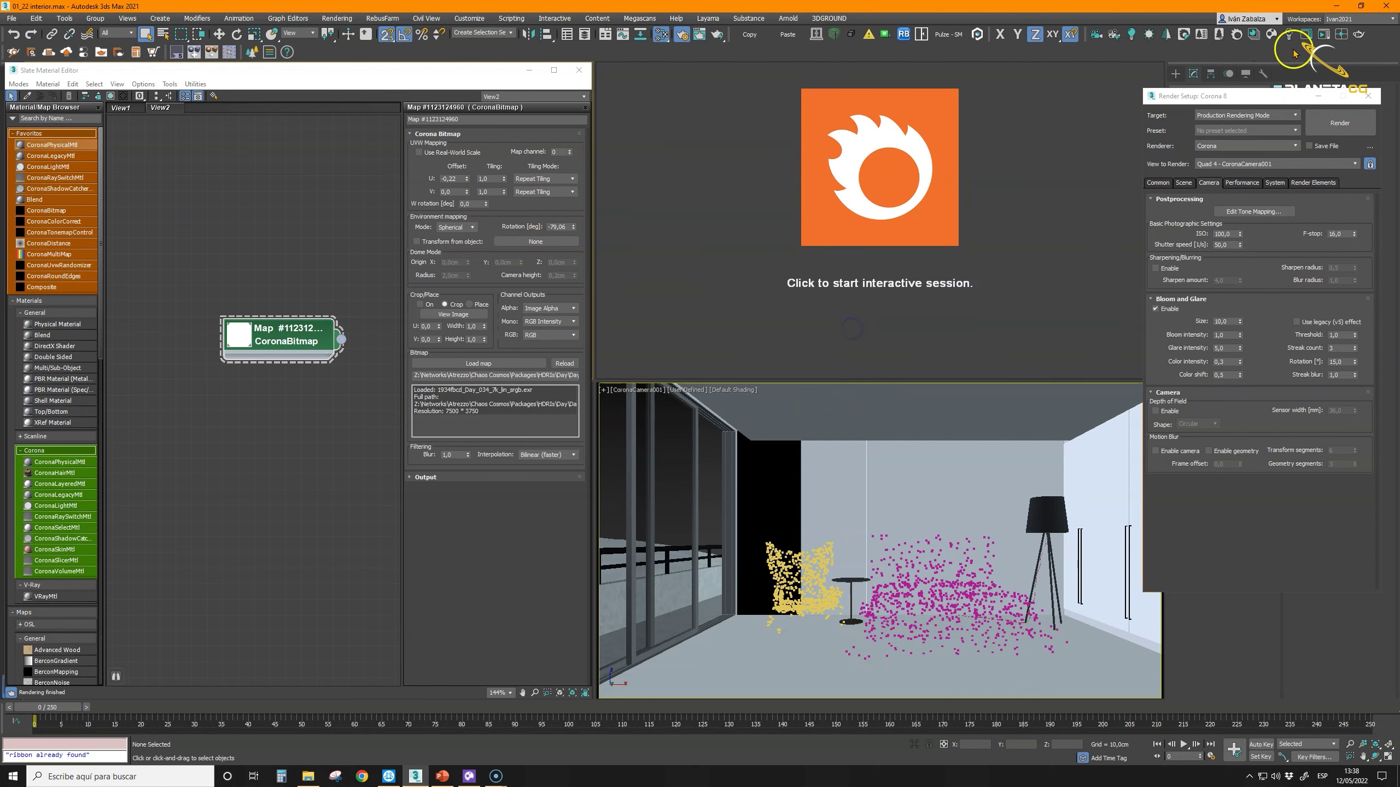
{"action": "left_click", "coordinate": [1322, 37]}
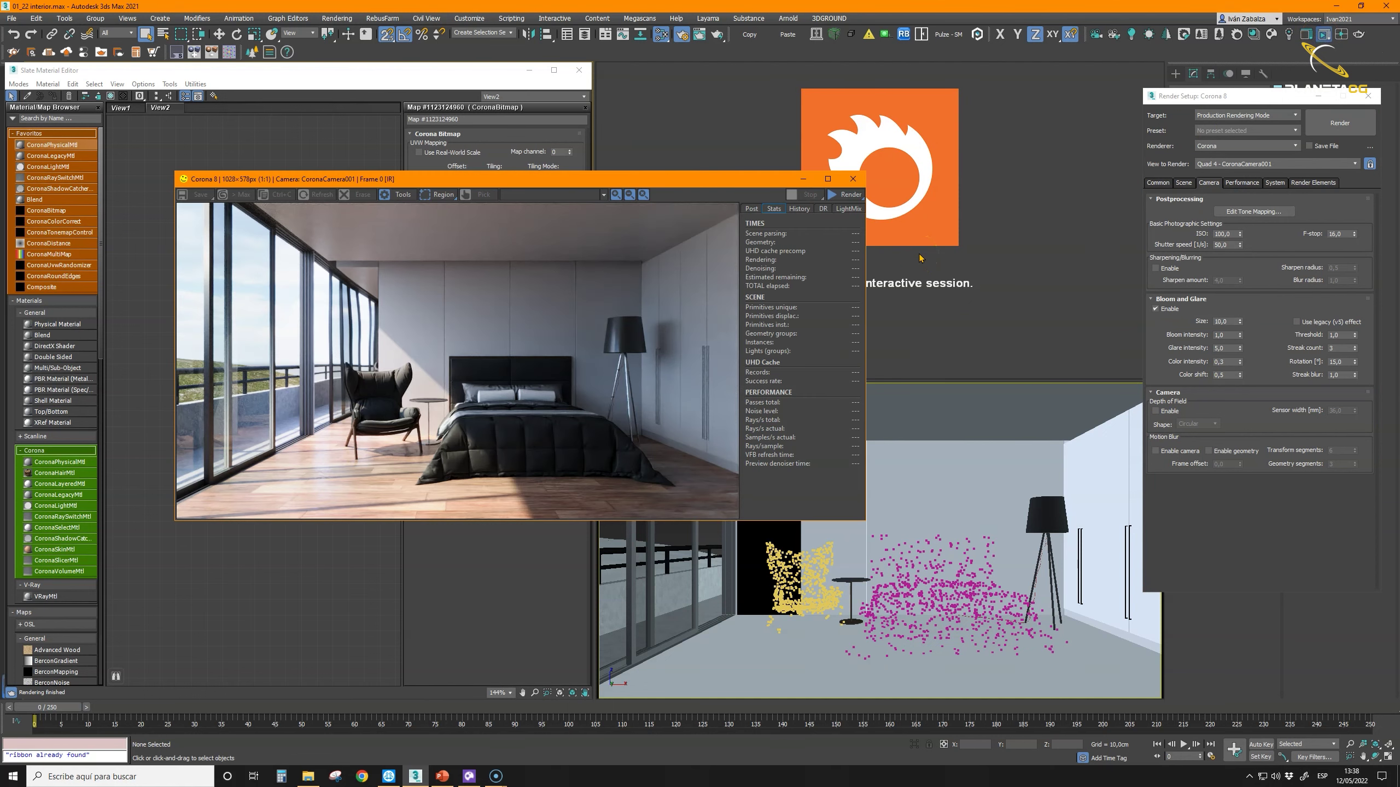
{"action": "left_click_drag", "start_coordinate": [533, 173], "coordinate": [722, 118]}
{"action": "left_click_drag", "start_coordinate": [740, 479], "coordinate": [966, 520]}
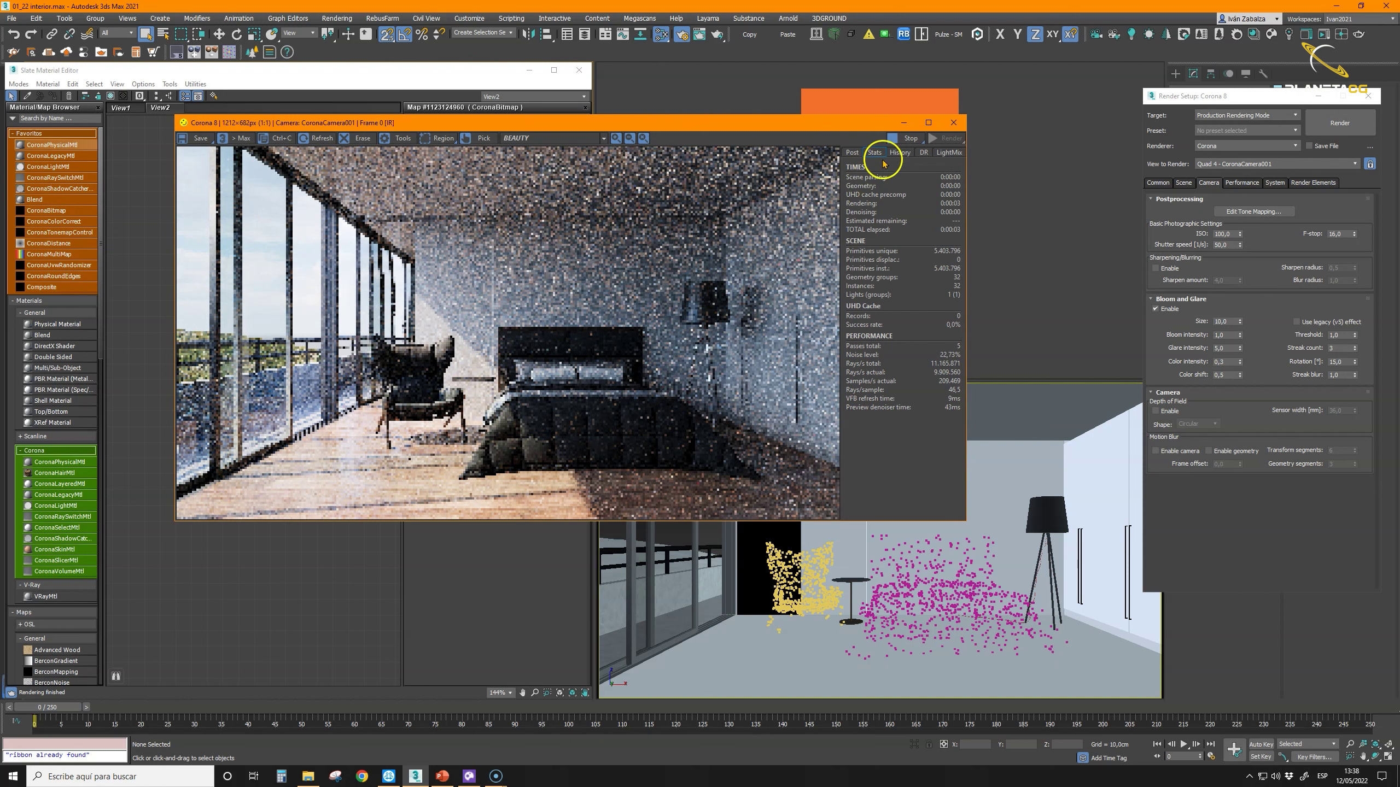
Step: Open the Curves operator's editor from the frame buffer's tone mapping and brighten the midtones with one point above the brightness diagonal
{"action": "left_click", "coordinate": [849, 153]}
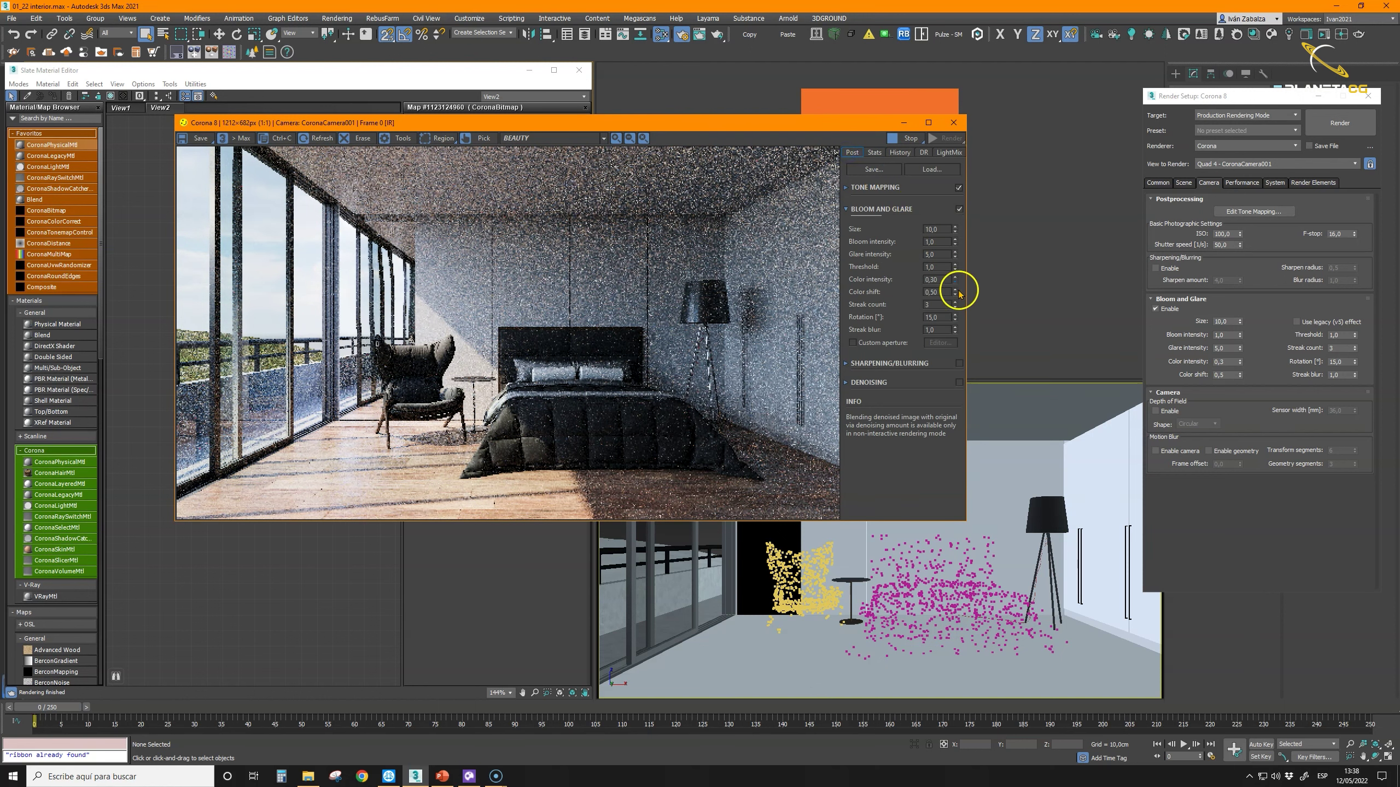
{"action": "left_click", "coordinate": [873, 187]}
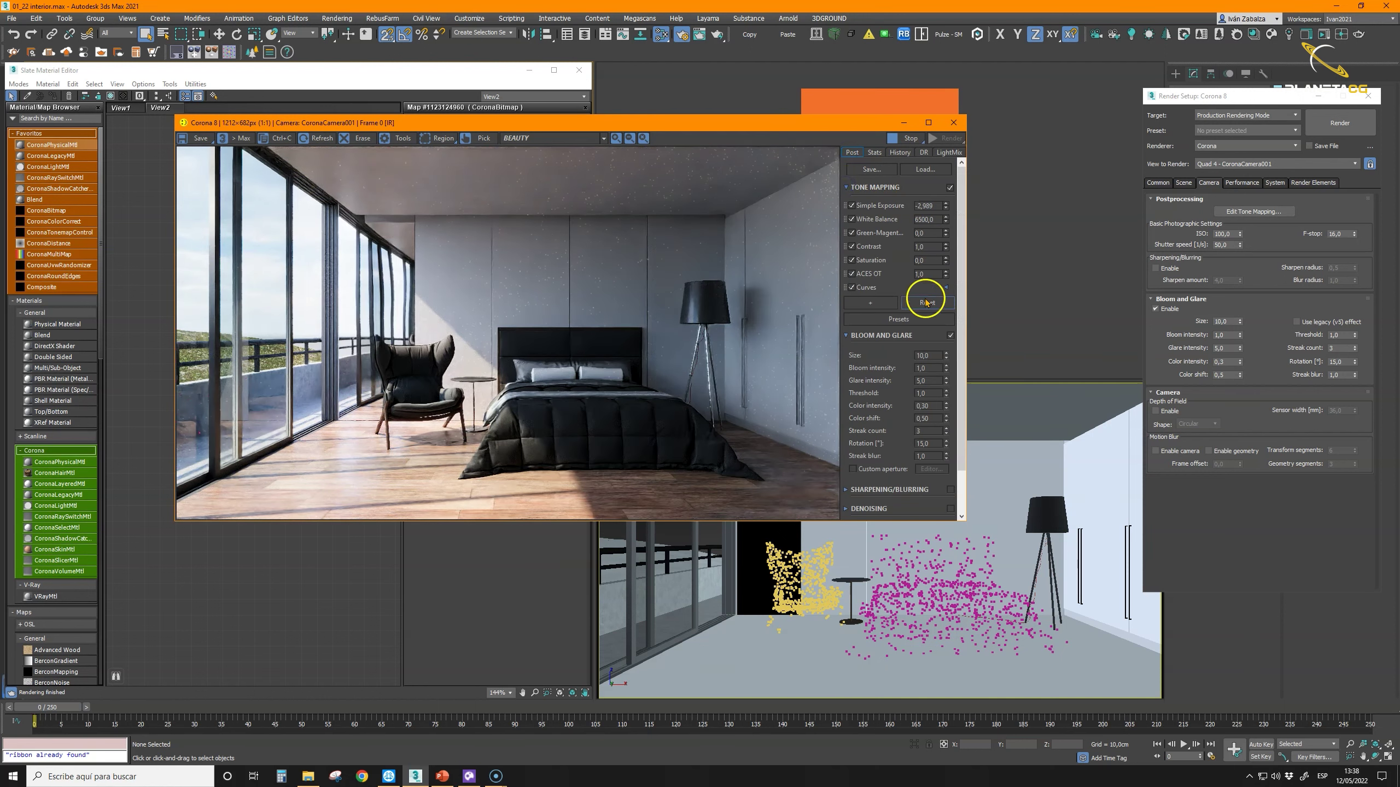
{"action": "left_click", "coordinate": [945, 287]}
{"action": "left_click", "coordinate": [936, 304]}
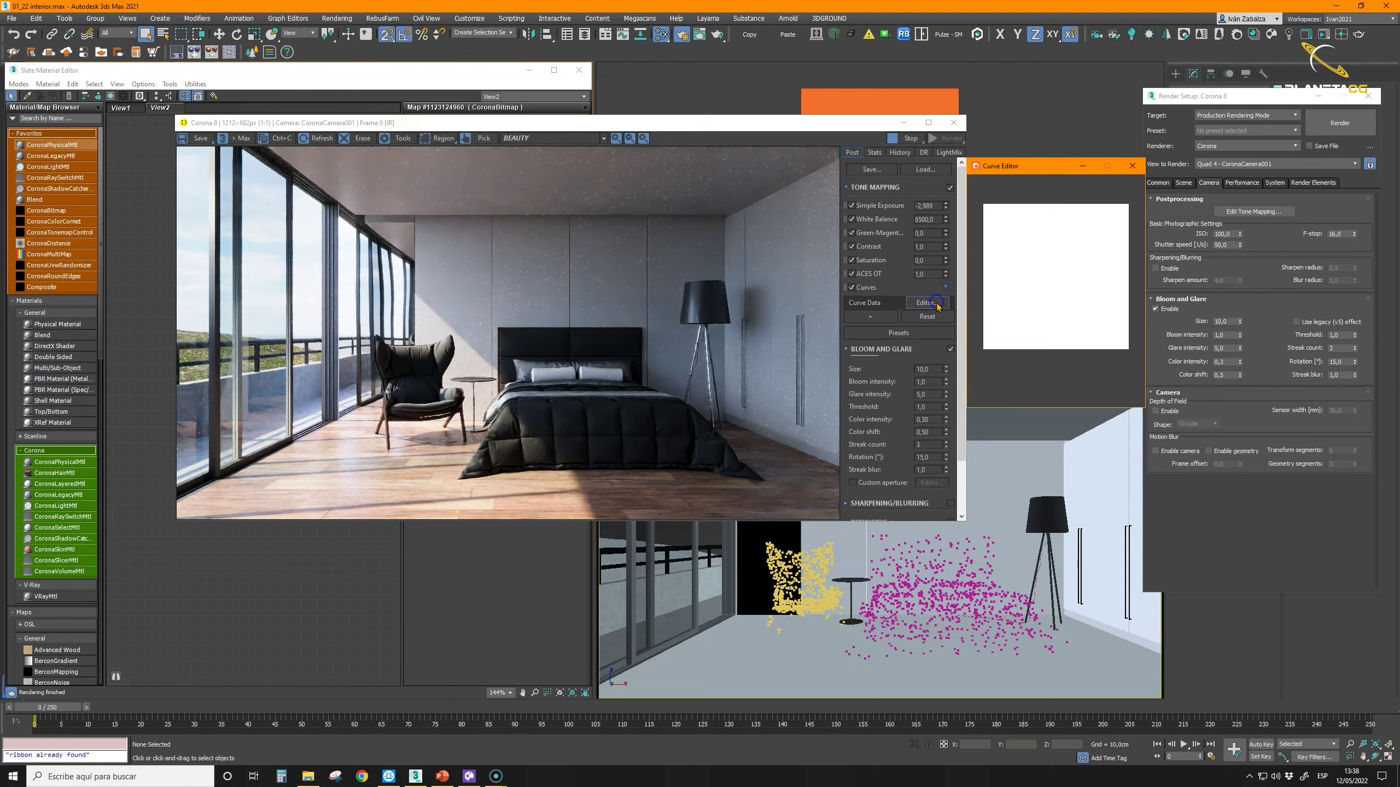
{"action": "left_click_drag", "start_coordinate": [1047, 280], "coordinate": [1042, 264]}
Step: Lower the simple exposure to about -3.5 and refine the brightness curve at its midtone point and in the shadows
{"action": "left_click", "coordinate": [929, 202]}
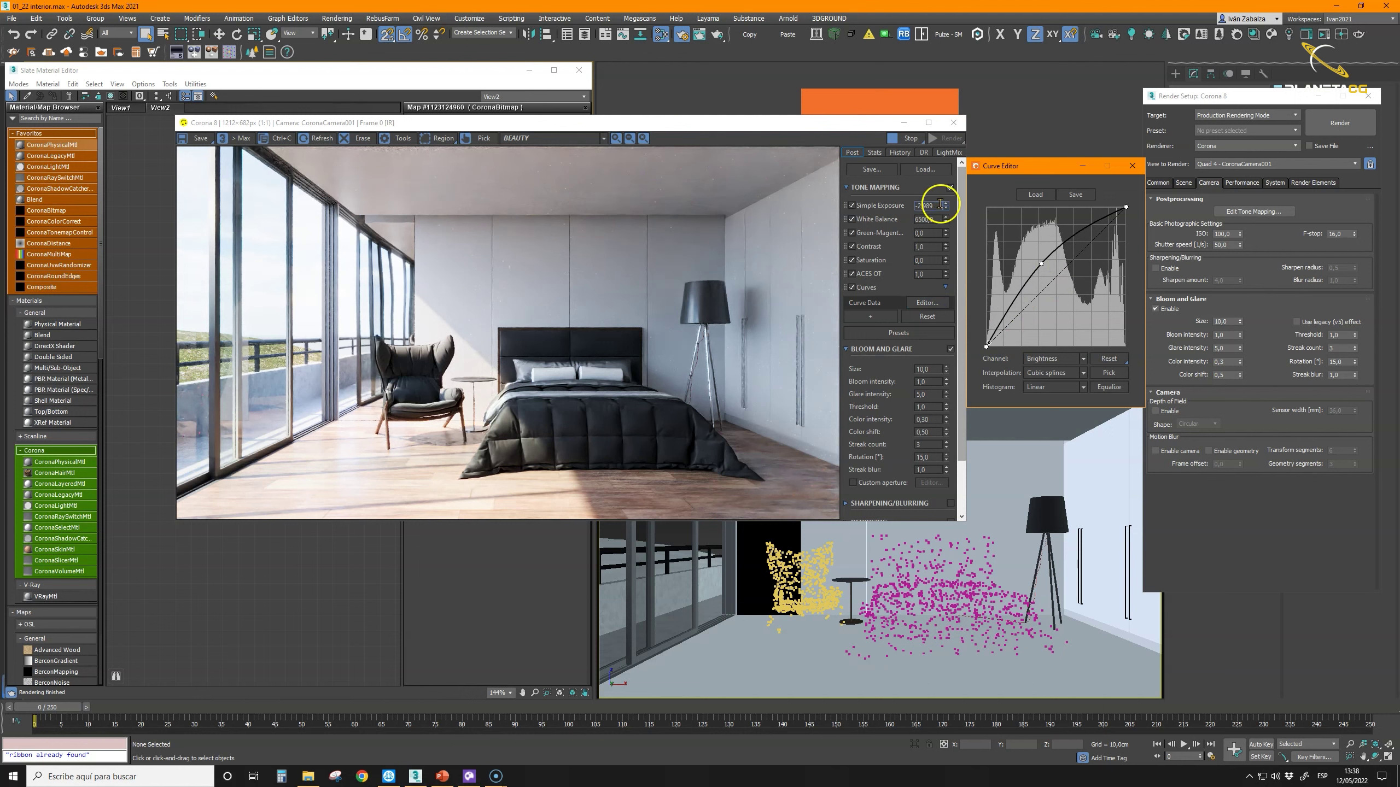
{"action": "mouse_move", "coordinate": [945, 205]}
{"action": "left_mouse_down"}
{"action": "mouse_move", "coordinate": [945, 244]}
{"action": "mouse_move", "coordinate": [943, 230]}
{"action": "left_mouse_up"}
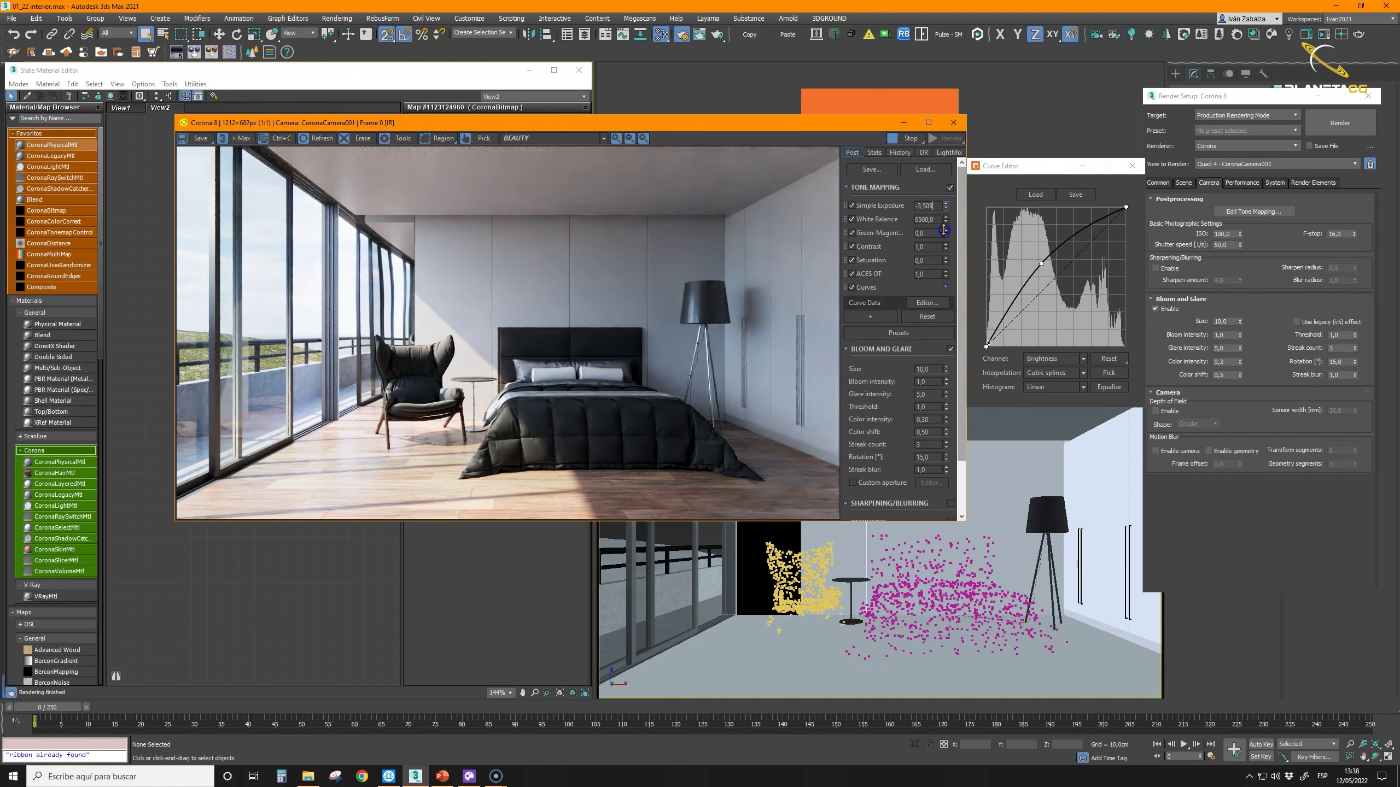
{"action": "left_click", "coordinate": [1039, 264]}
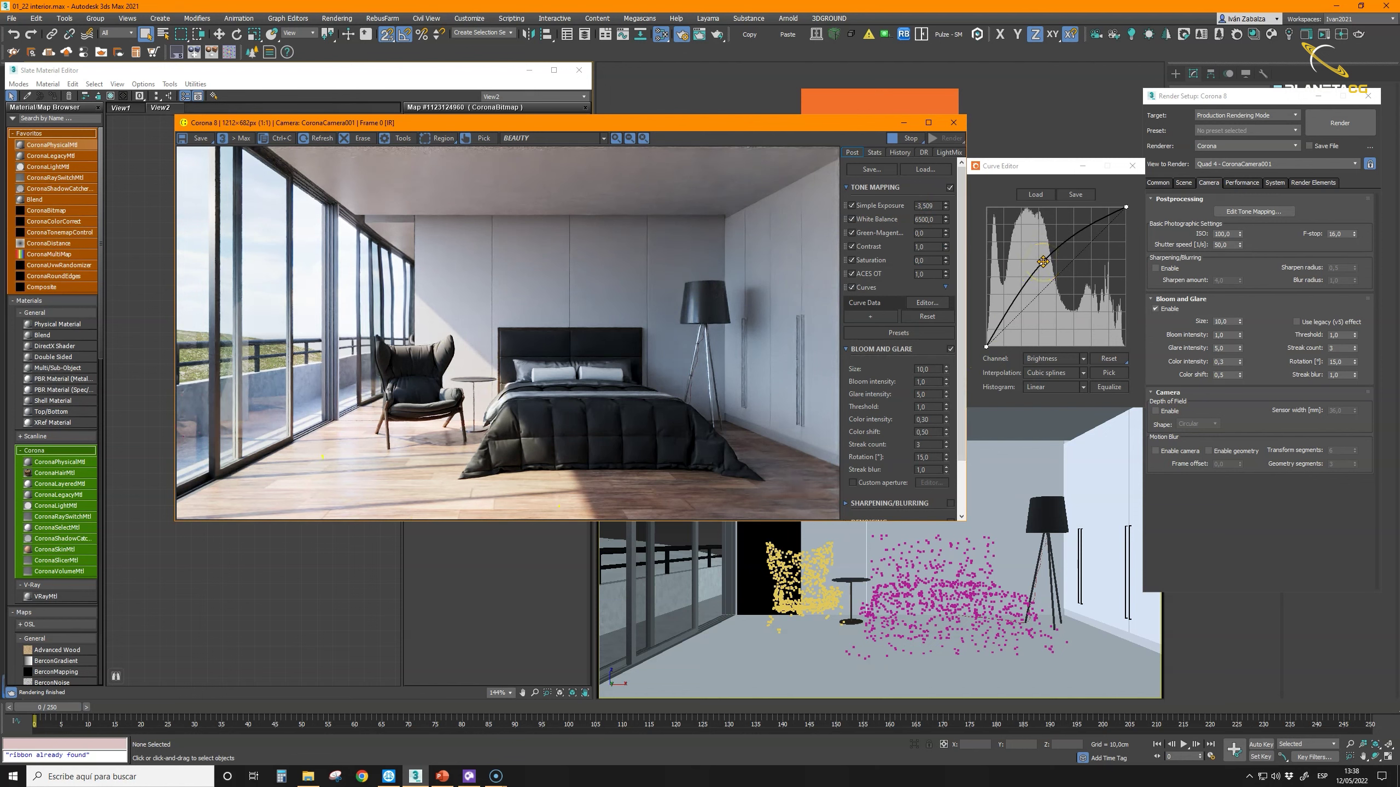
{"action": "left_click", "coordinate": [998, 322]}
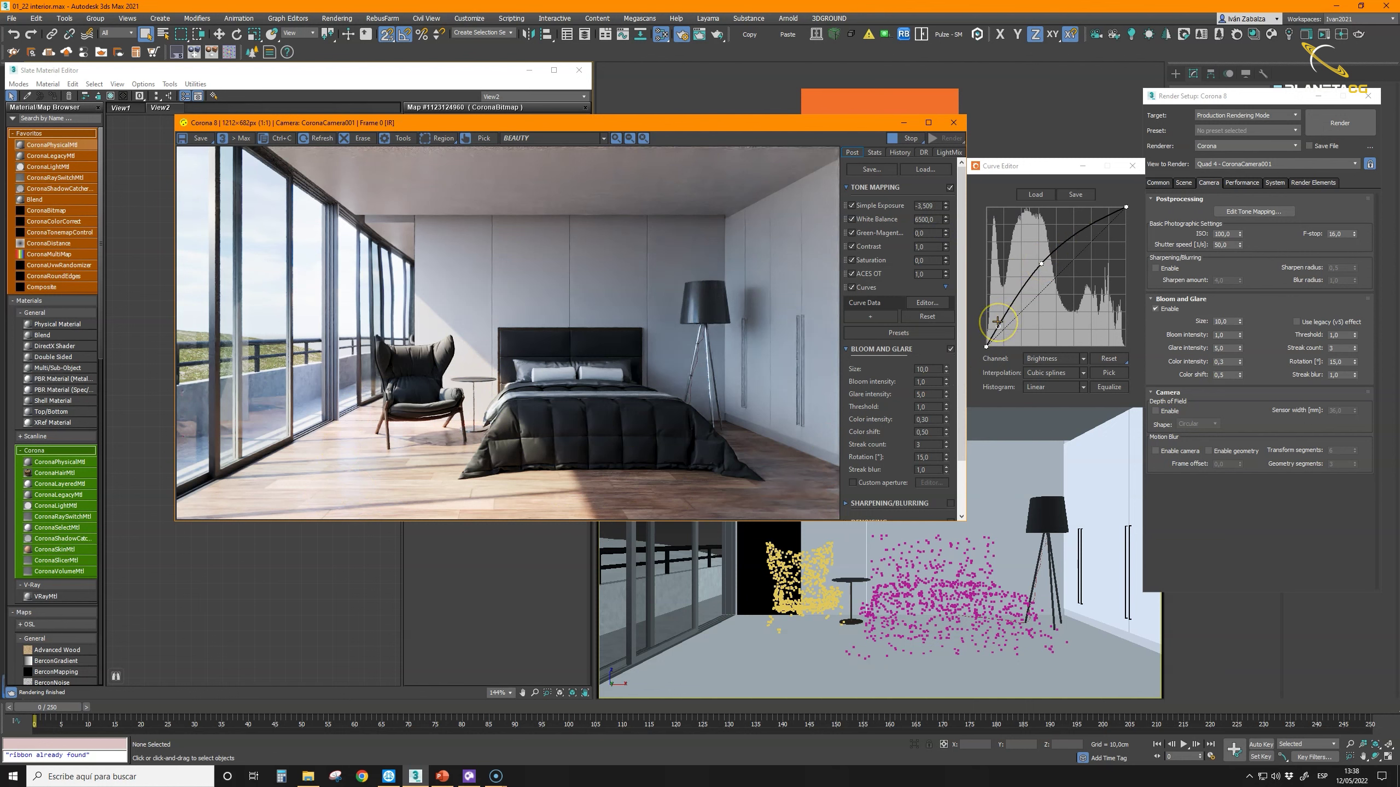